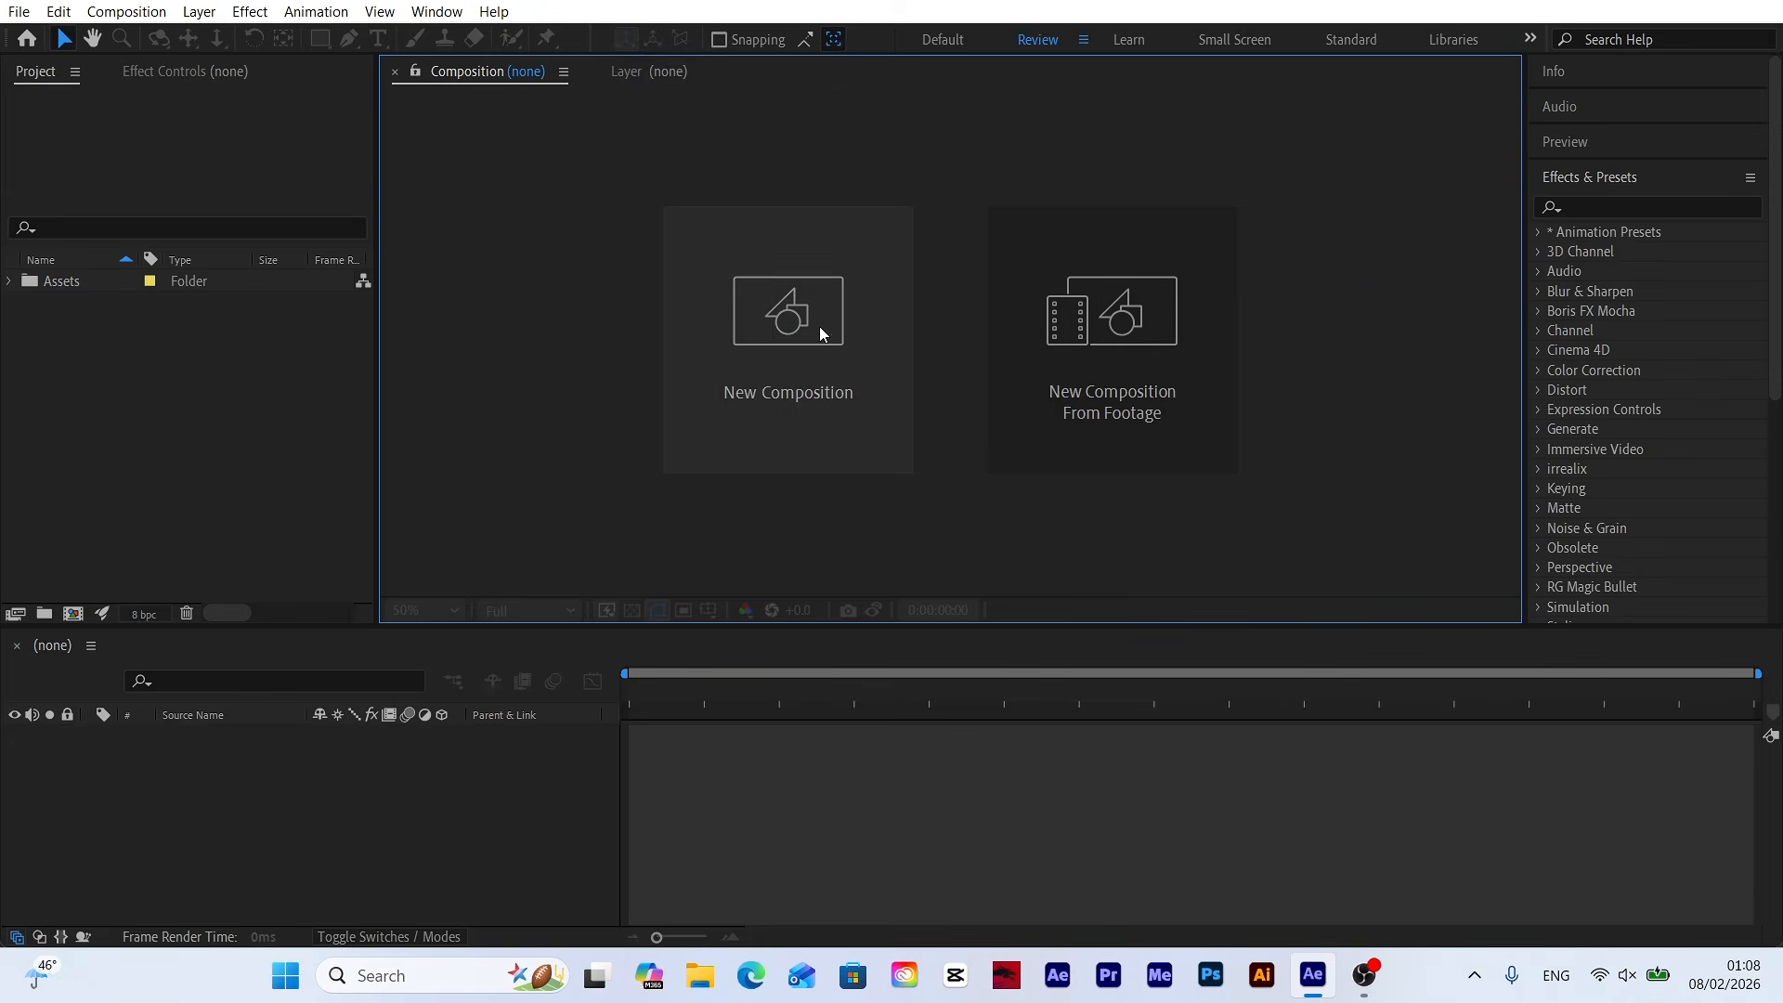
Create a new composition named Scene 1 with a width of 1080 px and a height of 1920 px.
click(787, 338)
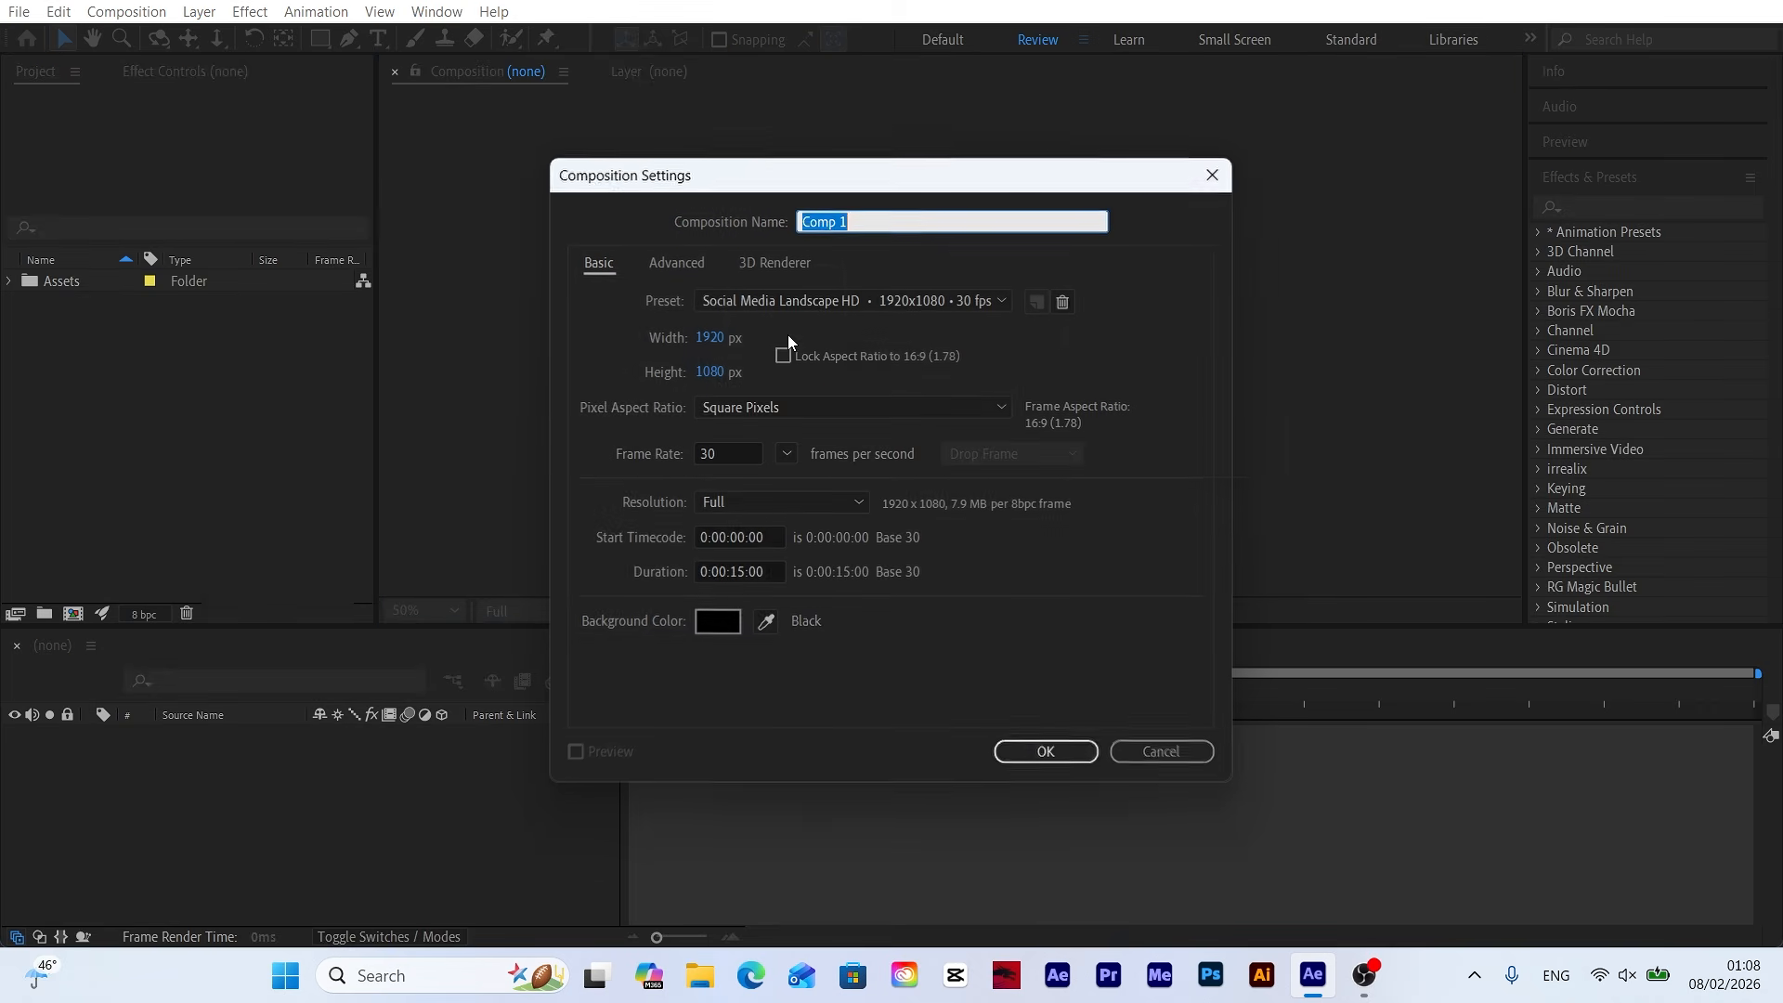
text(Scene)
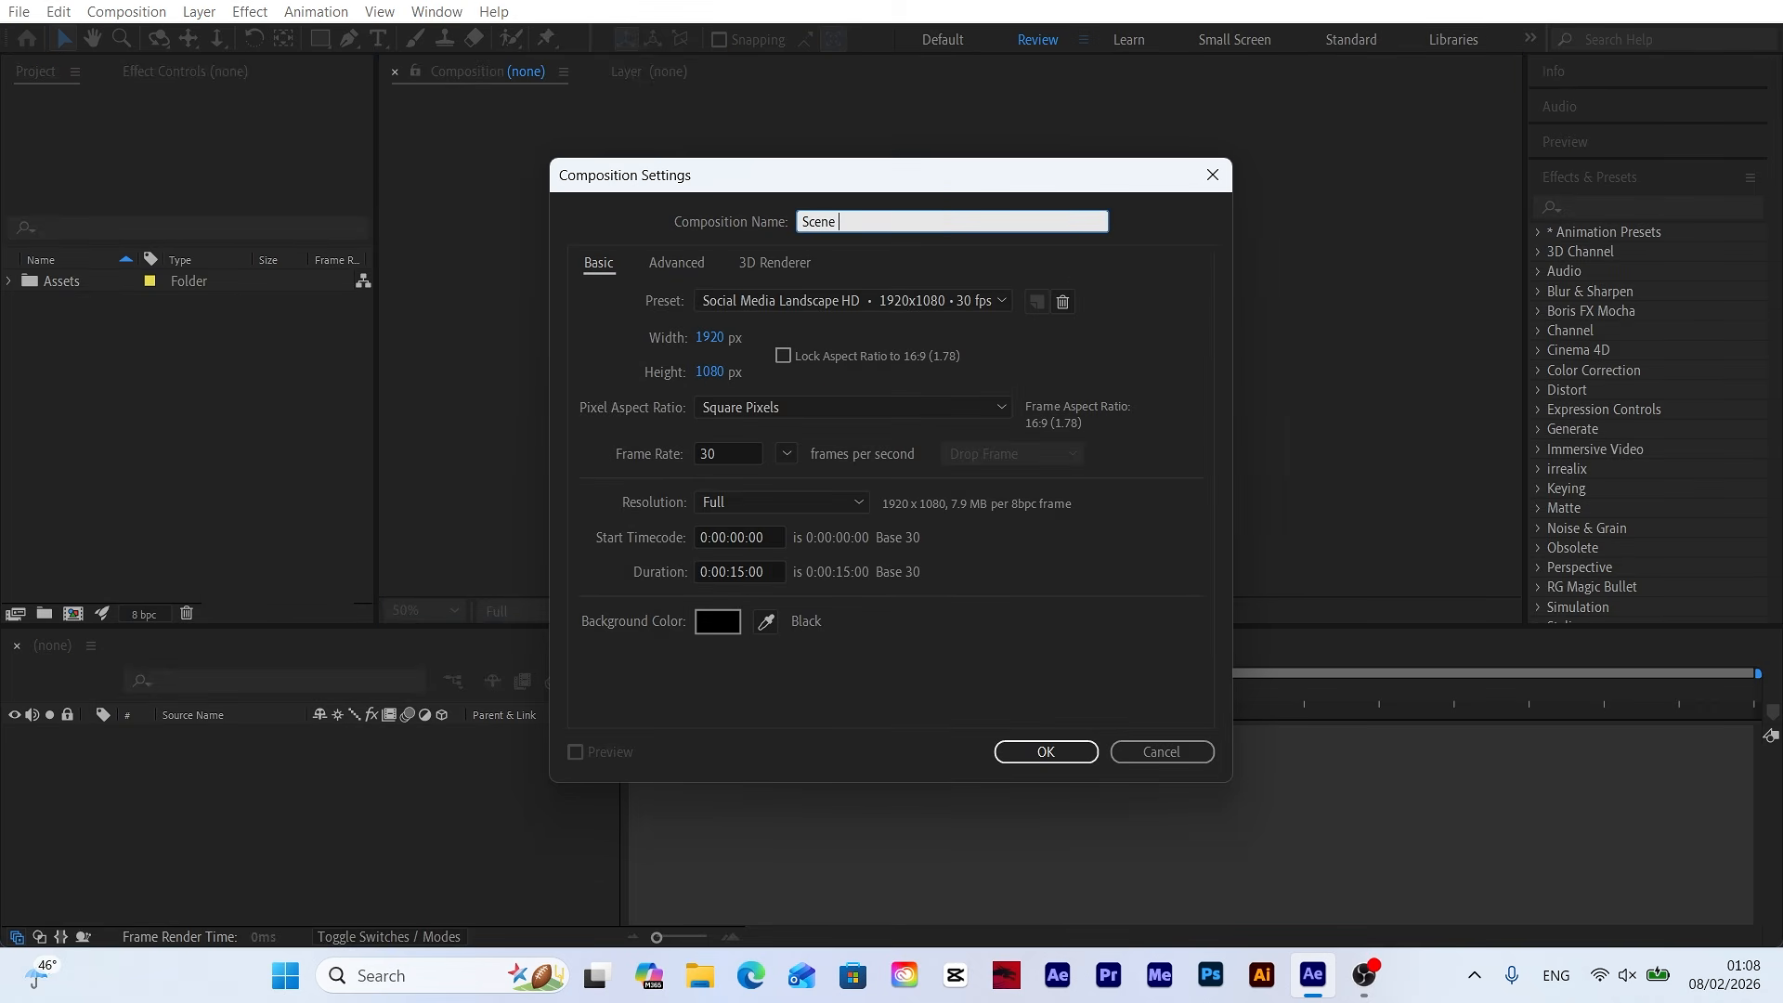
click(711, 338)
text(1080)
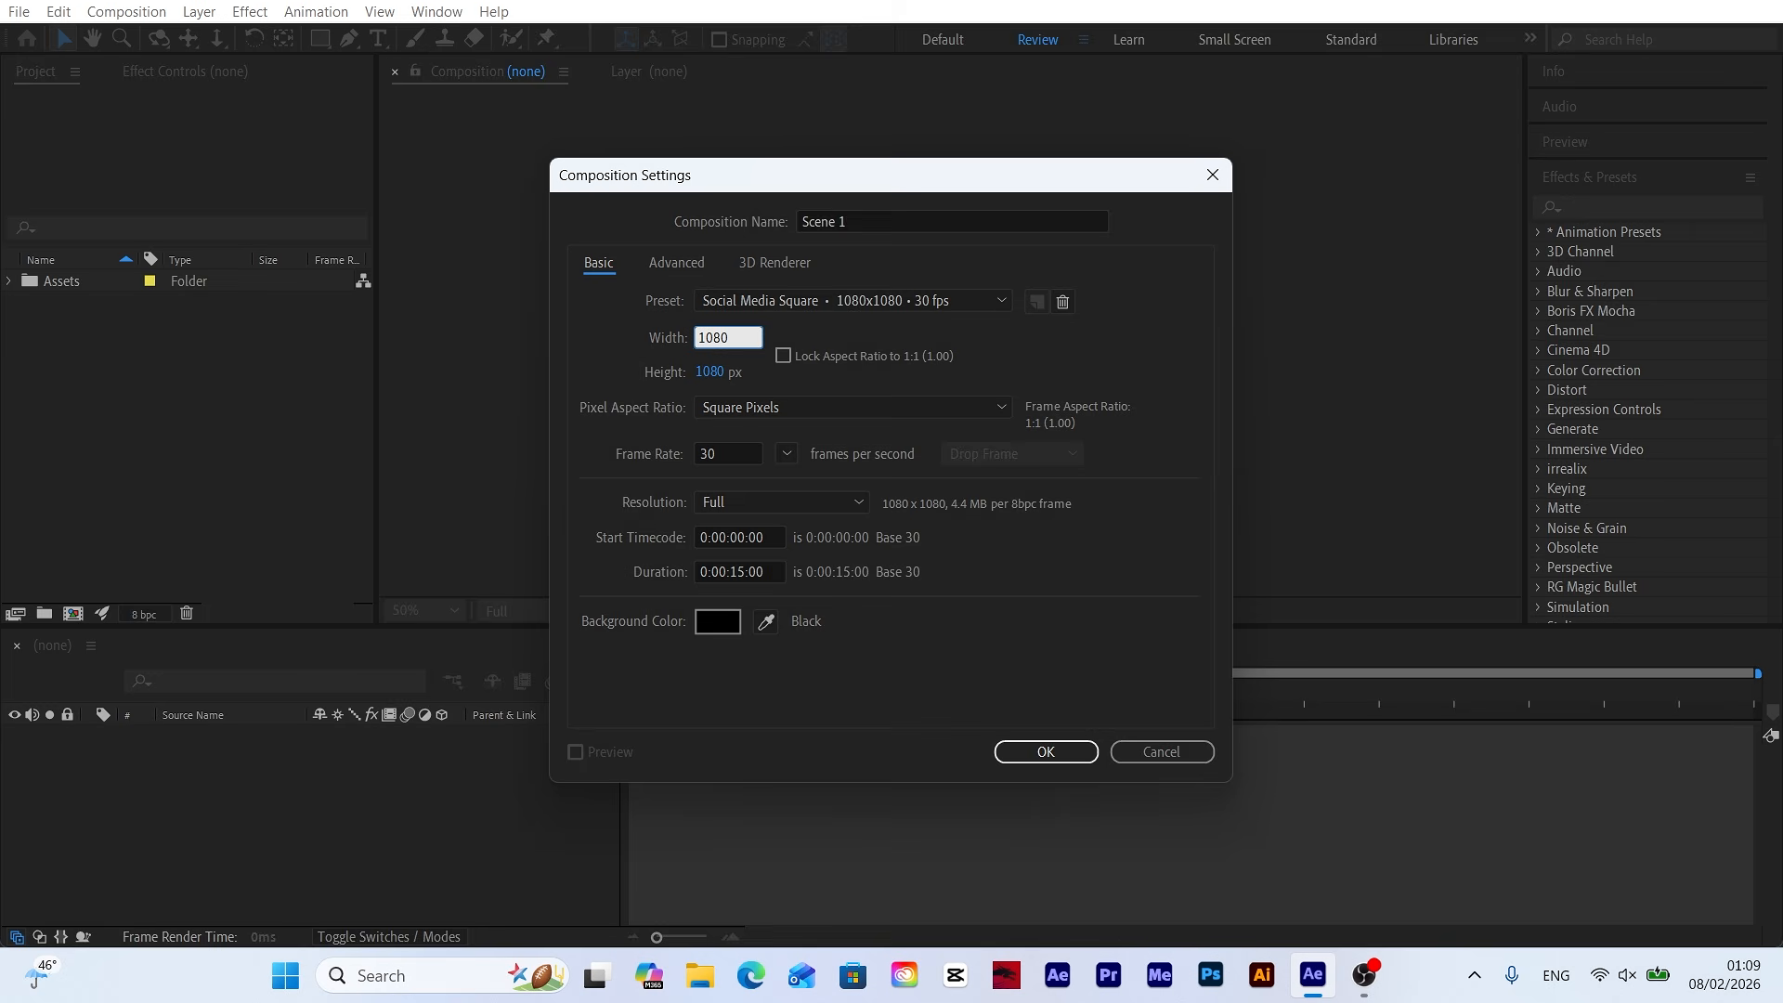
key(Tab)
text(1920)
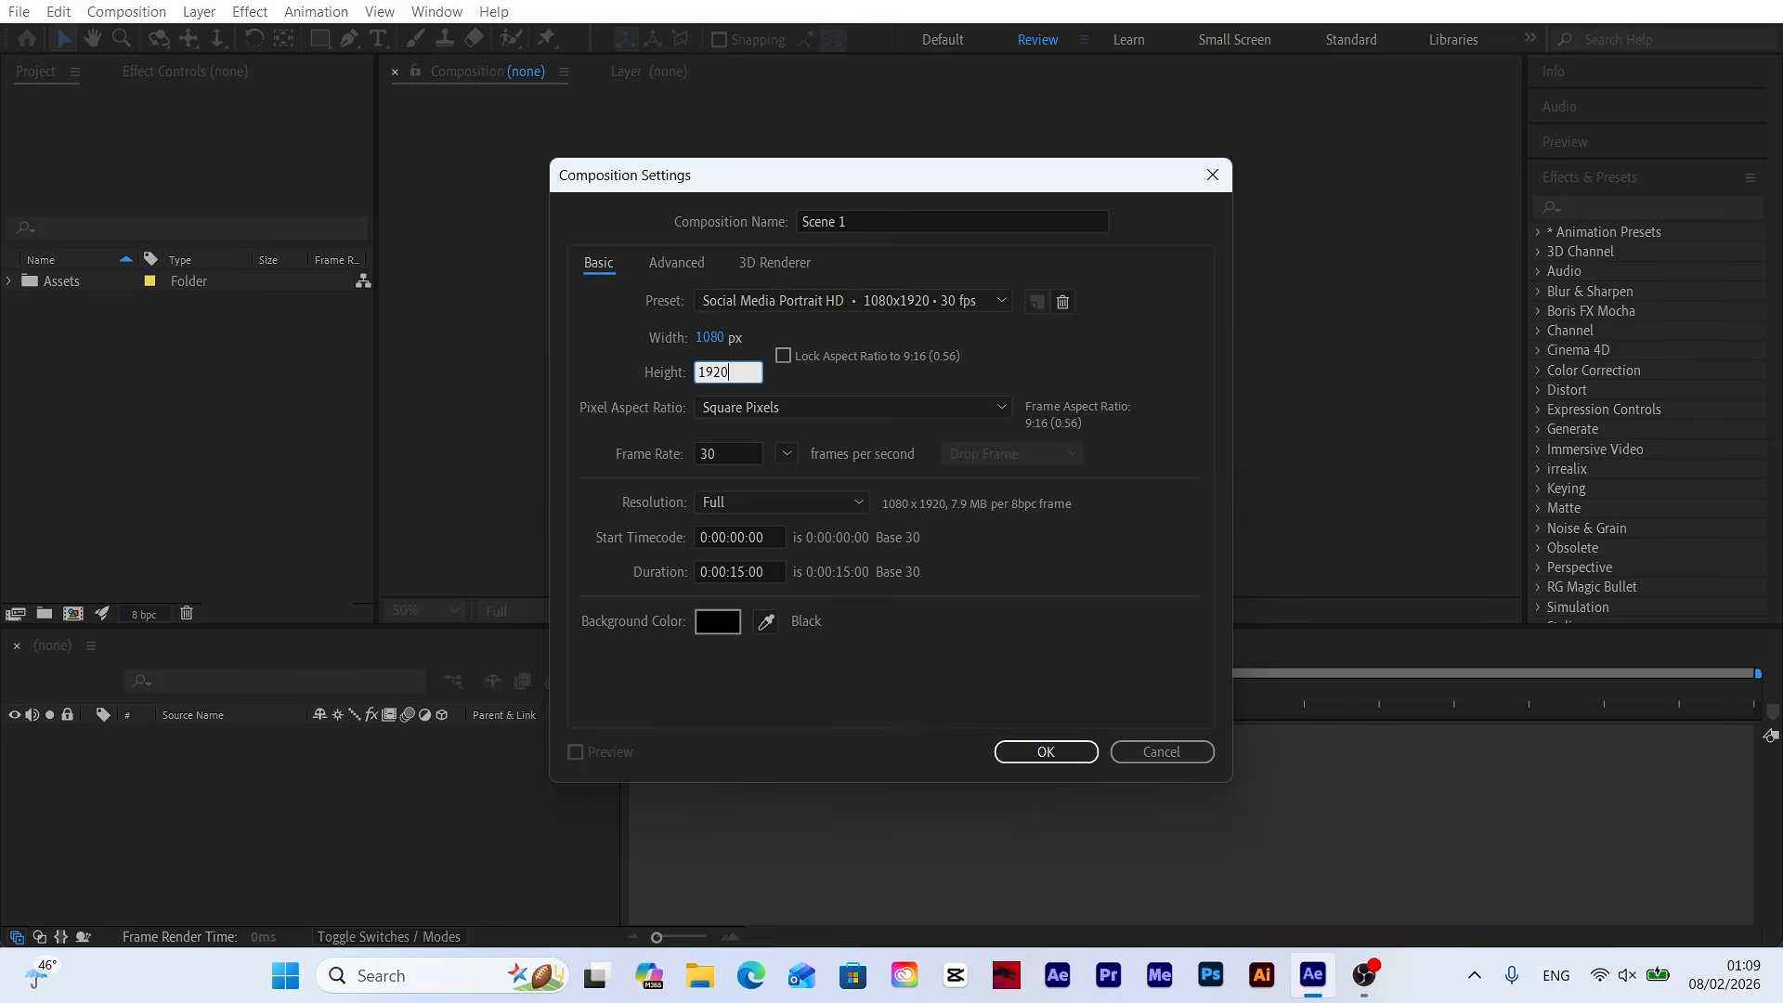
key(Return)
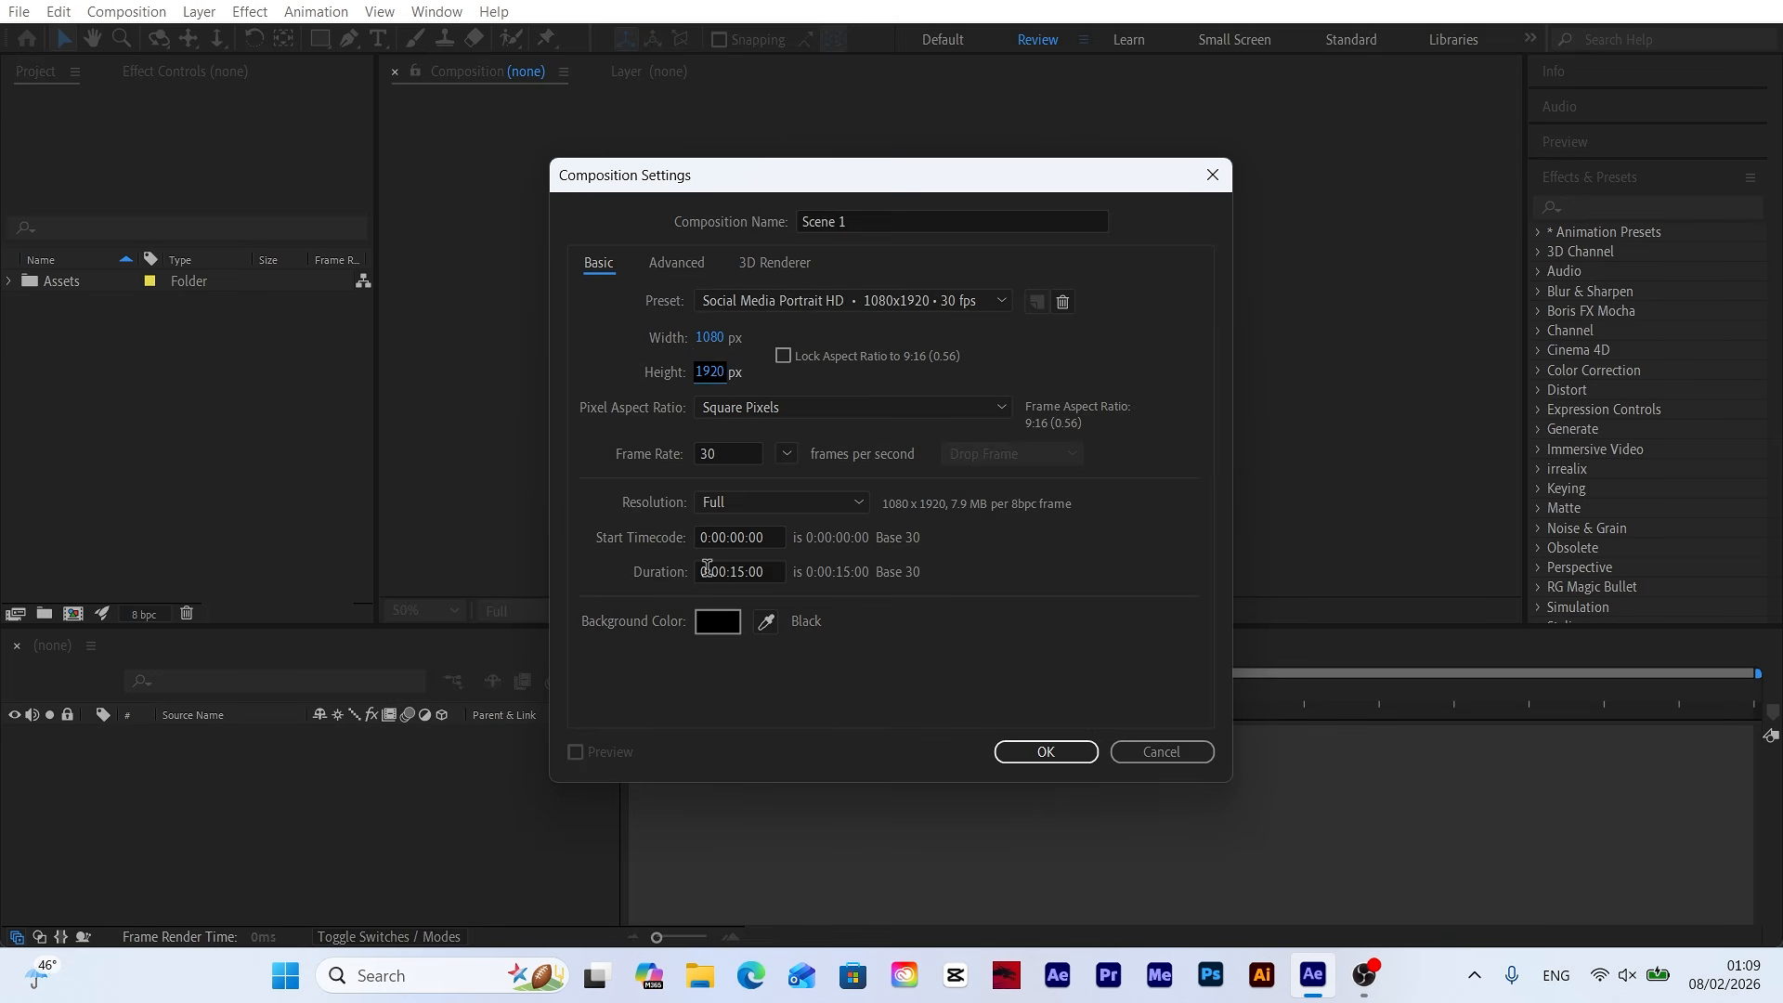
click(1050, 752)
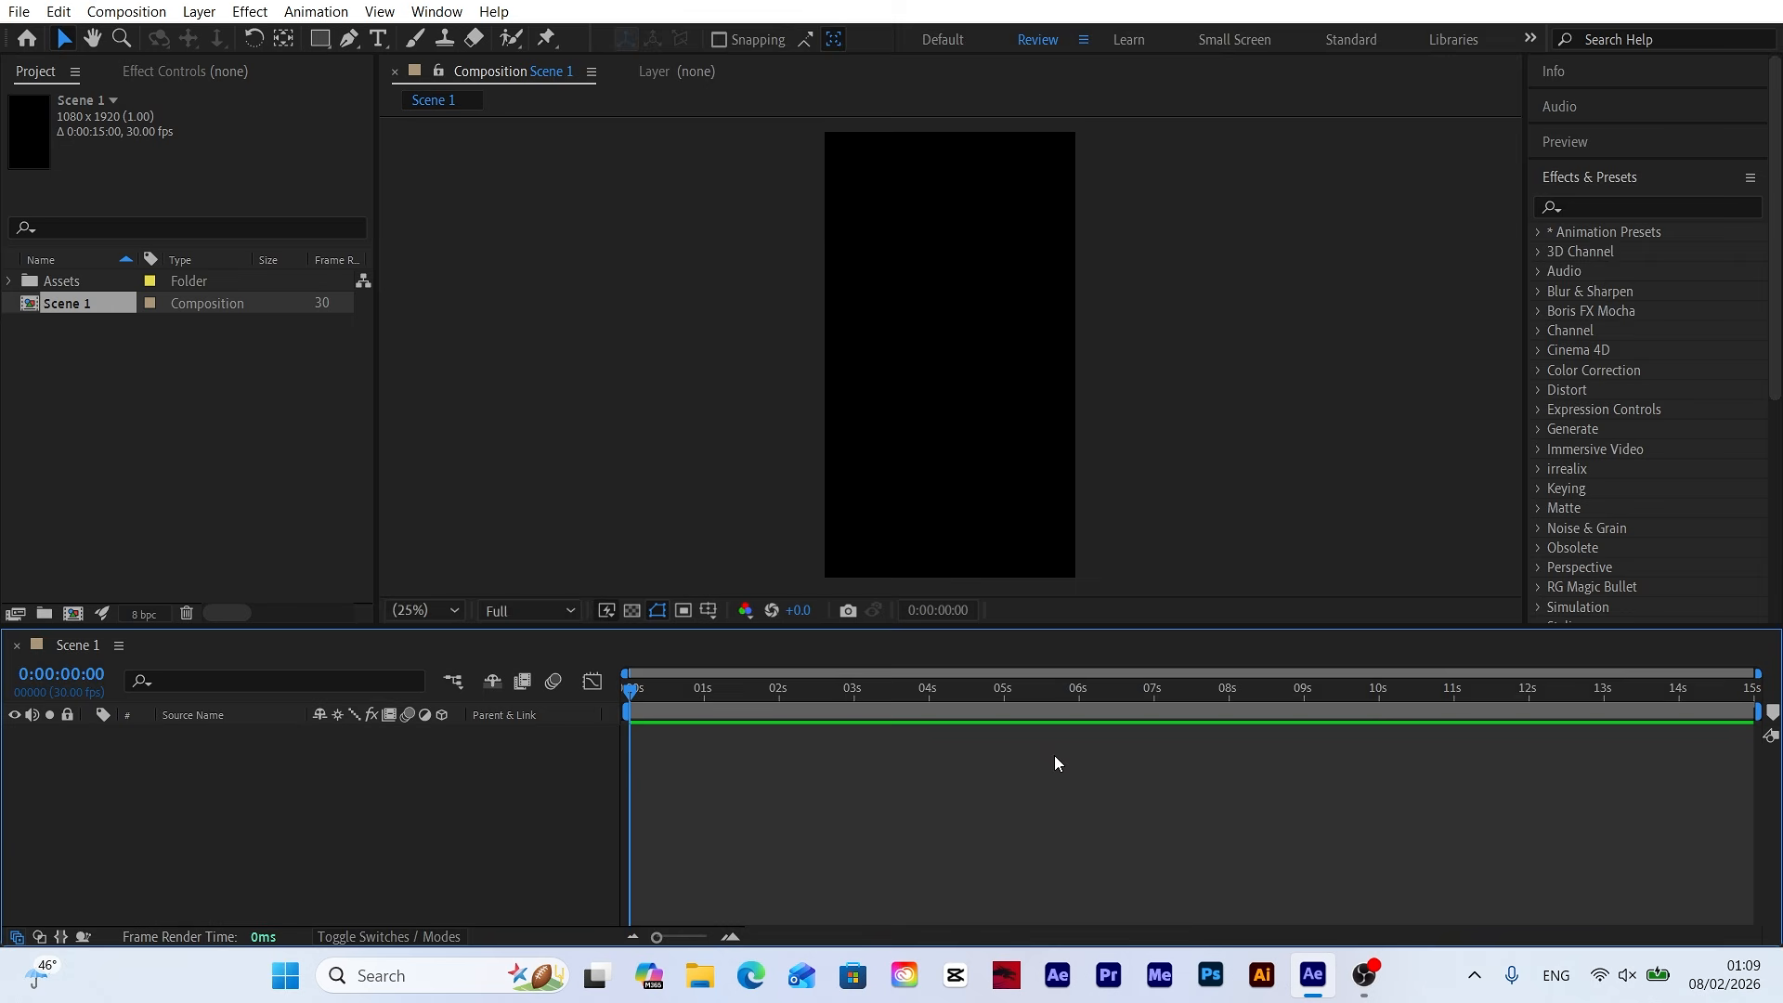
Add sky picture 1 from the Assets folder to the Scene 1 timeline and make it a 3D layer.
click(6, 281)
click(97, 420)
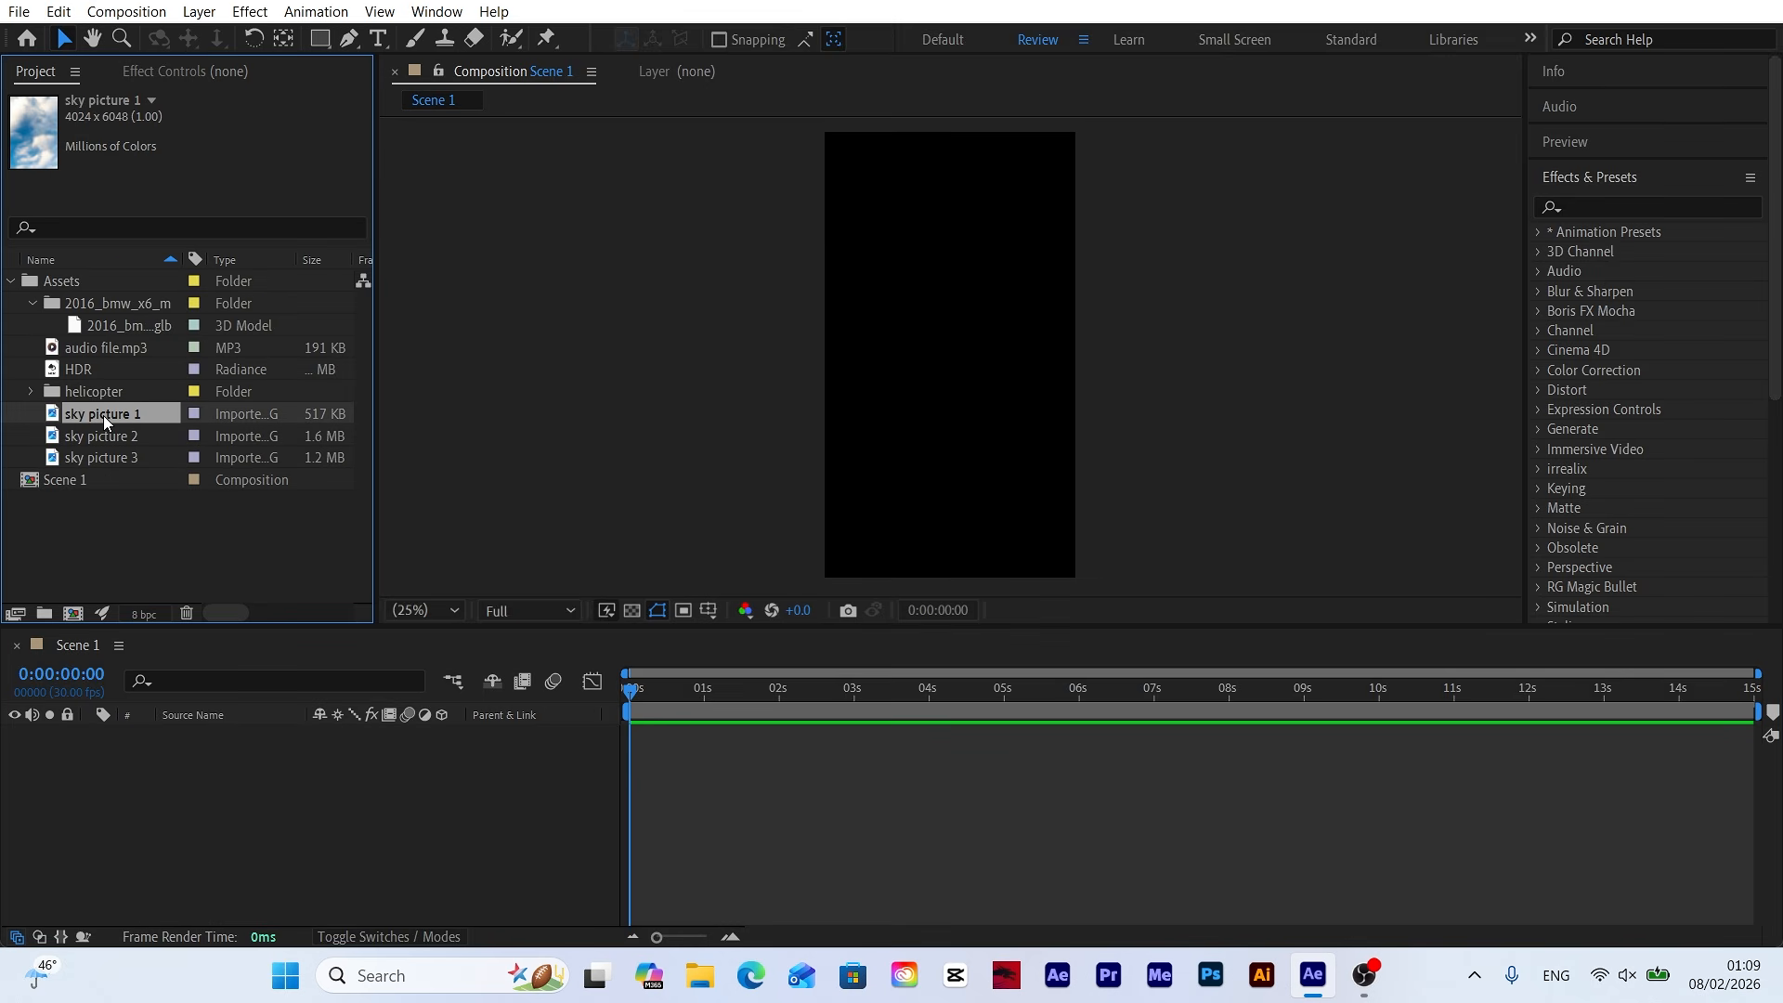
drag(262, 708, 249, 790)
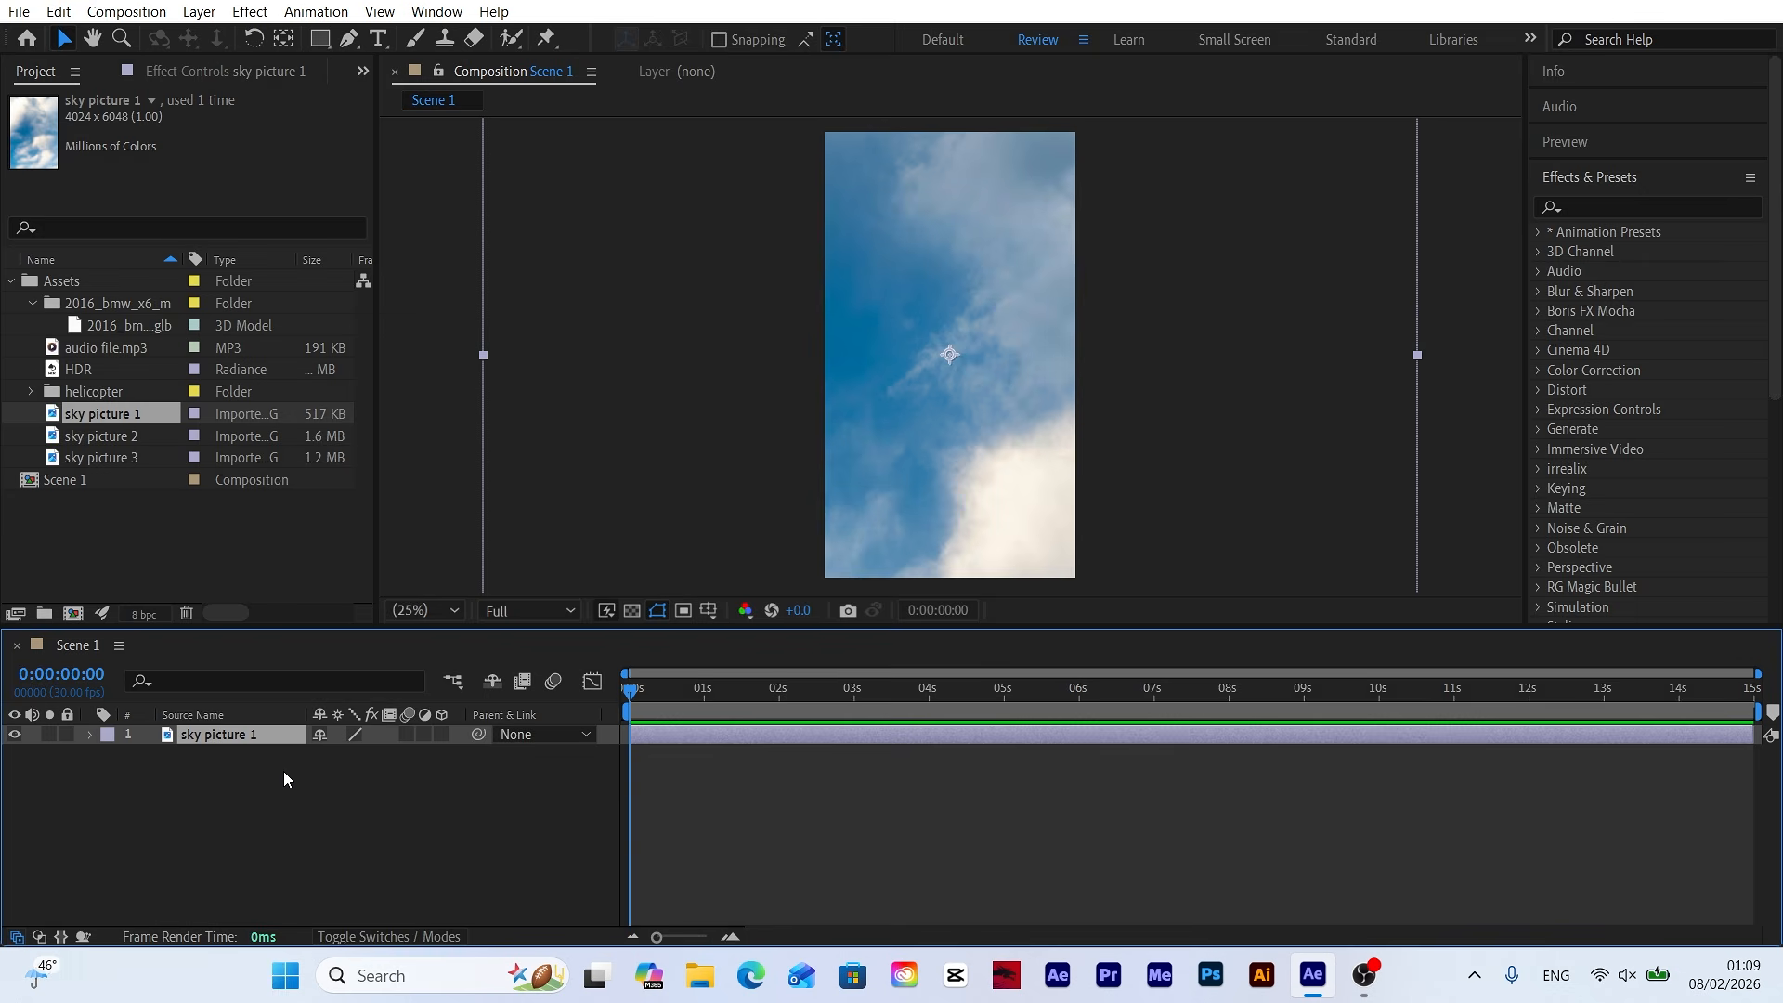
click(441, 734)
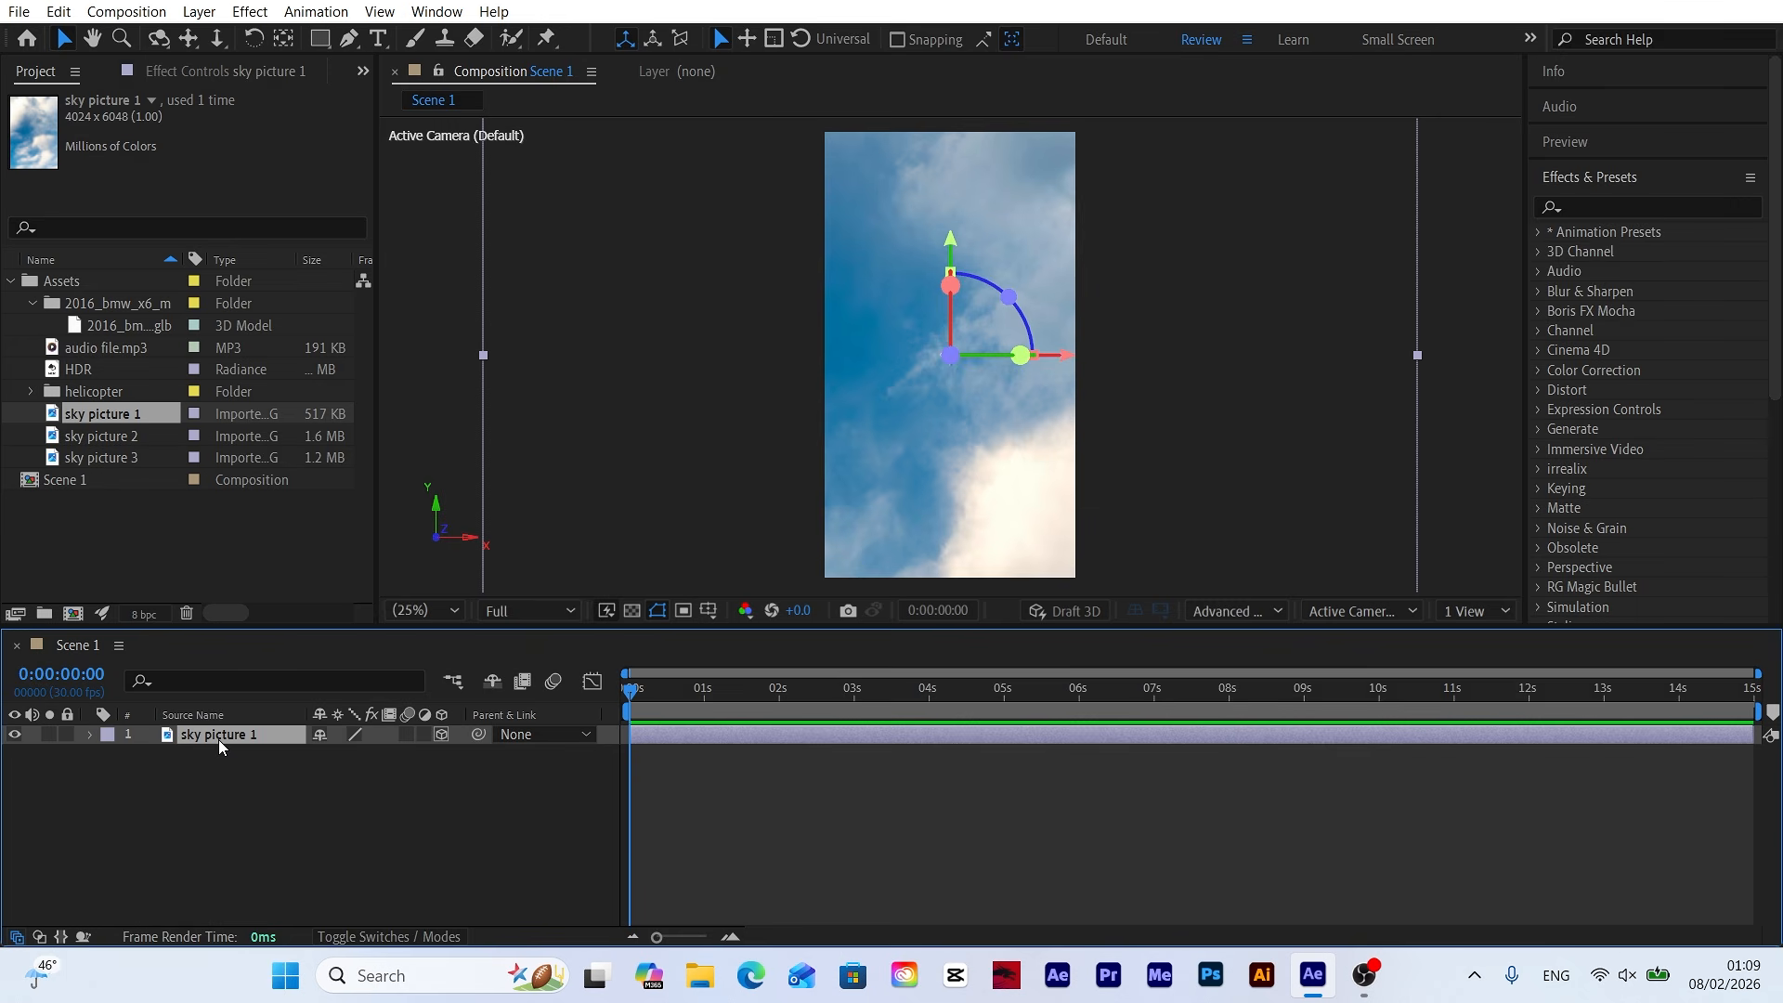
Push sky picture 1 back to a Z position of 3910 and scale it to 195%.
key(p)
drag(395, 755, 848, 759)
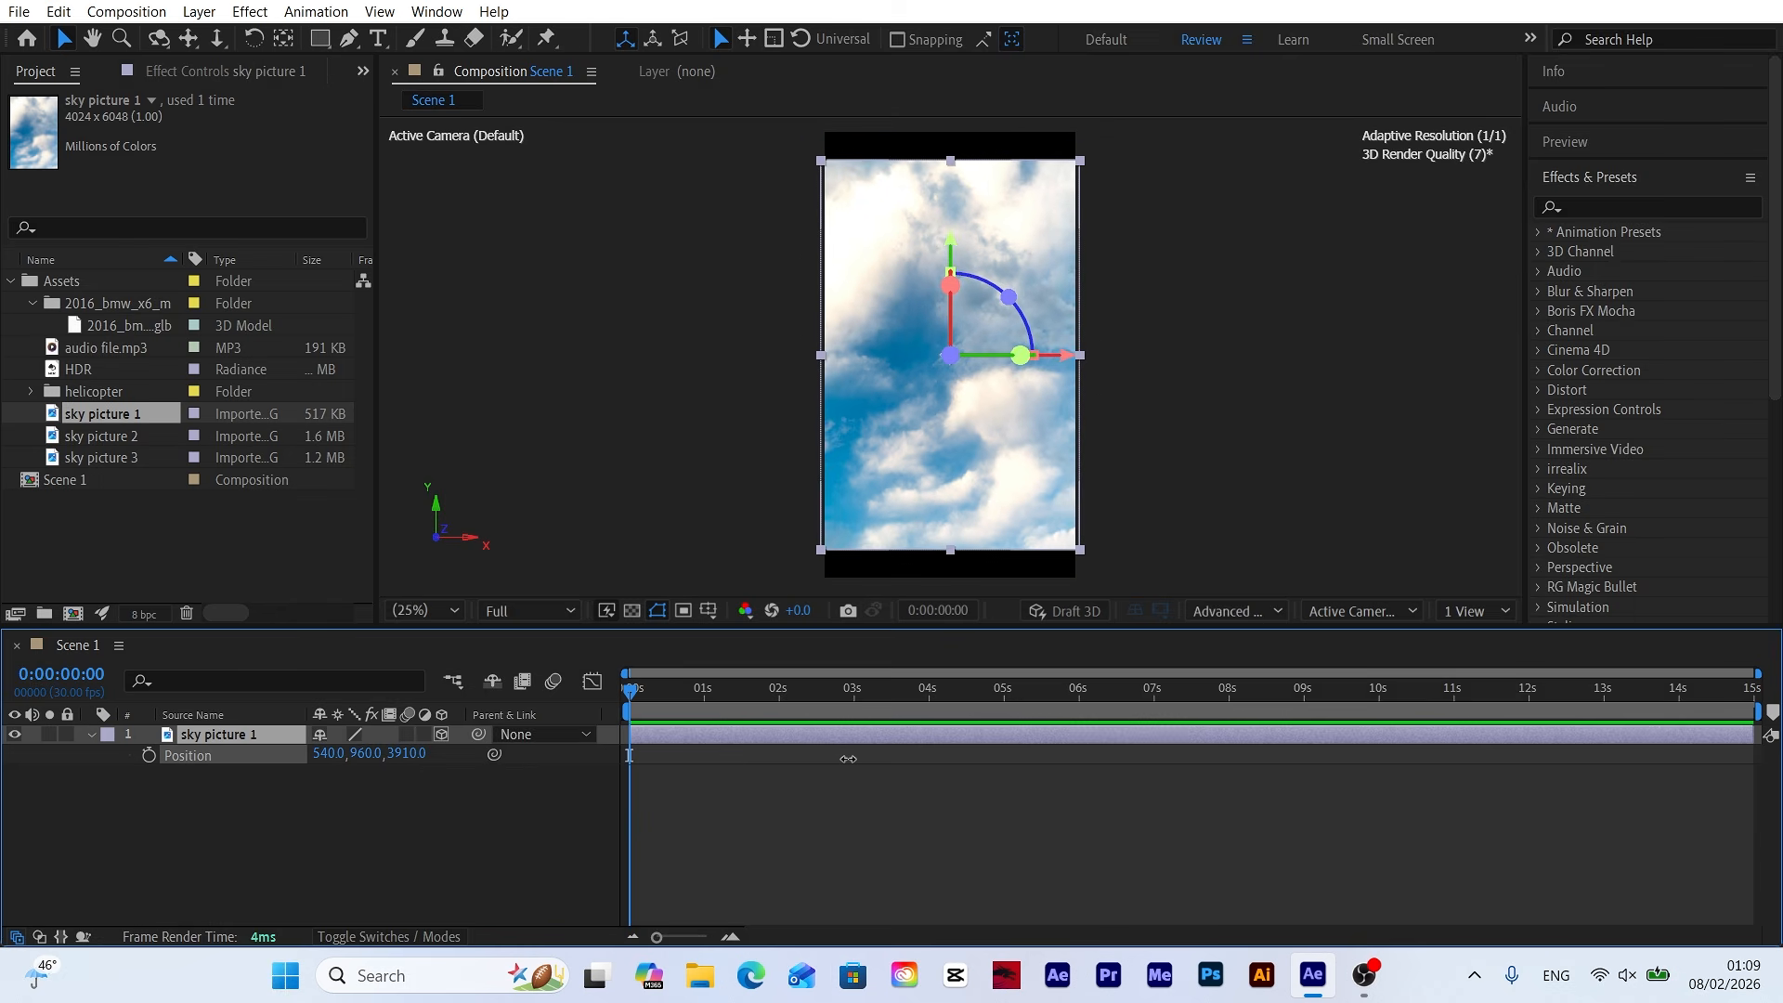
click(215, 736)
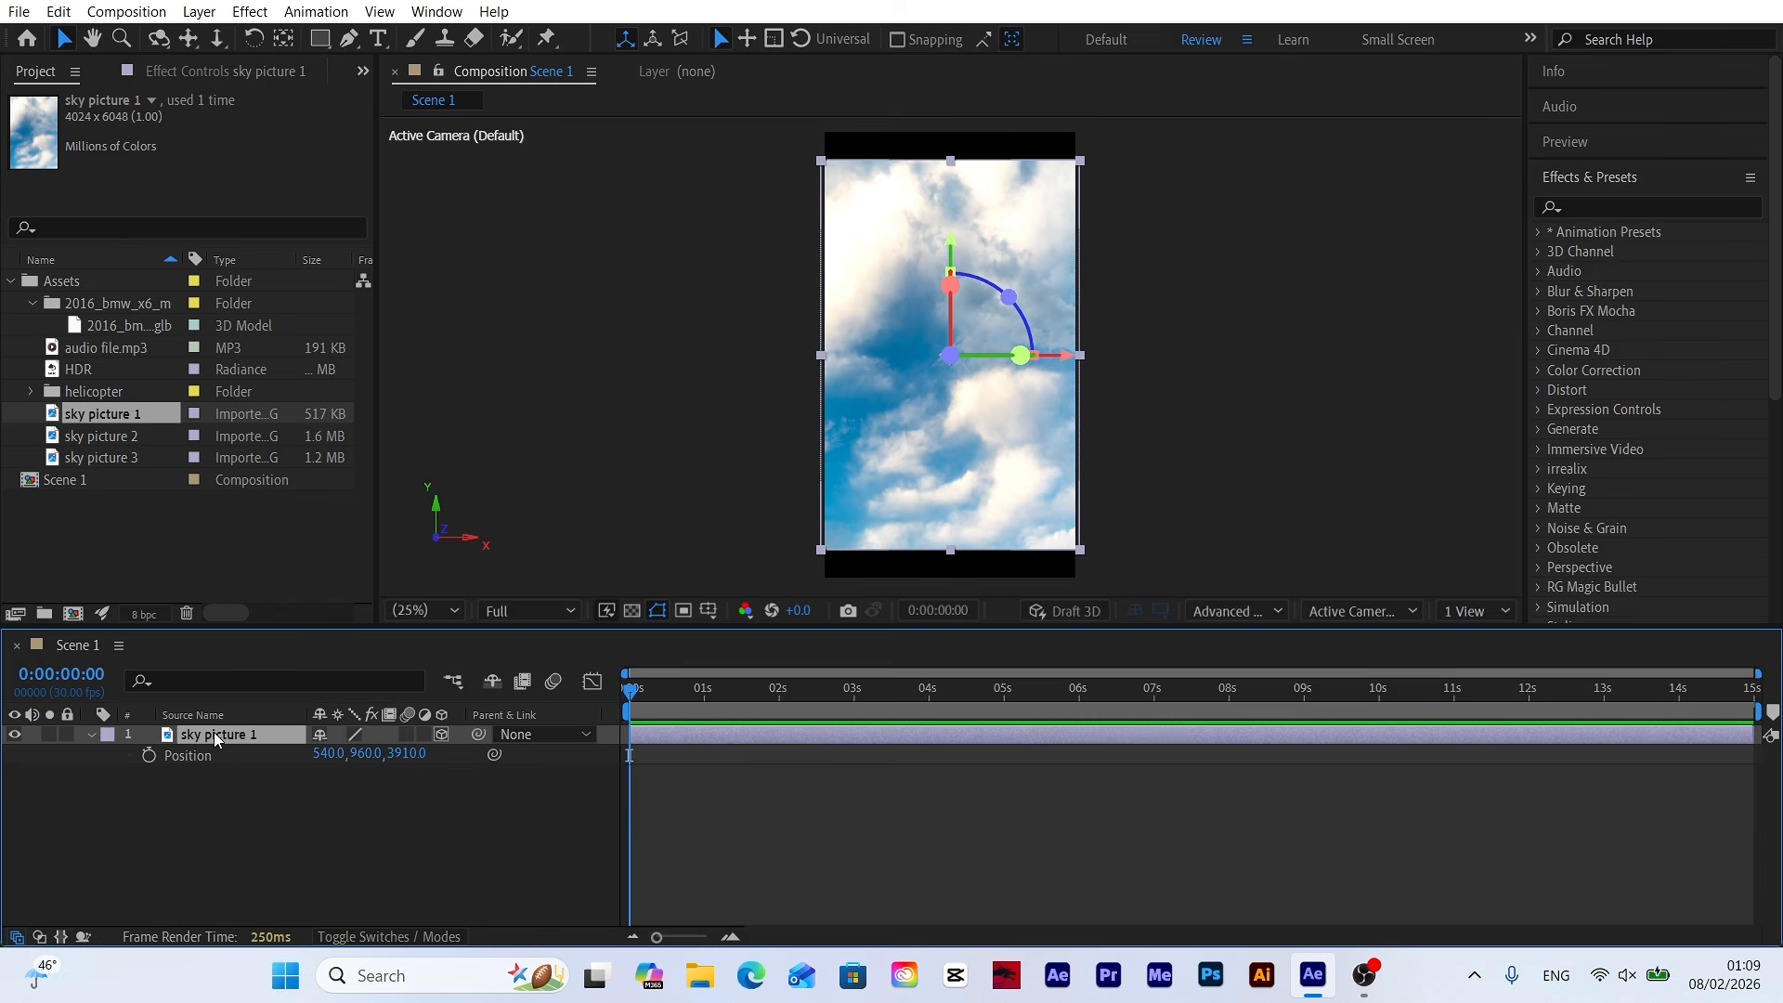
key(s)
drag(423, 753, 509, 754)
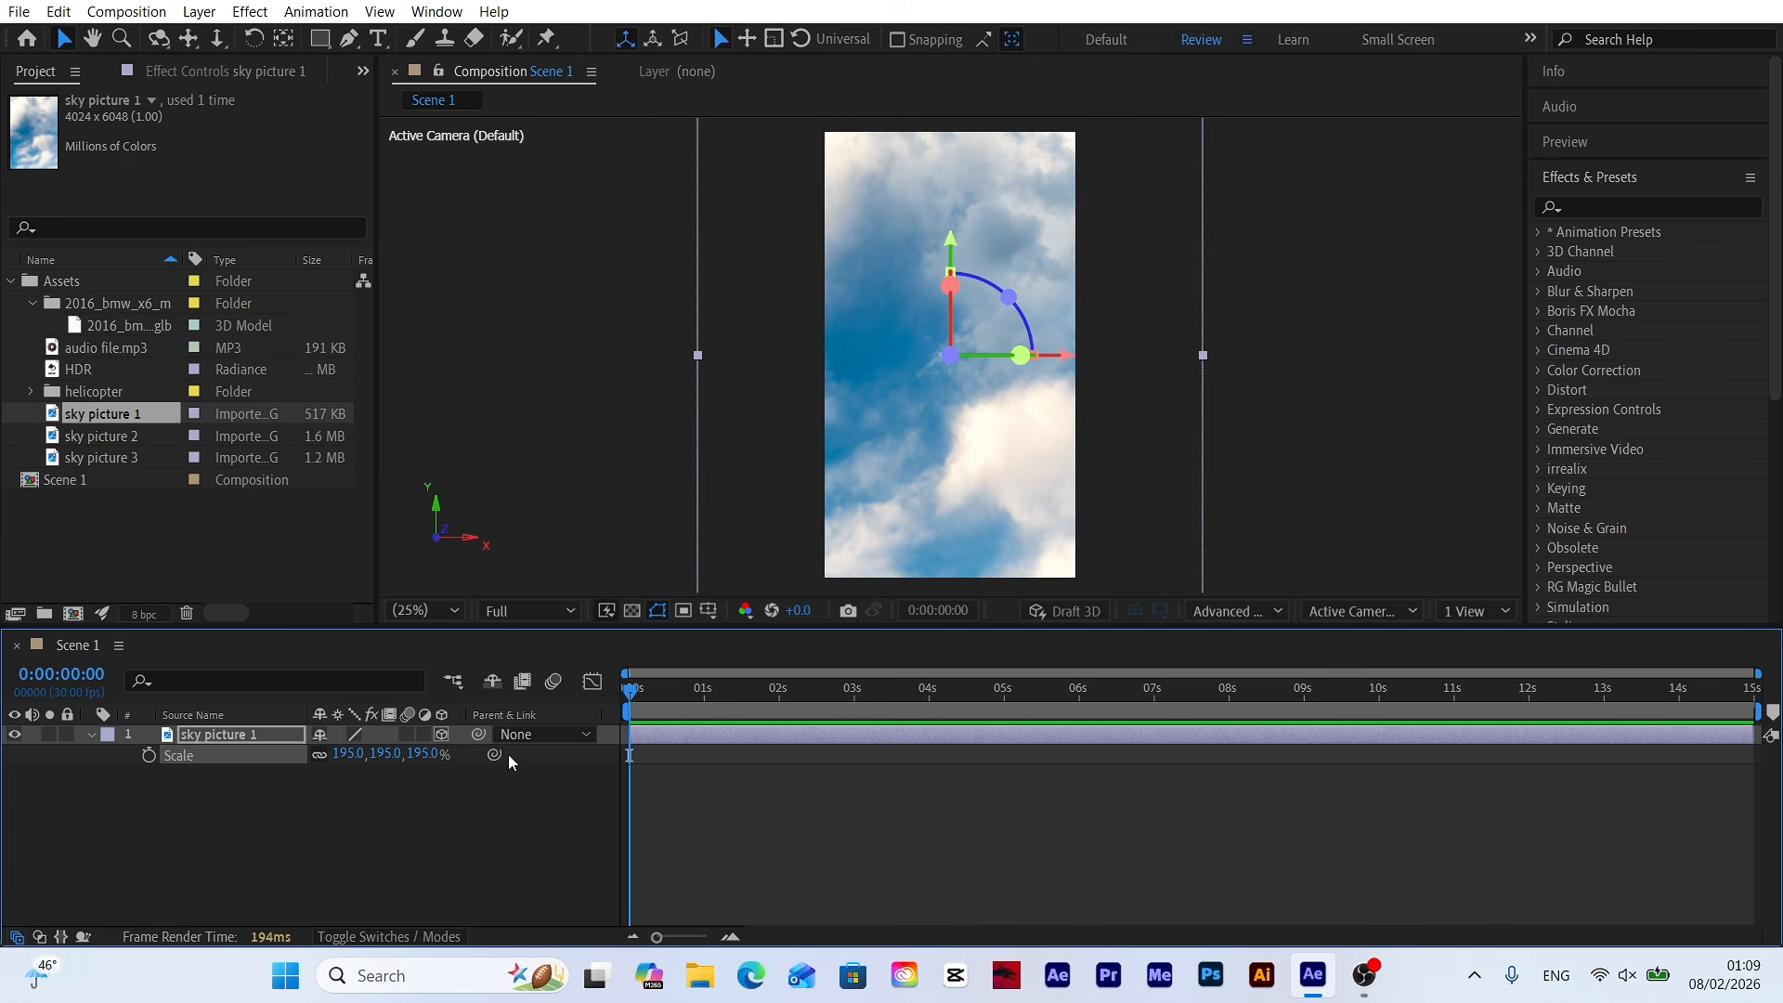
click(89, 734)
click(104, 750)
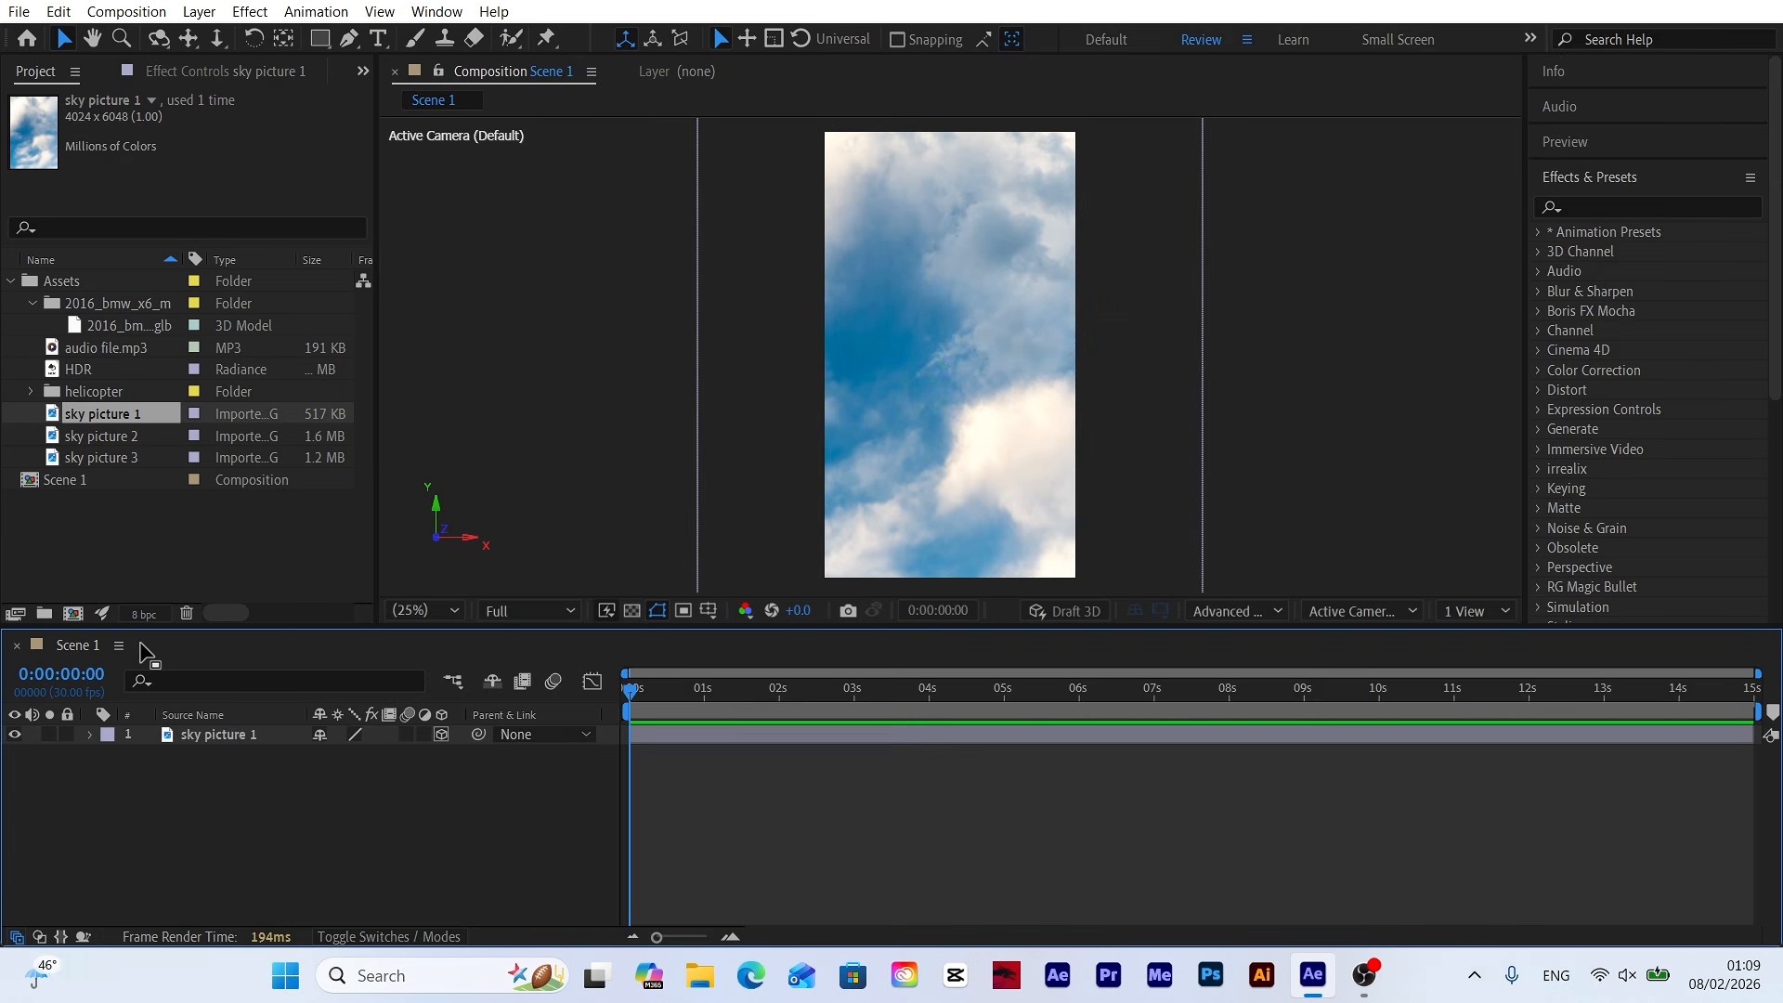
Add sky picture 2 above sky picture 1 in the timeline and make it a 3D layer.
click(111, 435)
drag(111, 435, 249, 735)
key(p)
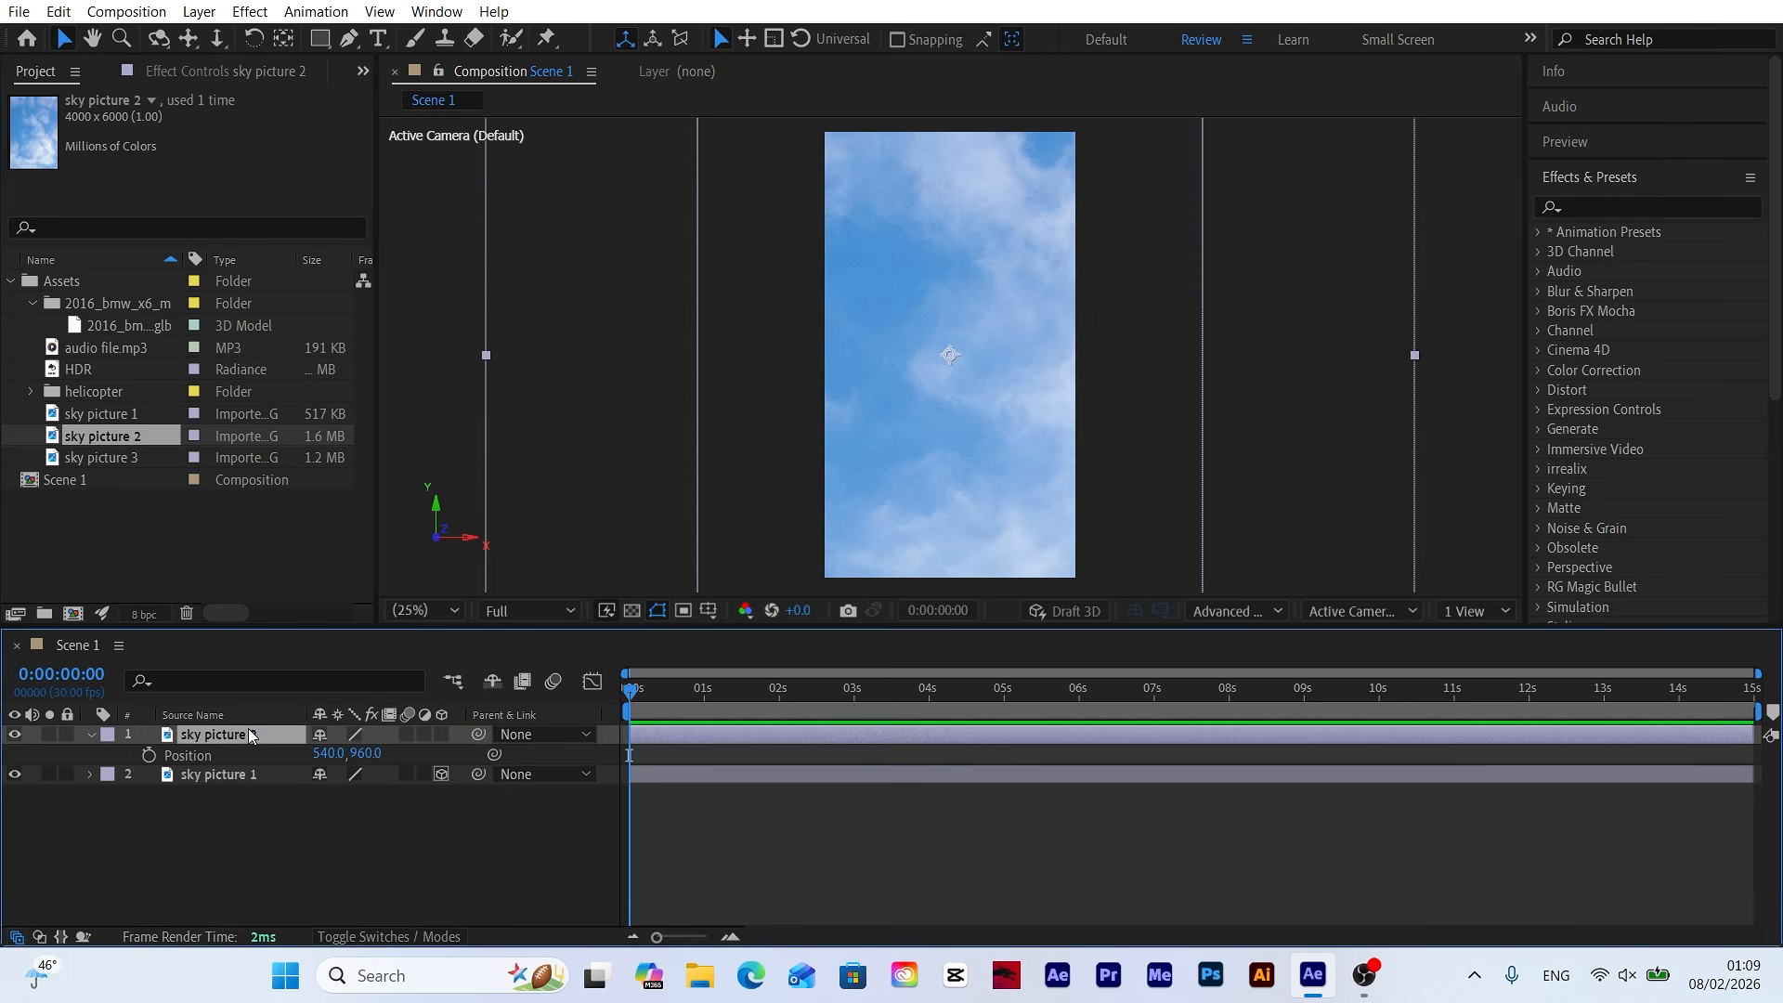
click(441, 733)
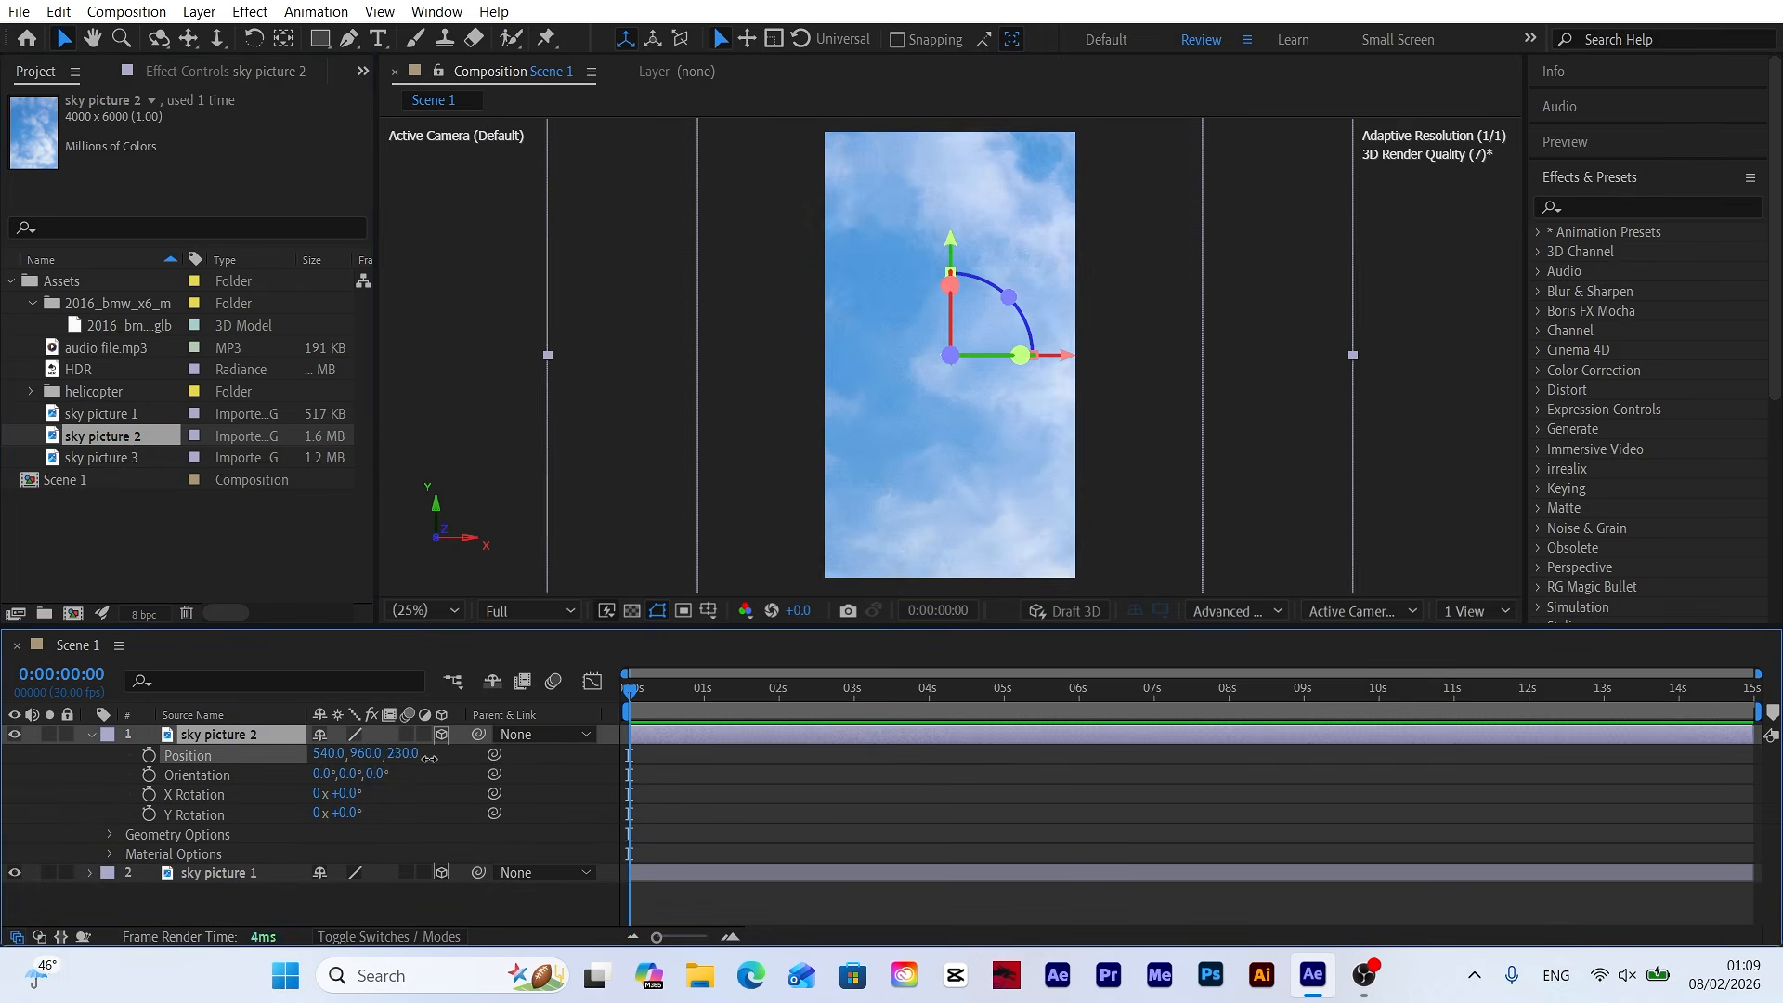
Push sky picture 2 back to a Z position of 3680 and scale it to 185%.
drag(554, 758, 650, 757)
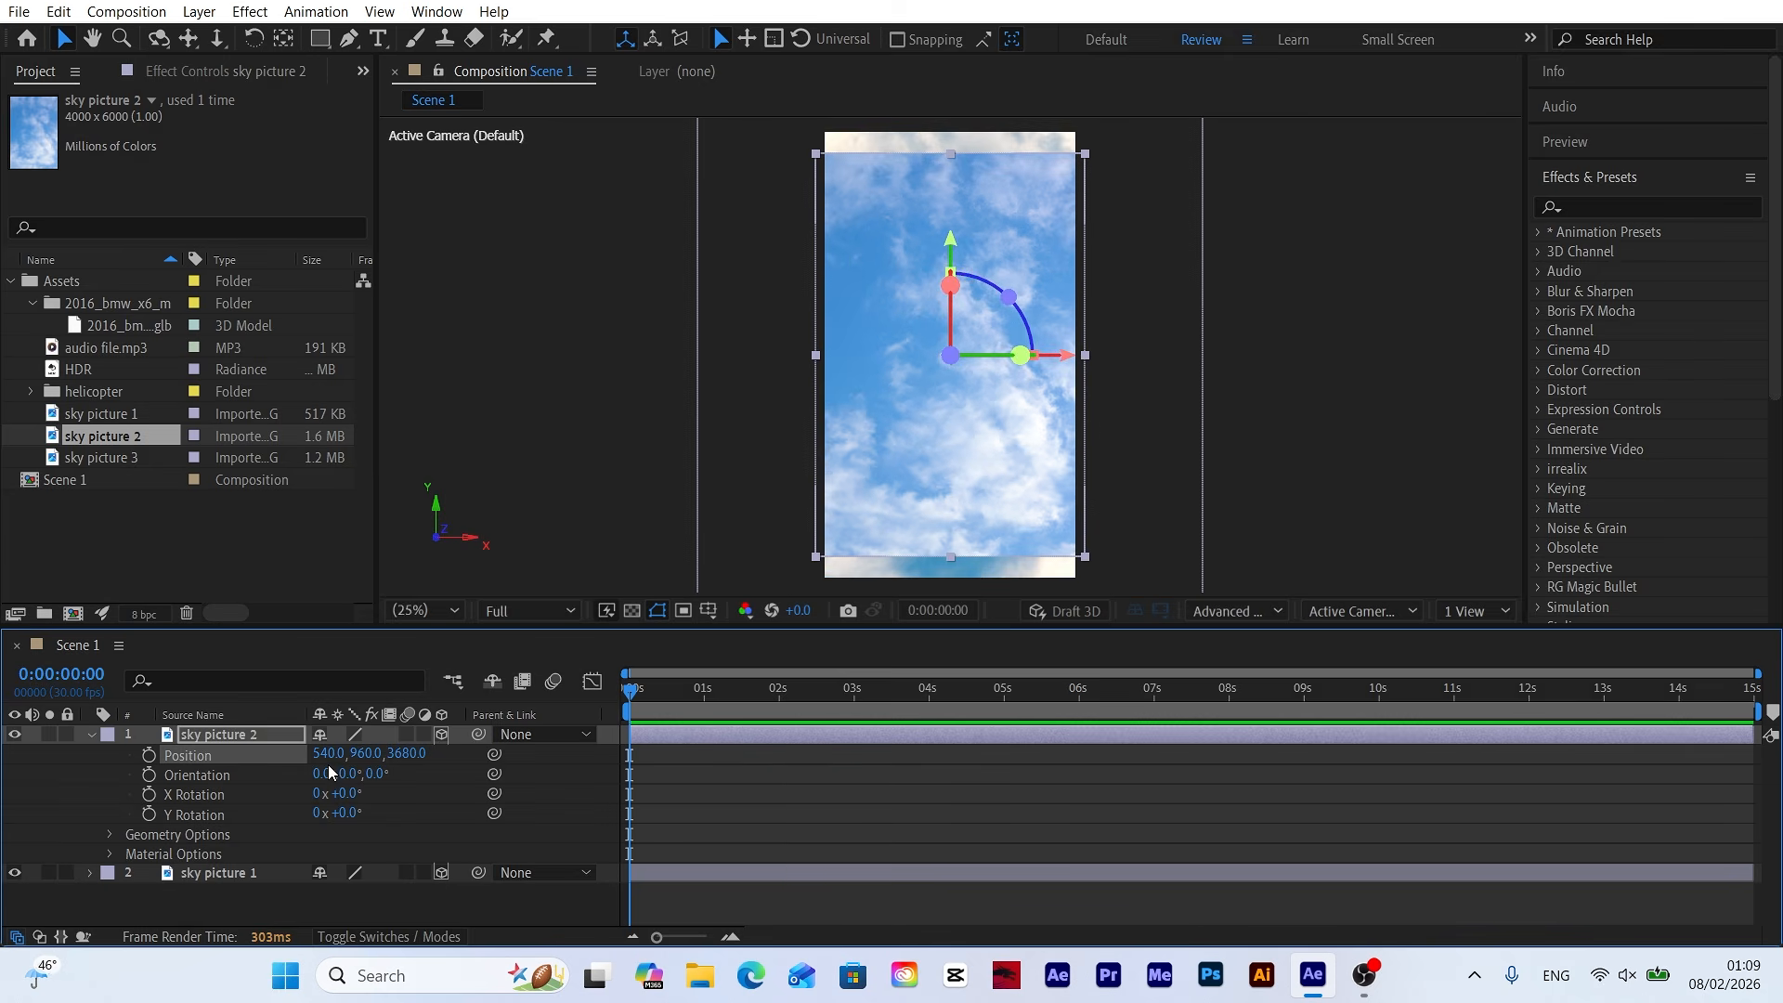
key(s)
drag(351, 754, 531, 759)
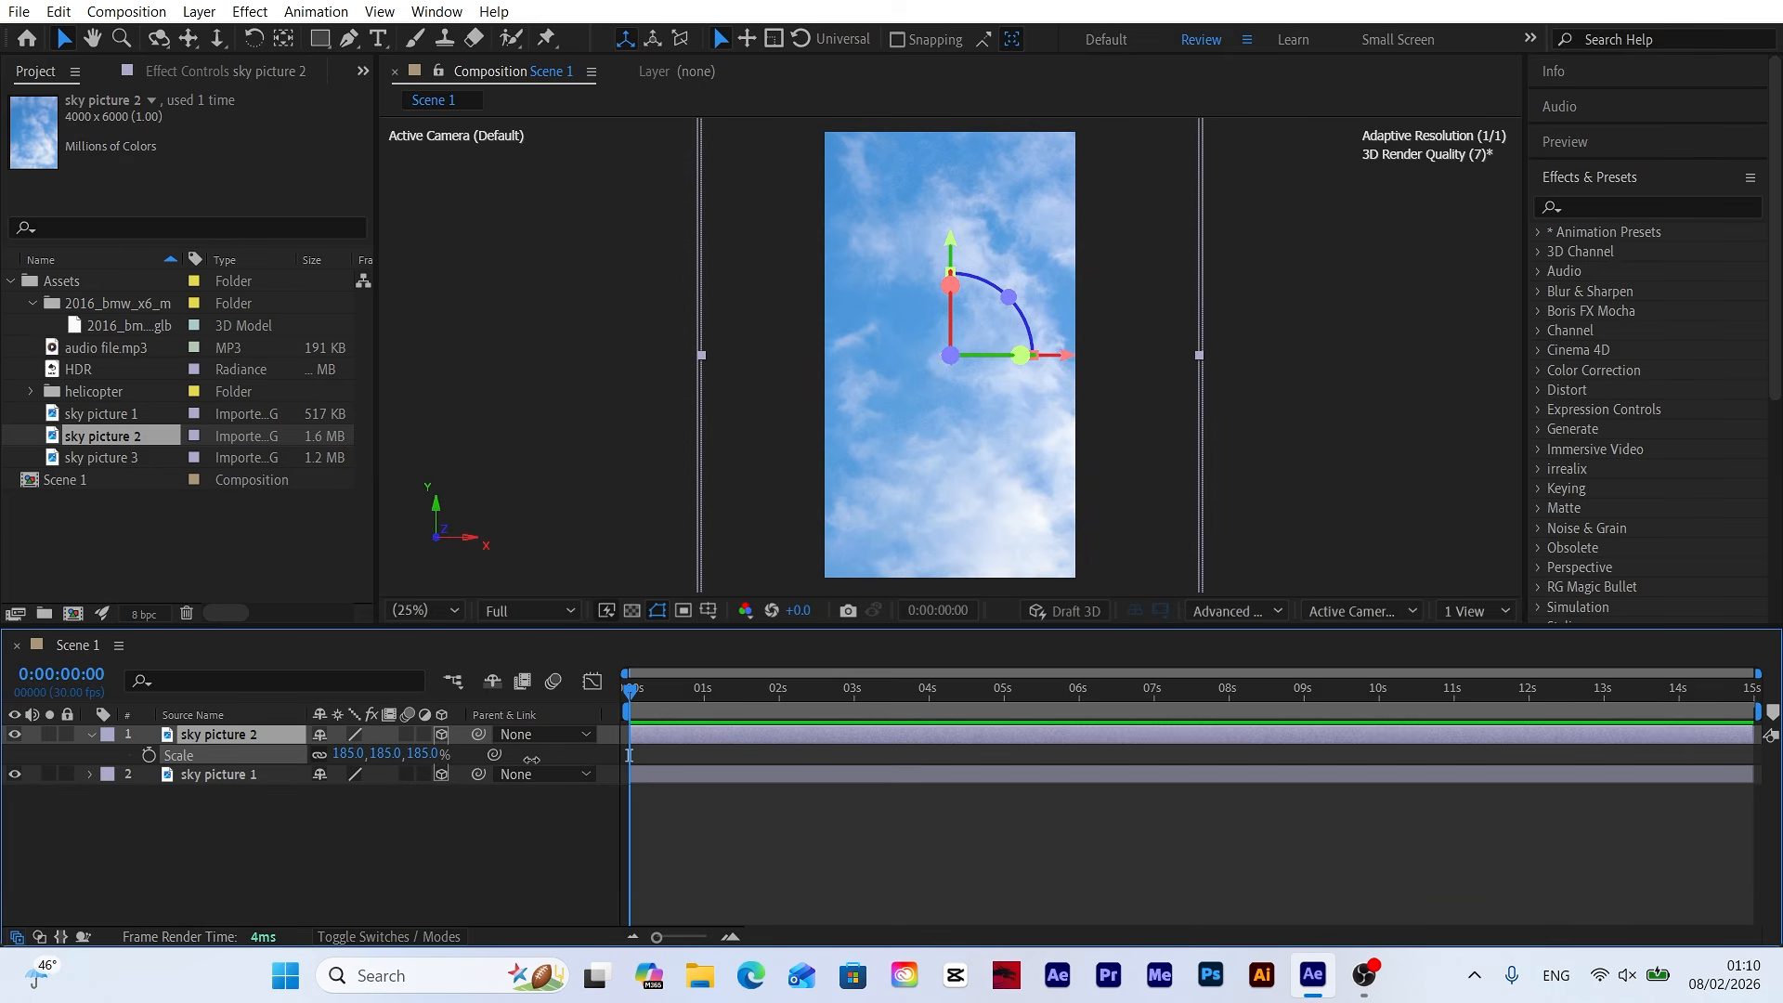
click(91, 735)
Move sky picture 1 down and sky picture 2 up so their edges overlap in the lower part of the frame.
click(14, 735)
drag(990, 219, 990, 706)
click(14, 735)
click(279, 733)
drag(1042, 417, 1052, 173)
scroll(921, 590, up, 2)
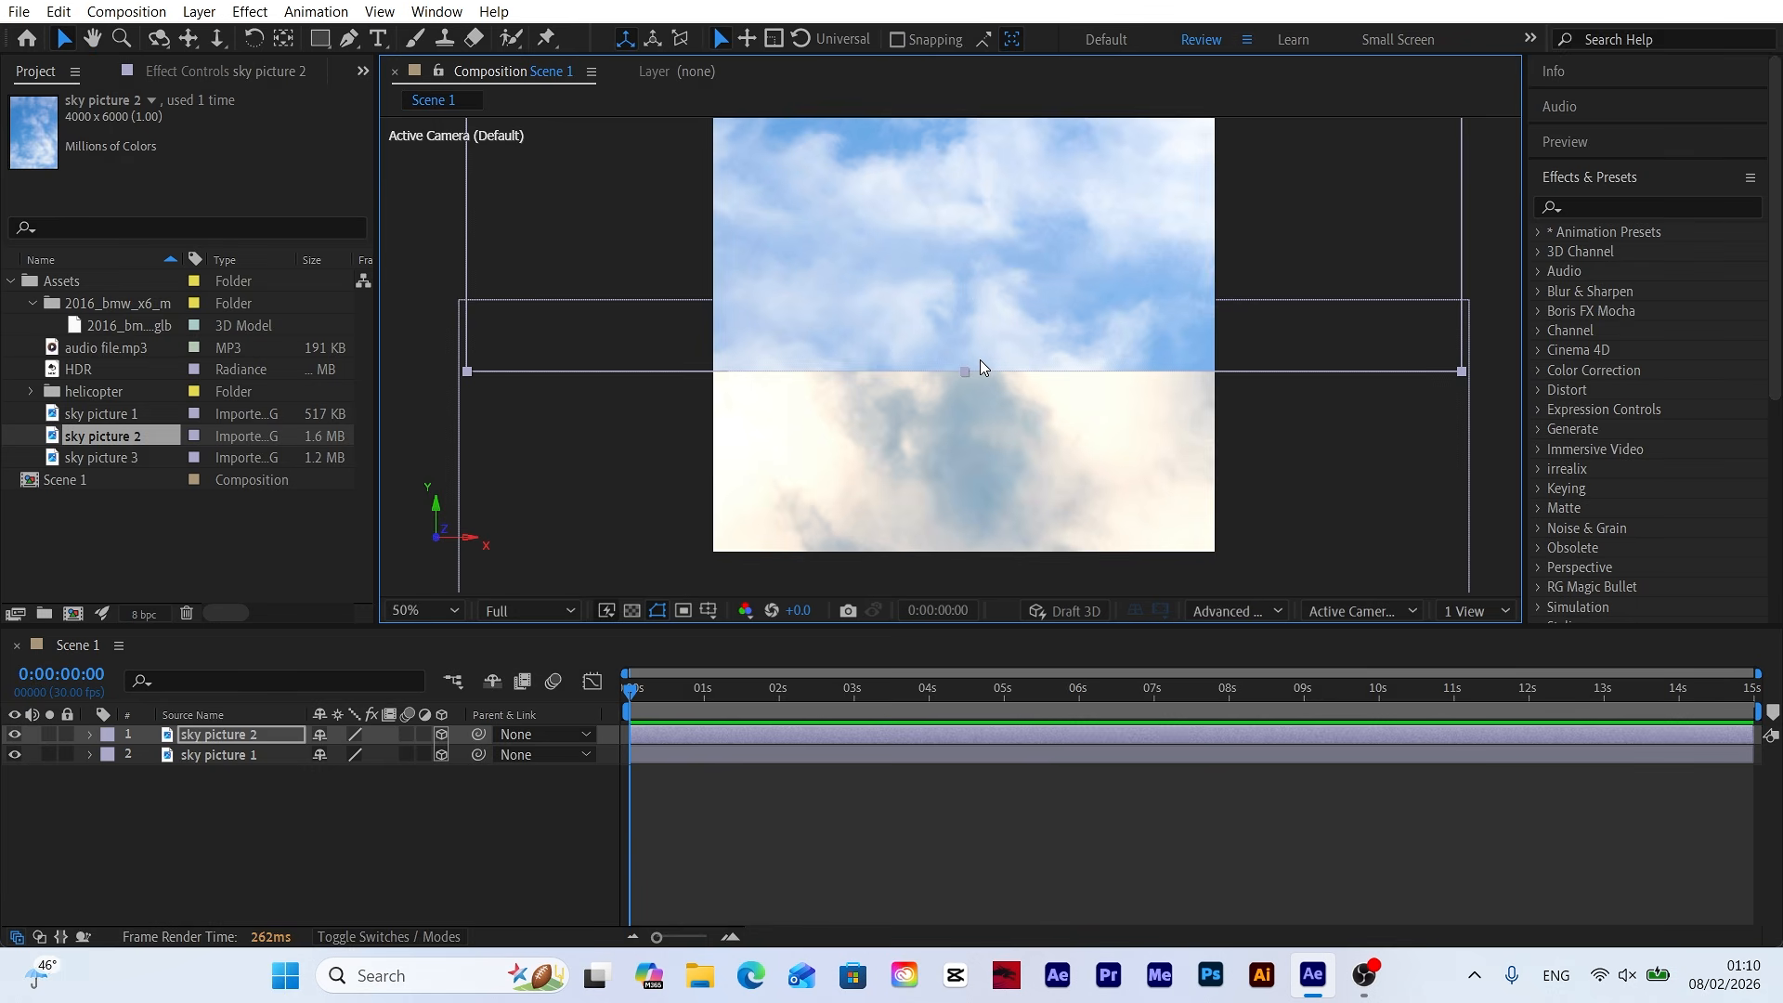
Draw a rectangular mask over the bottom edge of sky picture 2, invert it and feather it by 204 pixels.
click(322, 40)
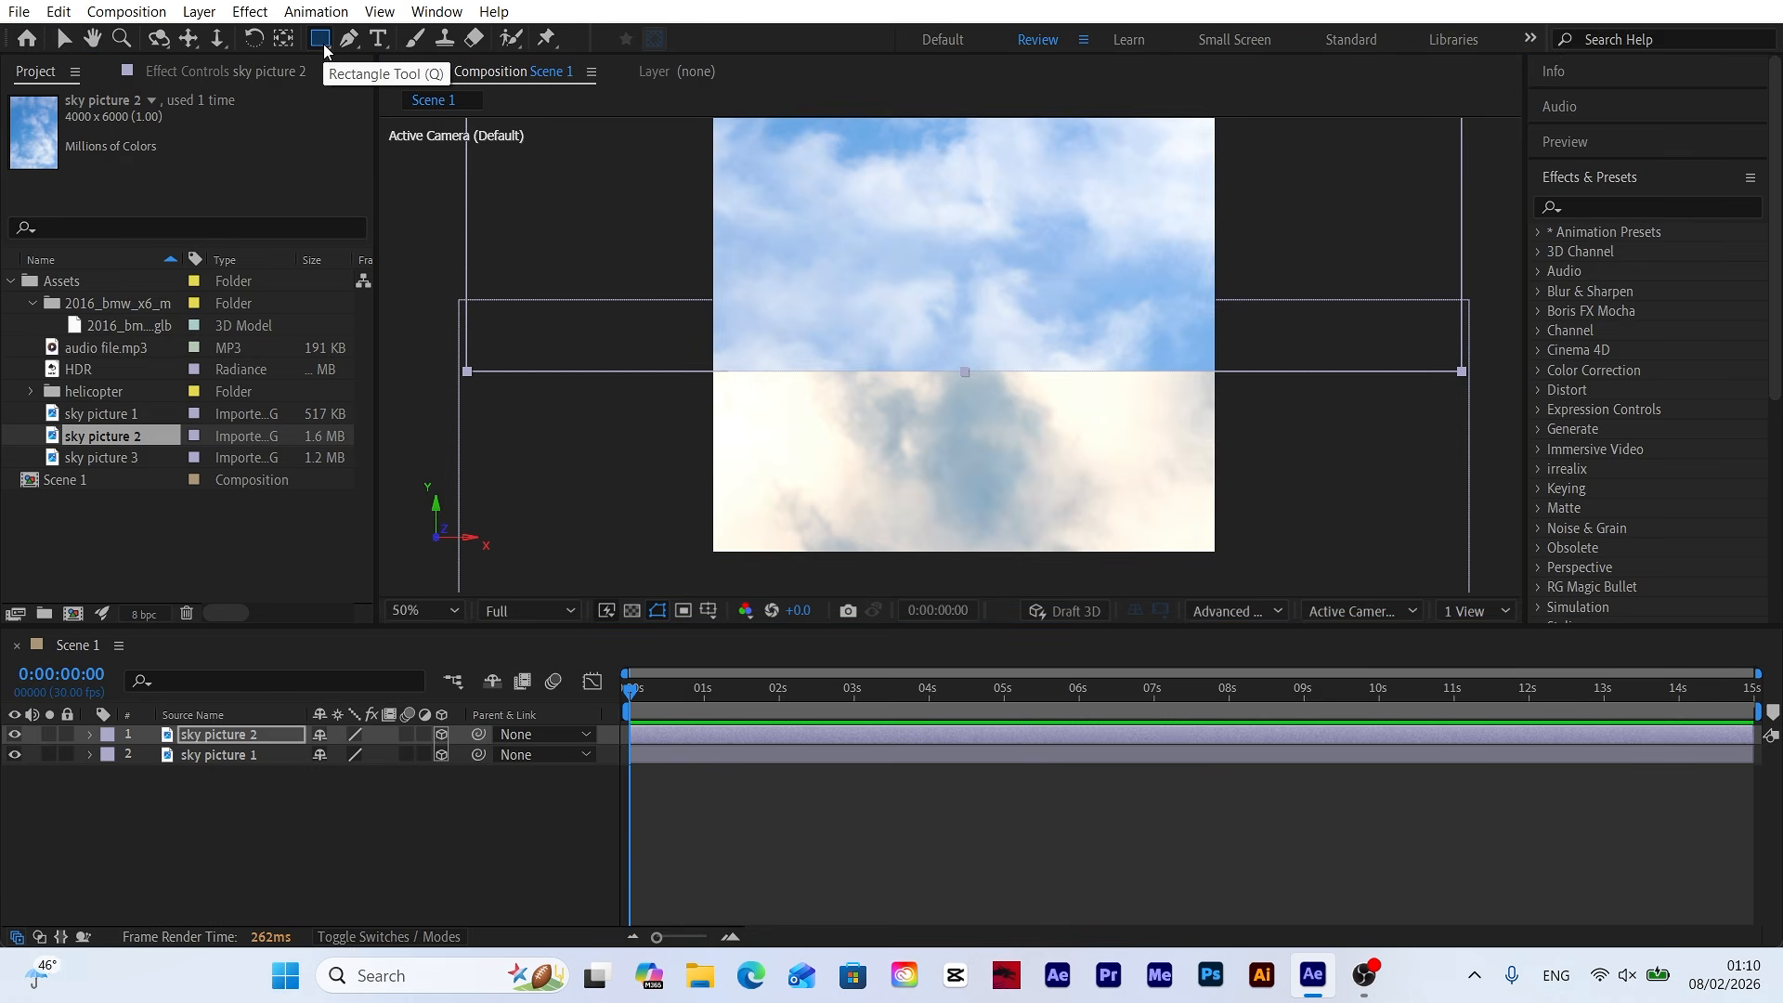
drag(426, 322, 1380, 478)
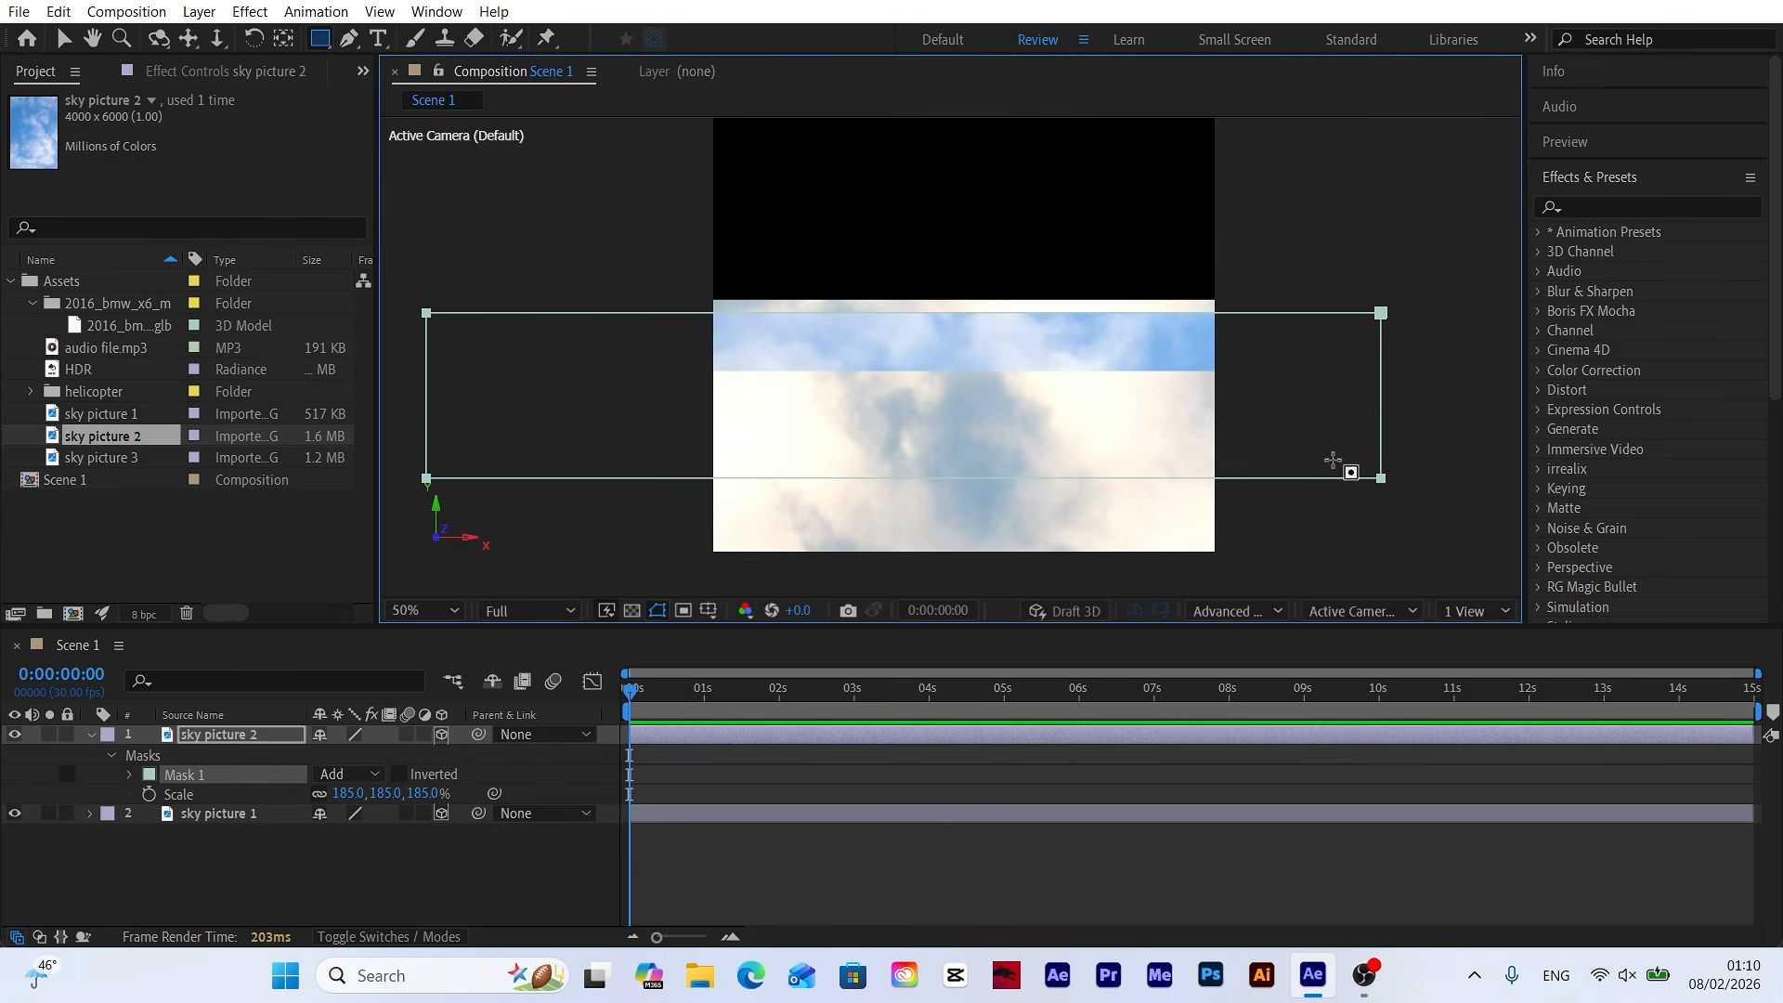
click(63, 38)
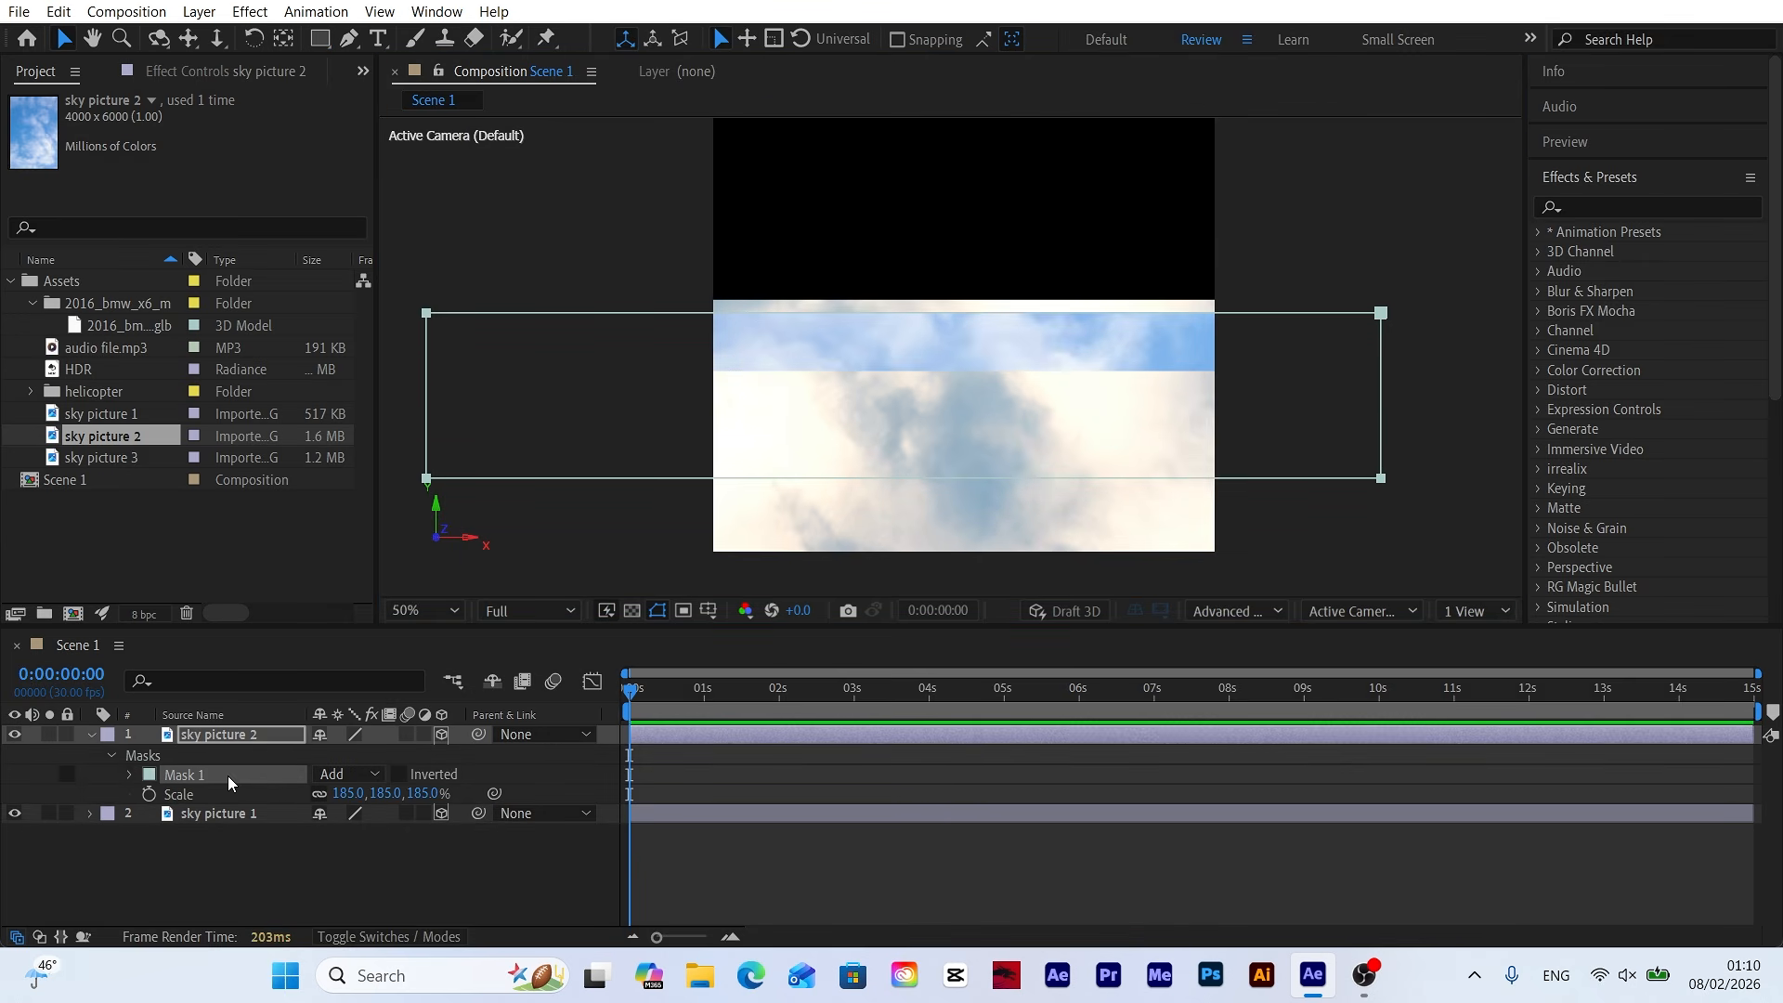
click(400, 776)
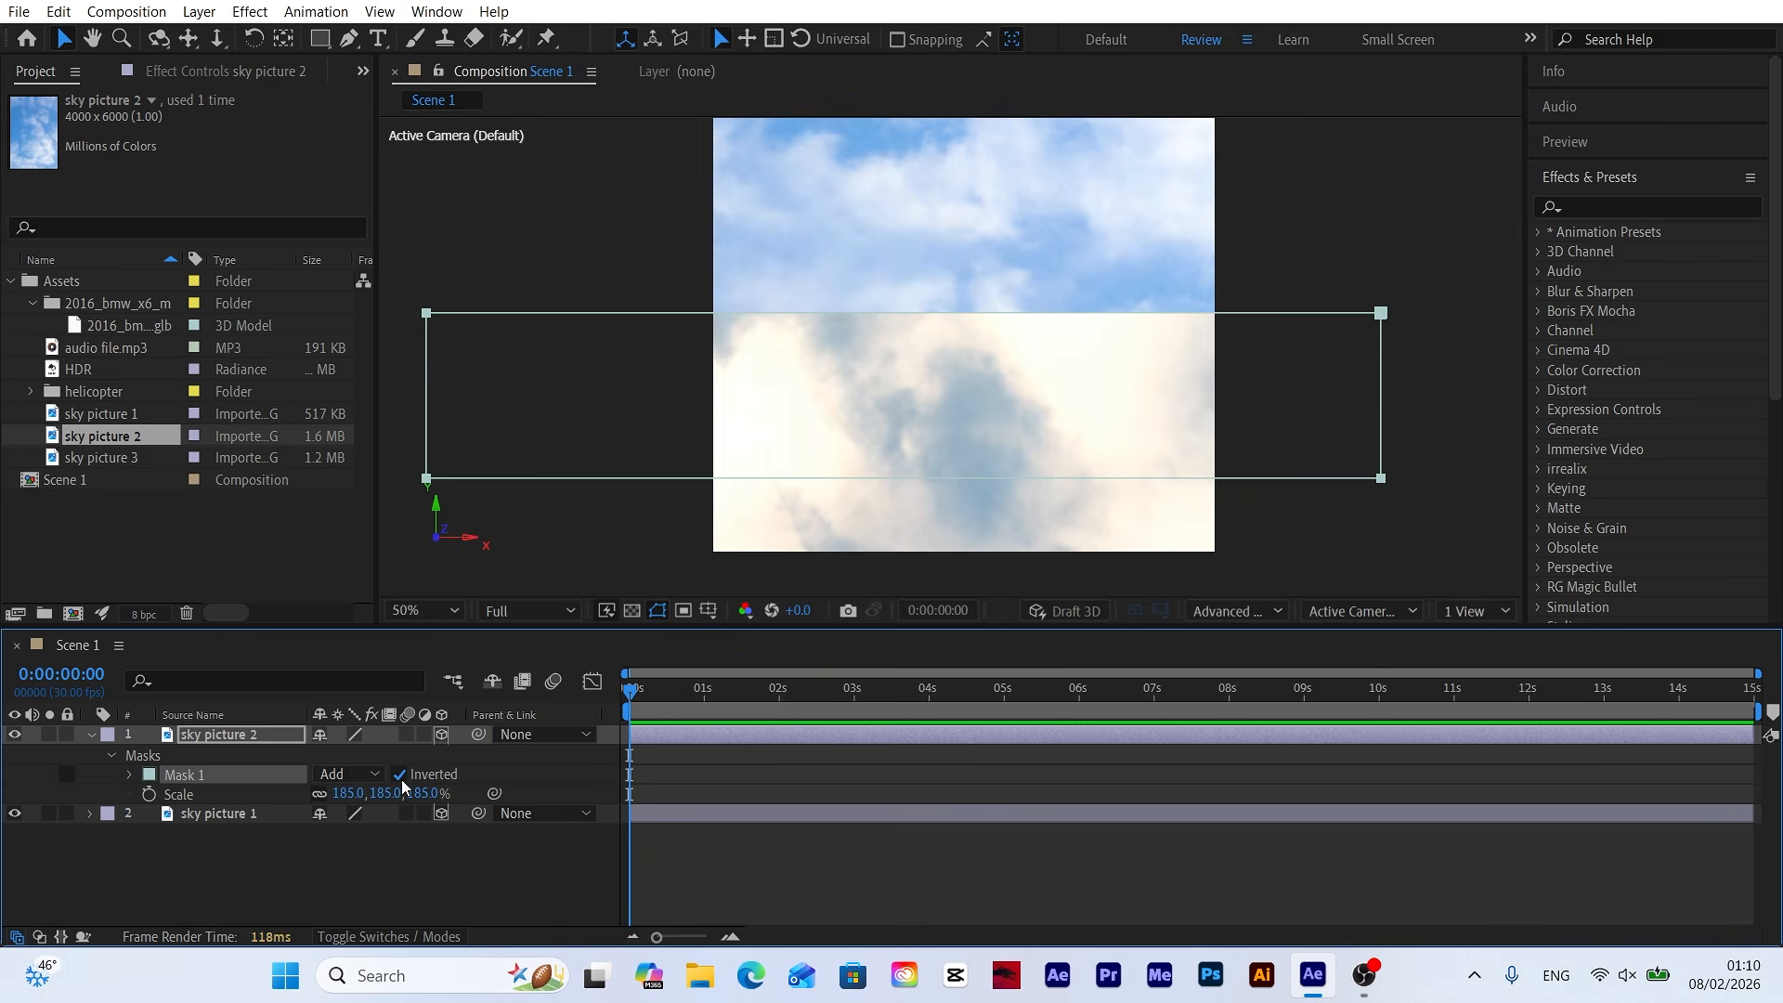
click(130, 774)
click(566, 778)
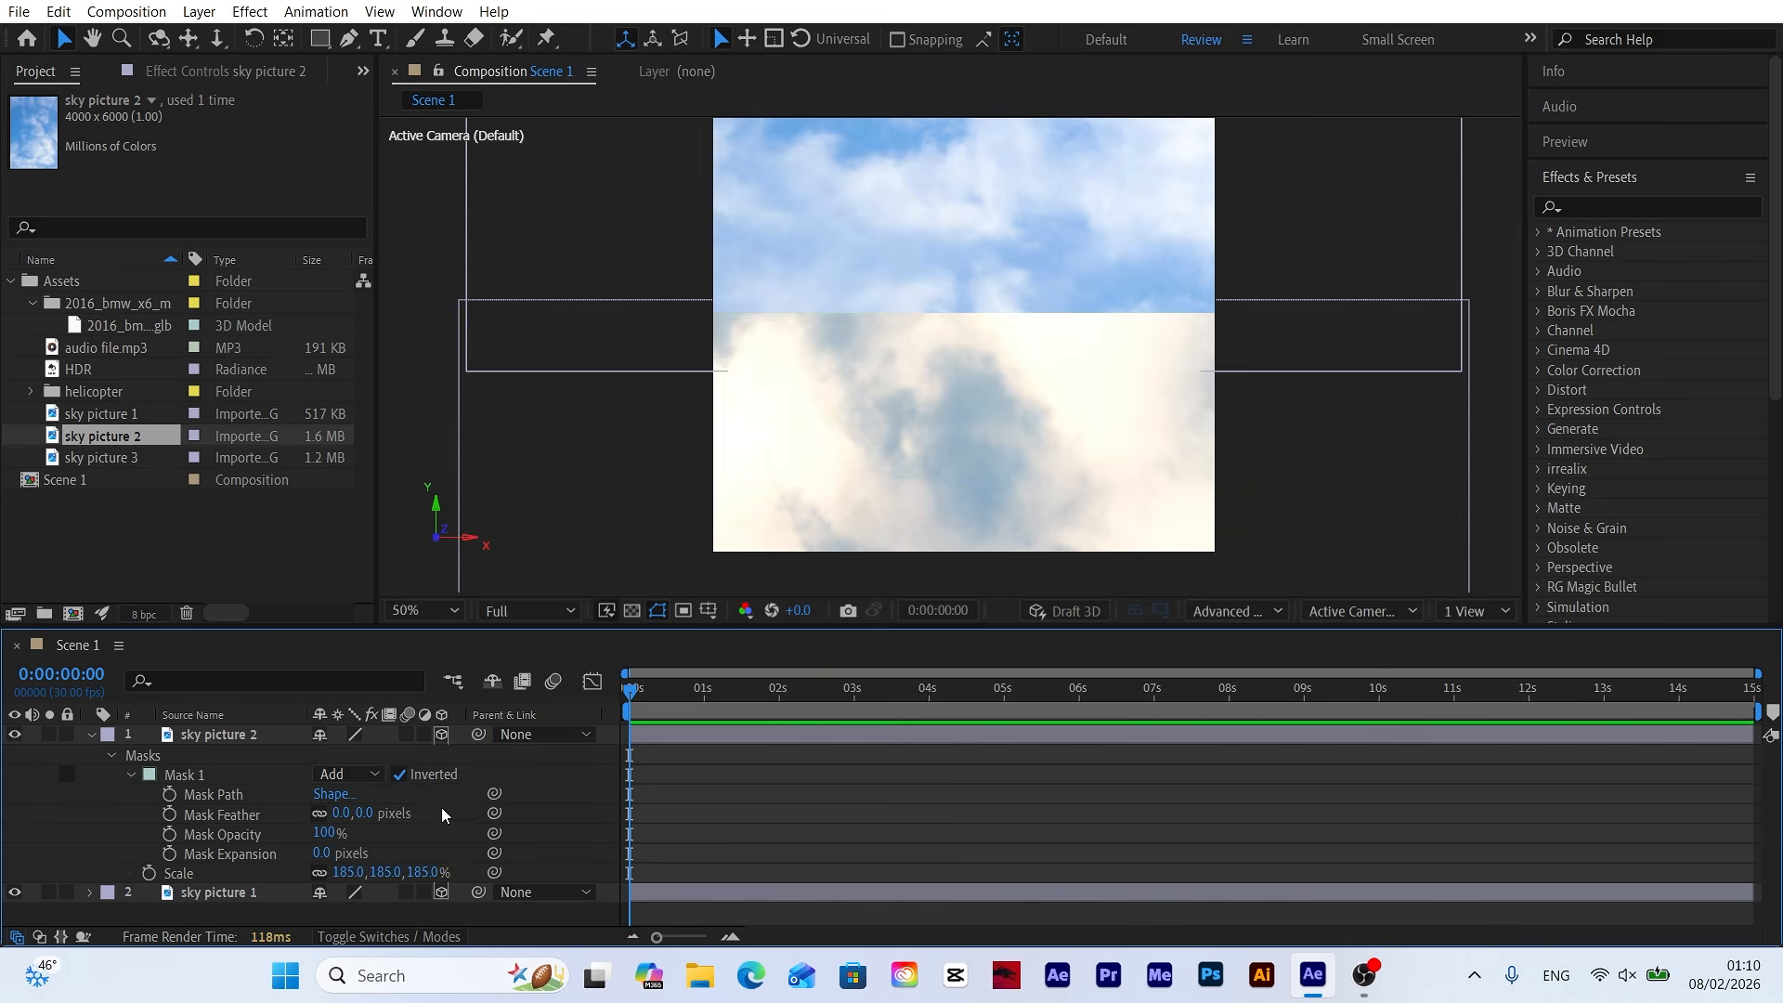
drag(363, 813, 481, 819)
Move sky picture 2 slightly down so its feathered edge blends over the top edge of sky picture 1.
click(255, 735)
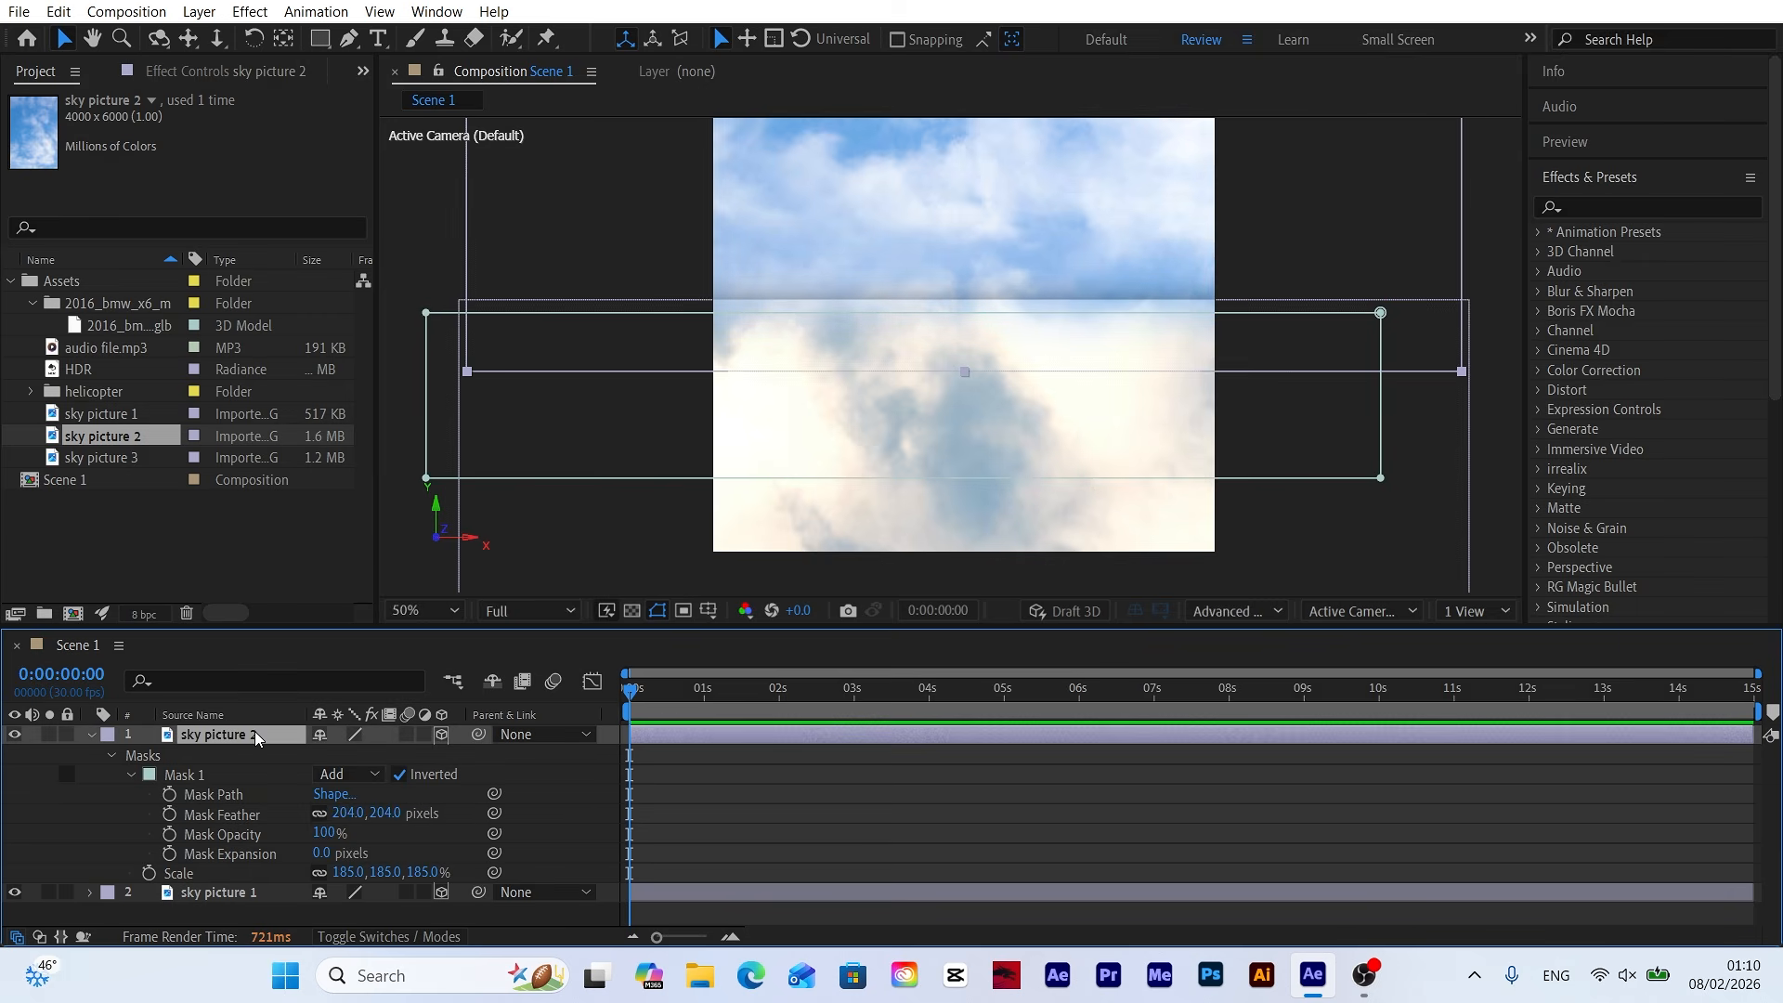
drag(1075, 221, 1074, 253)
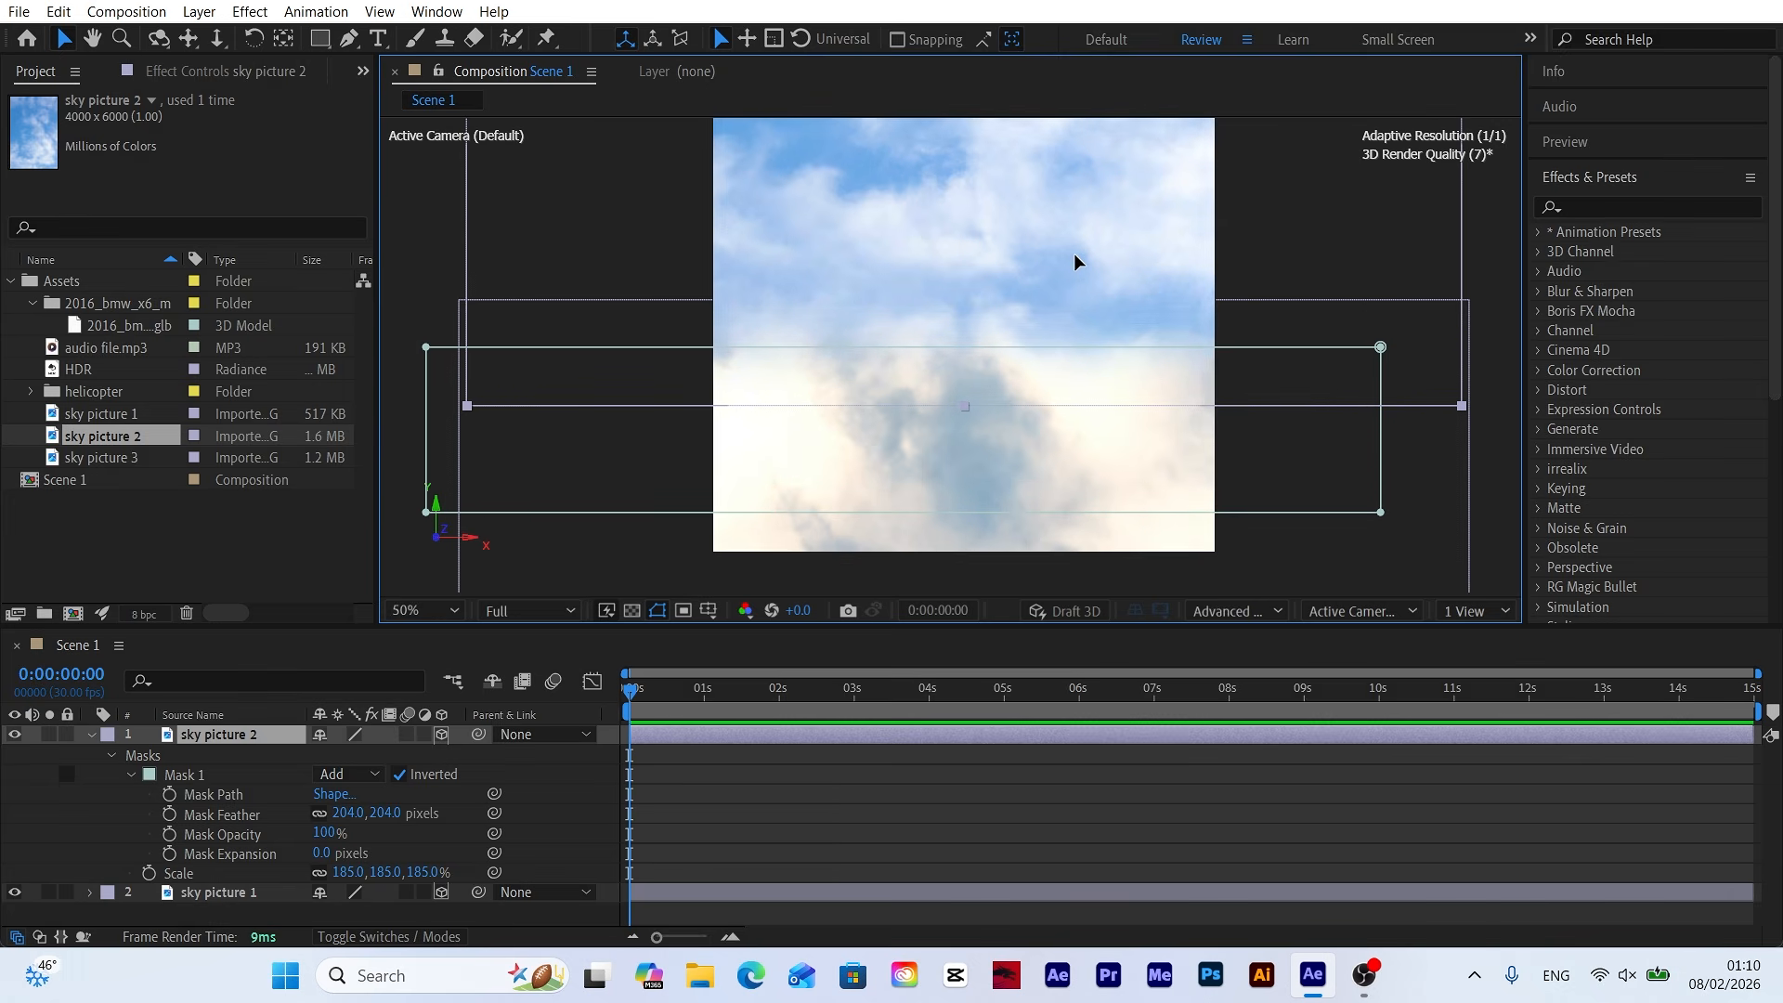
click(555, 779)
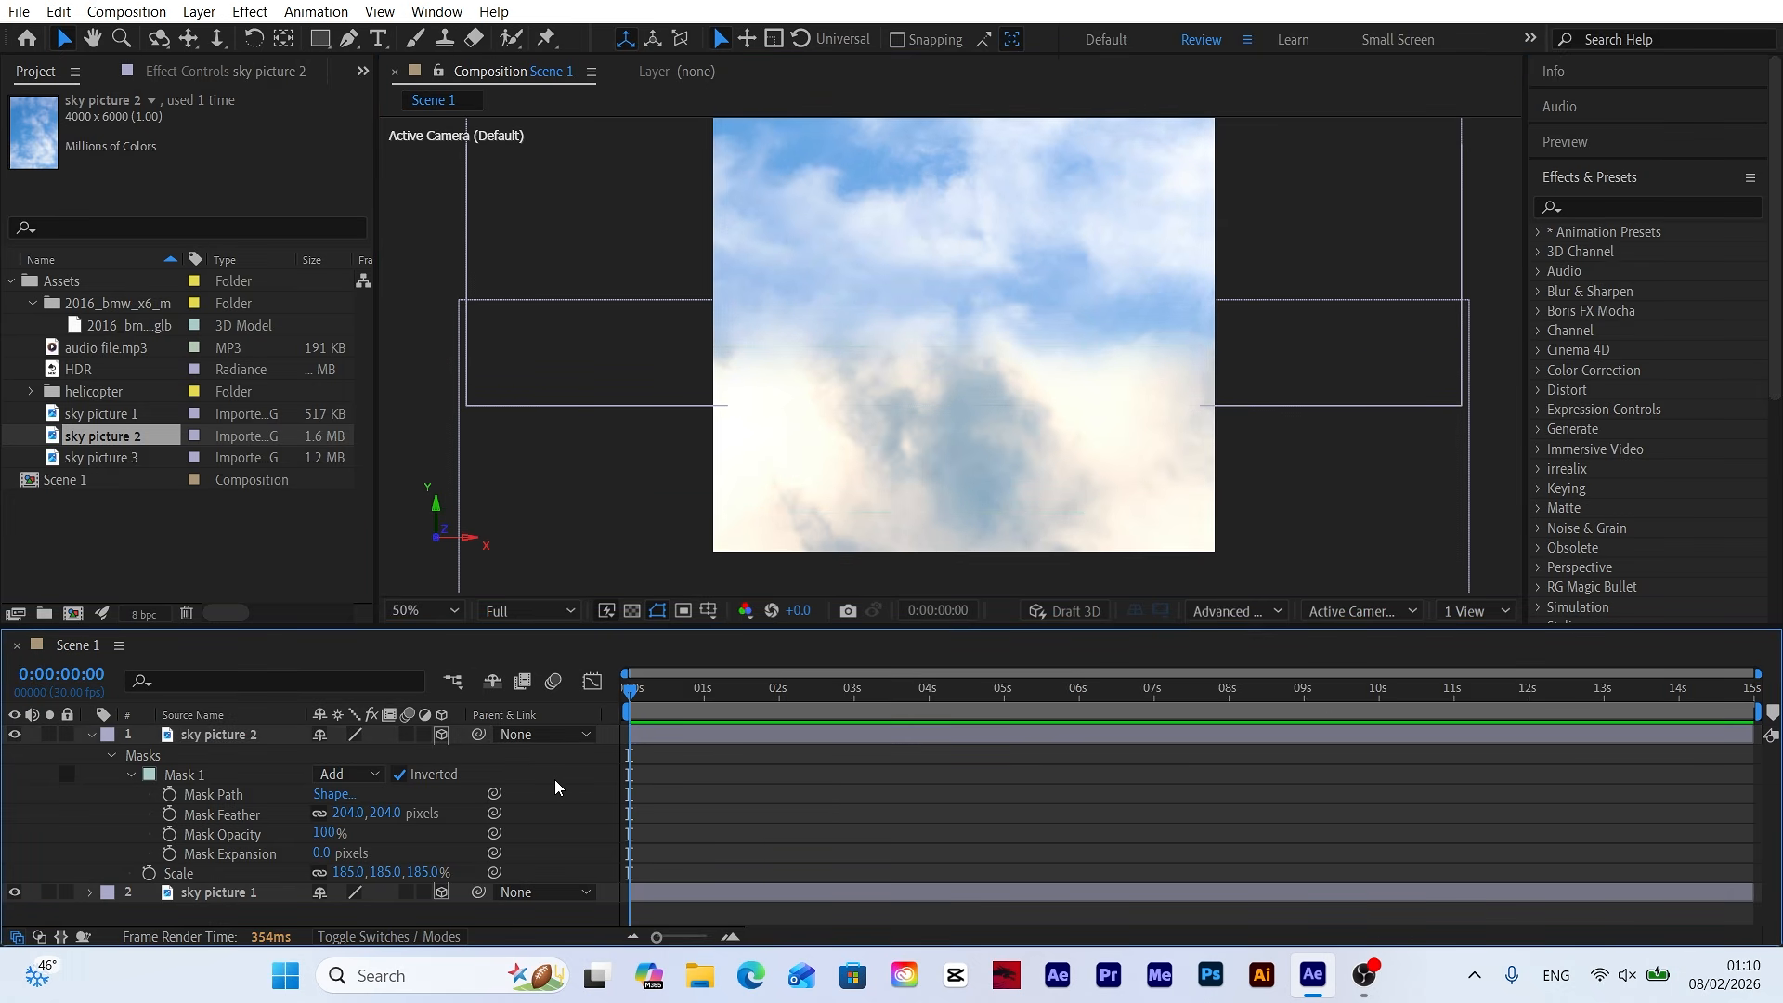
click(92, 733)
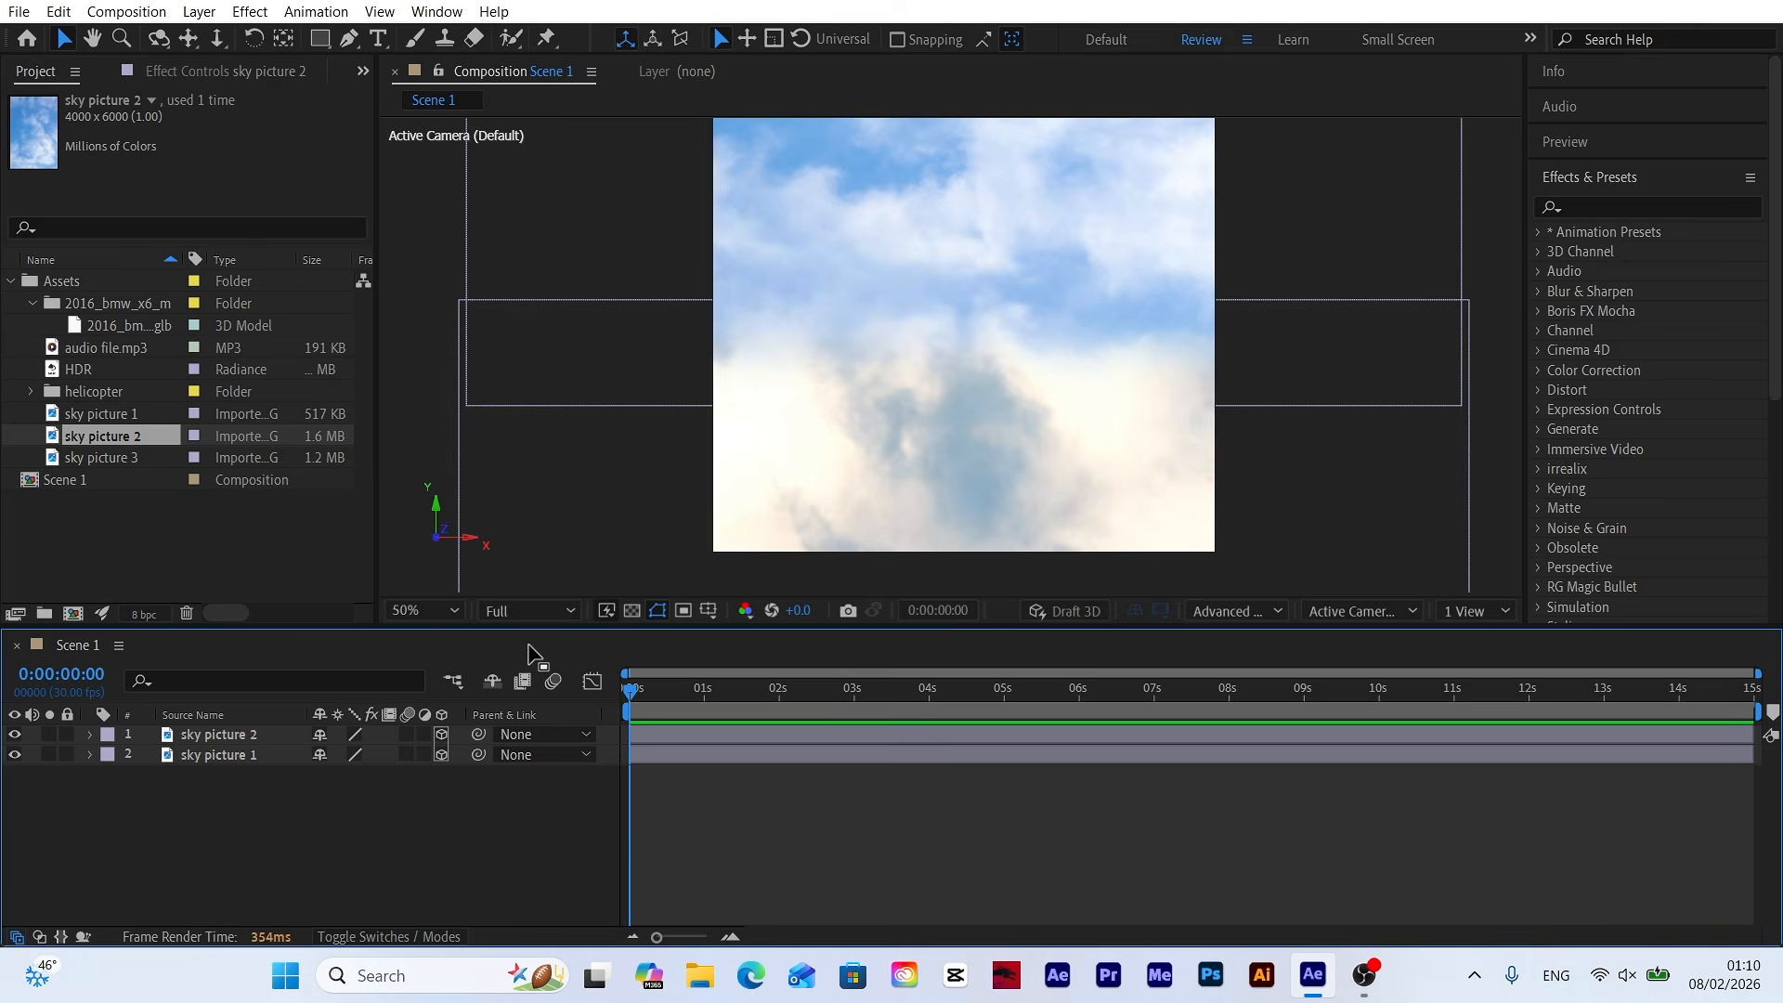
Find the Curves effect and apply it to the sky picture 1 layer.
click(213, 756)
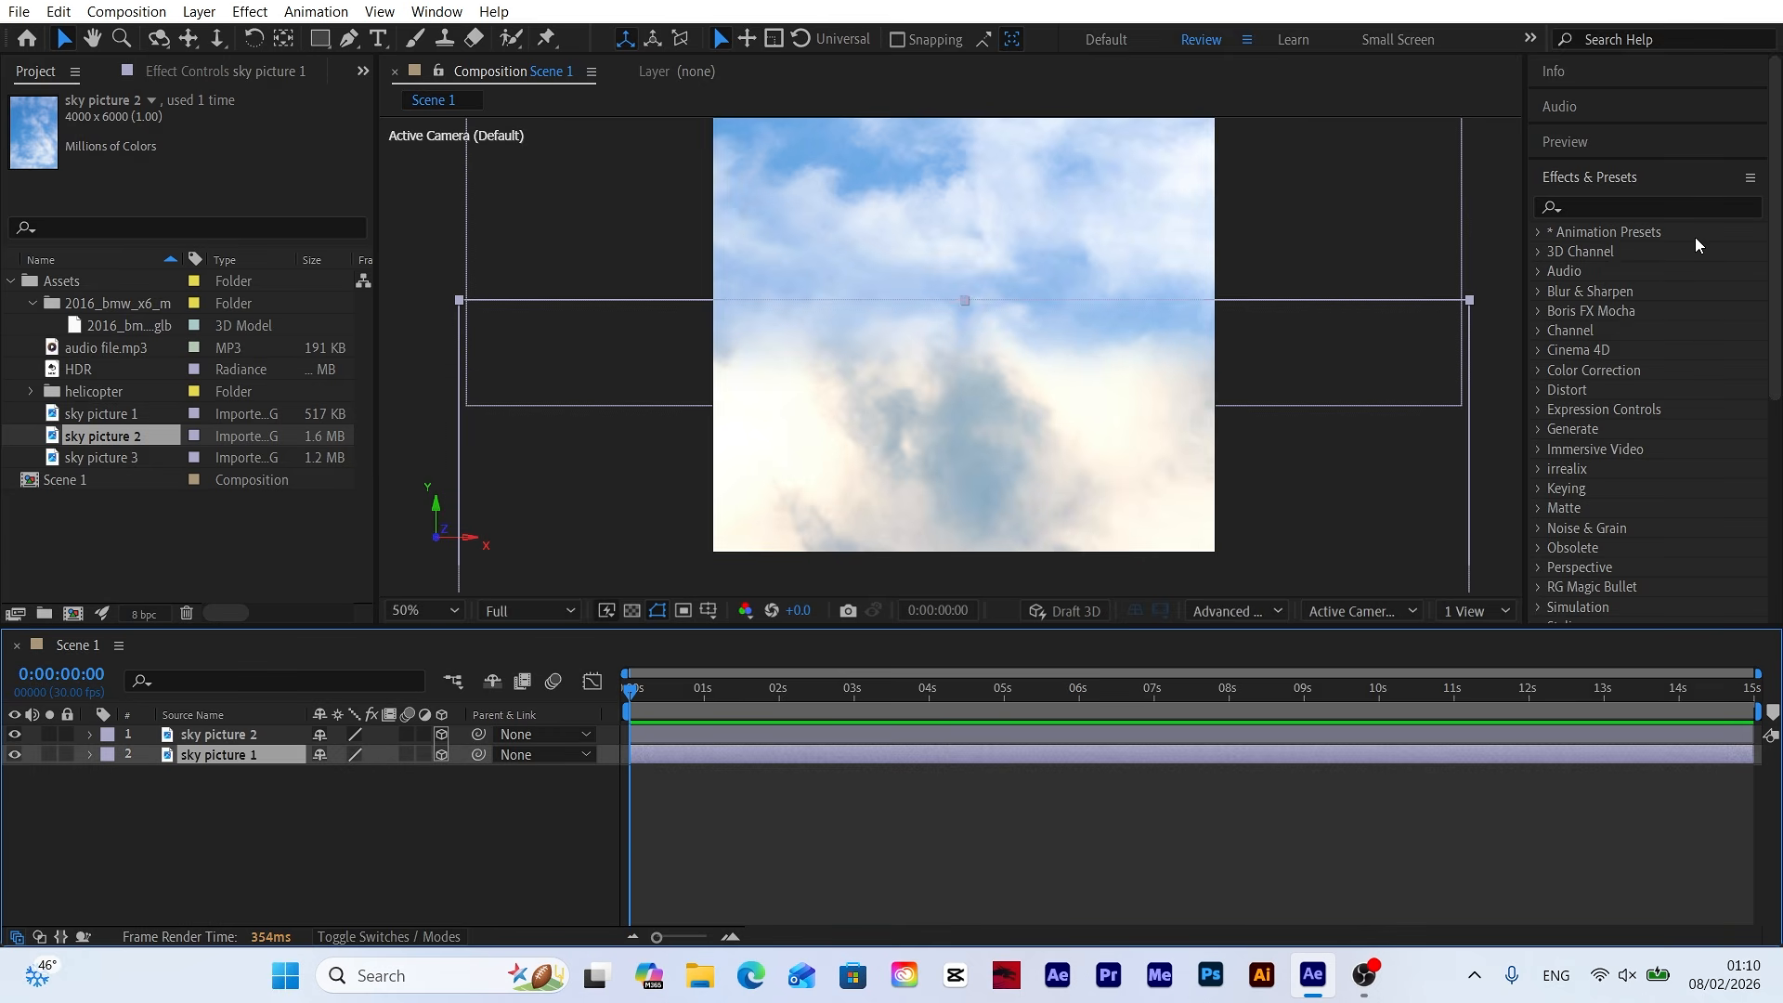
click(1658, 208)
text(curve)
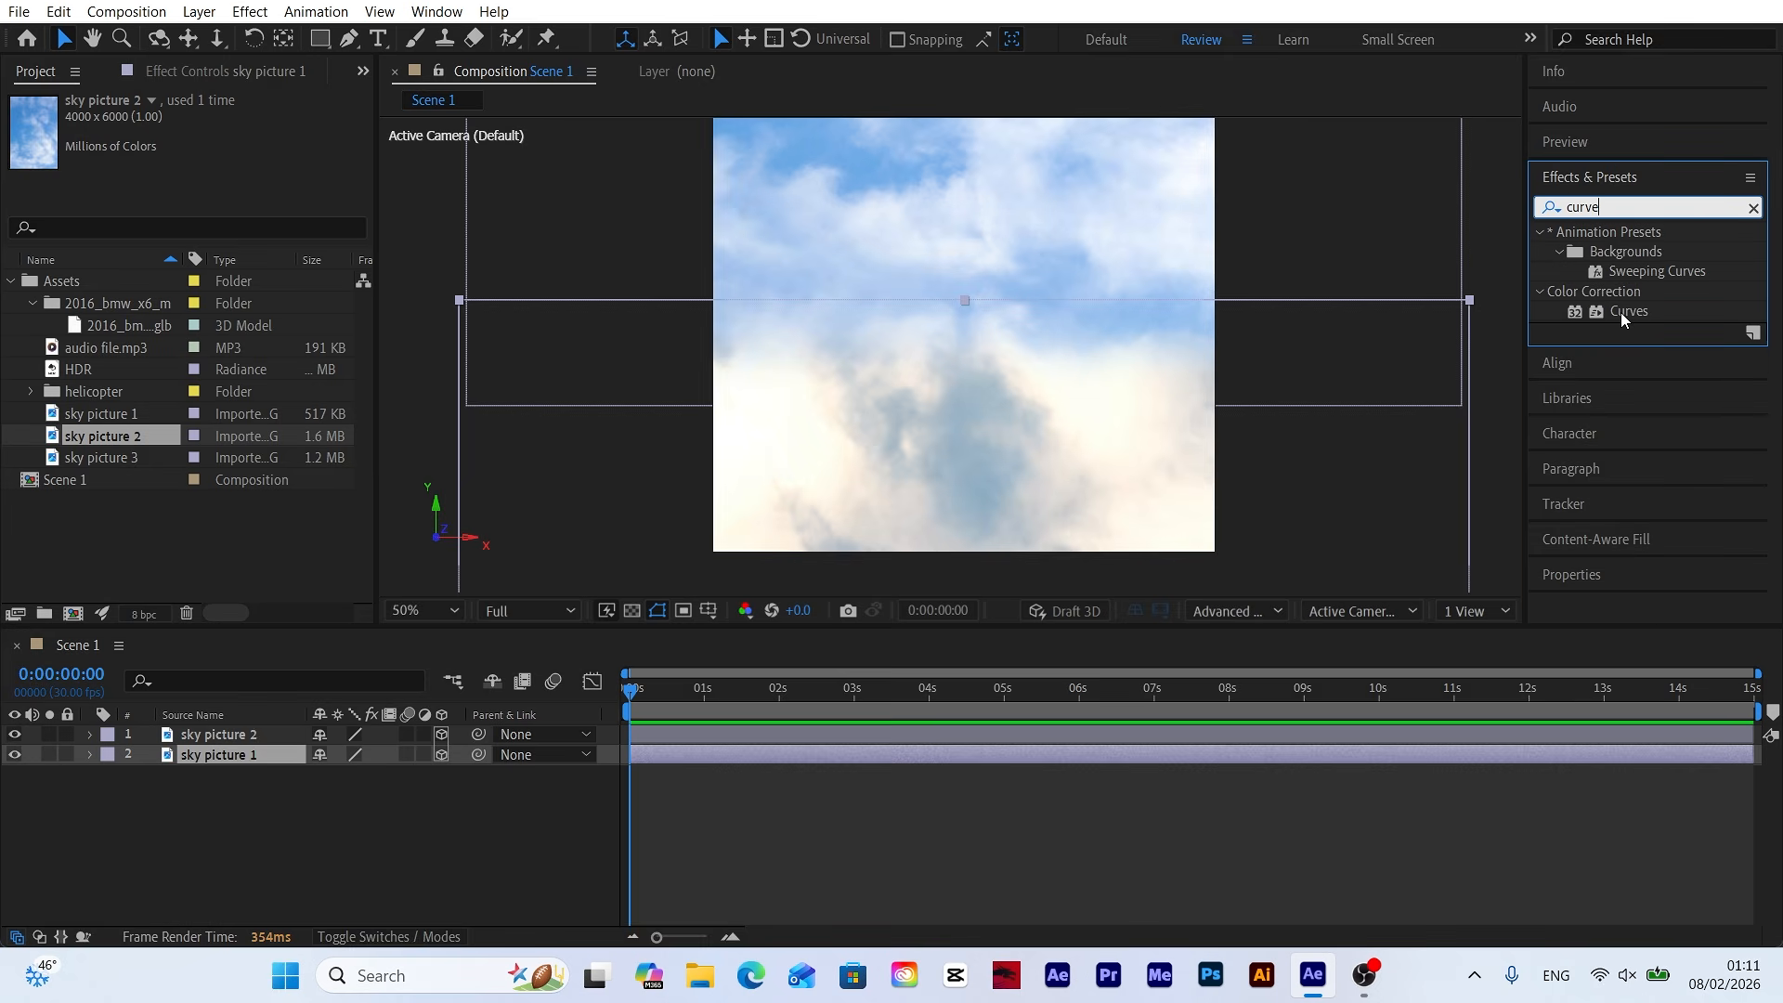
drag(1623, 314, 198, 761)
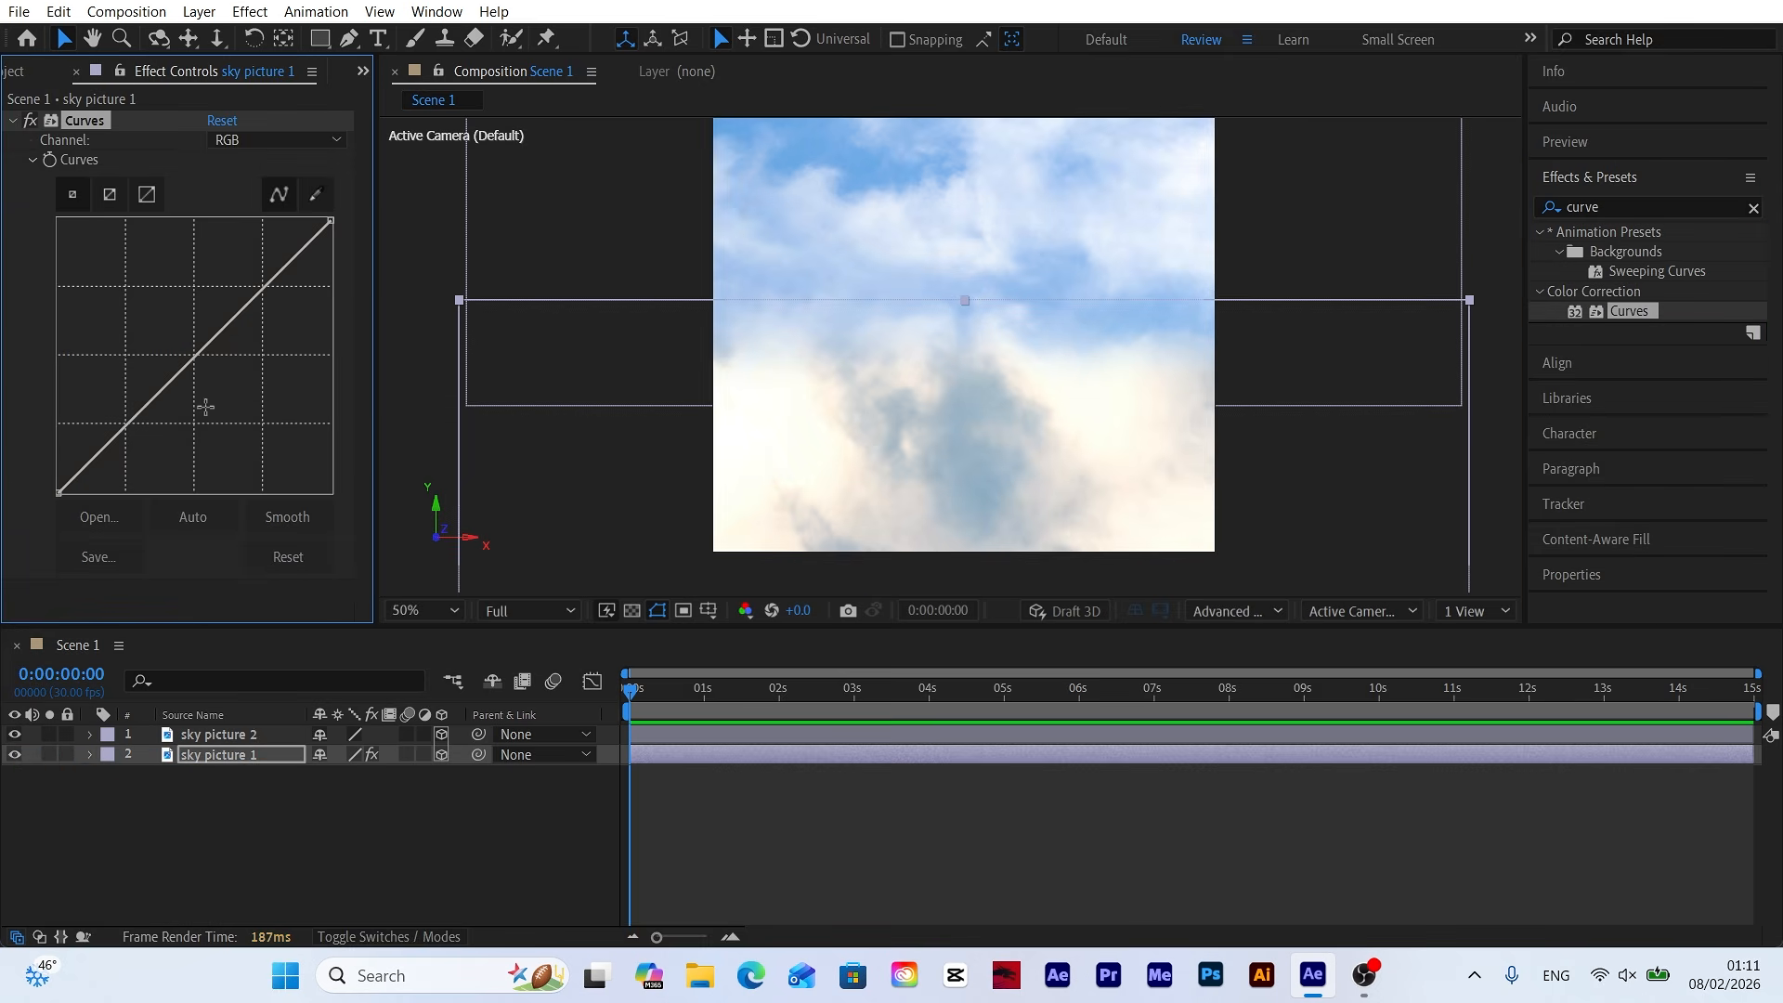
Raise the middle of the Blue curve on sky picture 1 and add a control point near the middle of the RGB curve.
click(198, 356)
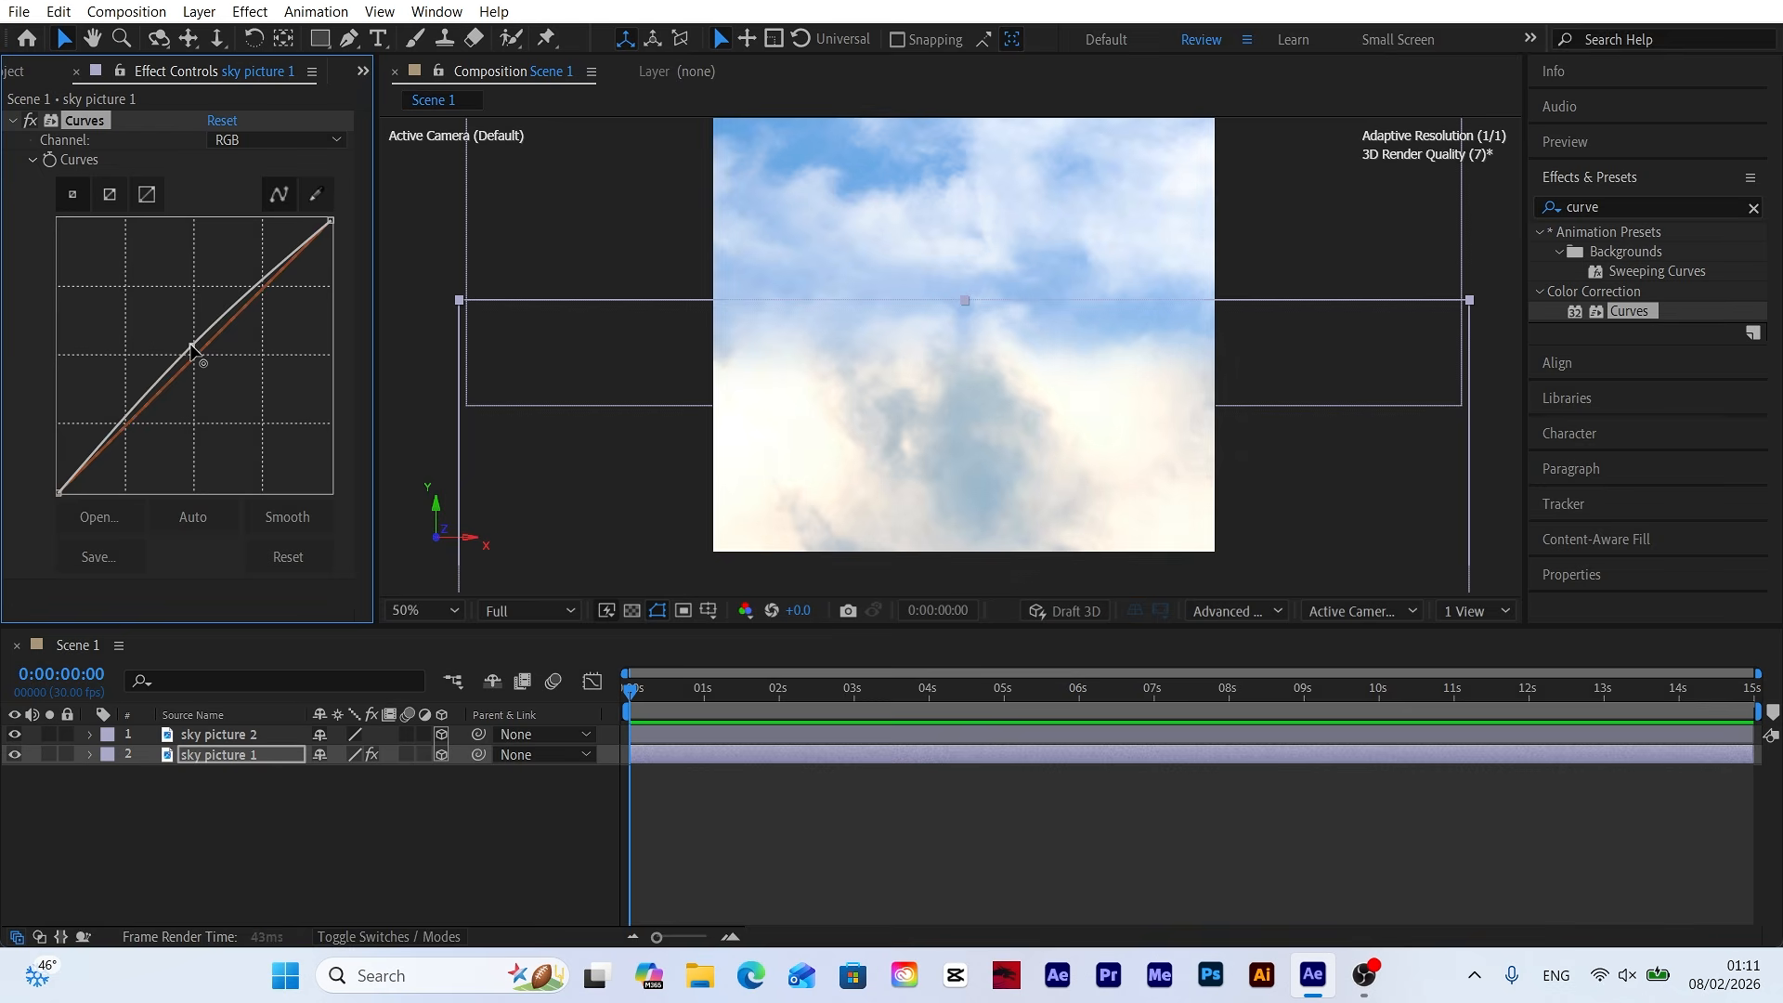
click(280, 138)
click(295, 235)
drag(181, 368, 181, 333)
click(265, 141)
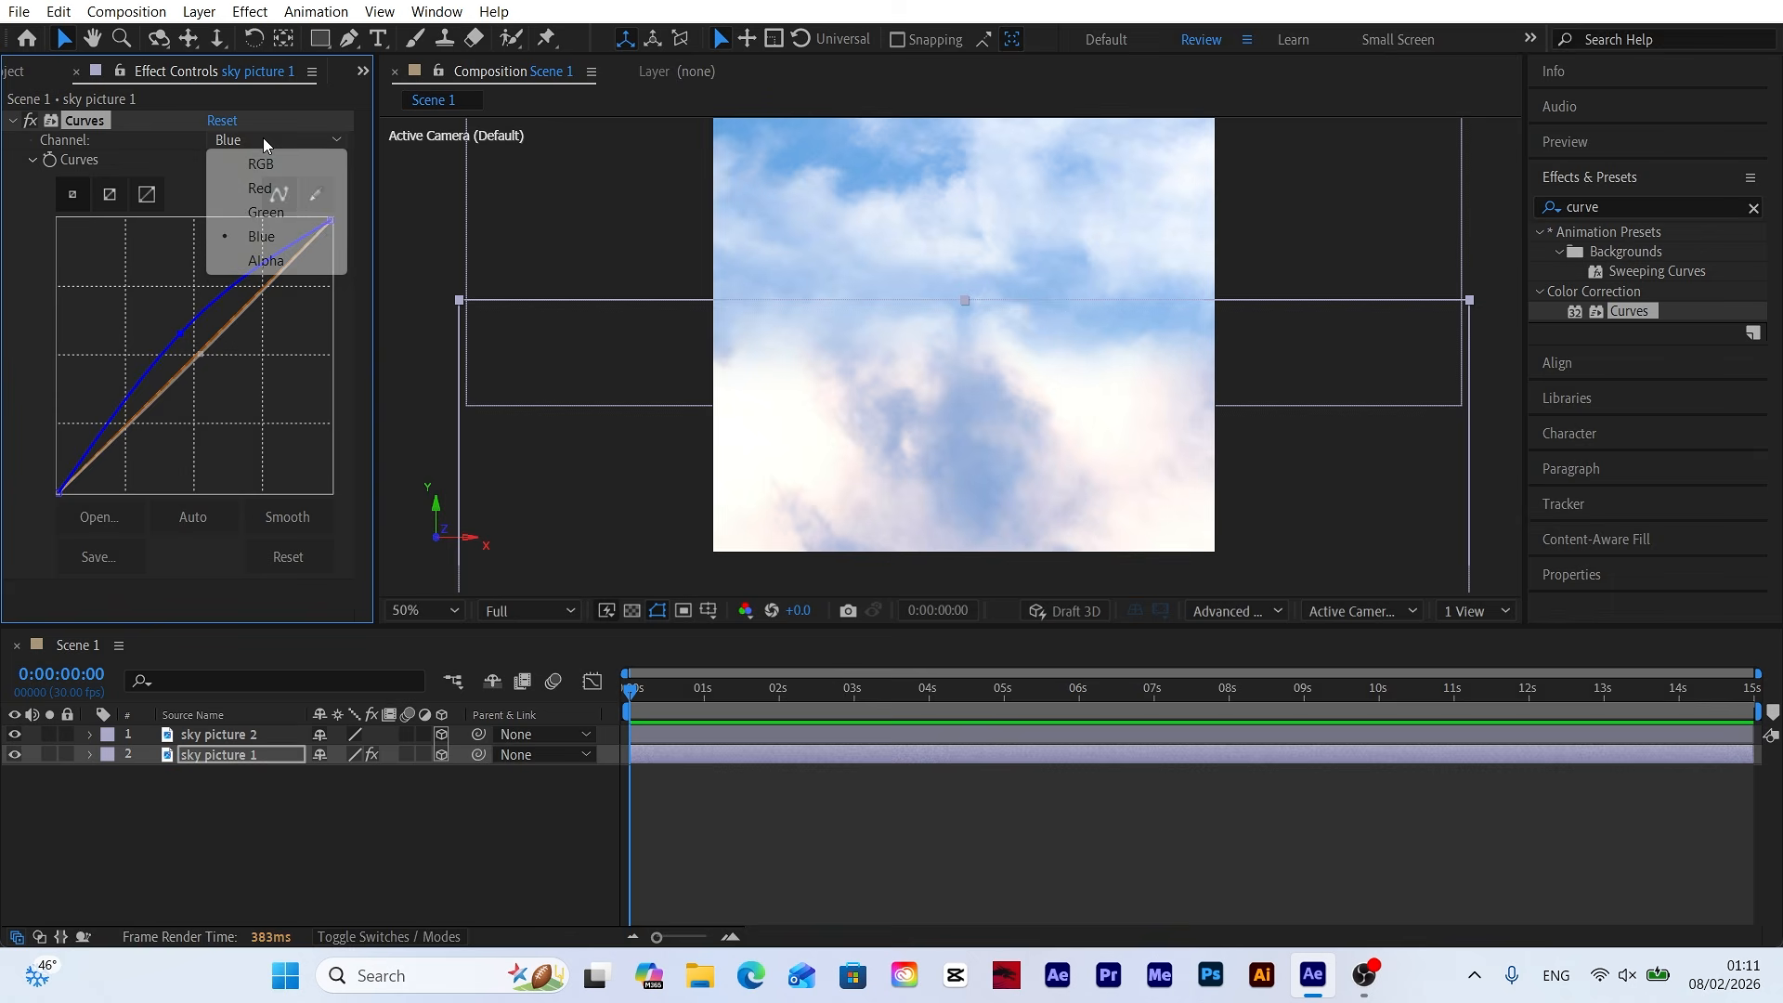
click(261, 165)
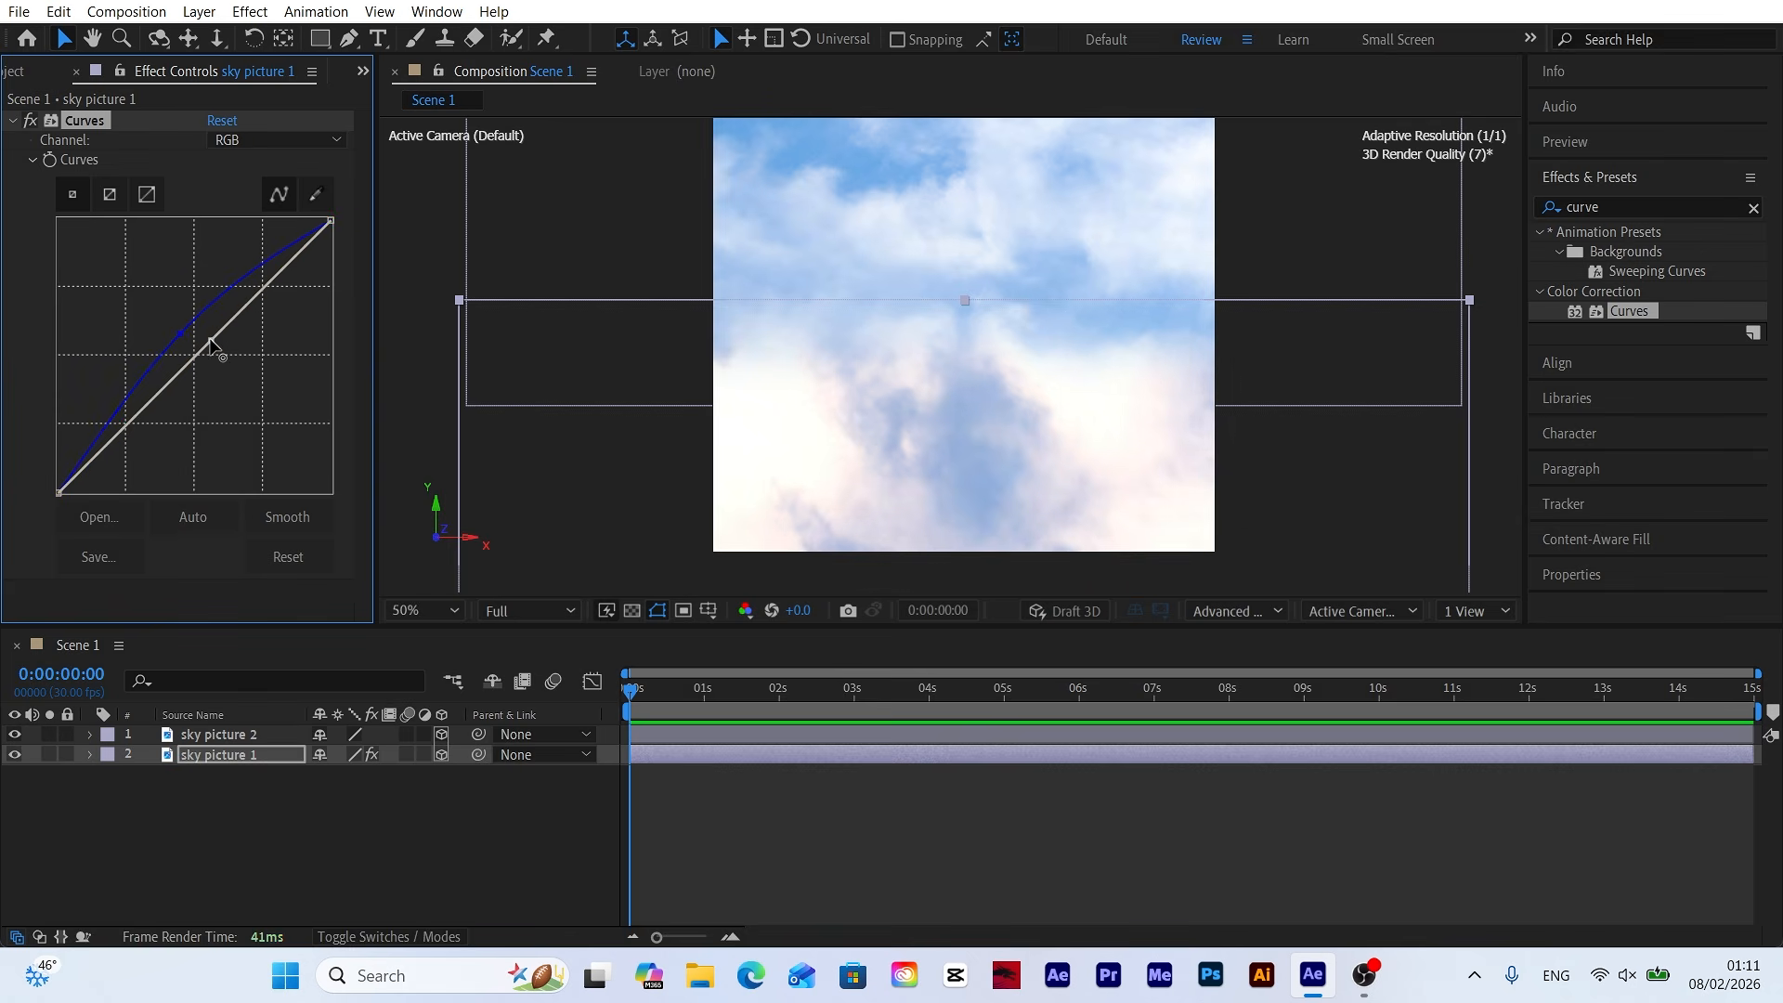
click(211, 342)
click(424, 610)
click(426, 212)
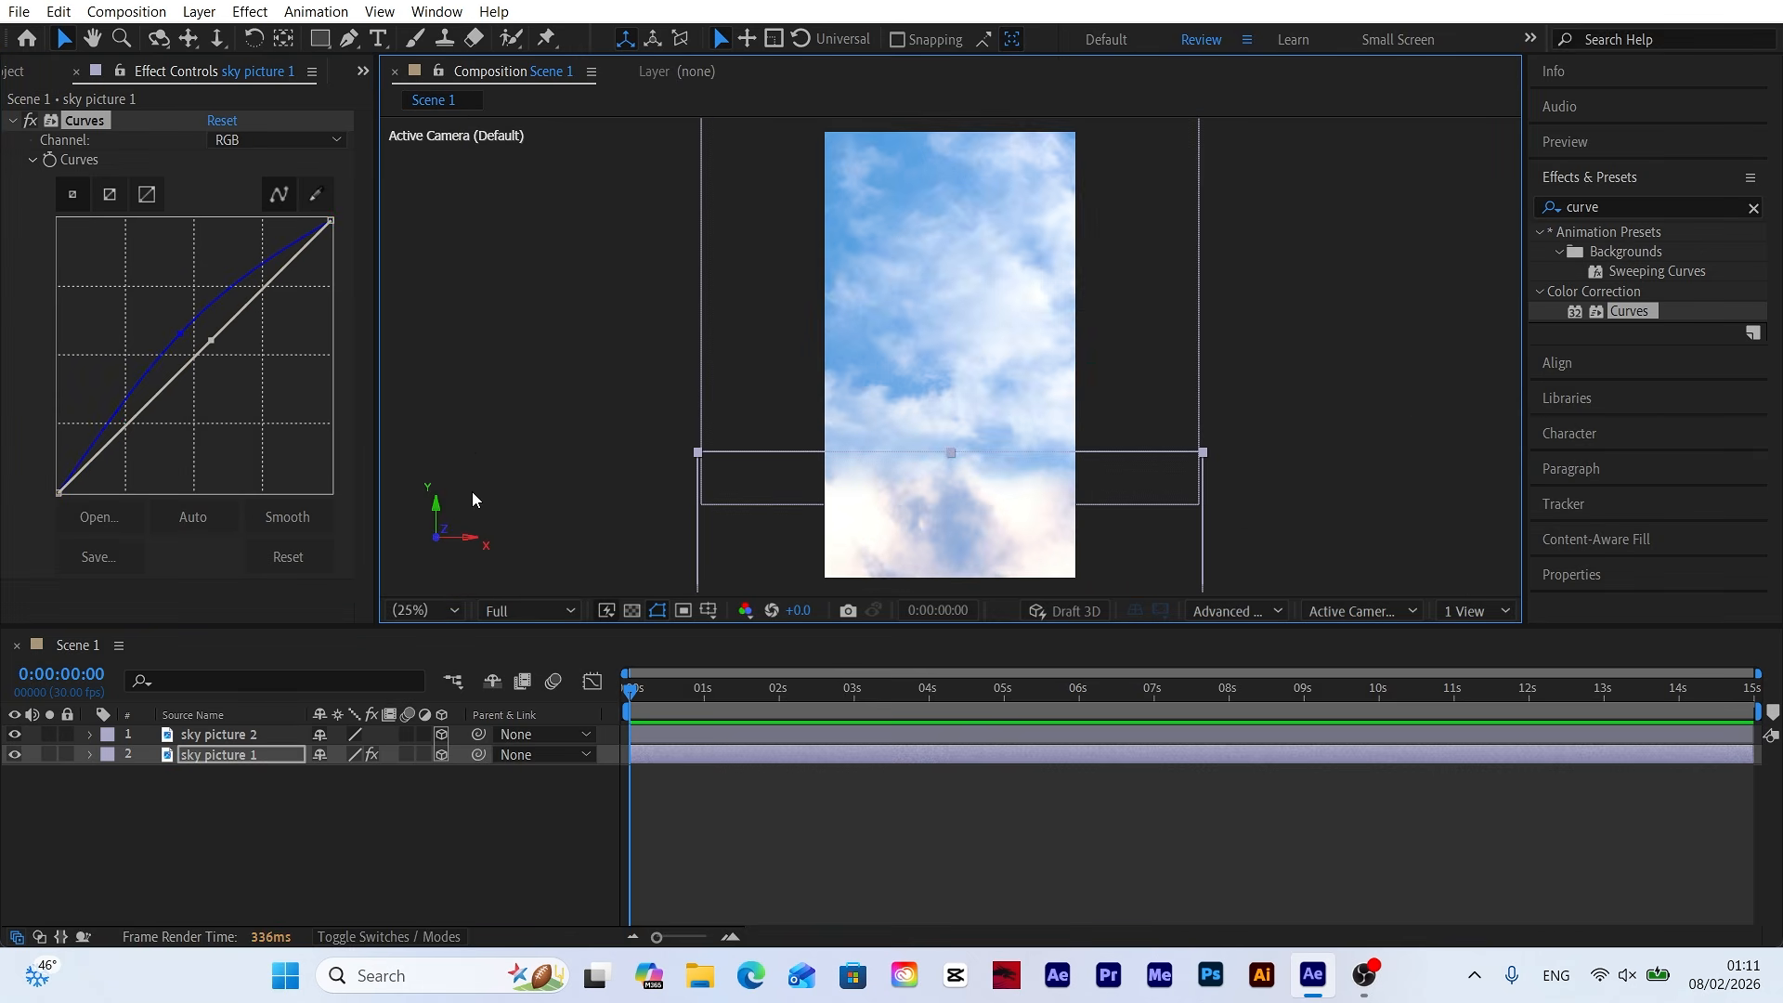
Add a new null object to Scene 1 and make it a 3D layer.
click(468, 810)
right_click(386, 797)
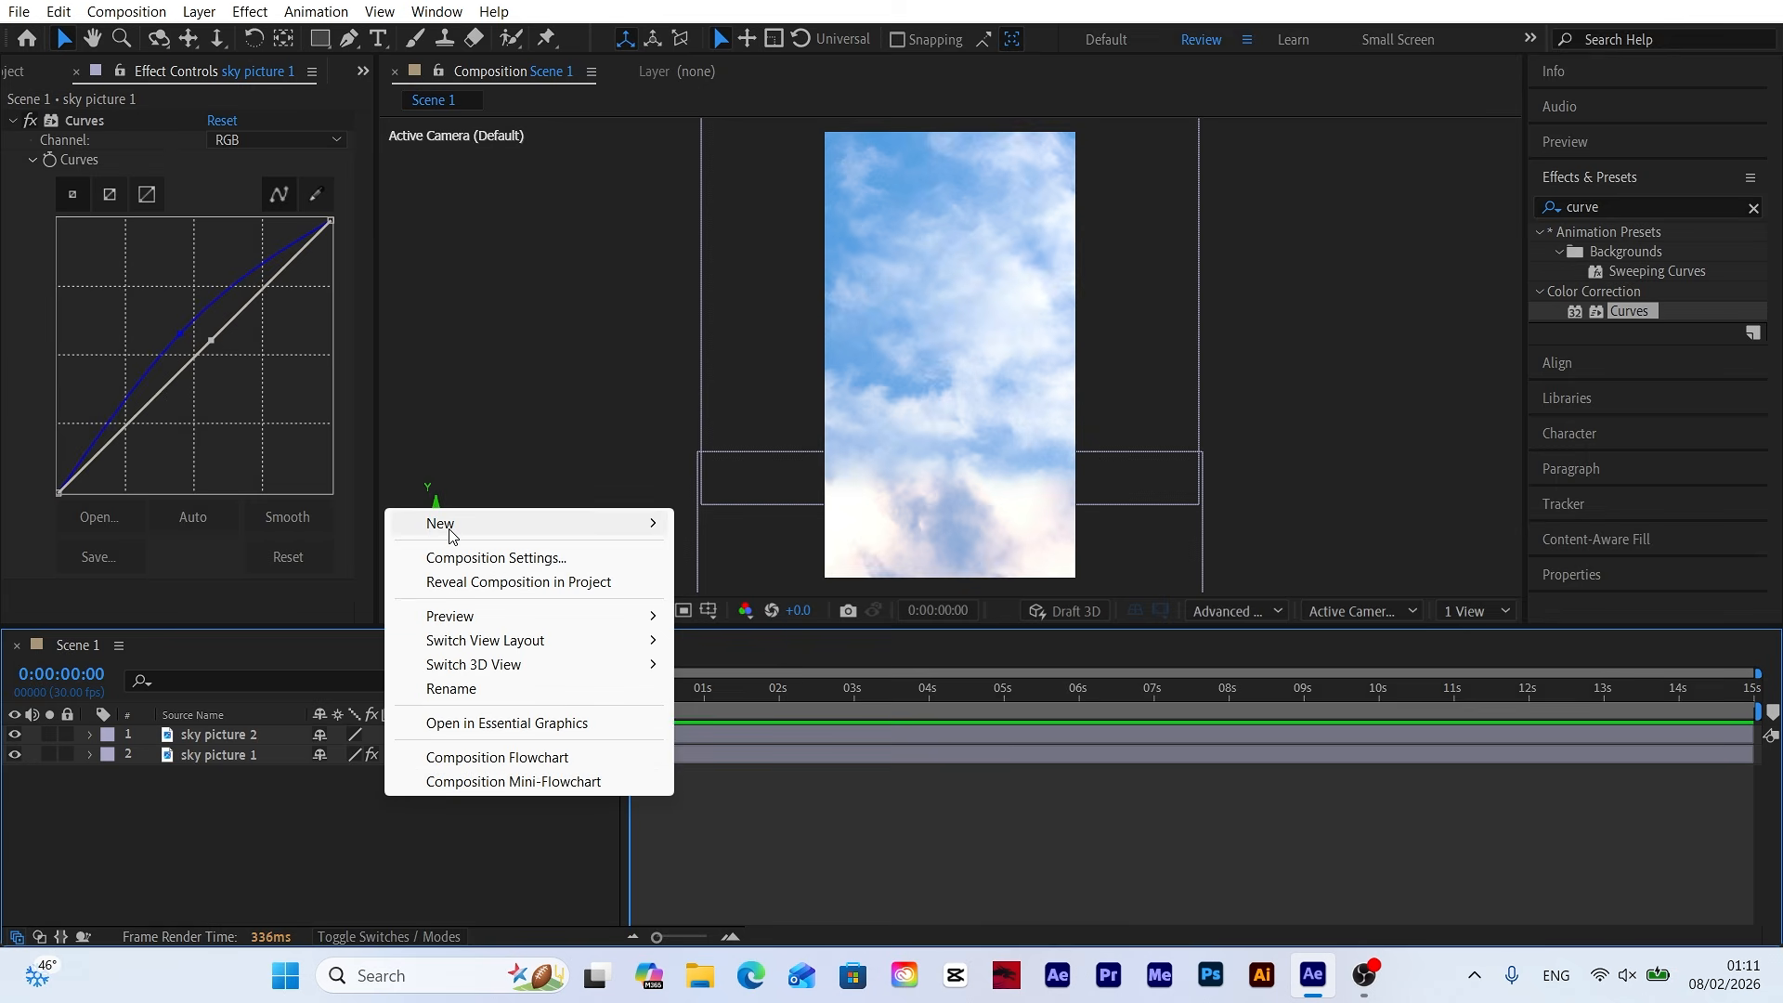
mouse_move(450, 534)
click(745, 655)
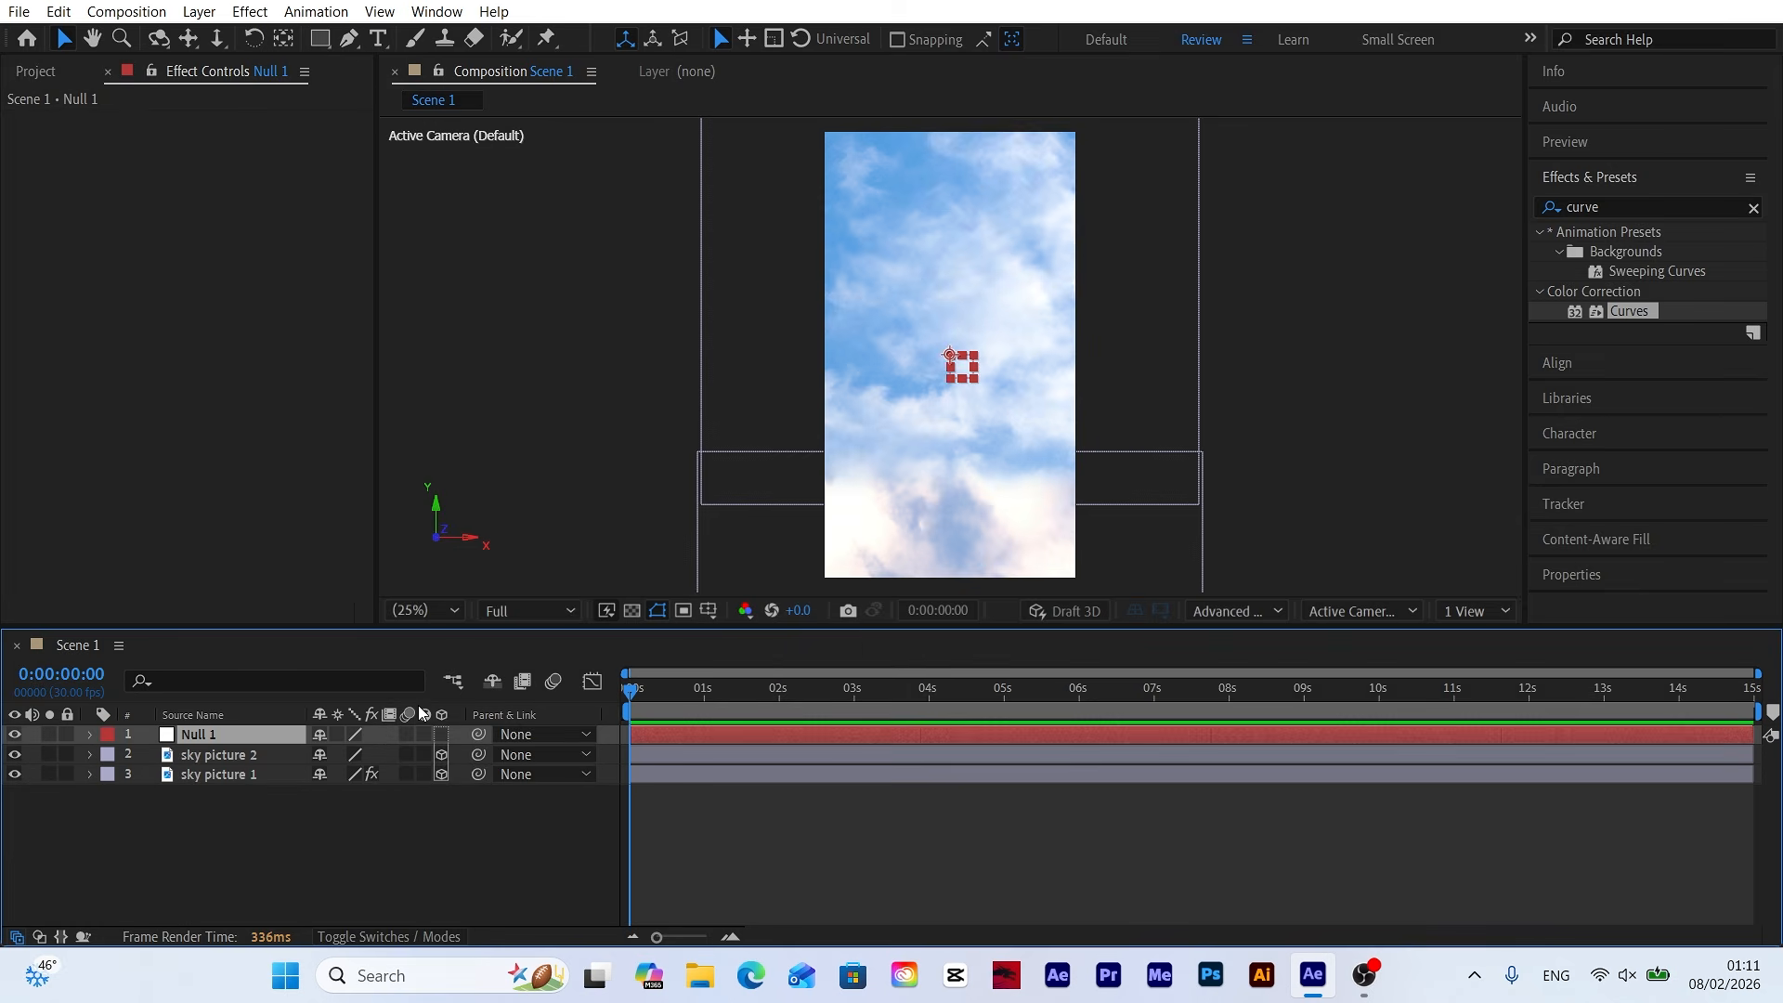
click(442, 735)
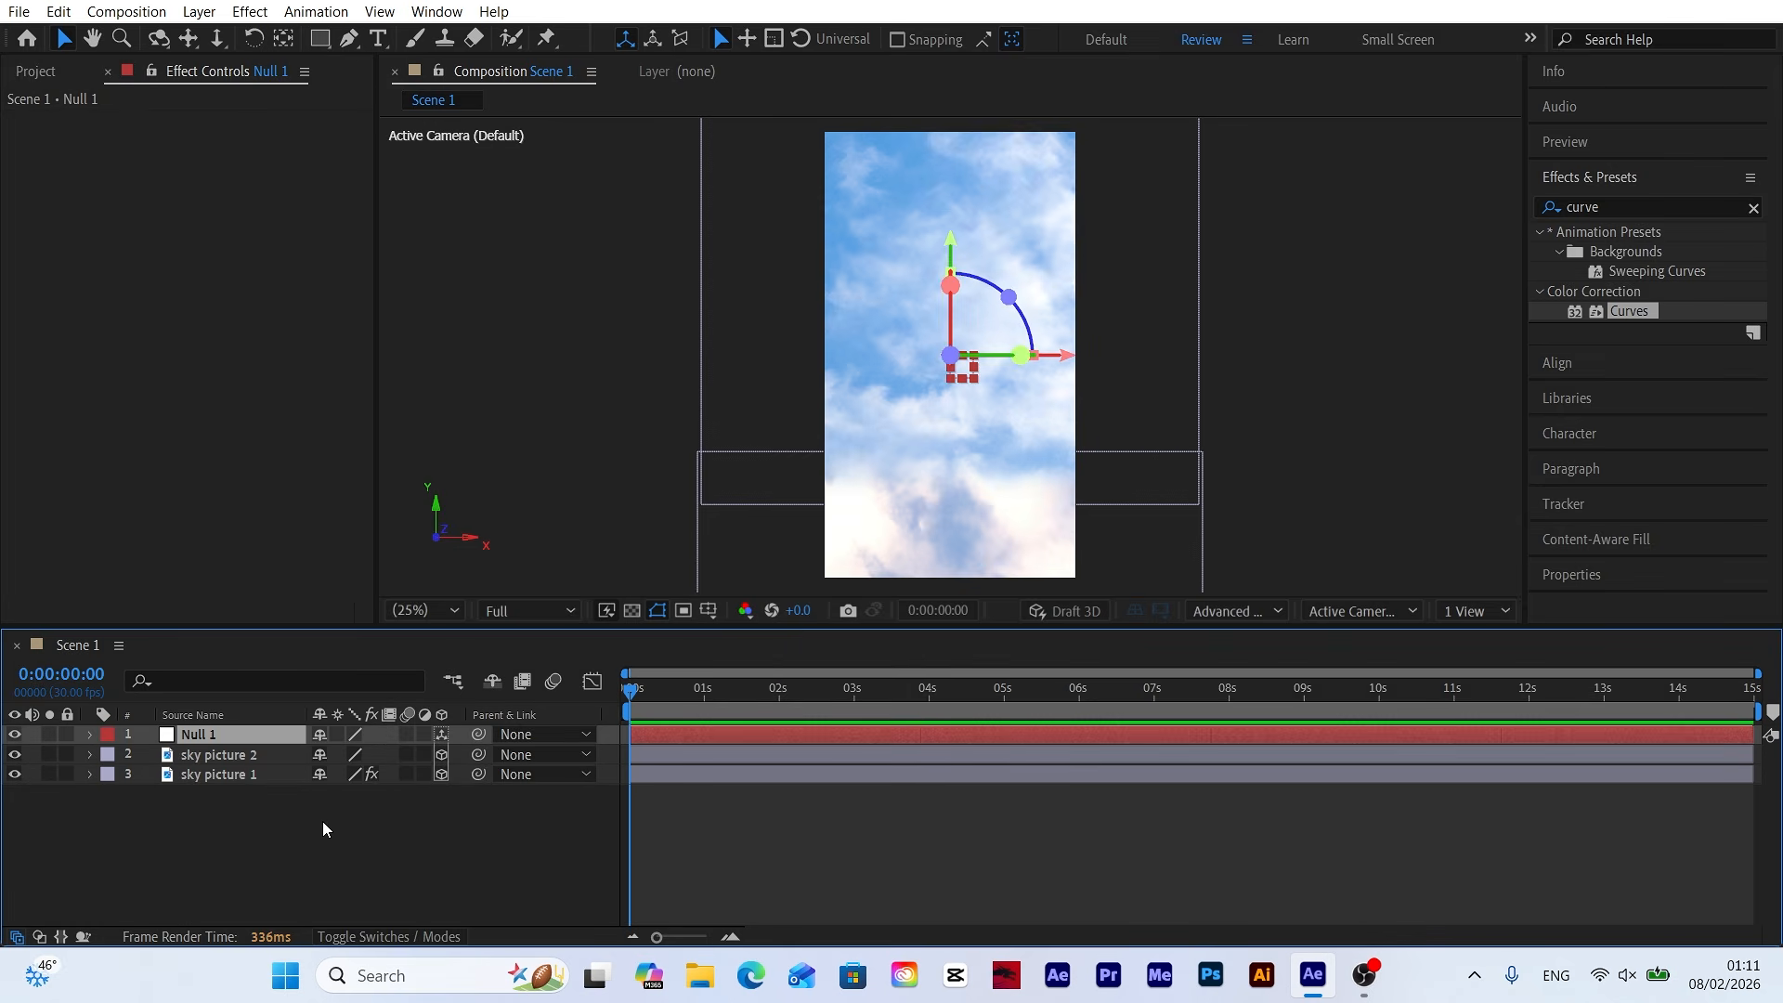
Parent sky picture 1 and sky picture 2 to Null 1 and keyframe the null's Position at 0:00:00:00.
drag(400, 841, 217, 755)
drag(478, 774, 225, 740)
key(p)
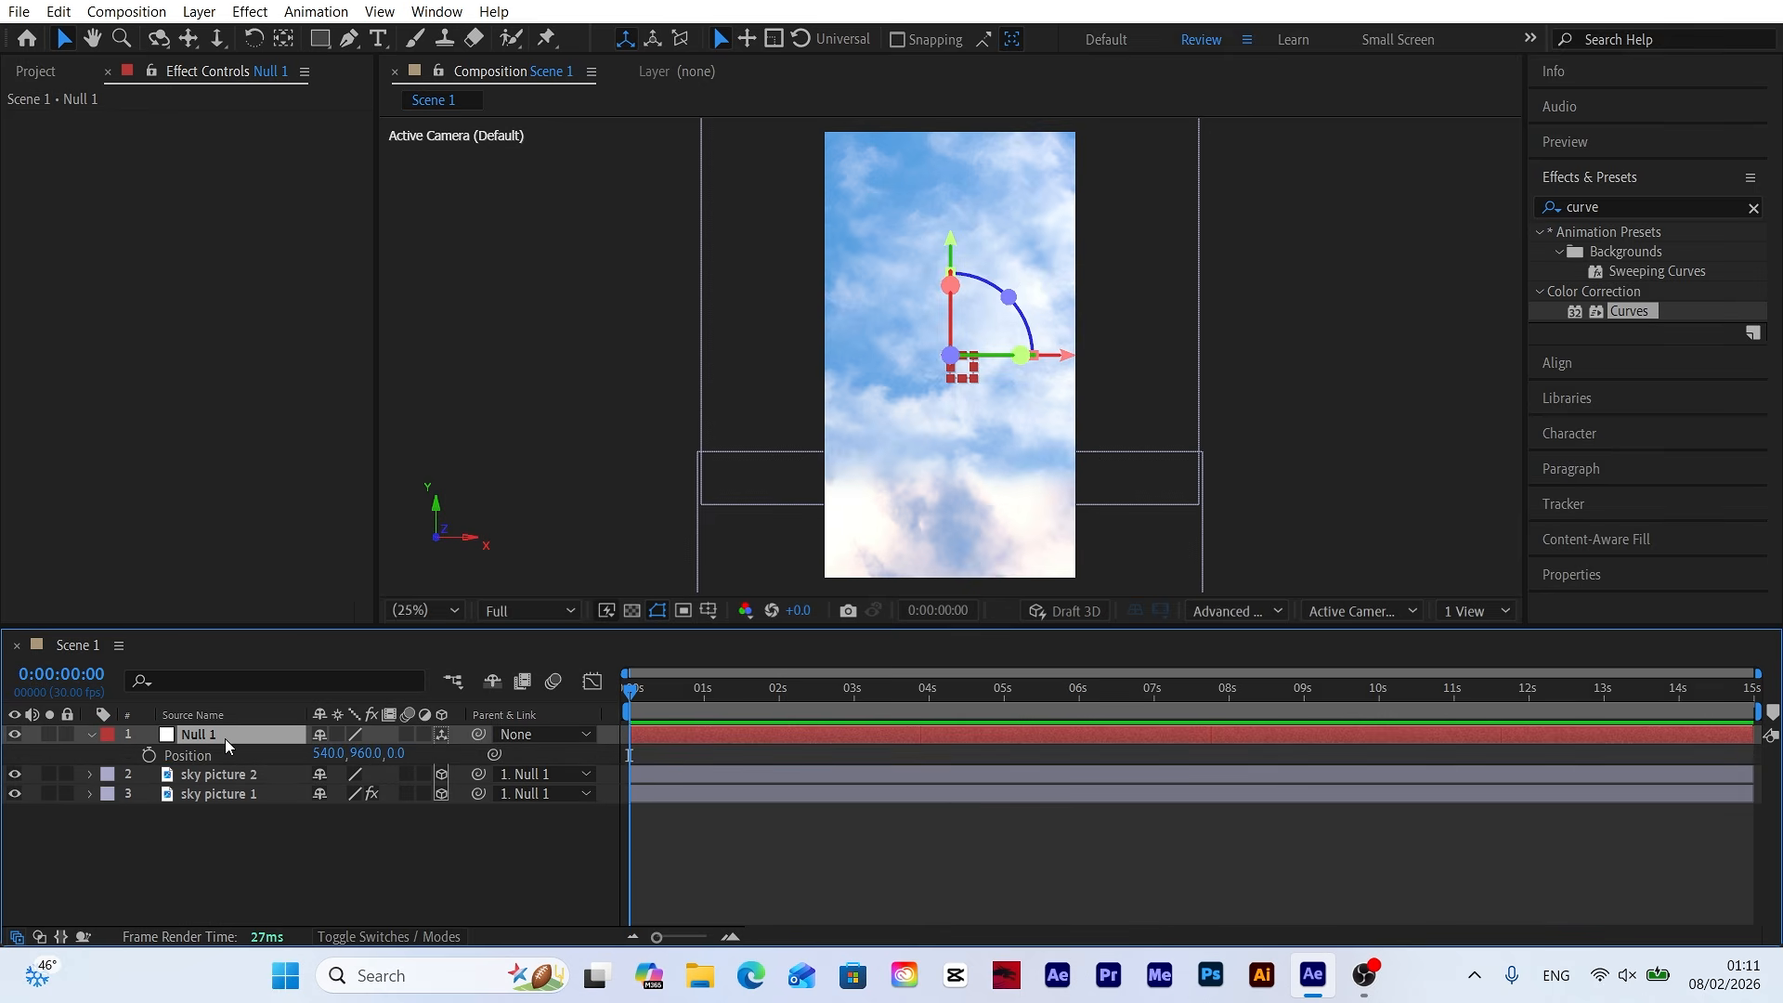
click(149, 754)
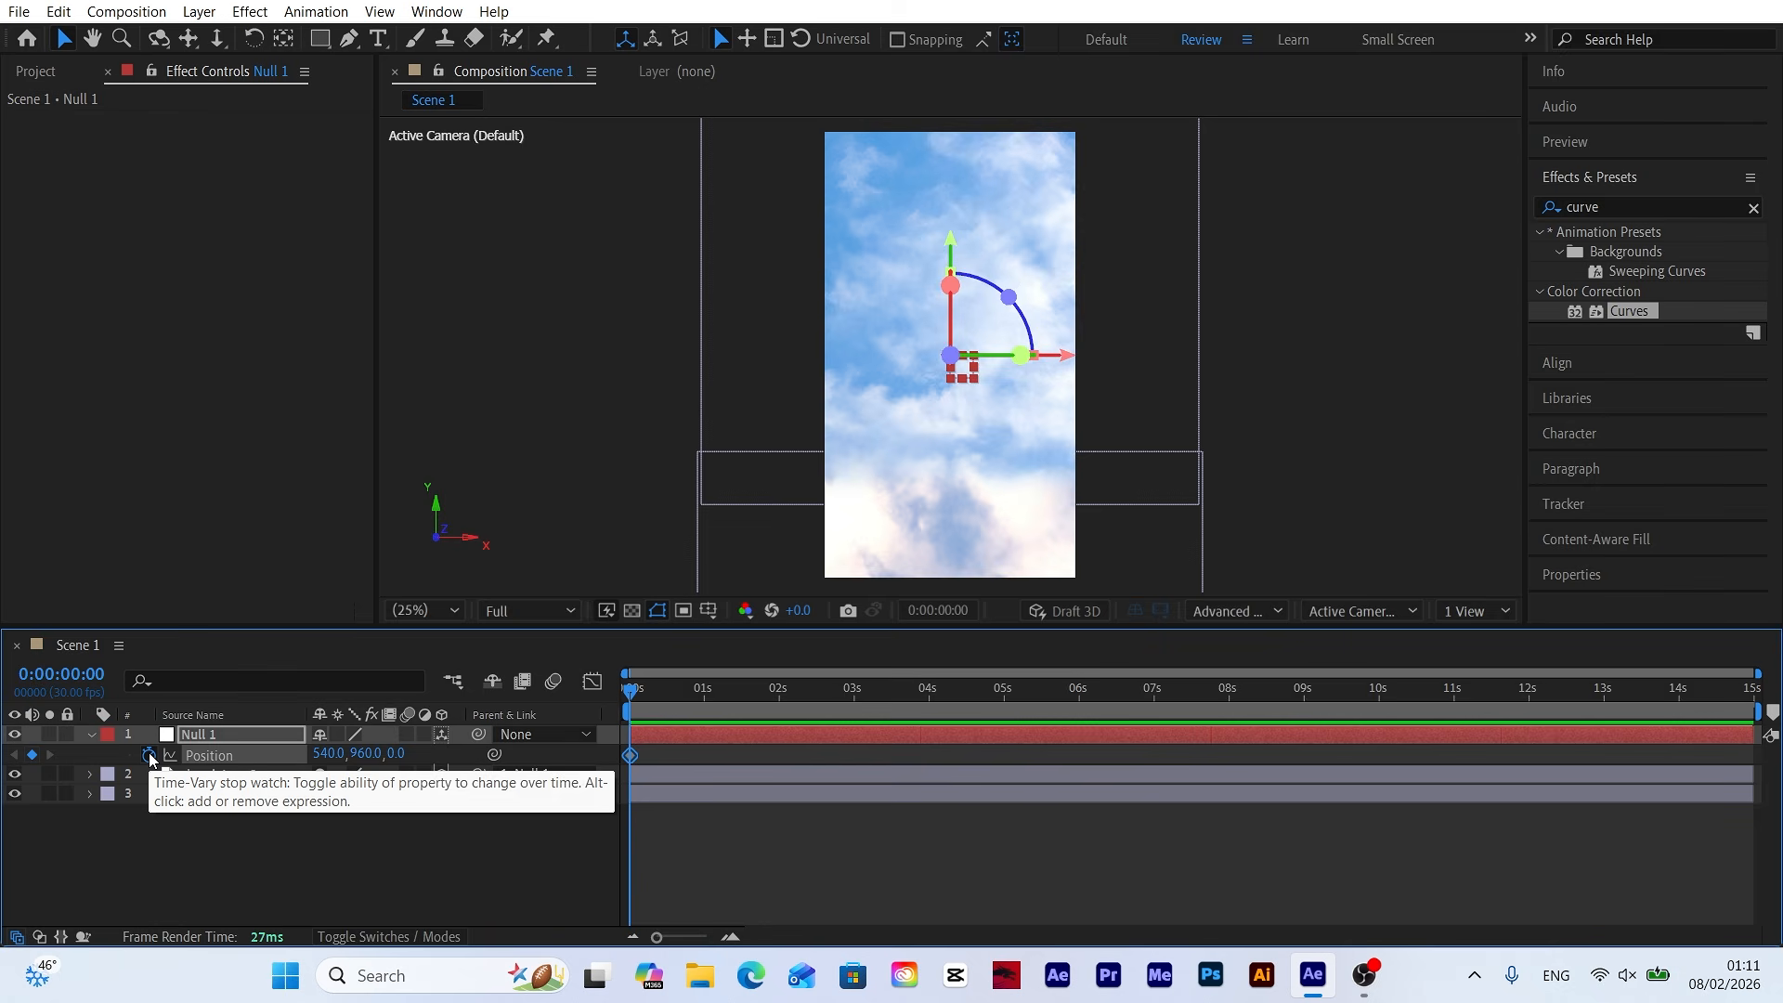
Add audio file.mp3 as the lowest layer of Scene 1 and display its waveform.
click(28, 78)
drag(85, 349, 253, 867)
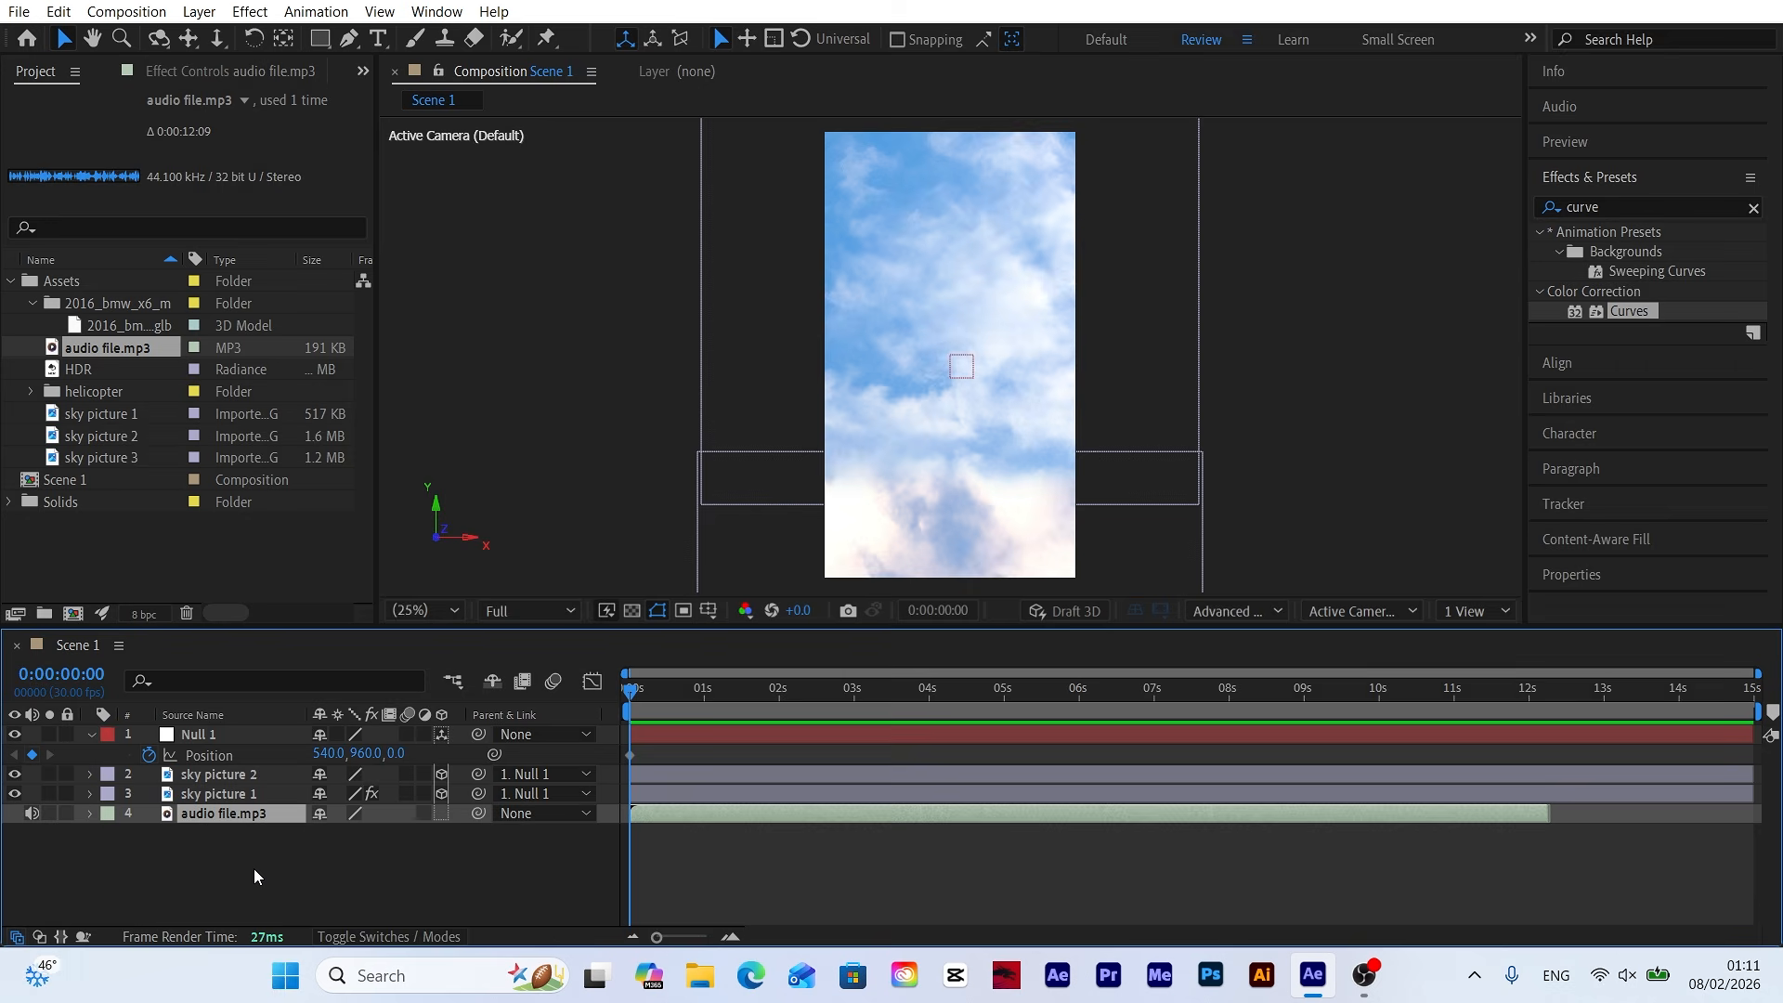
click(109, 834)
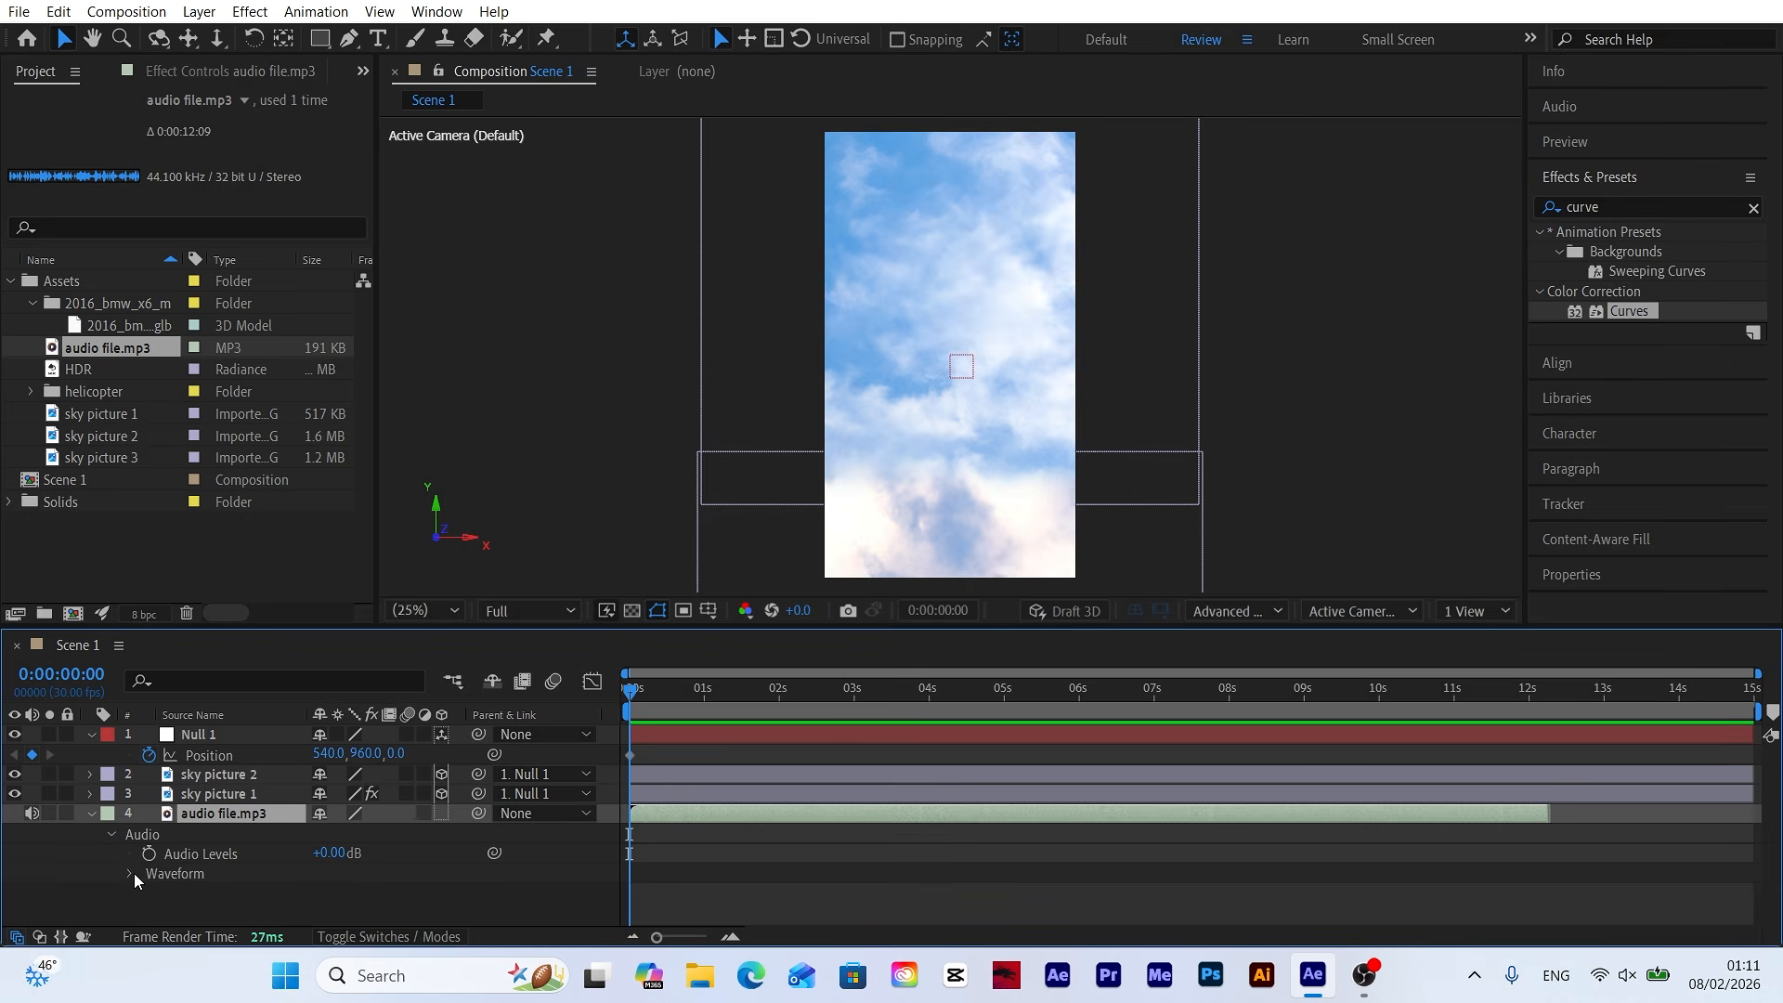
click(130, 875)
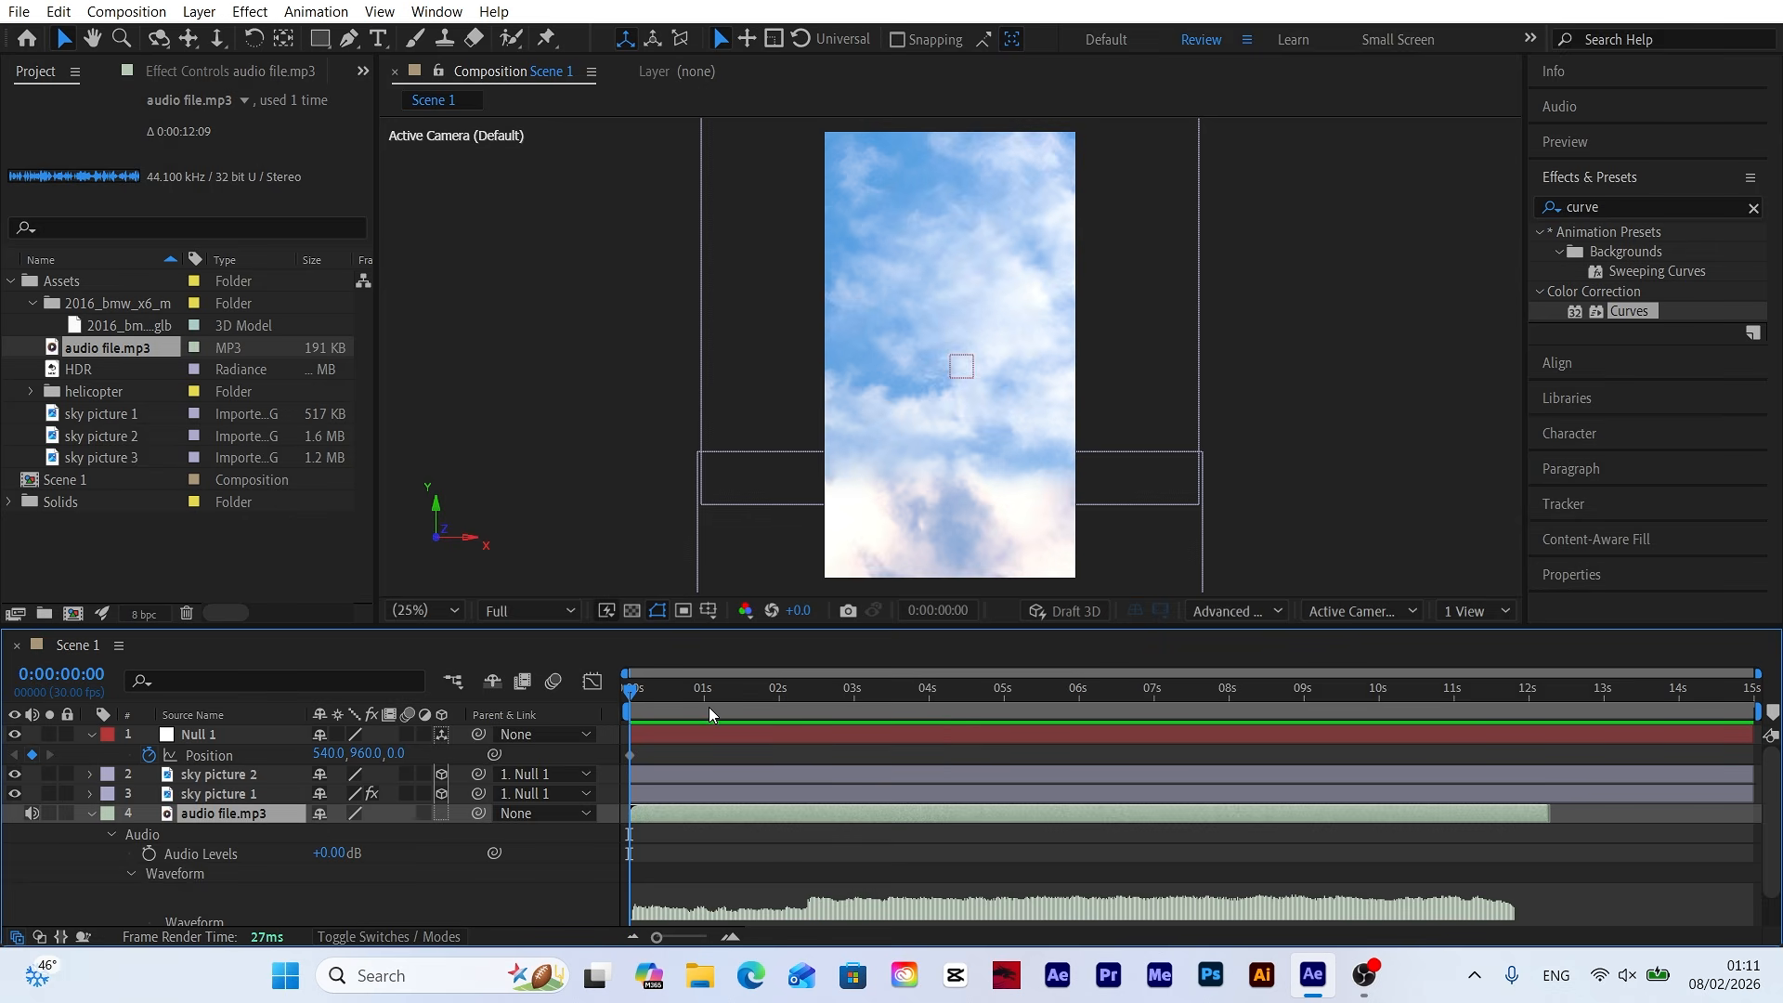
Keyframe Null 1's Position at the audio beat at 0:00:02:12 with Y -8755, and mute and collapse the audio layer.
drag(709, 713, 808, 720)
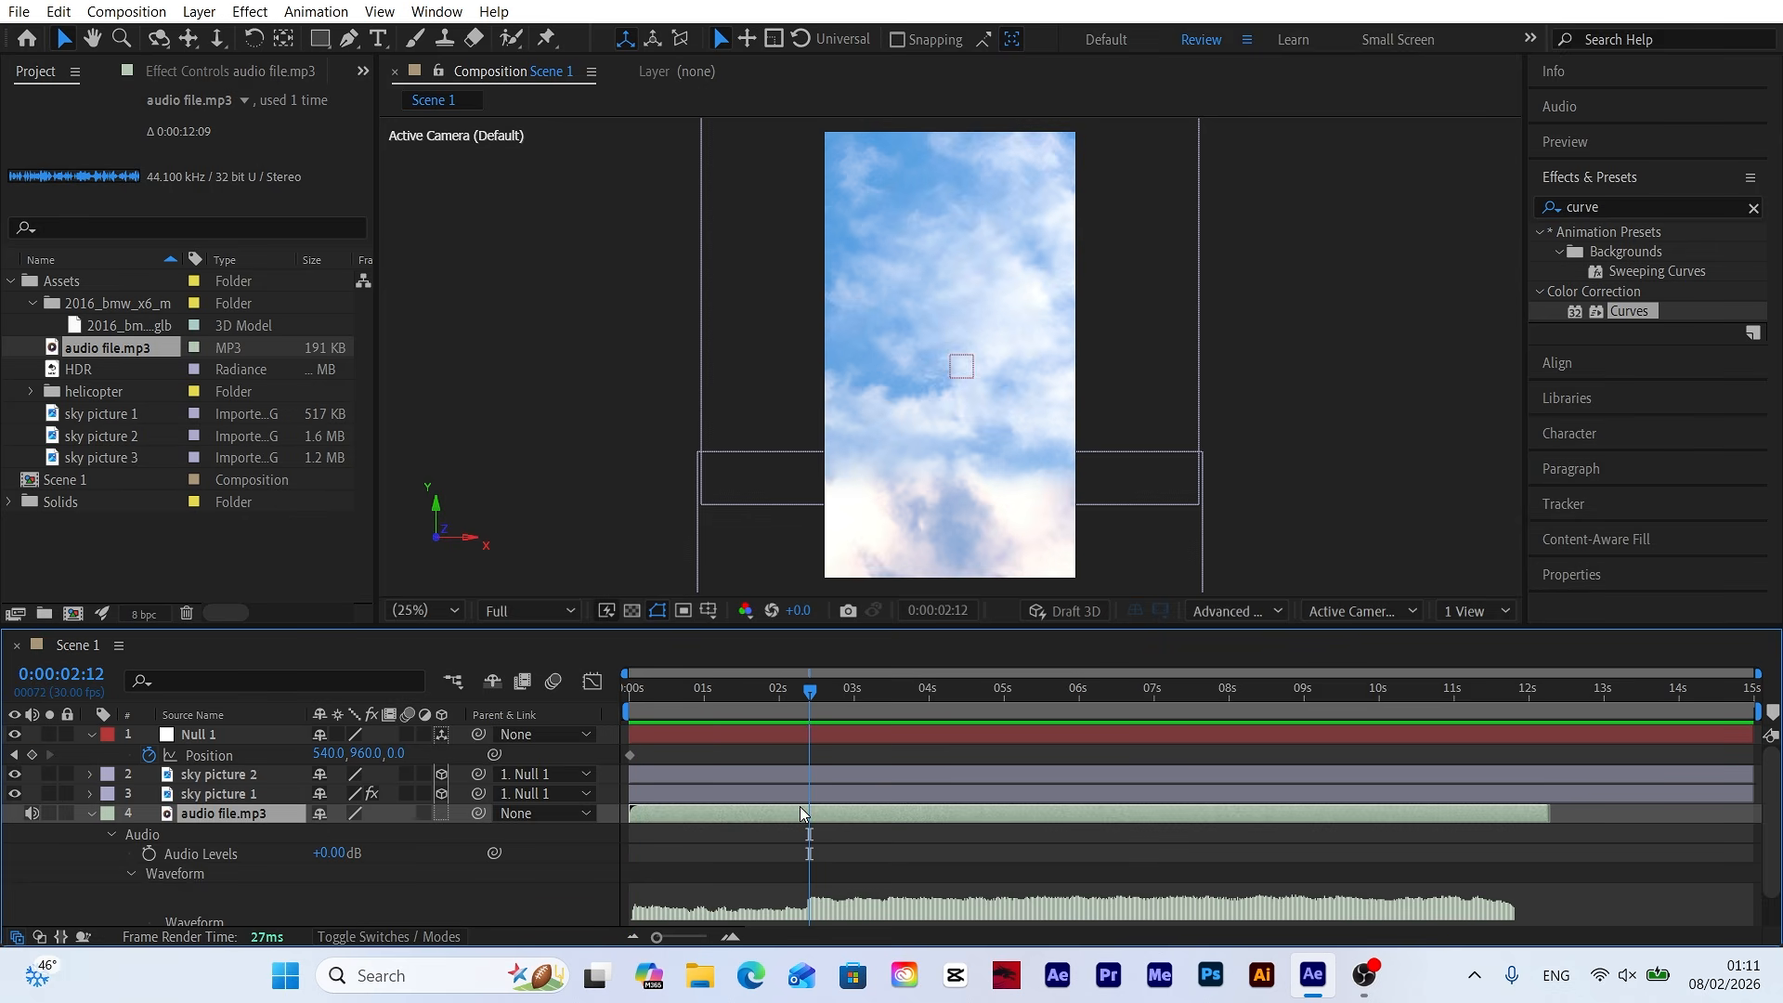
click(32, 755)
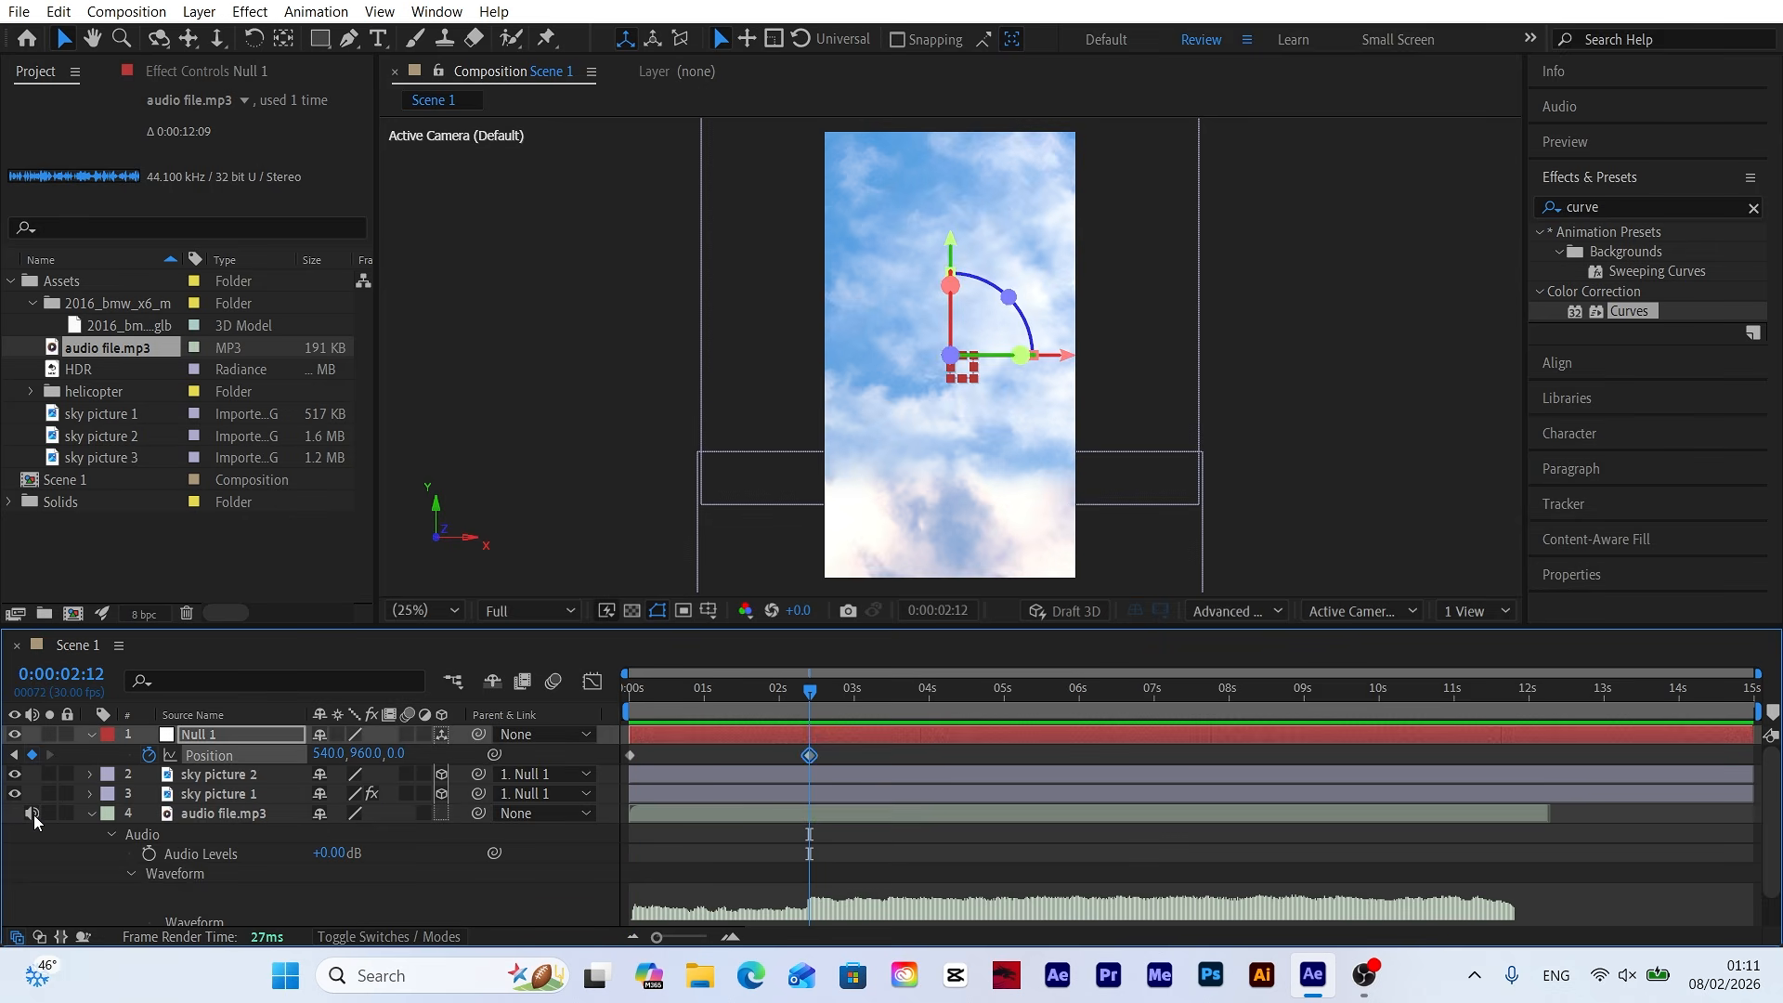
click(91, 816)
mouse_move(370, 754)
mouse_down()
mouse_move(399, 773)
mouse_move(370, 755)
mouse_move(390, 756)
mouse_up()
Set Null 1's Y position to 6420 at 0:00:00:00.
drag(692, 695, 624, 703)
drag(351, 754, 989, 756)
click(495, 856)
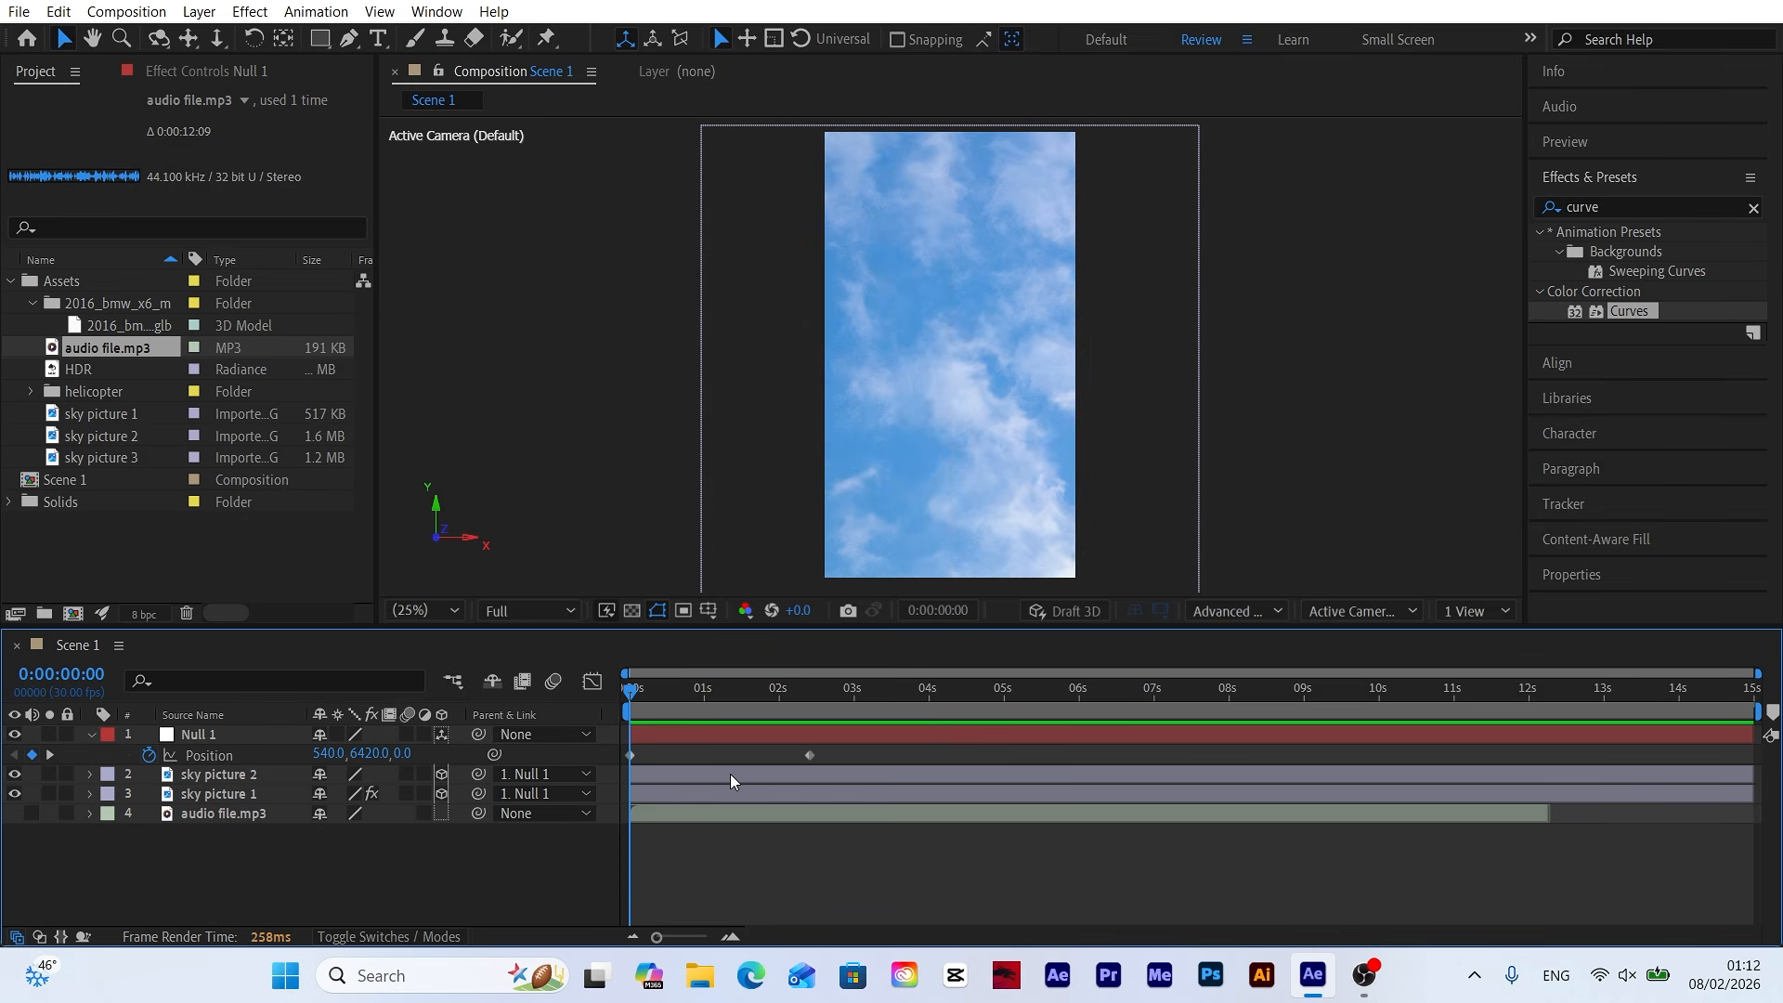
Apply Easy Ease to both Position keyframes of Null 1.
drag(844, 755, 628, 765)
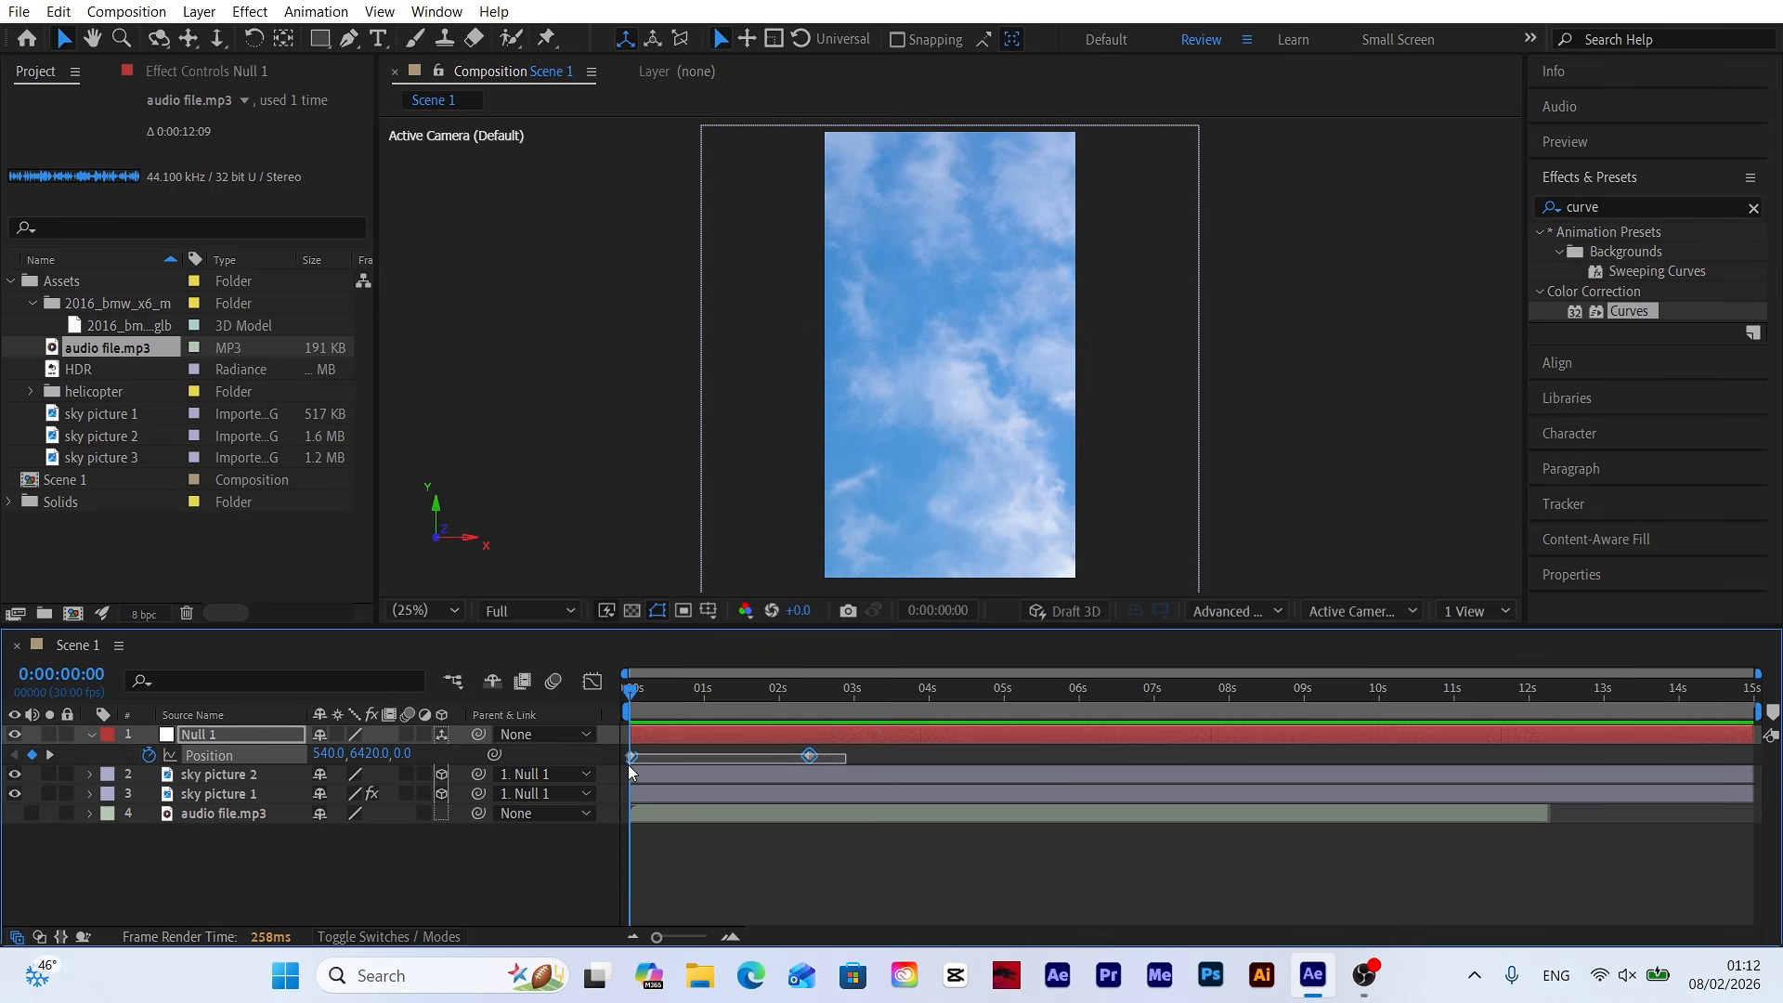
right_click(810, 755)
mouse_move(862, 743)
click(1159, 815)
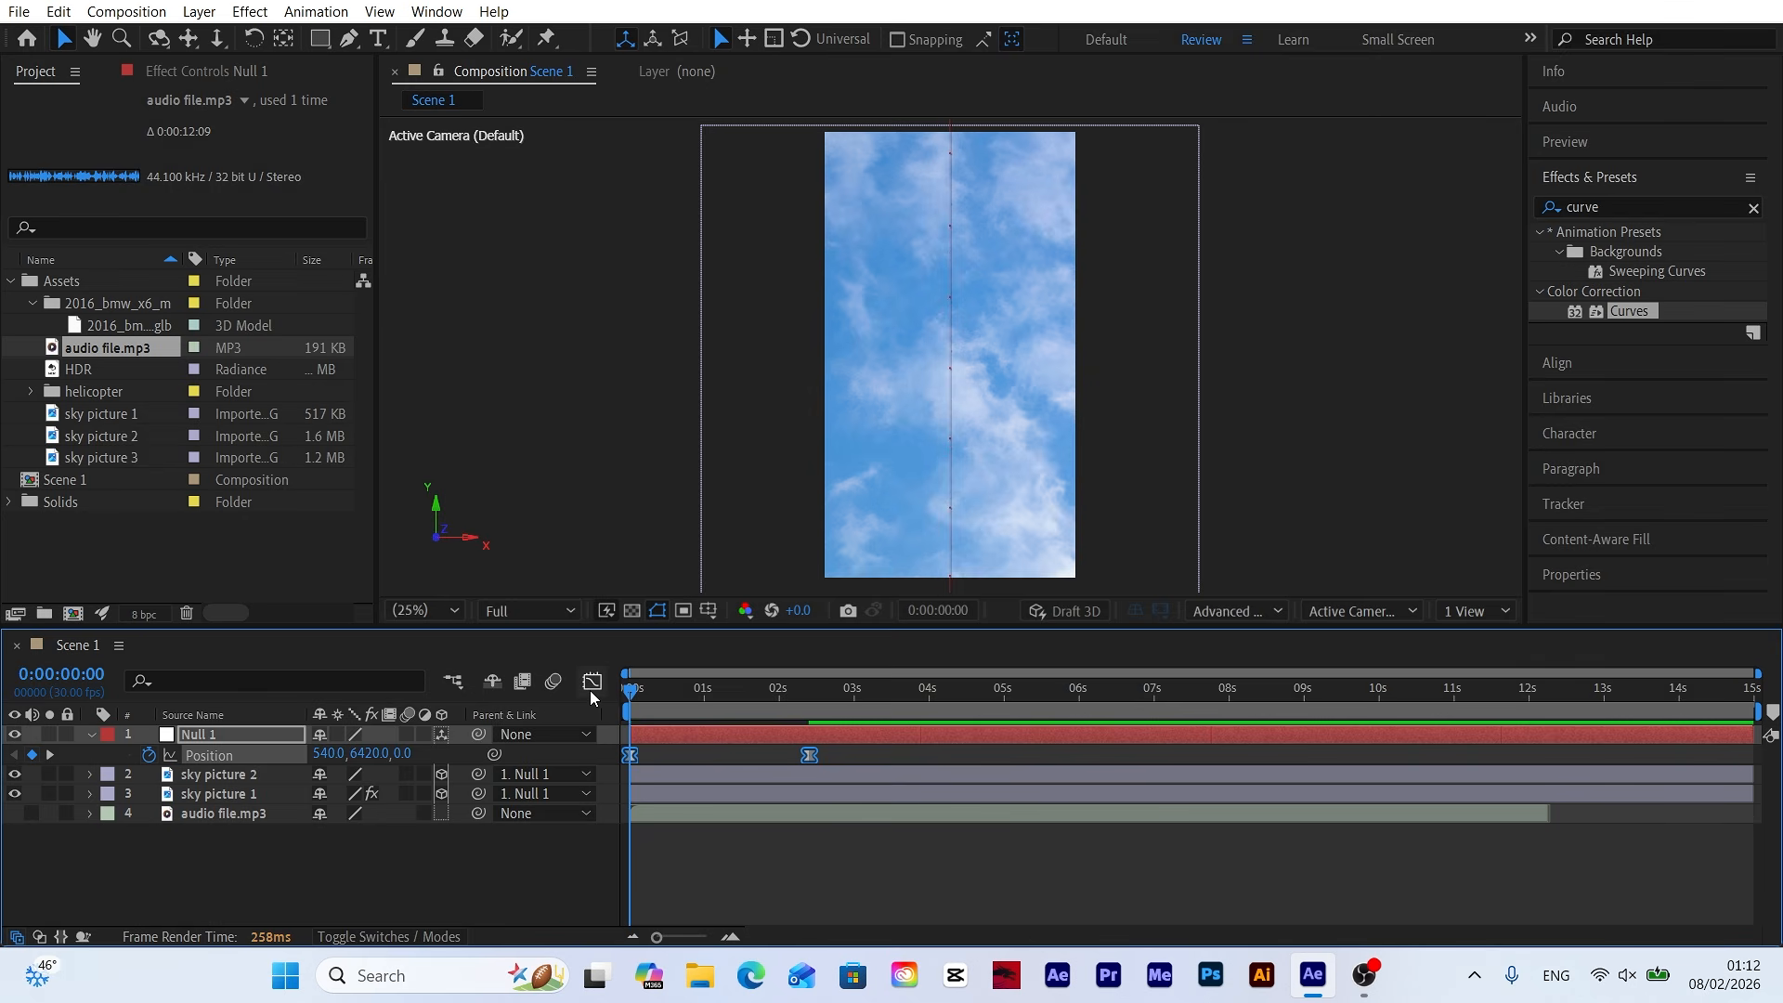
Reshape Null 1's Position speed graph so the speed builds to its peak right at the second keyframe, and collapse the layer.
click(589, 689)
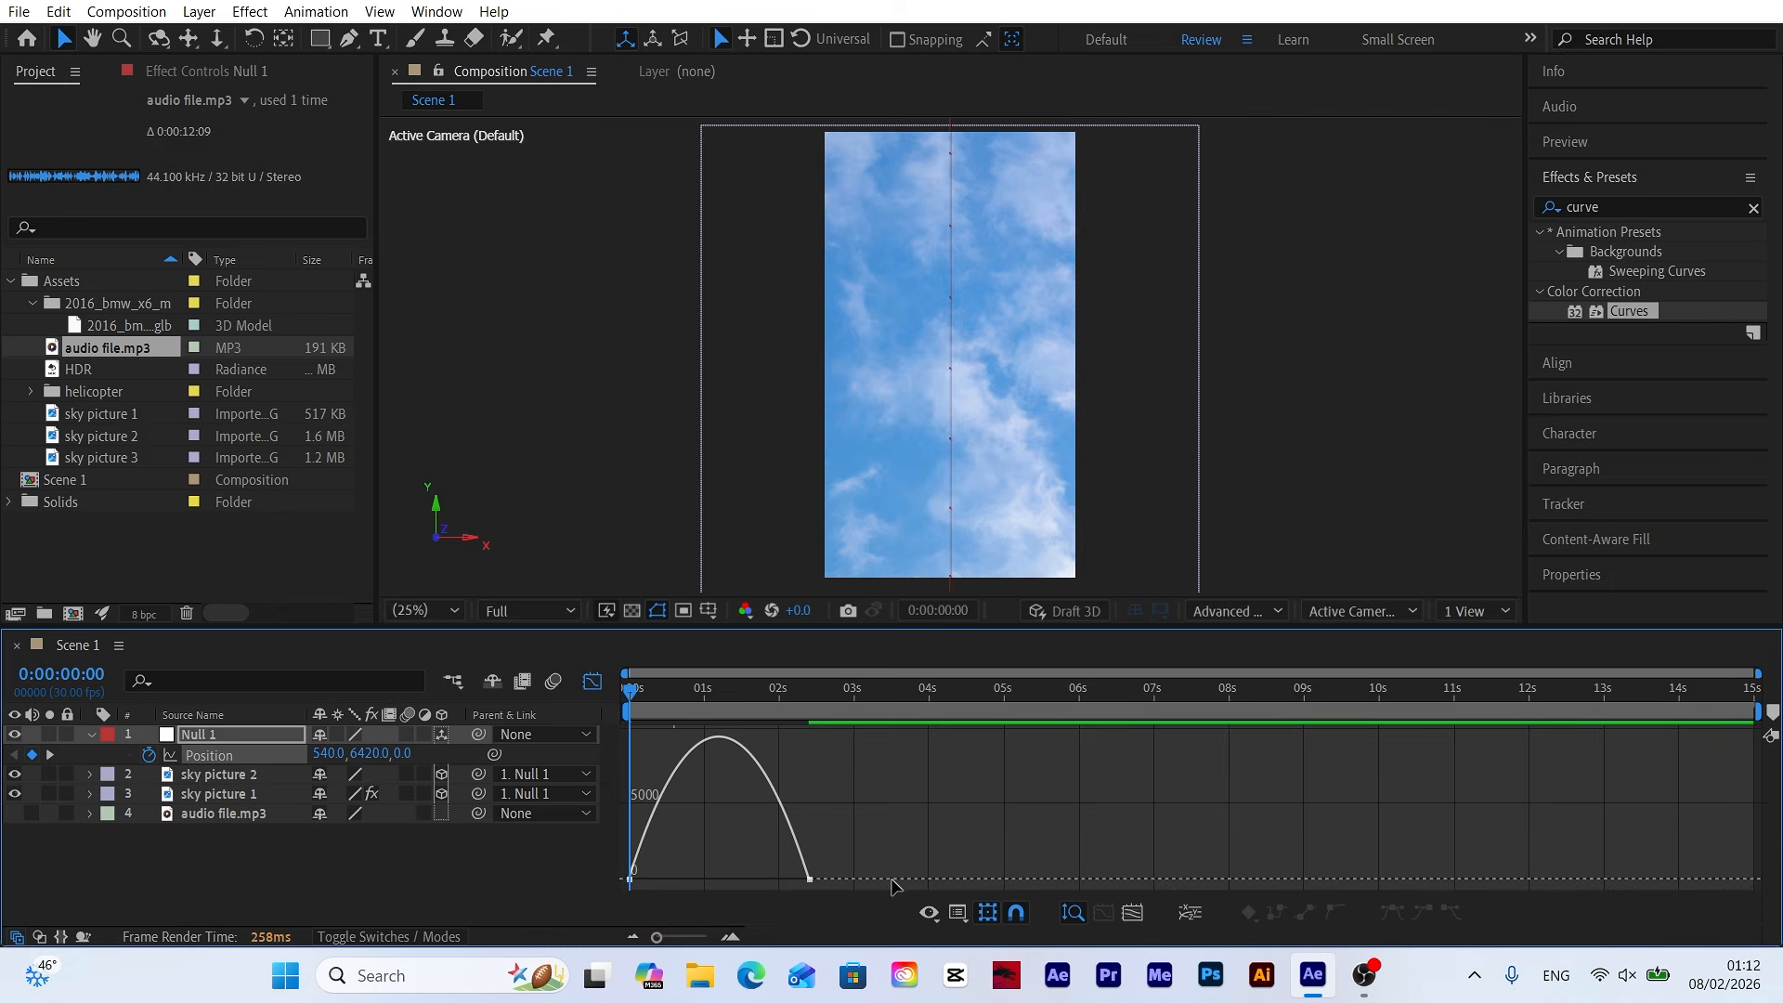
drag(887, 838, 908, 884)
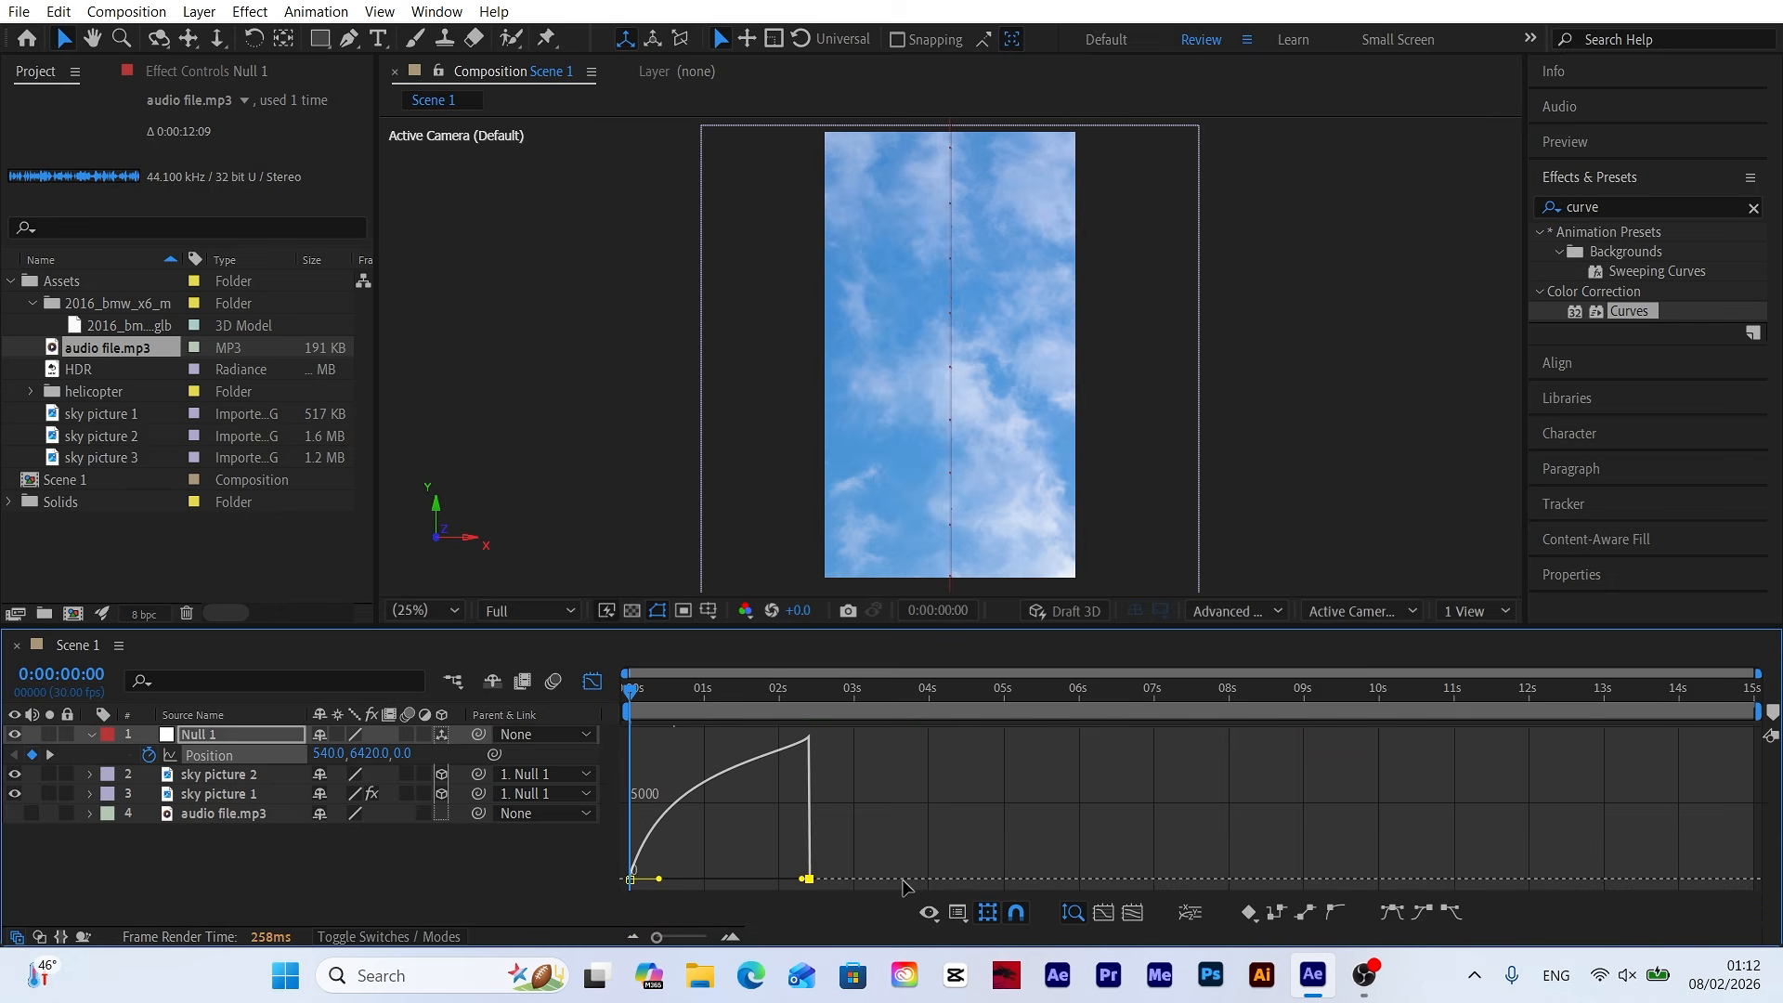
click(592, 683)
click(92, 735)
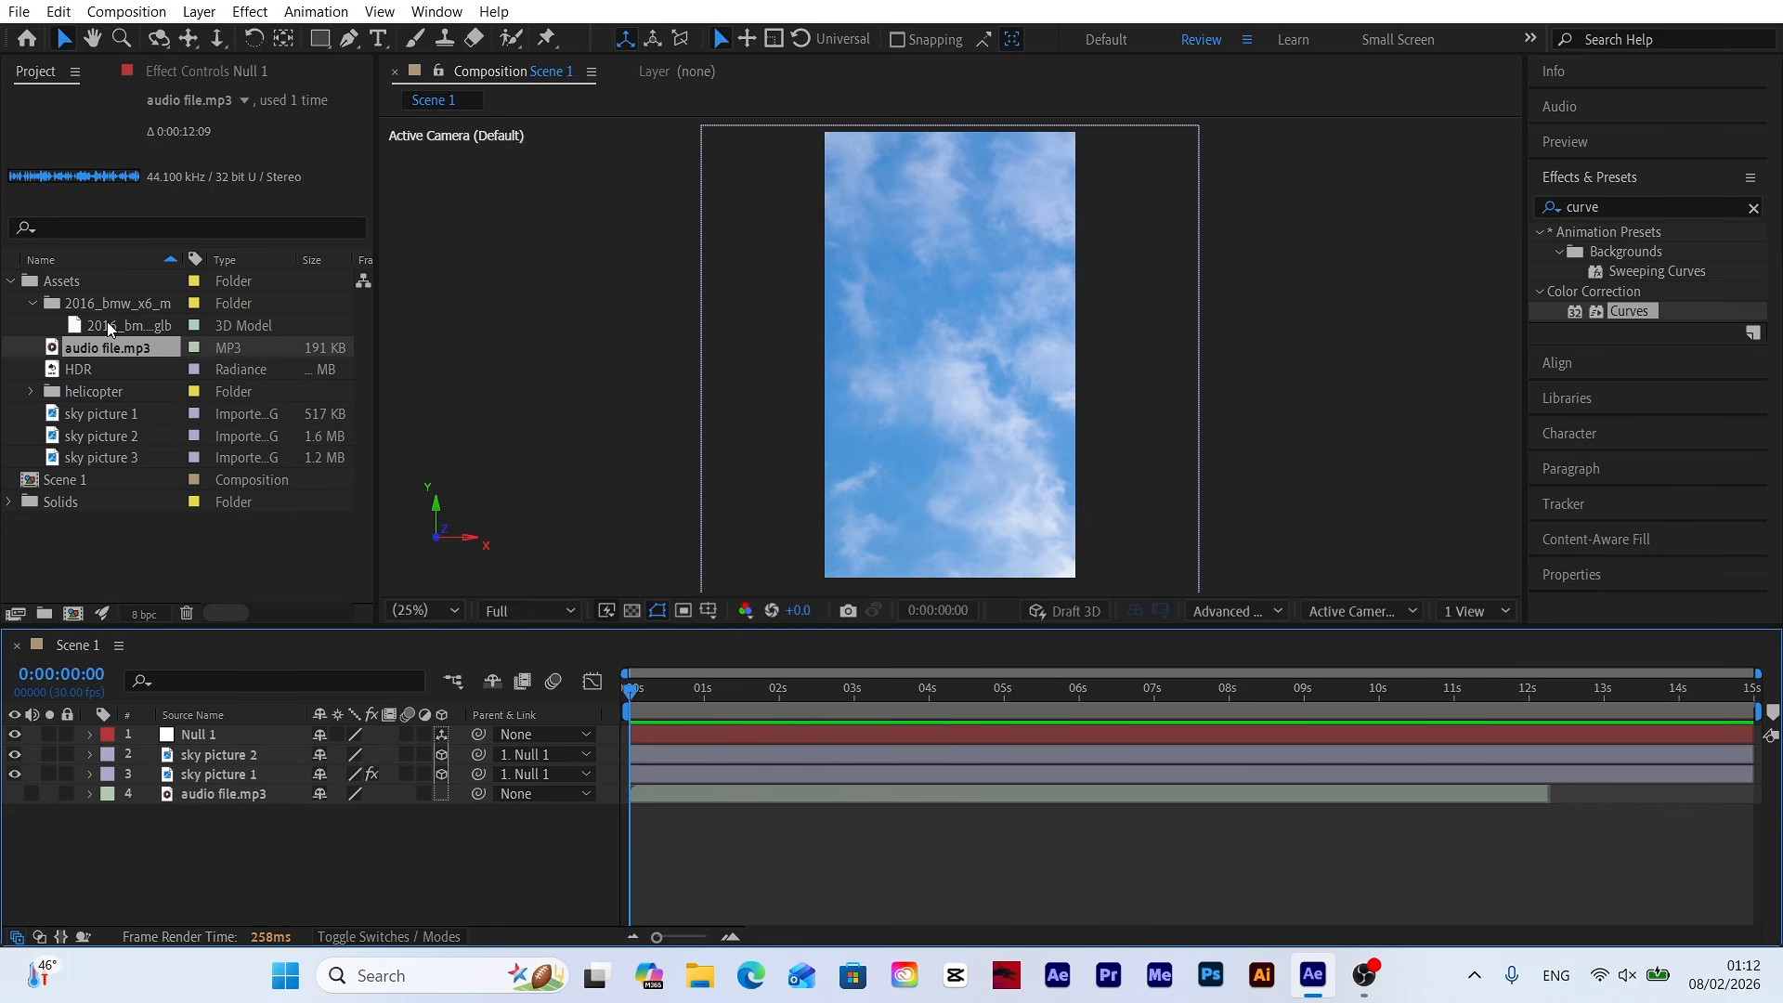
Add the 2016_bmw_x6_m.glb model as the uppermost layer, naming it Car BMW X6 and using Make Comp Size.
drag(108, 321, 238, 730)
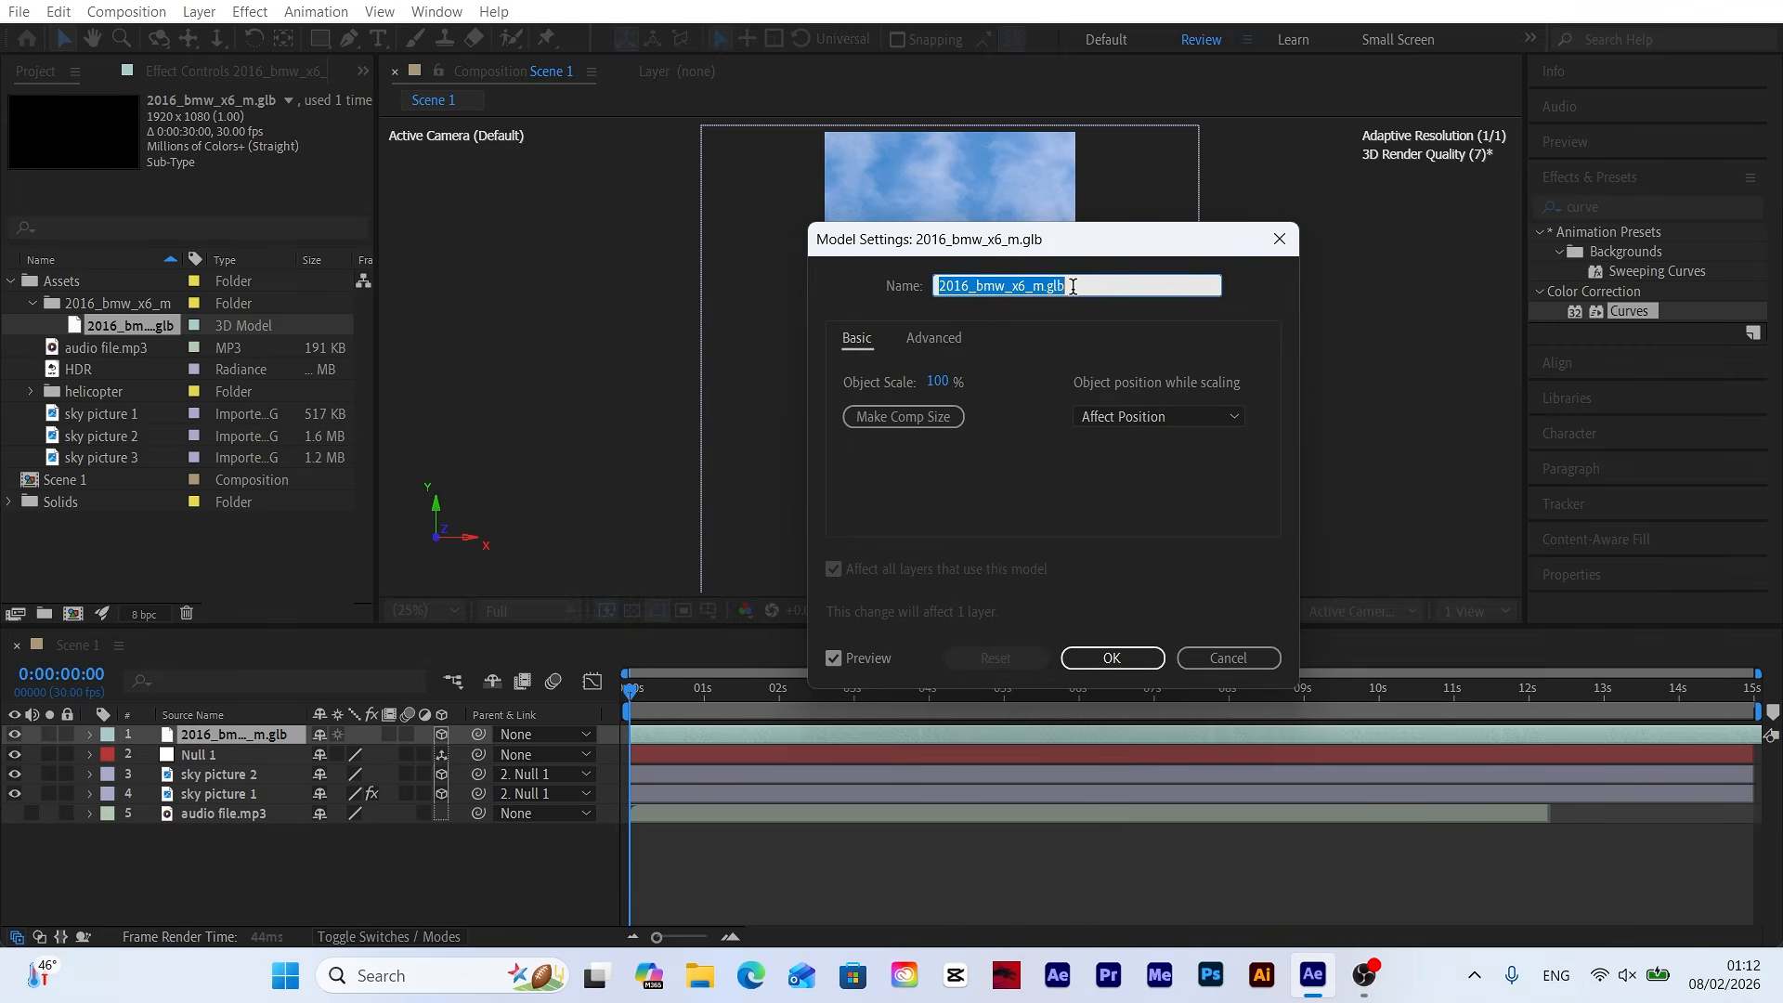
text(Car BMW)
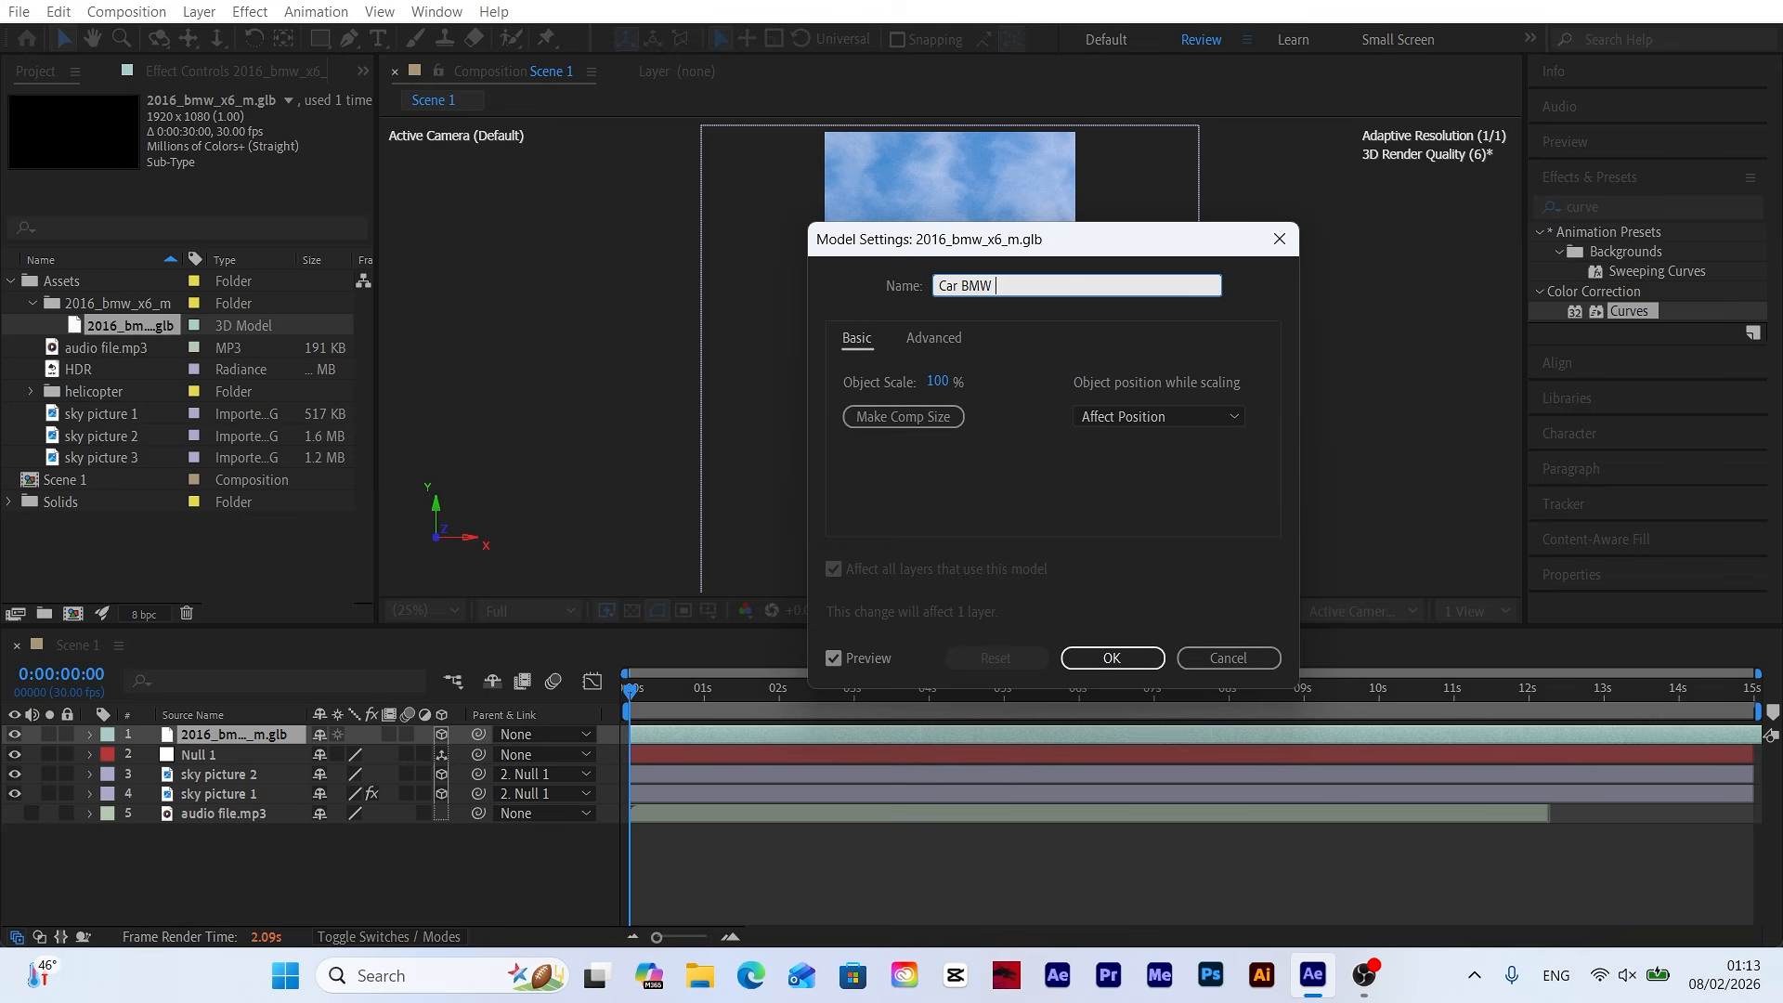
text( X6)
drag(919, 239, 1270, 173)
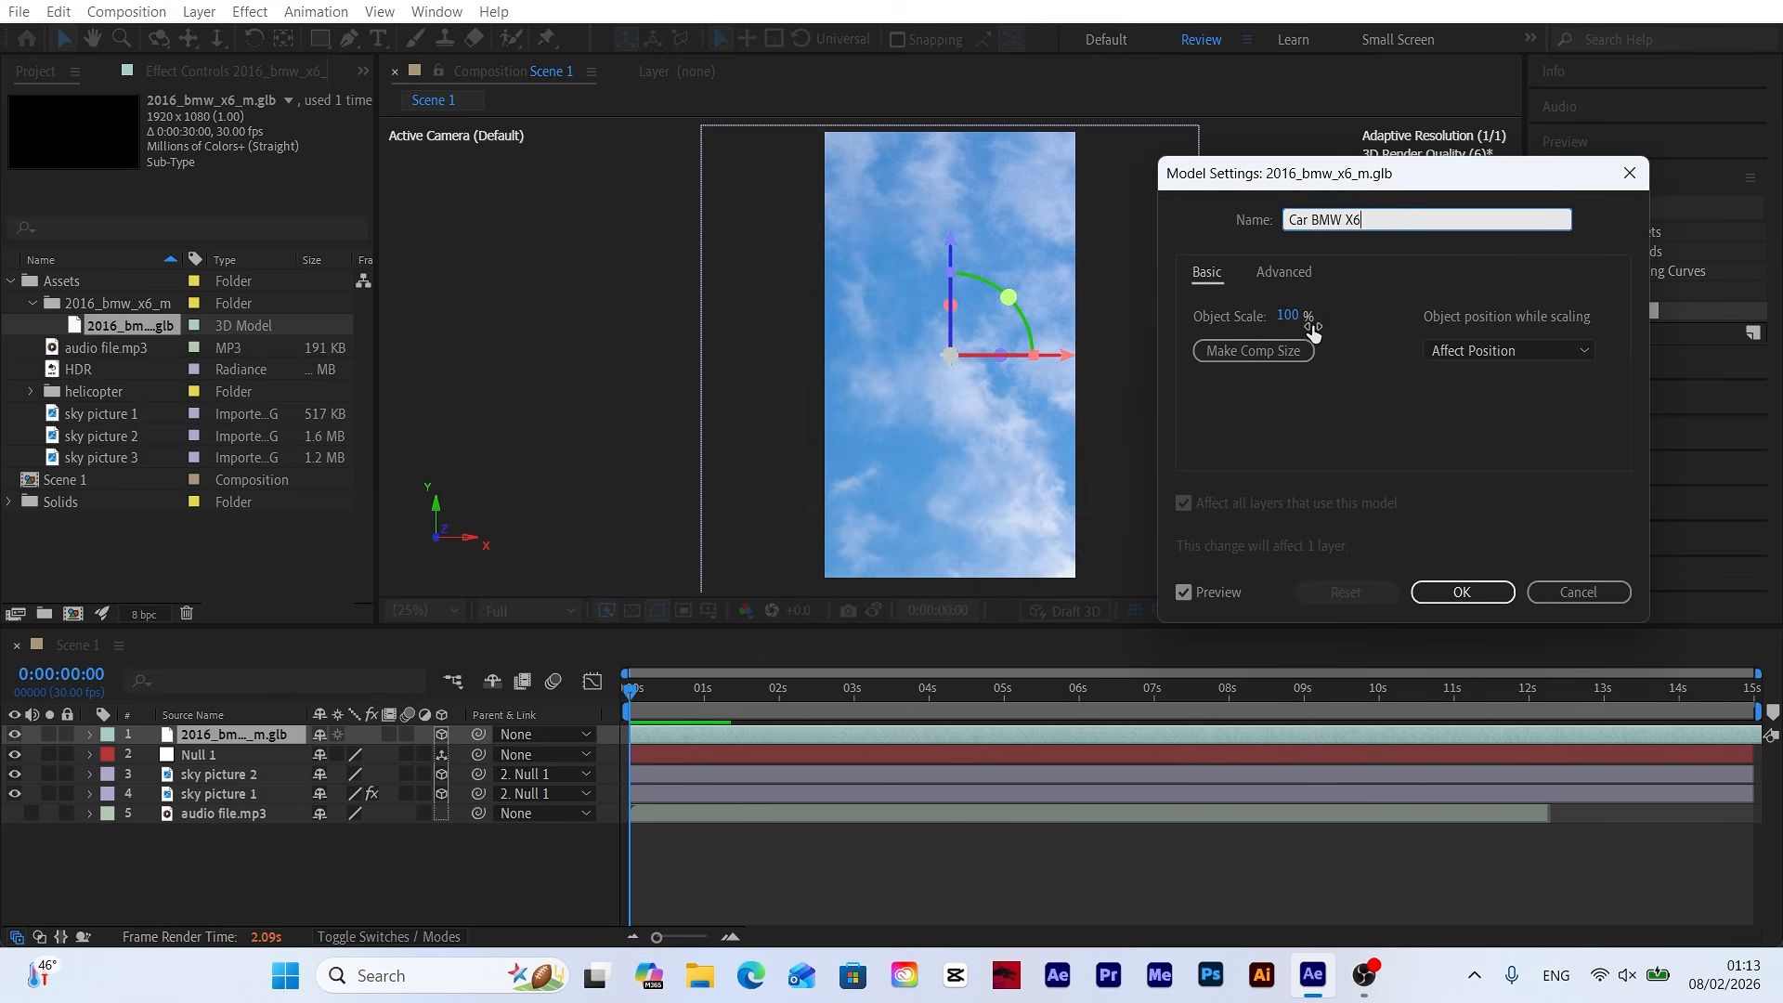
click(1255, 350)
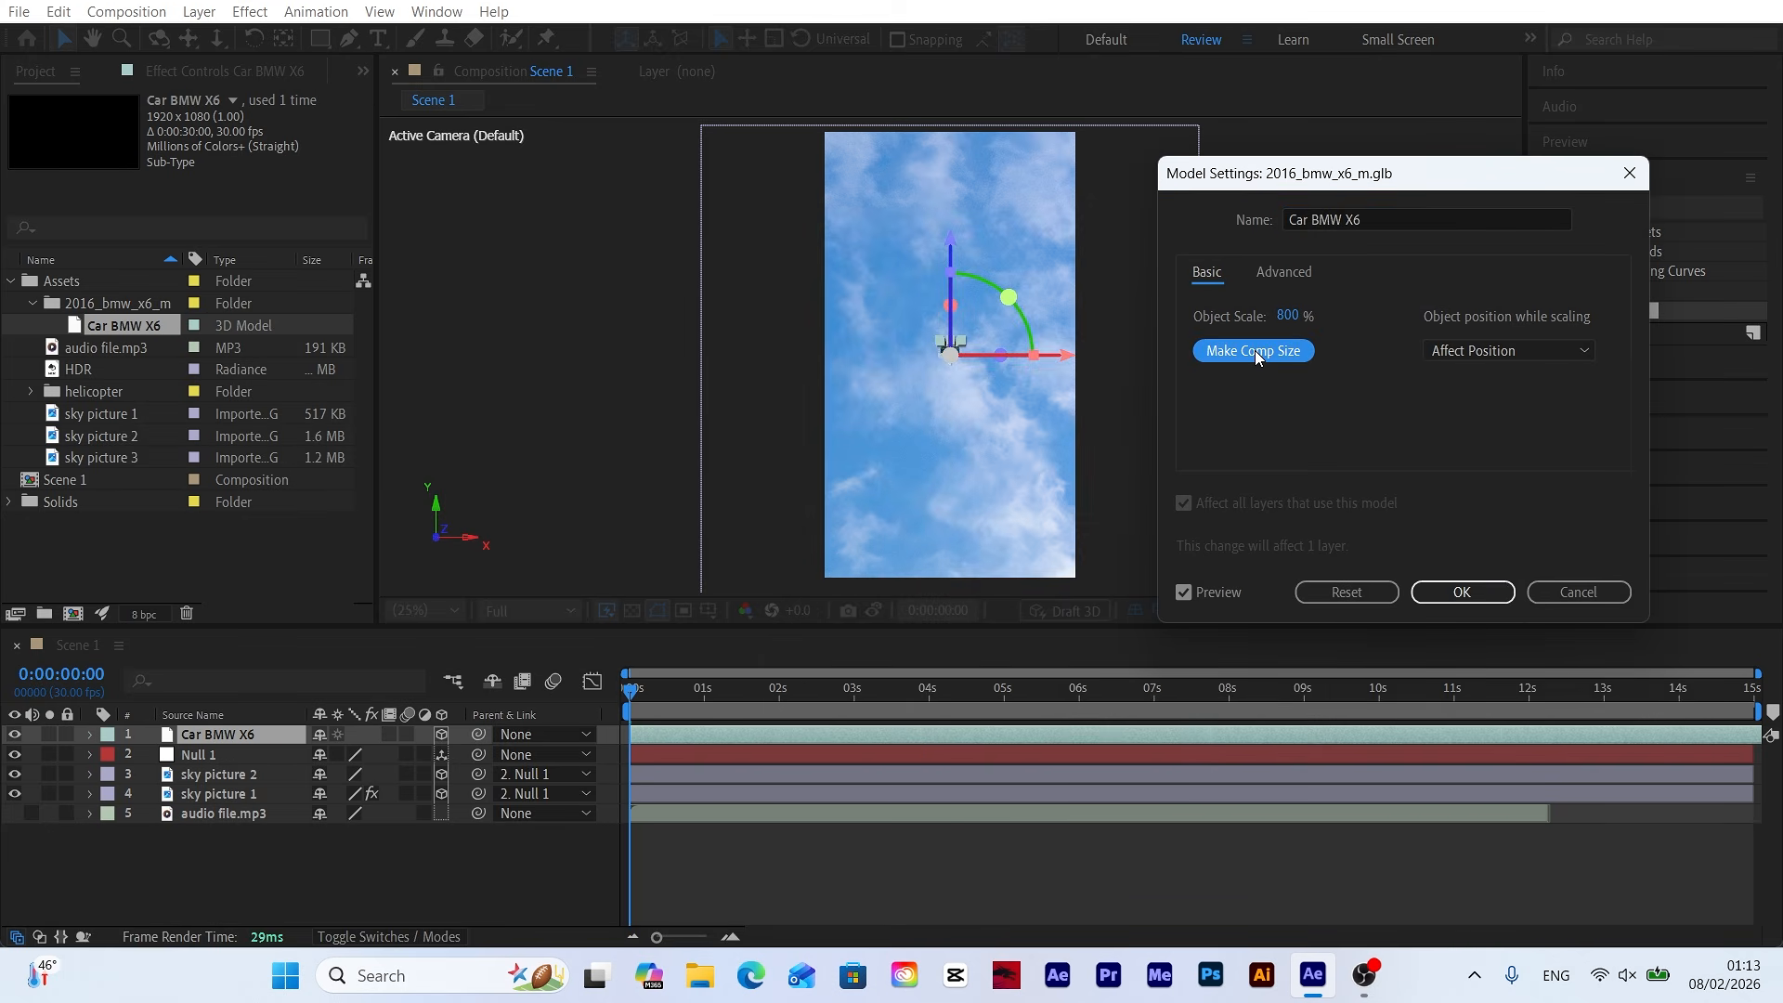
click(1464, 590)
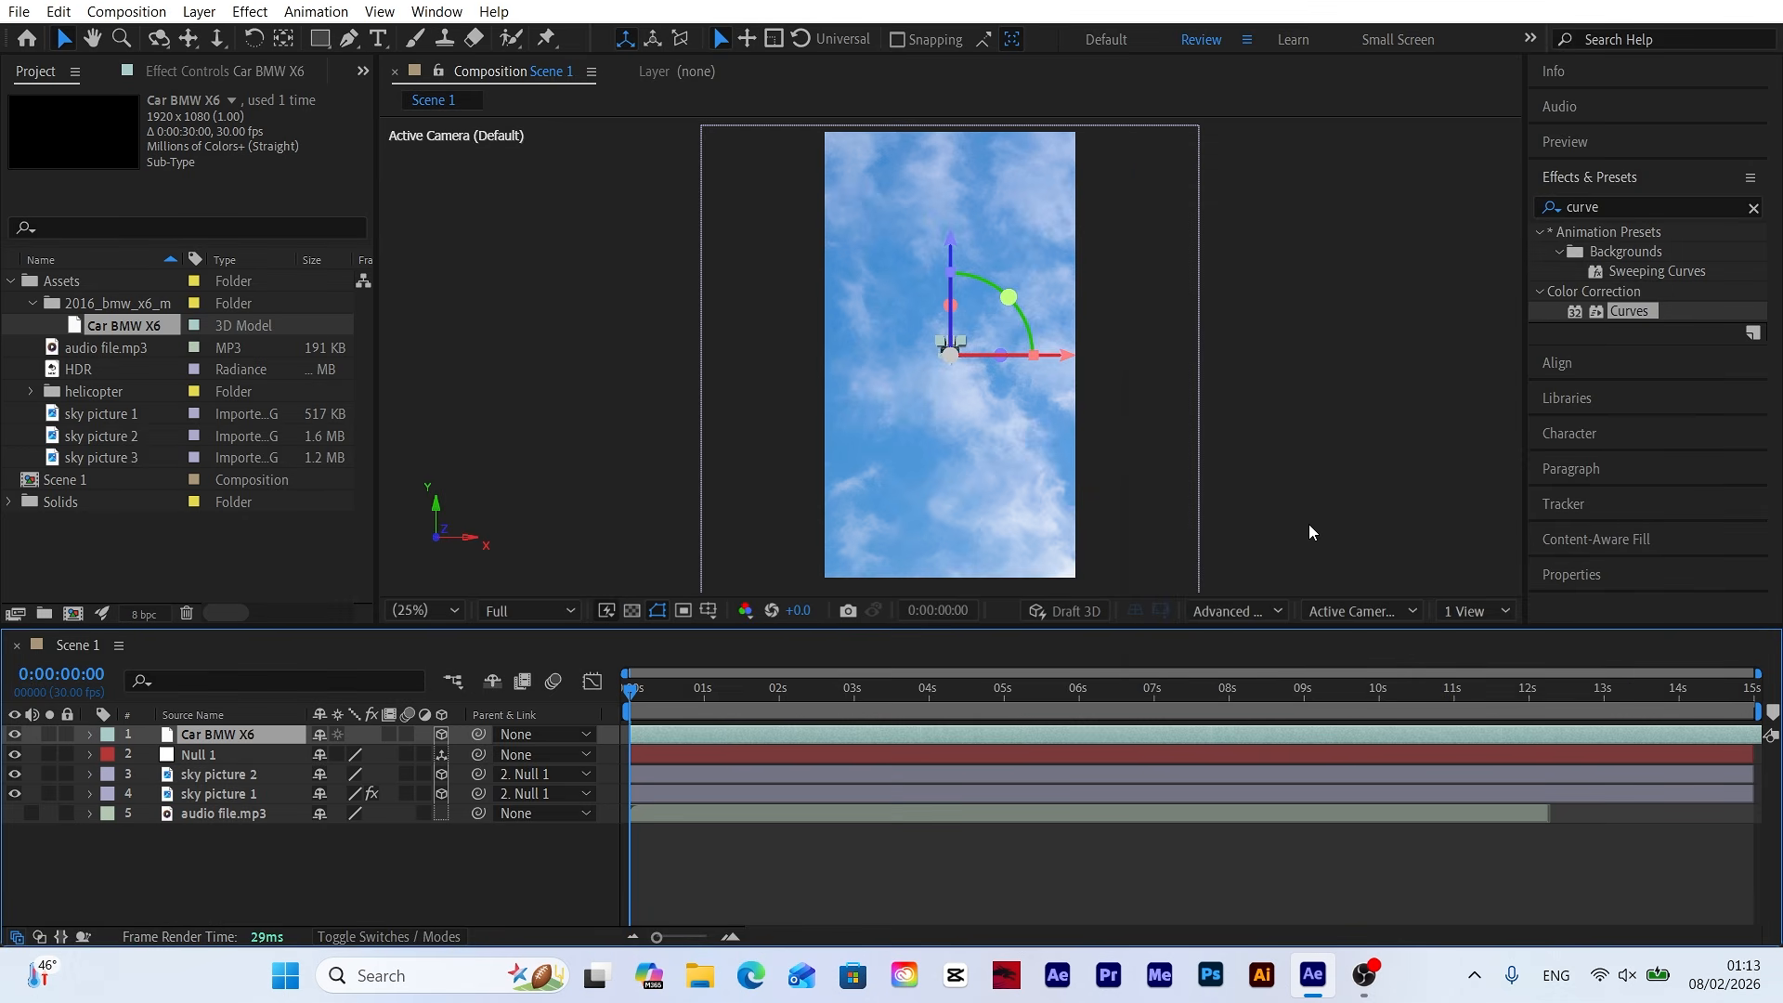
Centre the anchor point of Car BMW X6 on the model and fit the whole composition in the viewer.
scroll(965, 353, up, 6)
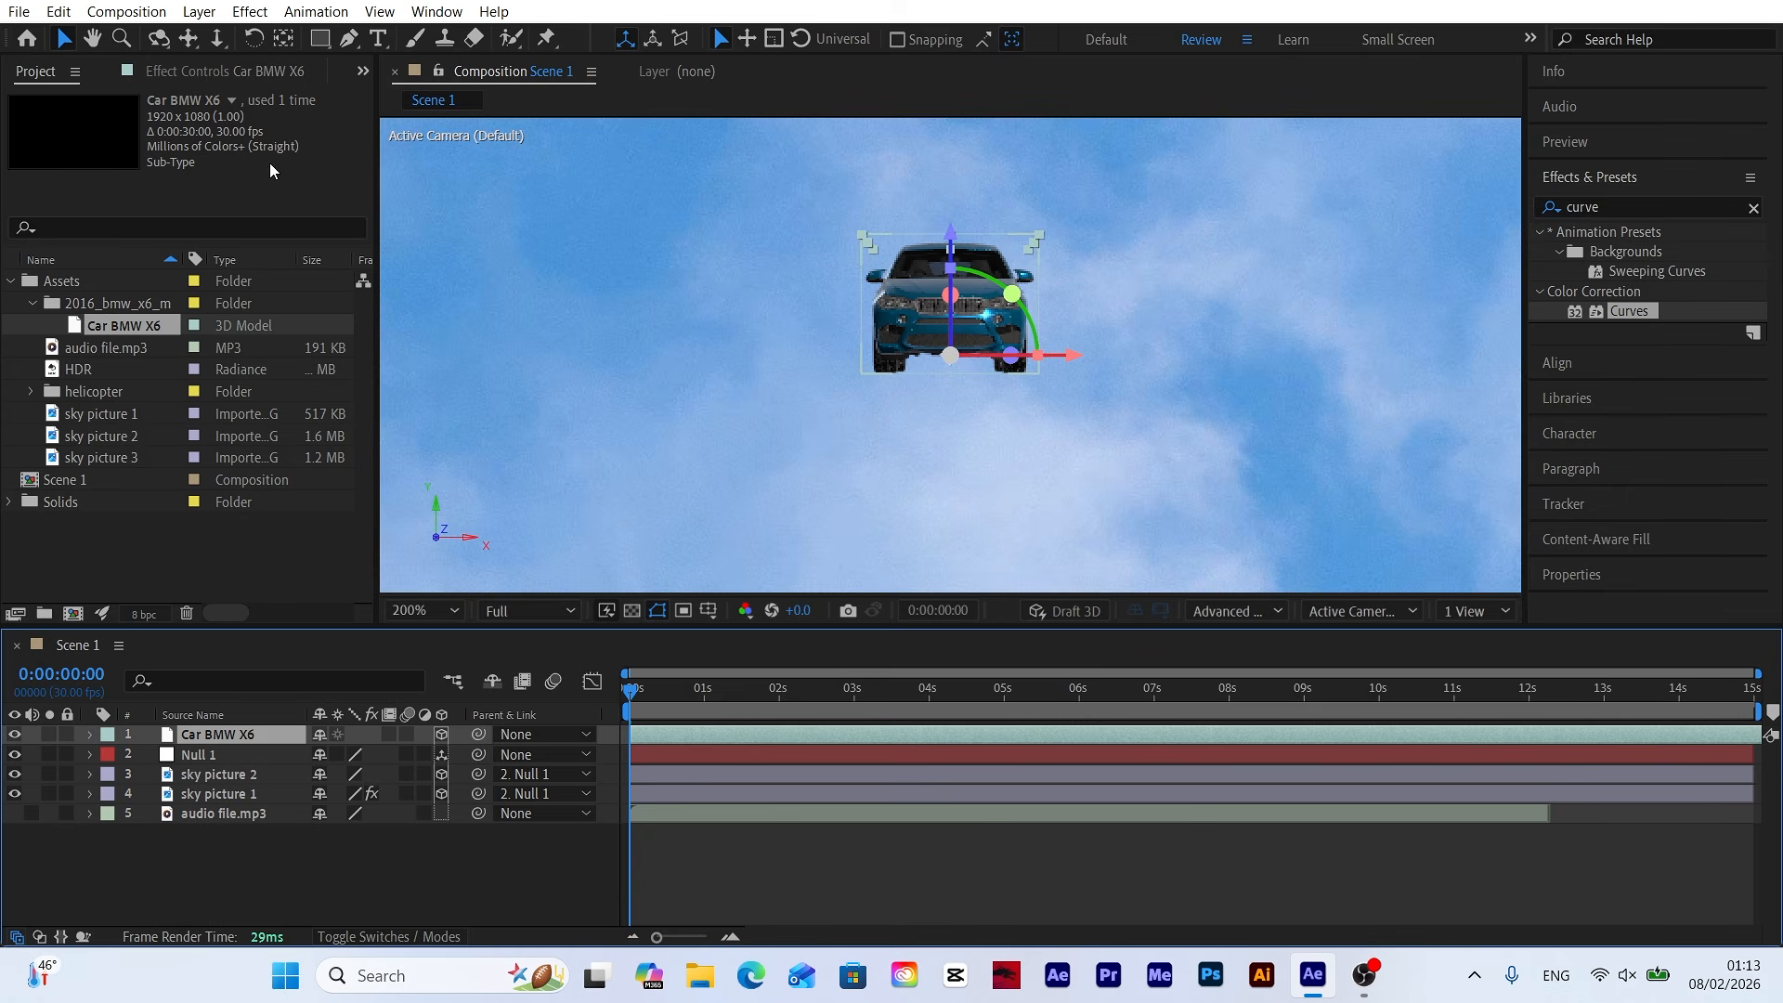
ctrl+double_click(283, 39)
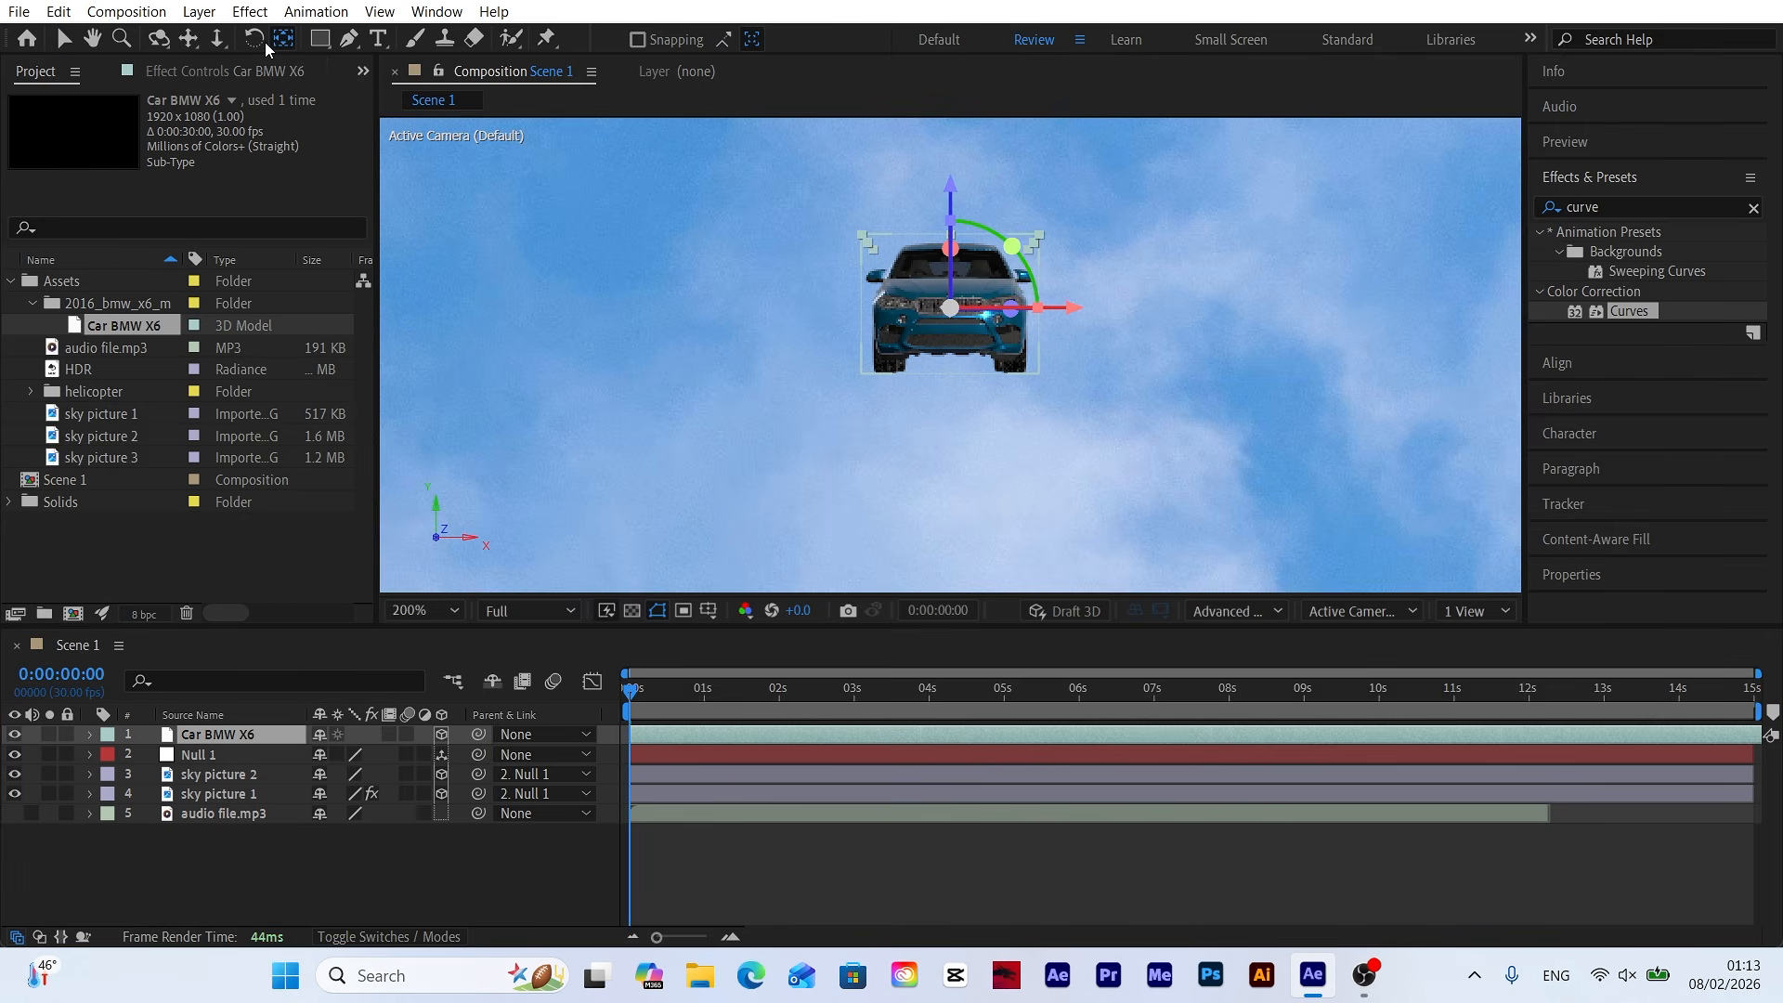
click(58, 39)
click(427, 610)
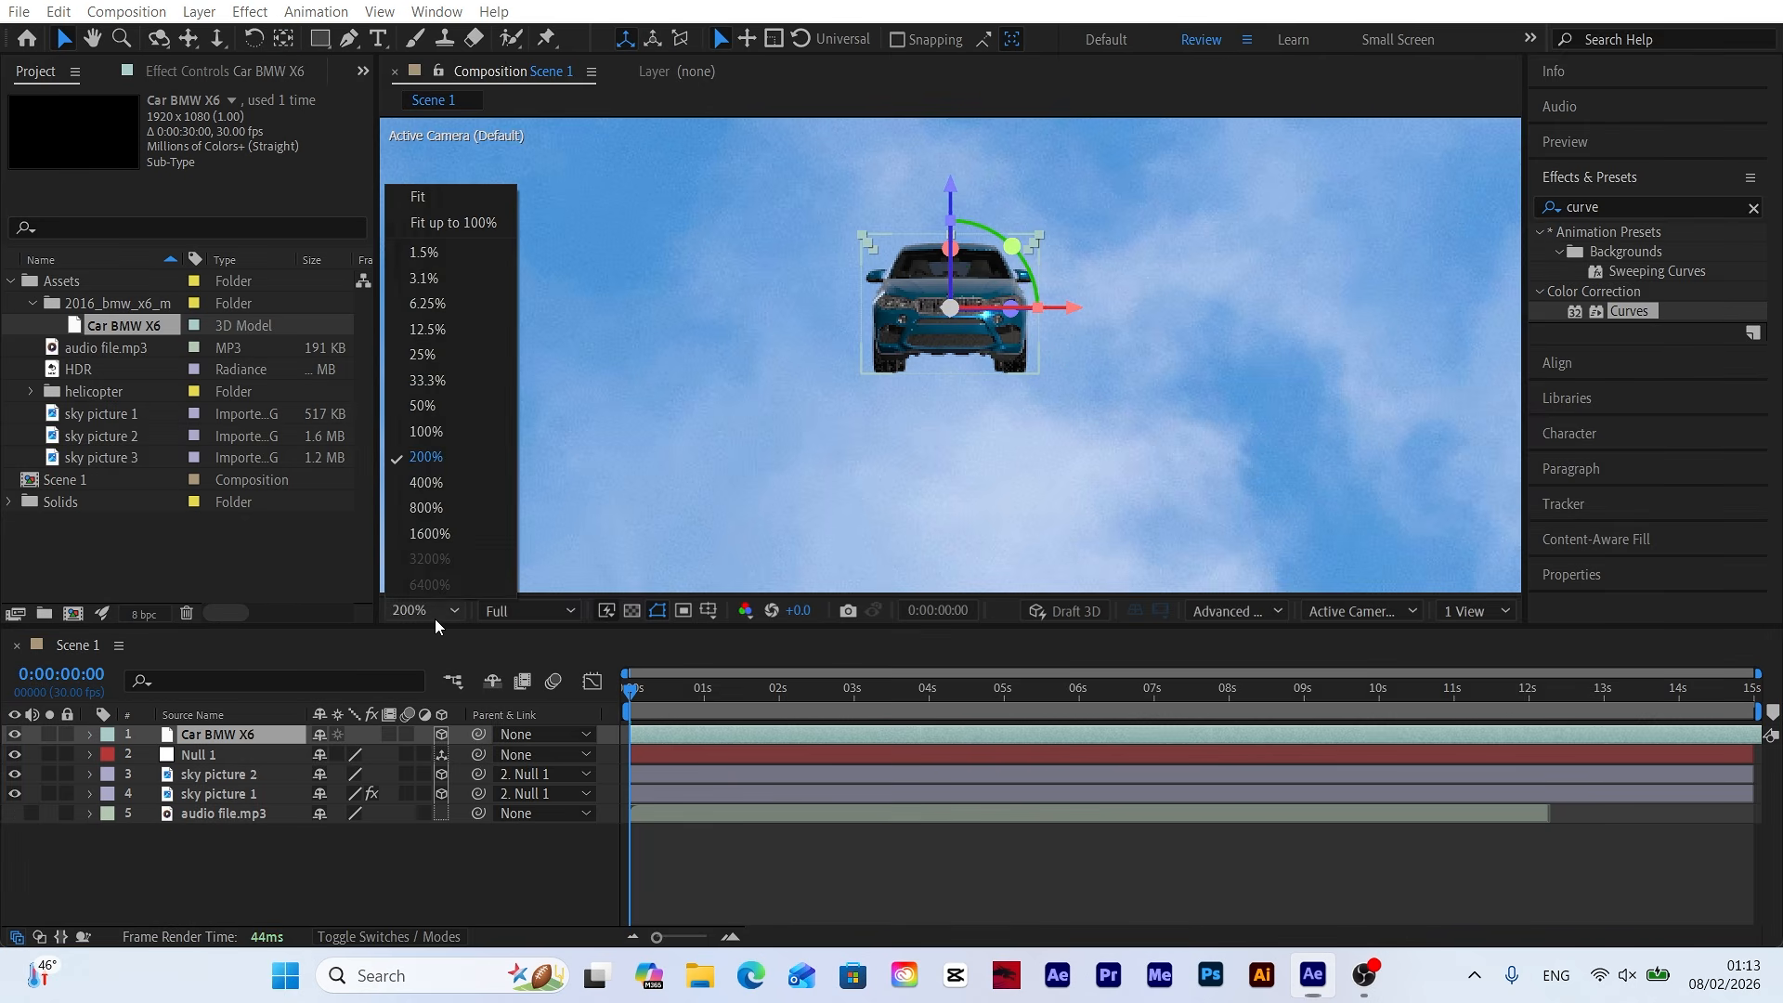
click(427, 235)
Reveal the car's transform properties, scale it to 629% and rotate it to an orientation of about 305.6°, 347.2°, 347.5°.
click(227, 733)
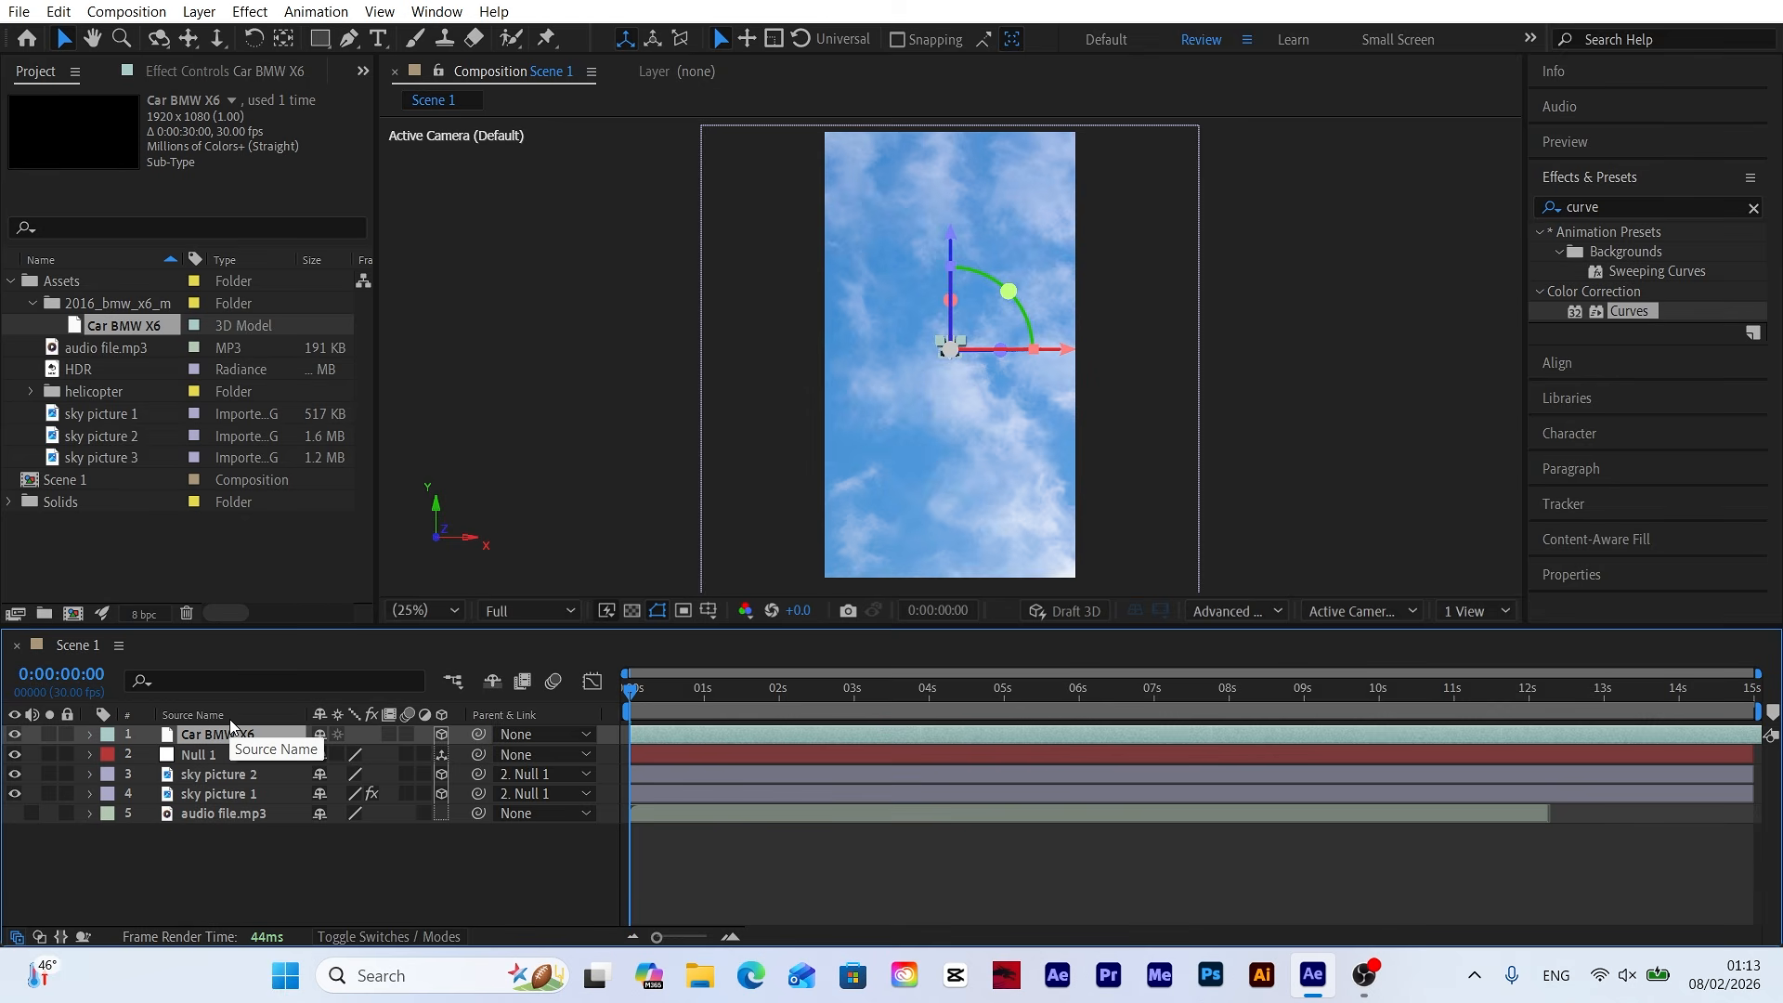
key(s)
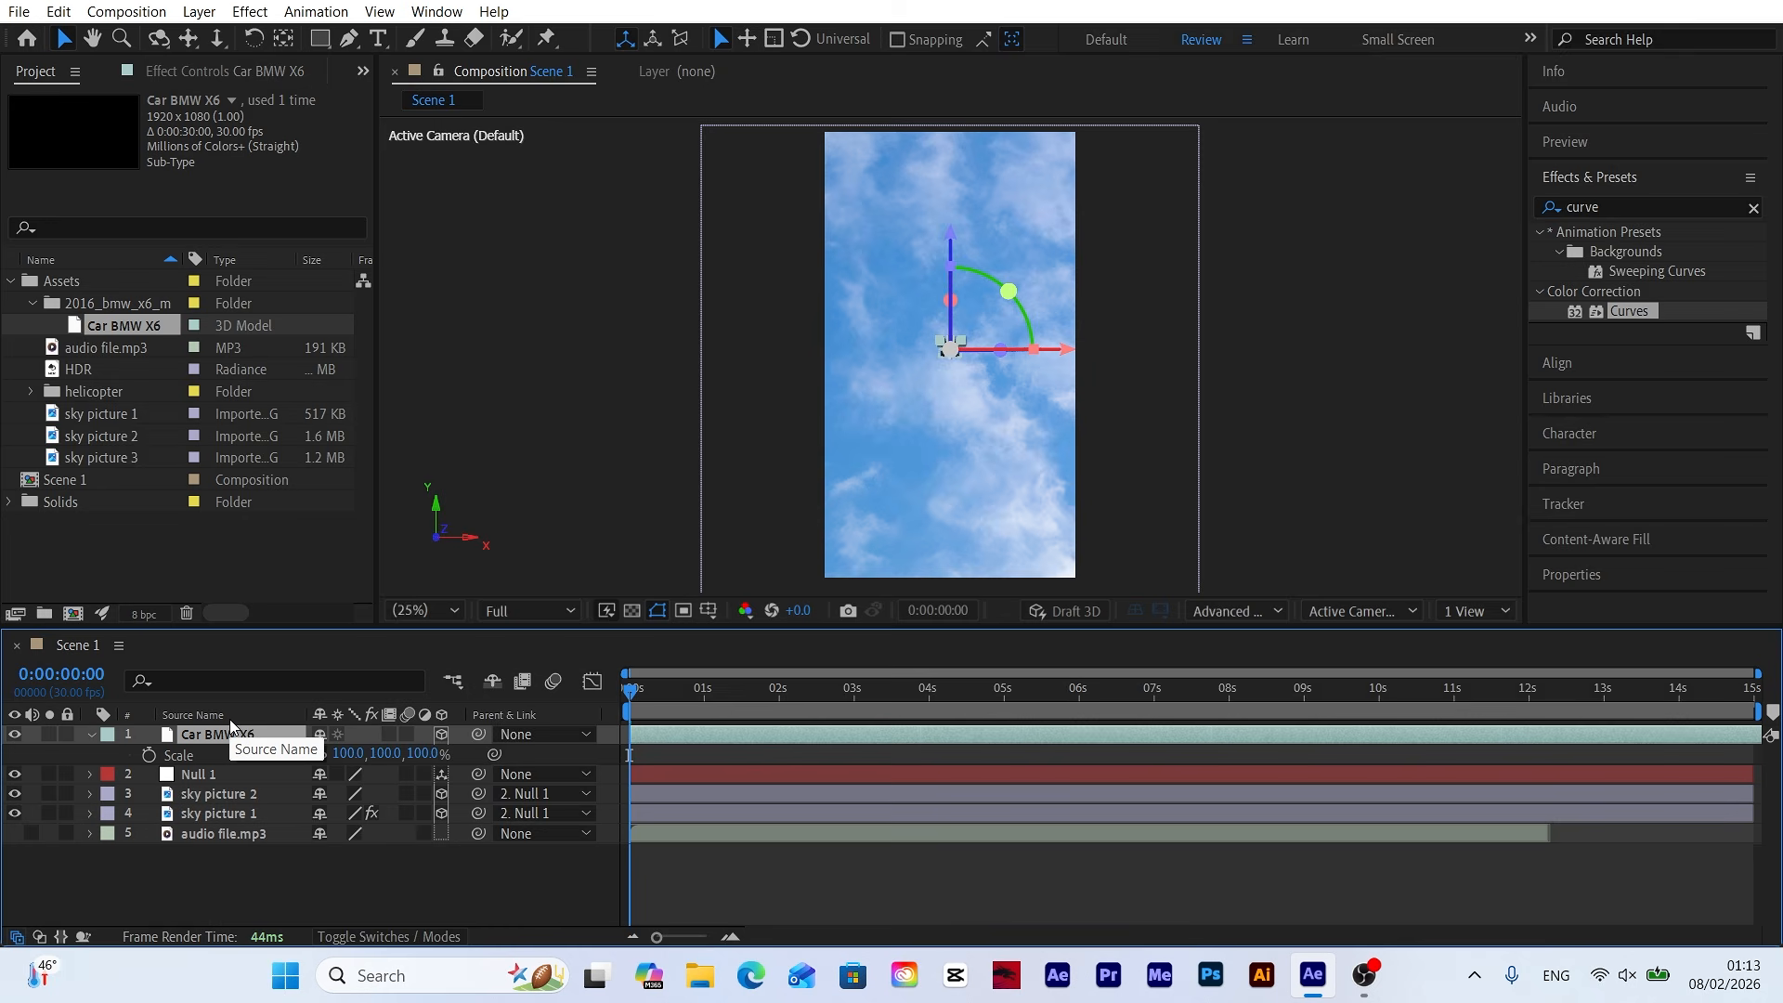
key(shift+p)
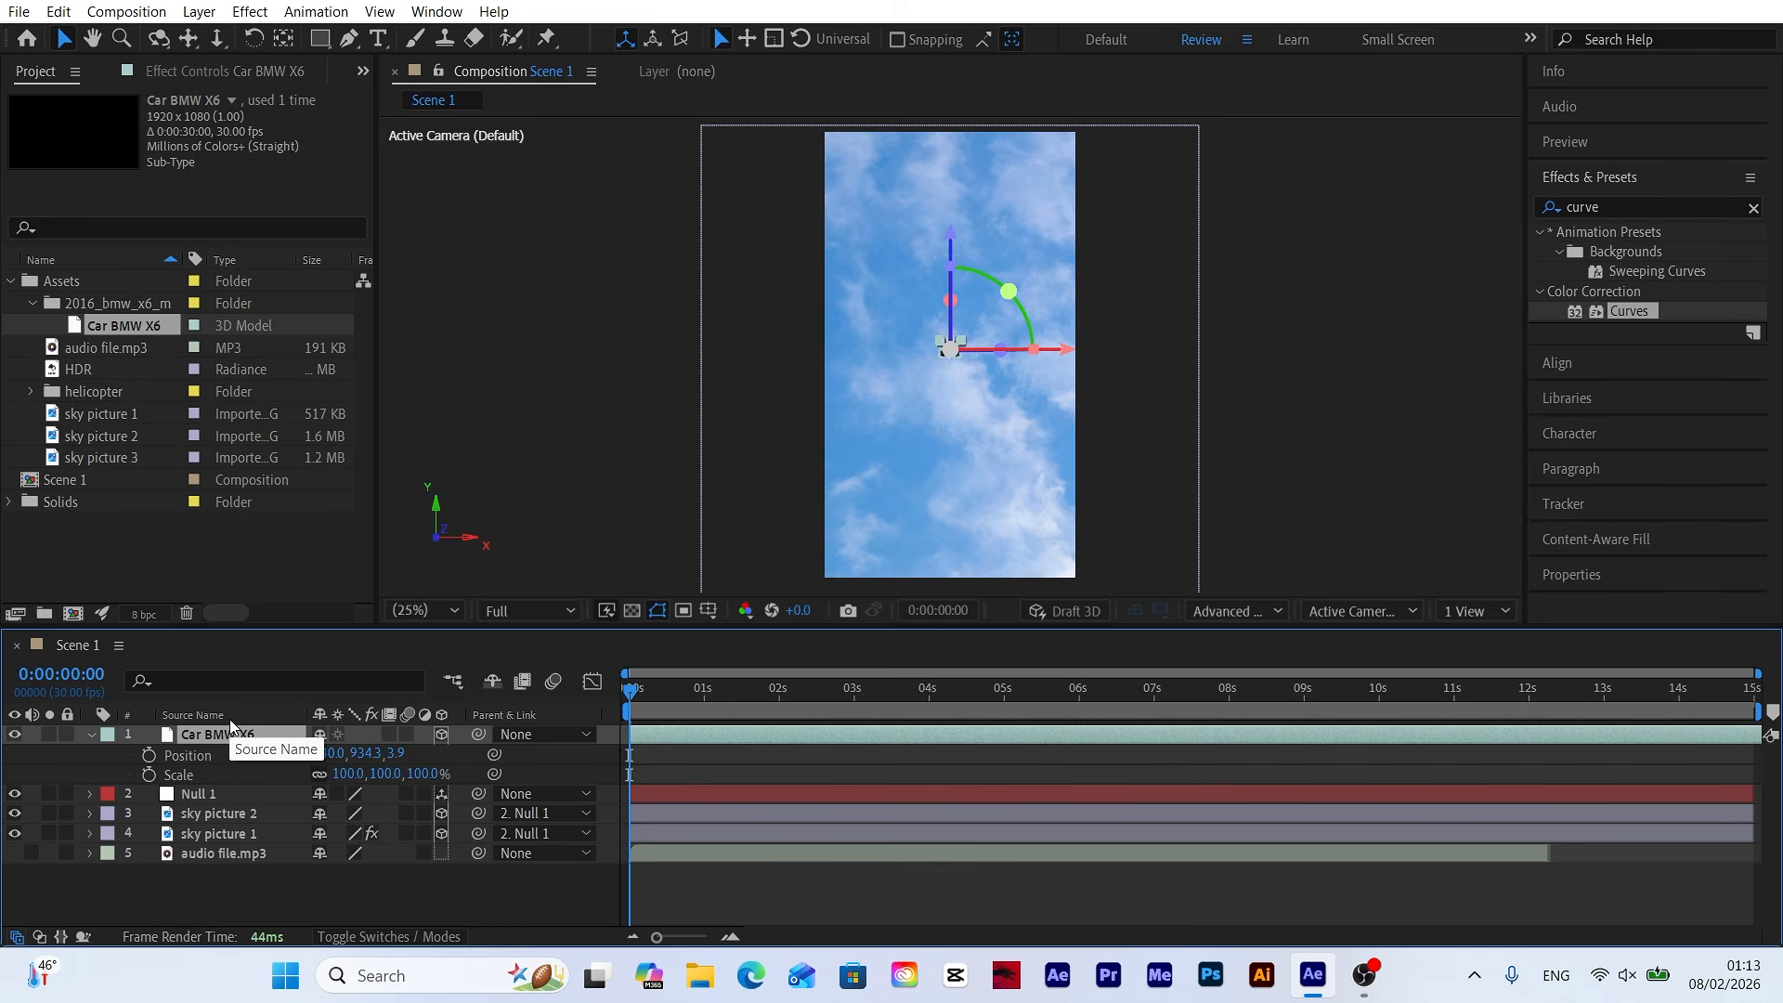
key(shift+r)
click(583, 791)
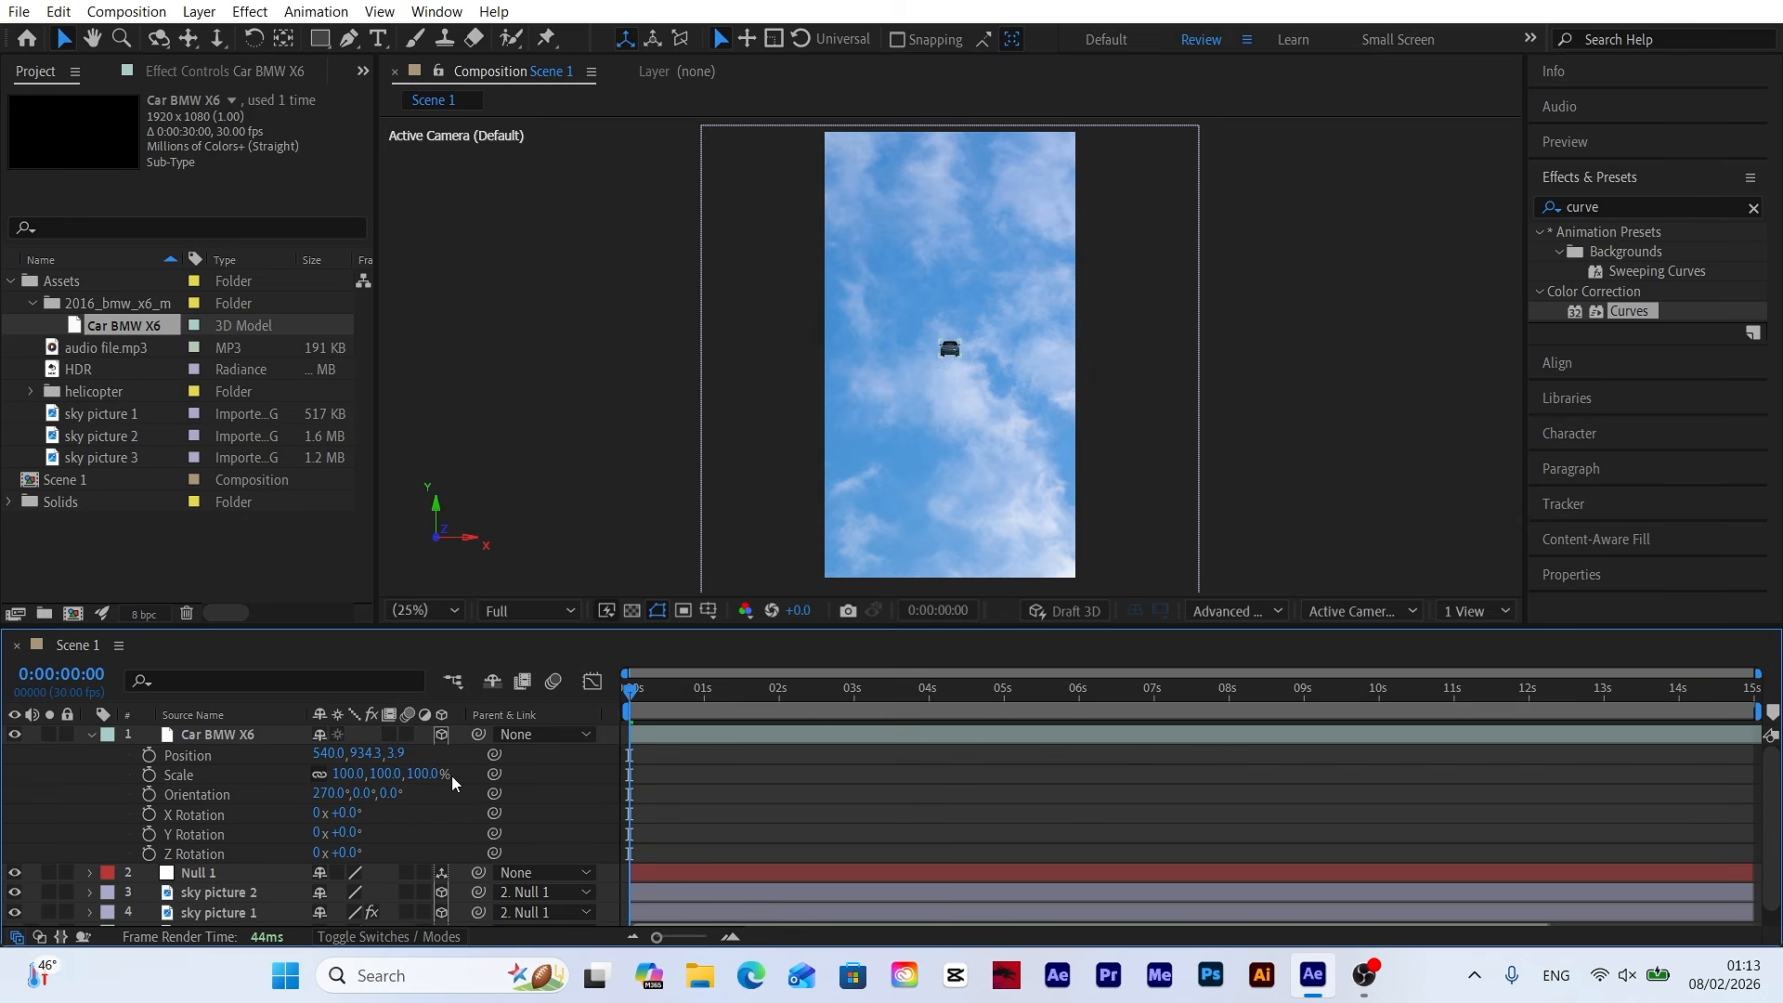
drag(425, 772, 988, 779)
drag(955, 297, 1088, 414)
drag(426, 776, 474, 778)
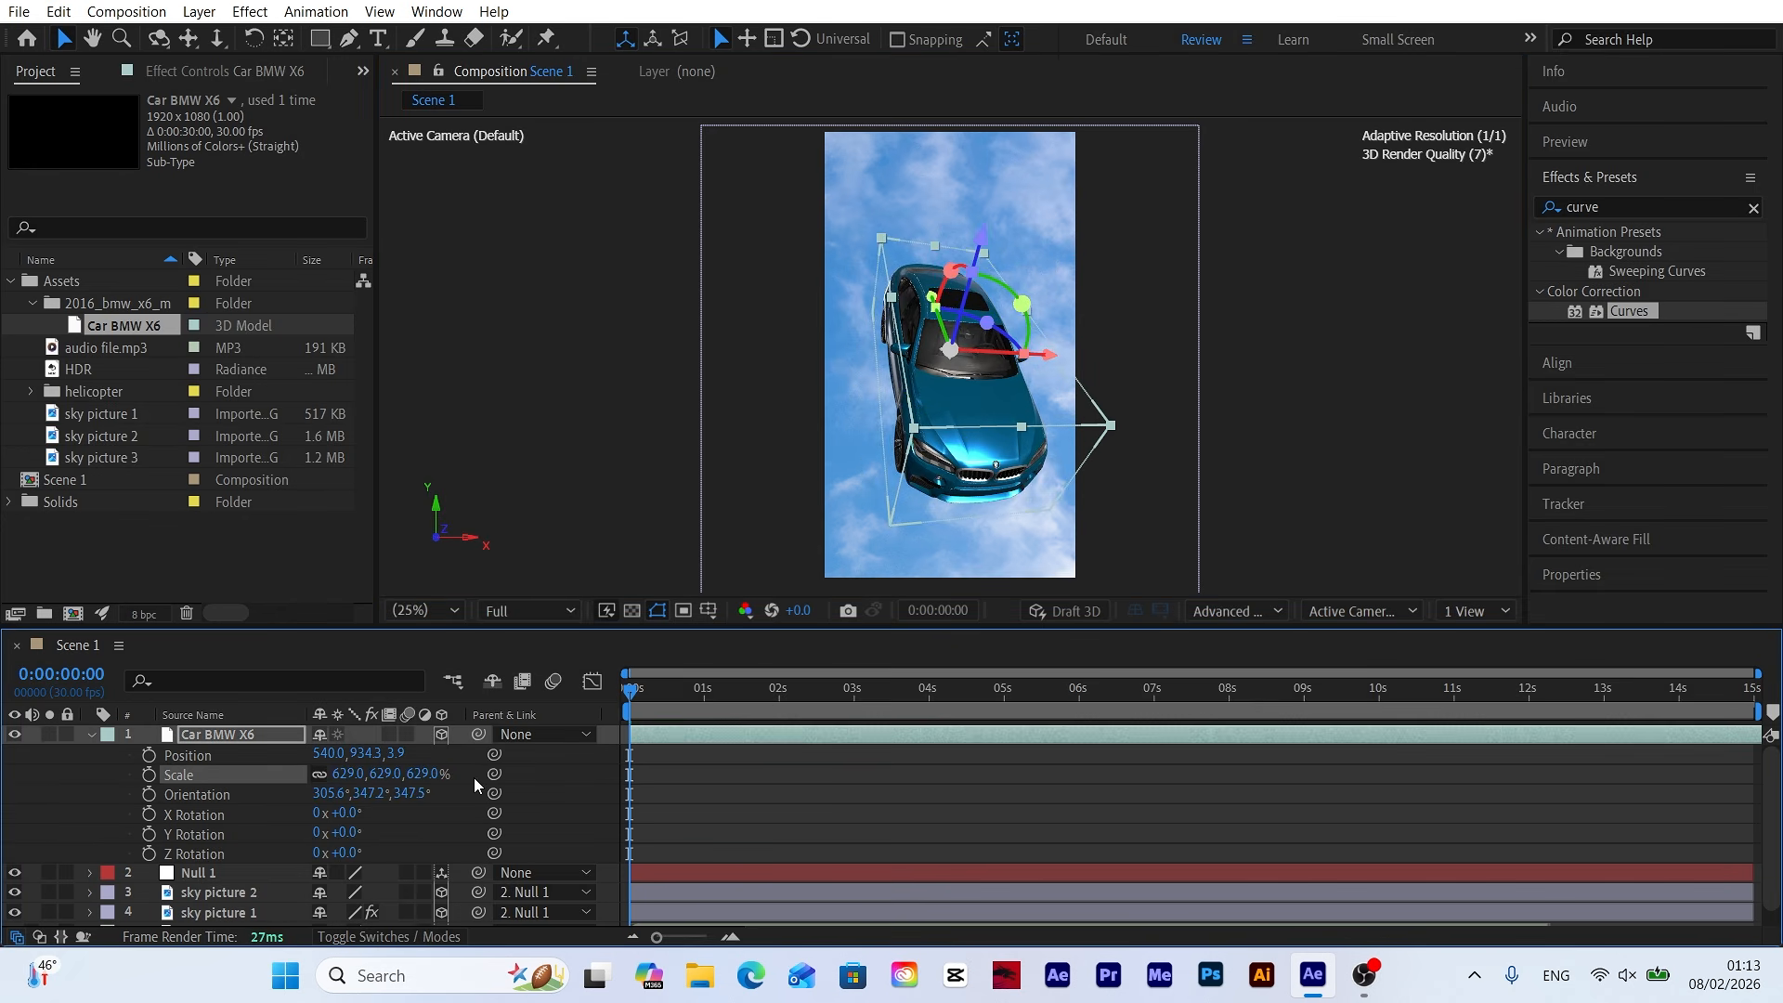
Fine-tune the car's orientation to about 304.8°, 343.1°, 348.3° and keyframe its Position, Scale, Orientation and X, Y, Z Rotation at 0:00:00:00.
drag(1048, 355, 1020, 316)
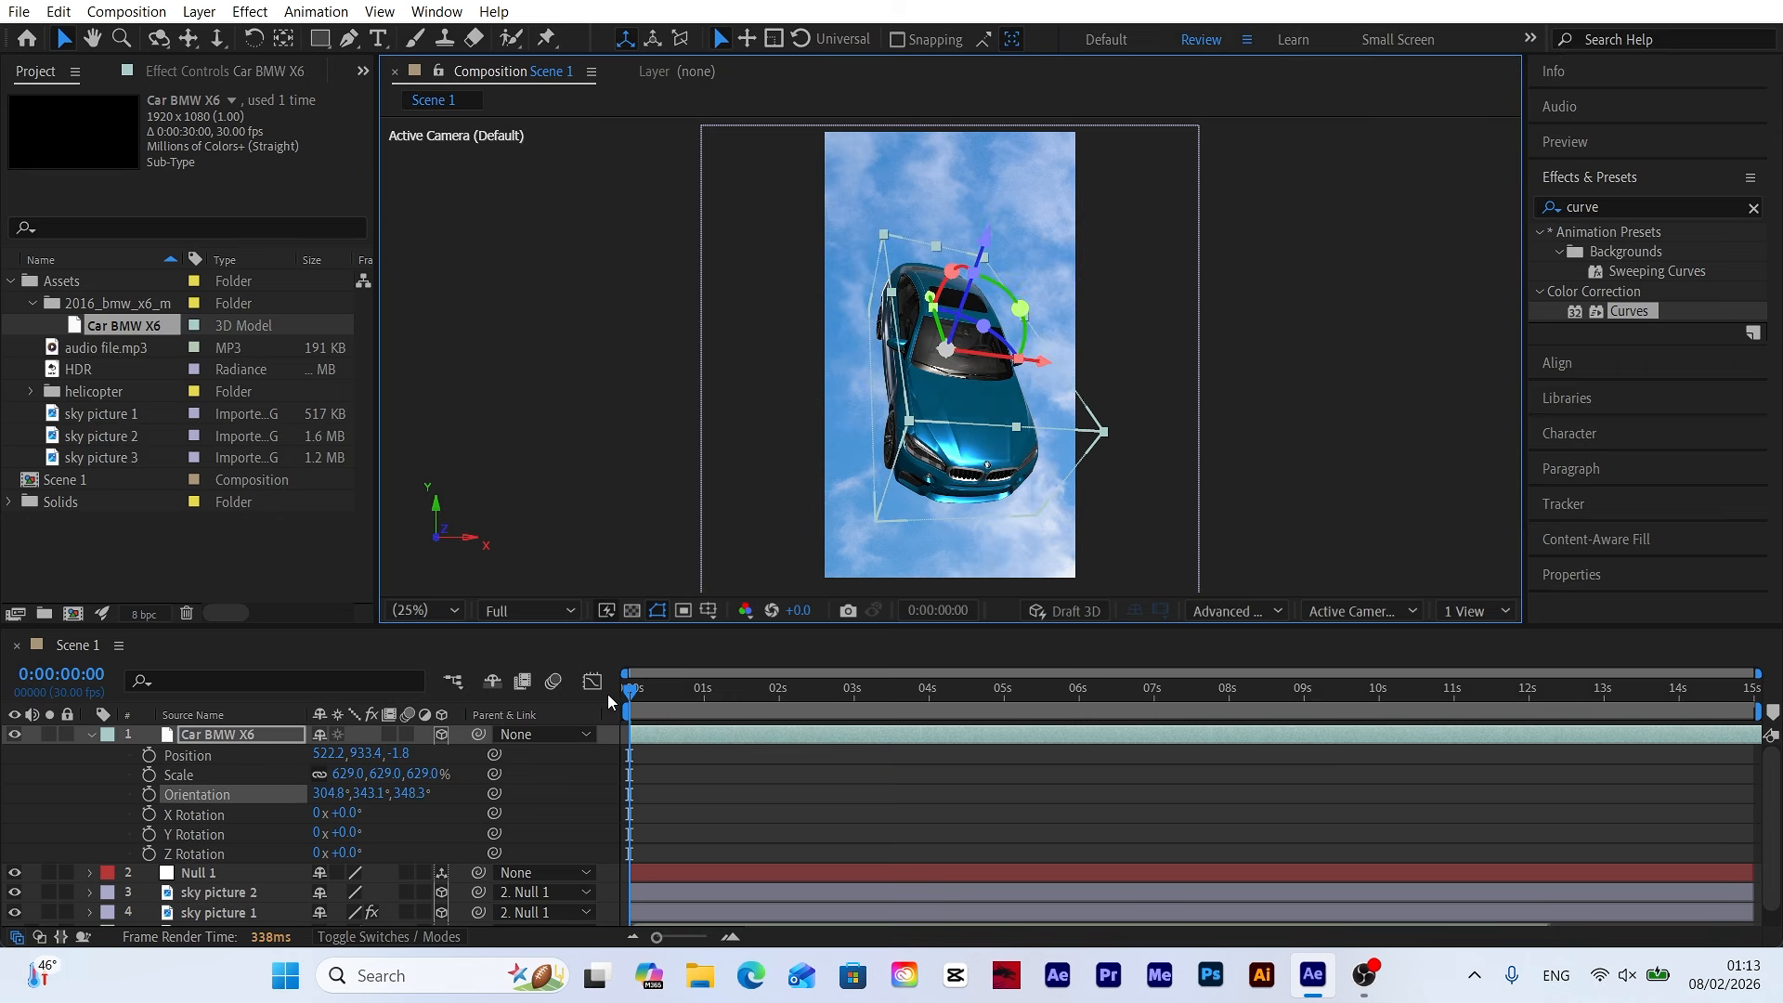
click(566, 826)
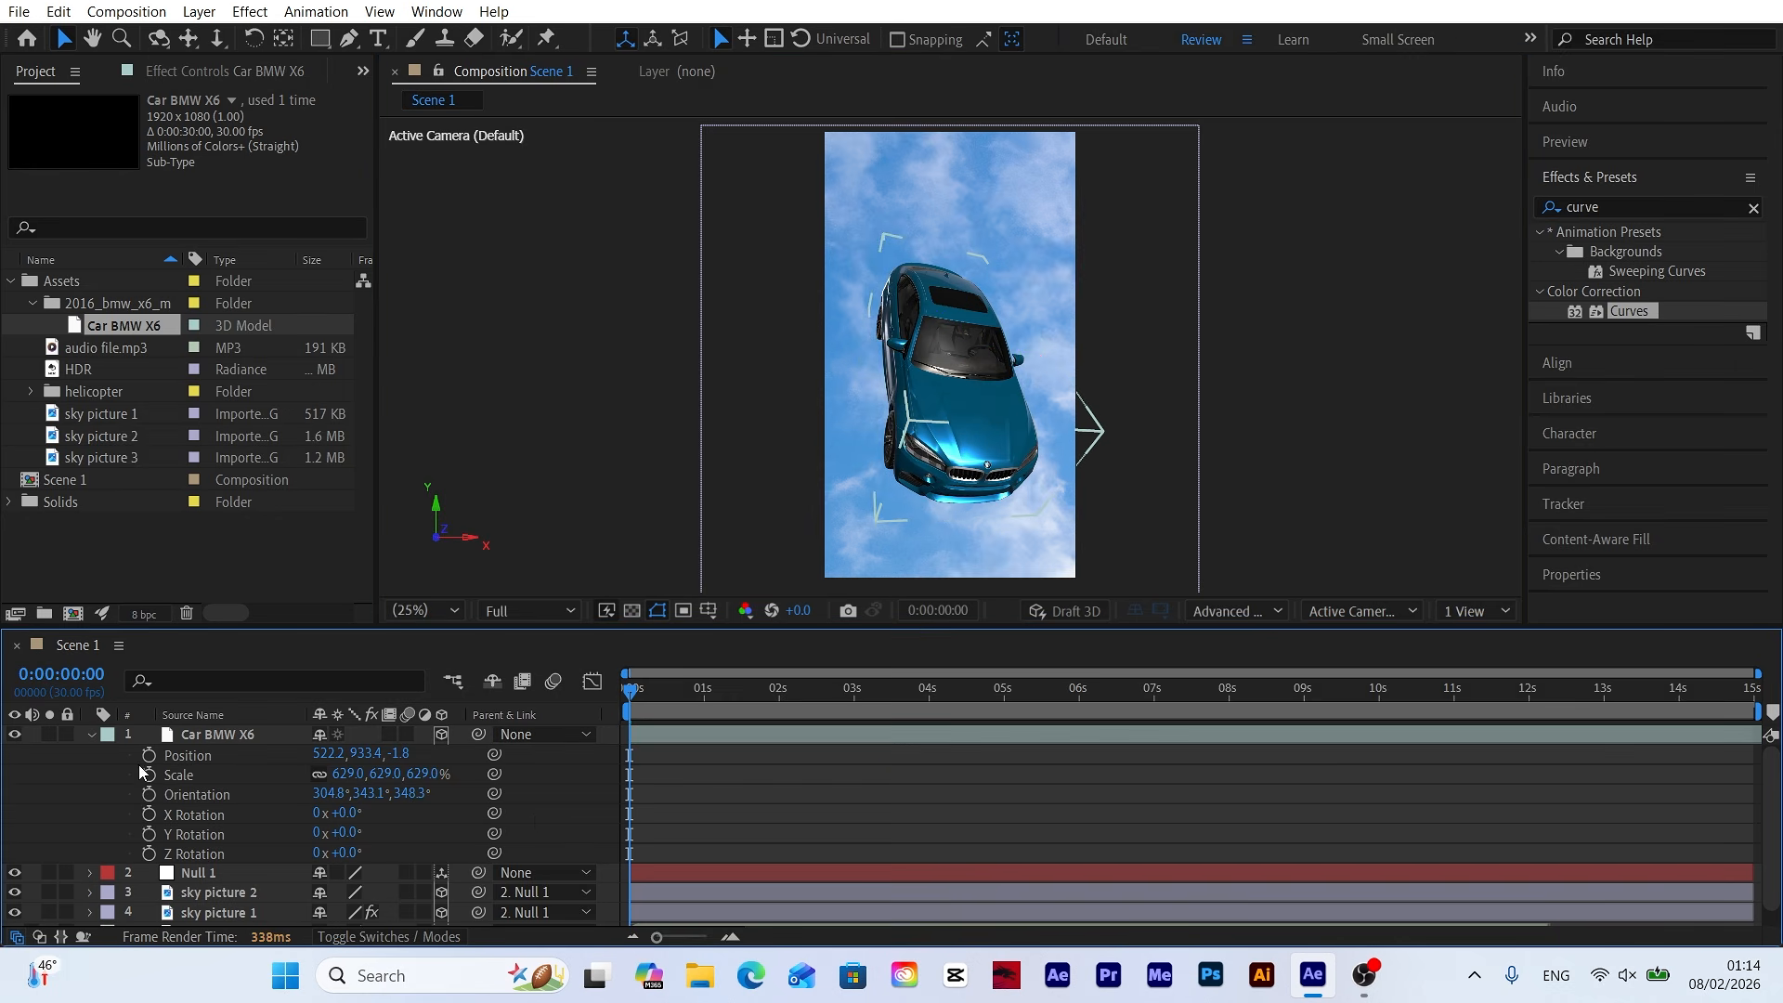
drag(148, 757, 146, 856)
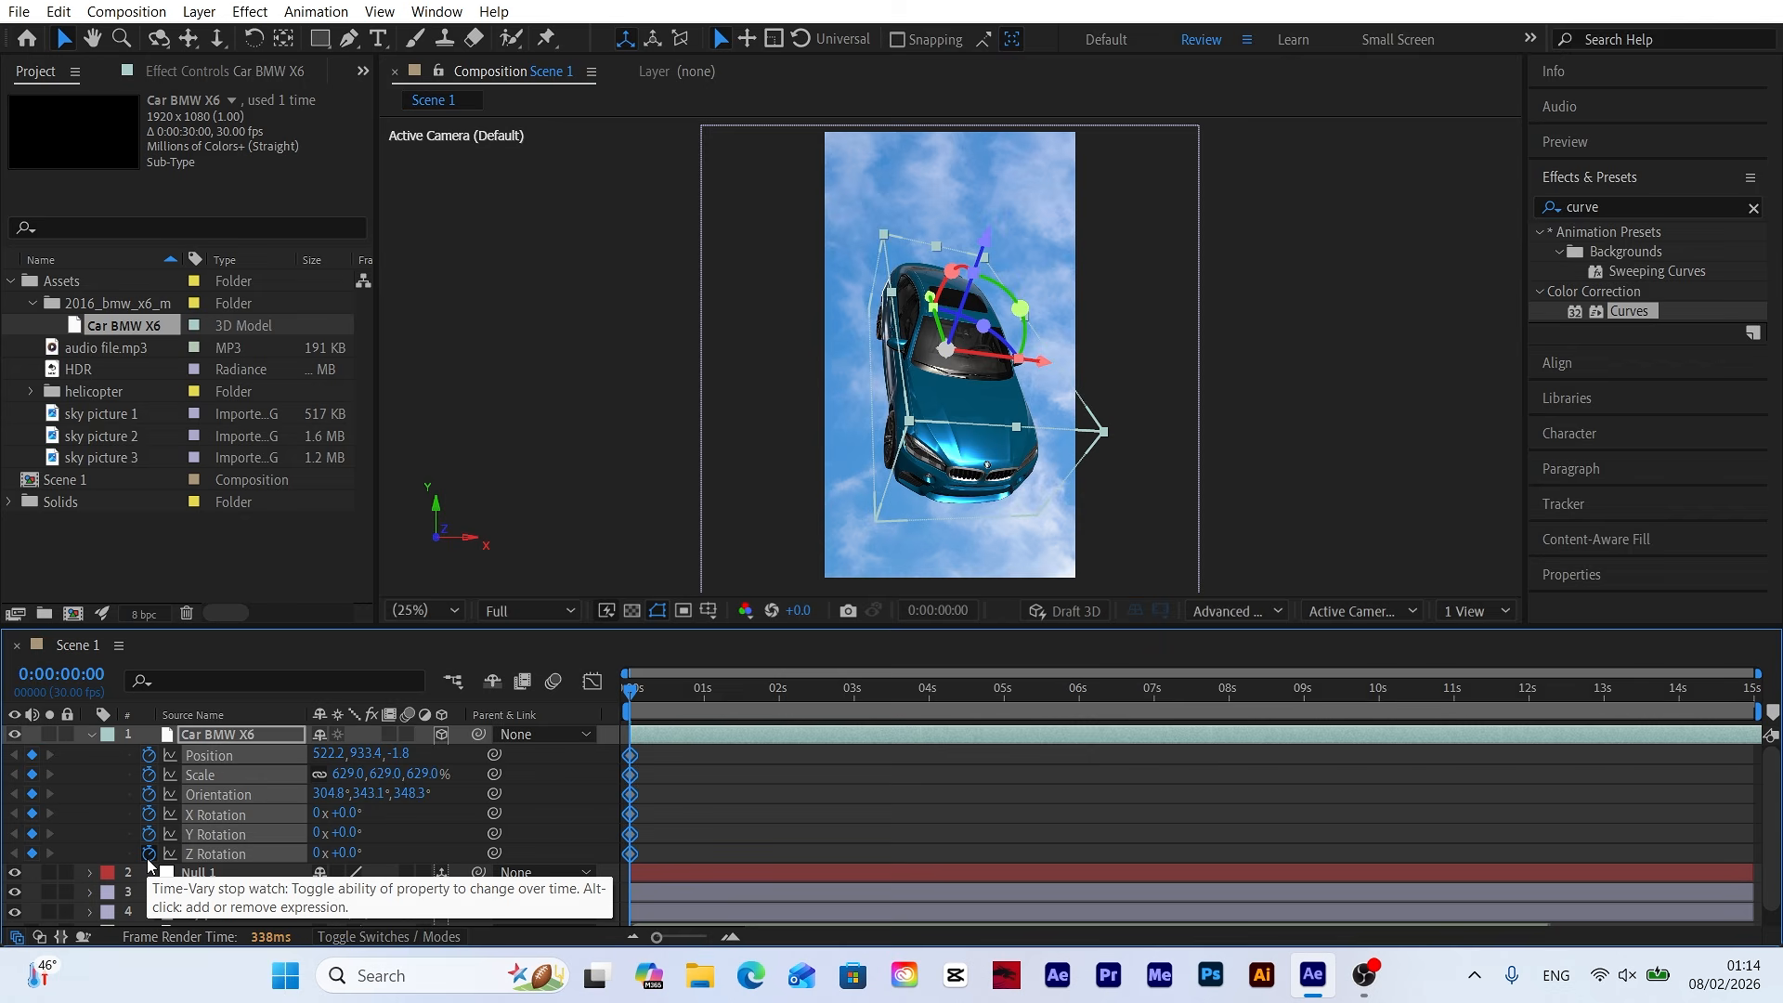
Reveal Null 1's position and keyframe the car's Position, Scale, Orientation and X, Y, Z Rotation at the null's second keyframe, 0:00:02:12.
scroll(482, 810, down, 1)
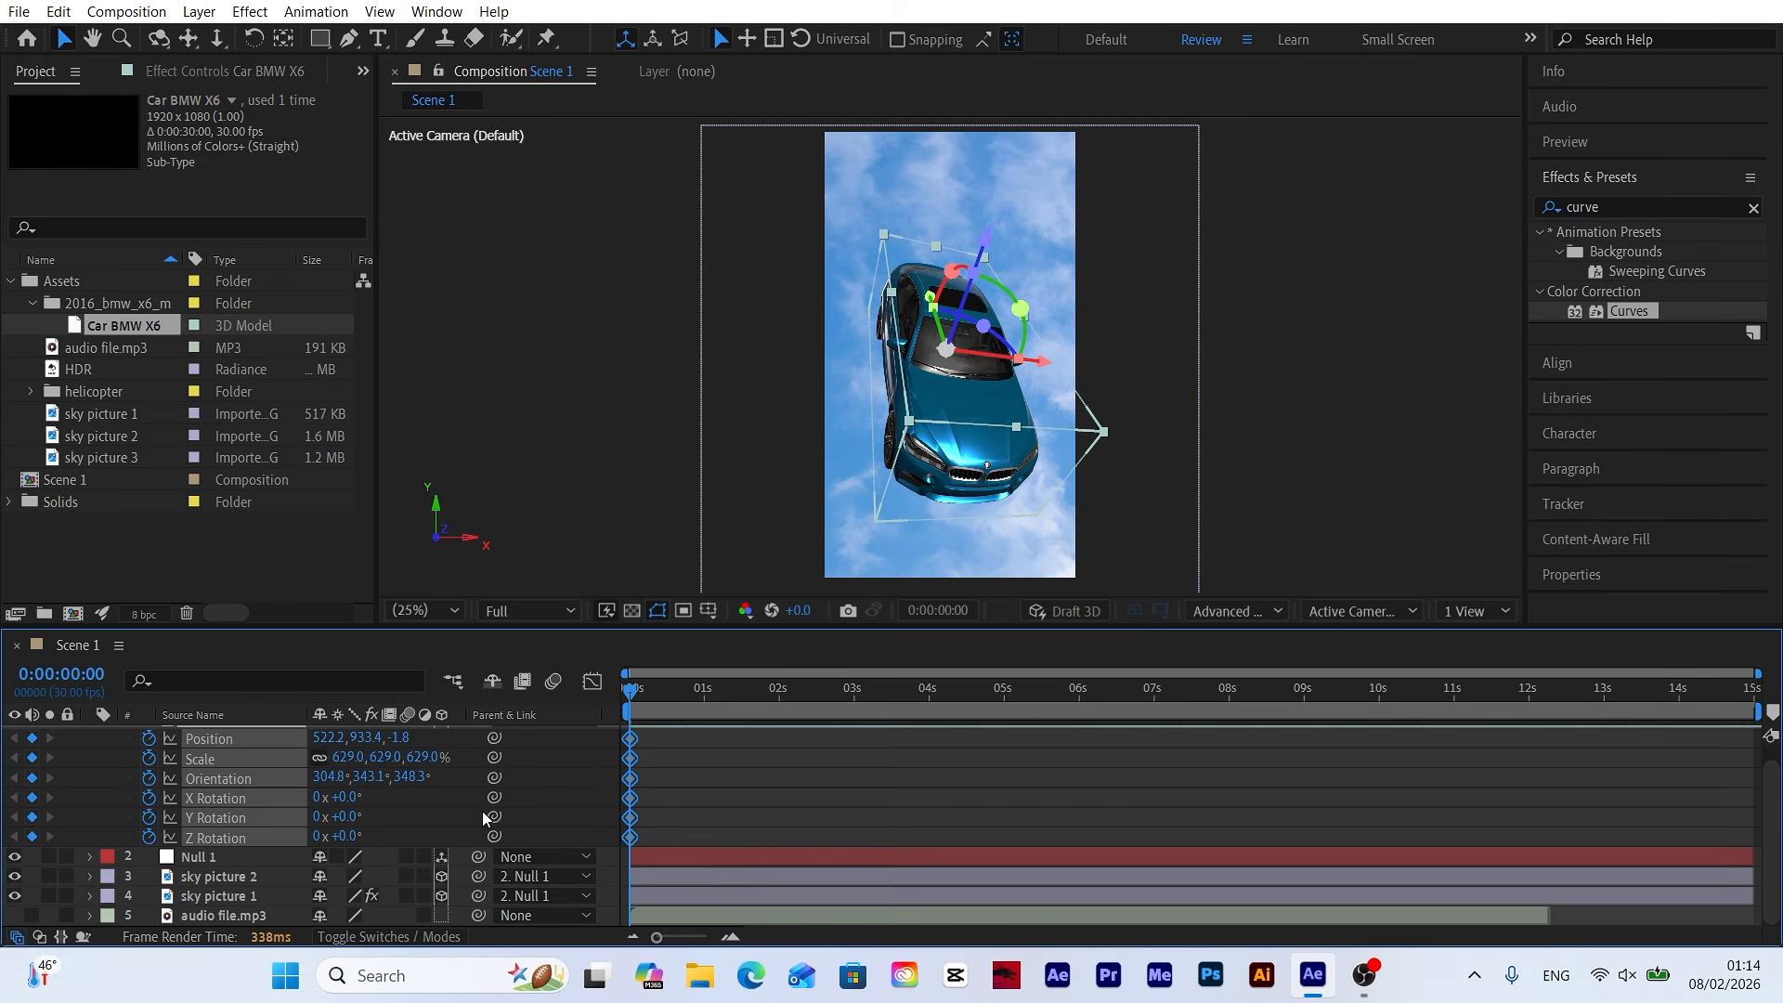
click(203, 858)
key(p)
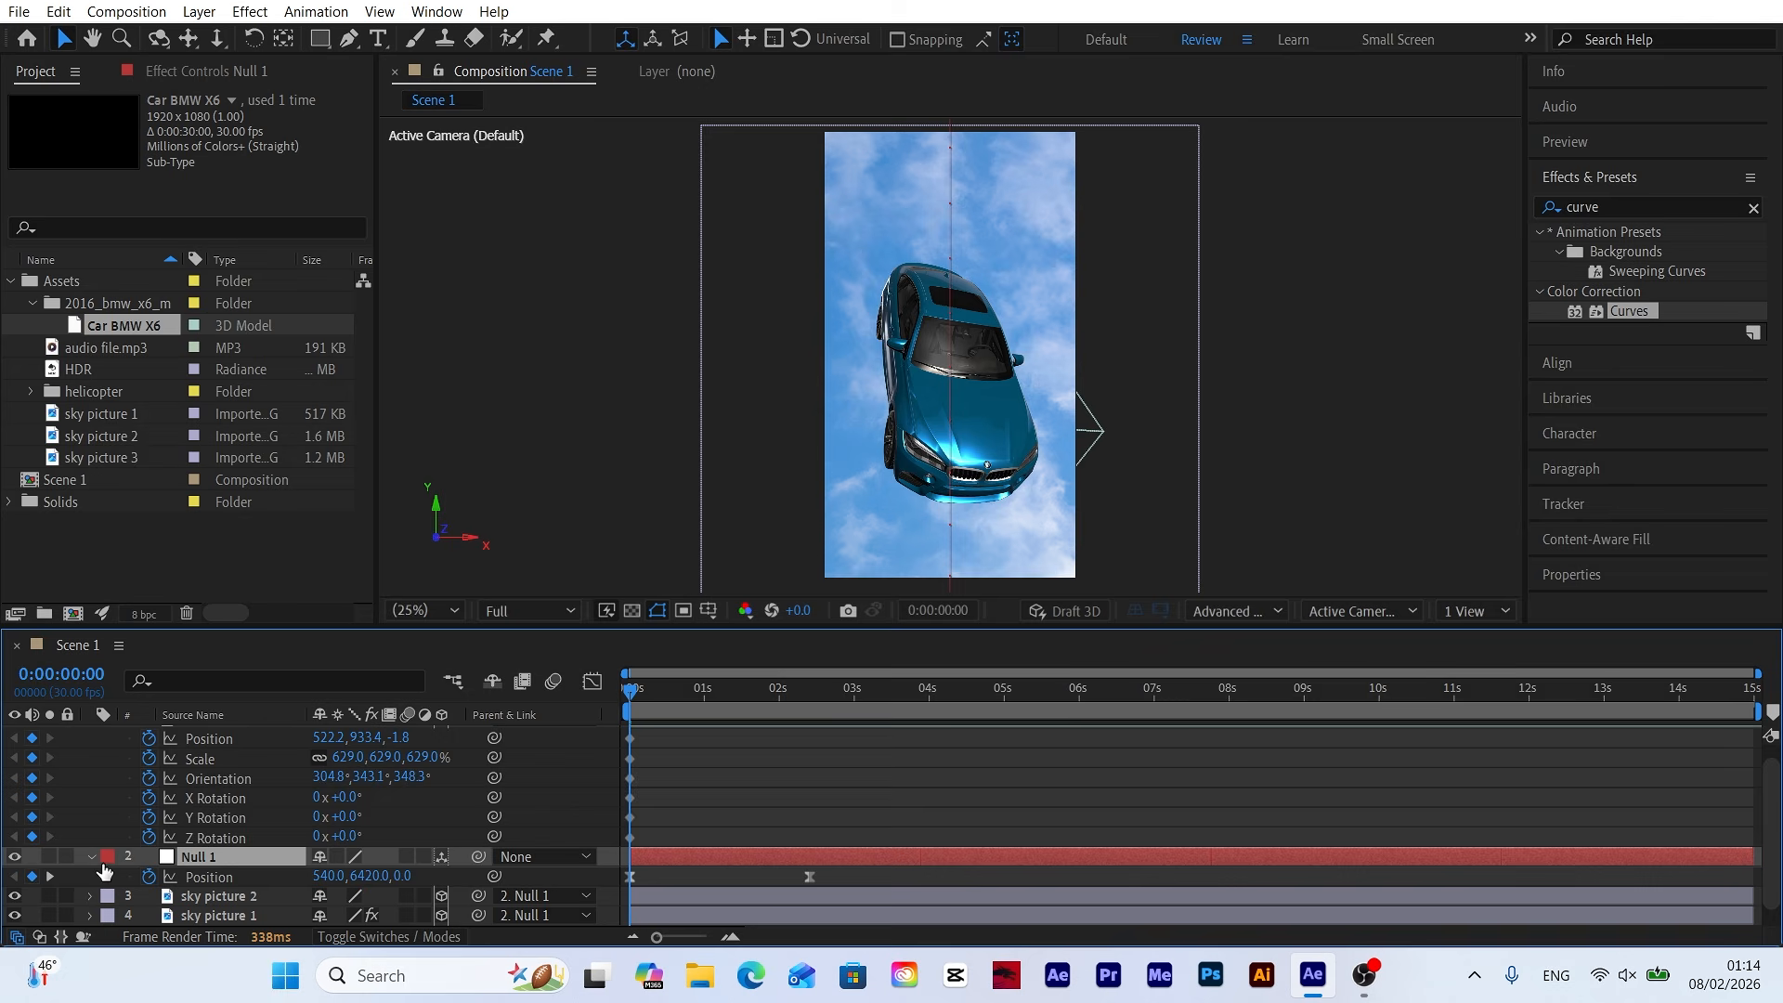
click(51, 877)
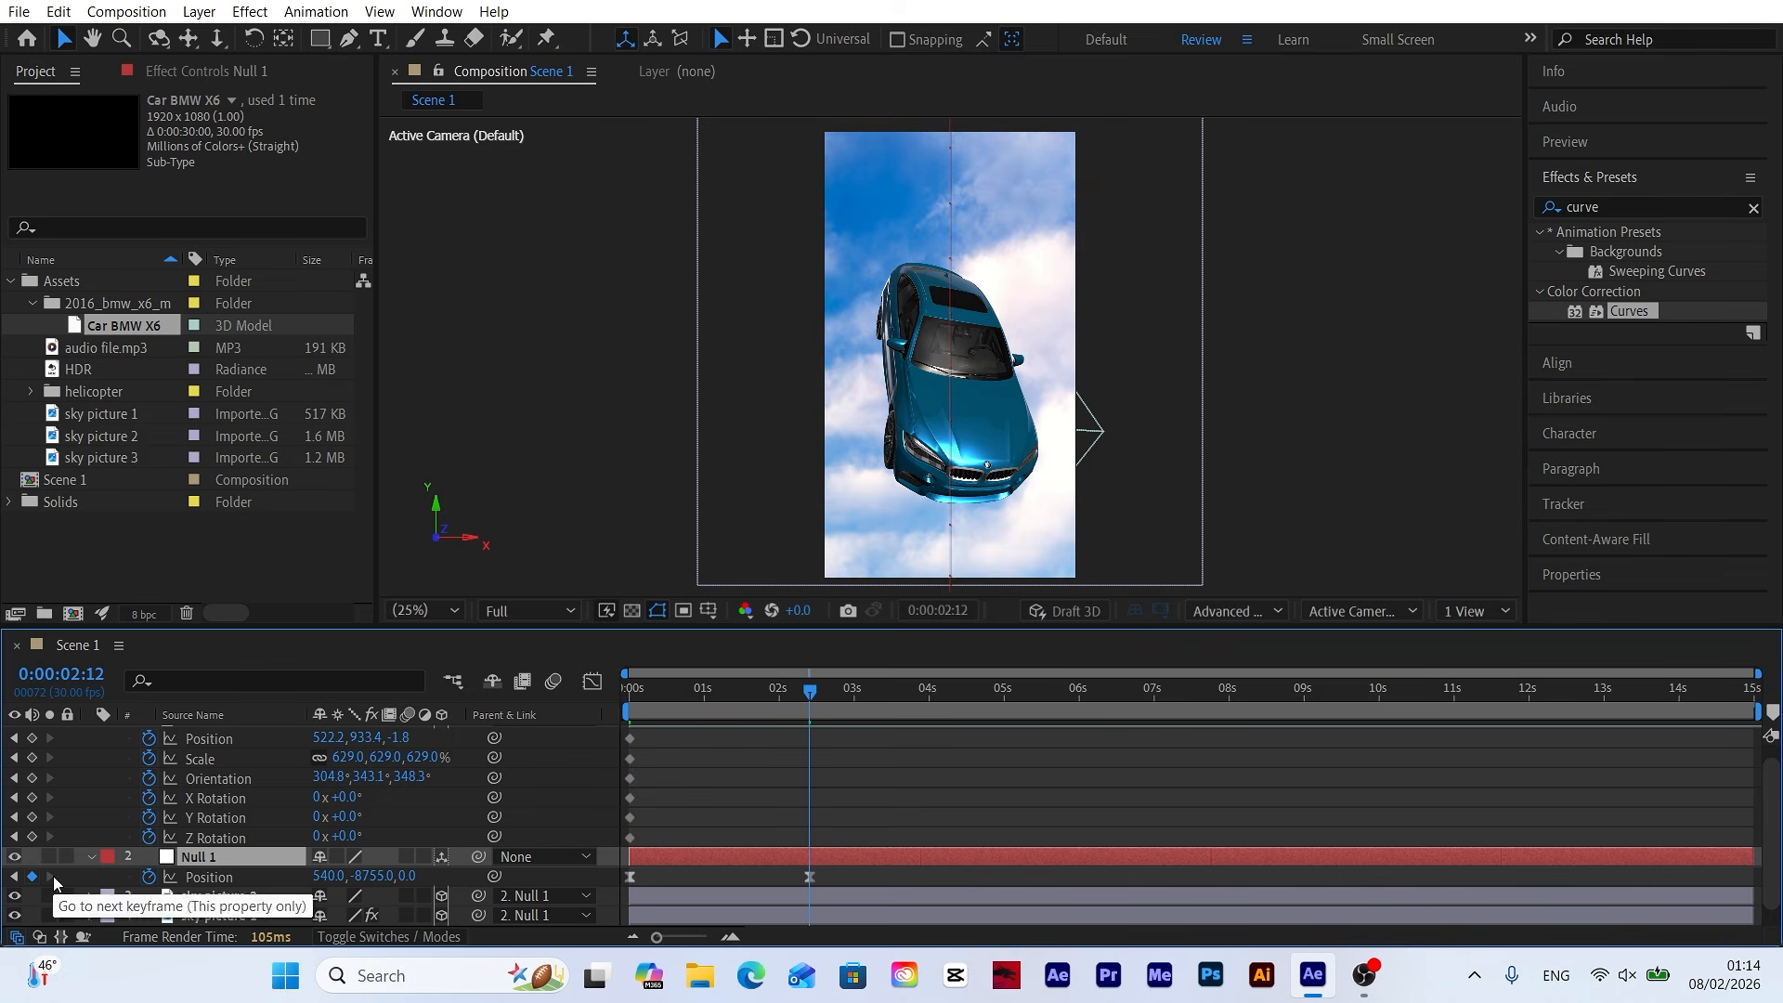
scroll(76, 784, up, 1)
drag(31, 755, 30, 862)
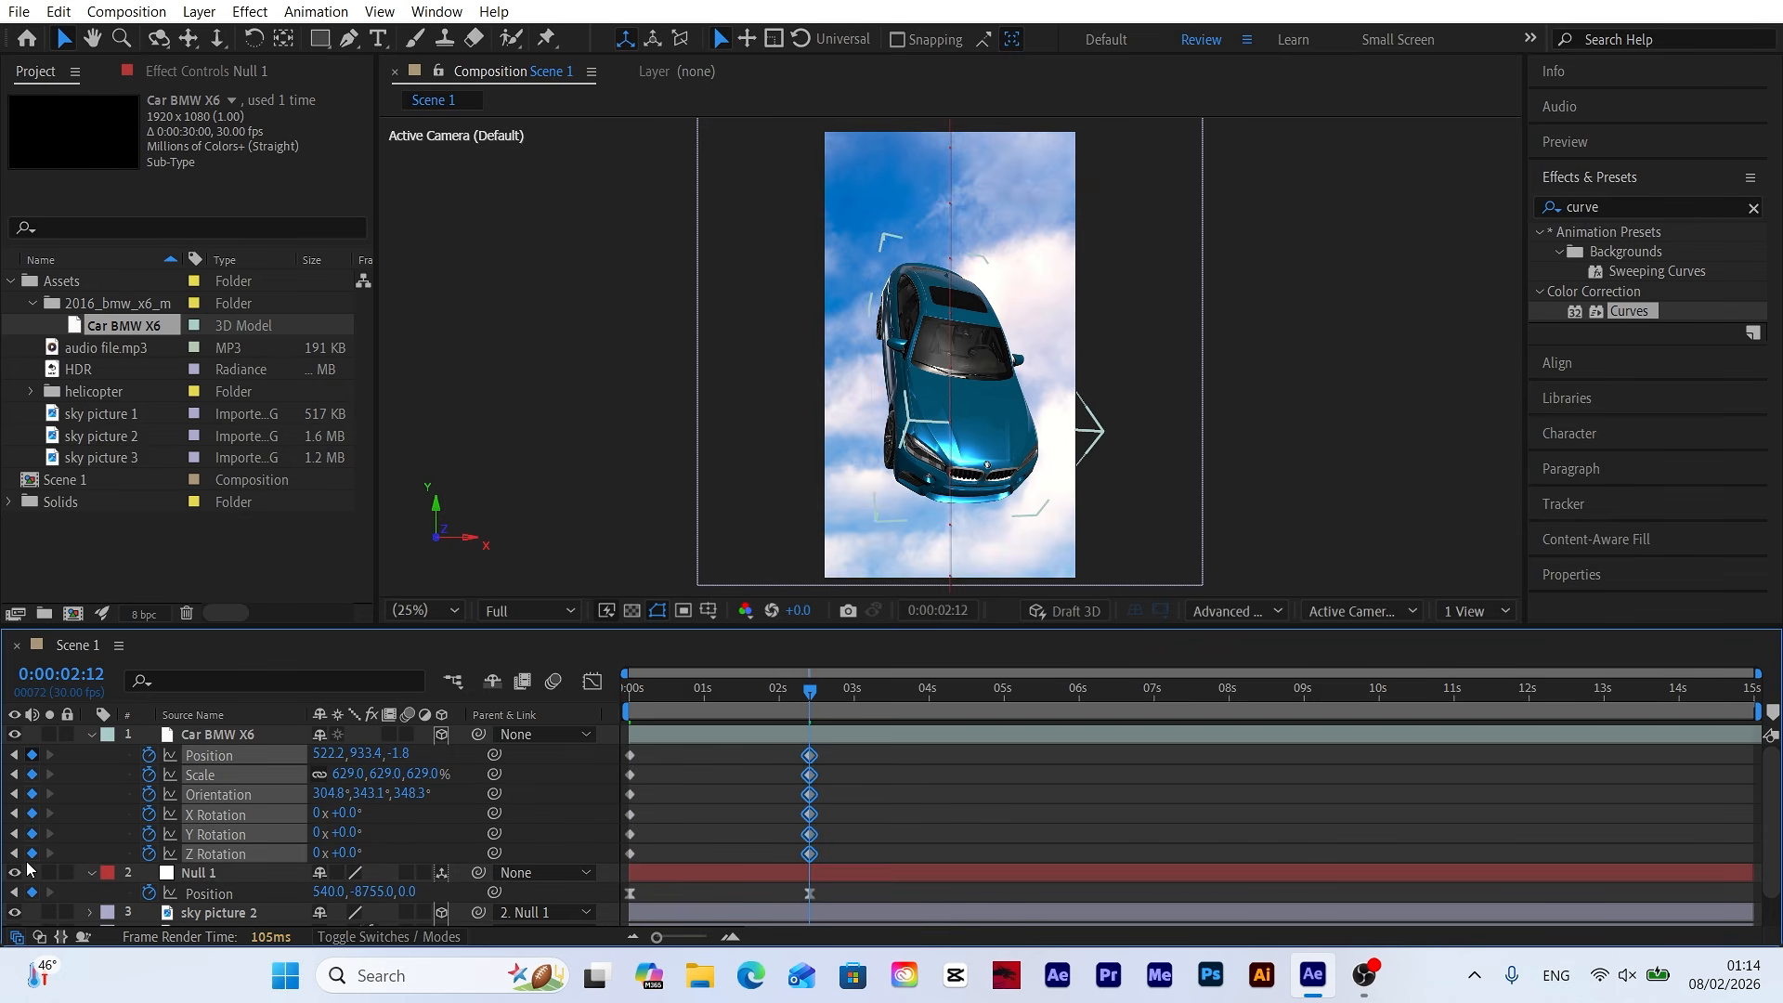
At 0:00:00:00, scale the car down to 81% and move it to the frame's upper edge at about 552.2, 83.4, -1.8.
key(Home)
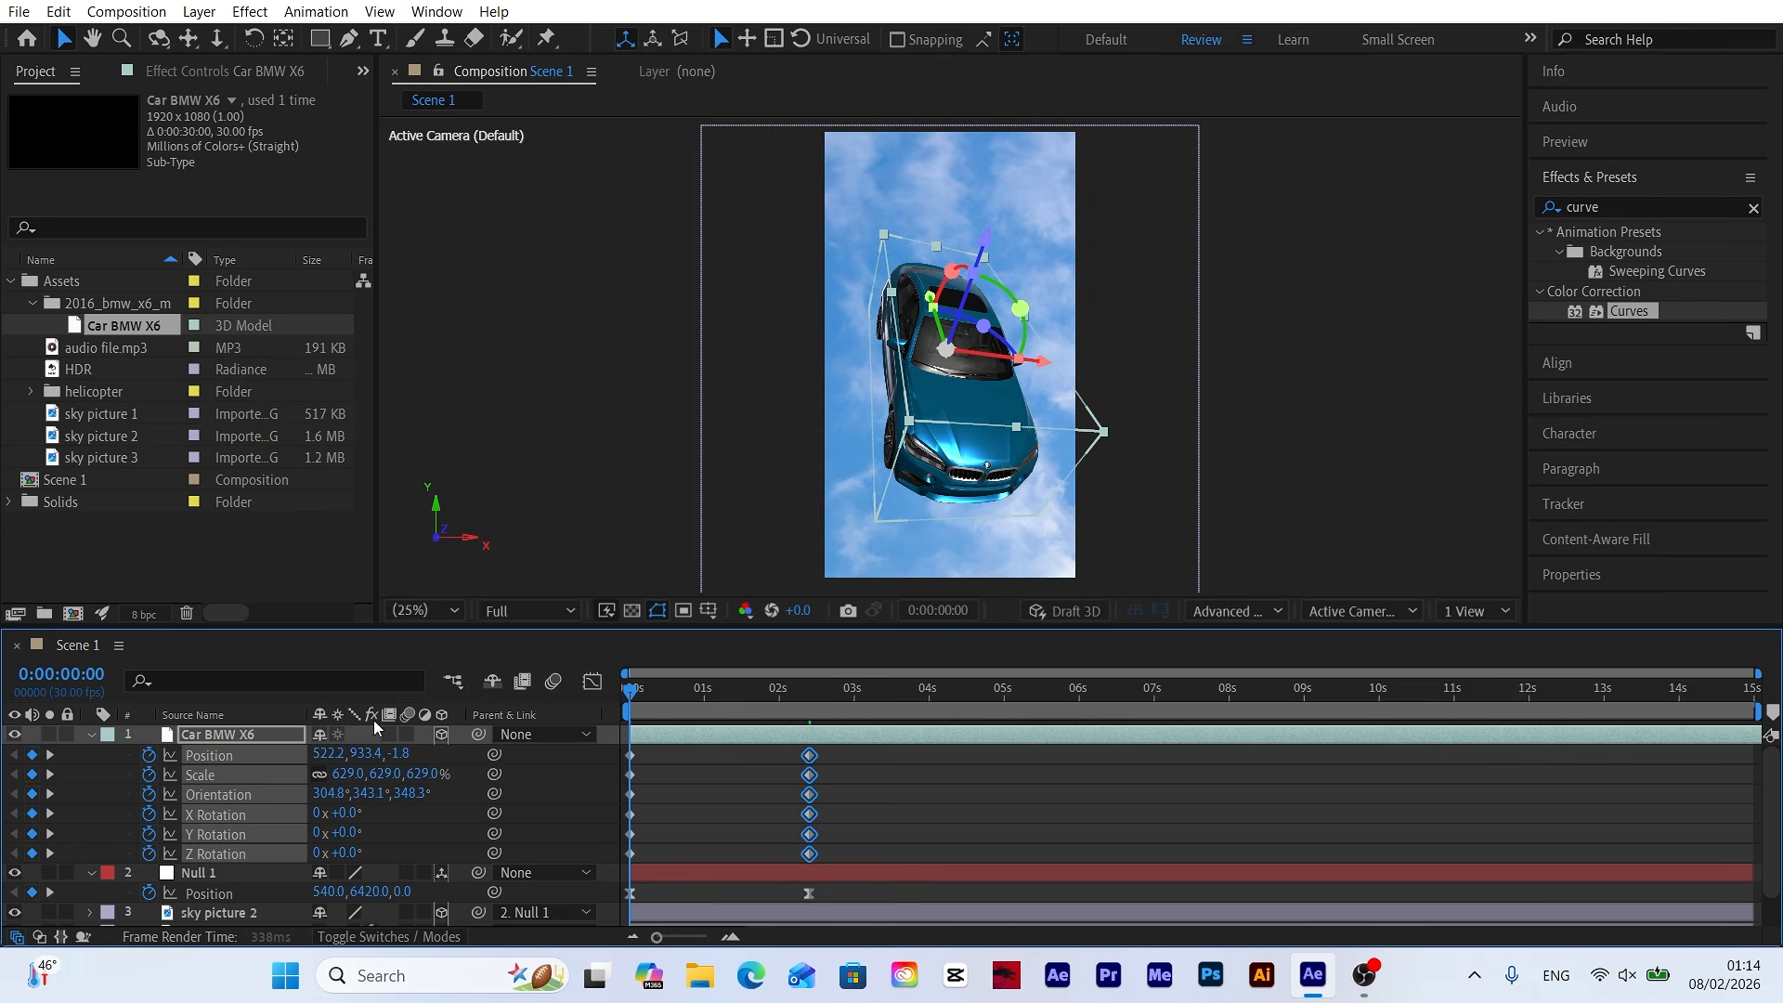
click(572, 794)
drag(349, 775, 23, 836)
scroll(960, 487, up, 2)
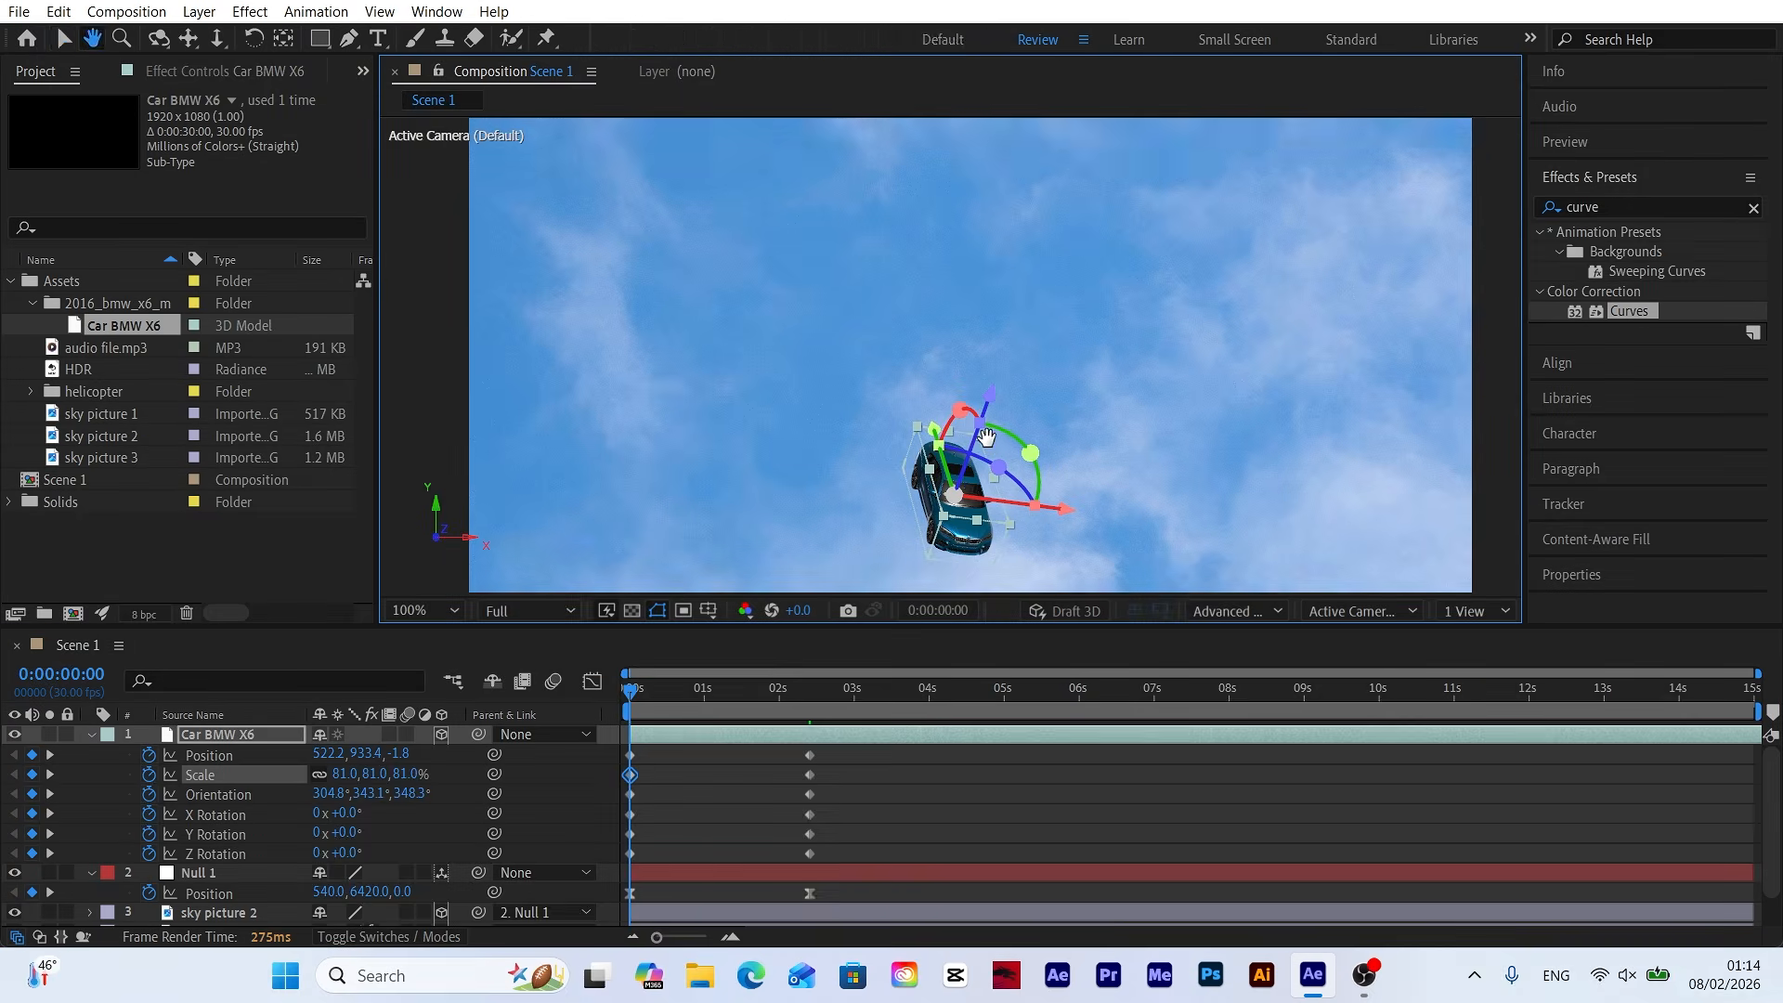
drag(945, 483, 964, 318)
click(572, 756)
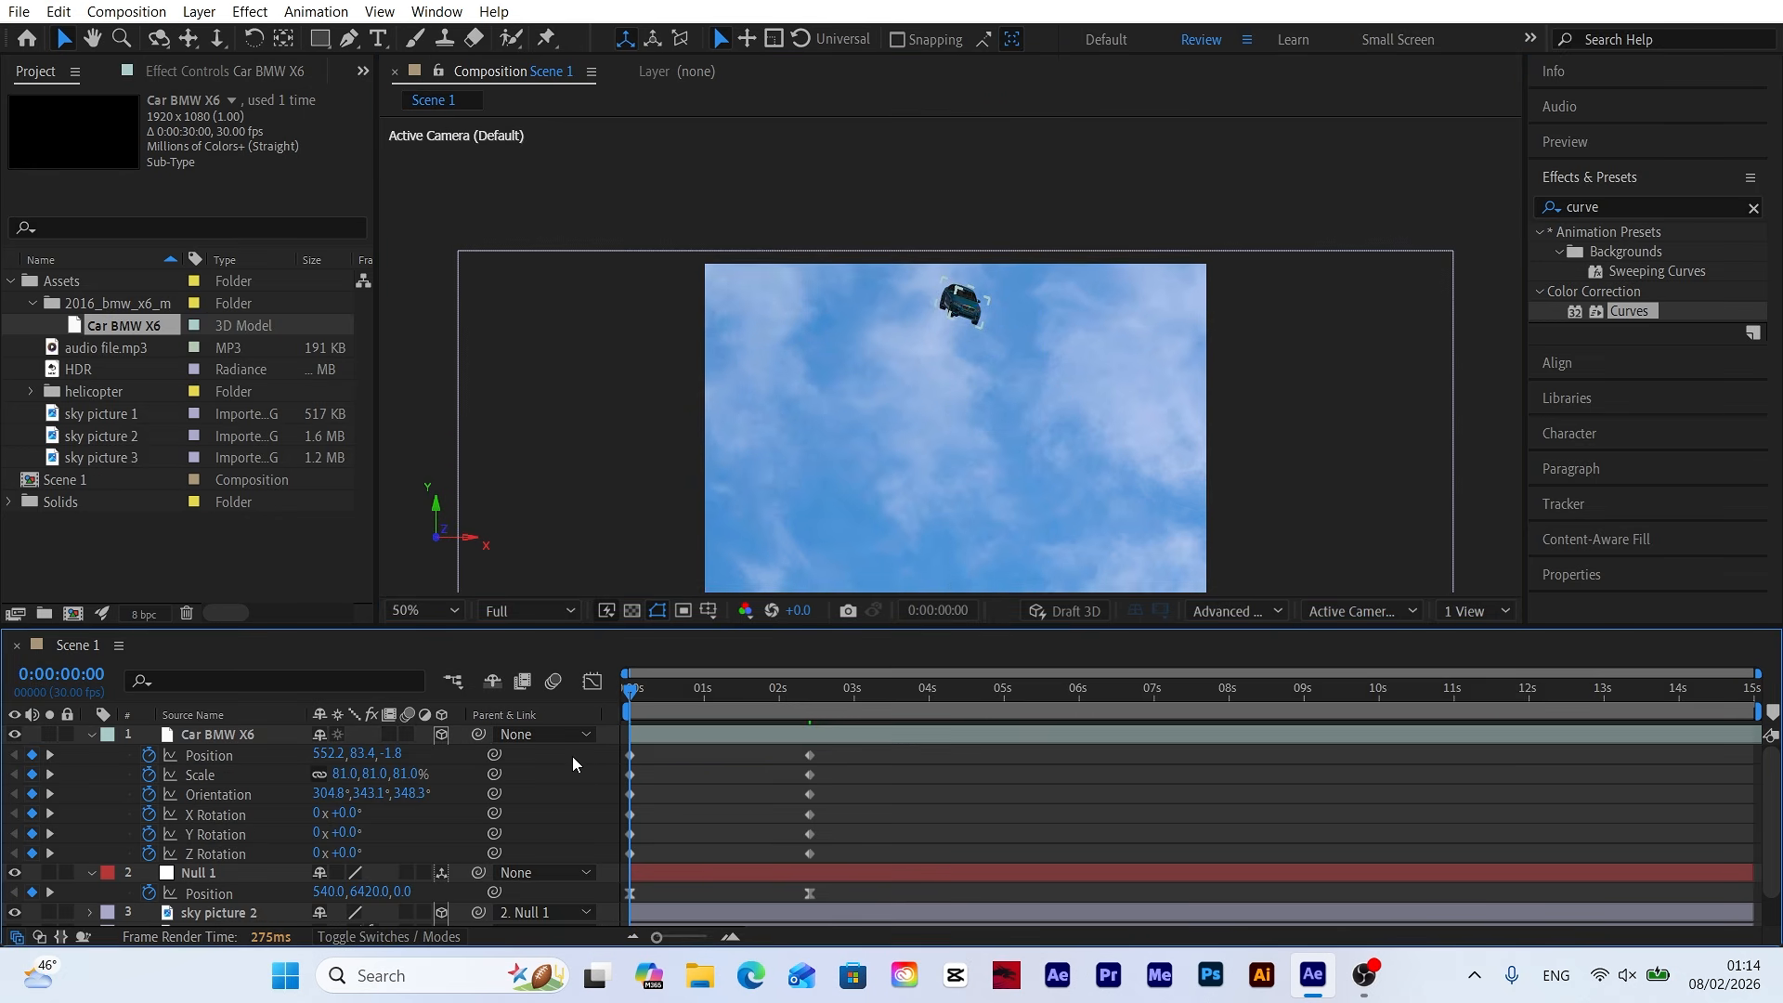
Set the car's X, Y and Z Rotation to 35°, 90° and 118° at 0:00:00:00, and its Y Rotation to -1 revolution at 0:00:02:12.
drag(345, 813, 420, 833)
mouse_move(353, 853)
mouse_down()
mouse_move(468, 852)
mouse_move(347, 824)
mouse_up()
click(51, 853)
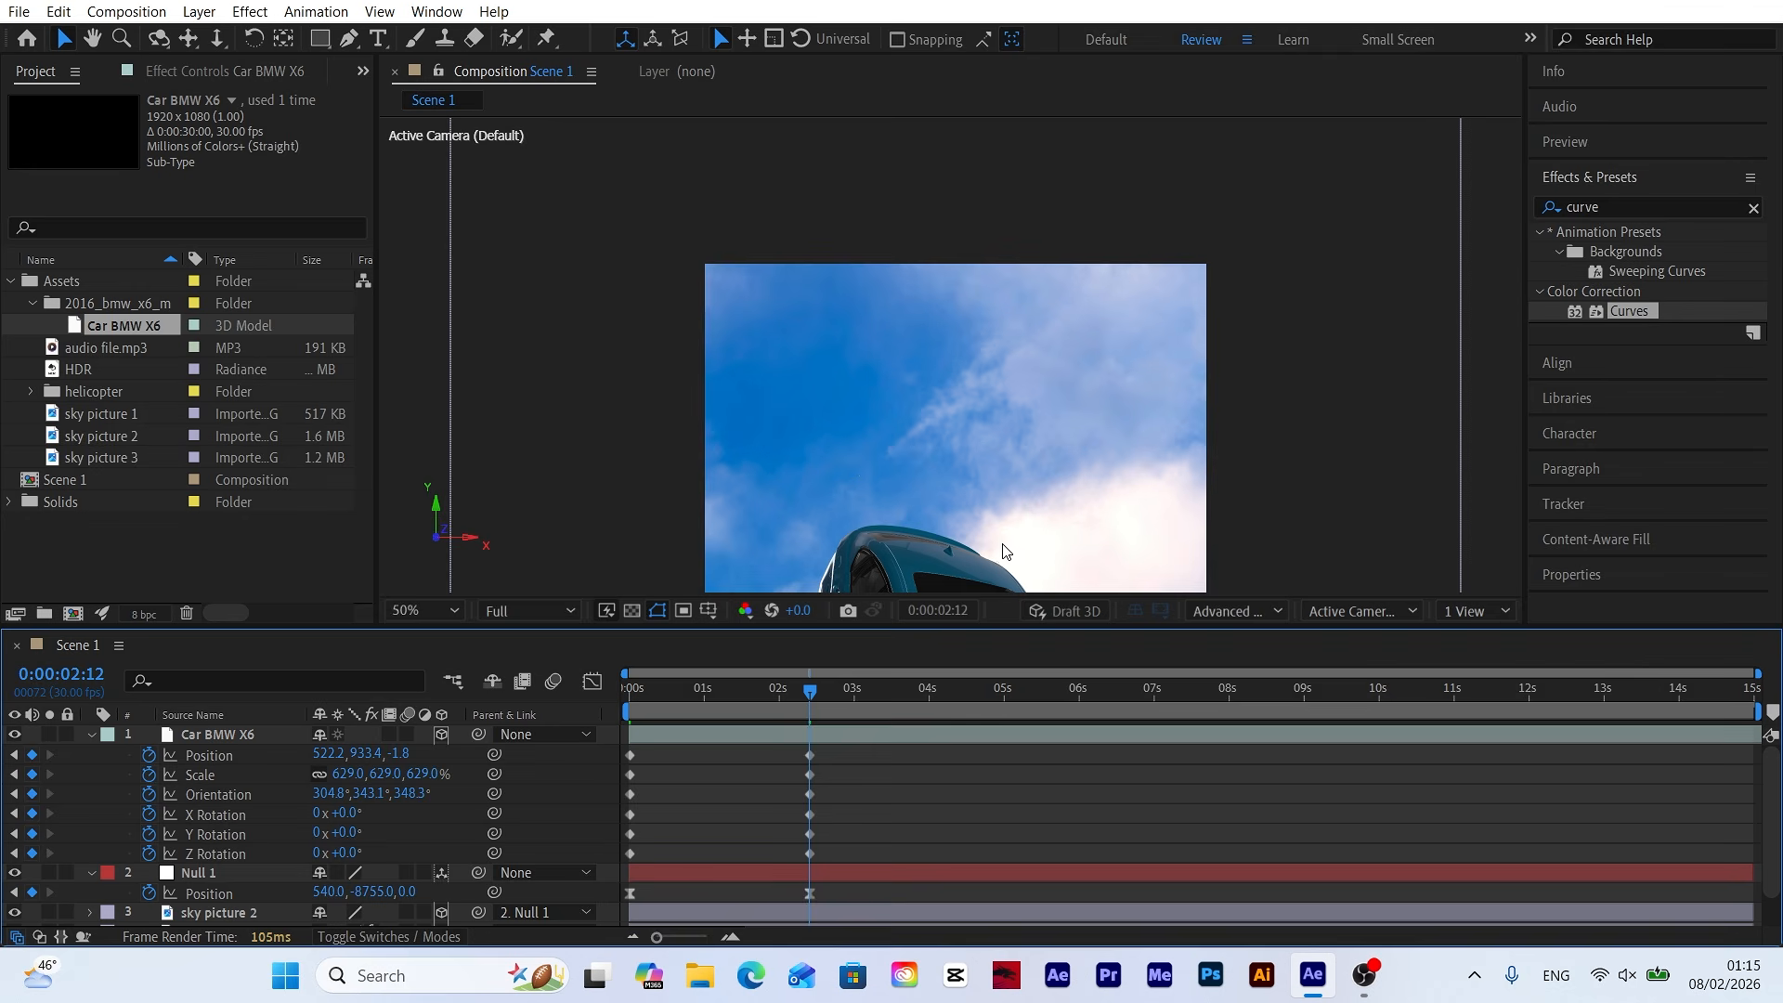
scroll(1003, 552, down, 2)
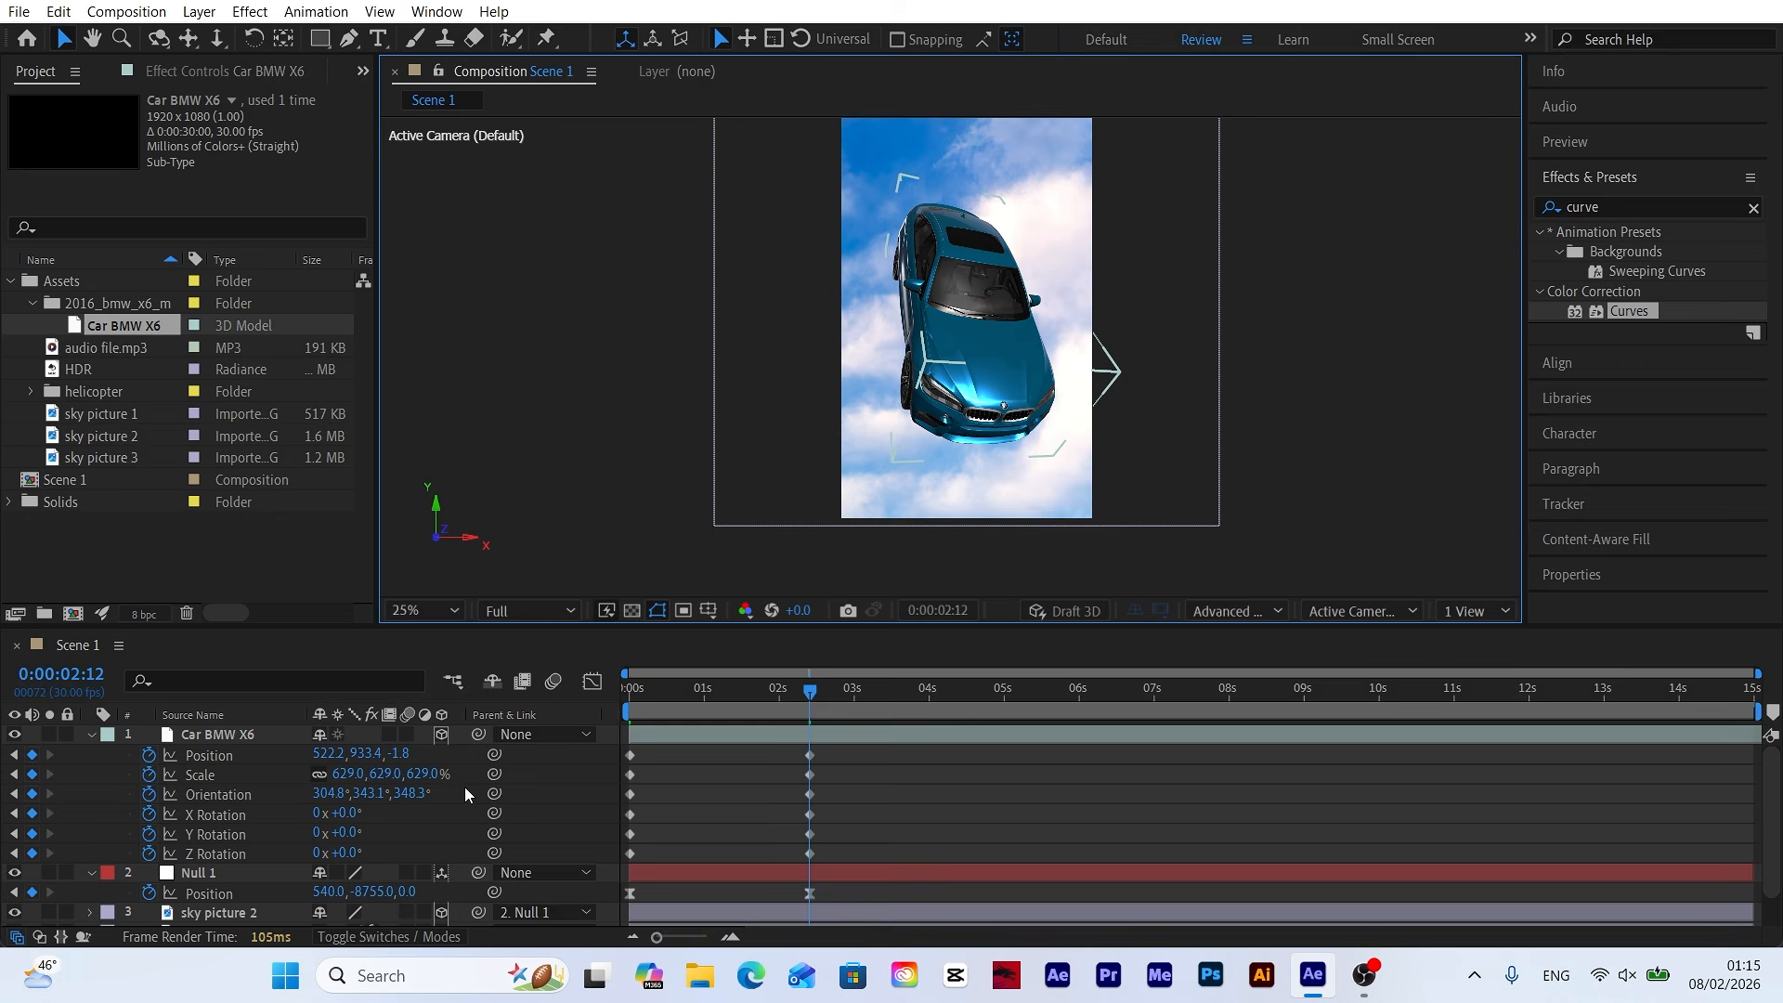
text(-1)
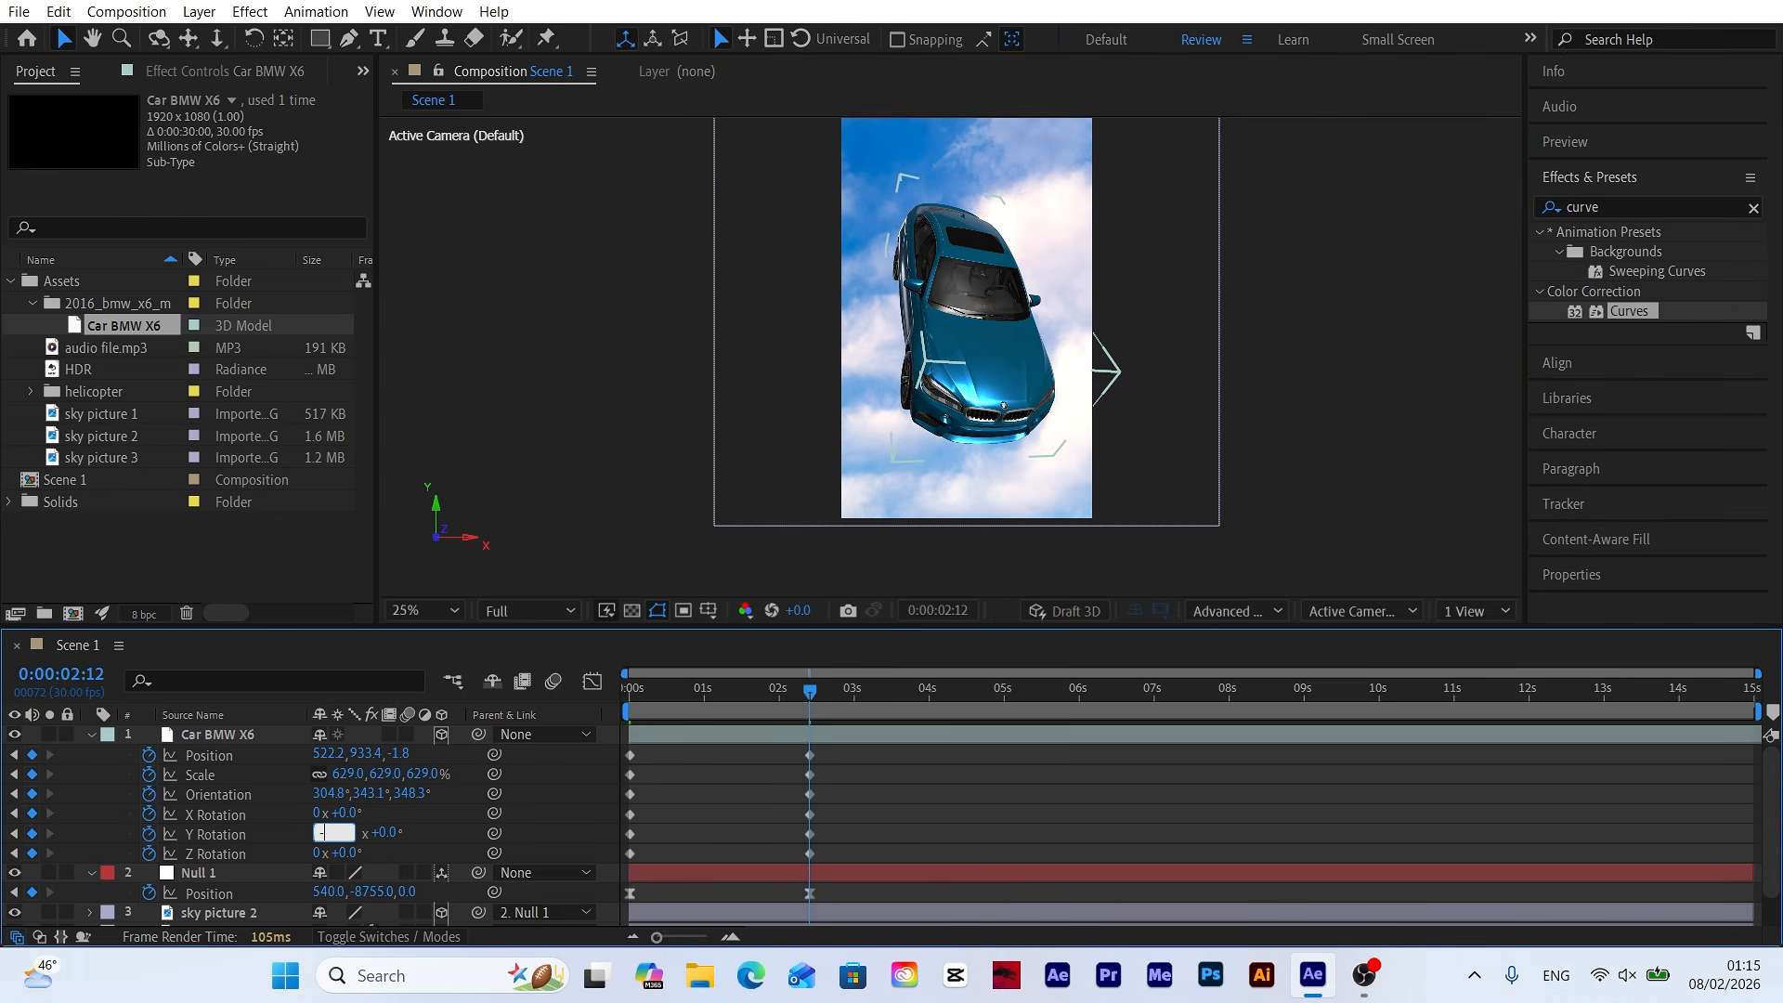
key(Return)
Fit the whole composition in the viewer and play the car's animation from the first frame.
drag(809, 698, 574, 735)
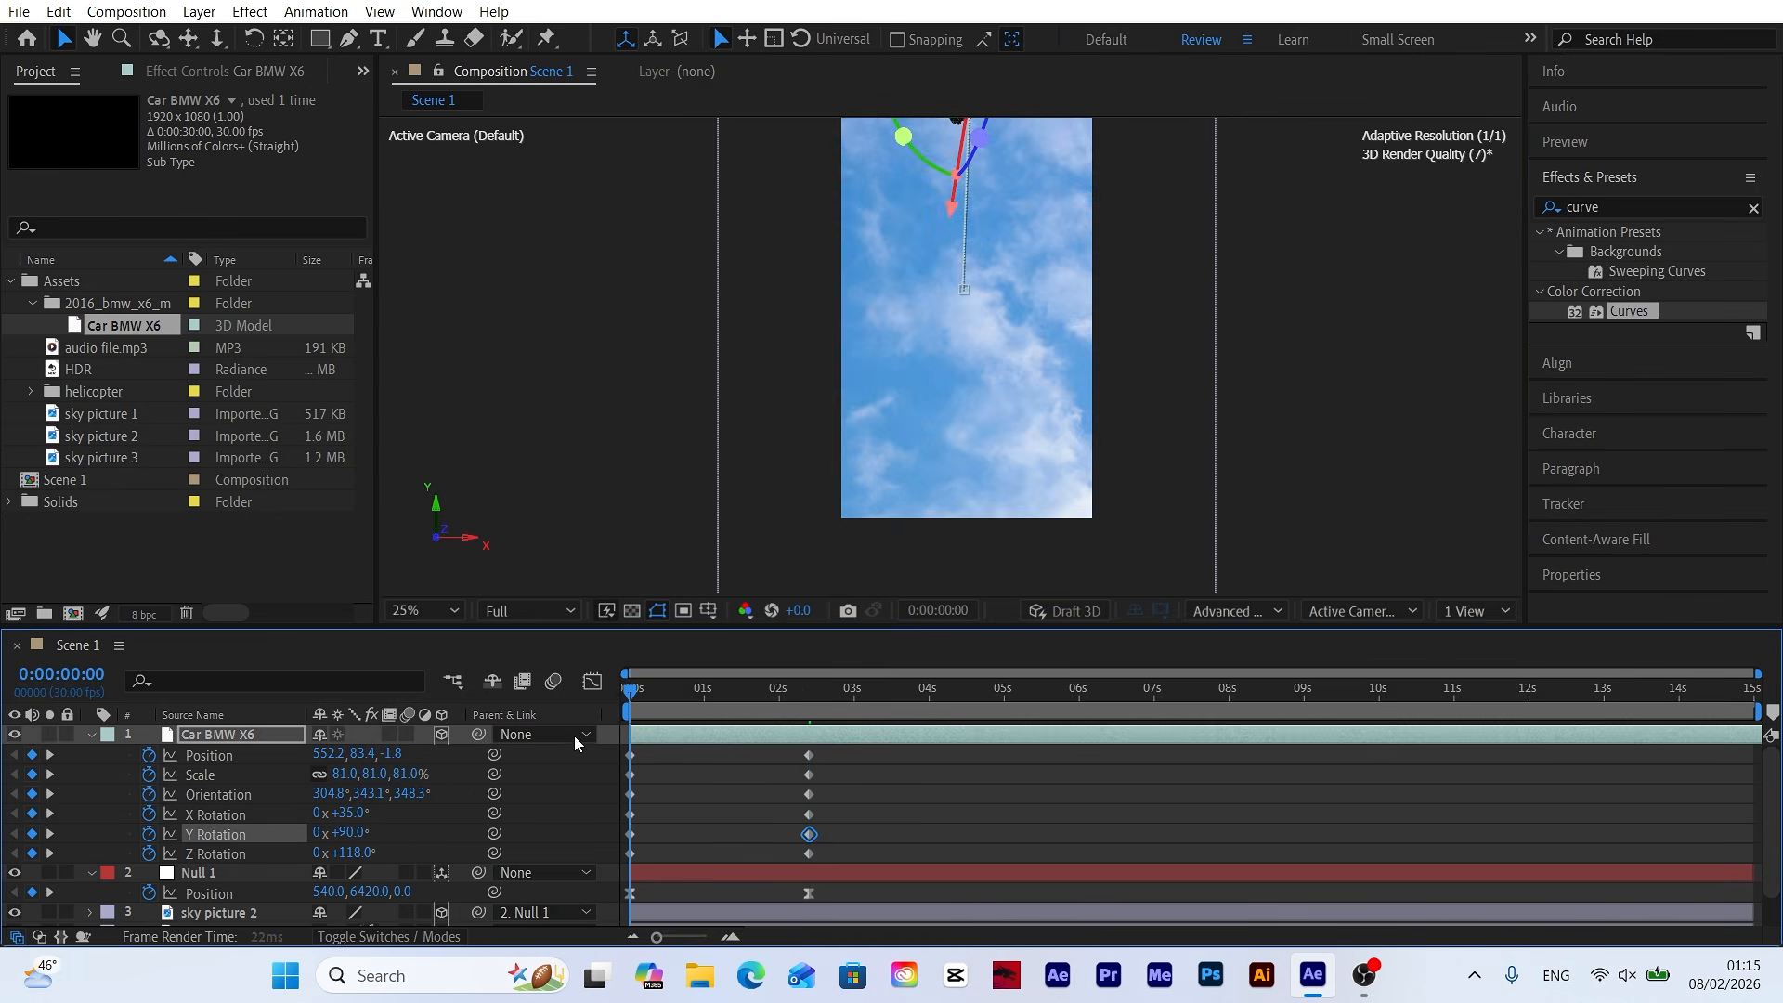
click(423, 610)
click(451, 257)
click(556, 800)
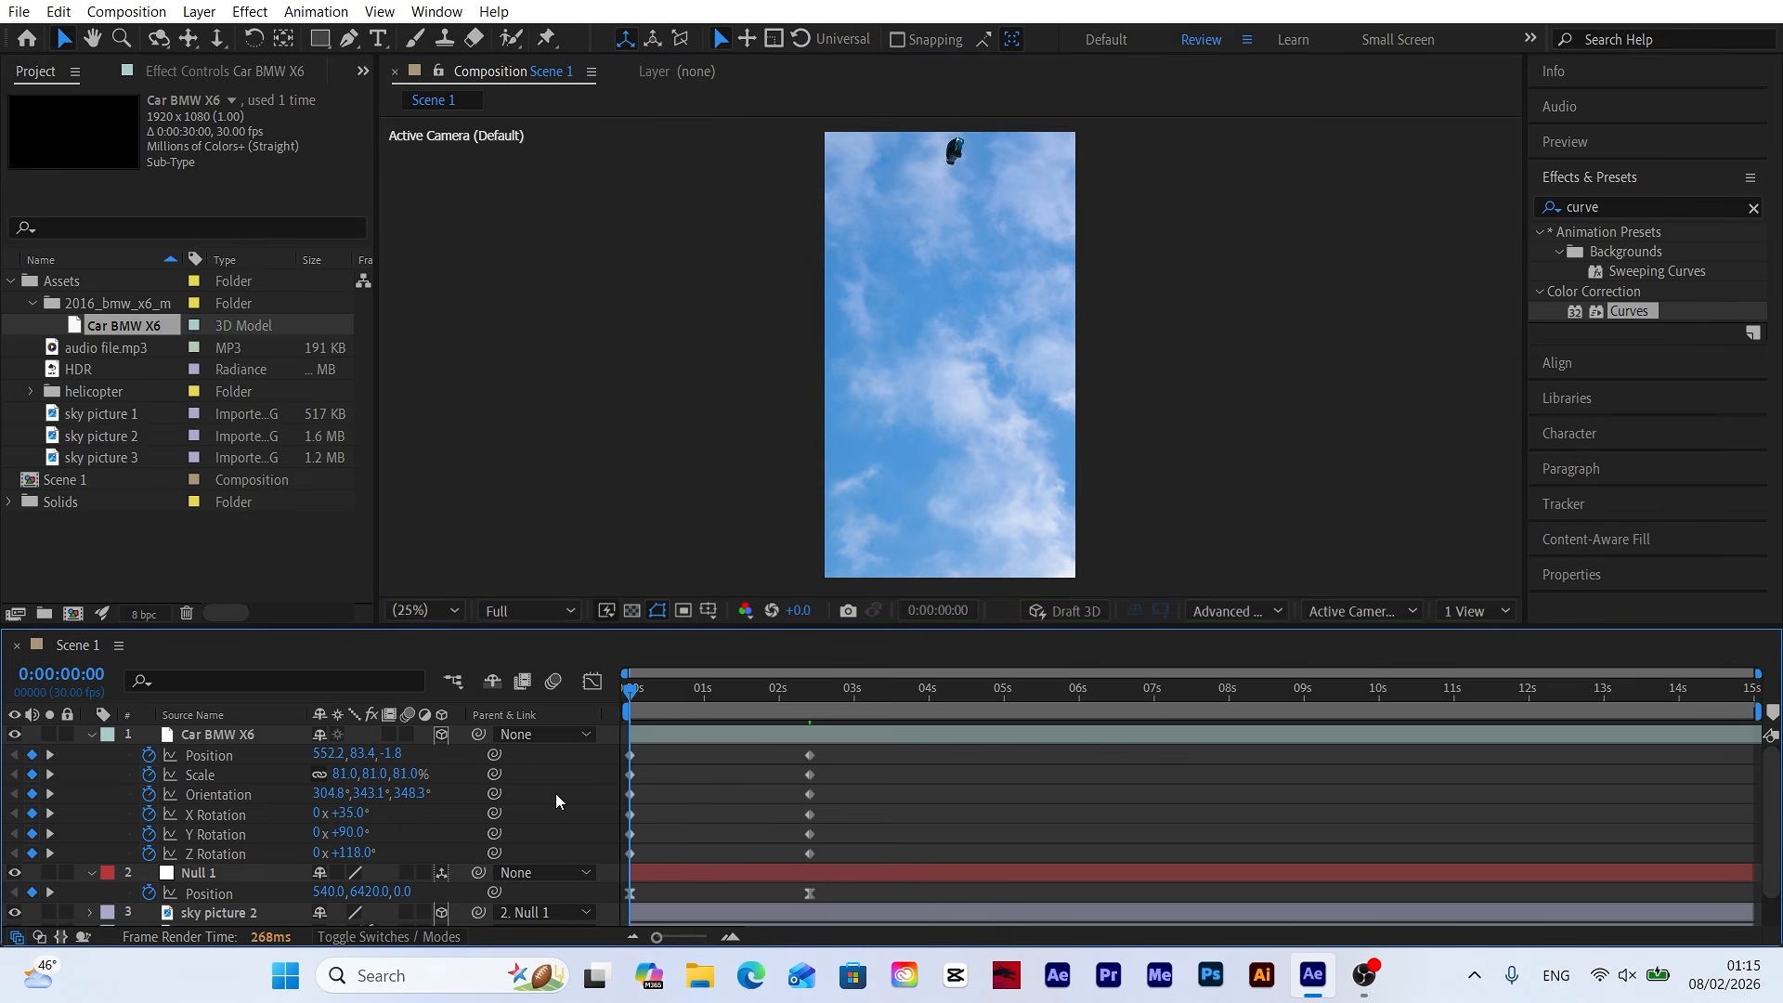
key(space)
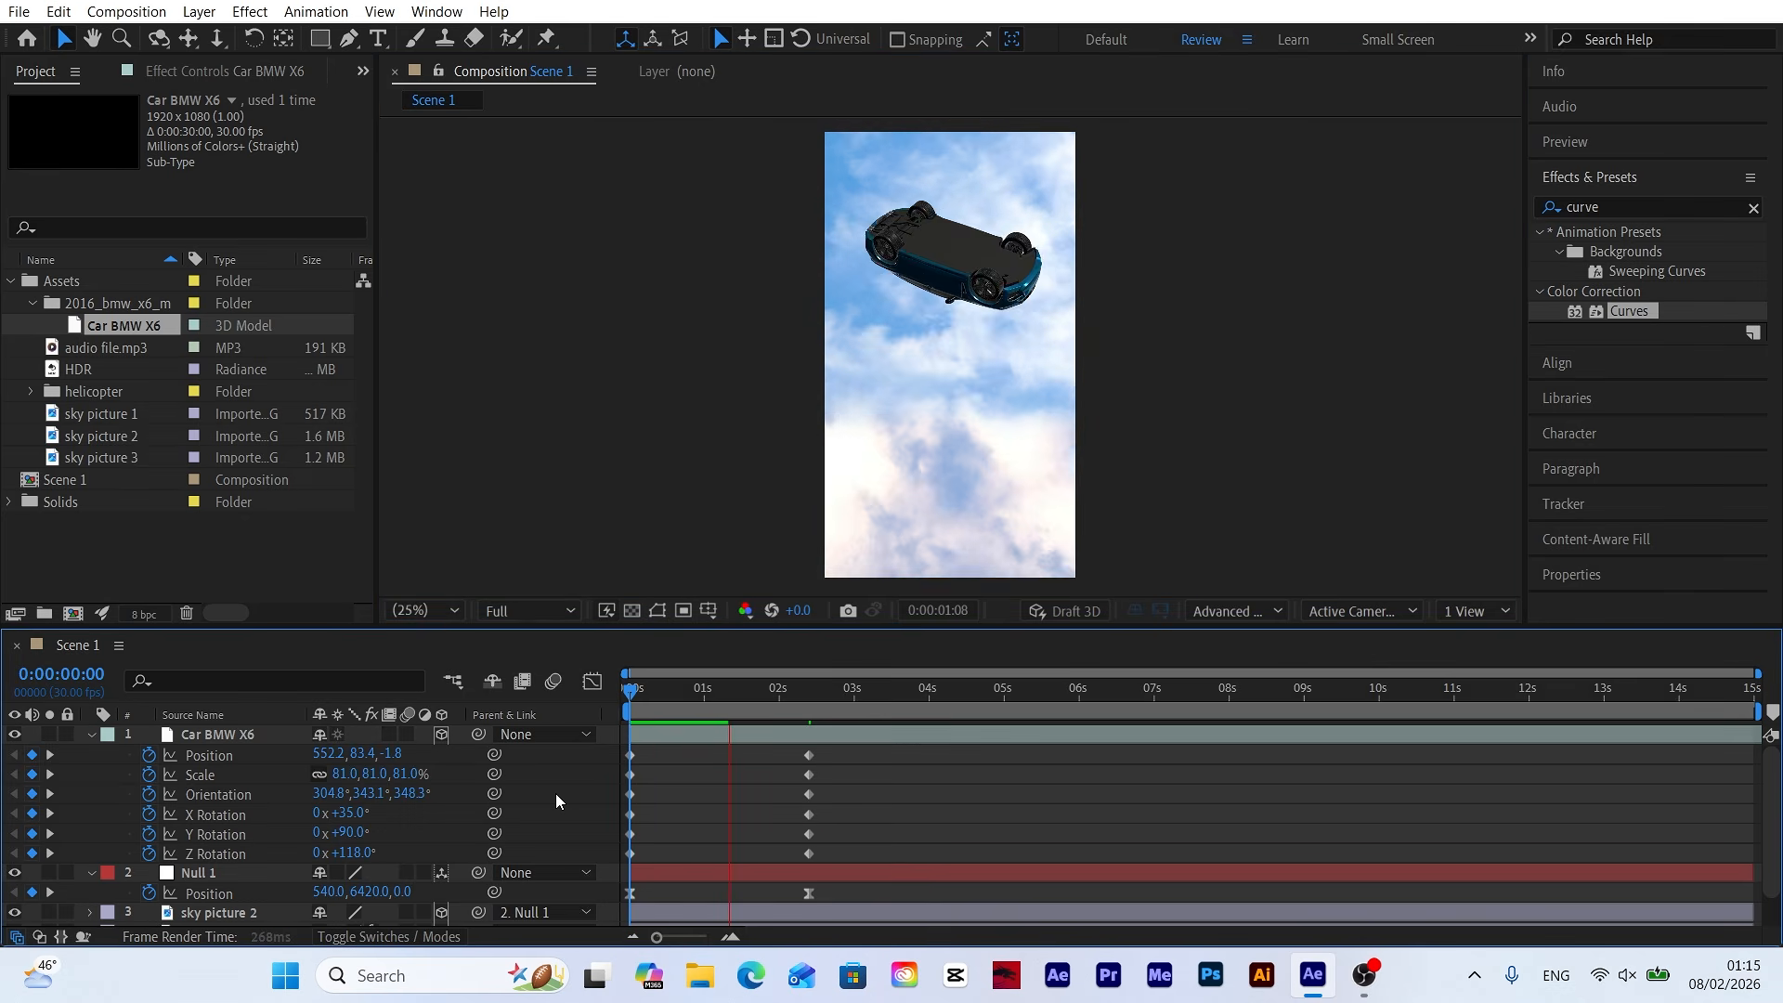
key(space)
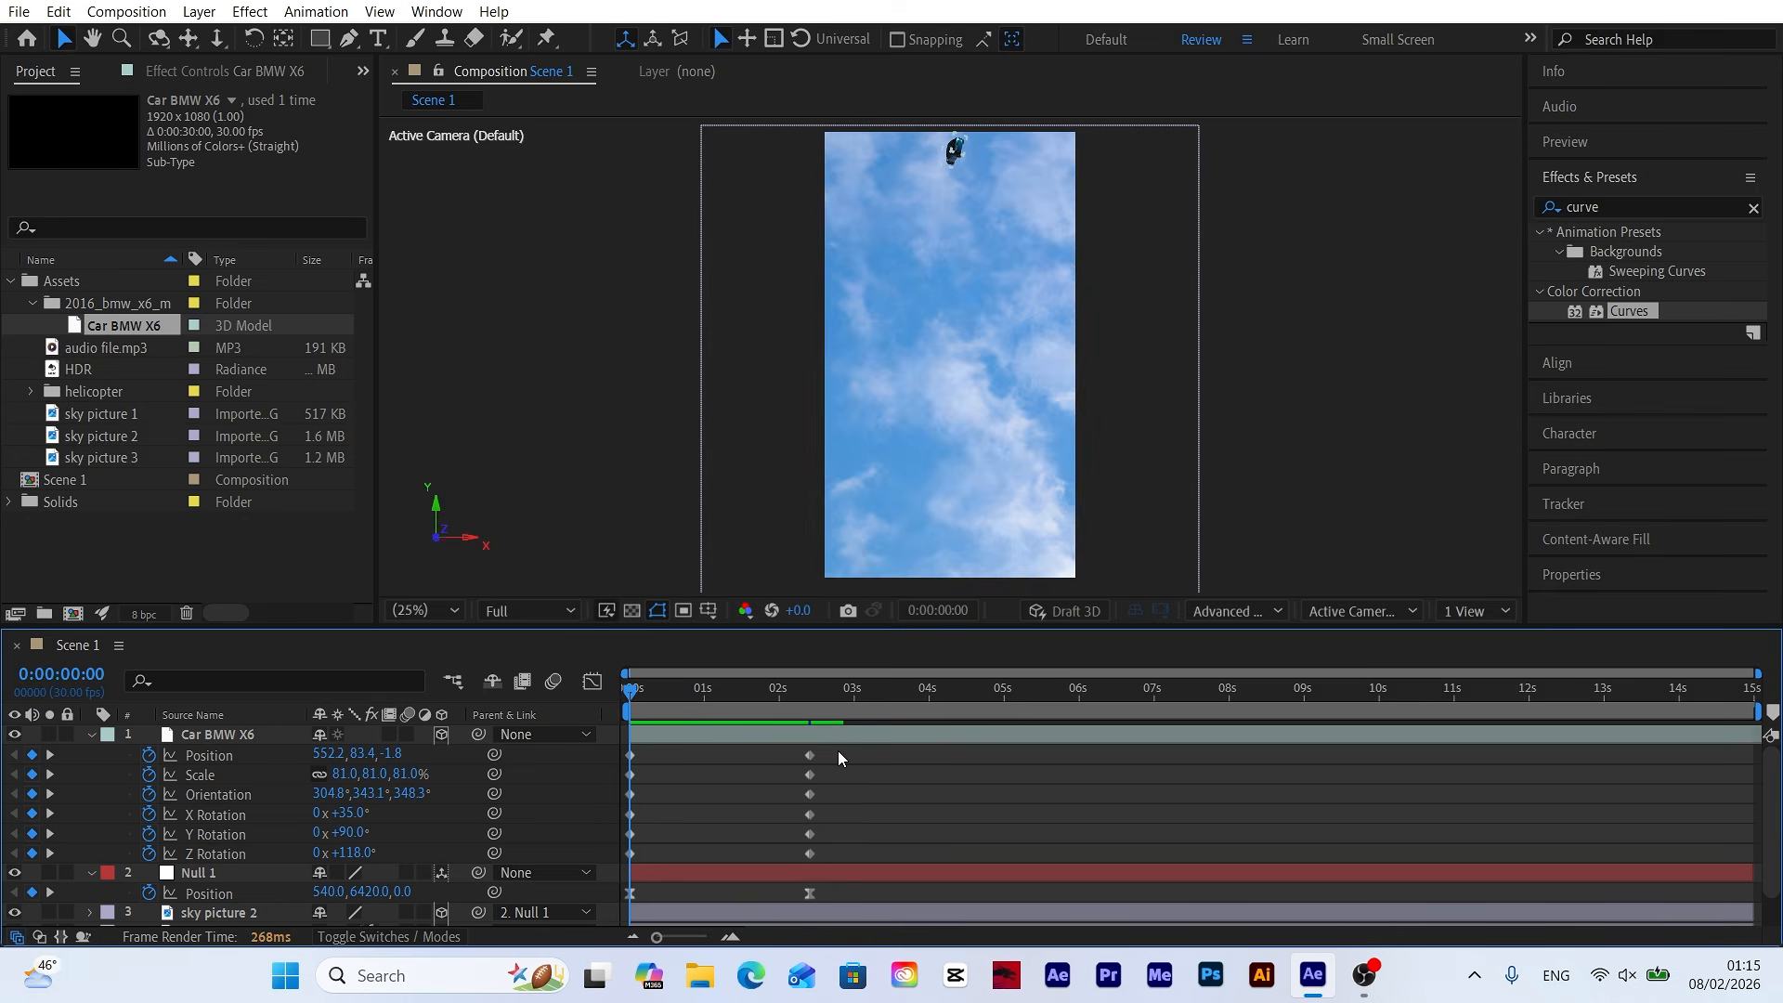
Apply Easy Ease to all of the car's transform keyframes.
drag(836, 741, 644, 860)
right_click(808, 853)
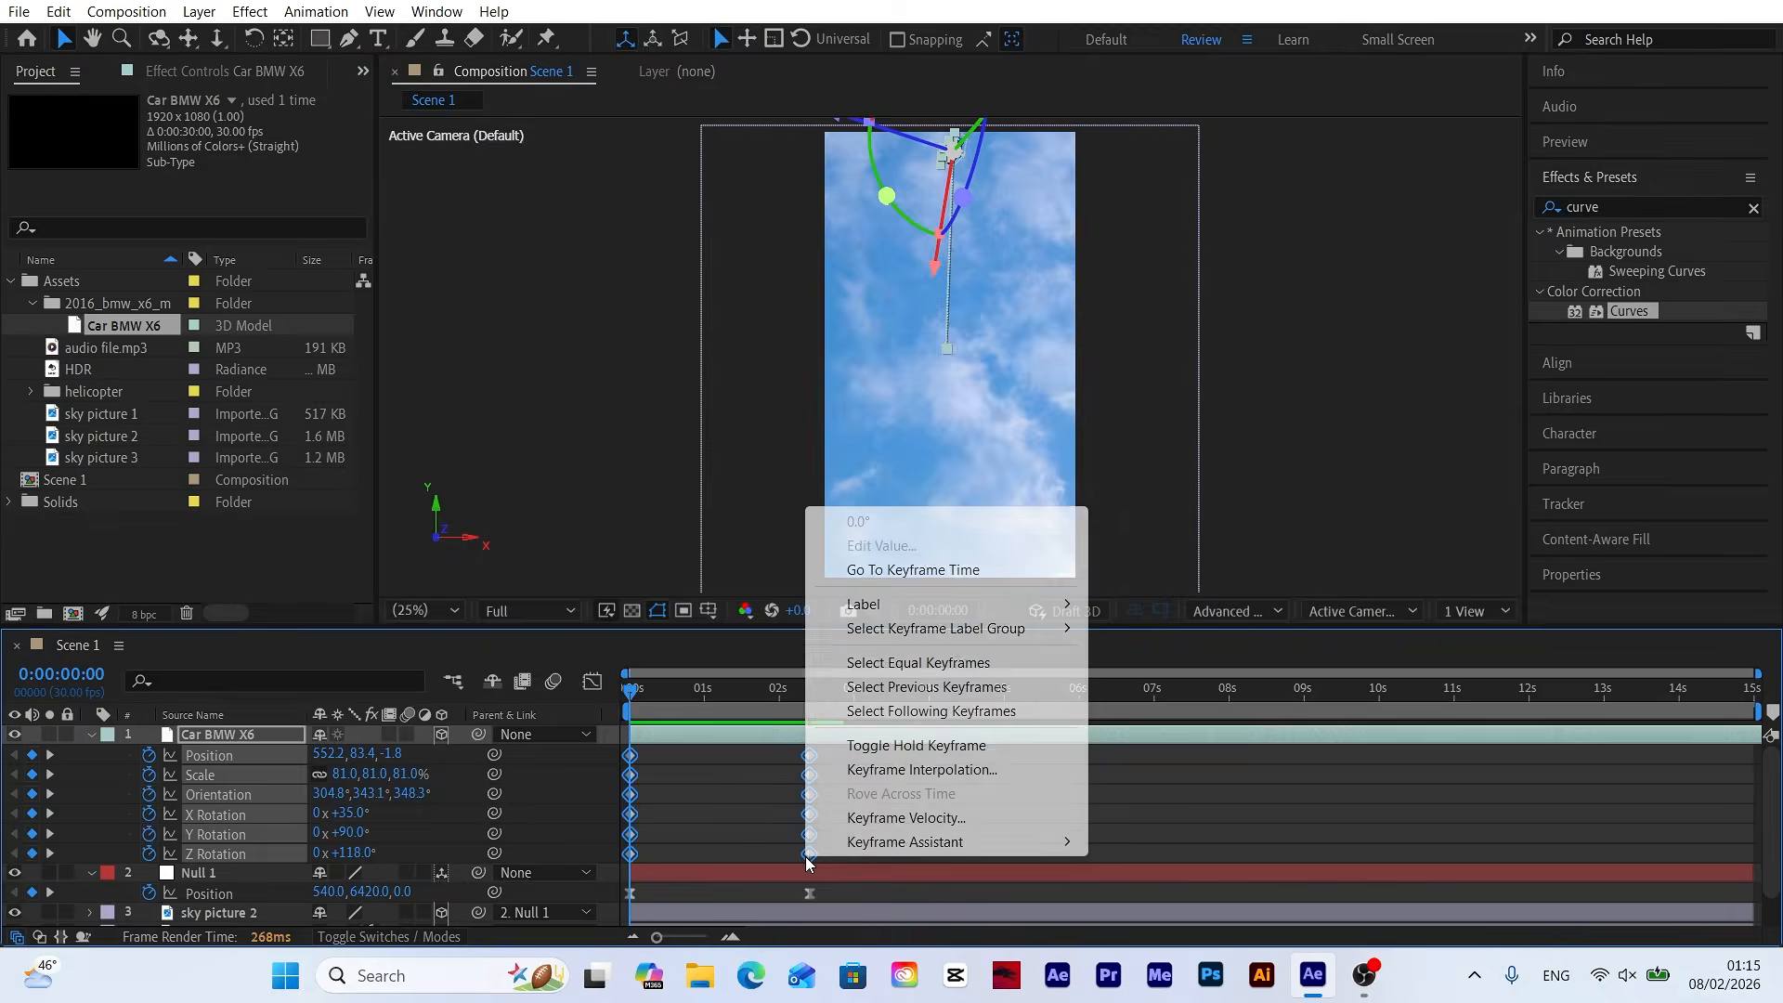
mouse_move(828, 850)
click(1166, 697)
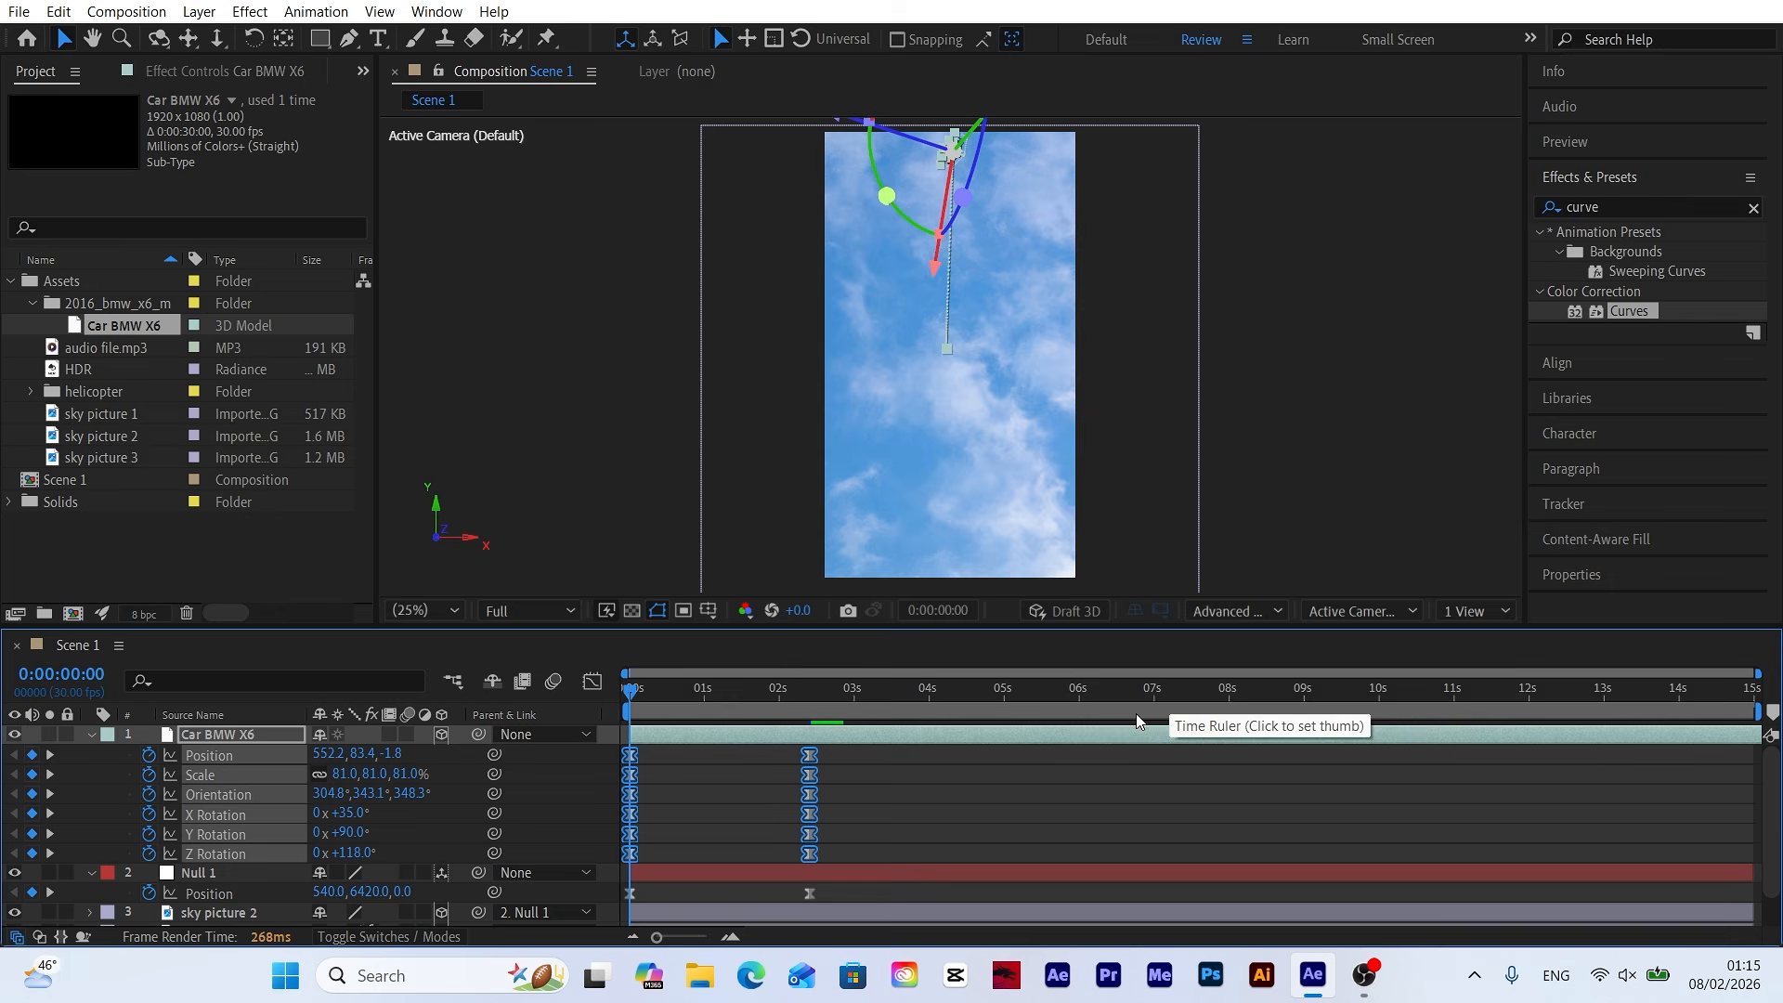
Reduce the incoming influence of the car's keyframes at 0:00:02:12 to about 0.01% in the speed graph and preview the motion.
click(592, 682)
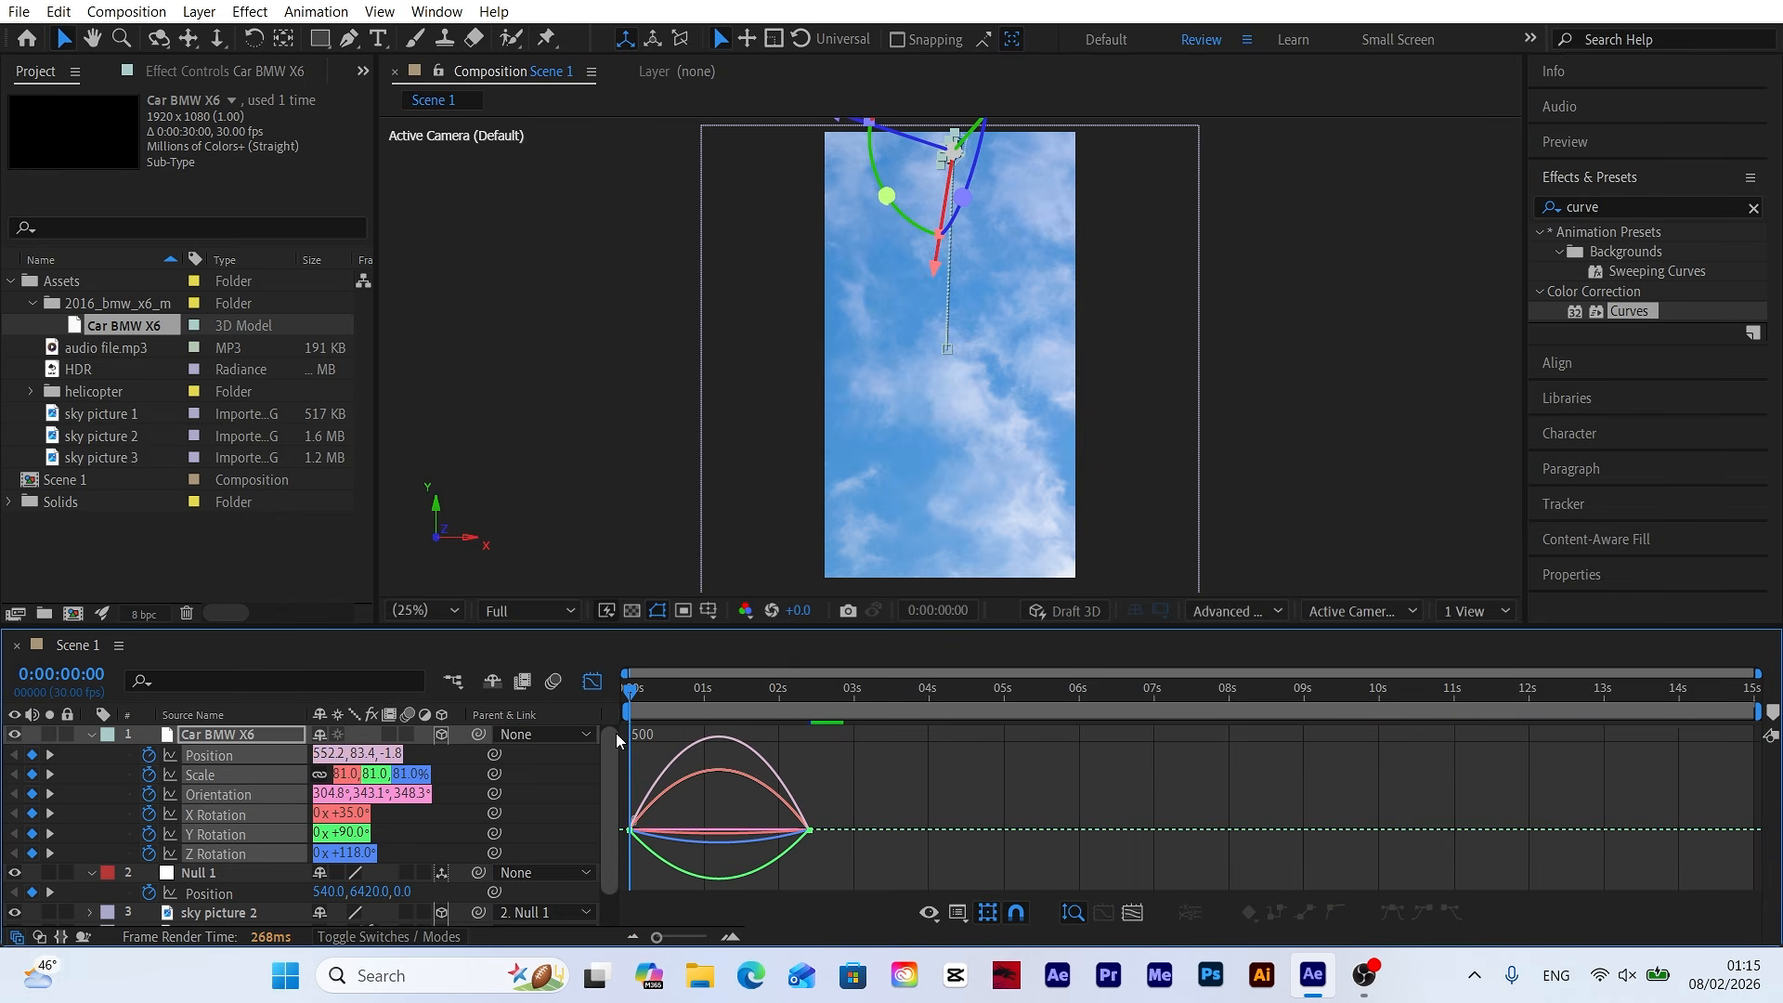
drag(659, 941, 673, 946)
mouse_move(907, 811)
mouse_down()
mouse_move(774, 869)
mouse_move(856, 832)
mouse_move(922, 829)
mouse_up()
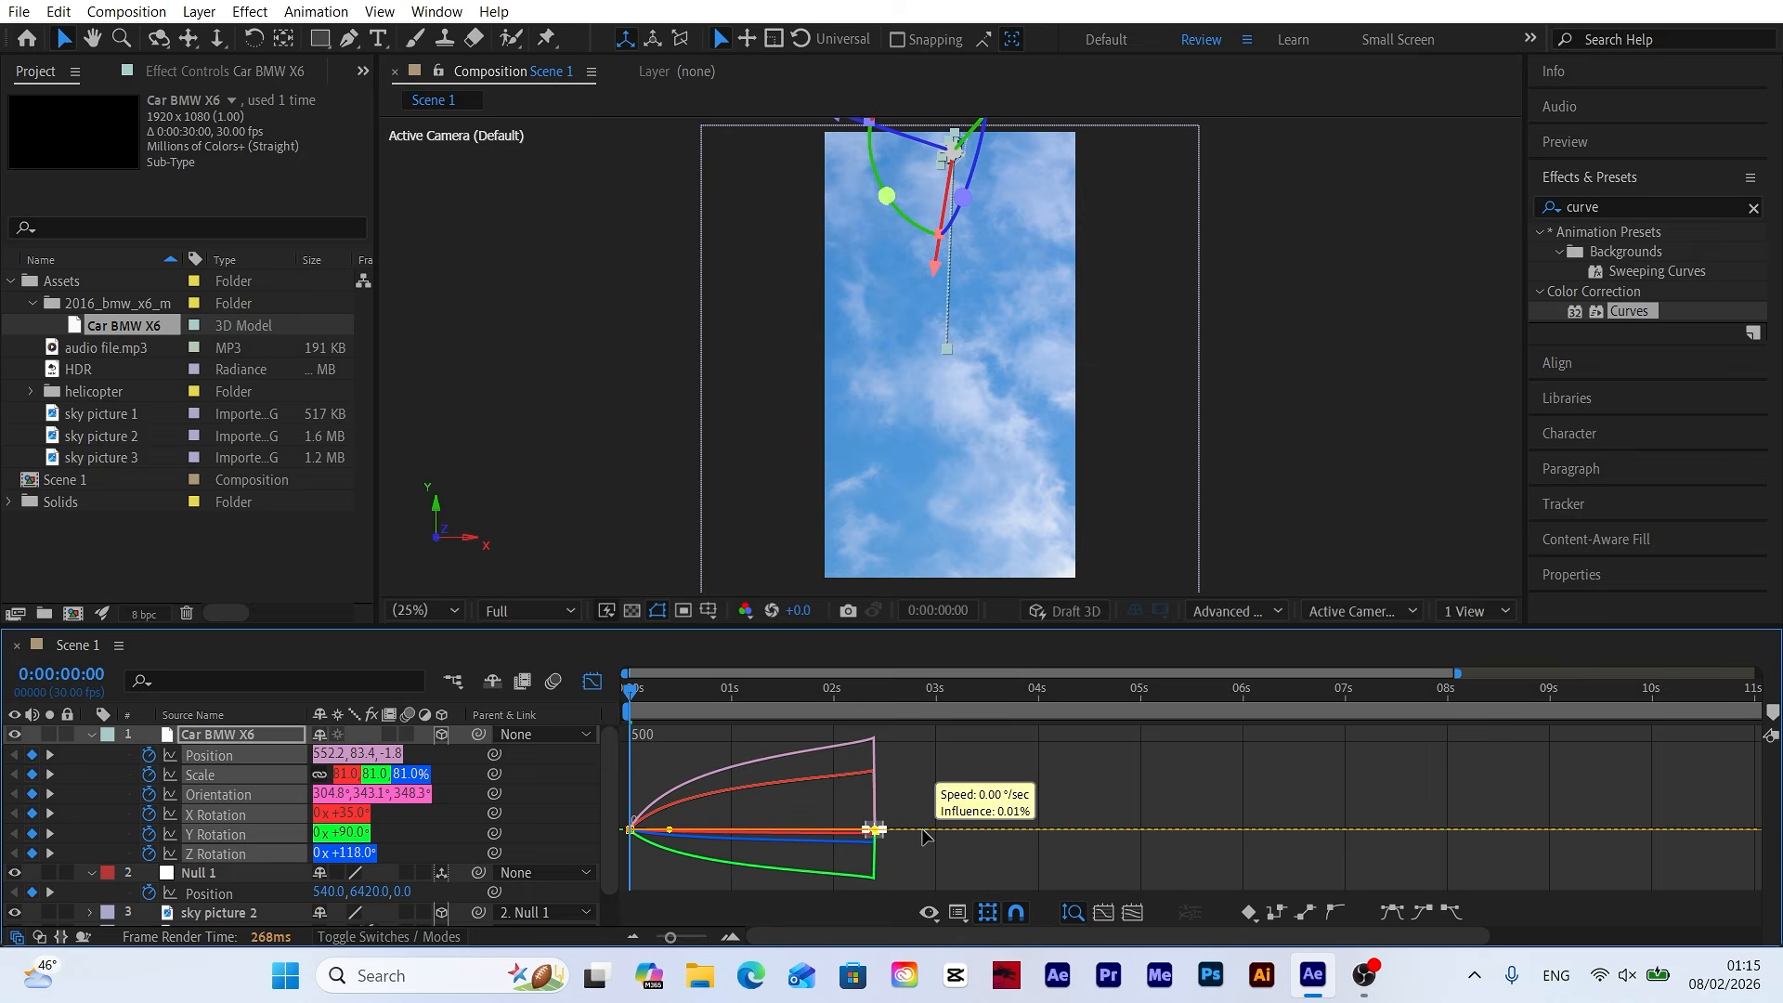
click(592, 681)
click(551, 808)
key(space)
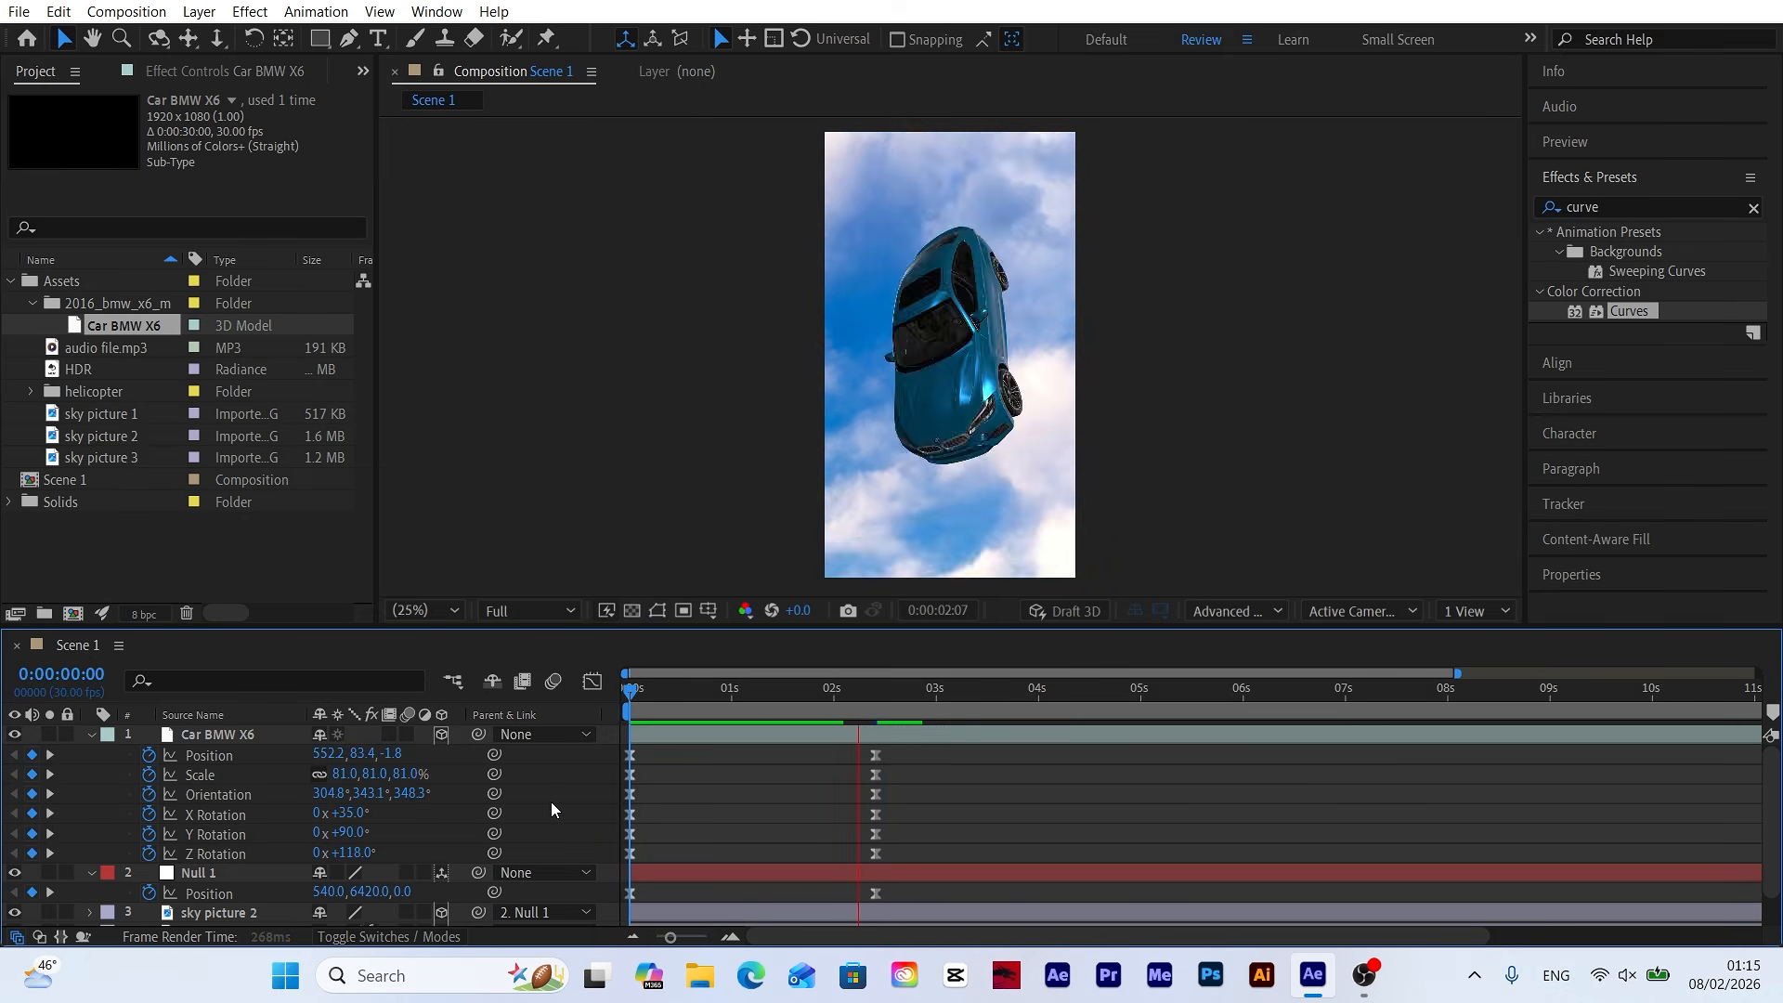
key(space)
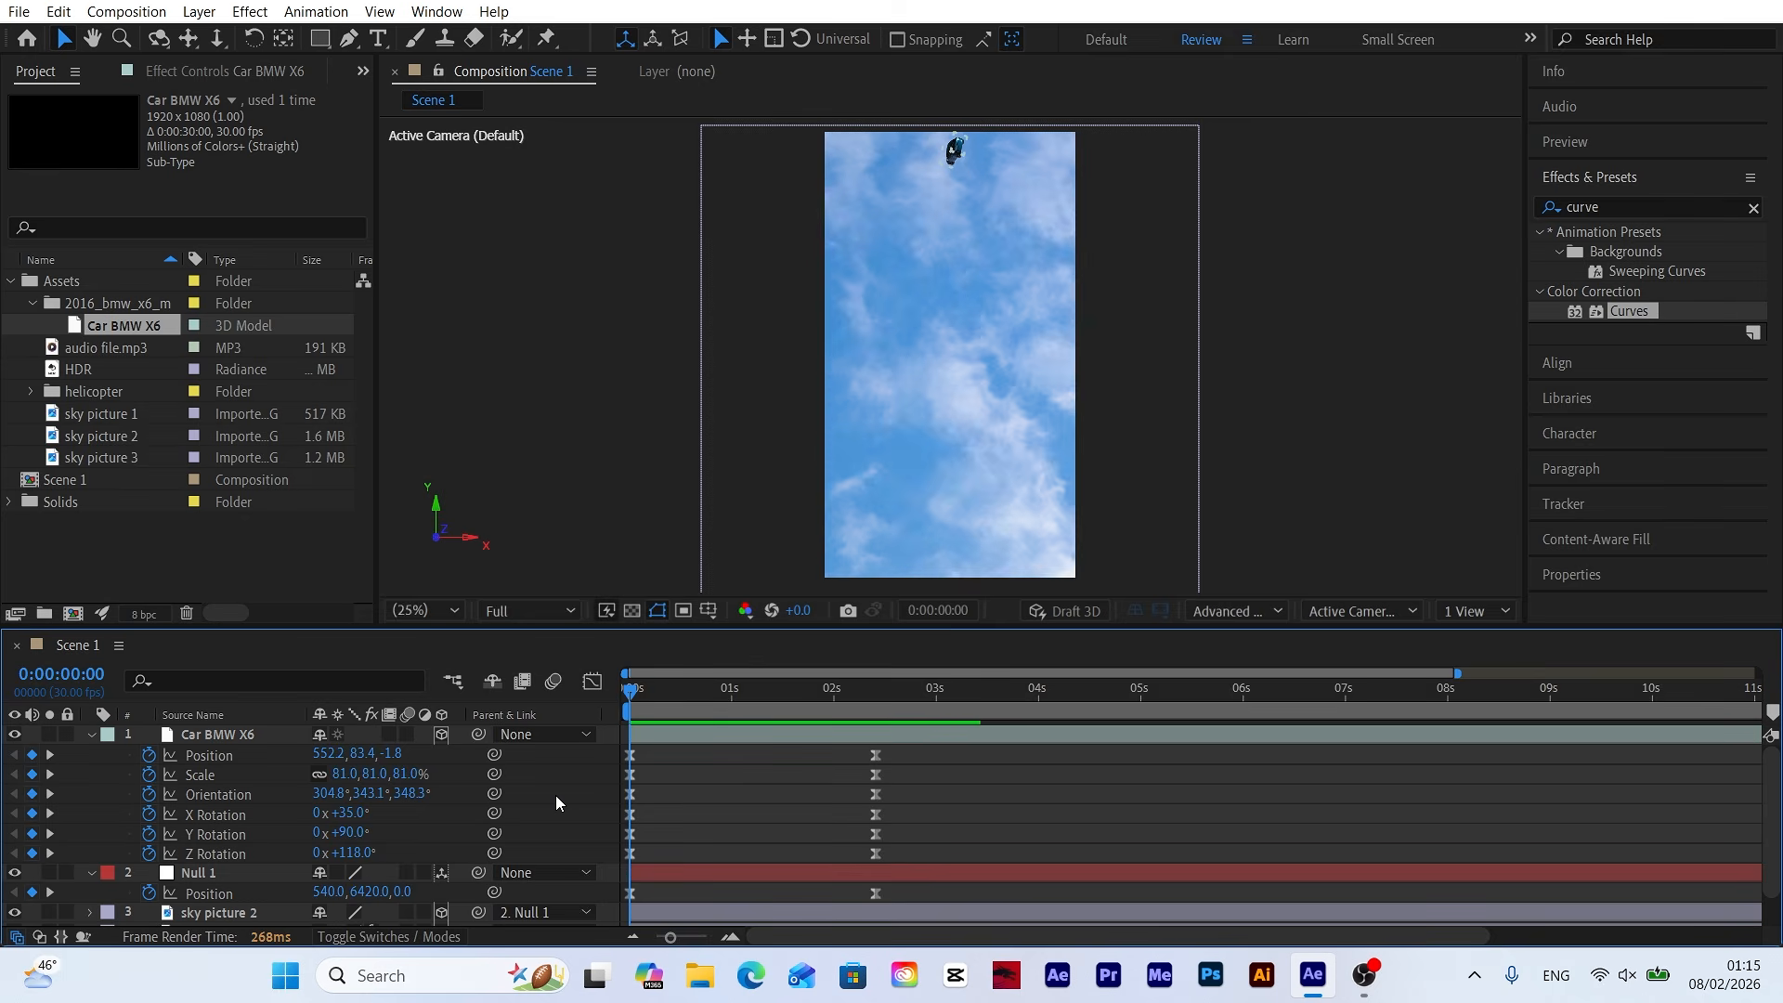
Shift the first keyframes of the car and Null 1 slightly before the composition's start and preview the animation.
drag(637, 759, 612, 901)
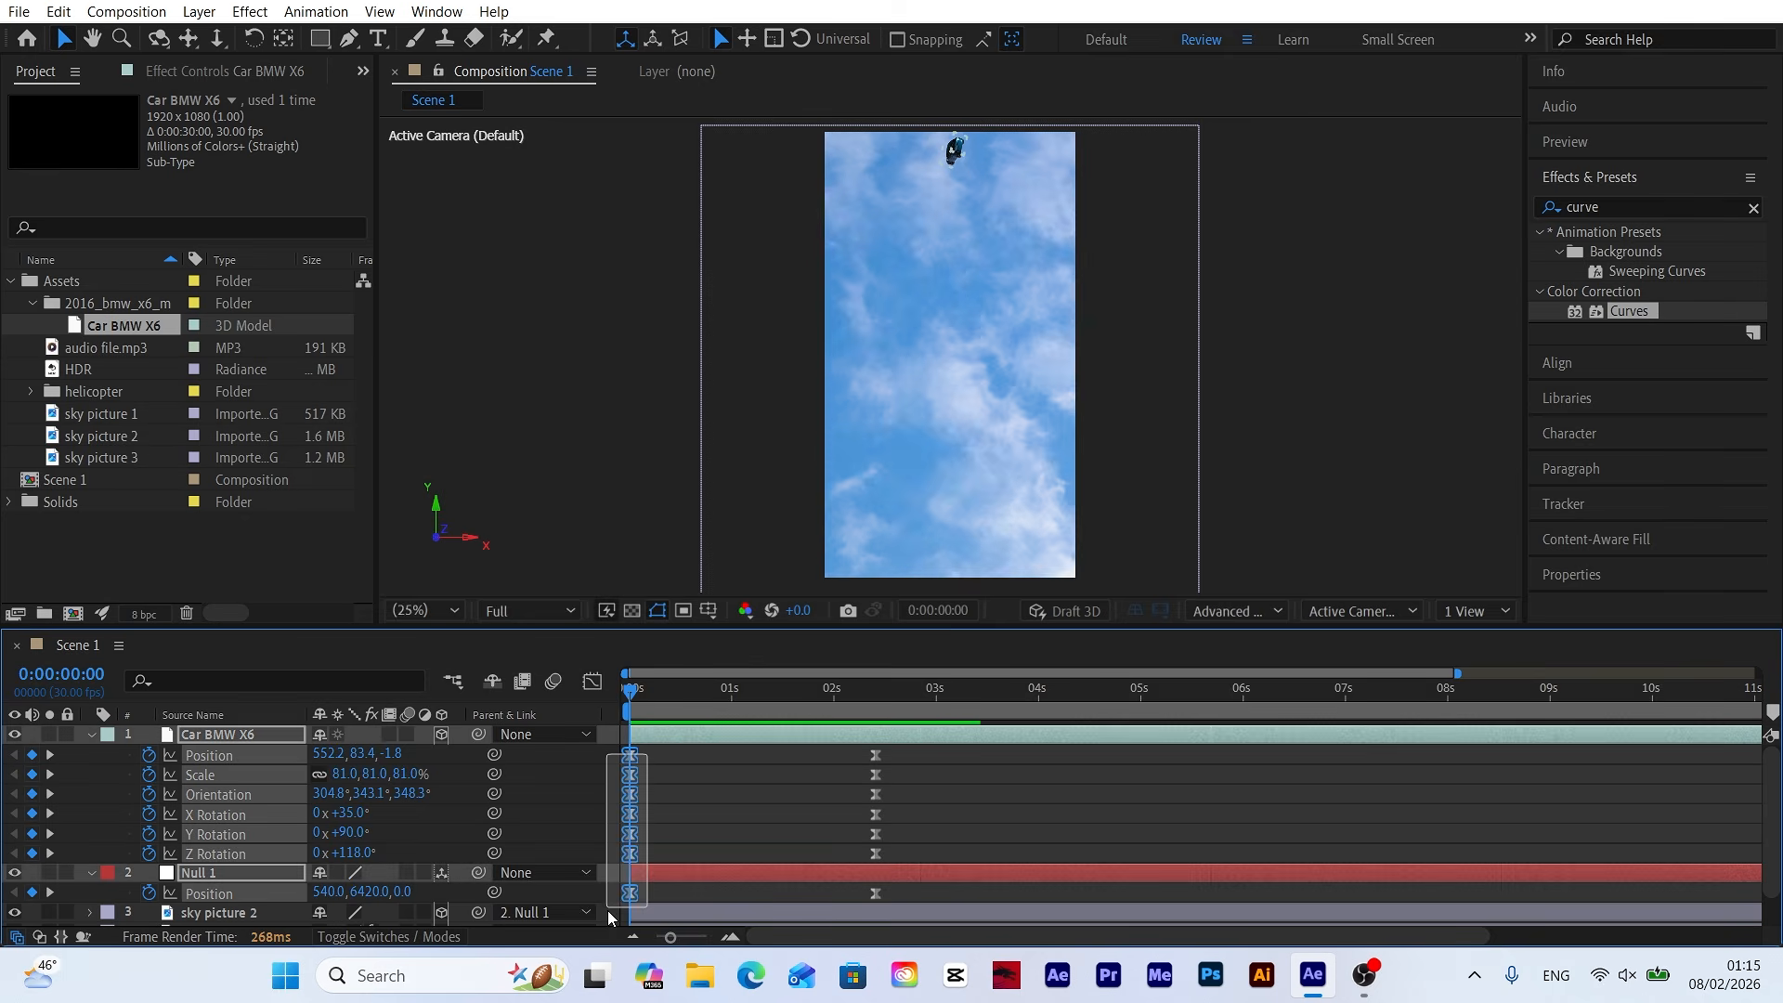
key(Delete)
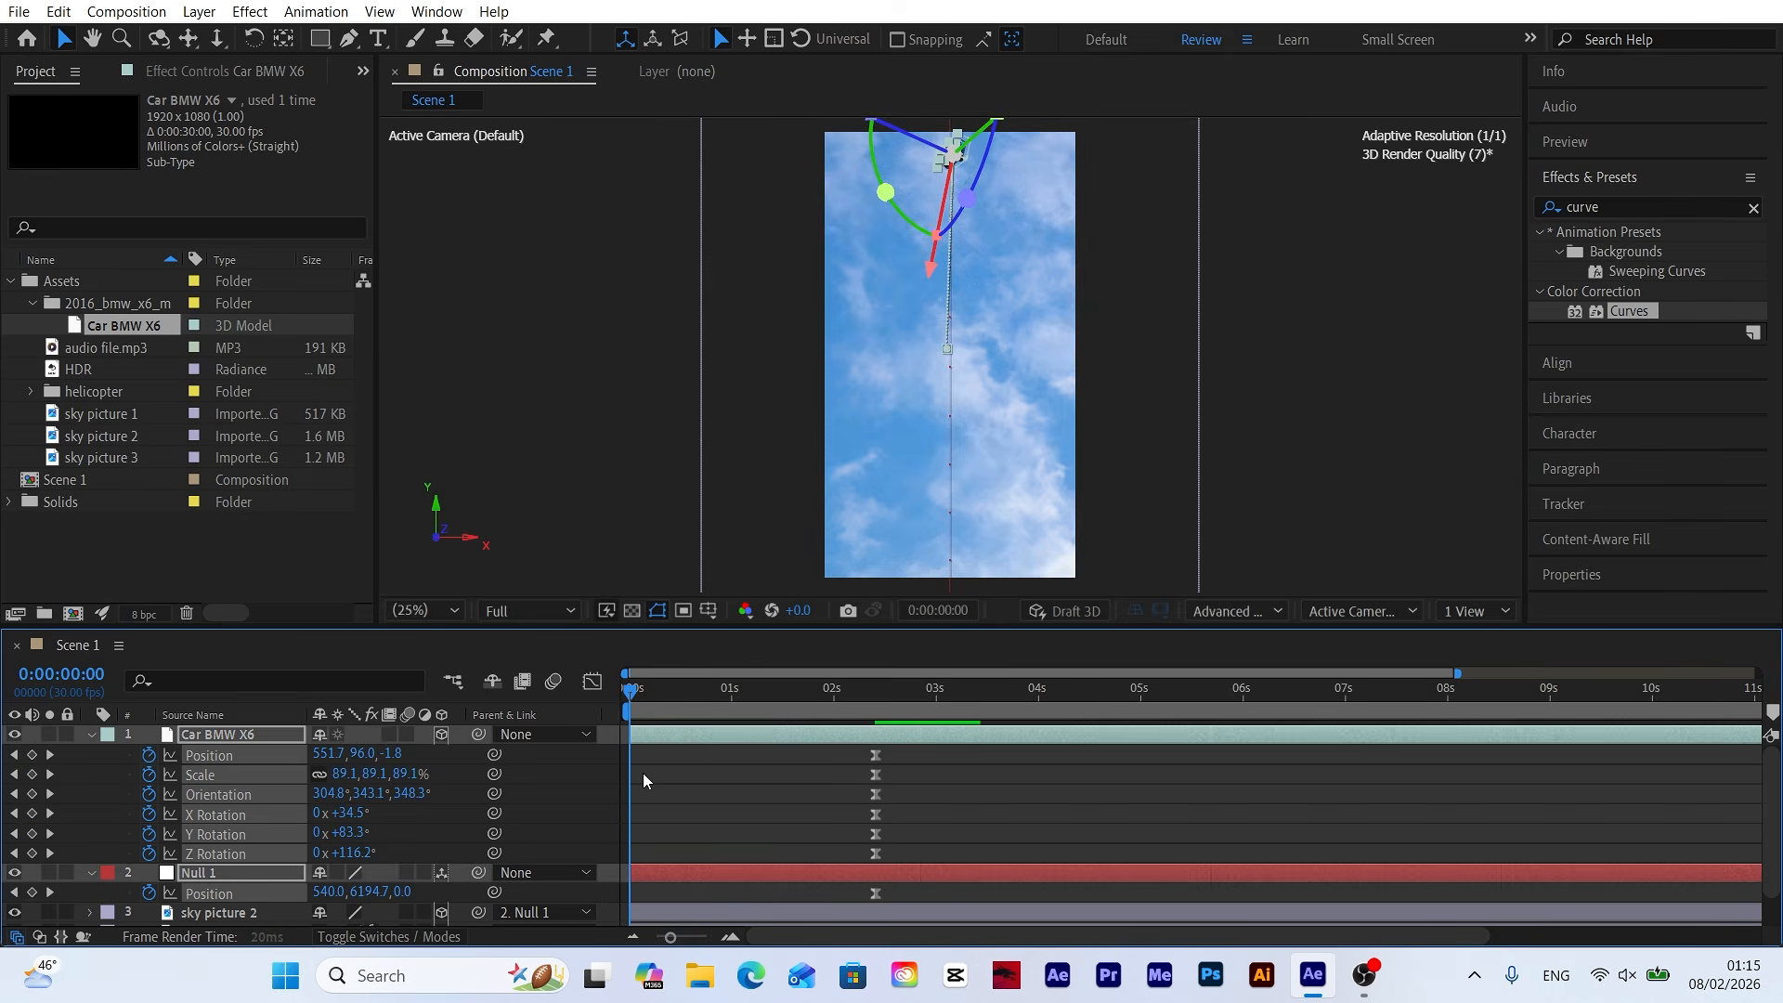
click(643, 773)
key(space)
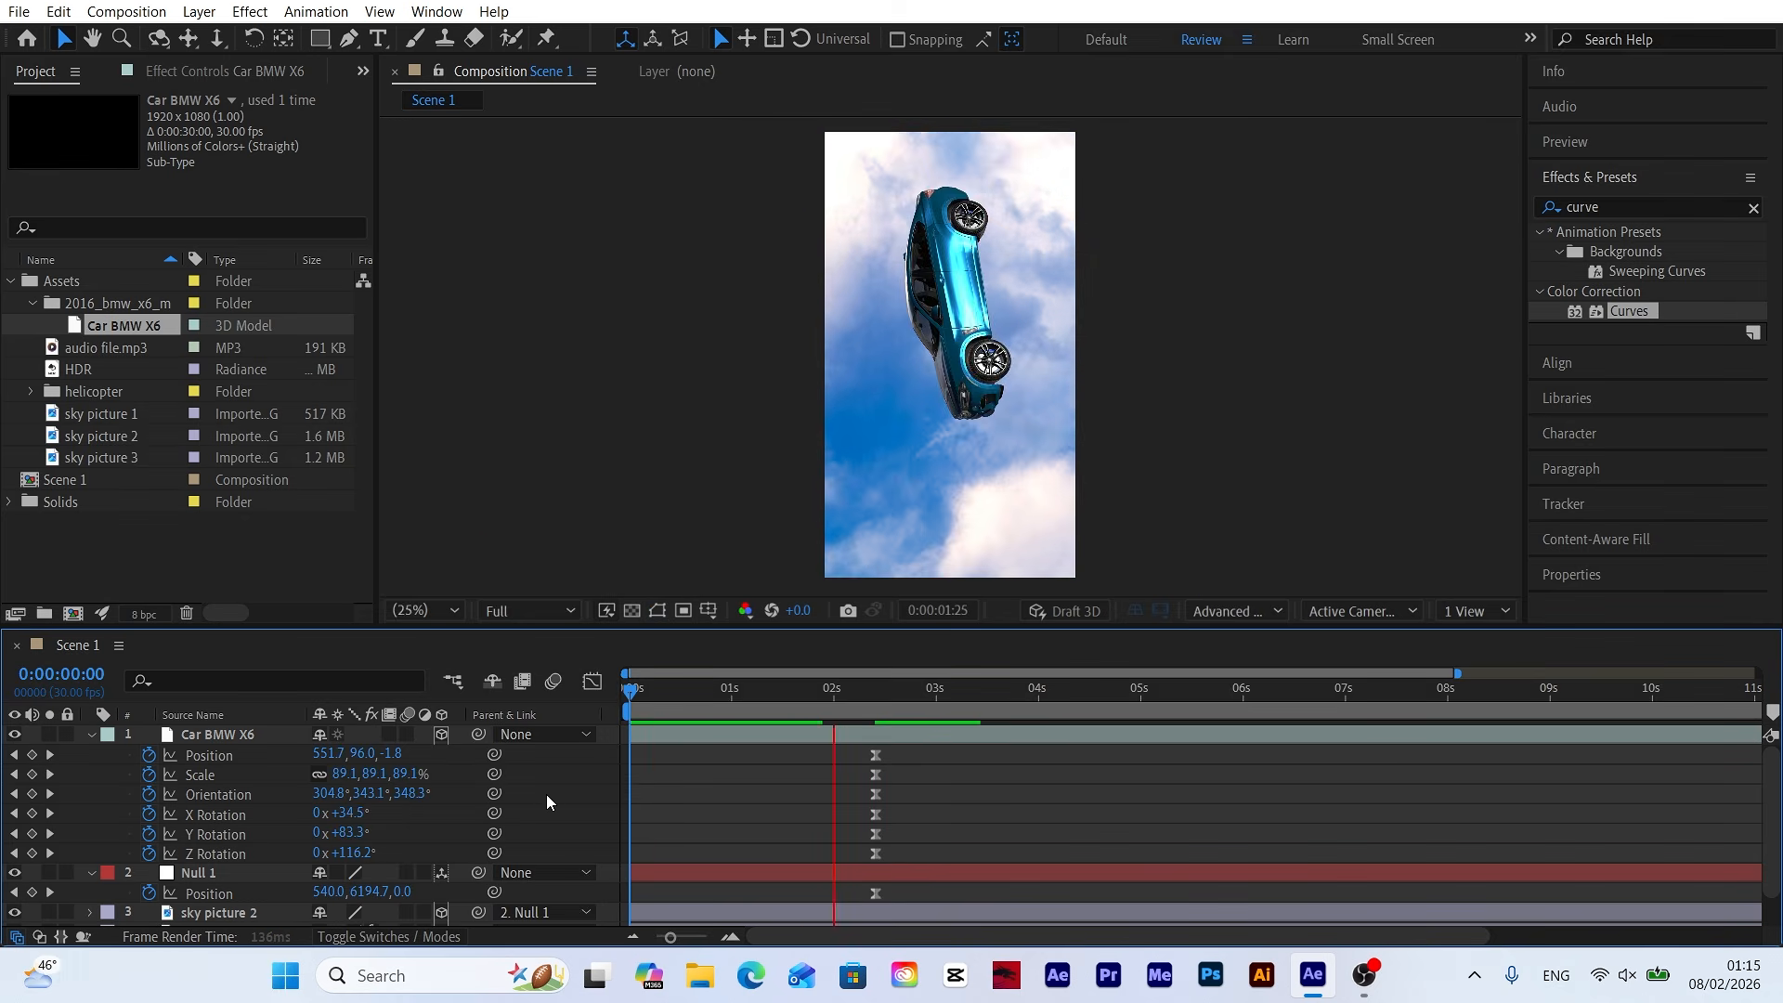
Add the helicopter.glb model as the uppermost layer with the time at 0:00:02:12, using Make Comp Size.
drag(647, 693, 876, 710)
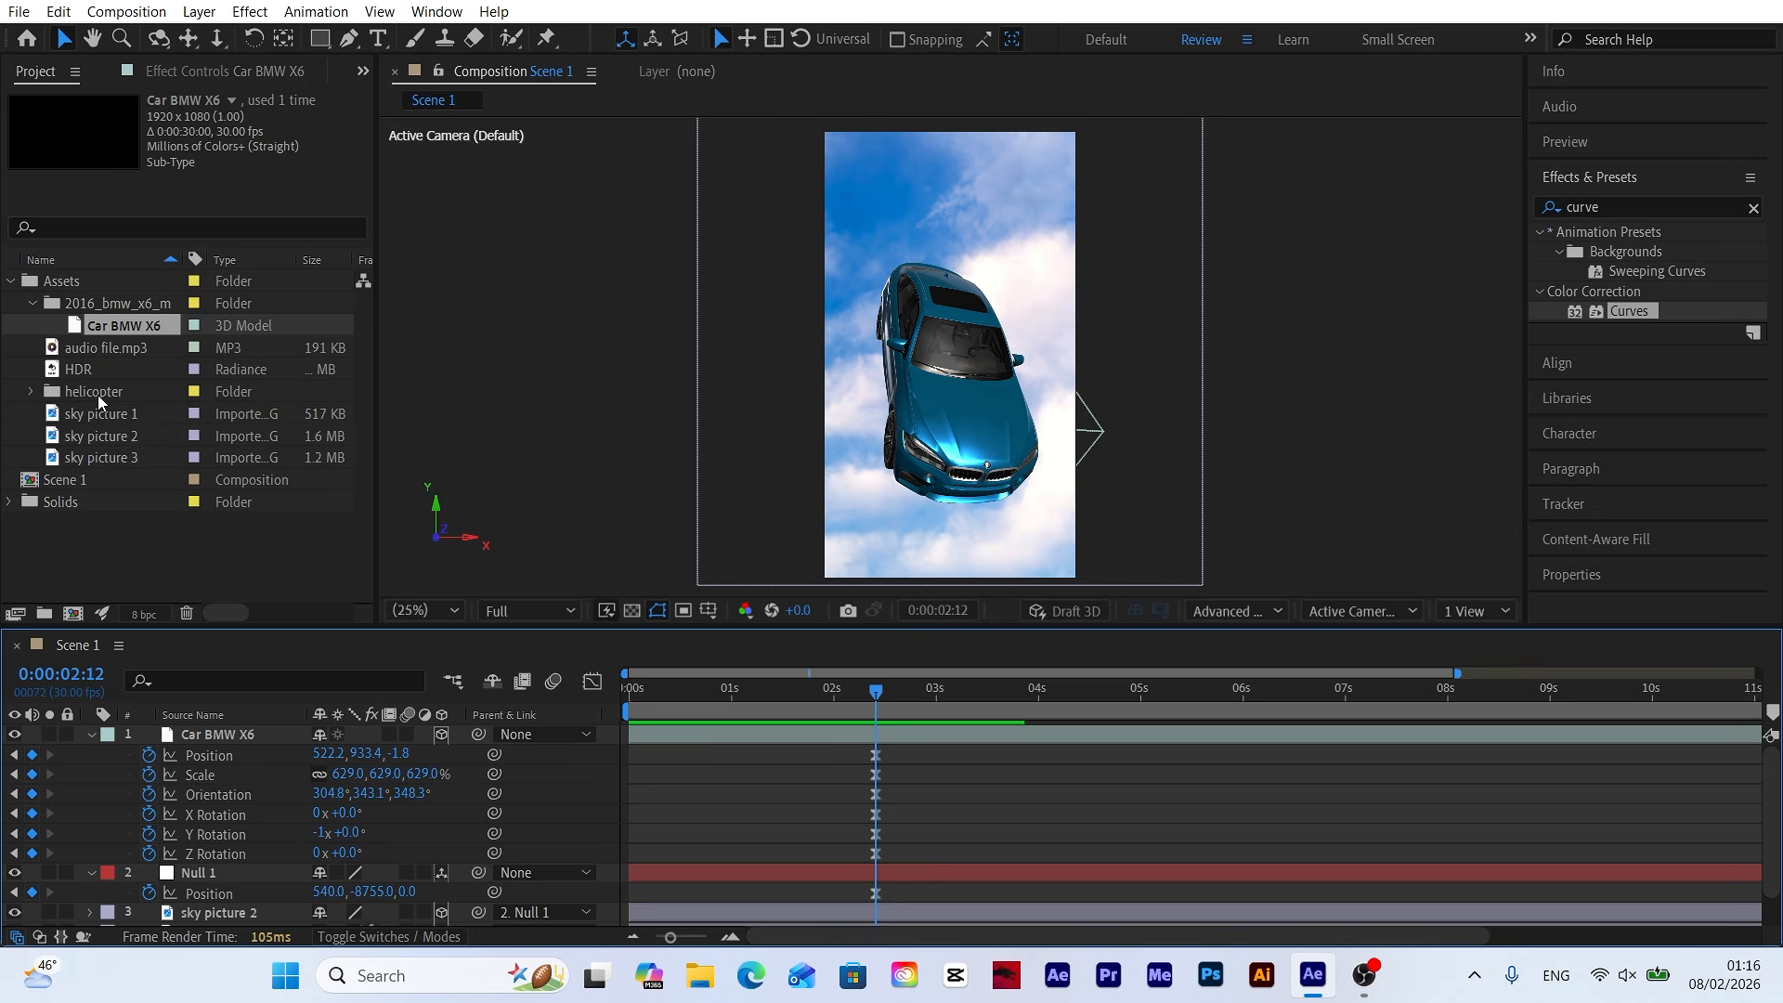
click(32, 391)
drag(125, 414, 253, 739)
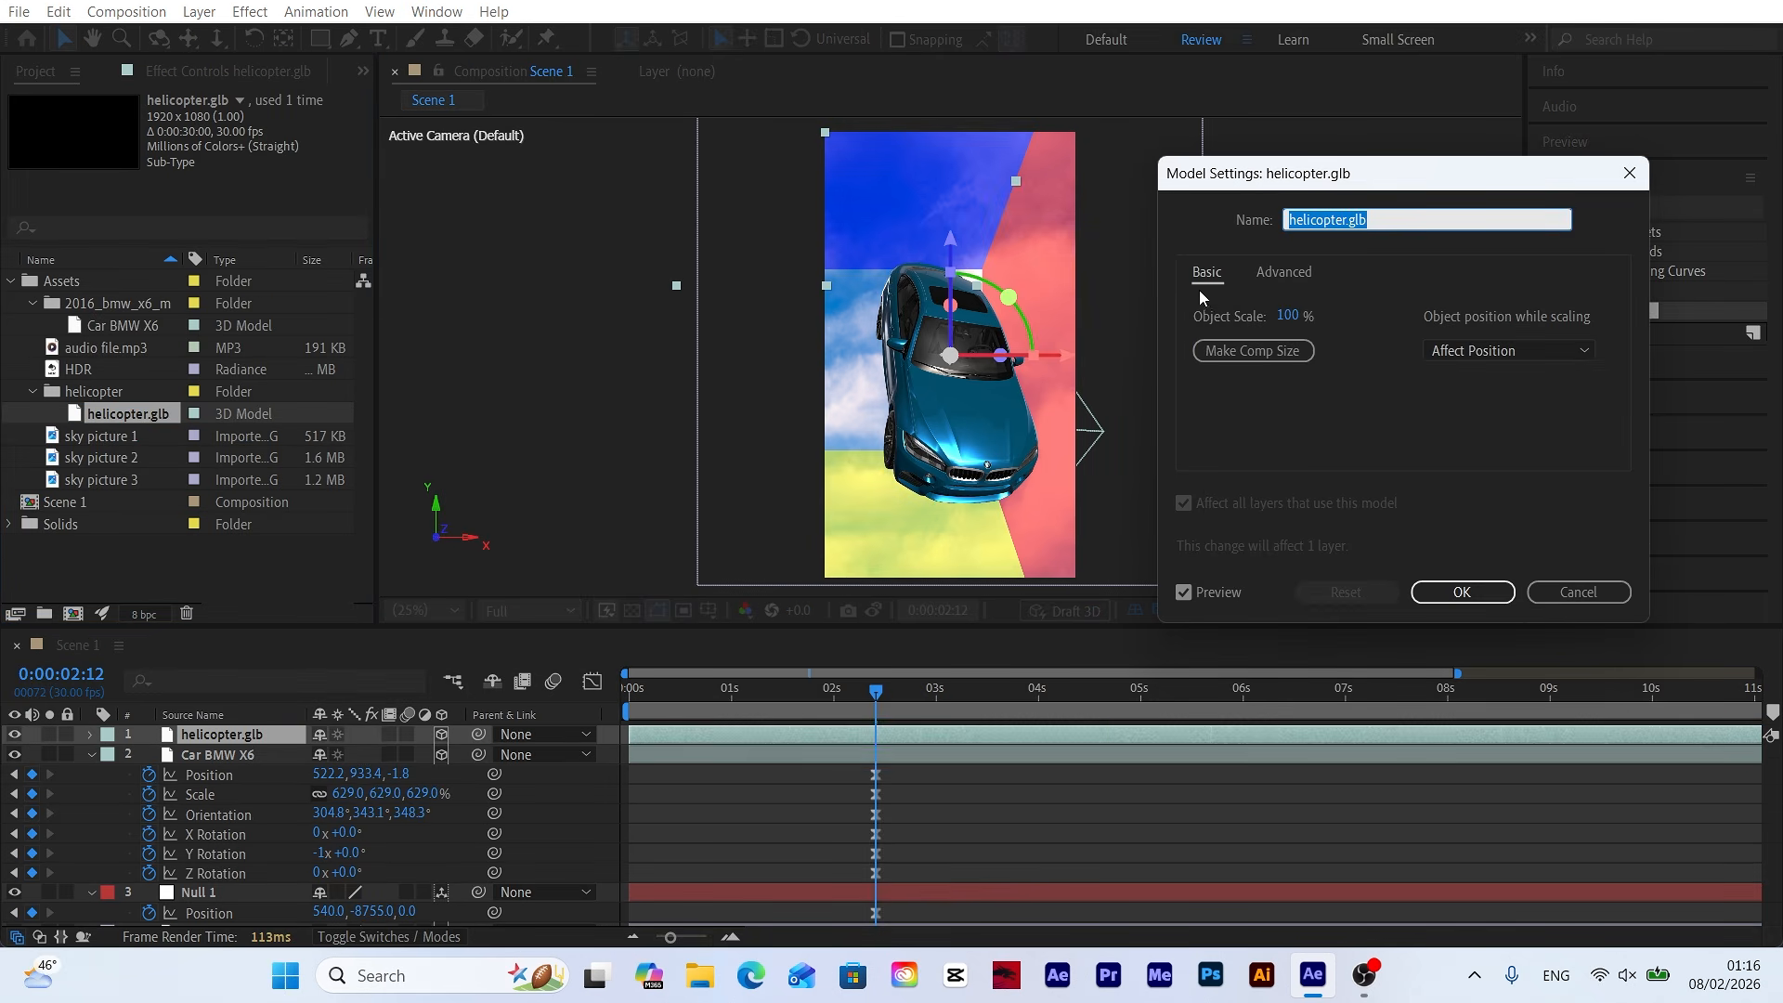
click(1234, 359)
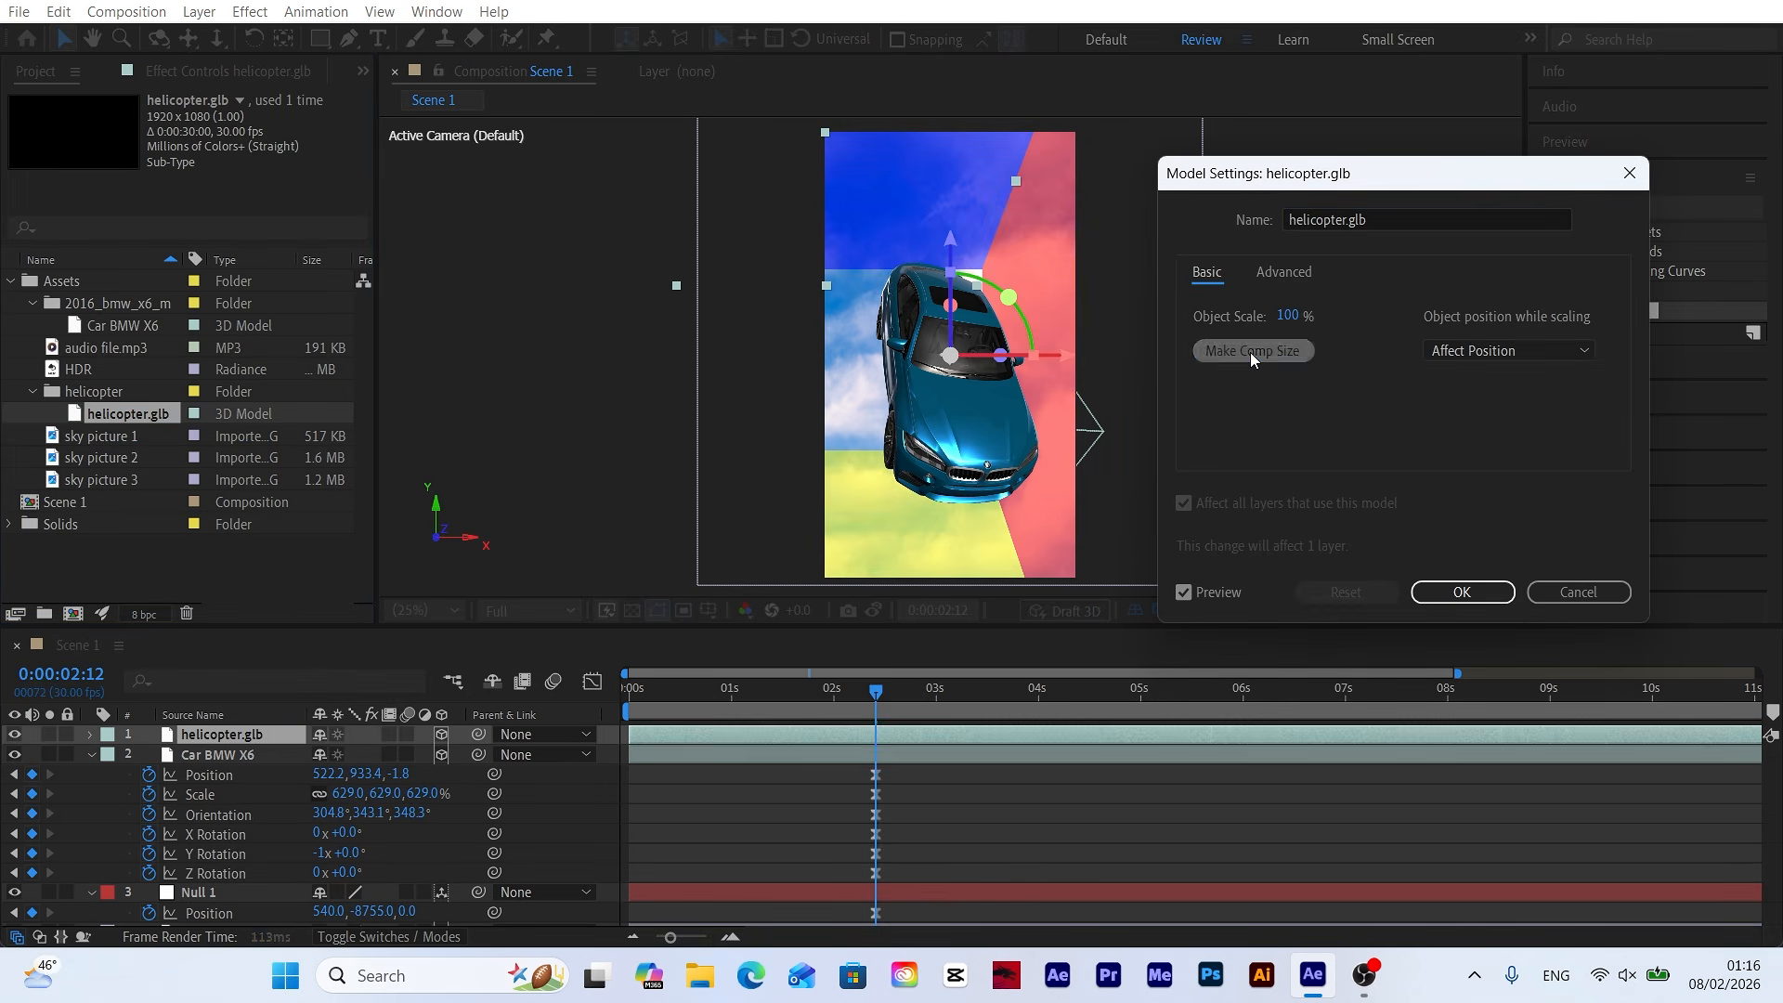
click(1455, 597)
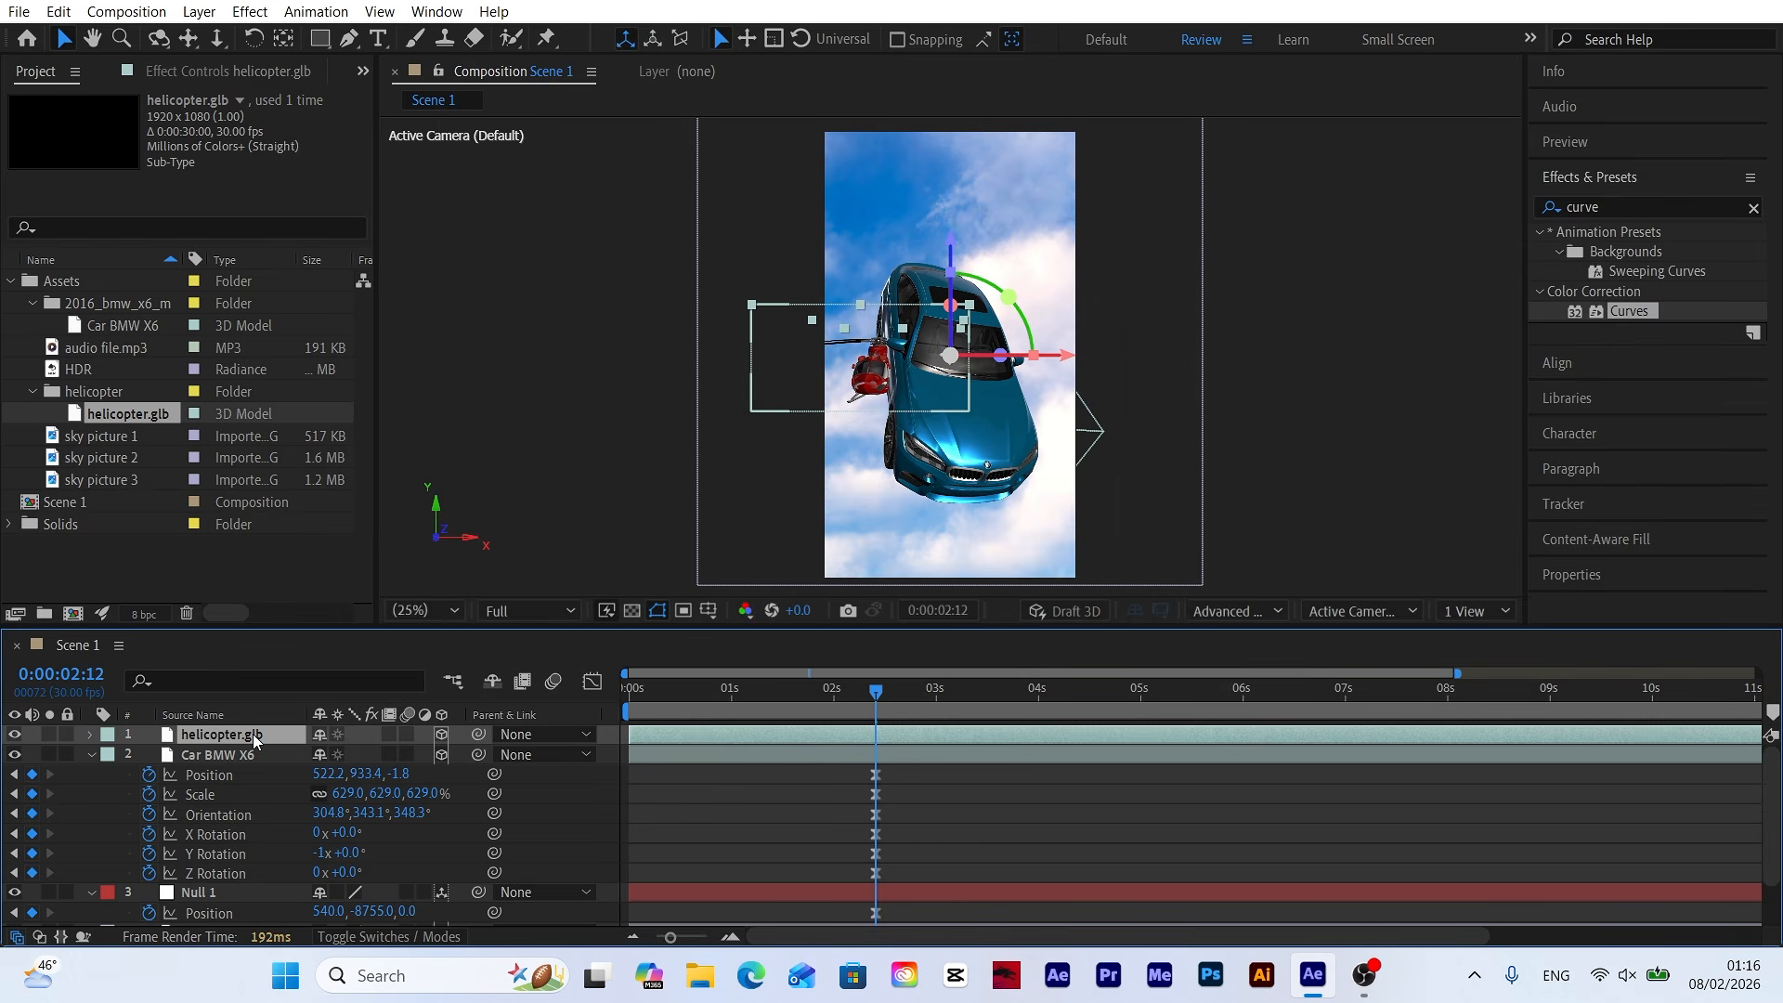
Set the helicopter's position to 540, 960, 440 and scale it to about 154%.
key(p)
drag(401, 752, 450, 751)
key(Return)
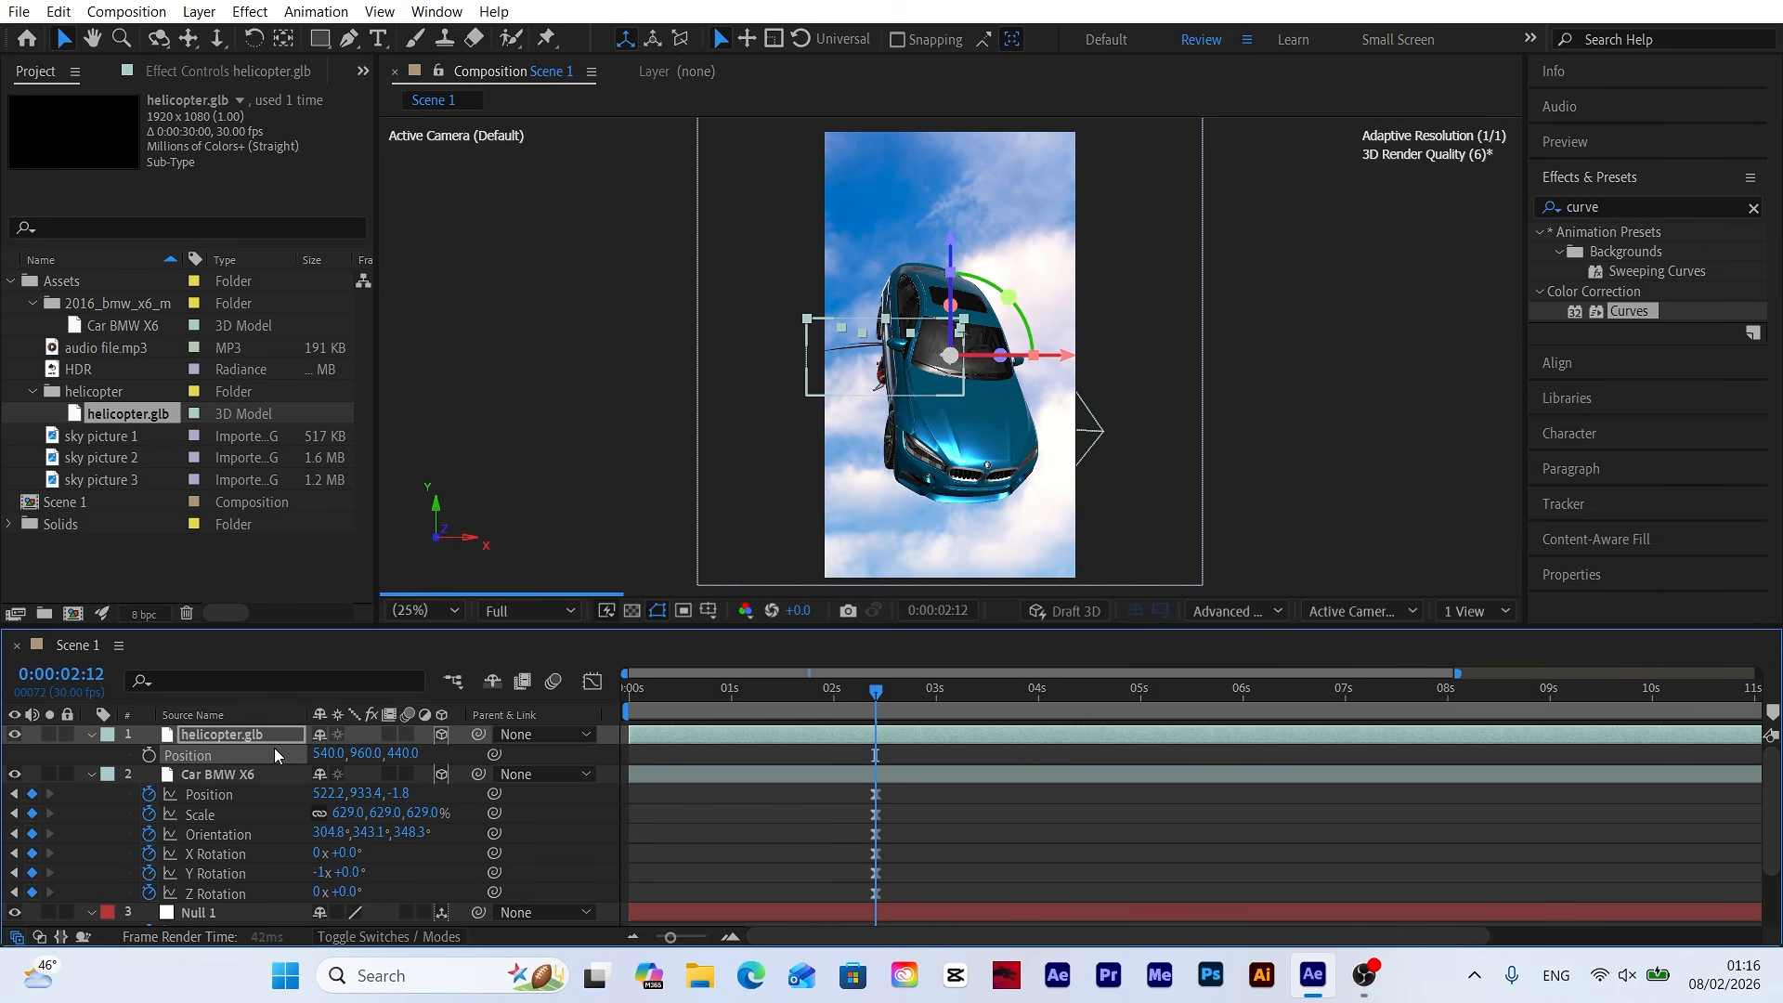
key(Return)
key(shift+s)
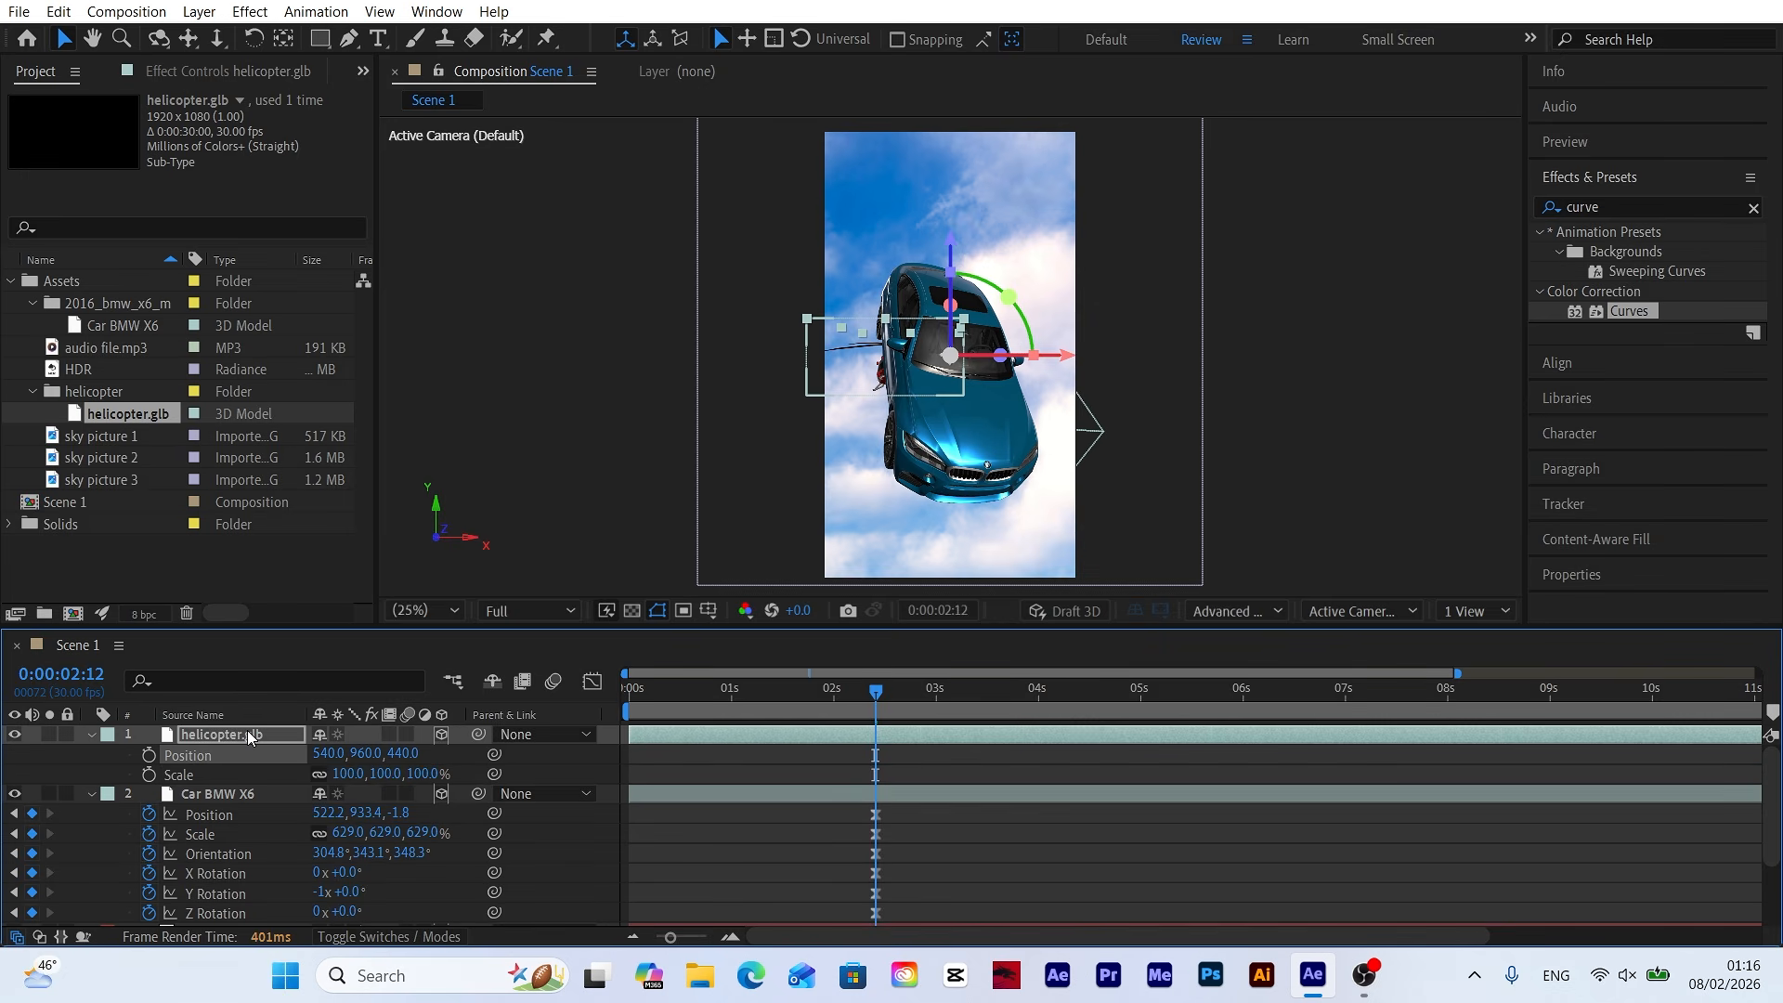
drag(364, 774, 487, 772)
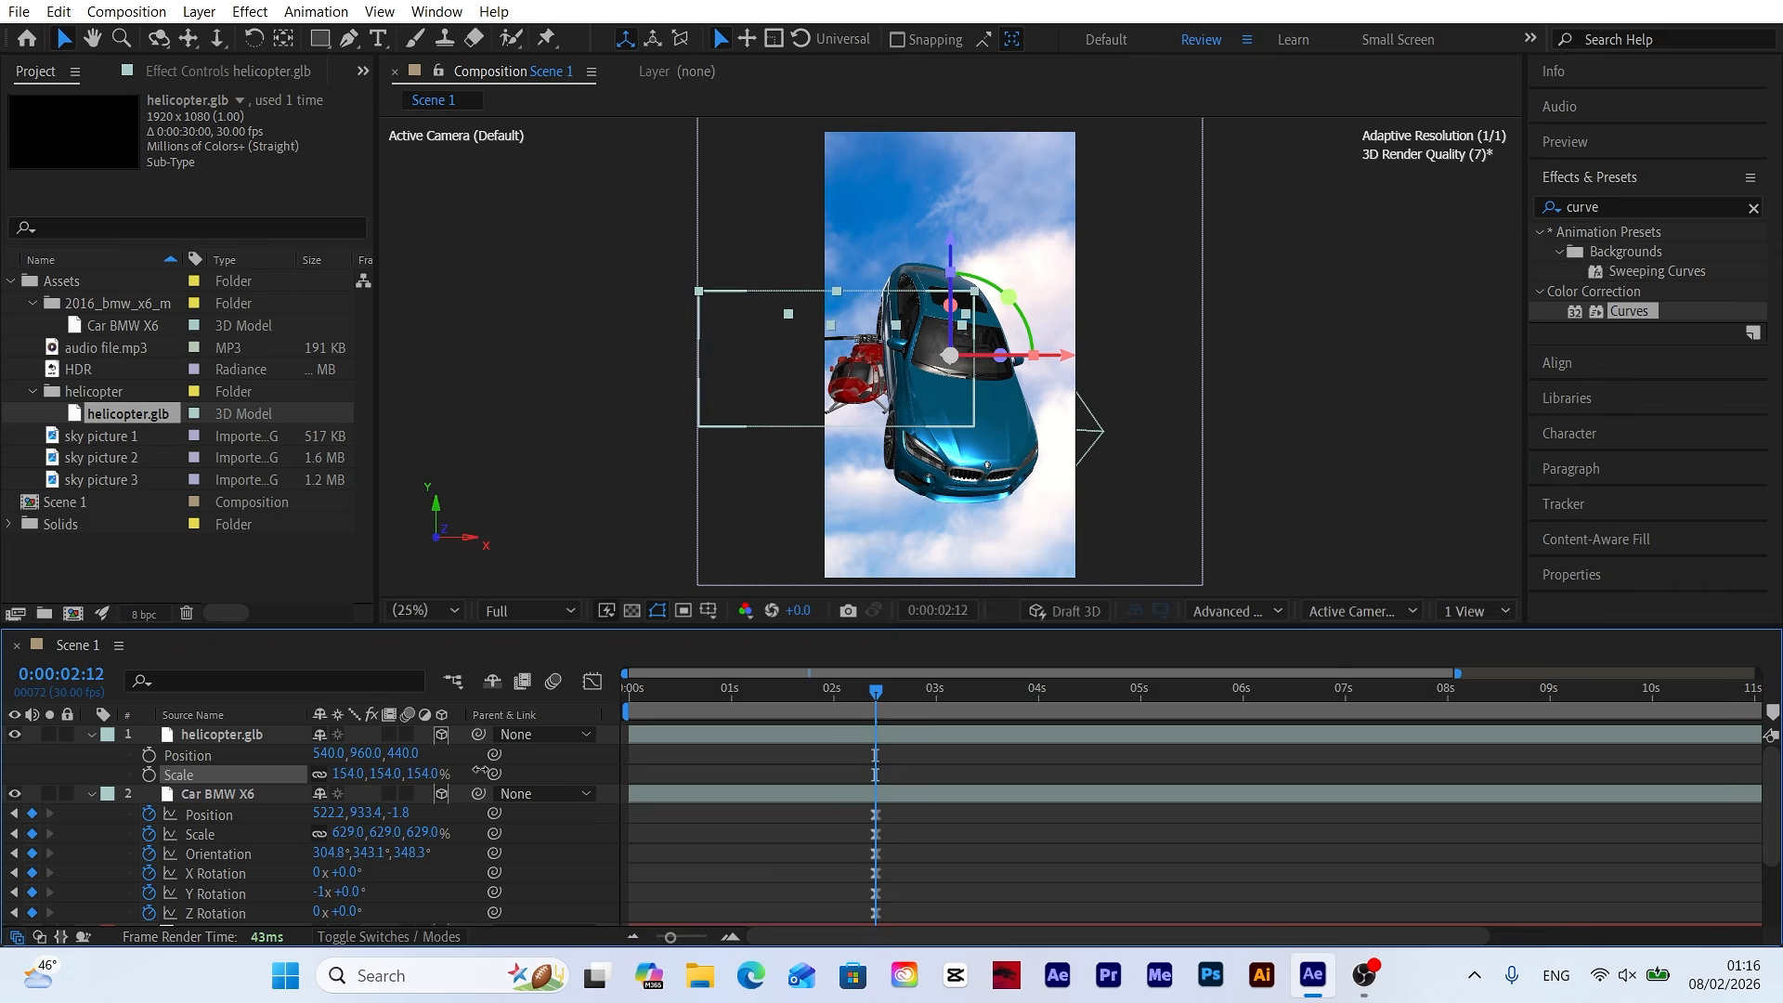
Centre the helicopter's anchor point on the model and rotate the helicopter in 3D with its rotation handles.
double_click(282, 41)
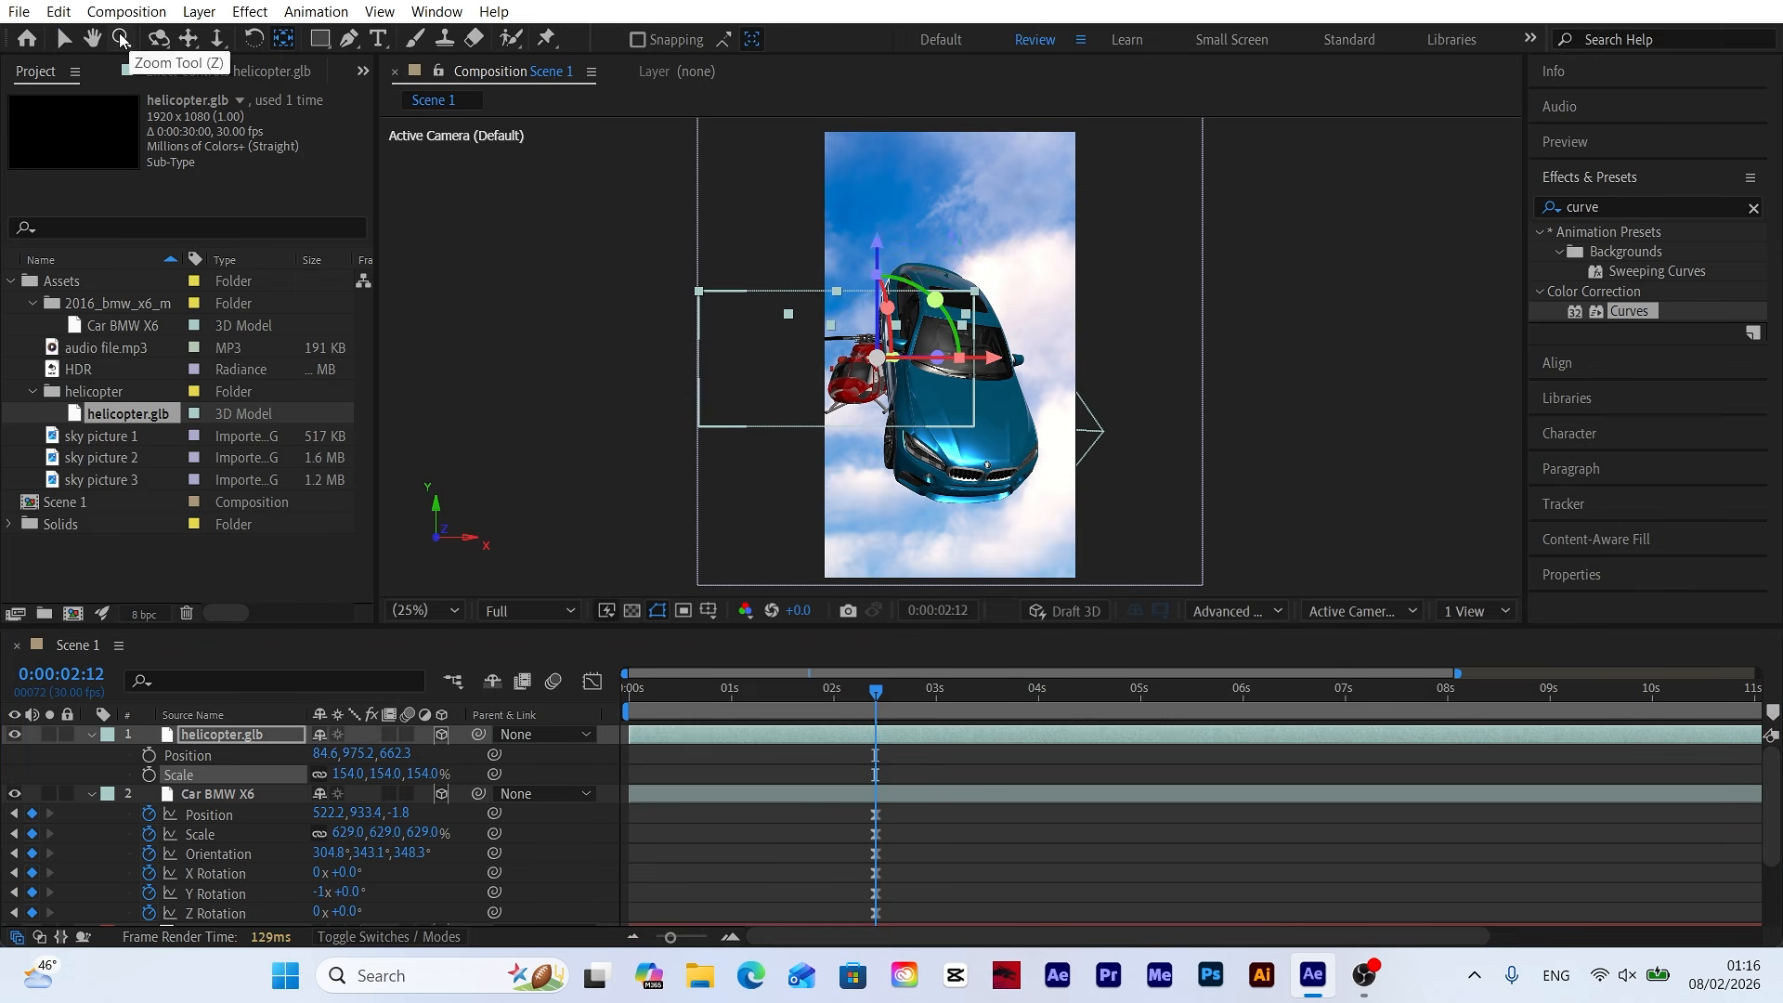
click(64, 38)
drag(937, 357, 873, 367)
drag(859, 287, 866, 284)
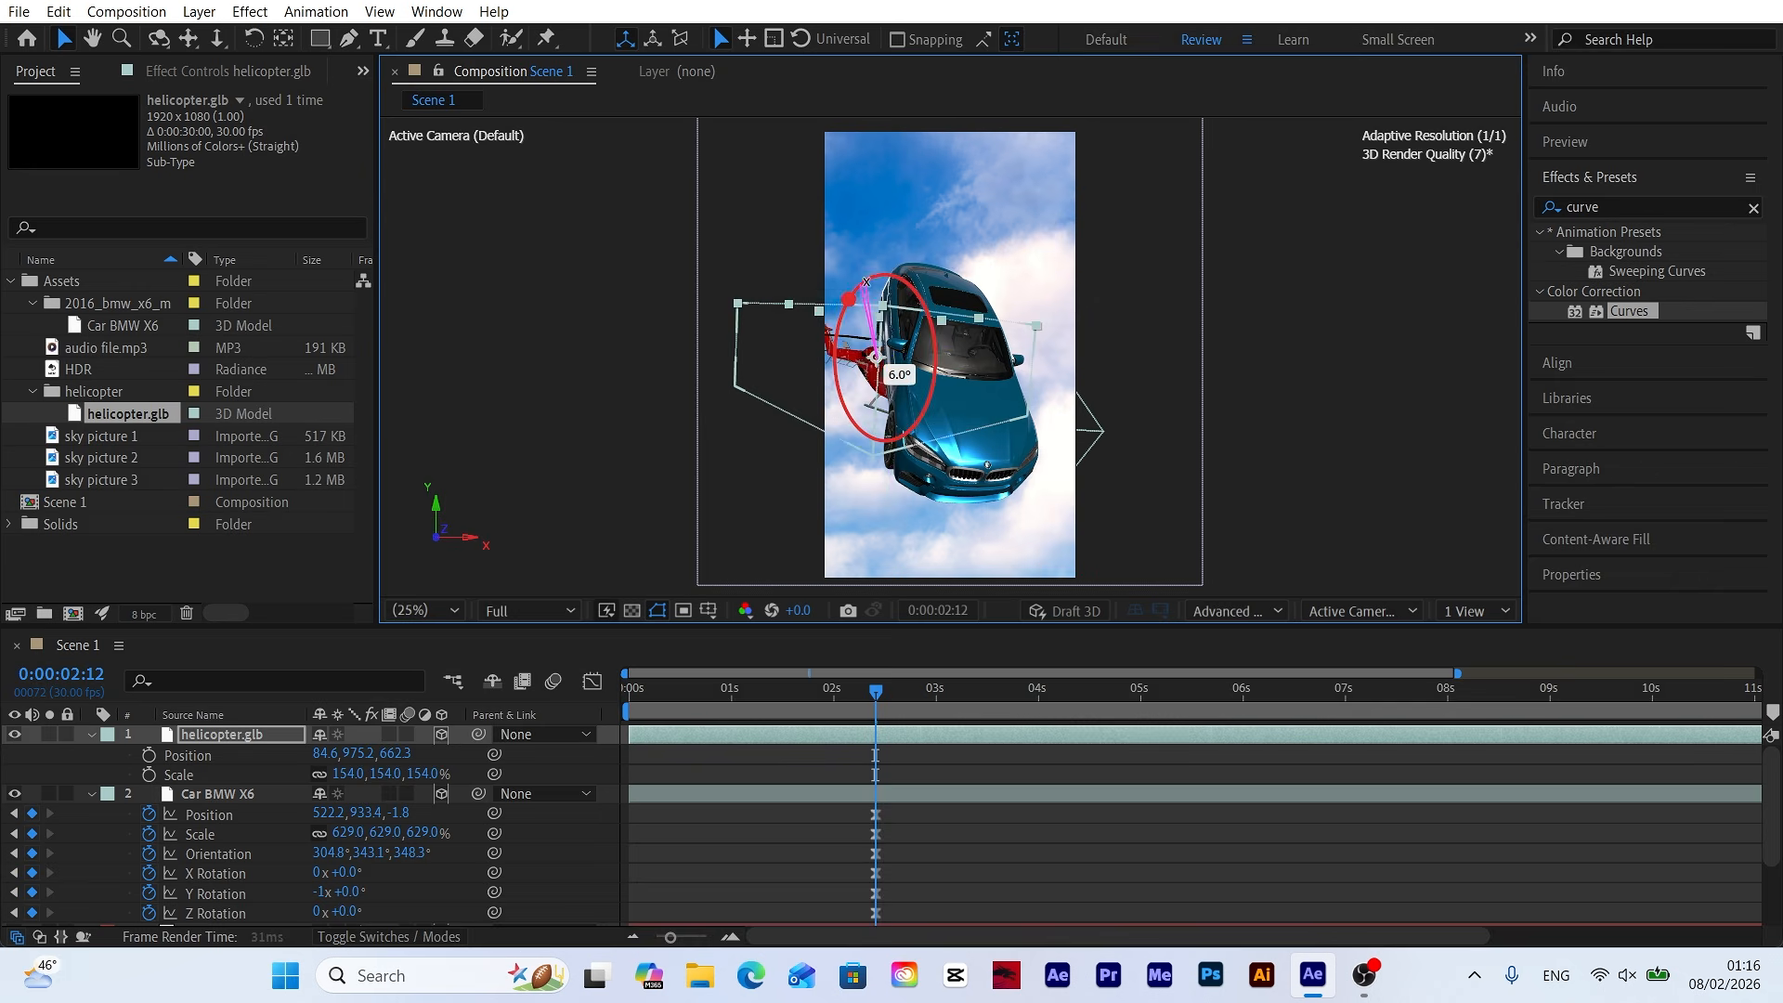
Place the helicopter above the car at about 328.5, 191.5, 441.5 and lower the car to about 522.2, 1051.6, -1.8.
drag(871, 364, 910, 207)
drag(962, 380, 962, 422)
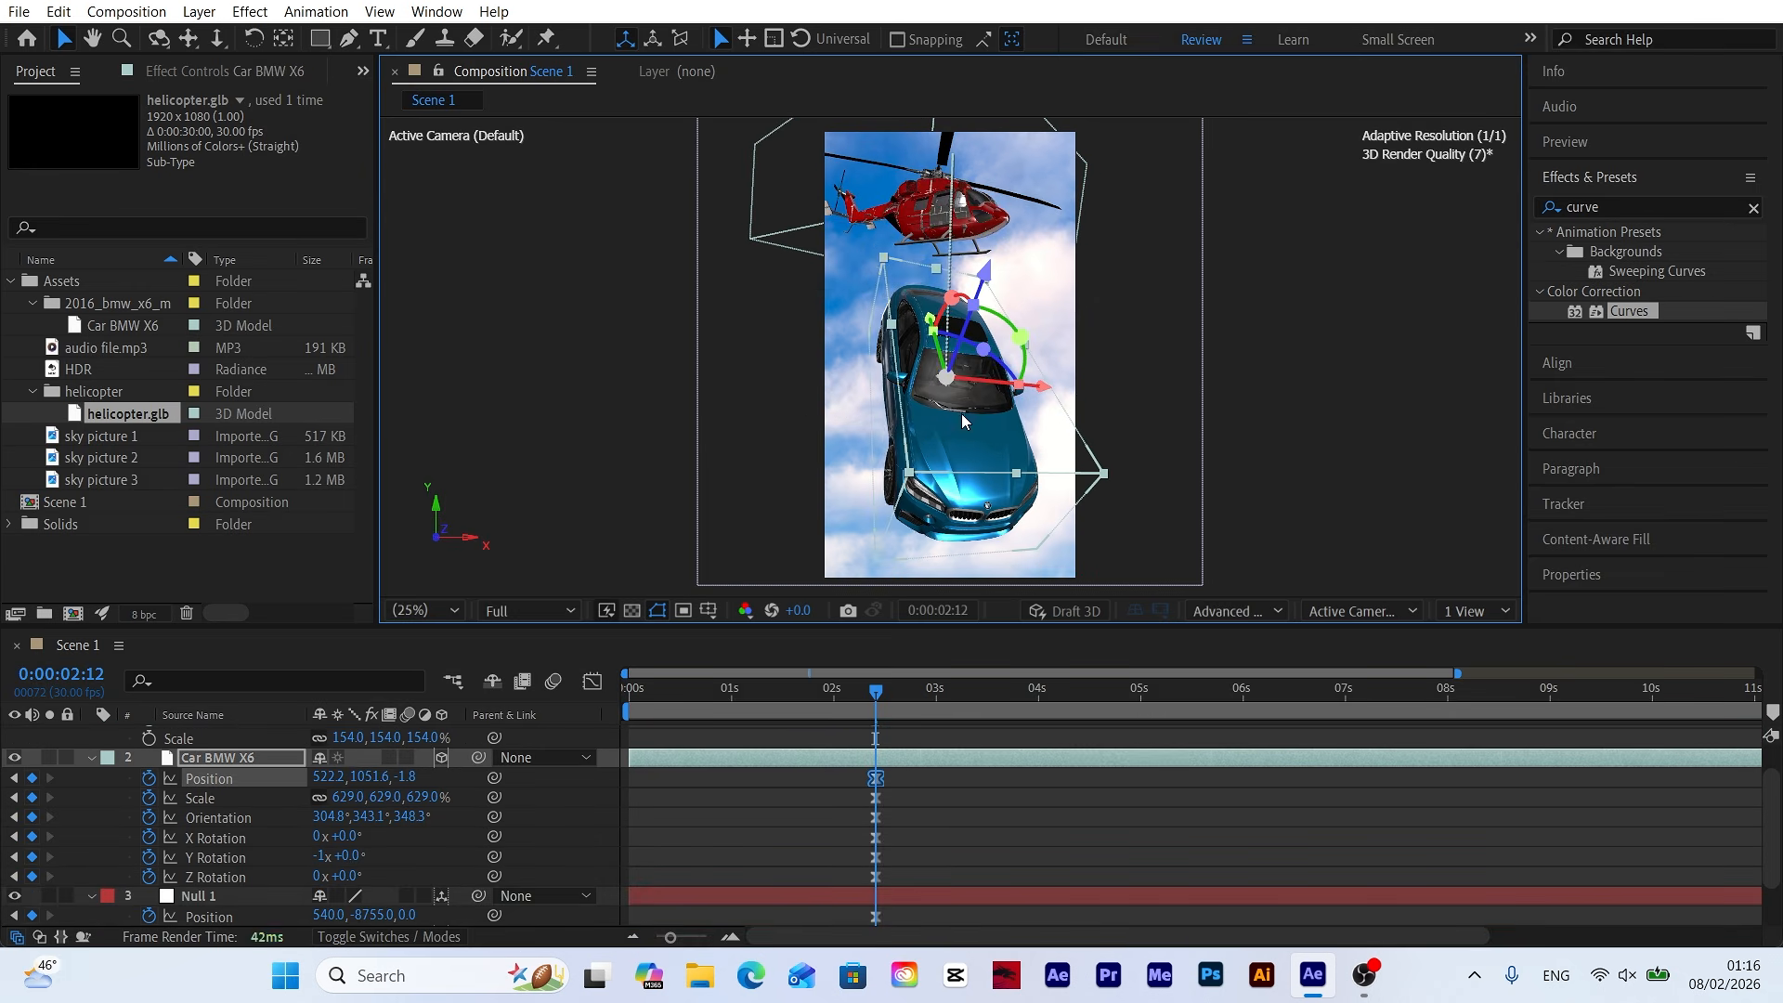
click(933, 212)
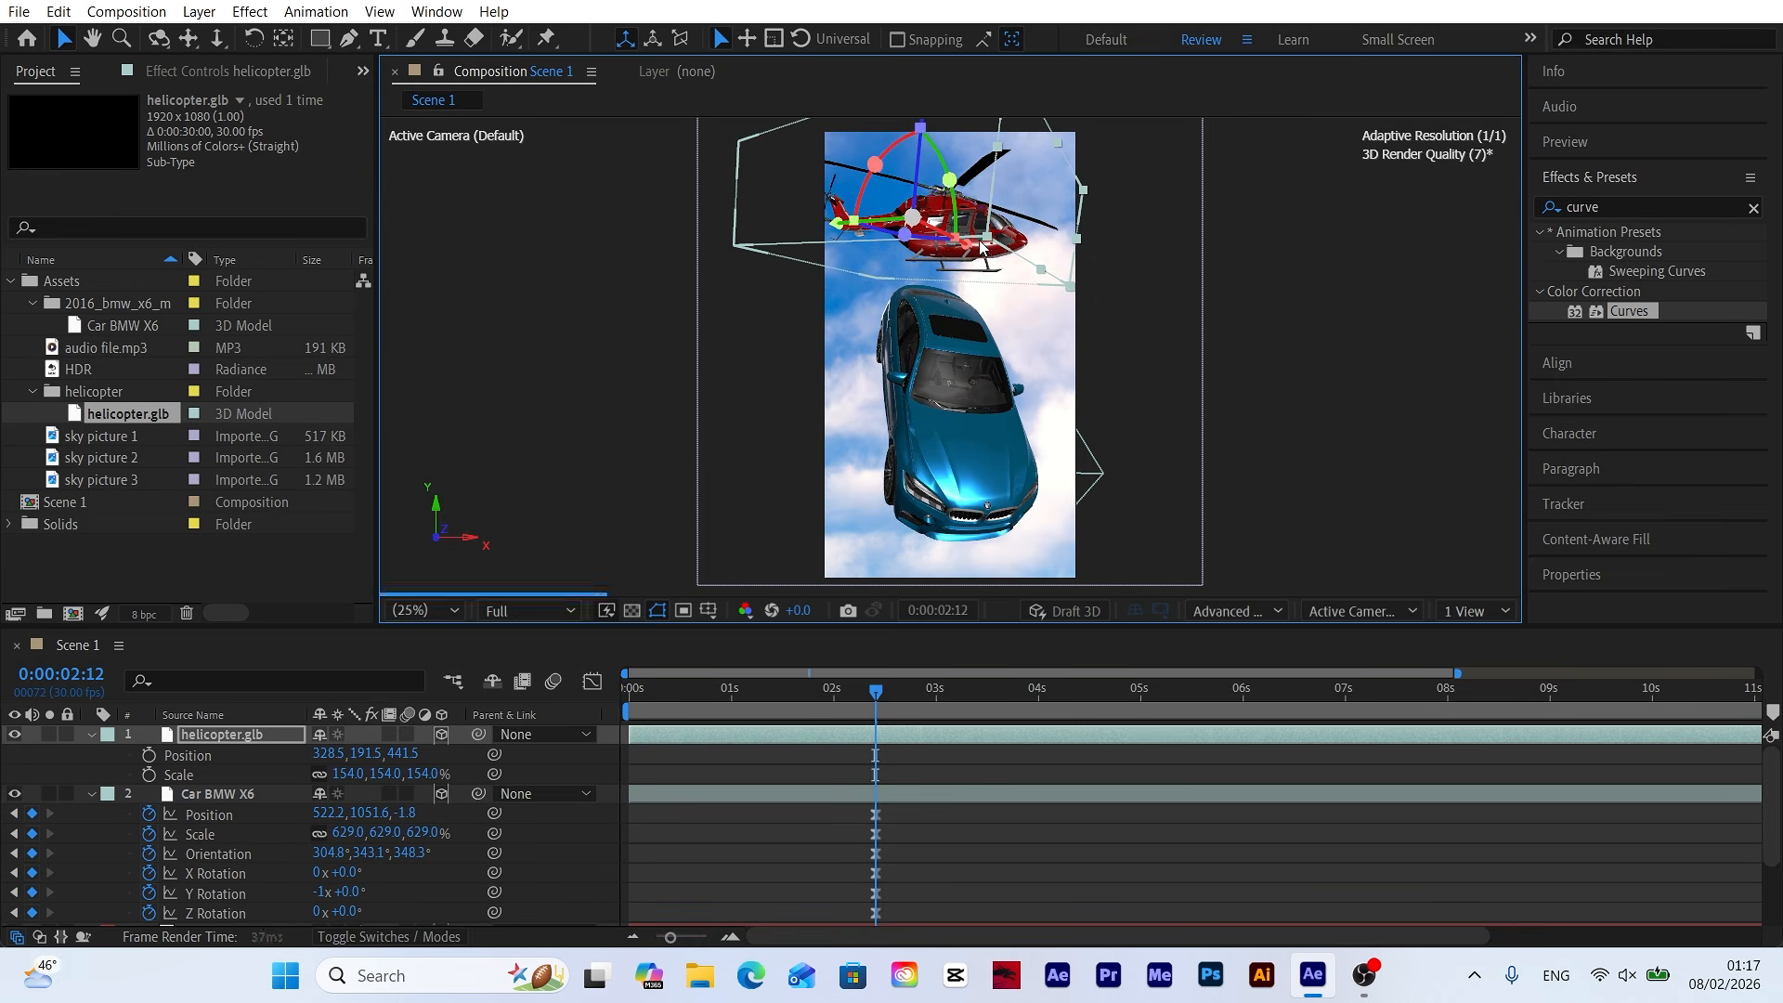
click(688, 721)
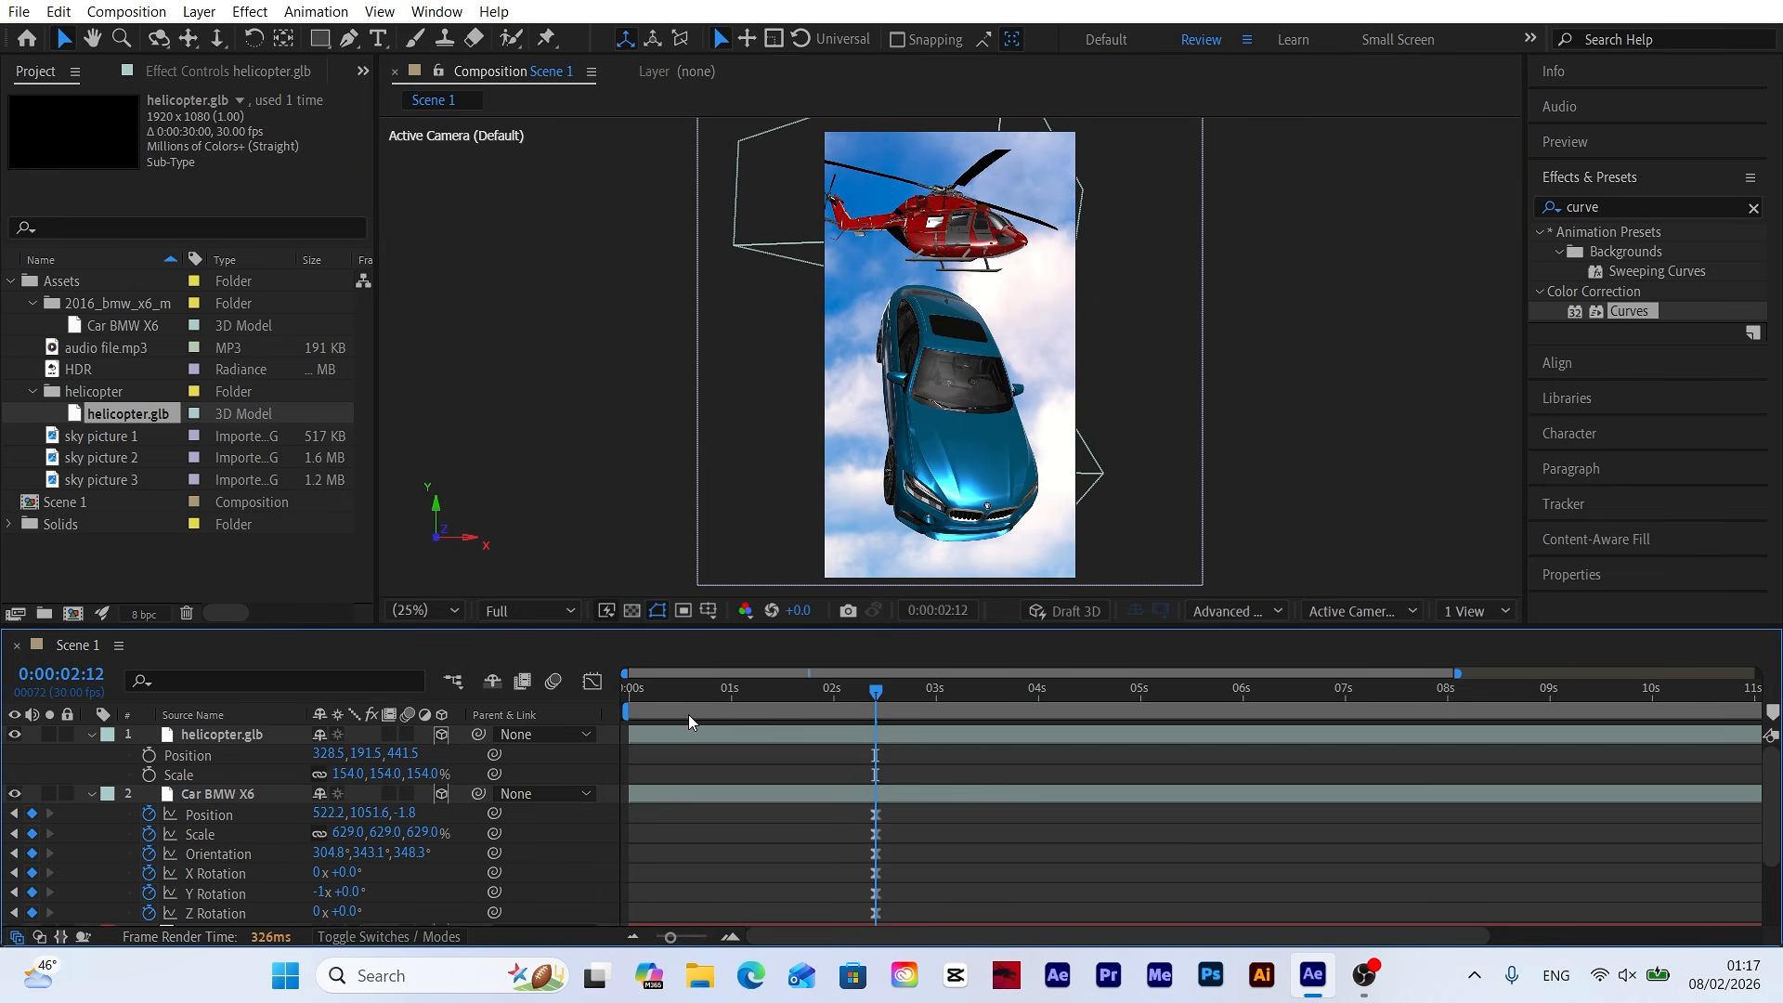
Start keyframing the helicopter's Position and its X, Y and Z Rotation at 0:00:02:12.
click(206, 757)
key(shift+r)
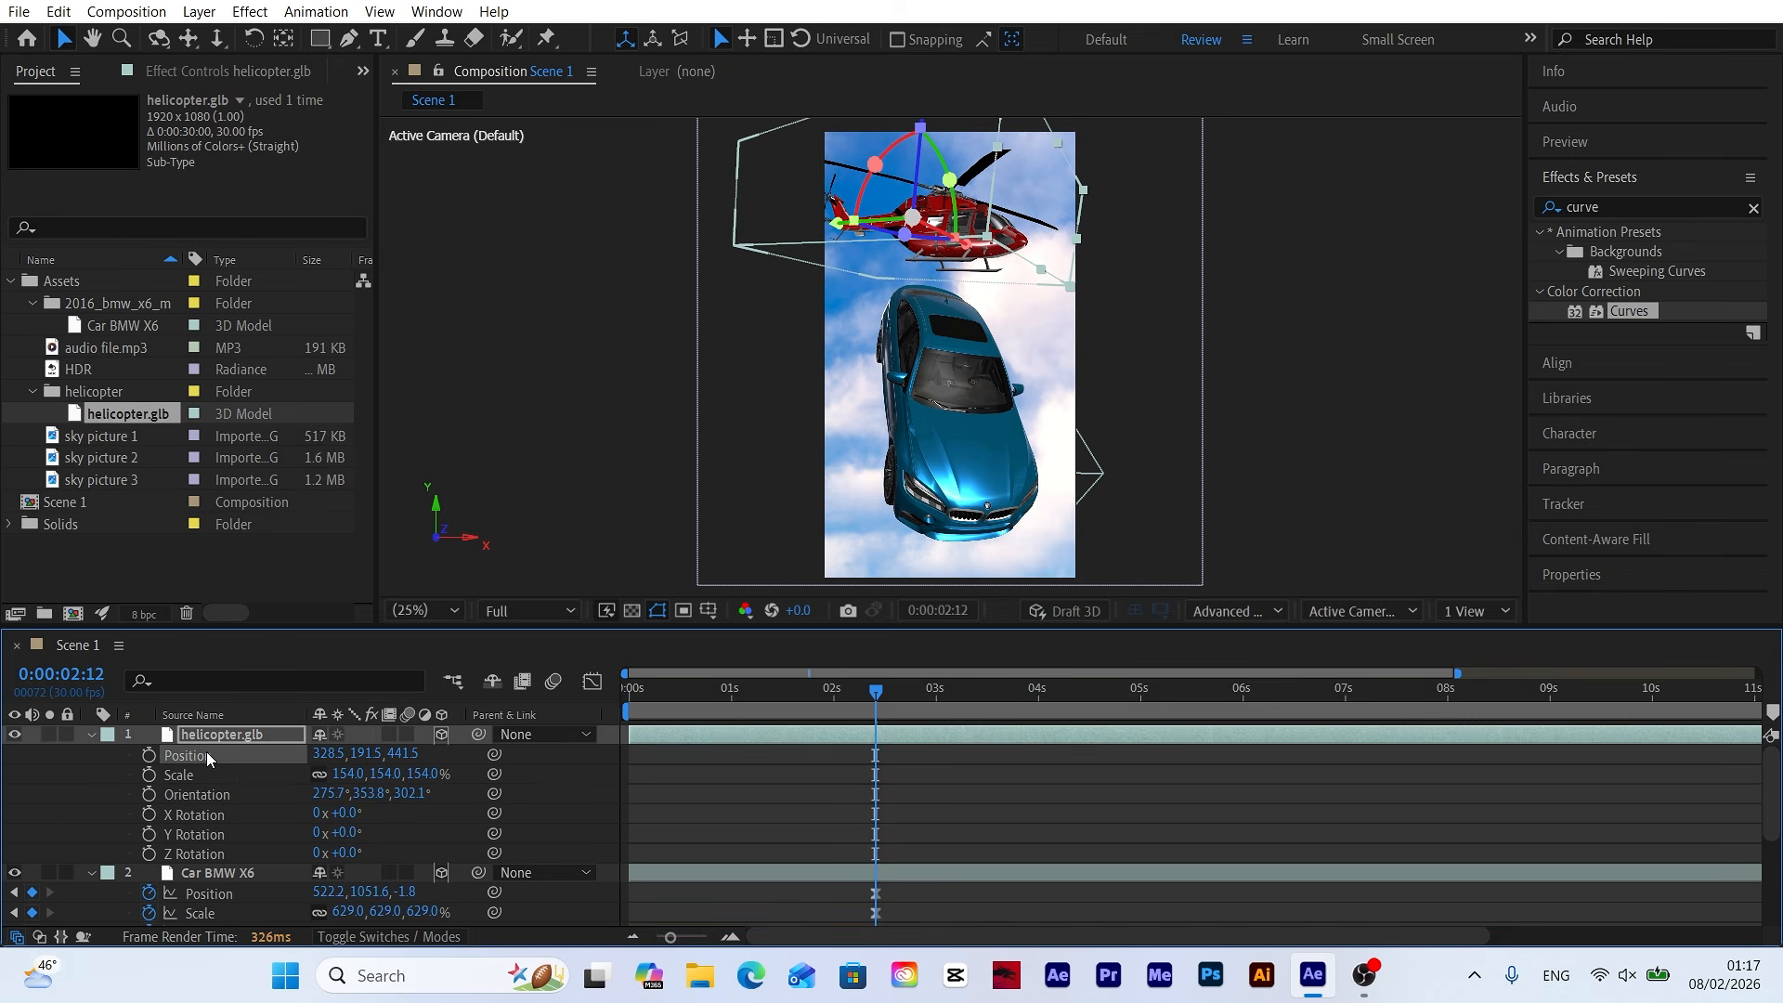
click(148, 814)
click(149, 834)
click(148, 853)
Add Position and X, Y and Z Rotation keyframes to the helicopter at 0:00:02:07.
click(834, 710)
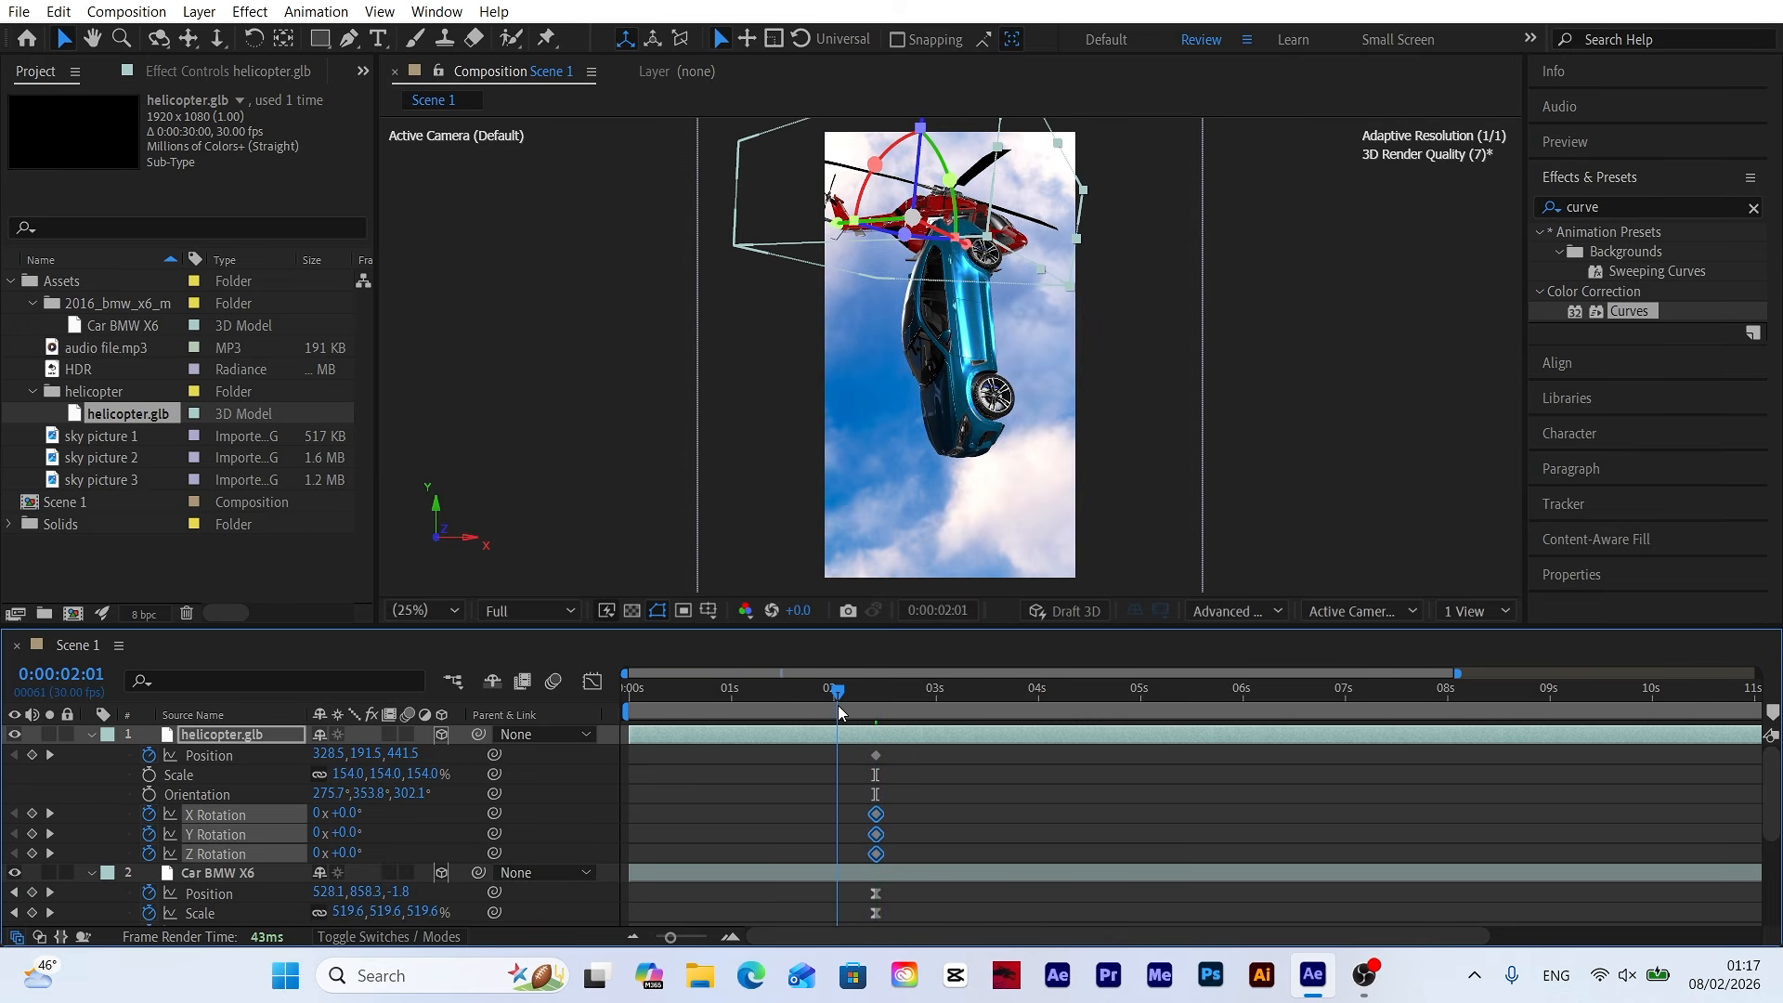
drag(833, 710, 860, 712)
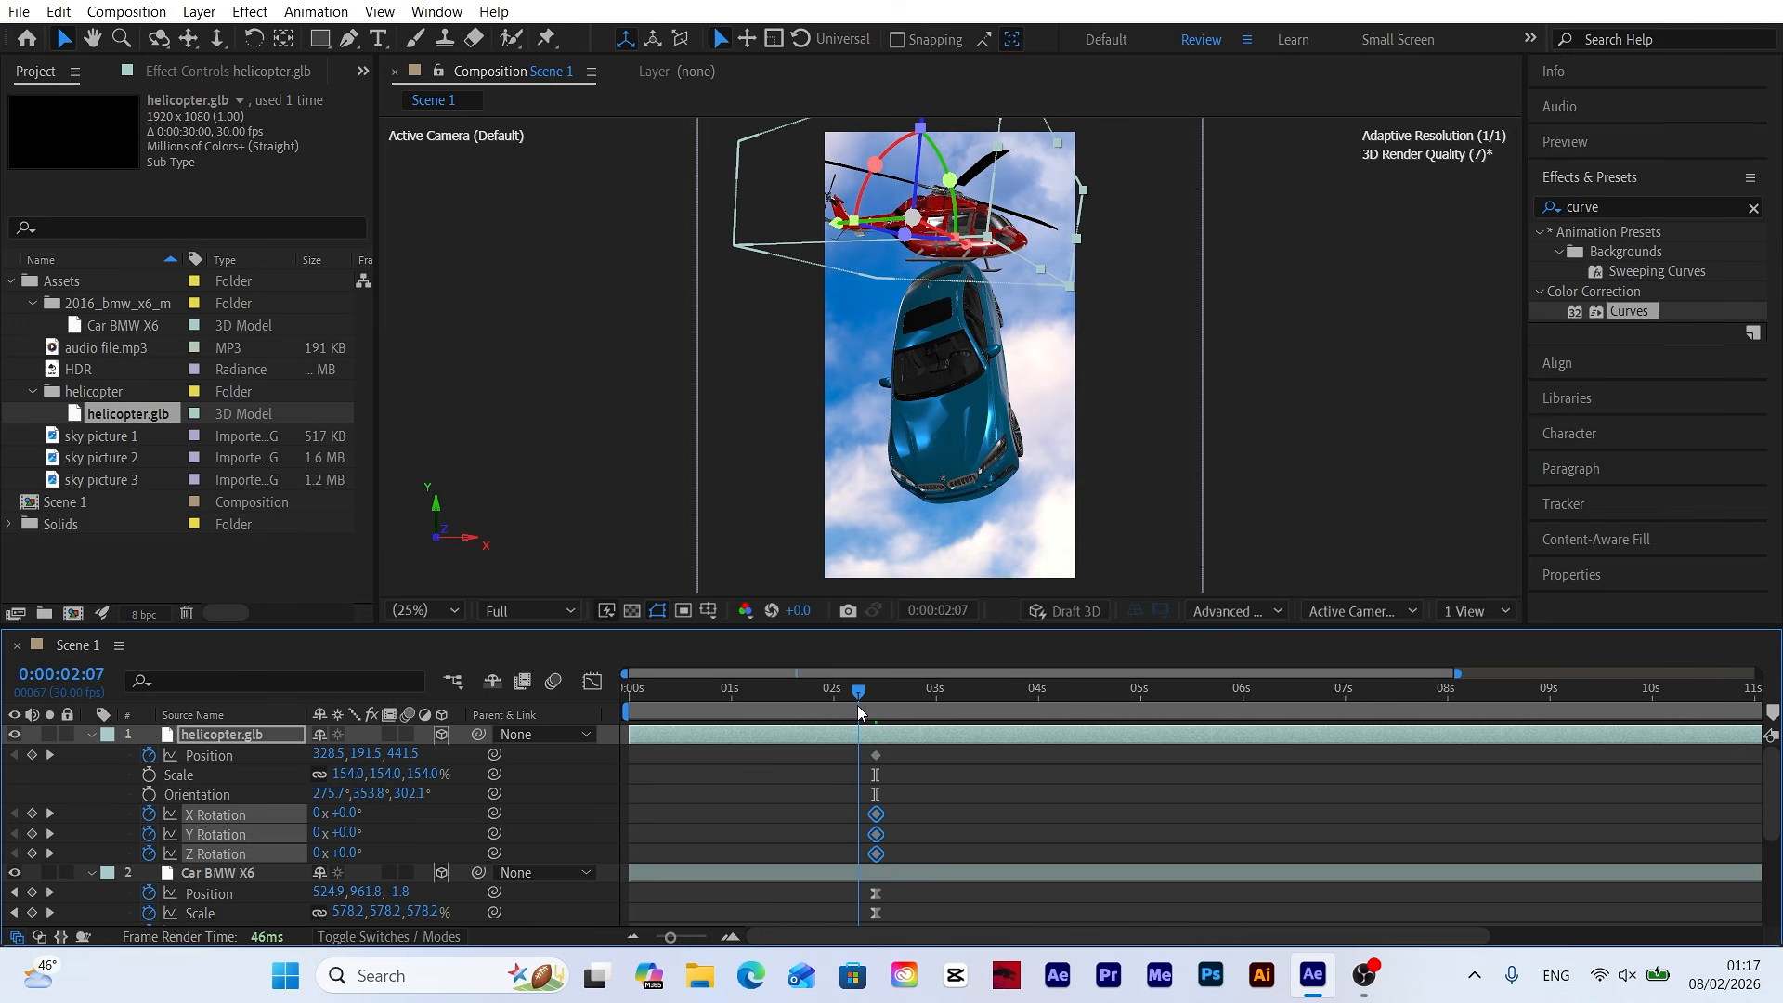
click(33, 756)
drag(32, 814, 31, 856)
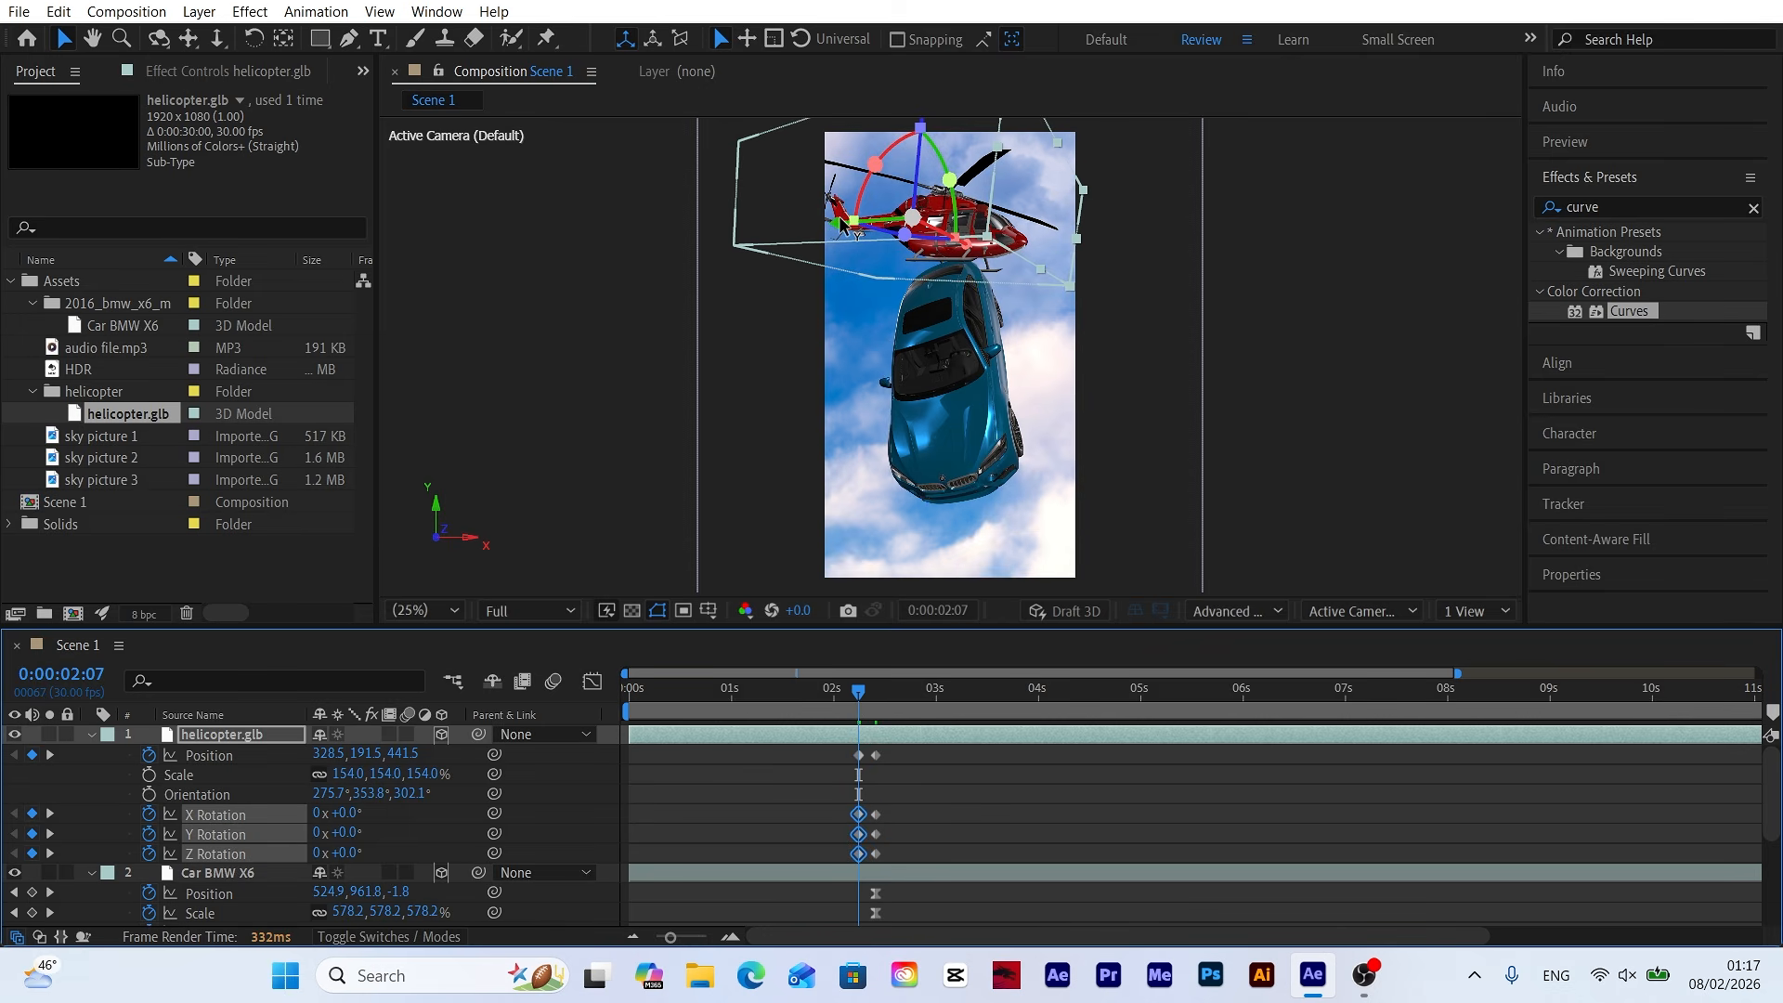
Move the helicopter out of the frame's left side to about -2258.4, -250.2, 2036.1 and rotate its orientation to about 264.6°, 347.1°, 290.5°.
drag(841, 226, 637, 225)
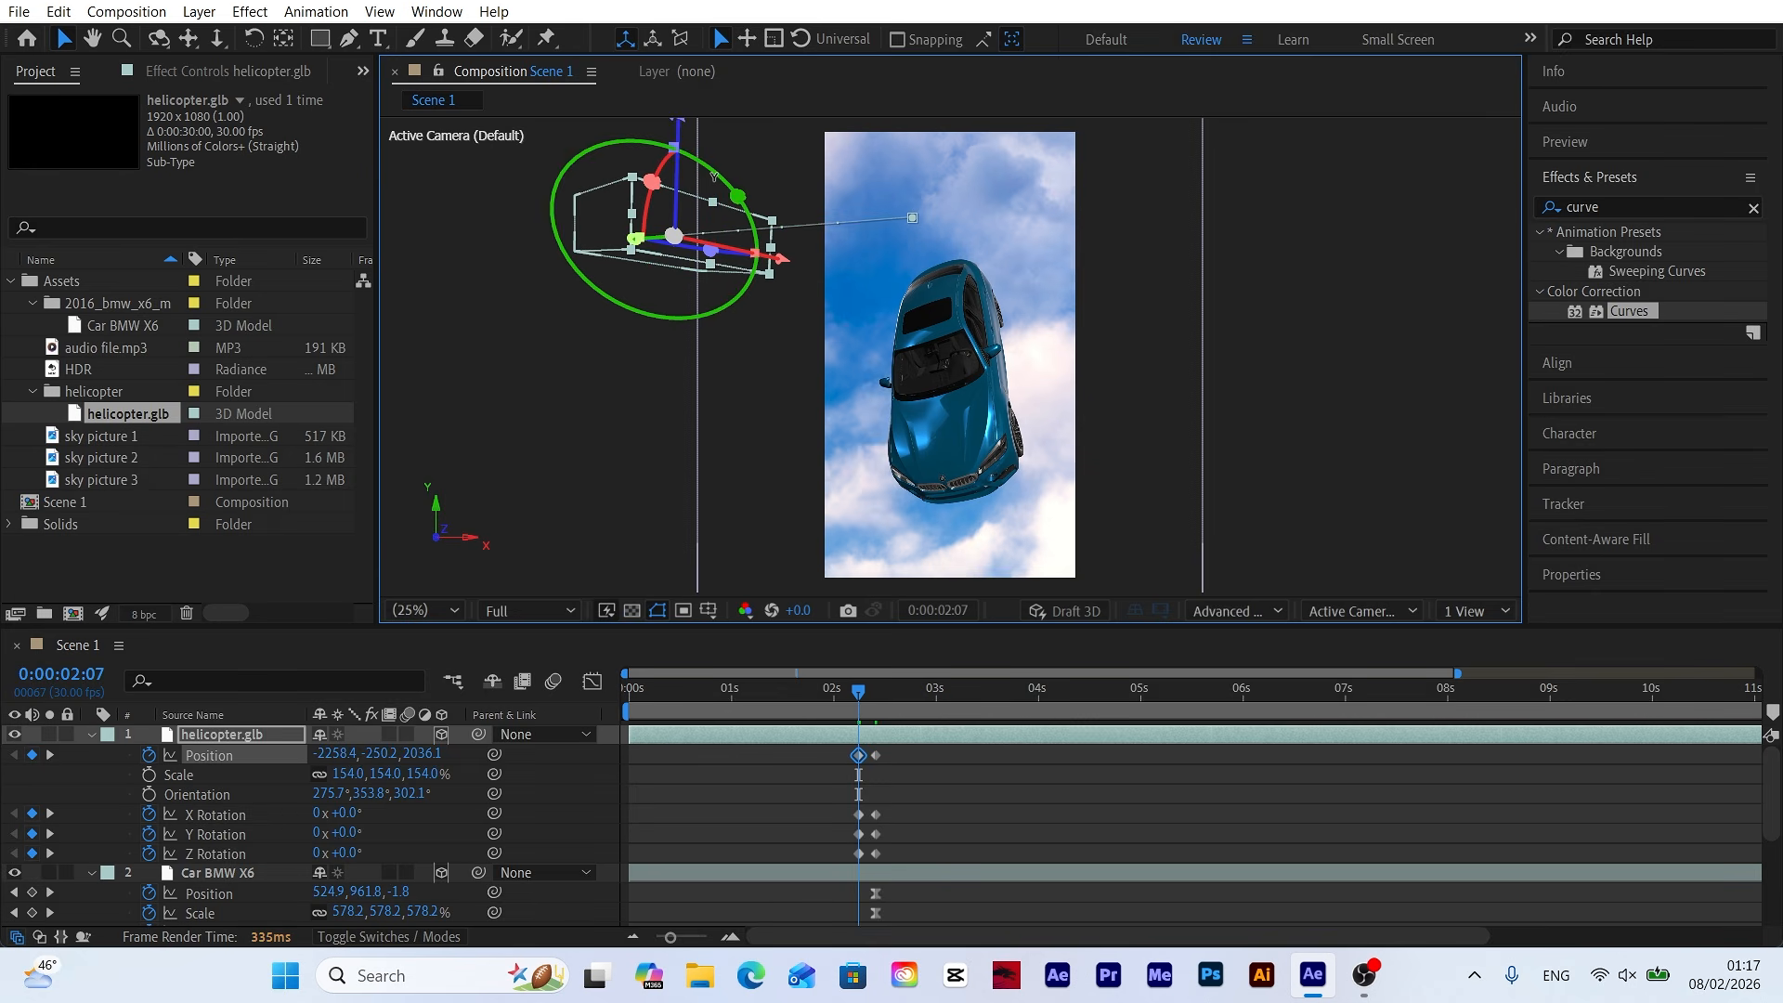
drag(714, 175, 736, 183)
drag(705, 258, 709, 249)
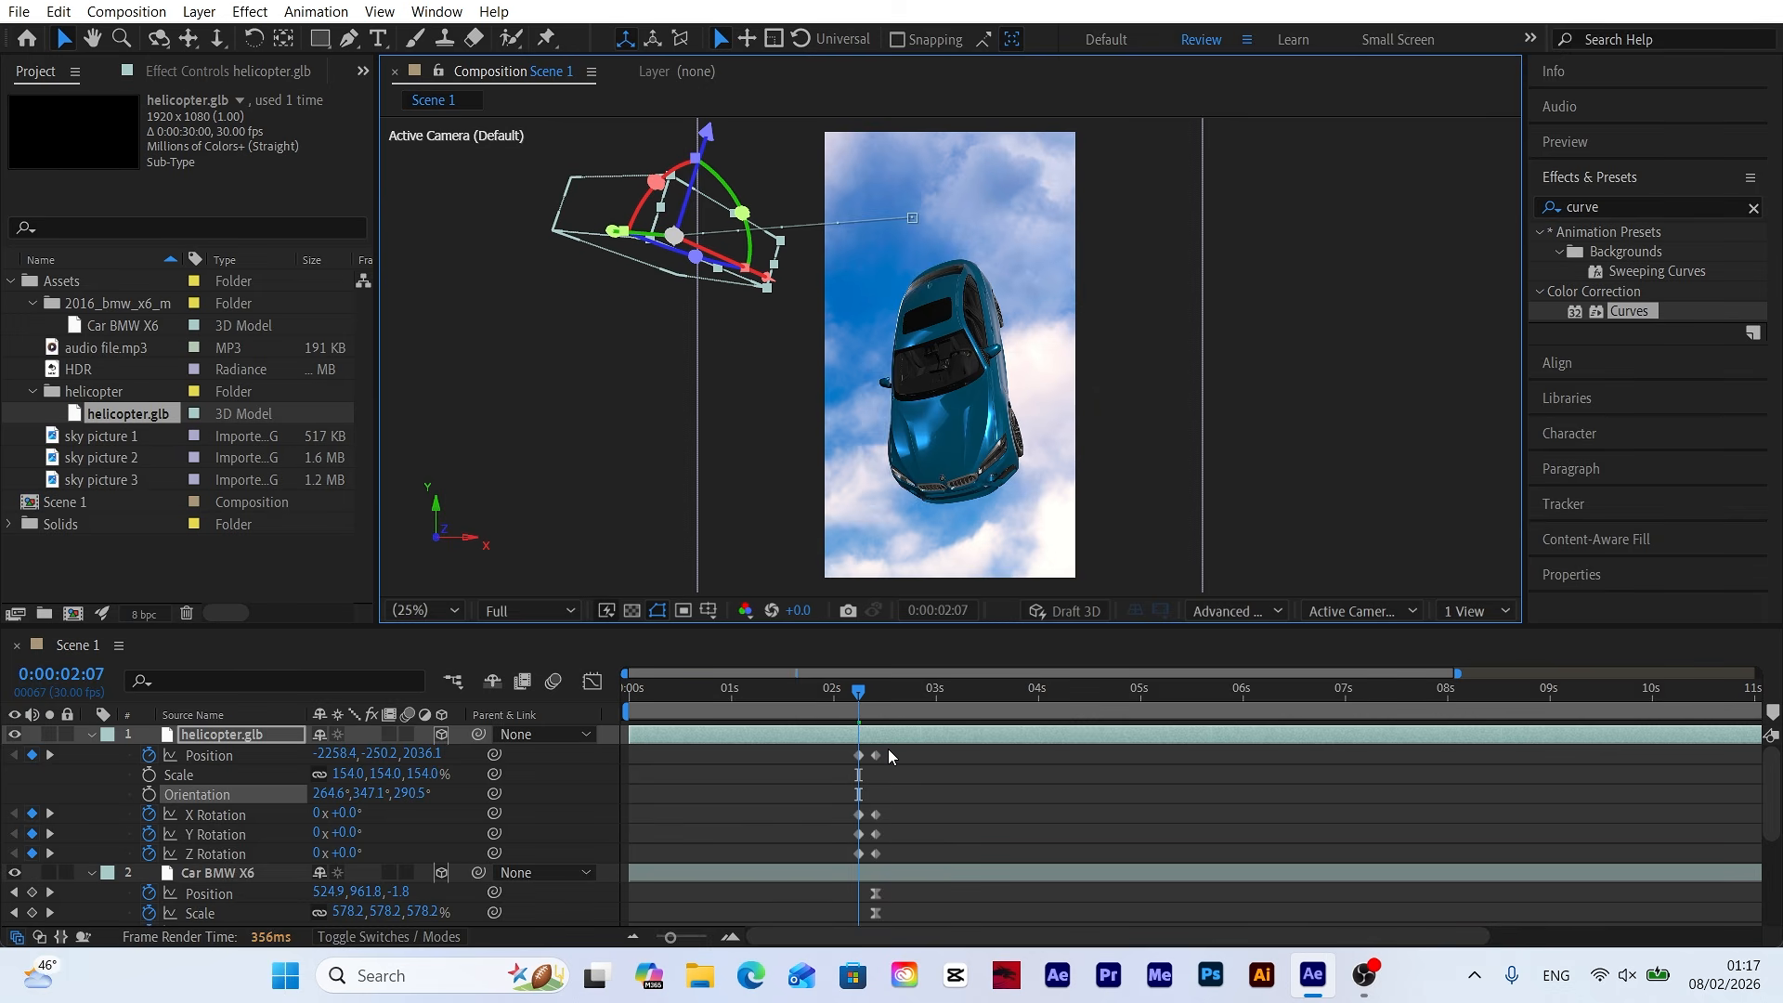
Apply Easy Ease to all of the helicopter's Position and Rotation keyframes.
mouse_move(889, 756)
mouse_down()
mouse_move(840, 814)
mouse_move(839, 864)
mouse_up()
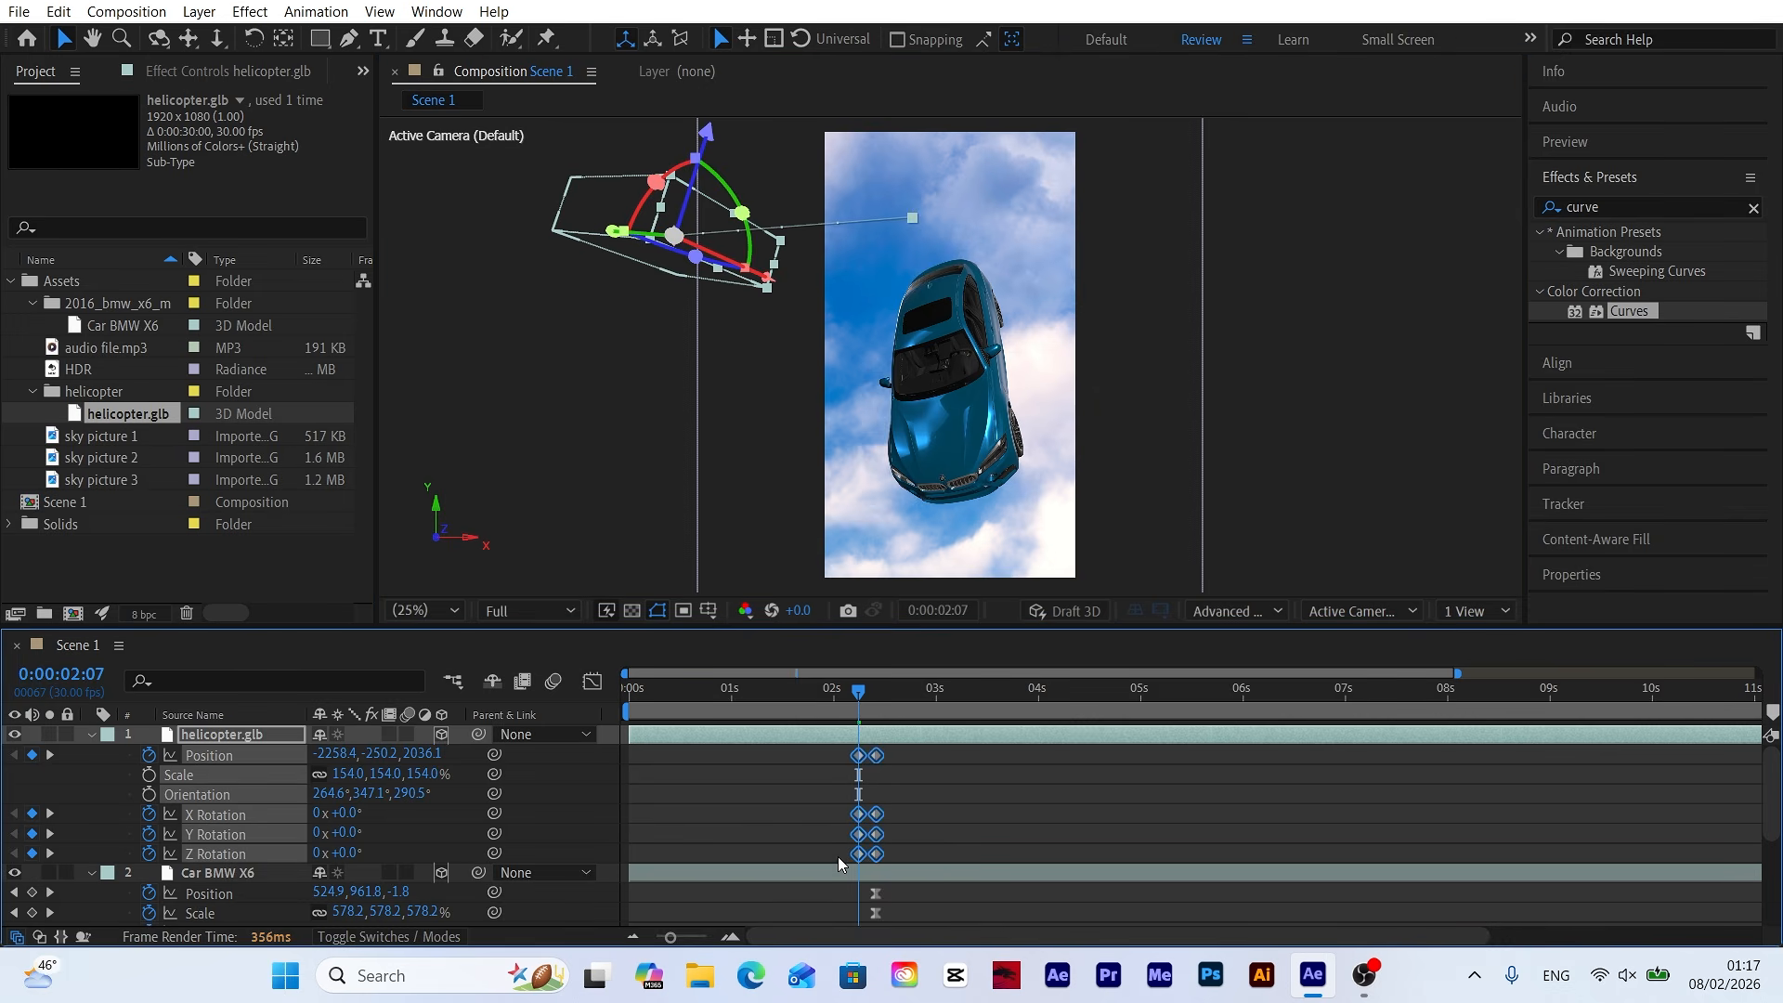
right_click(875, 768)
mouse_move(975, 740)
click(1246, 818)
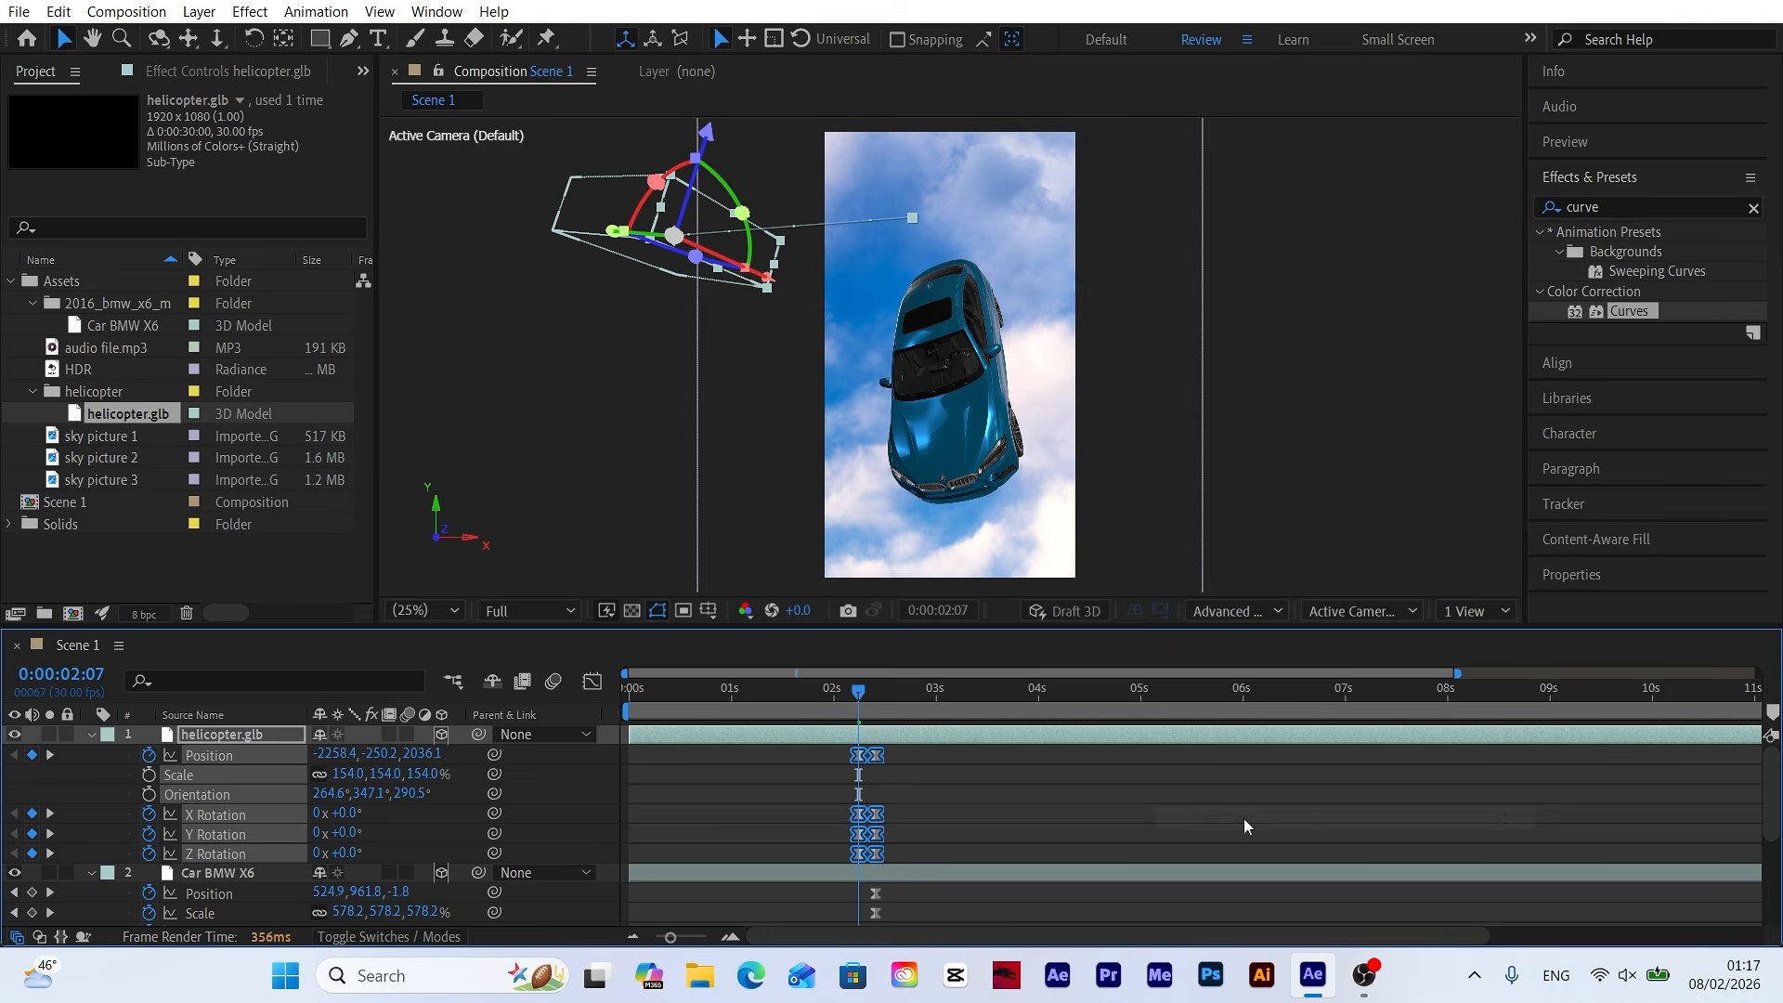
Shorten the incoming influence of the helicopter's 0:00:02:12 keyframes on the speed graph and preview its entrance from 0:00:01:22.
click(592, 682)
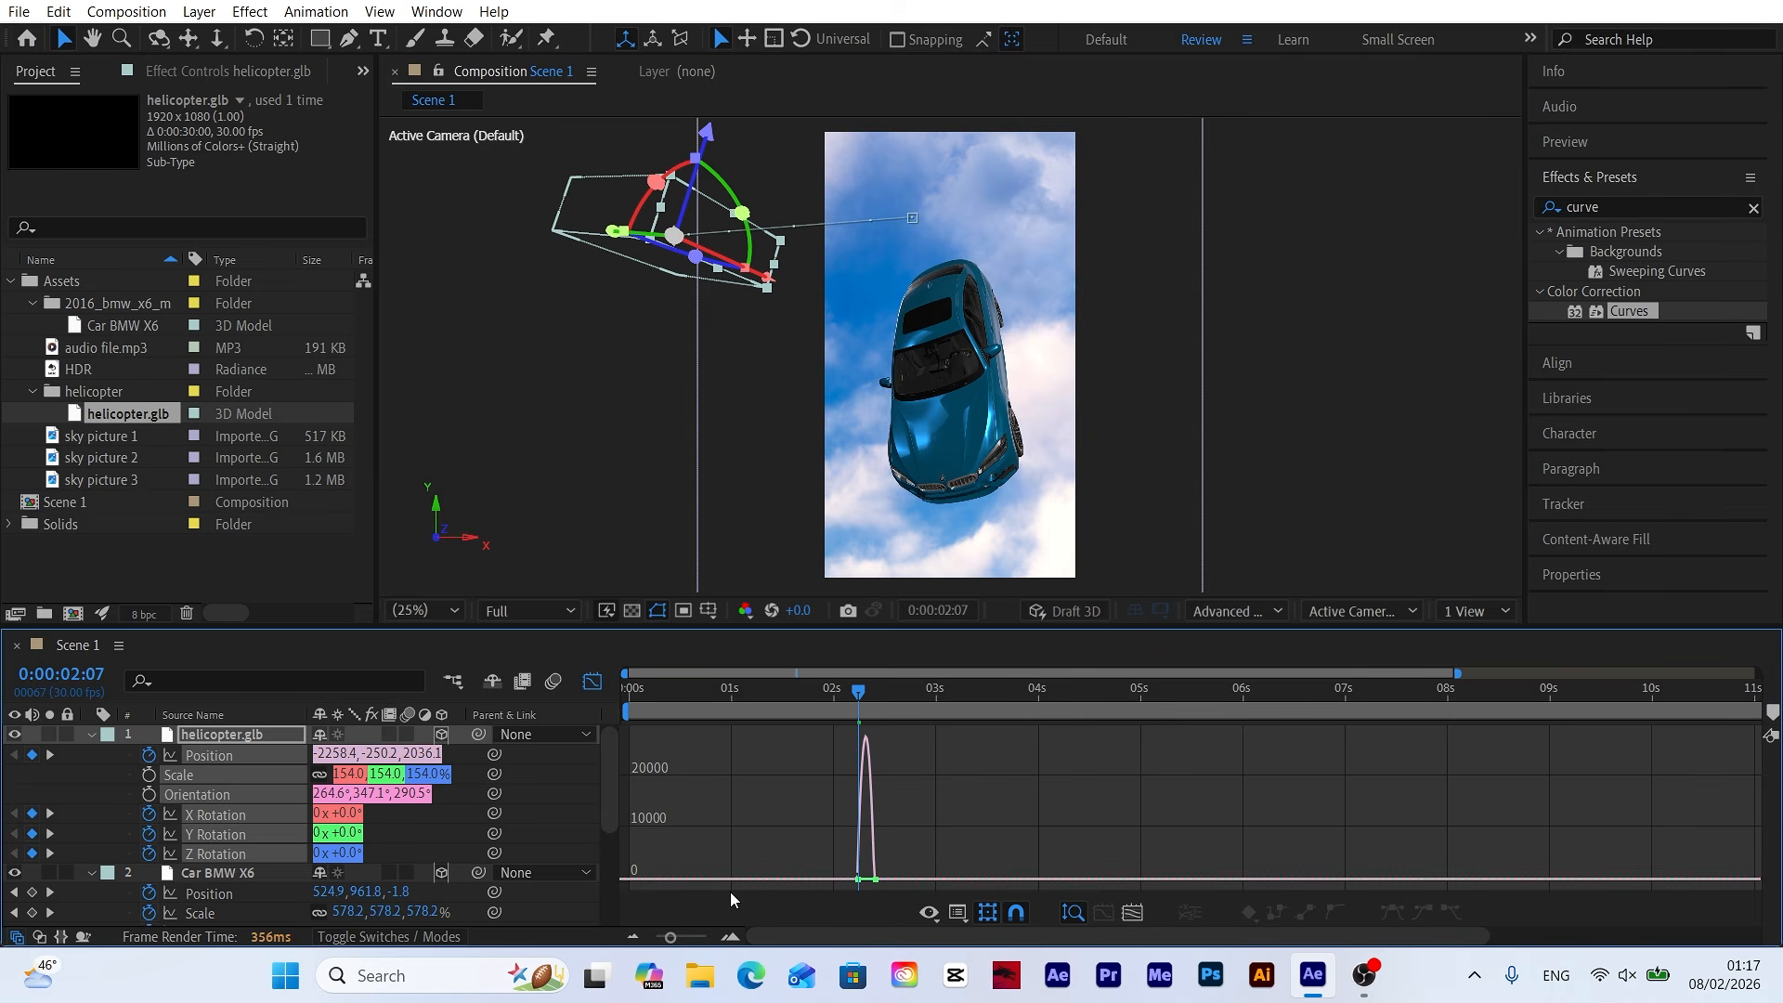
drag(671, 937, 714, 943)
click(1482, 878)
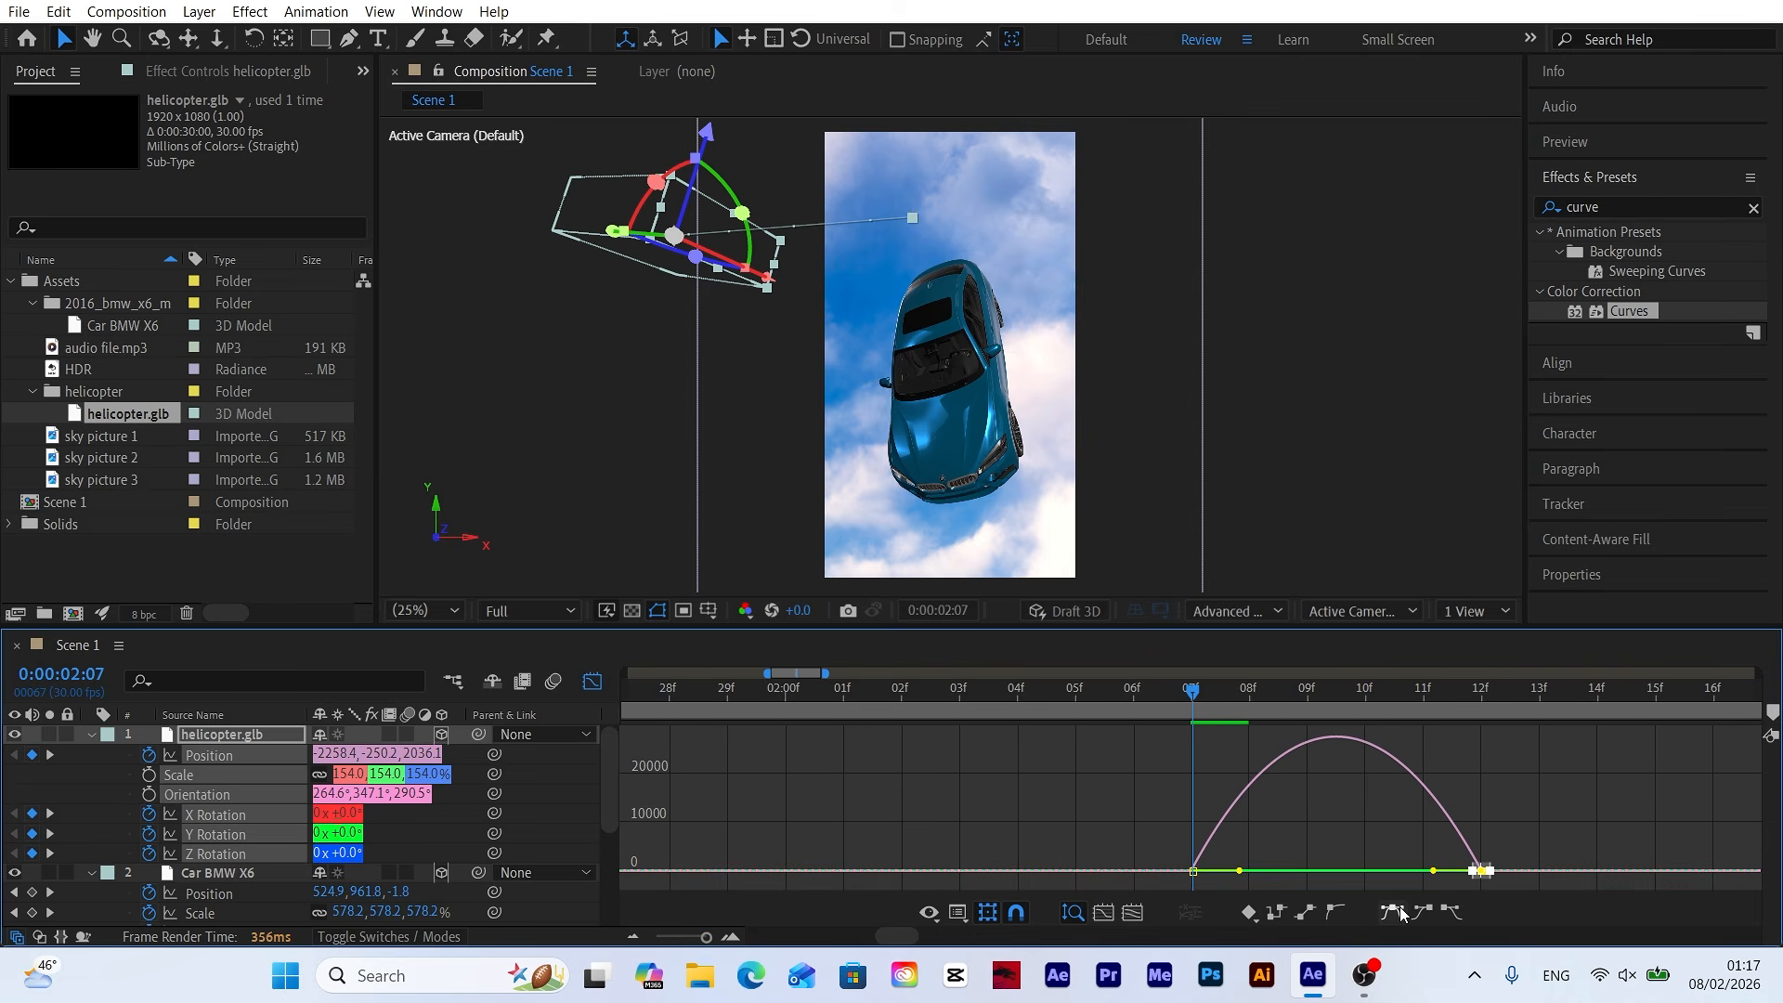
drag(1436, 879, 1479, 869)
click(593, 683)
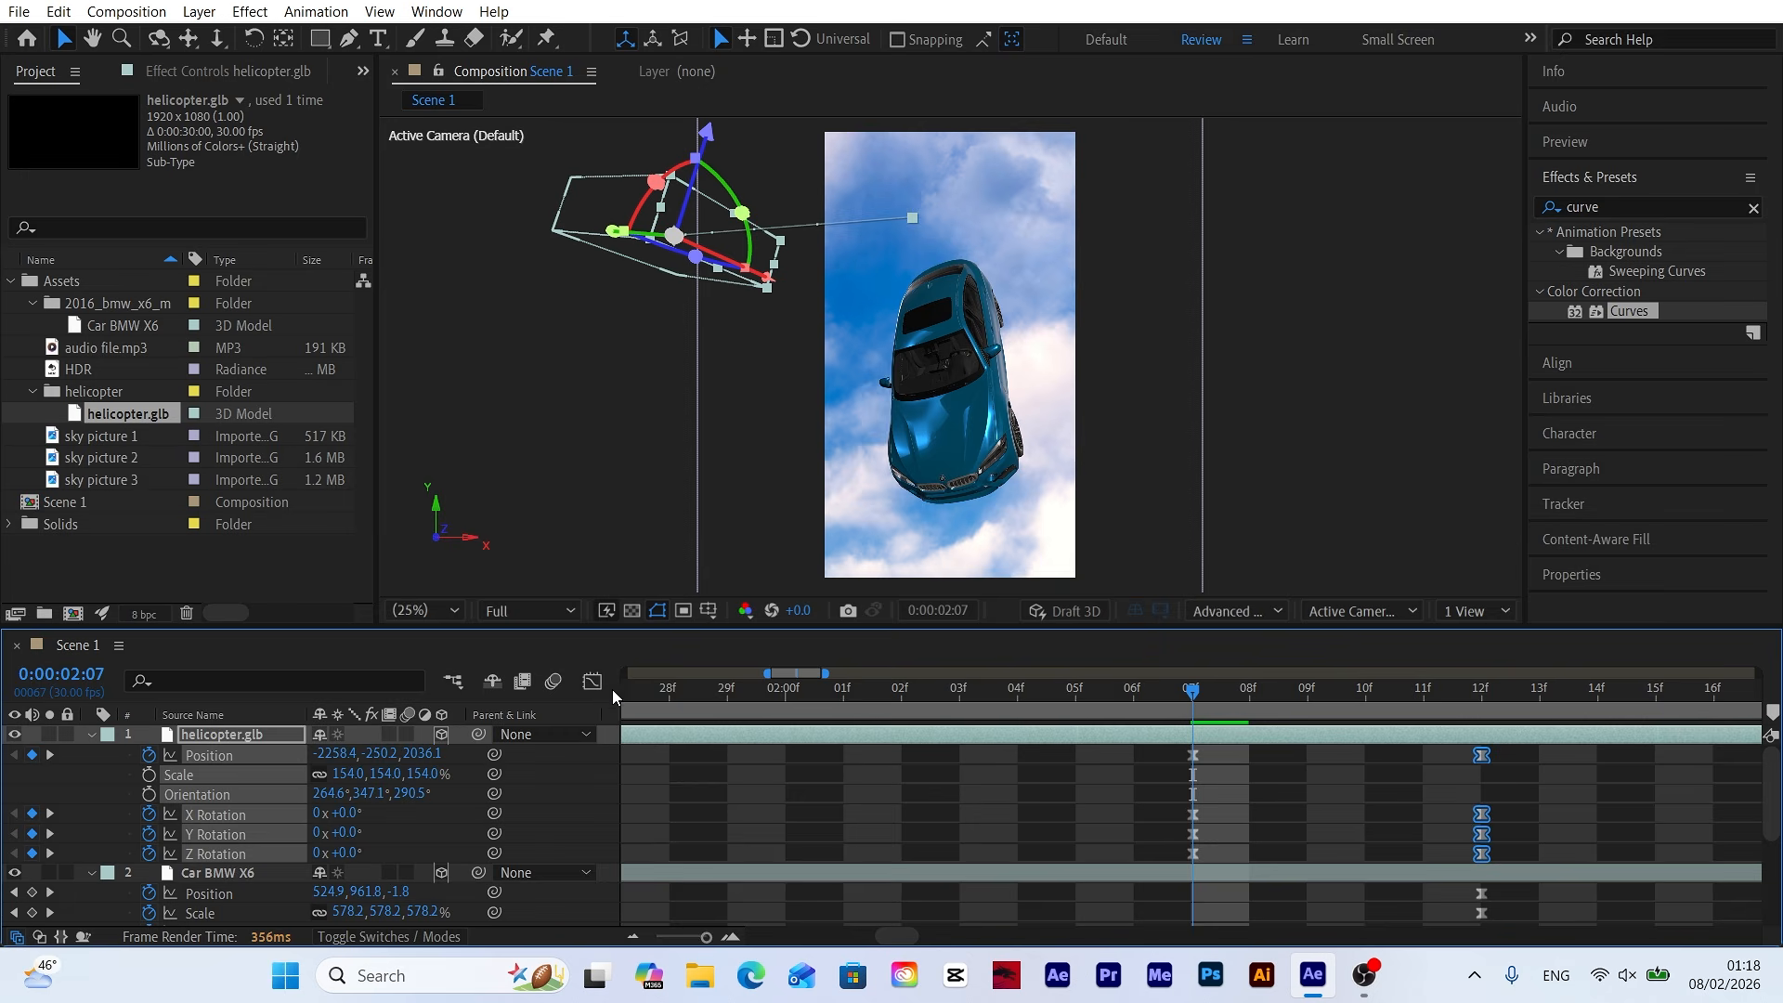
drag(705, 937, 613, 940)
drag(797, 692, 761, 695)
click(912, 784)
key(space)
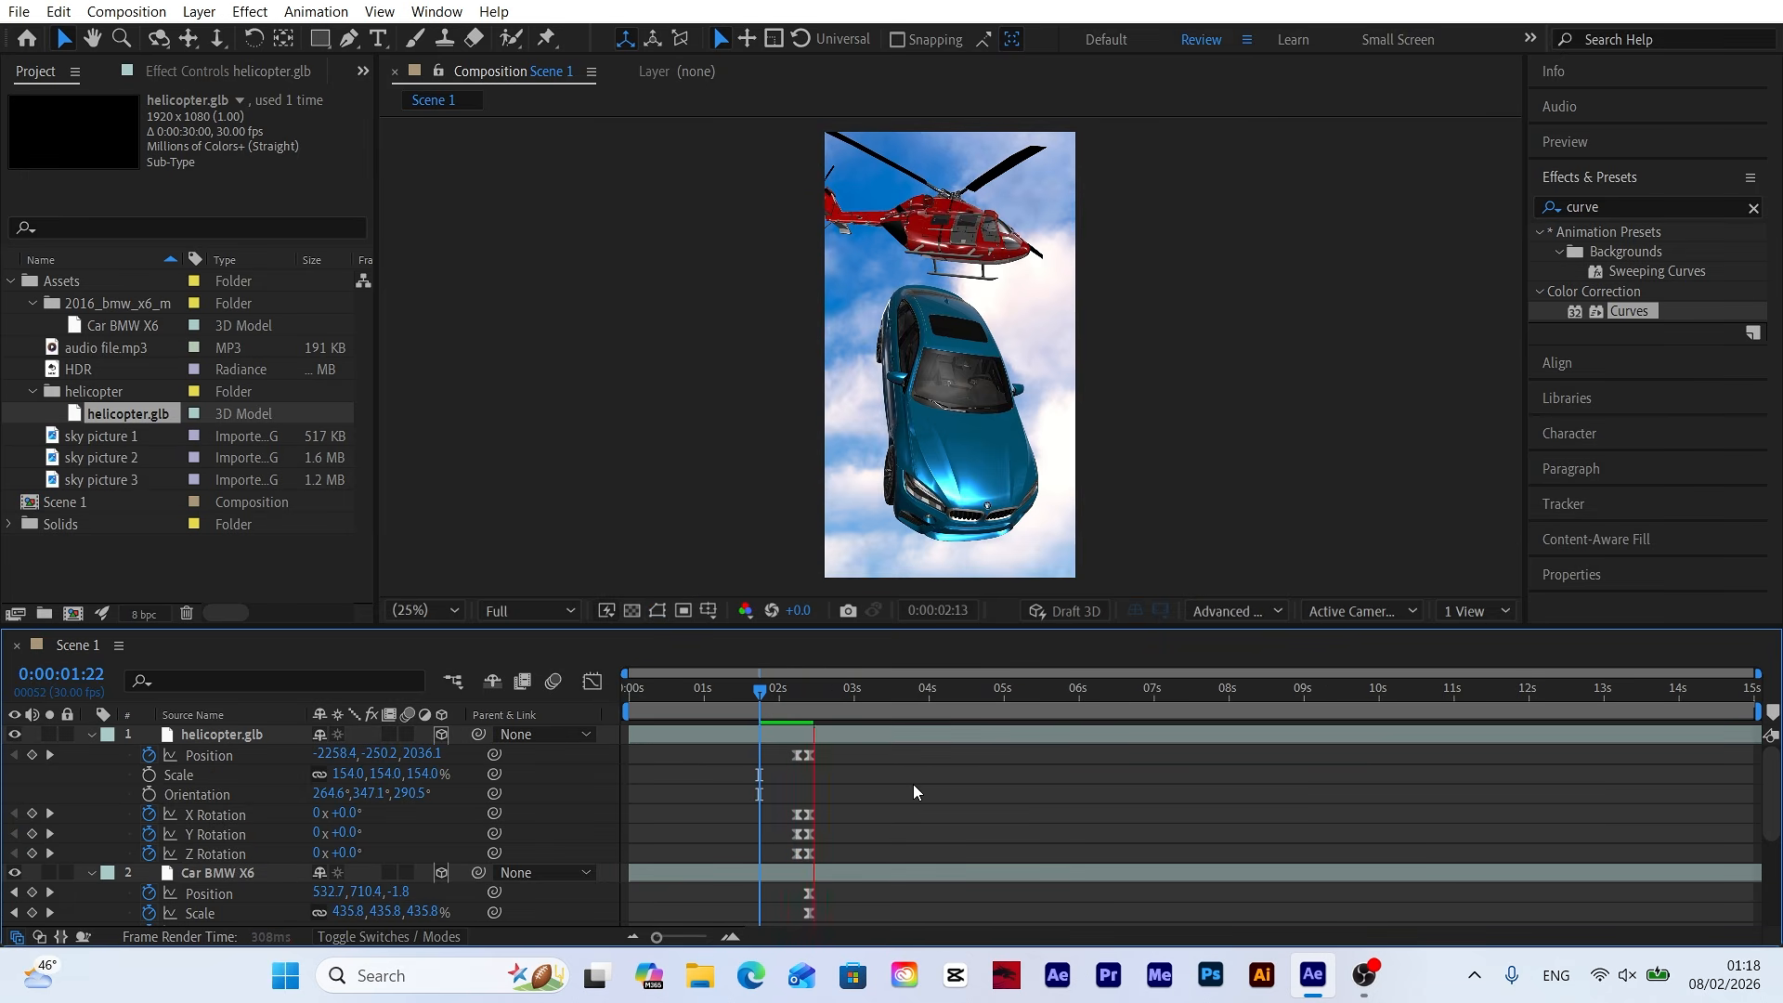
Shift the helicopter's first Position and Rotation keyframes slightly earlier and play back the entrance from 0:00:01:14.
drag(750, 689, 796, 855)
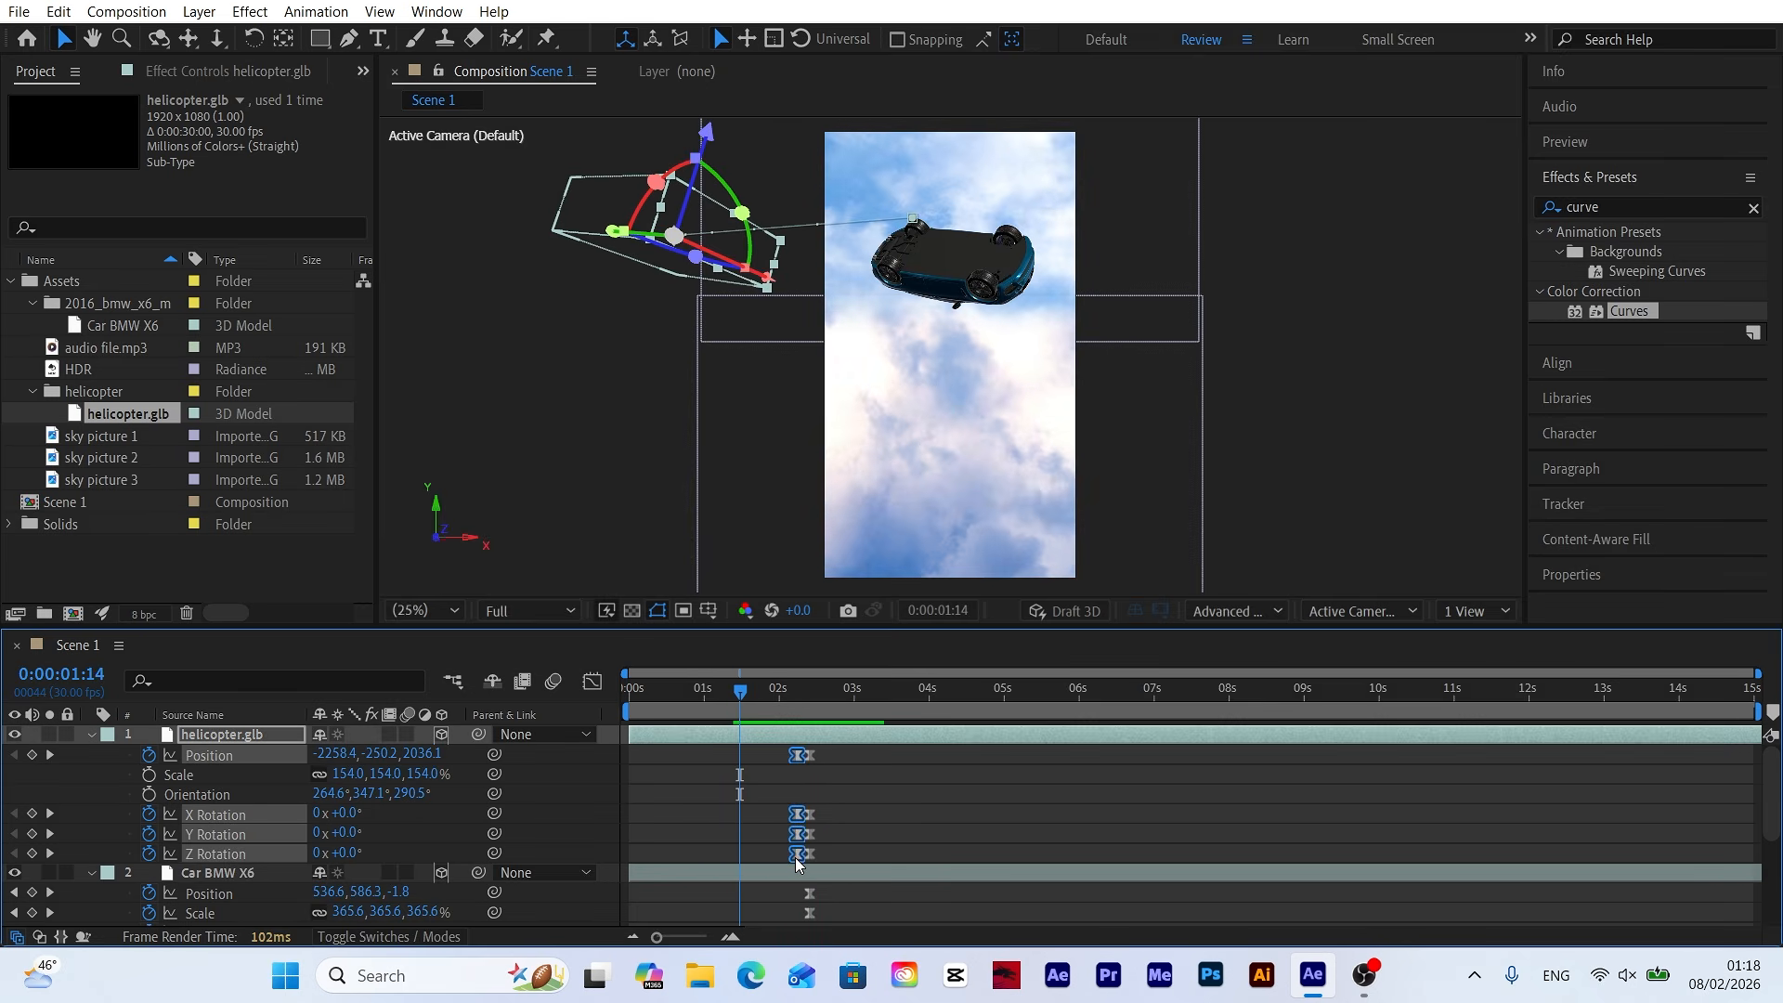
click(878, 819)
key(space)
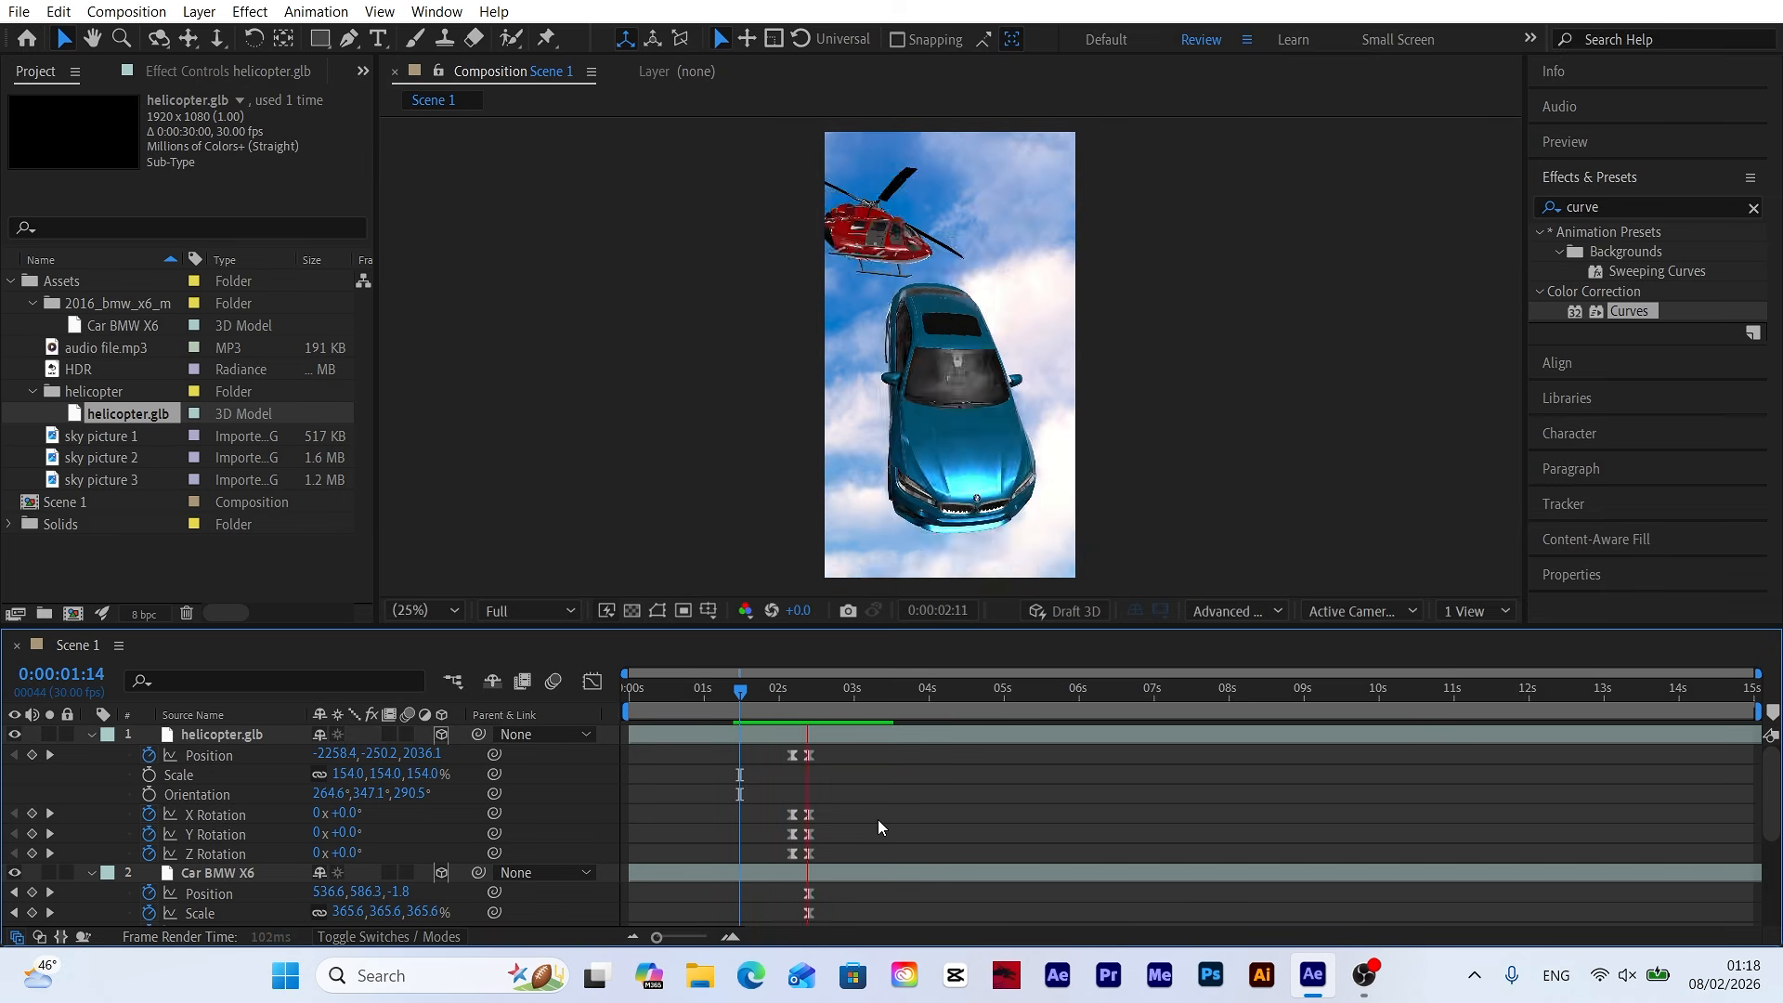
At the 0:00:02:12 keyframe, rotate the helicopter above the car to an orientation of about 263.5°, 350.0°, 306.8°.
drag(772, 691, 807, 702)
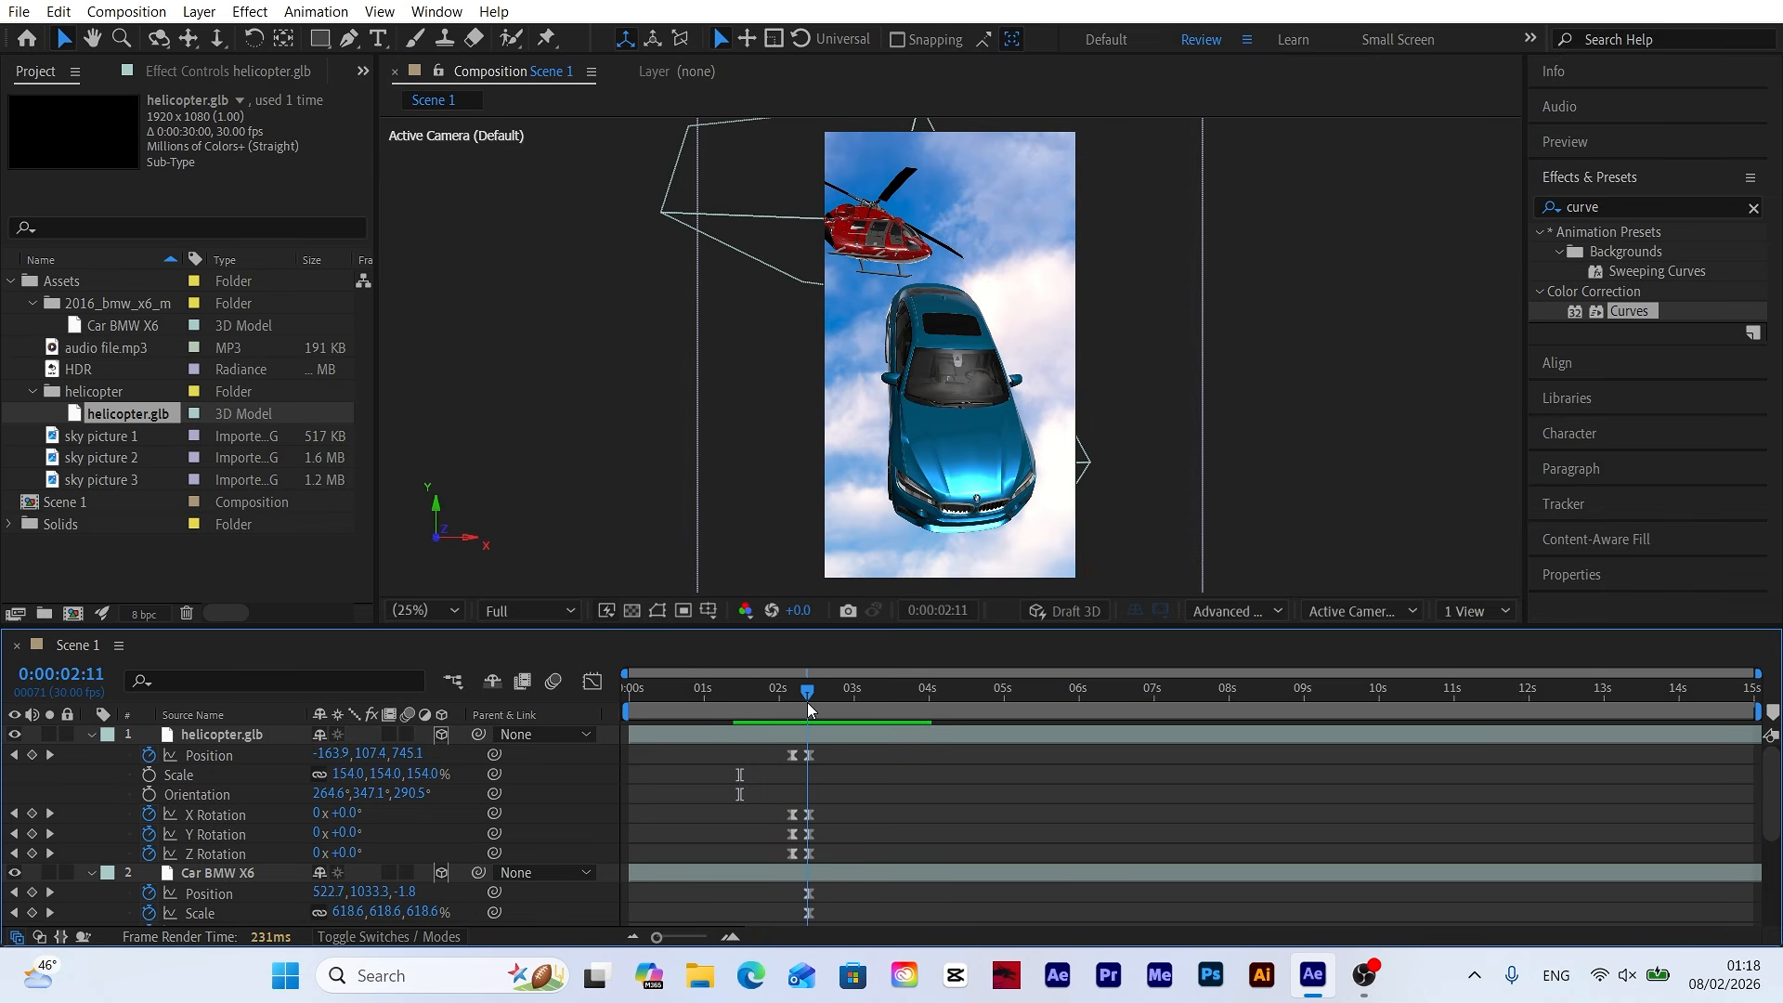
click(49, 755)
click(967, 245)
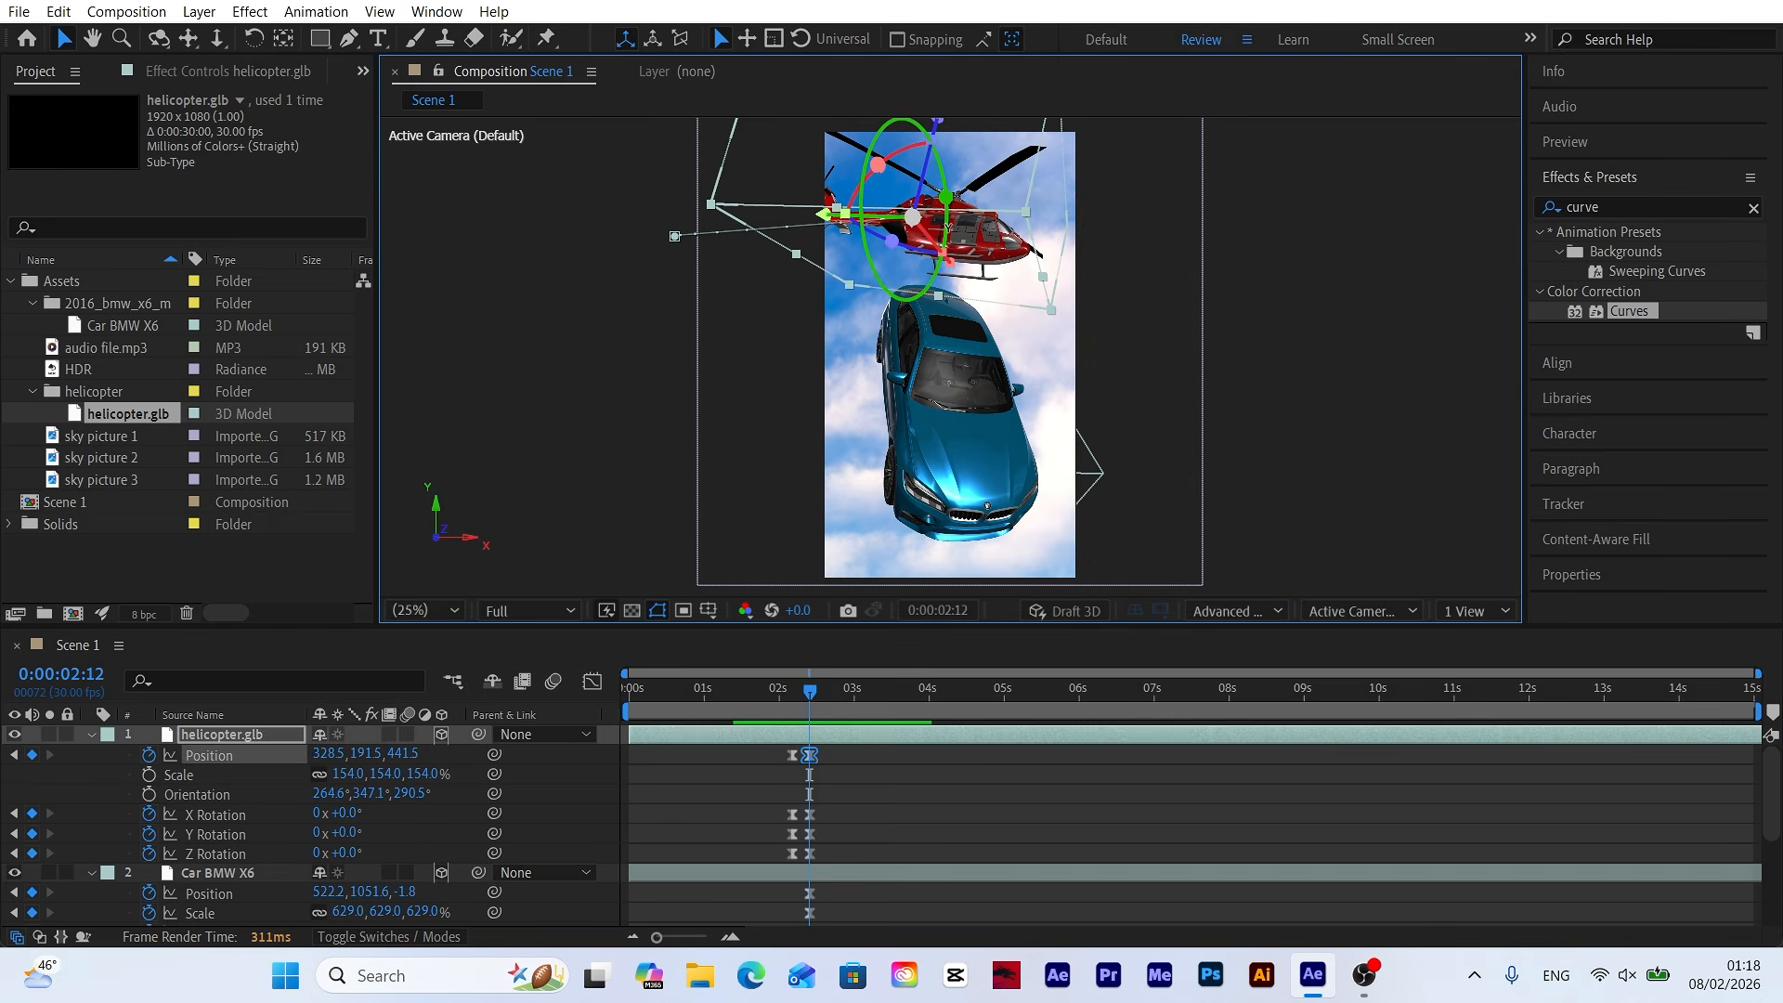
drag(926, 174, 912, 220)
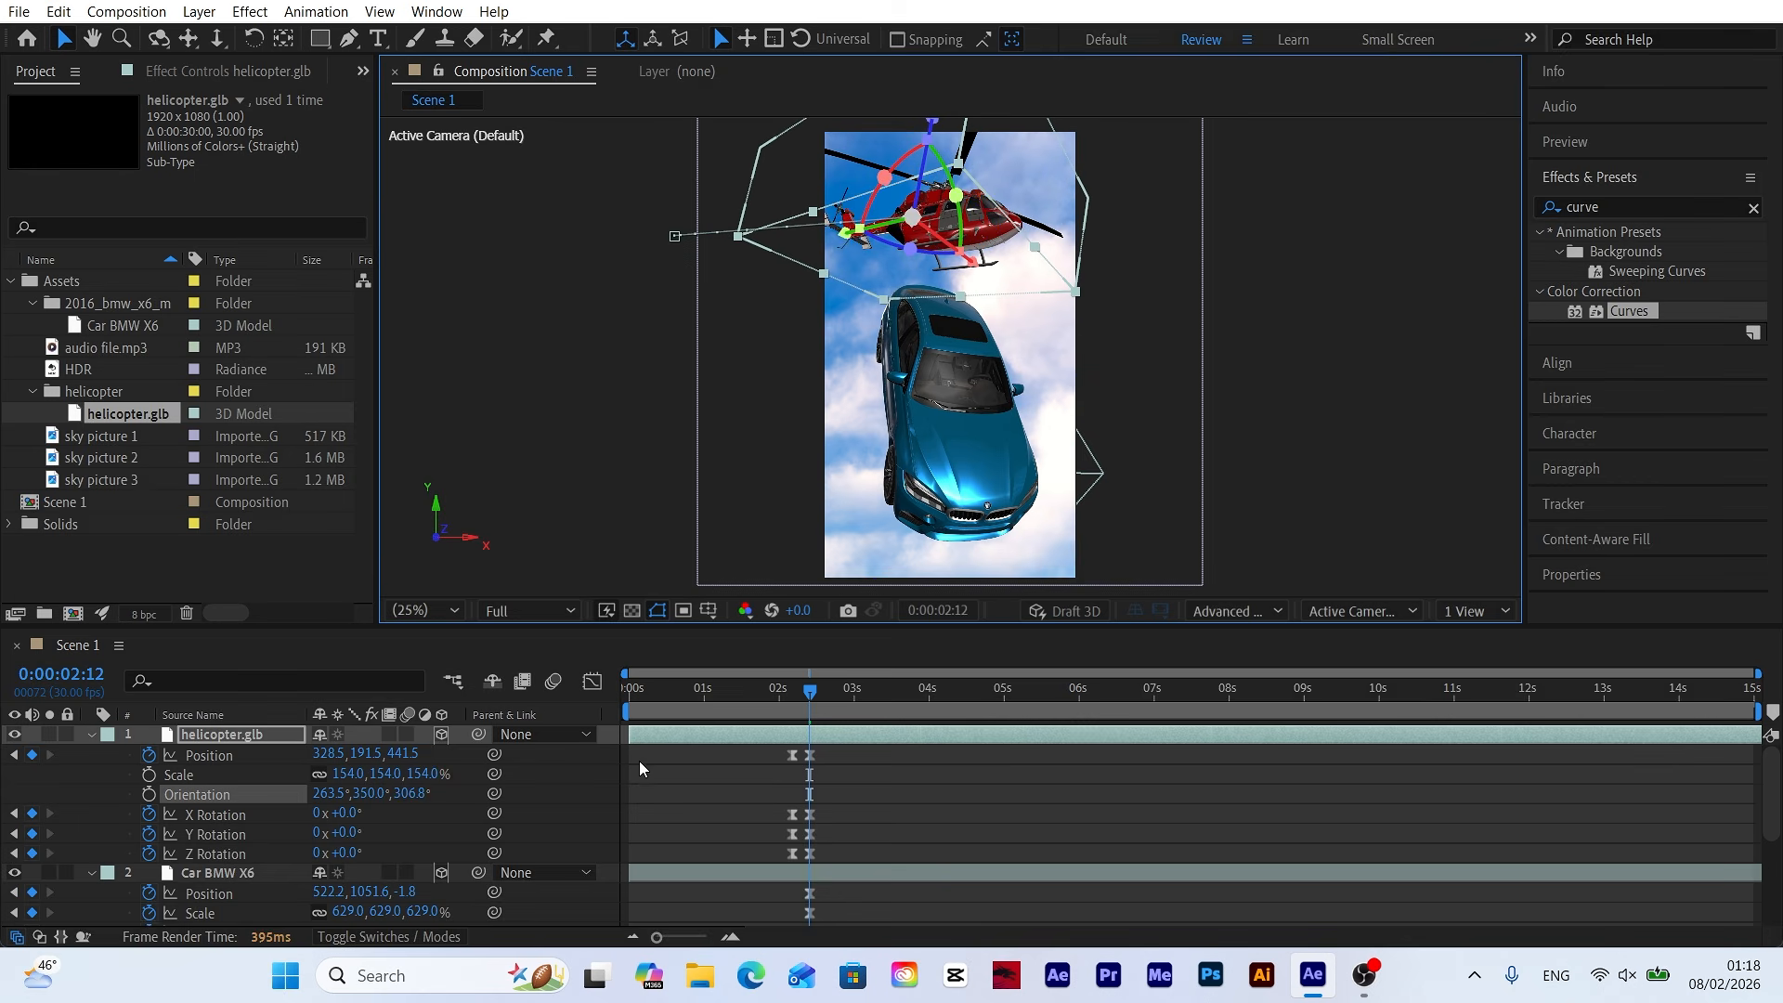
click(599, 794)
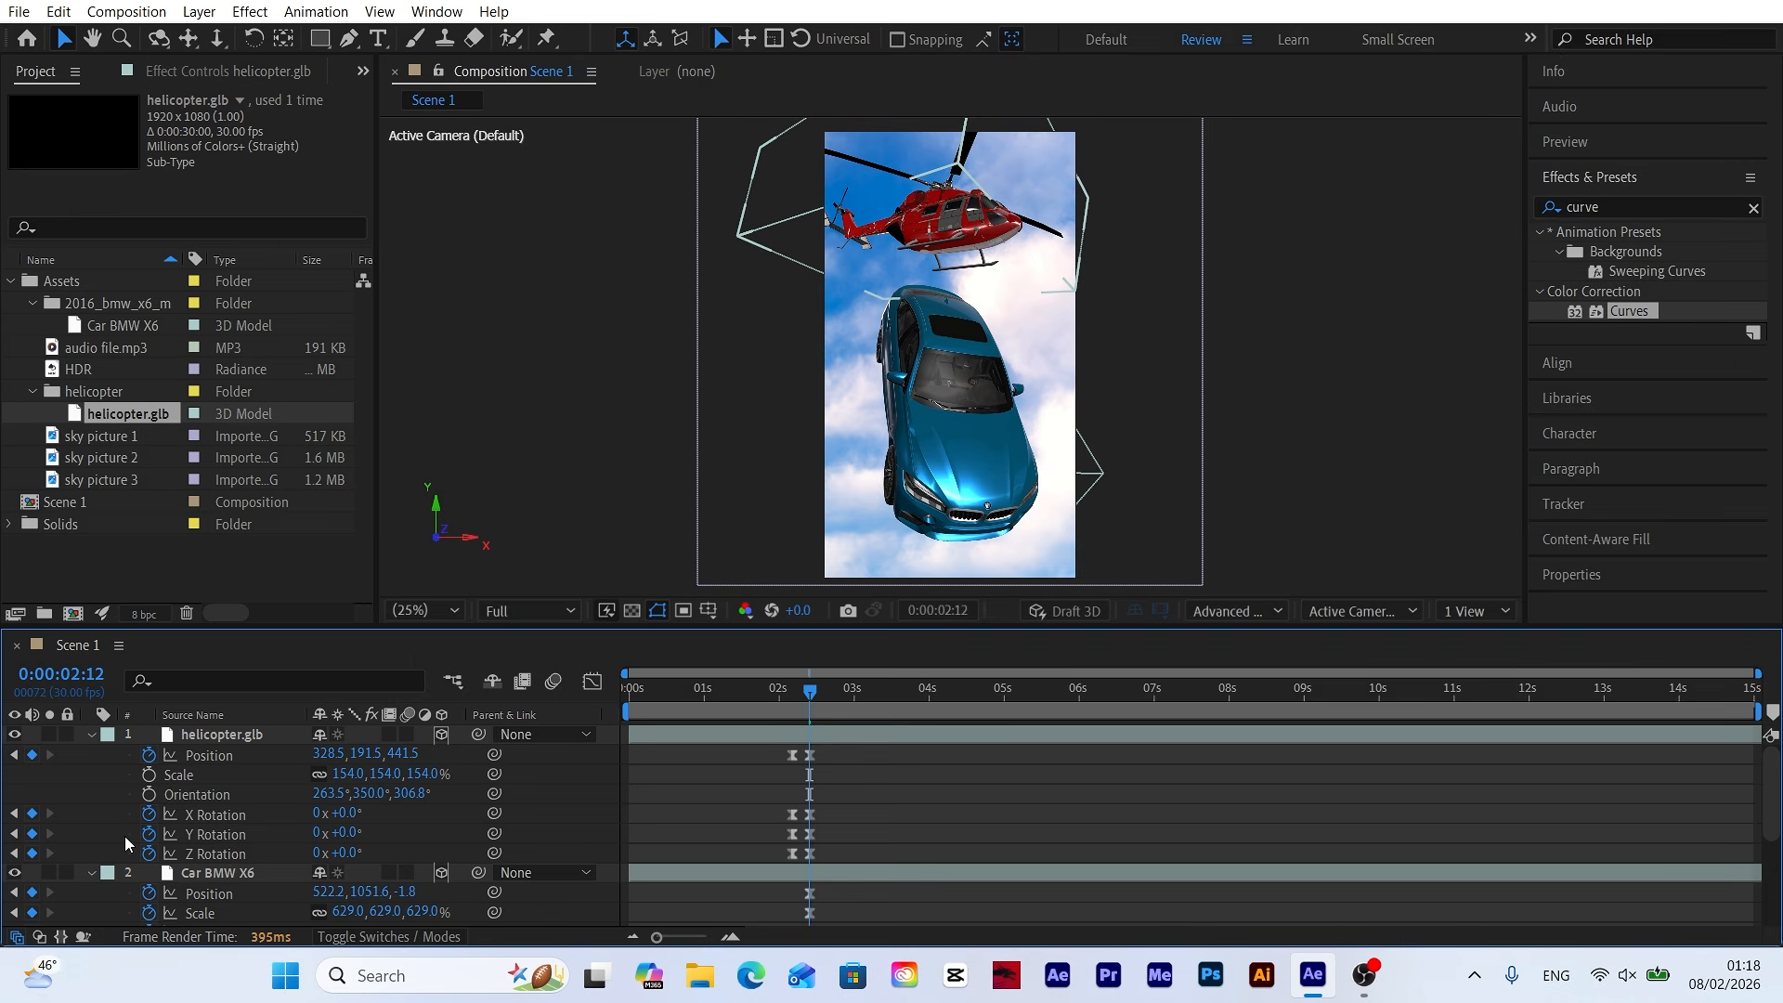
Enable the helicopter model's built-in Animation clip in its Animation Options and preview the motion from 0:00:02:01.
click(86, 739)
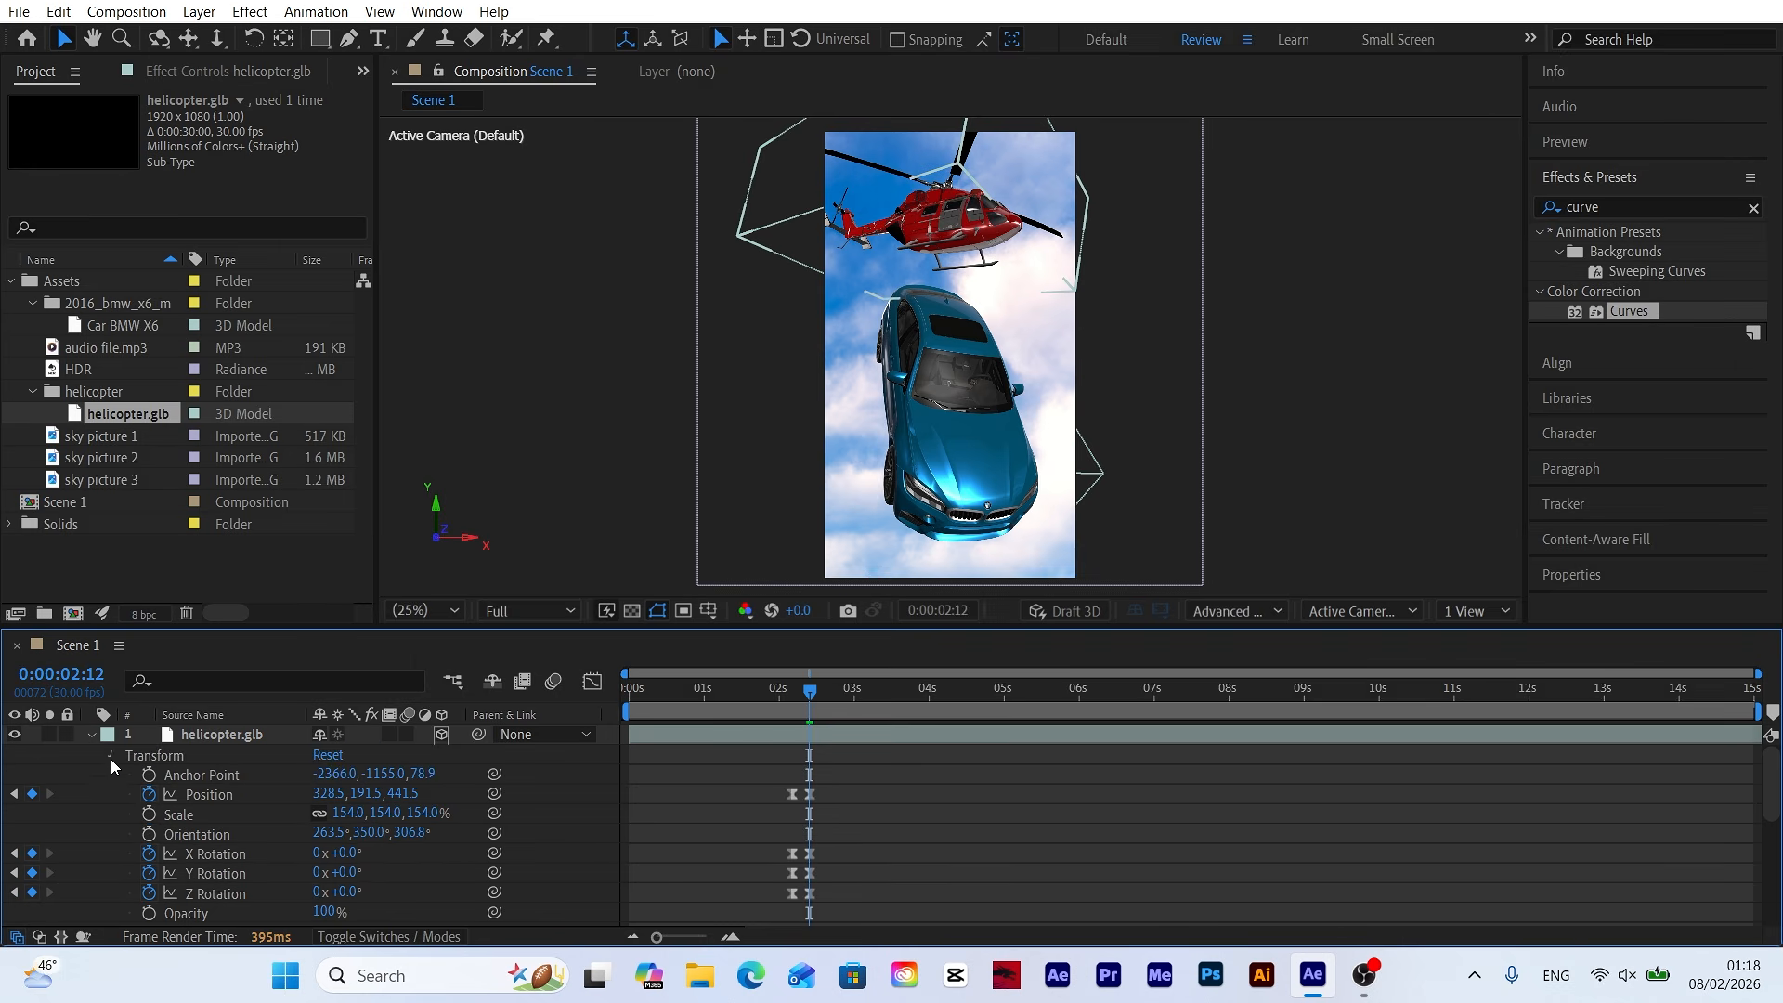
click(110, 756)
click(110, 795)
click(364, 814)
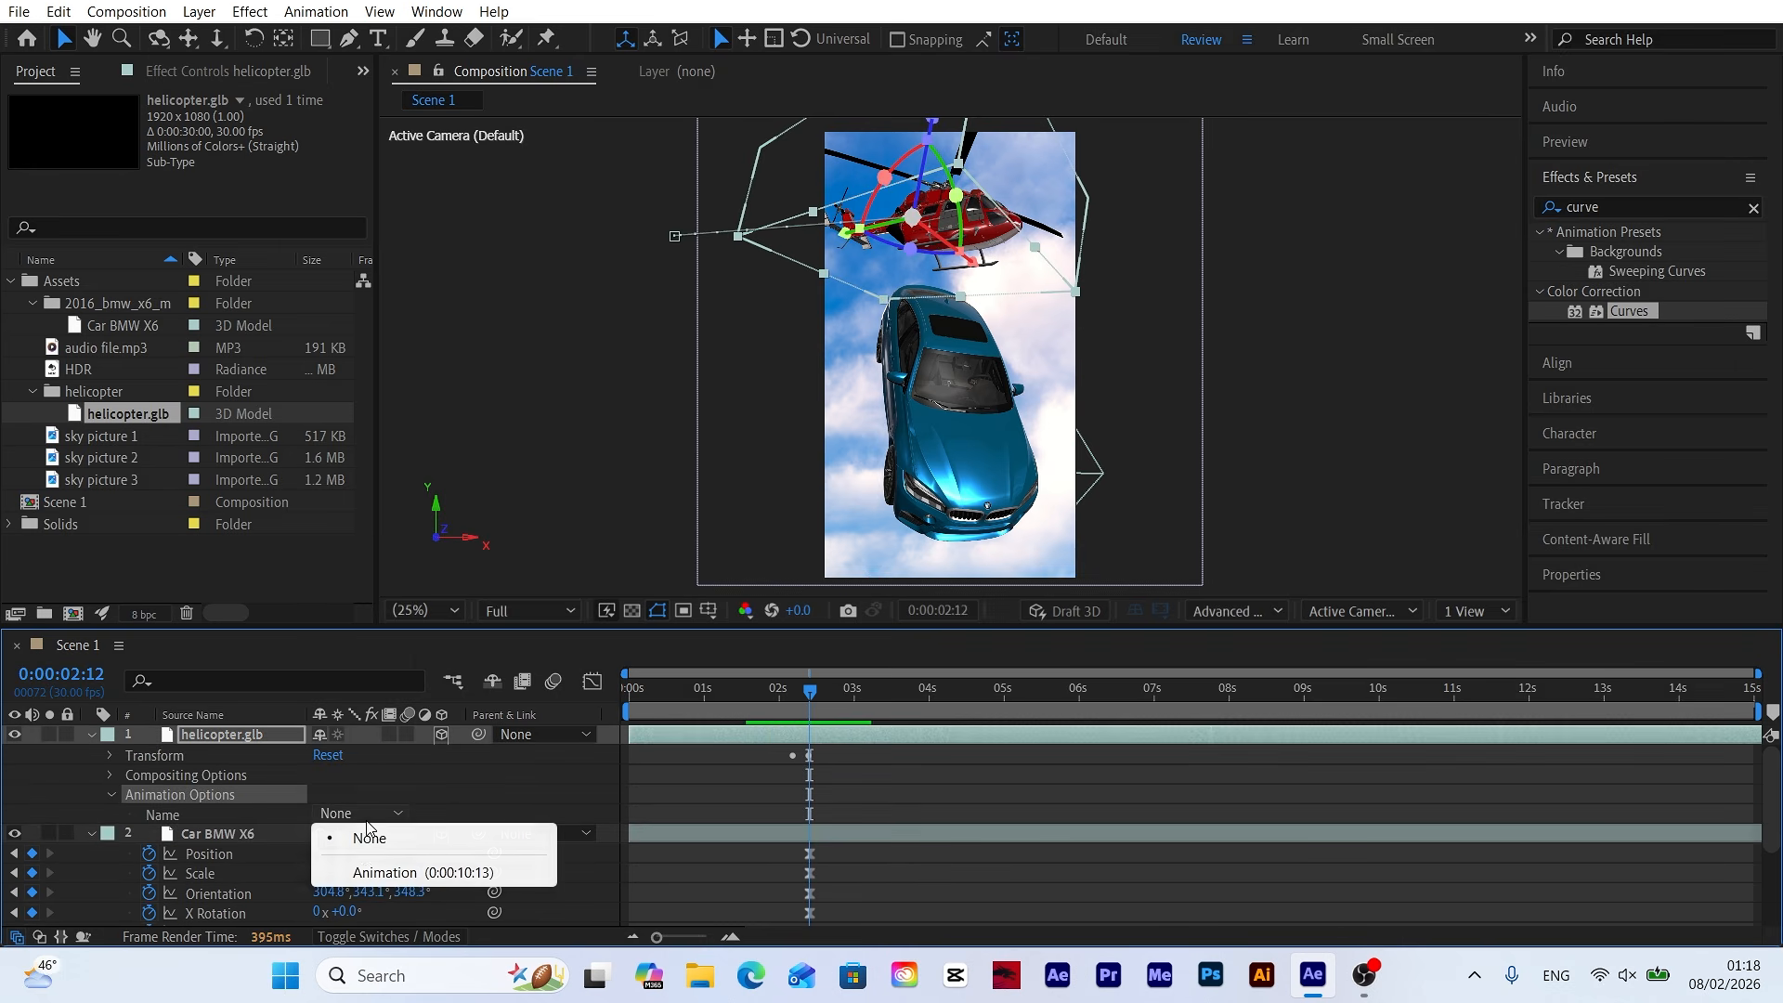
click(392, 873)
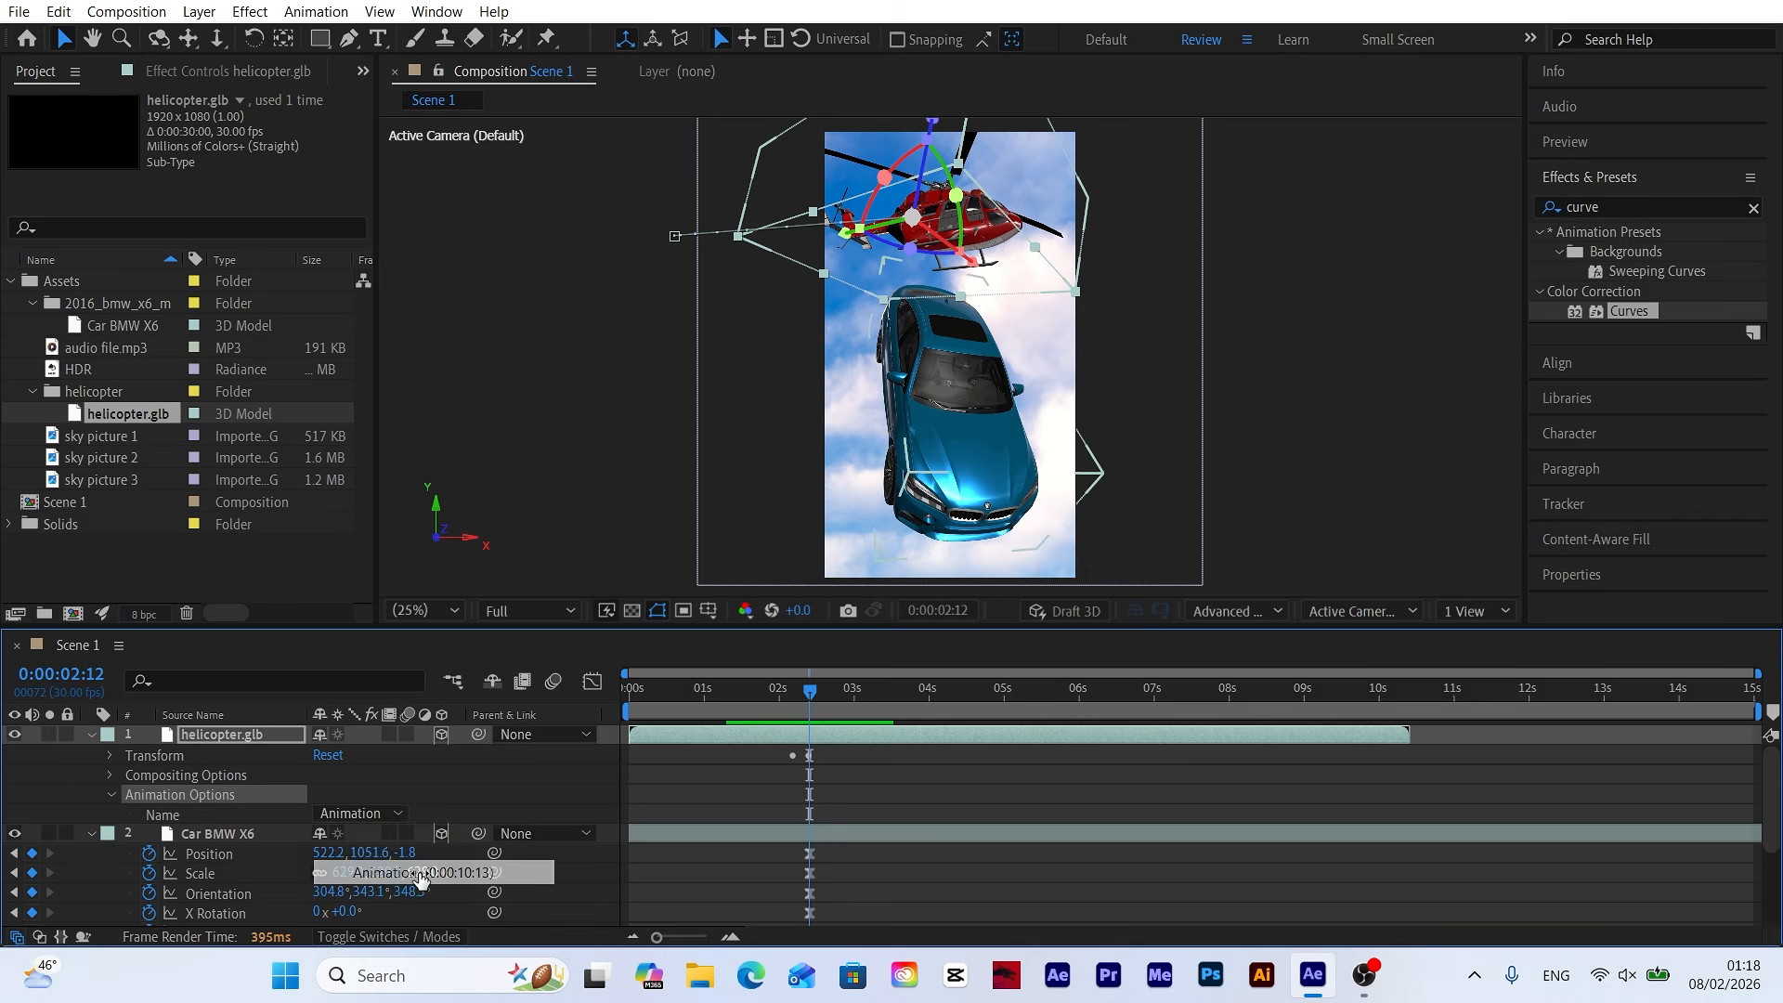
click(469, 783)
click(91, 735)
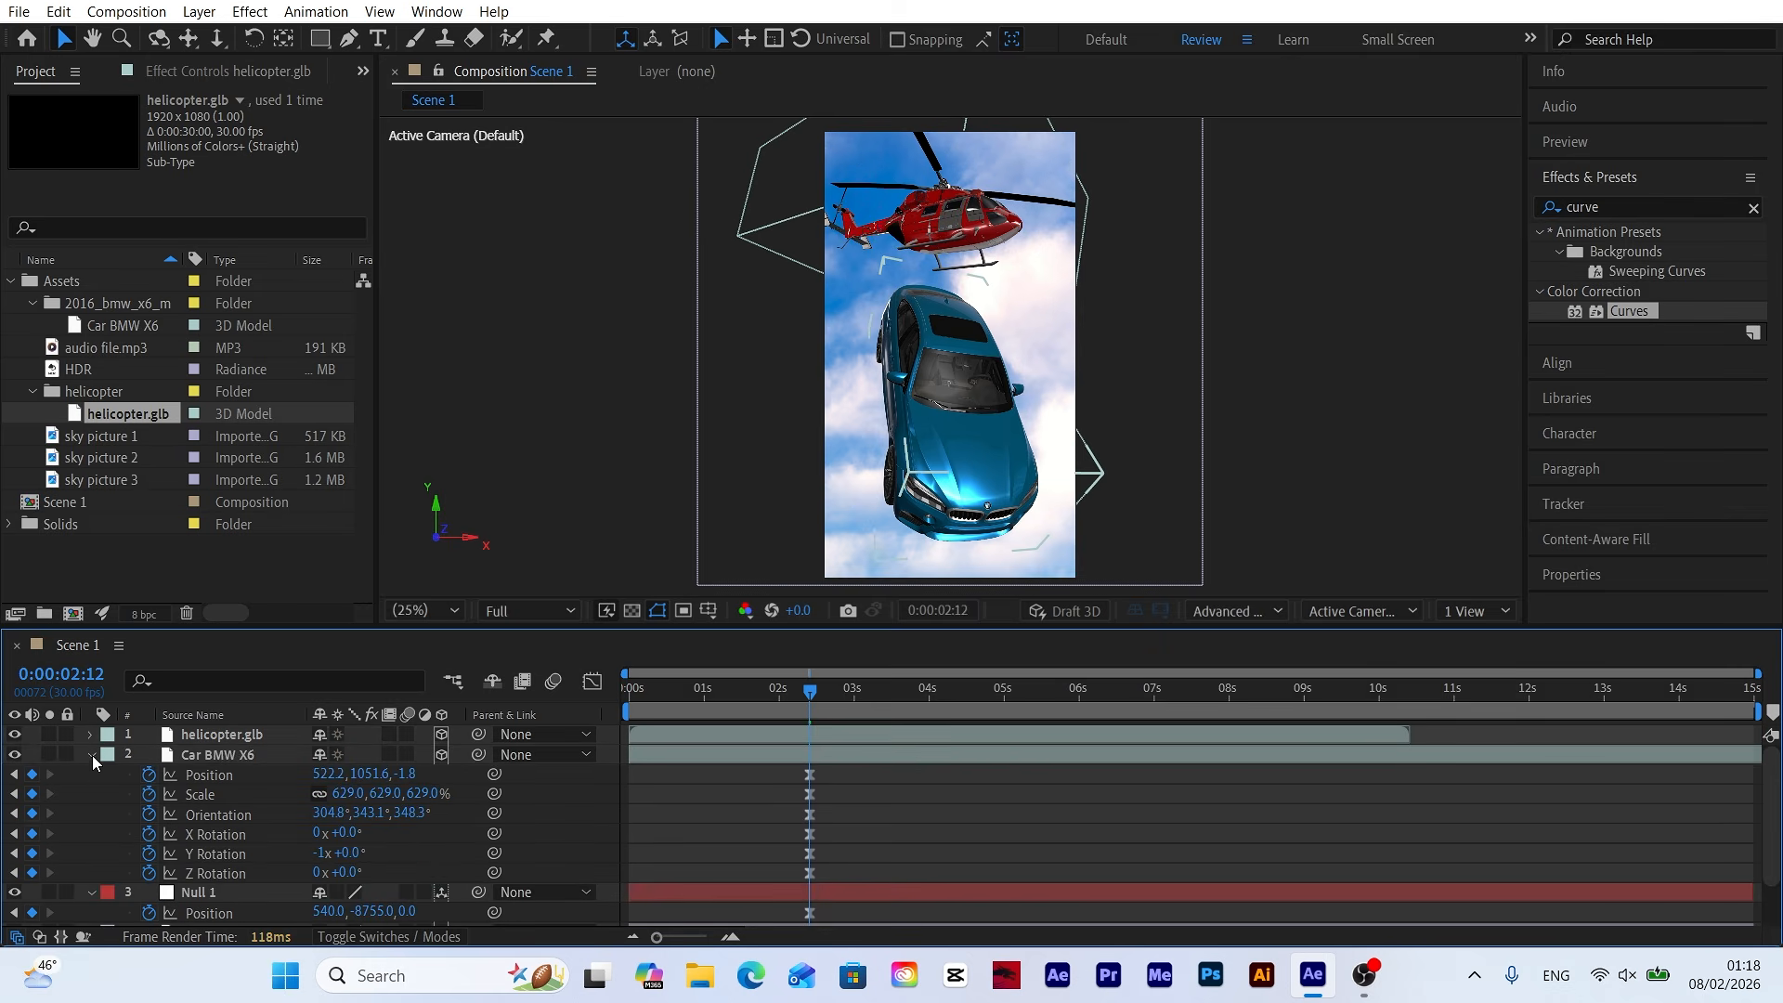
drag(808, 698, 782, 700)
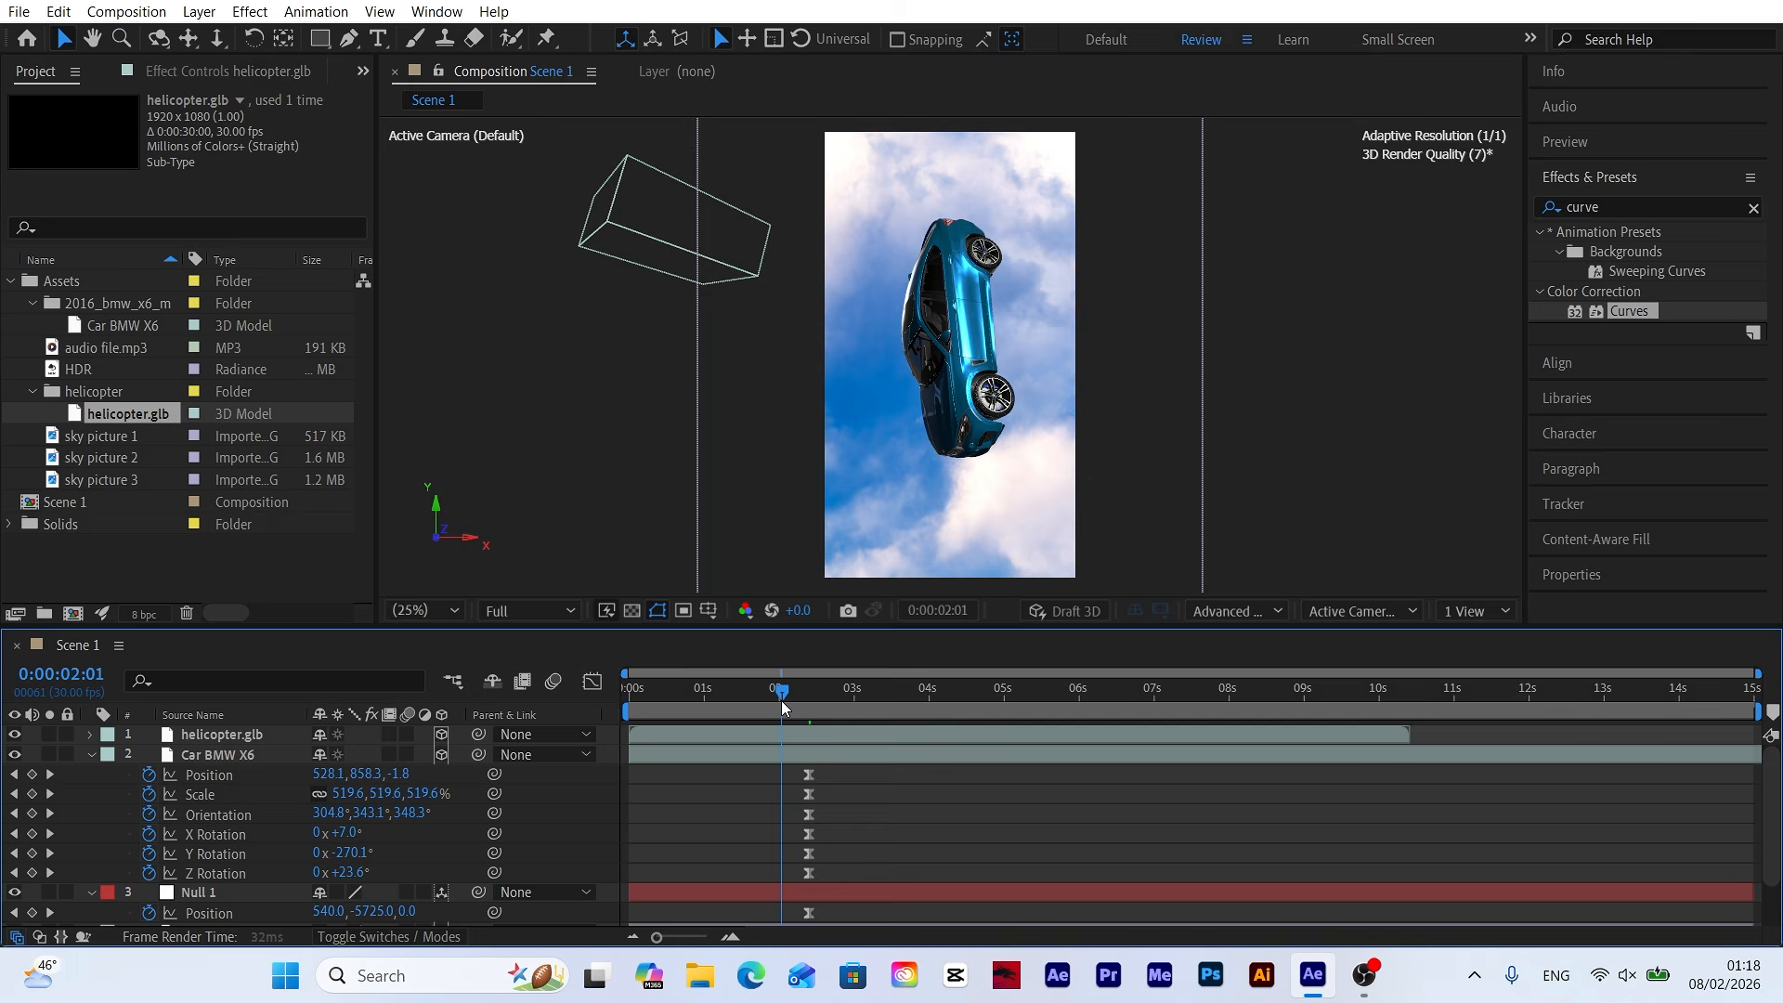
key(space)
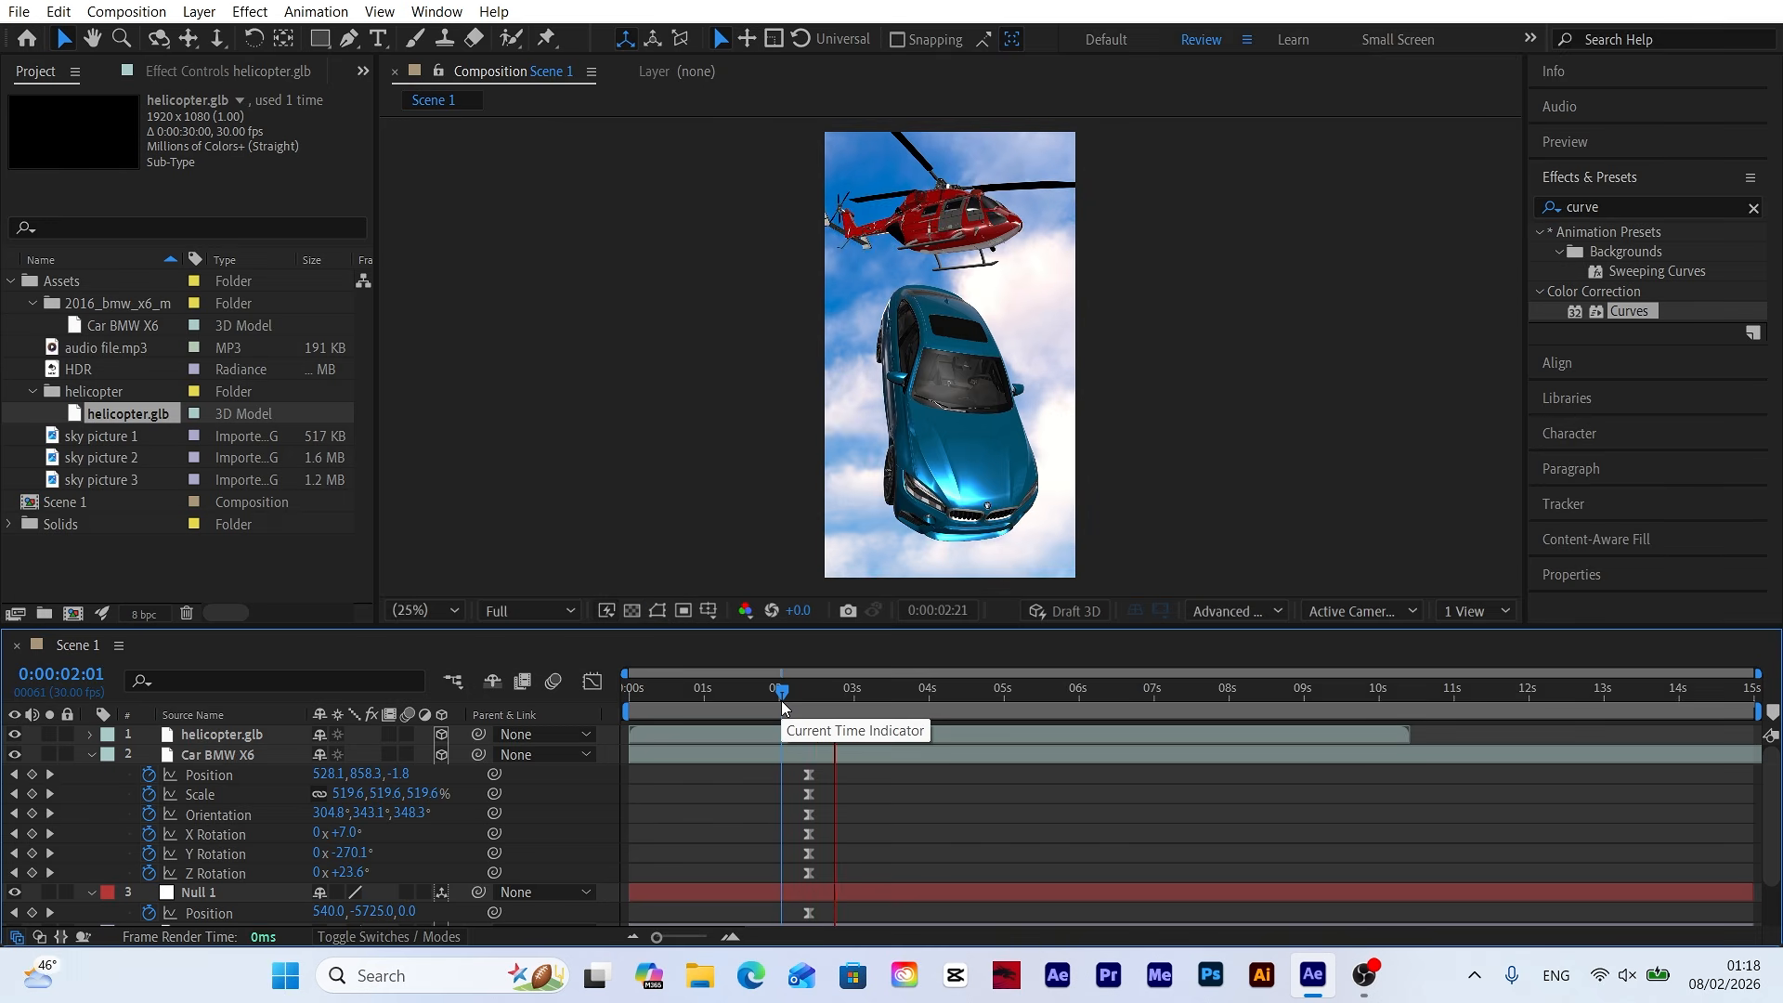
key(space)
Add a two-node 50mm camera named Camera 1 to Scene 1 with the time at 0:00:02:12.
drag(782, 700, 811, 700)
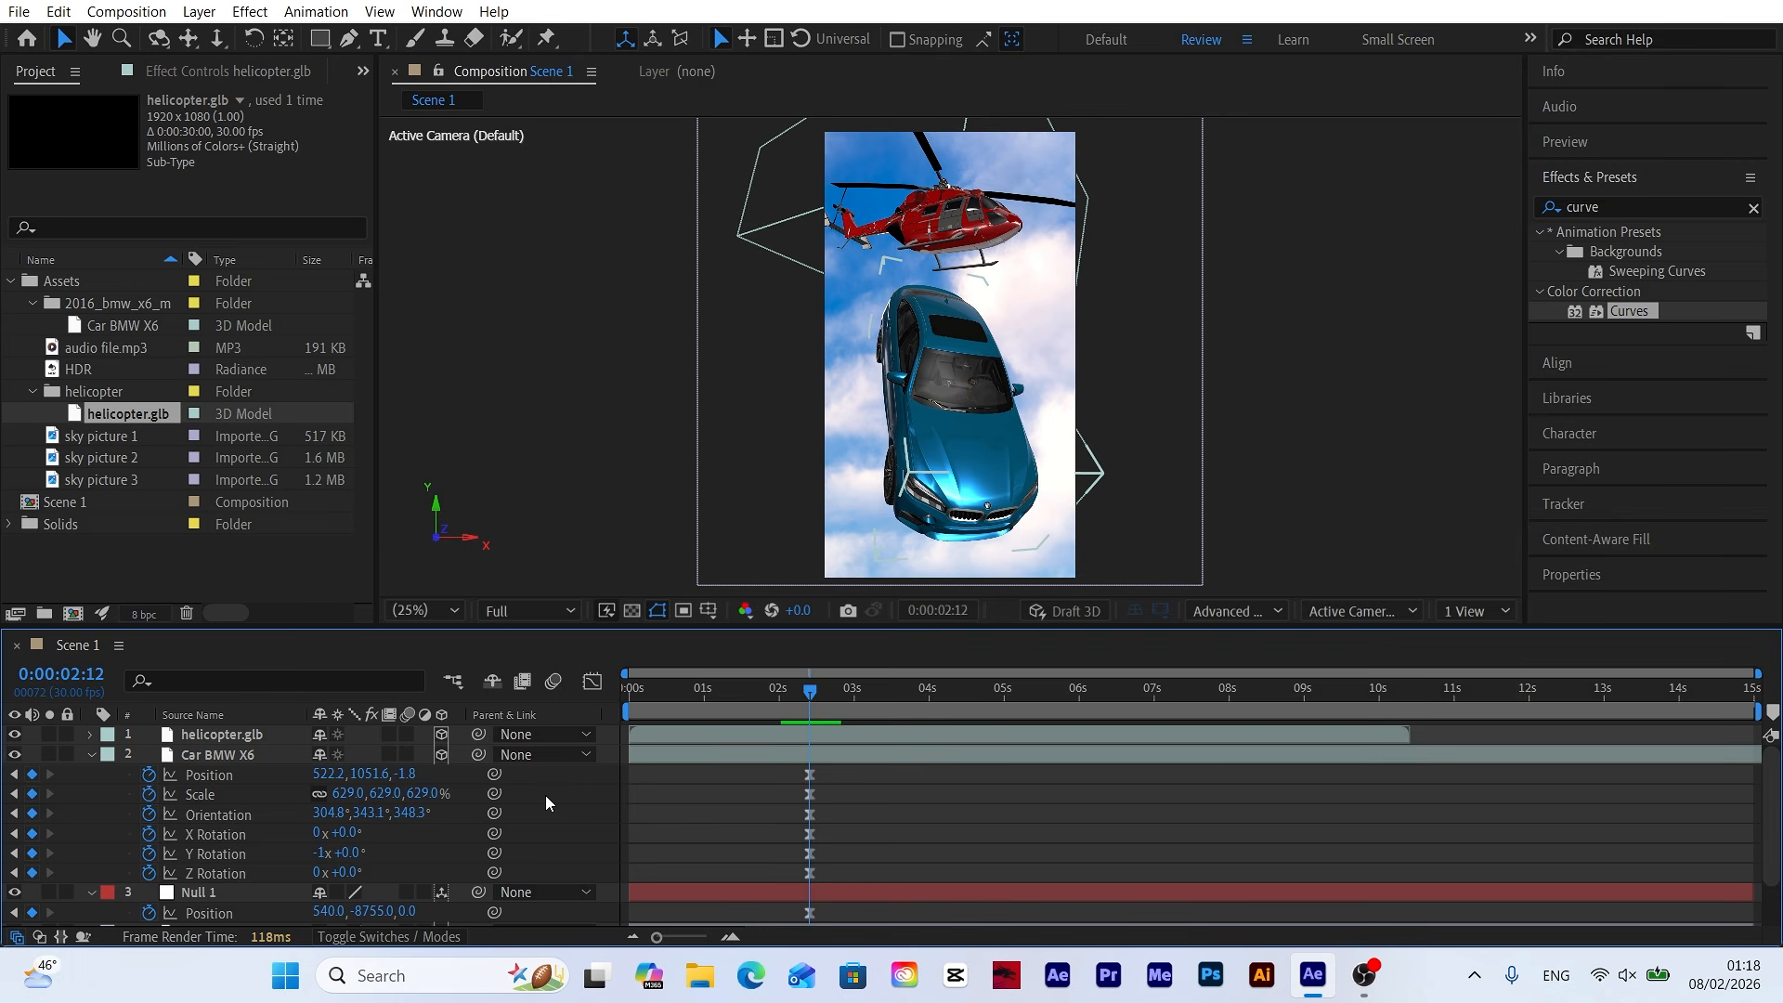
right_click(544, 795)
mouse_move(599, 521)
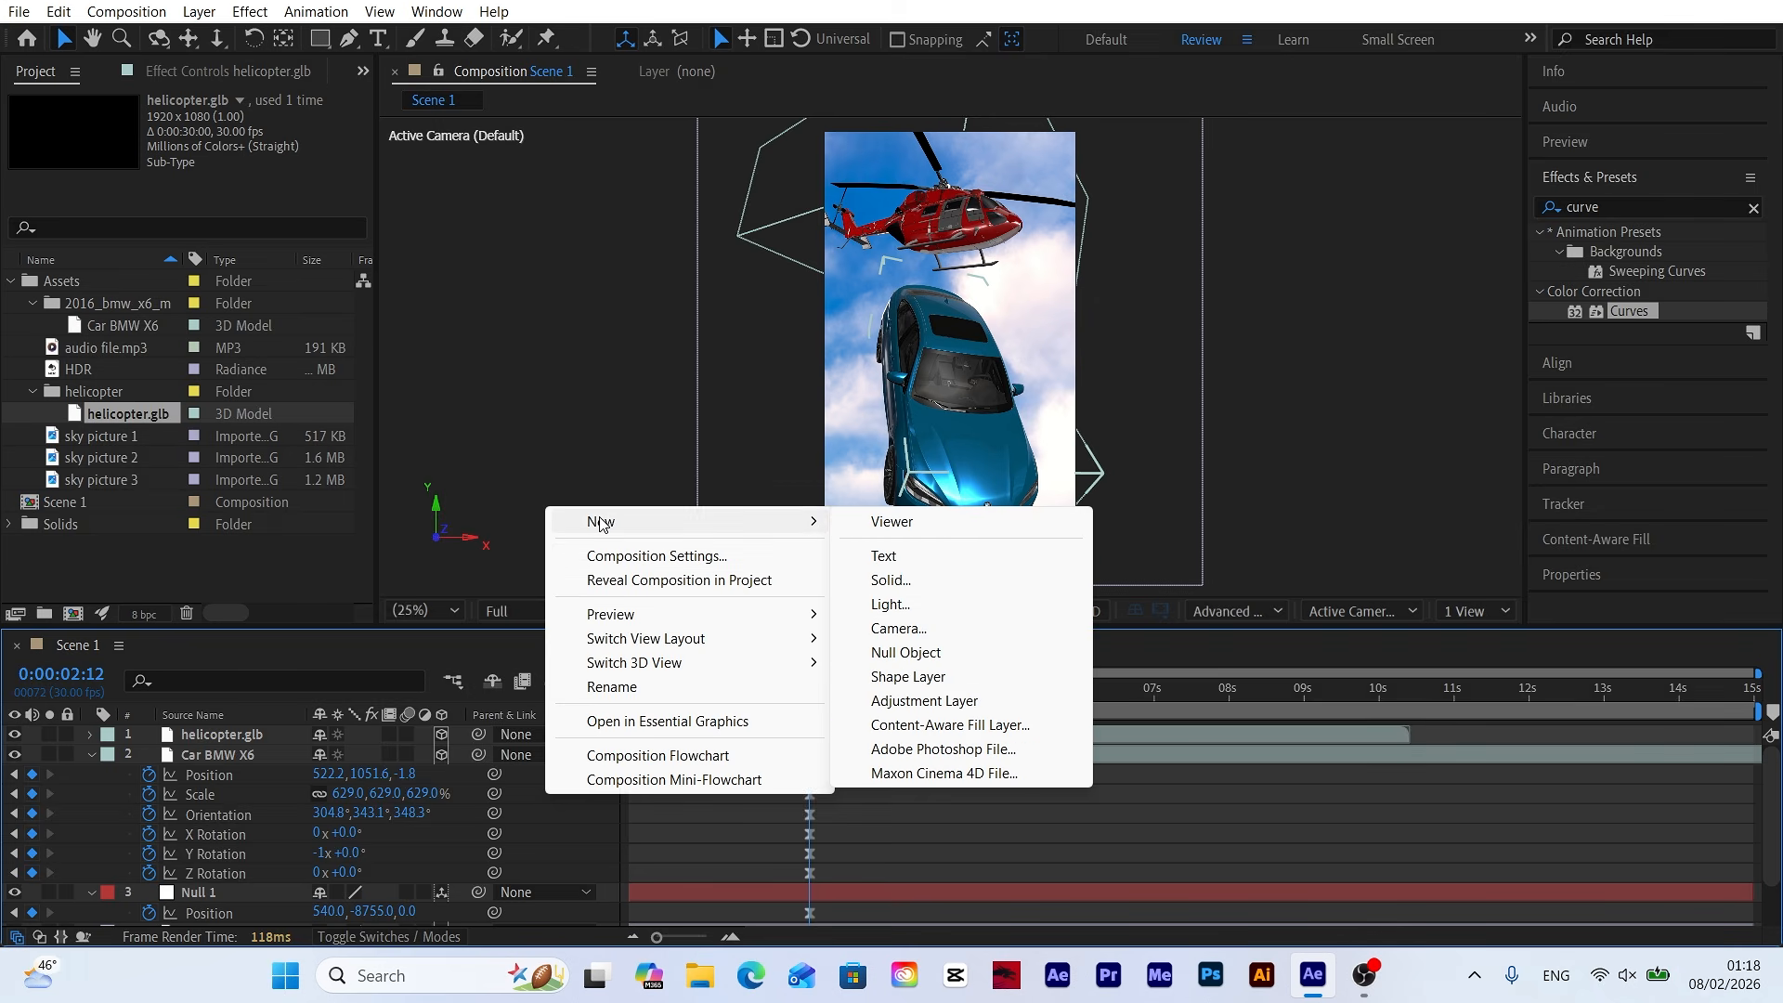
click(899, 629)
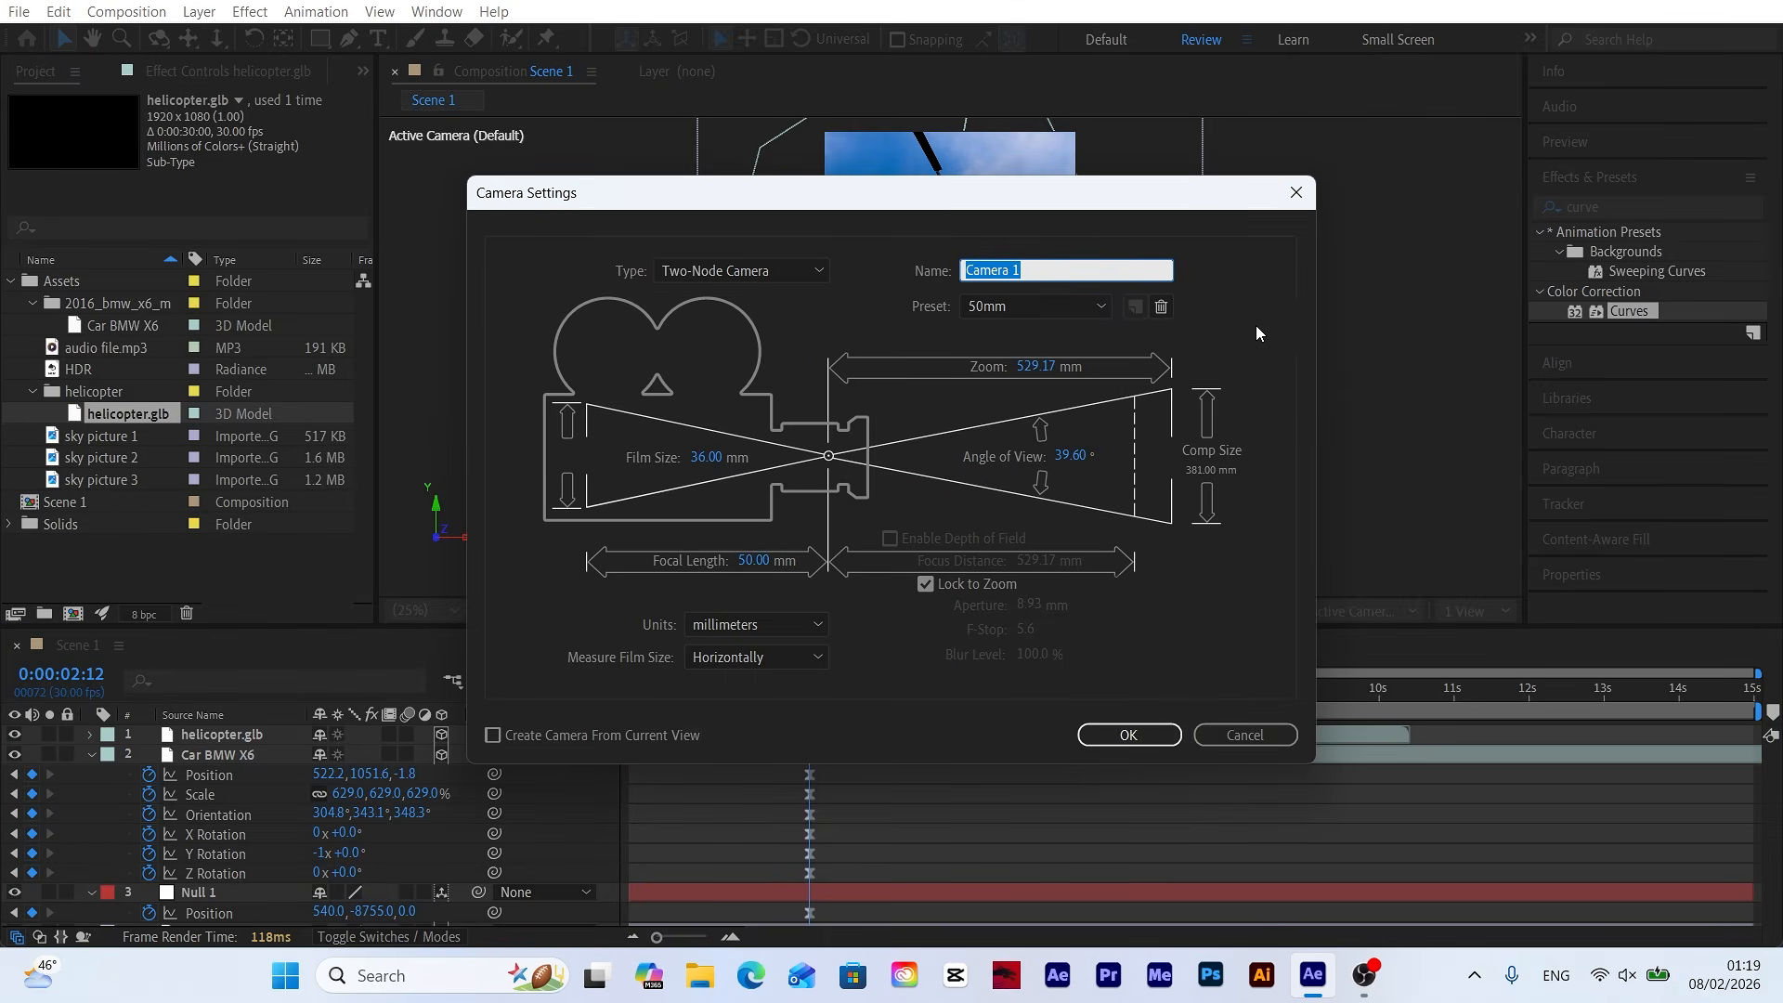
click(1124, 734)
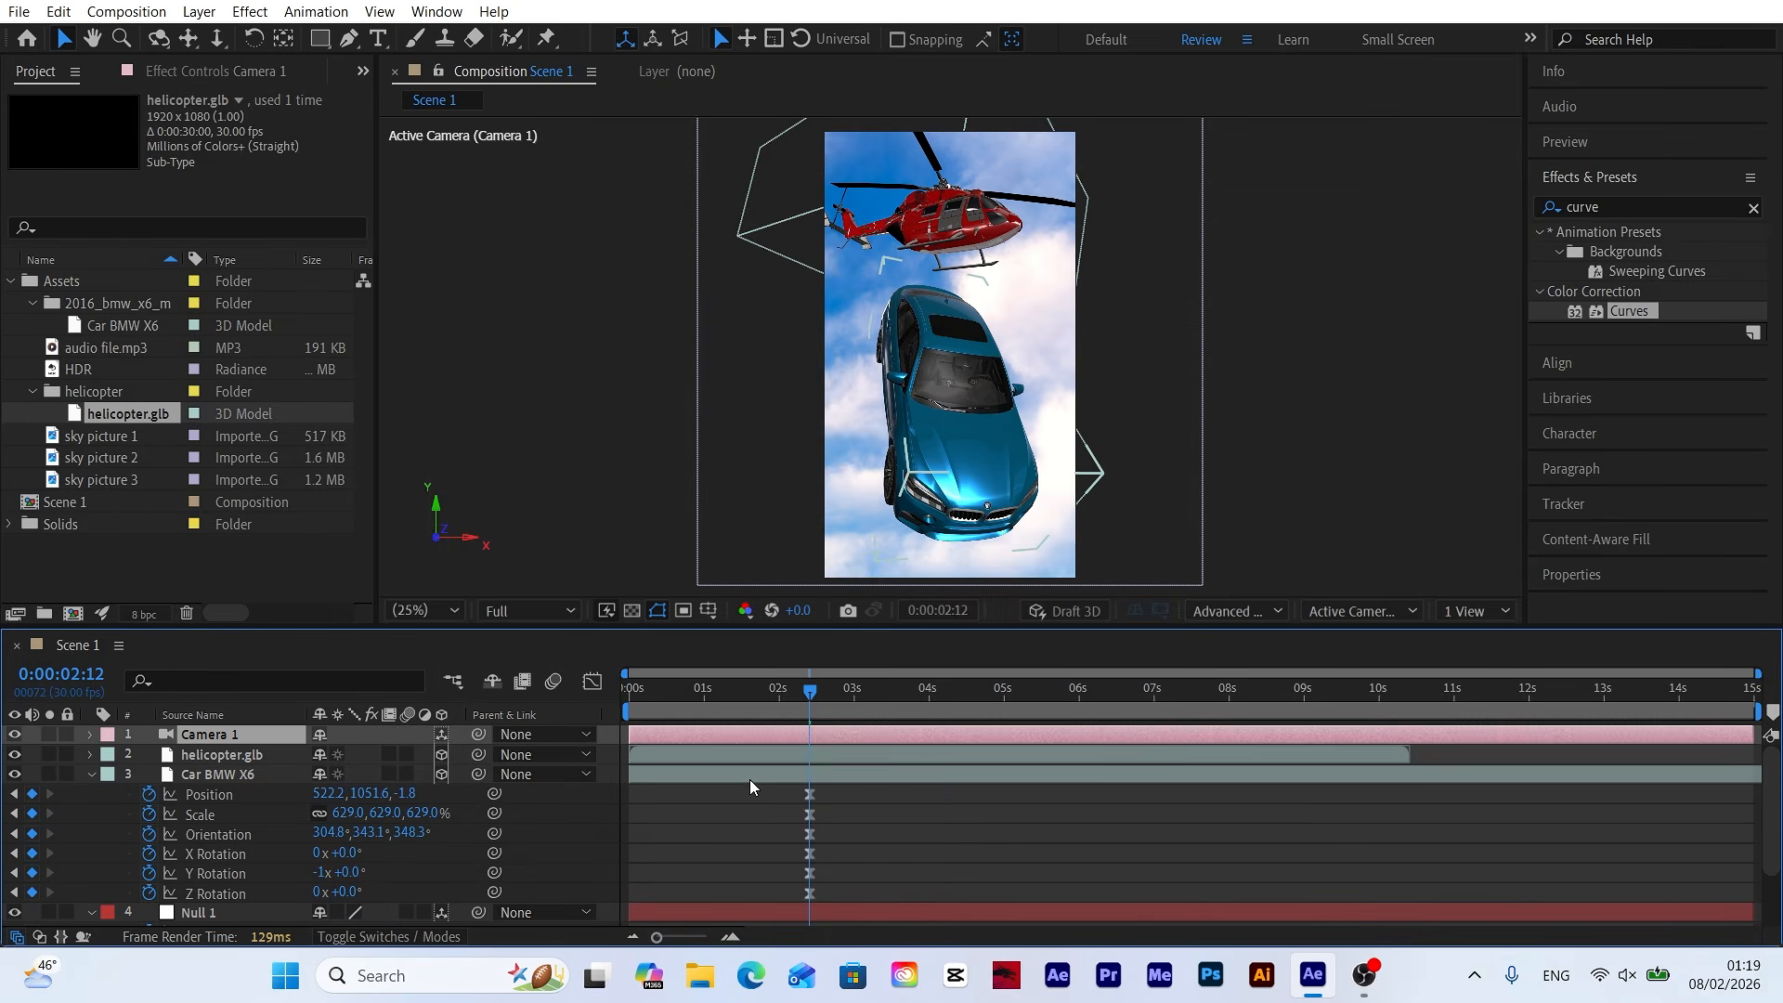
Start keyframing Camera 1's Position, Orientation and X, Y and Z Rotation at 0:00:02:12.
key(p)
key(shift+r)
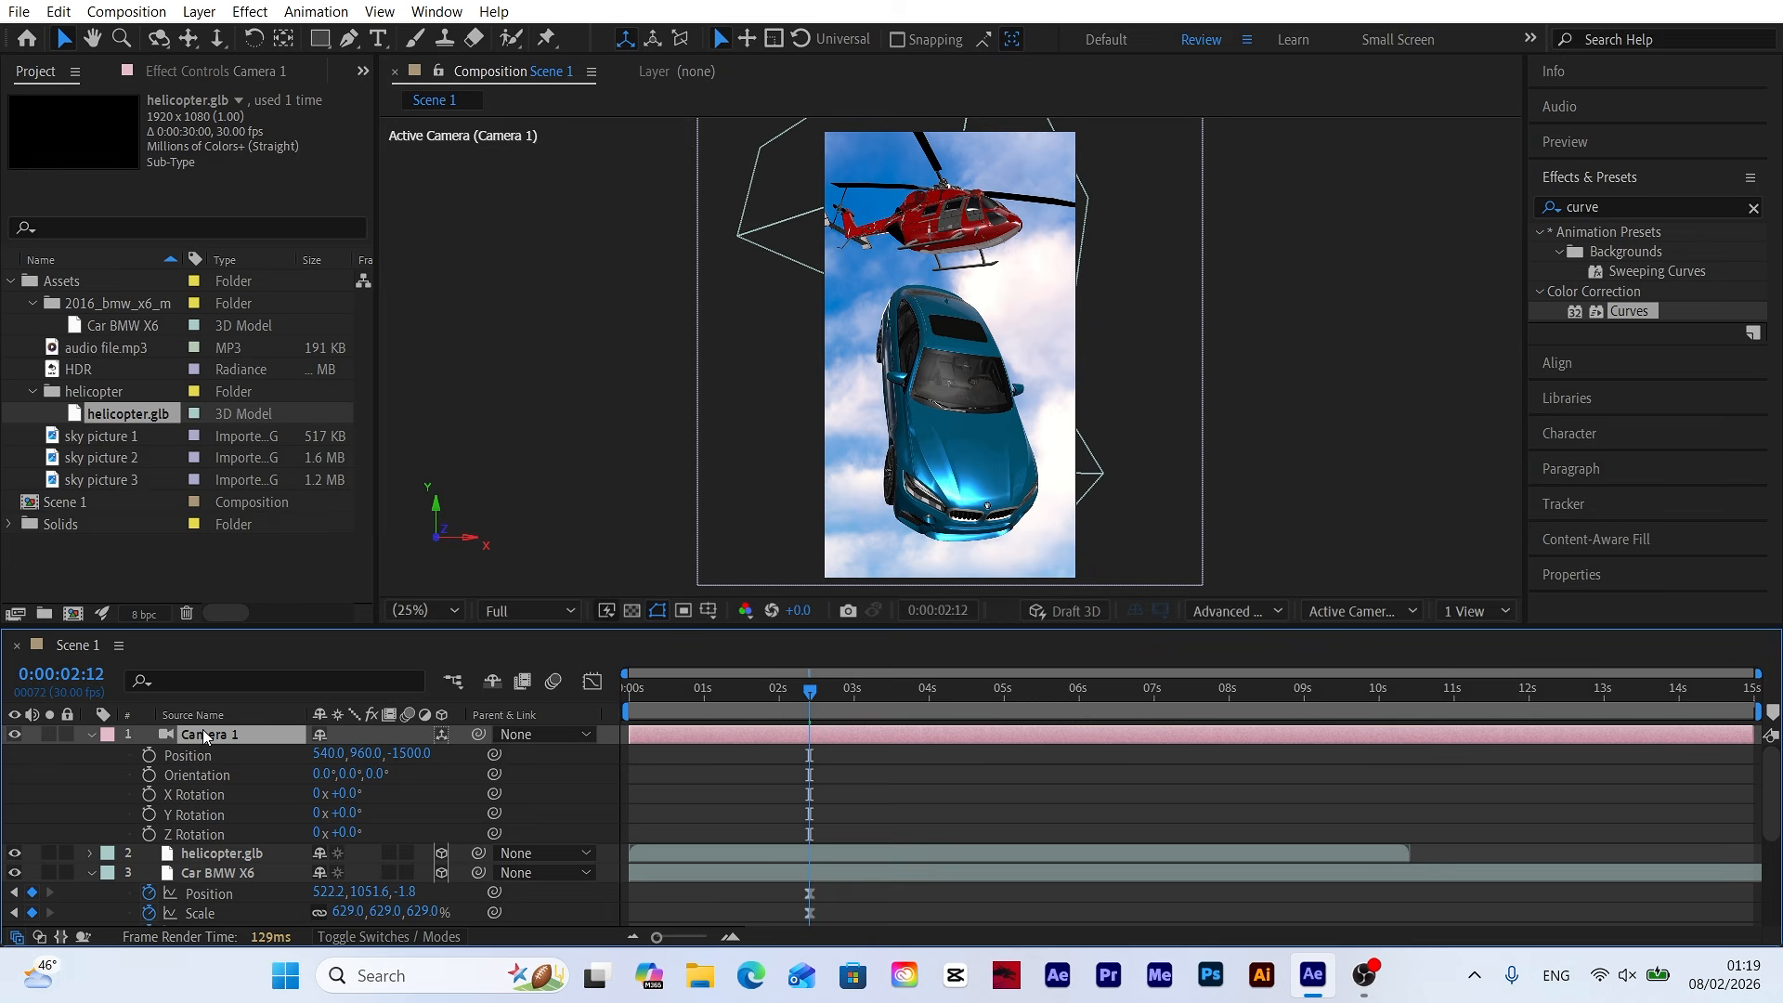
drag(149, 755, 148, 838)
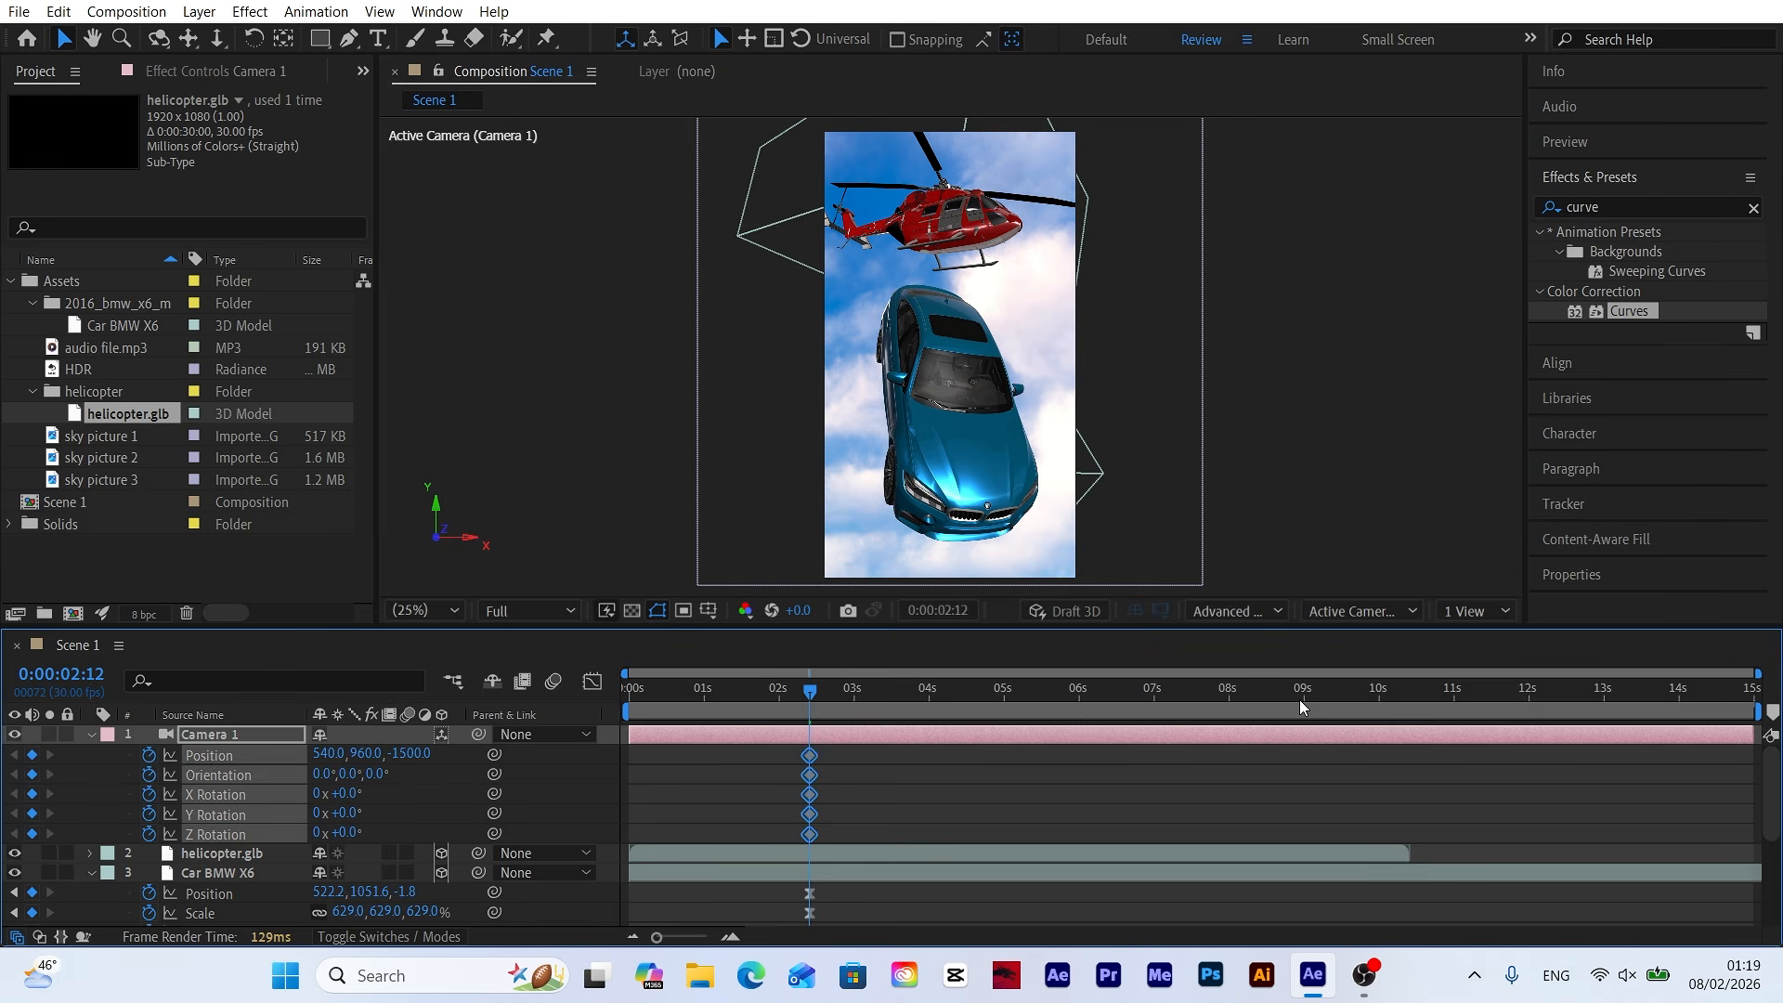
At 0:00:09:29, orbit Camera 1 around the car and helicopter to a position of about 366.3, 930.8, -1482.9.
click(1378, 704)
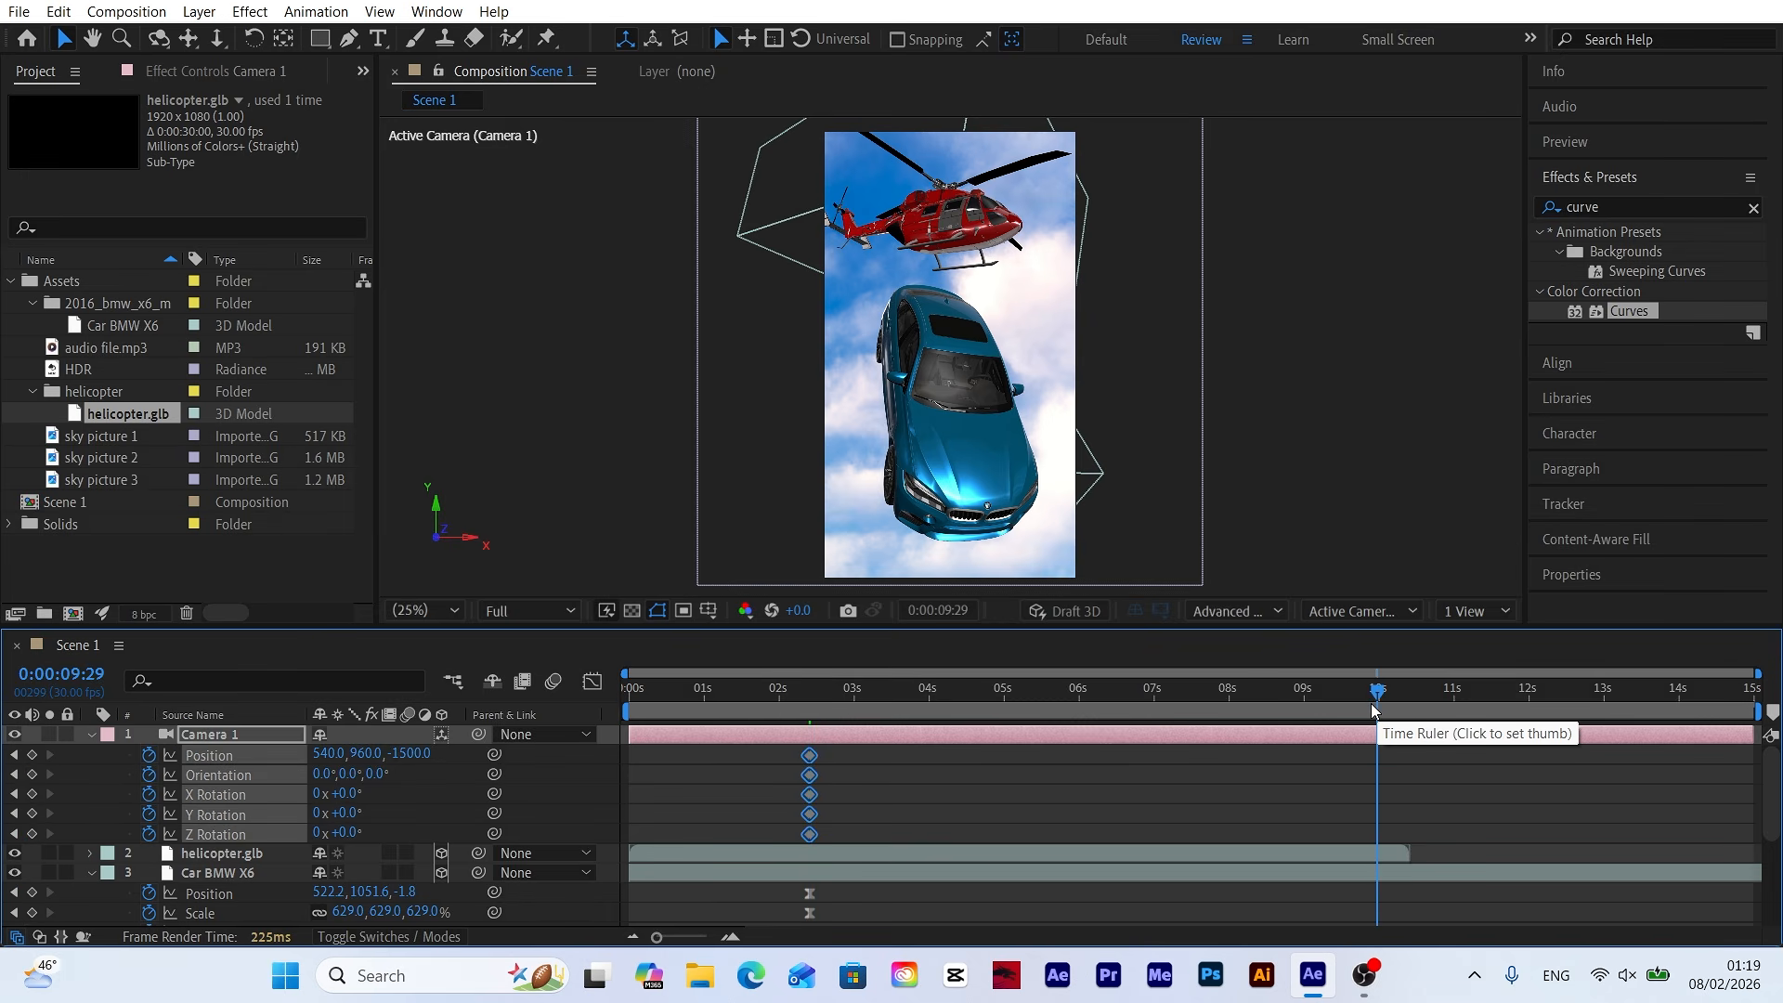
key(c)
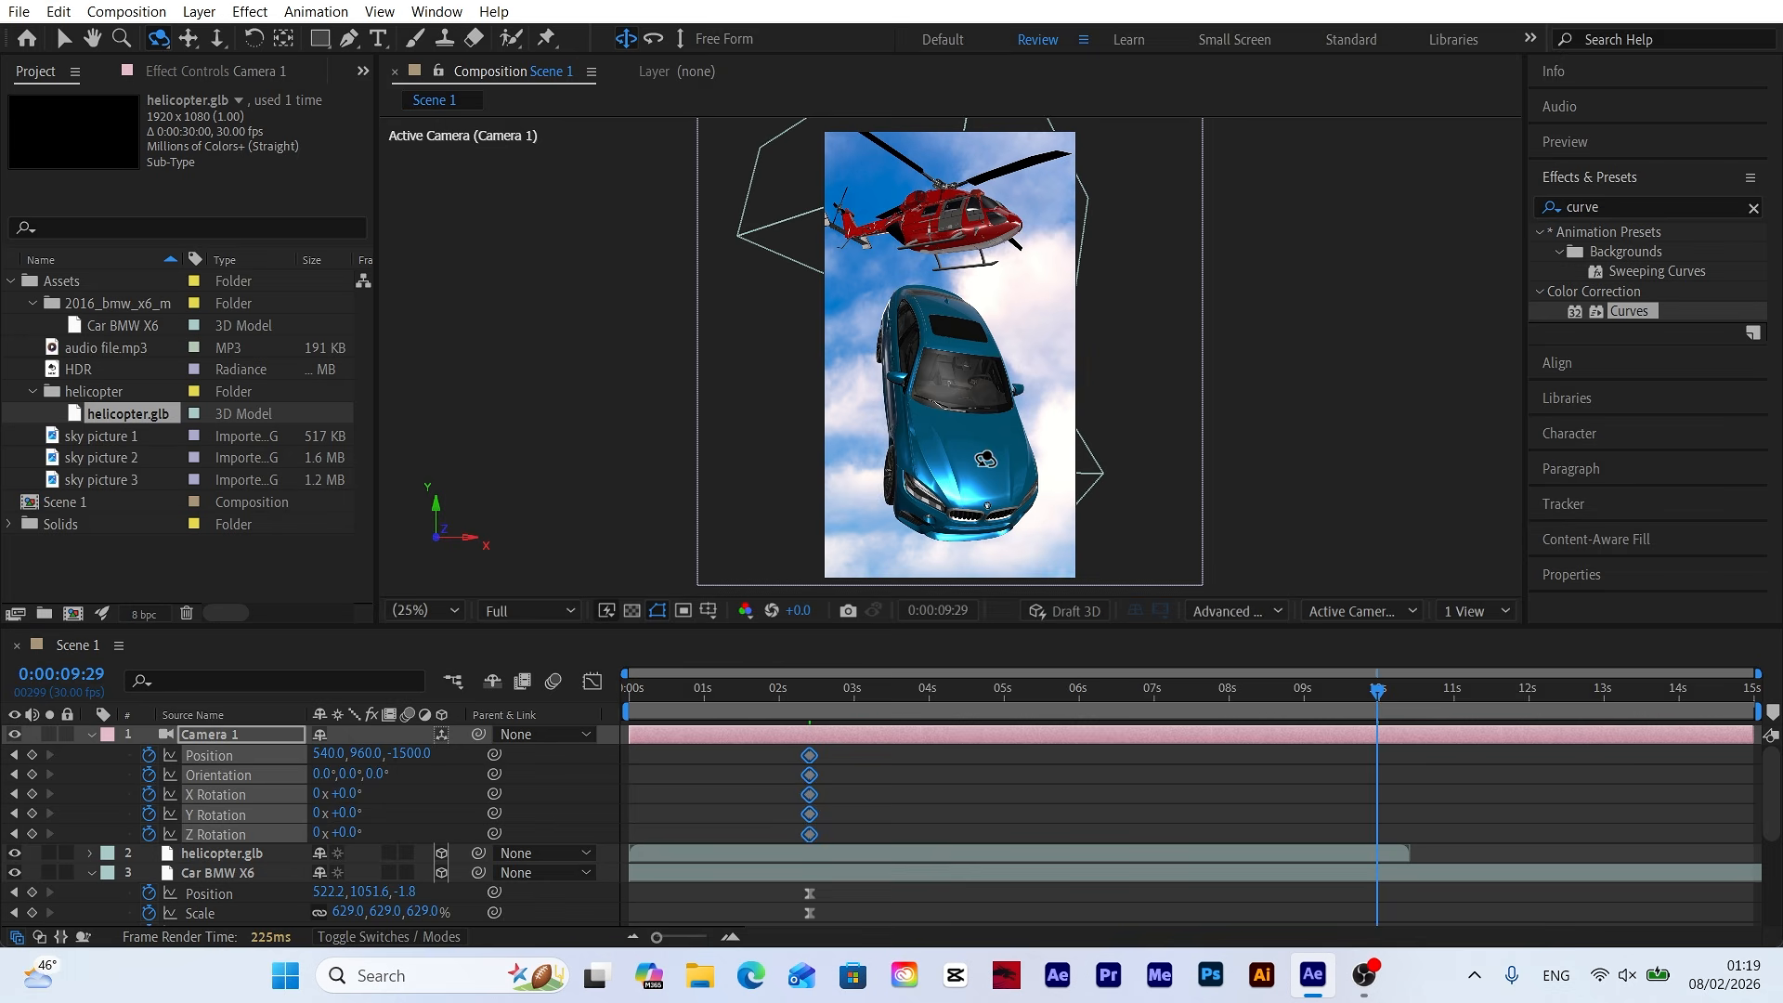
drag(966, 414, 1019, 432)
click(188, 38)
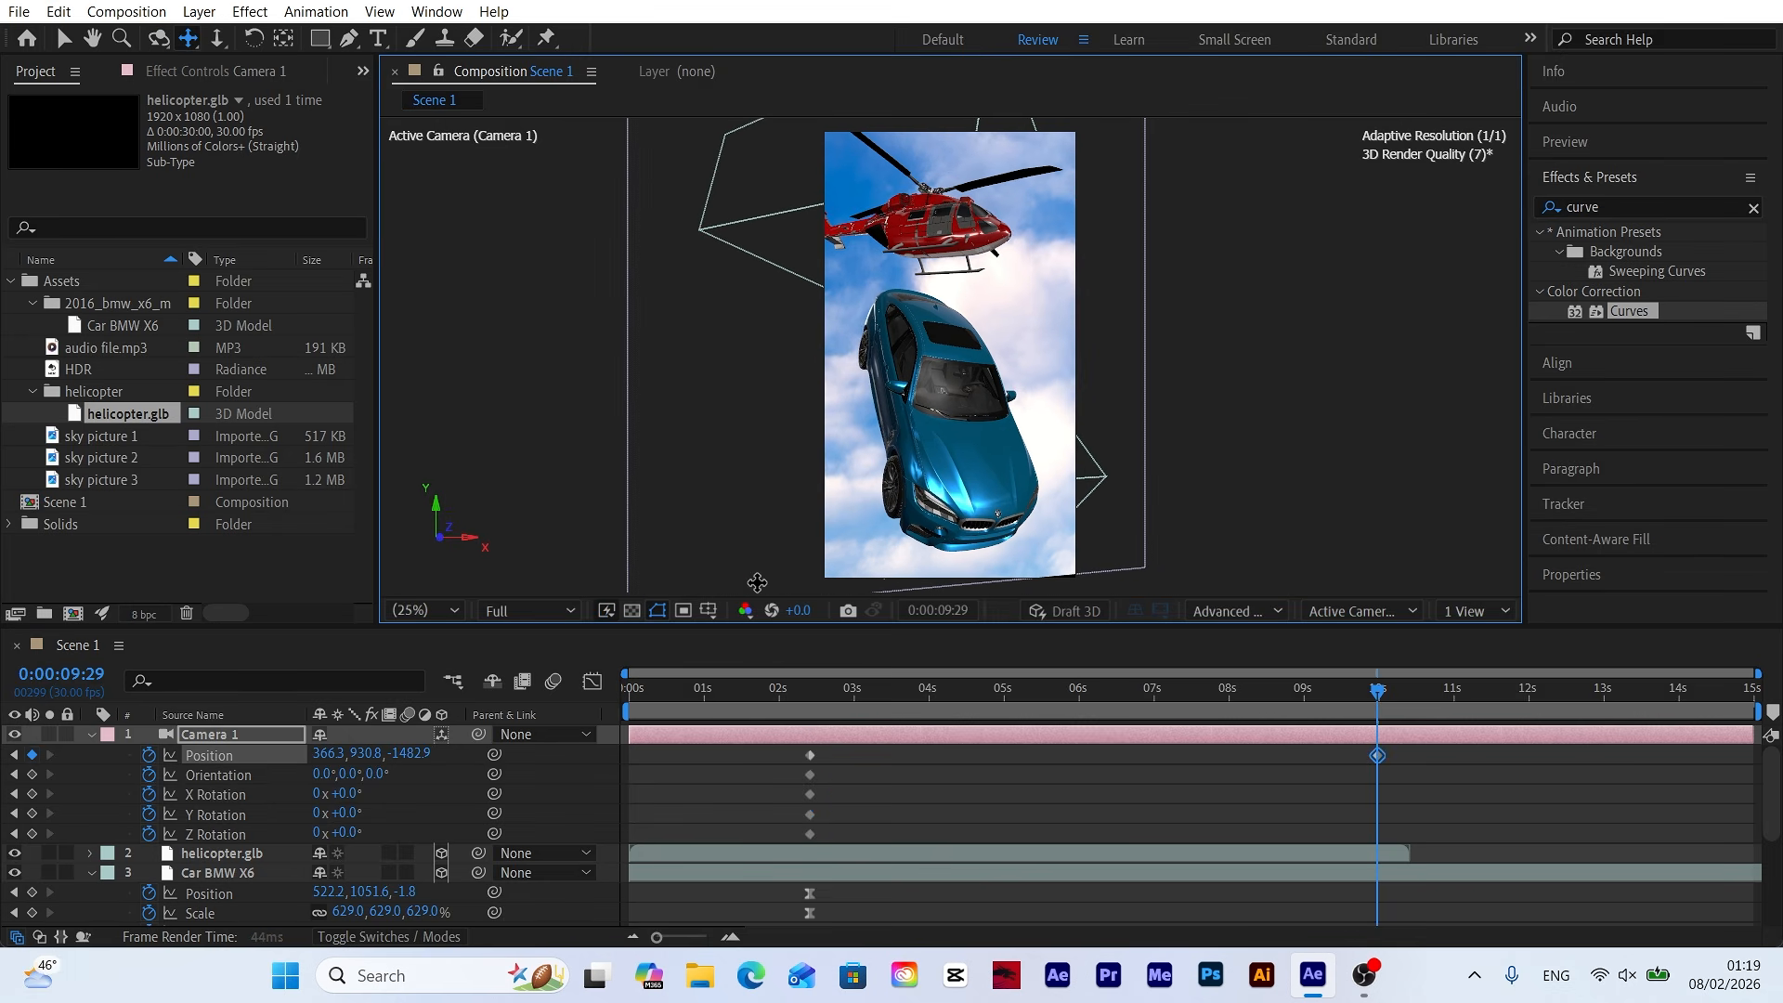
click(63, 38)
Shift the helicopter sideways towards the frame's right at 0:00:09:29 and preview the scene from the beginning.
click(924, 235)
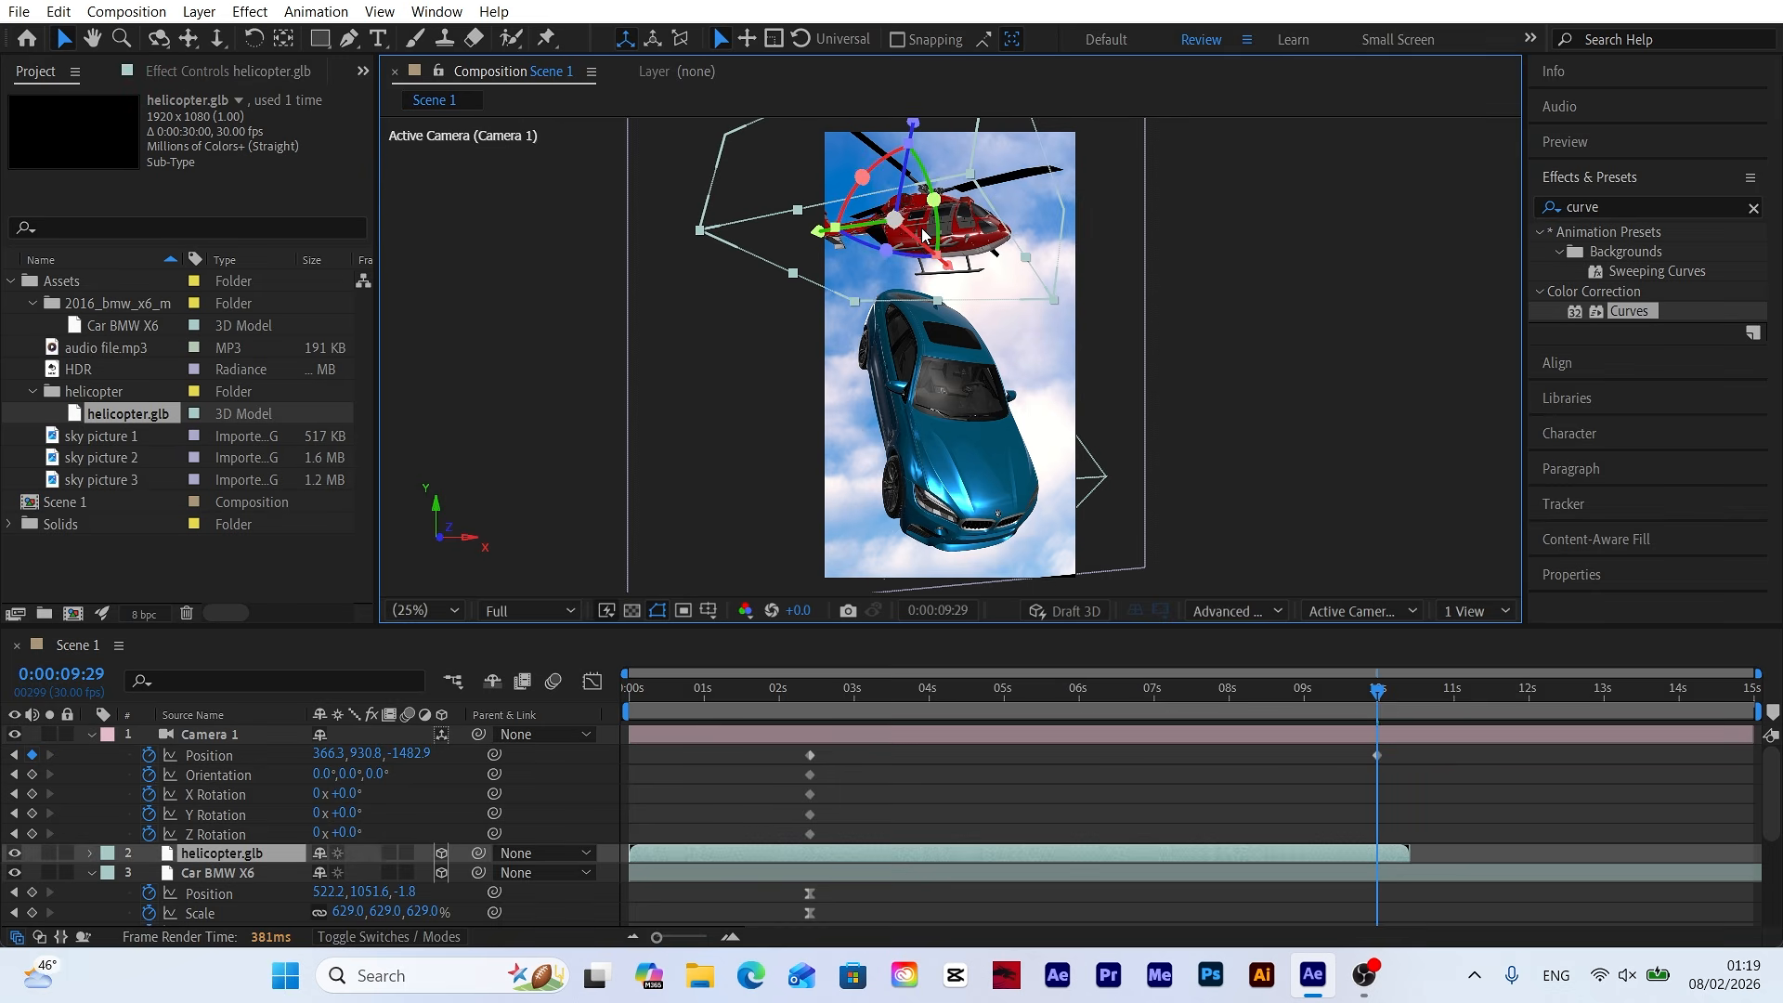
drag(818, 237, 956, 244)
drag(1033, 696, 566, 767)
key(space)
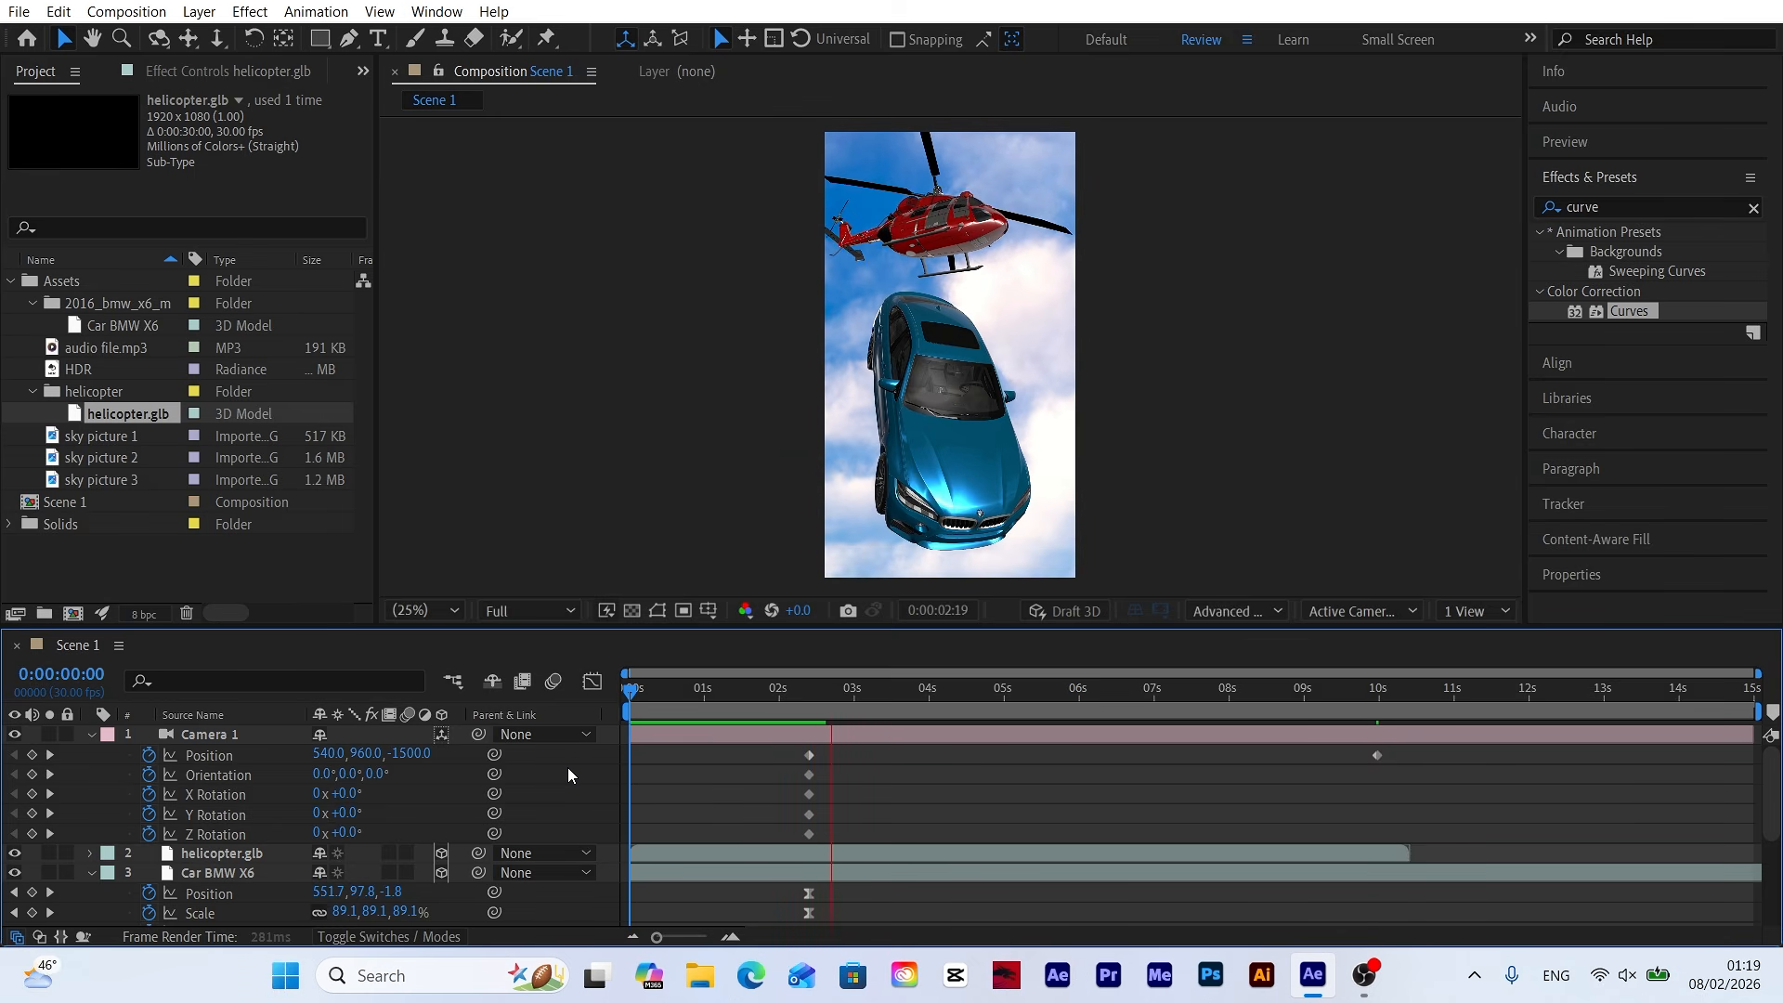
Move the current time to 0:00:04:00 and collapse the expanded properties of Camera 1, the car and Null 1.
click(775, 716)
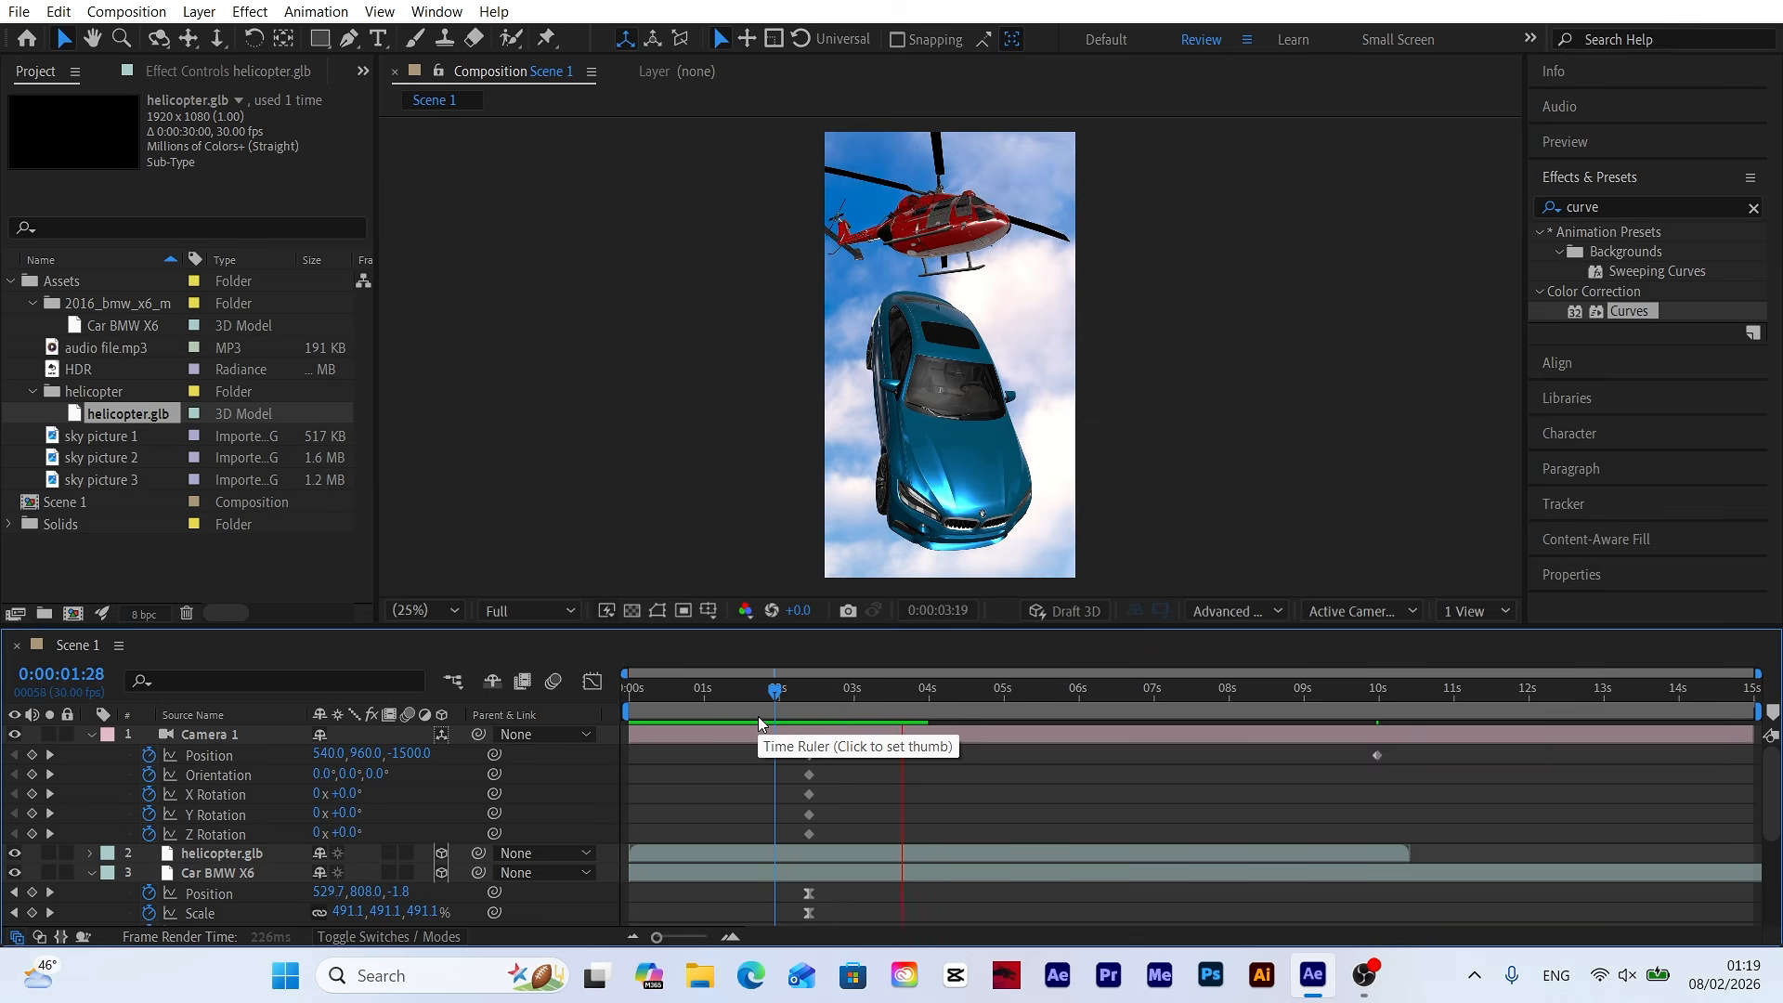
drag(771, 696, 929, 701)
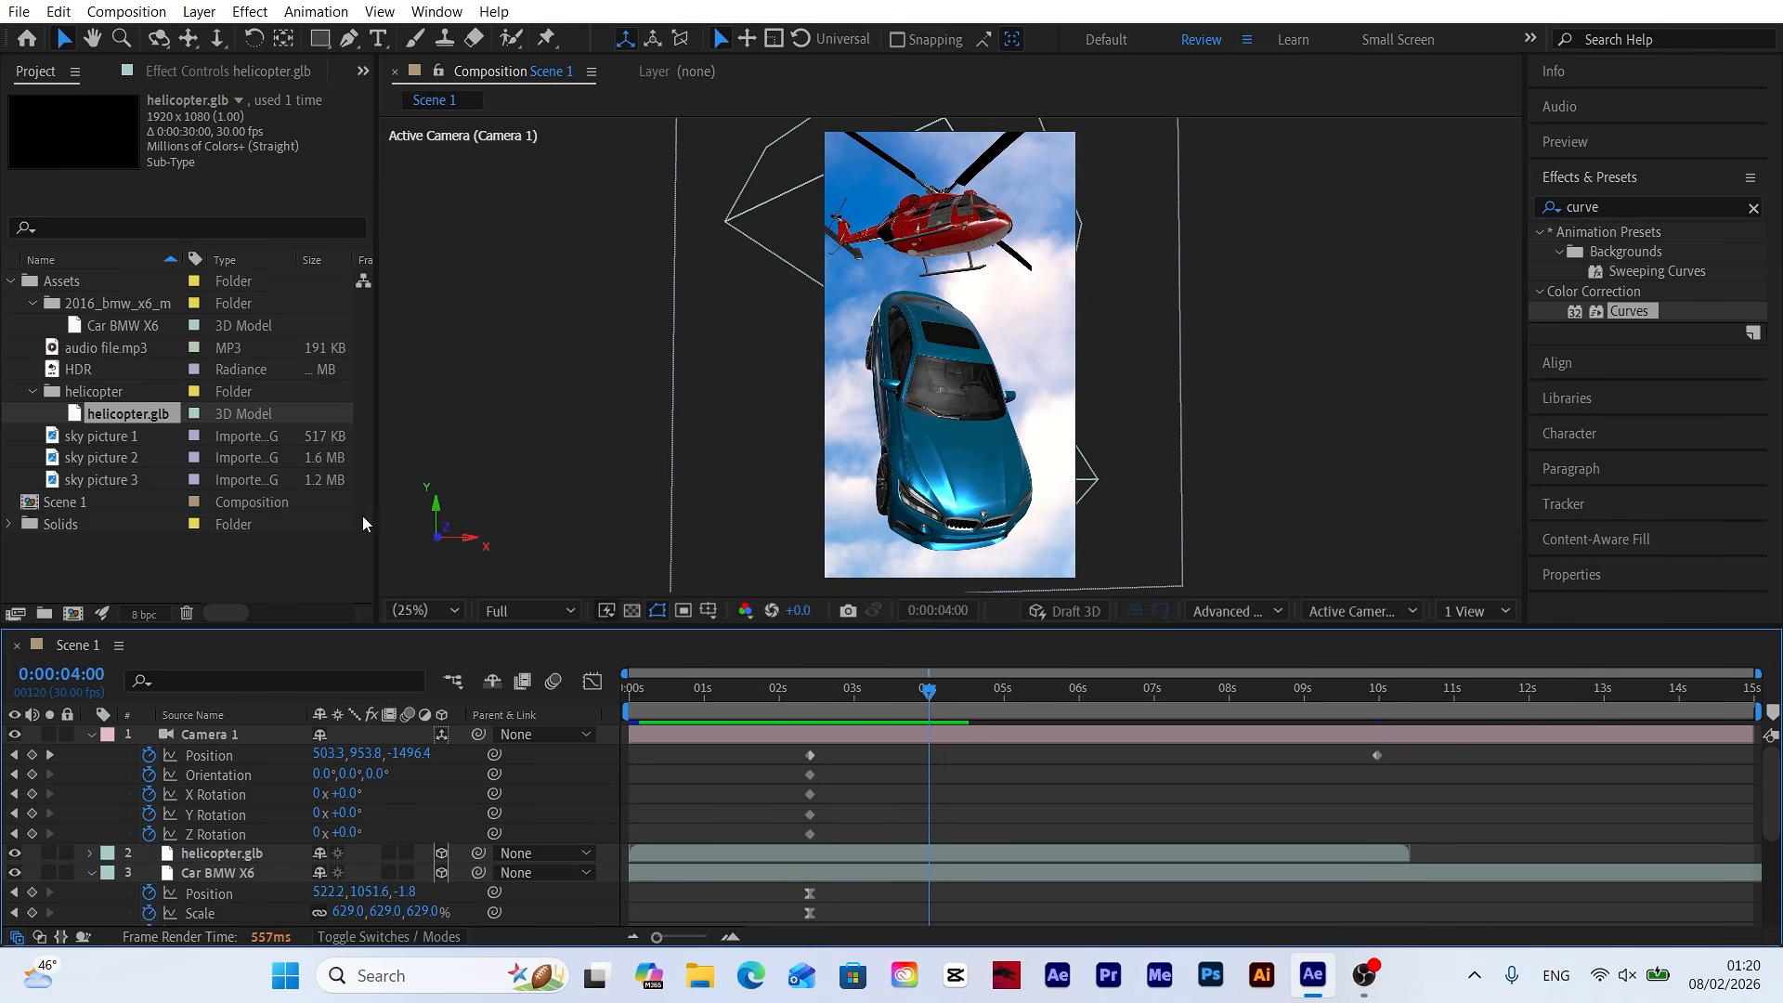
click(91, 735)
click(90, 774)
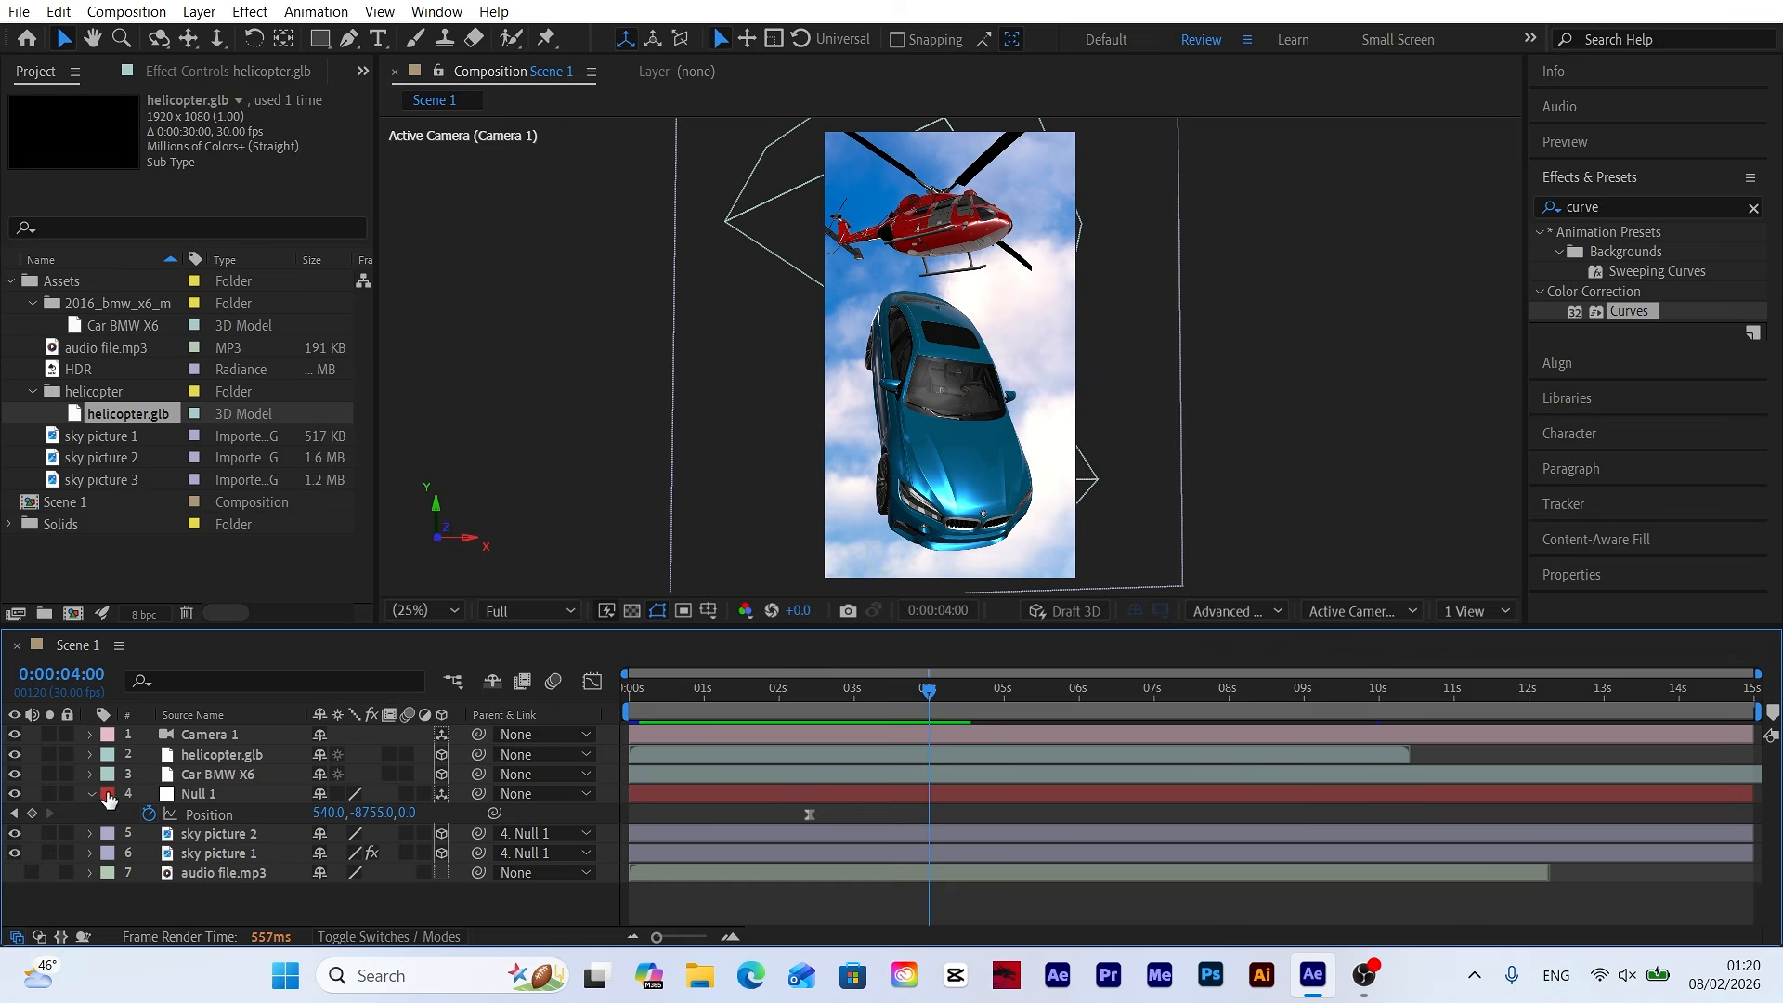
click(91, 794)
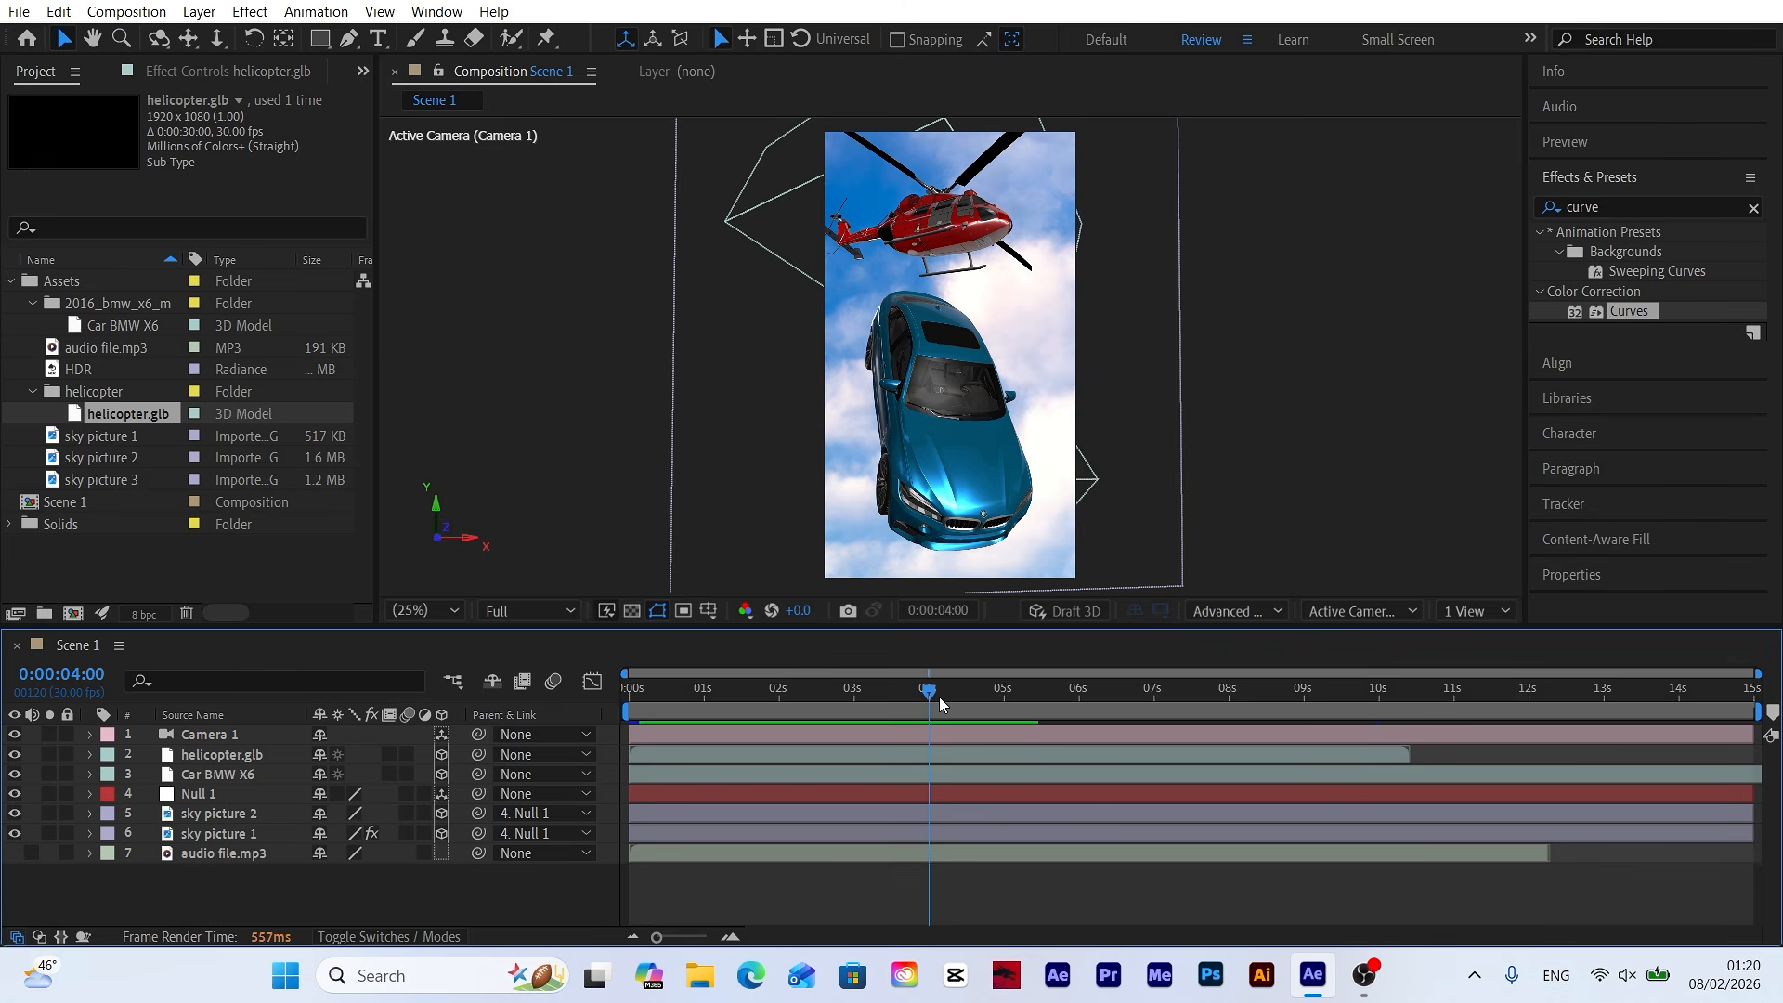
Add an Environment light named Environment Light 1 to Scene 1 with an intensity of 100%.
right_click(388, 893)
mouse_move(457, 619)
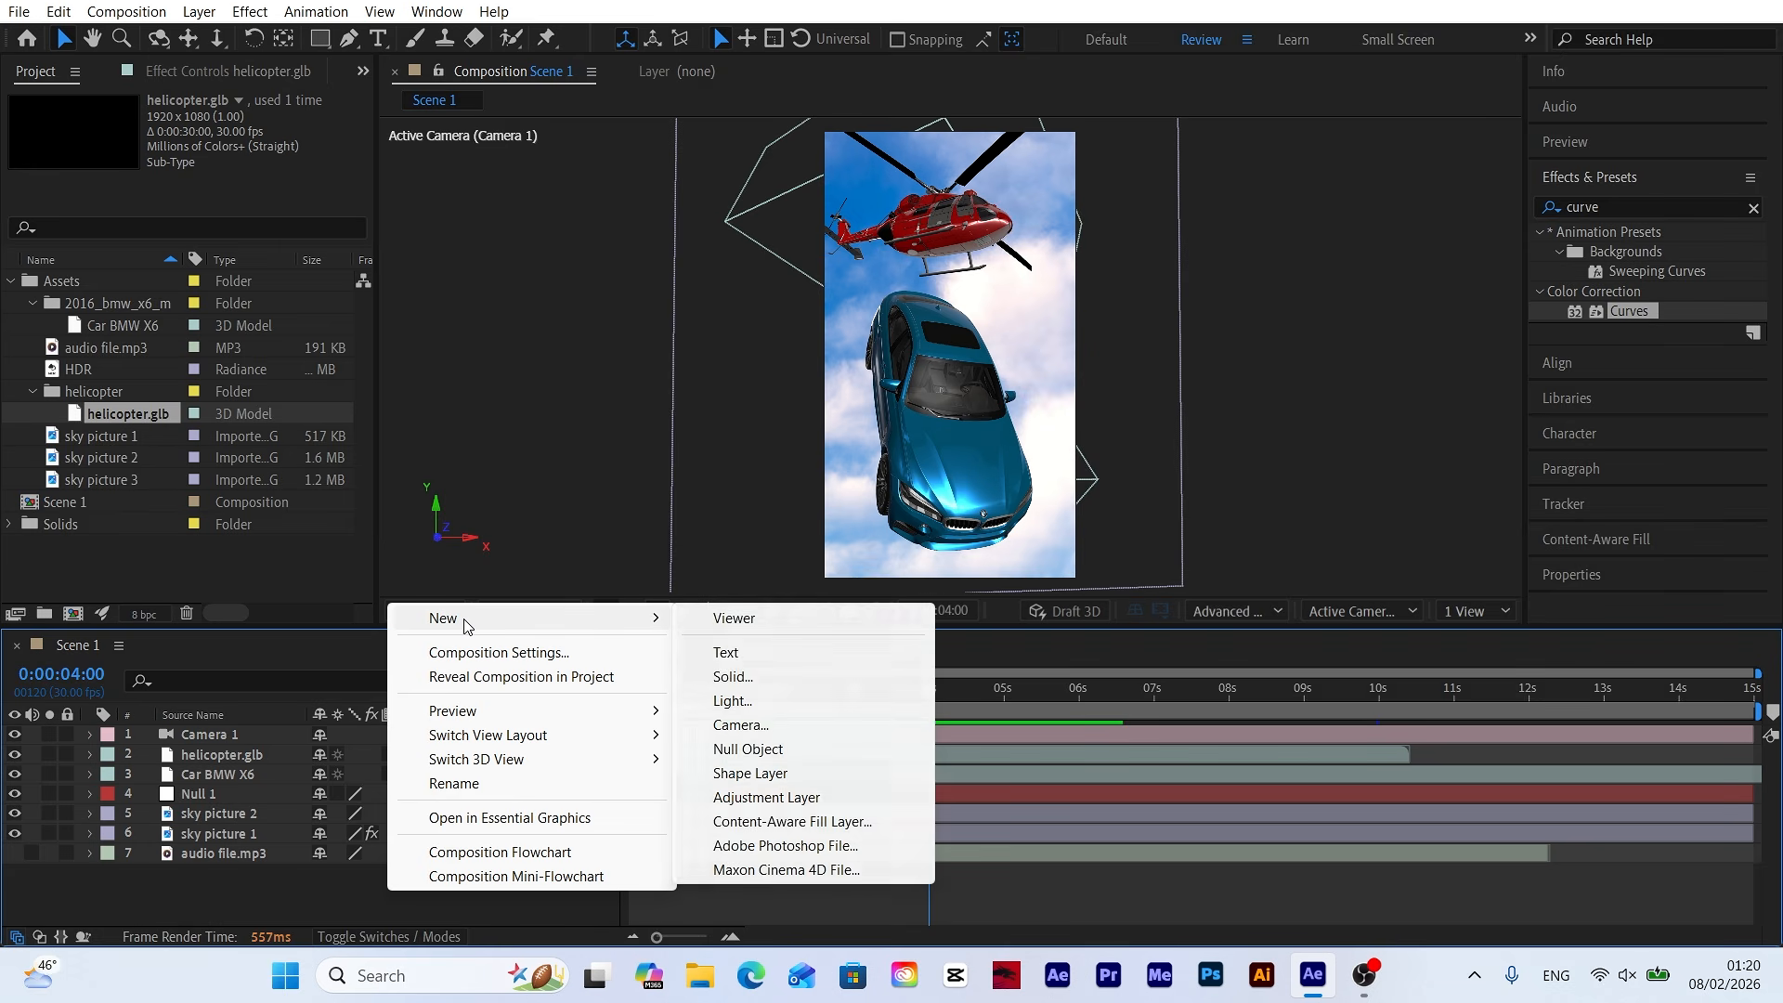
click(736, 700)
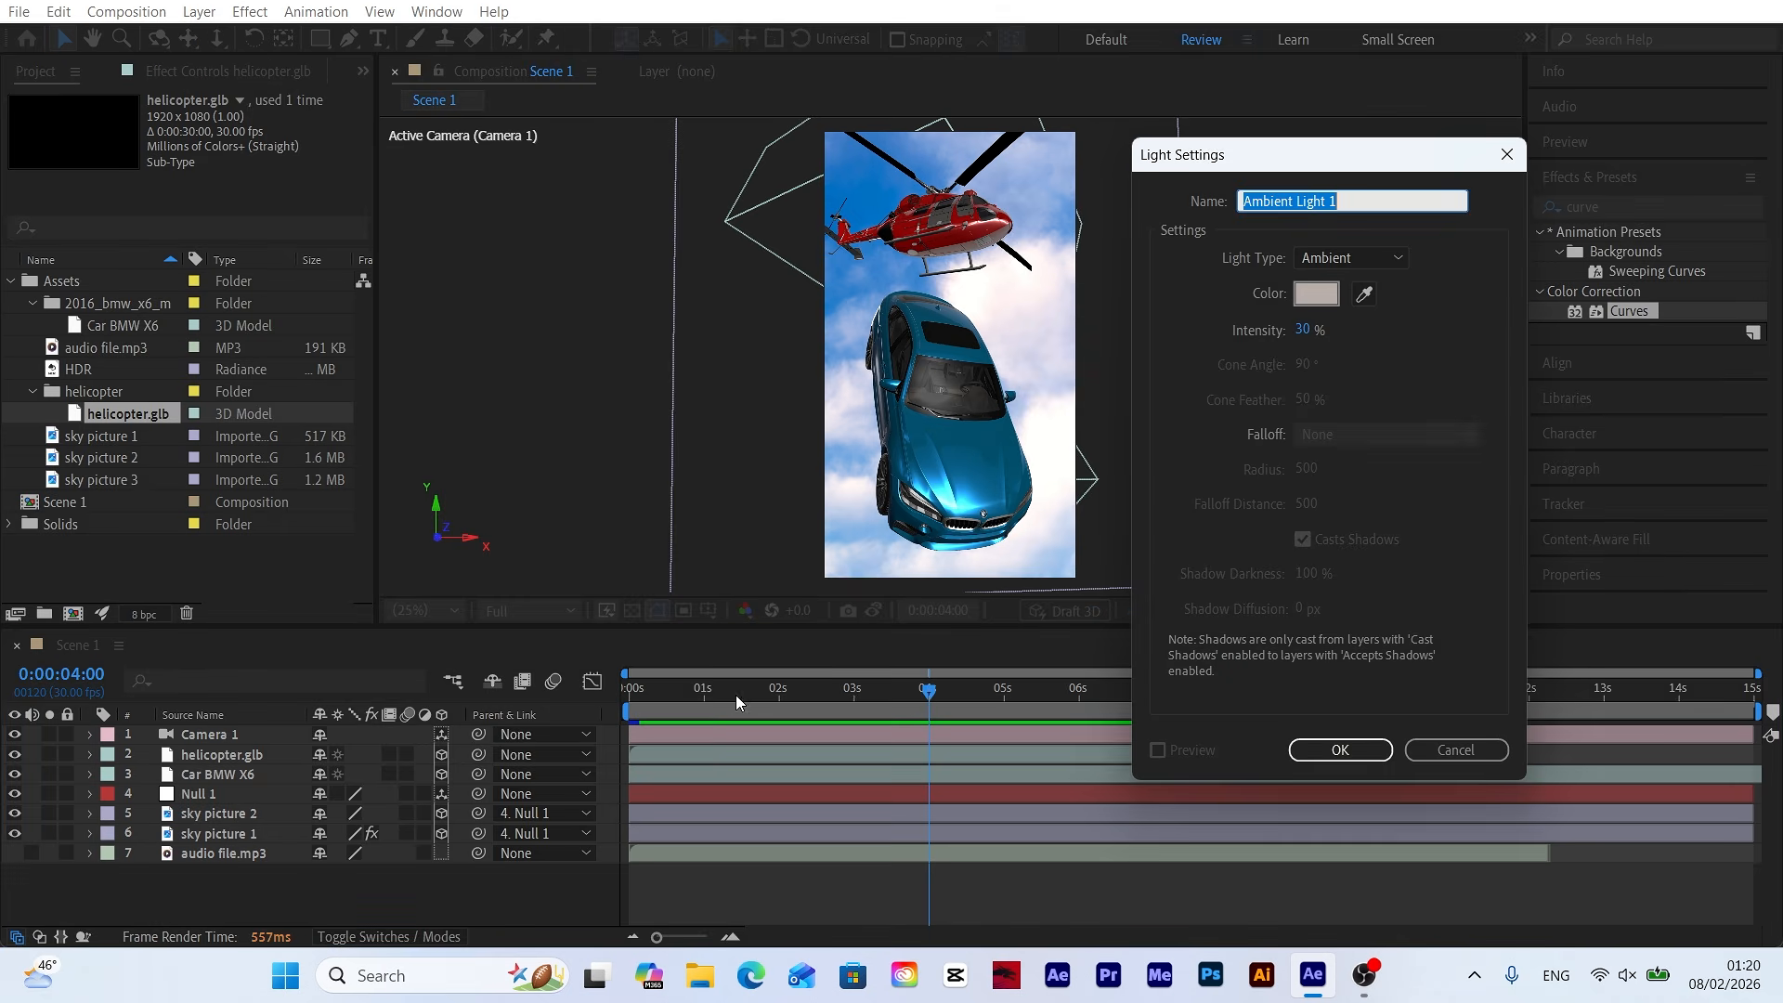
click(1363, 259)
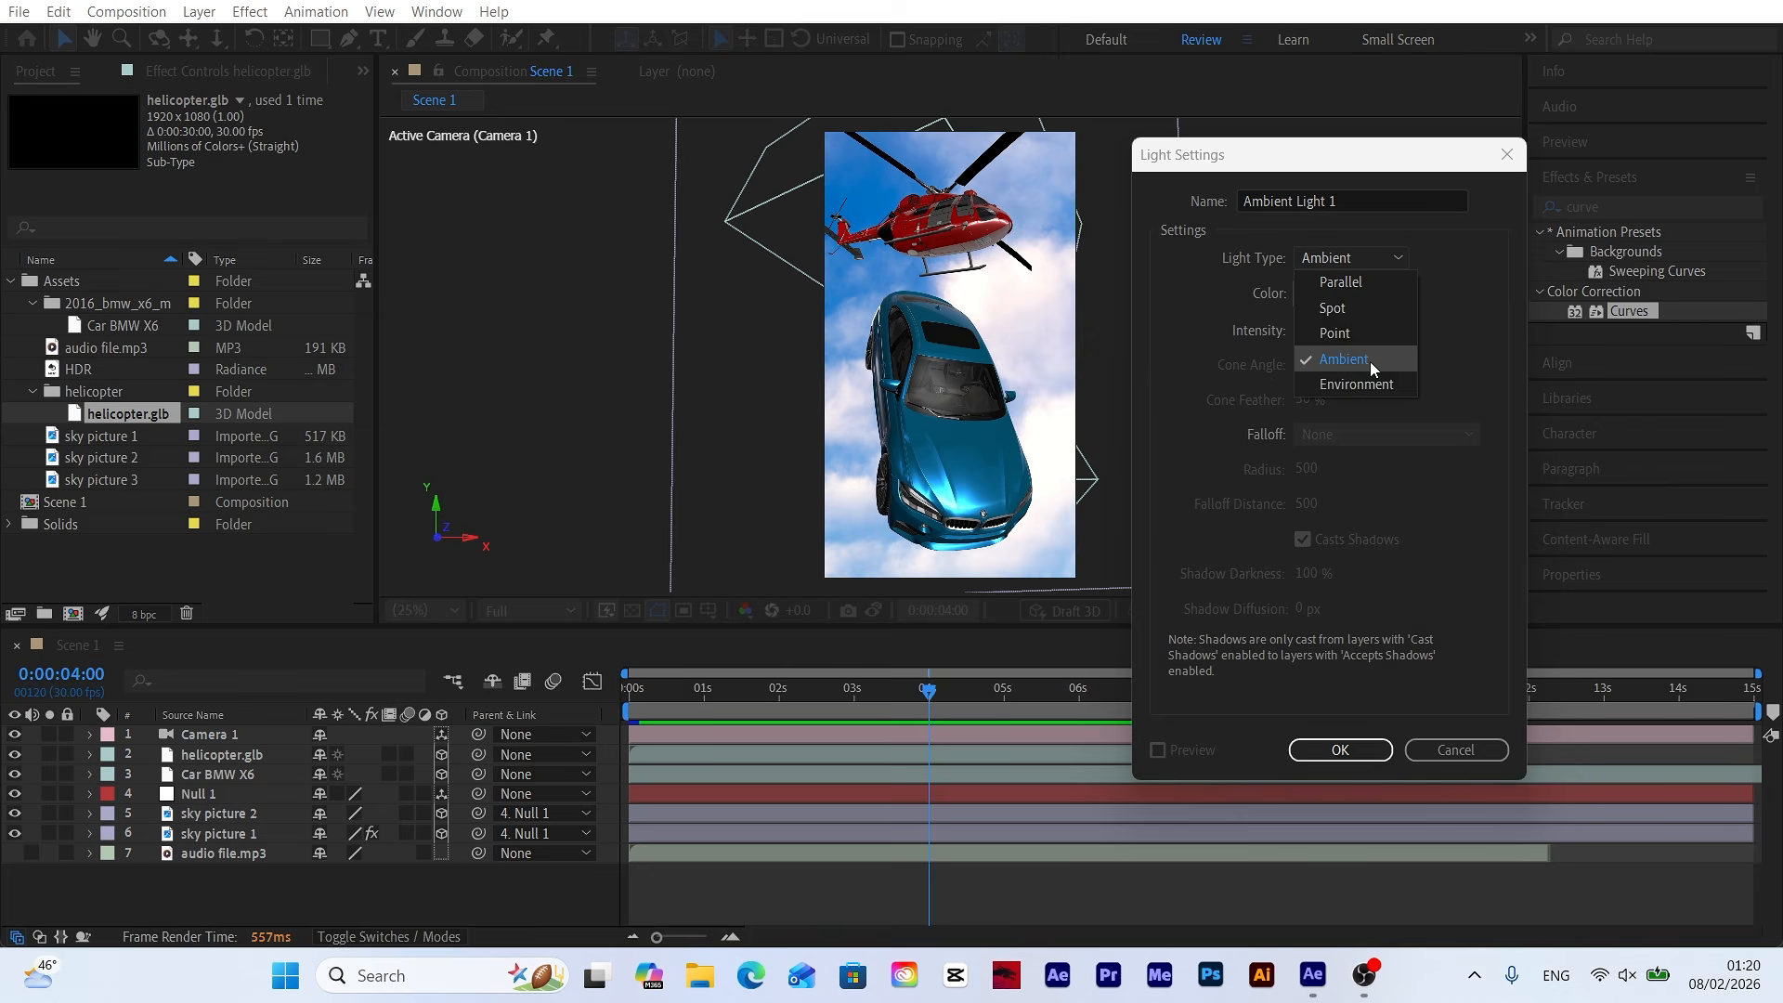
click(1330, 383)
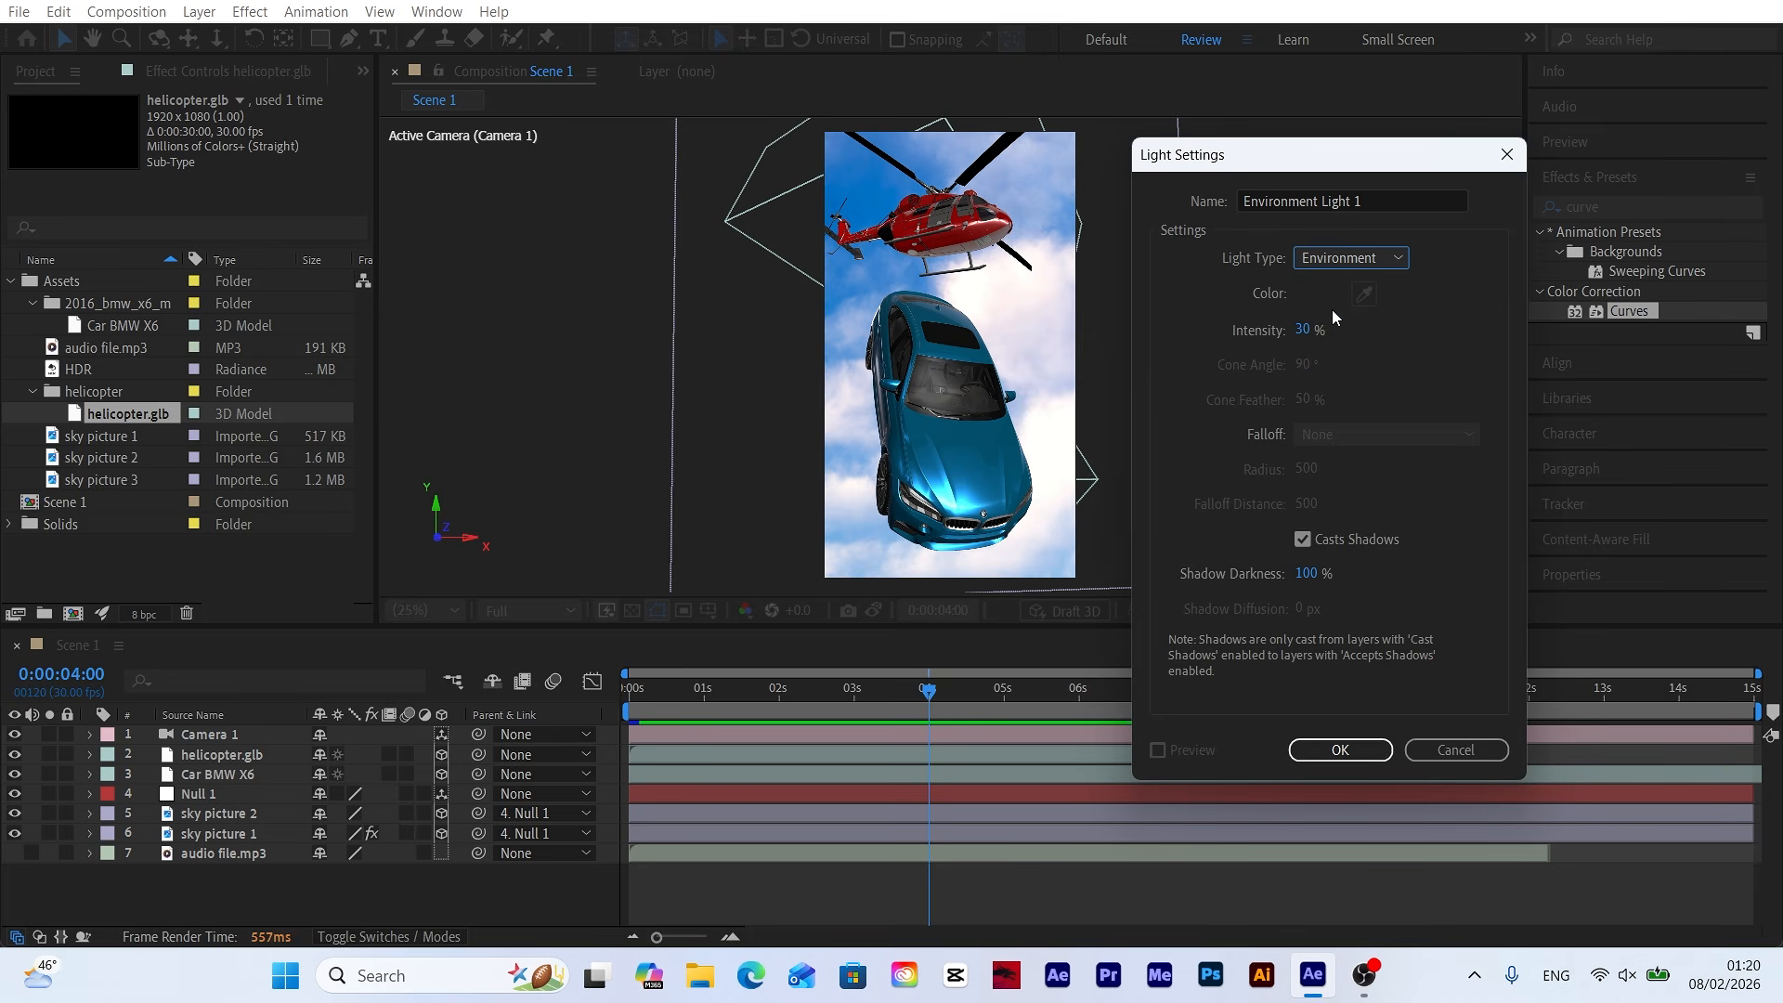
click(1309, 329)
text(100)
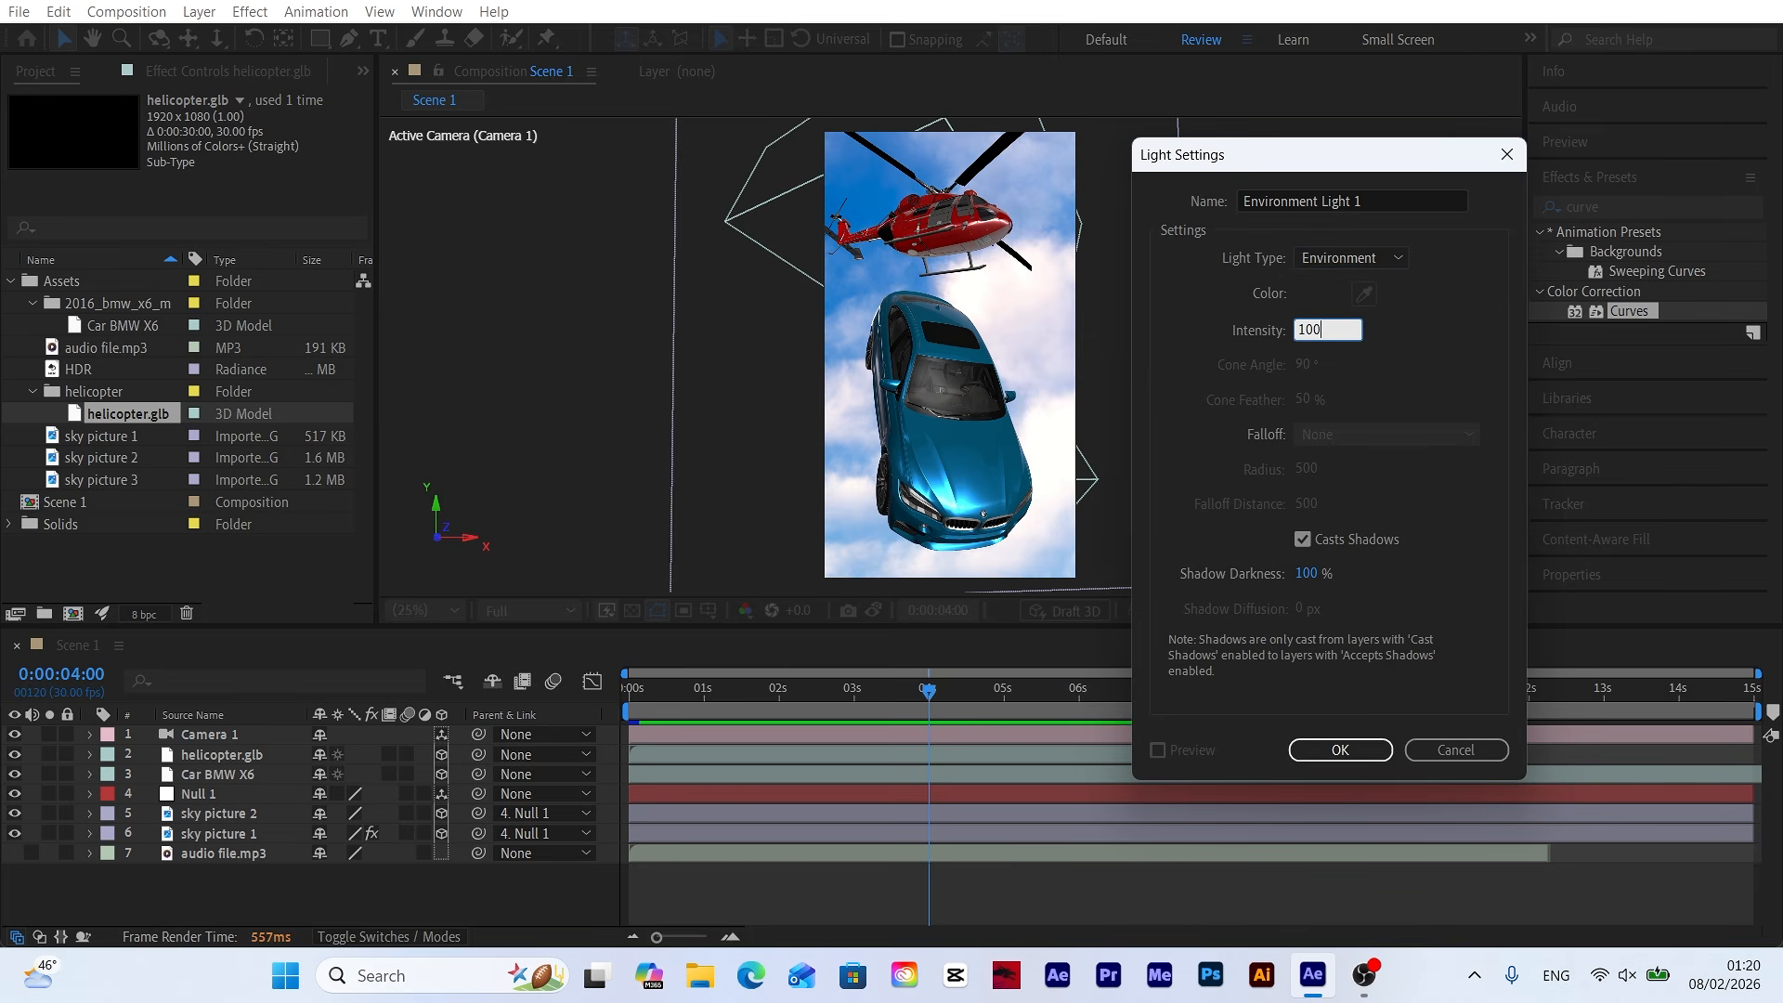
click(1398, 371)
click(1337, 750)
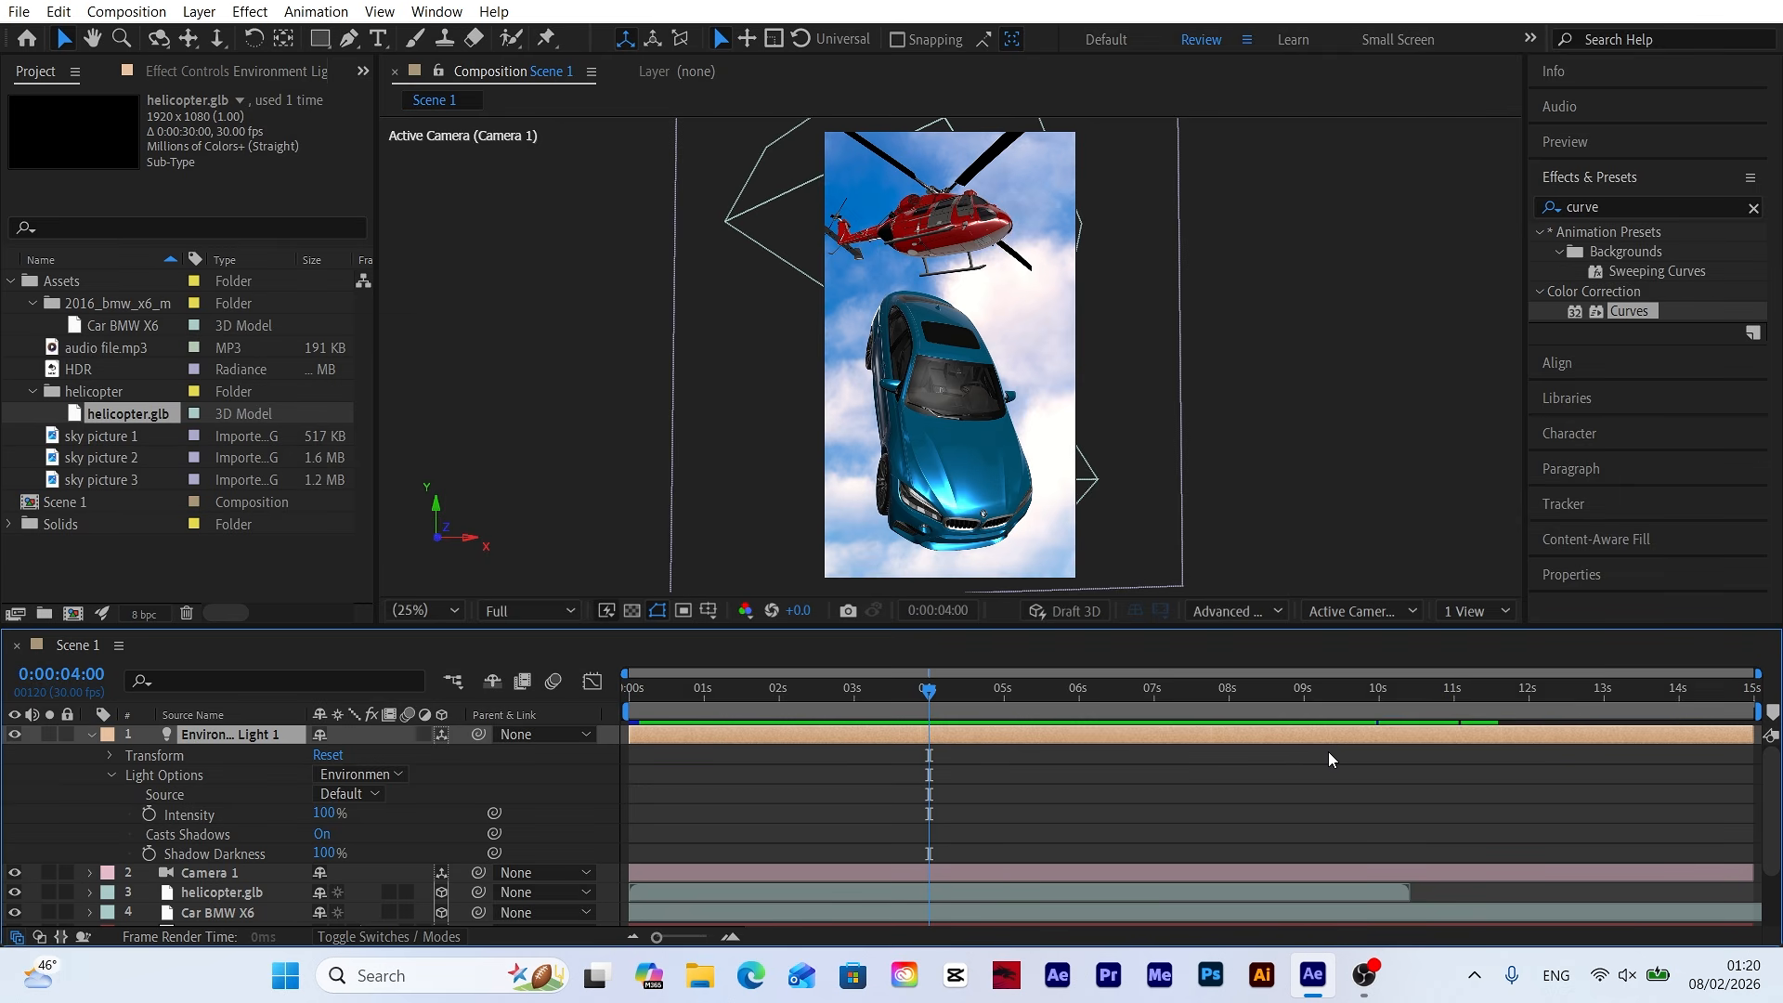
Add the HDR image to Scene 1 as a hidden layer and assign it as Environment Light 1's source.
click(80, 372)
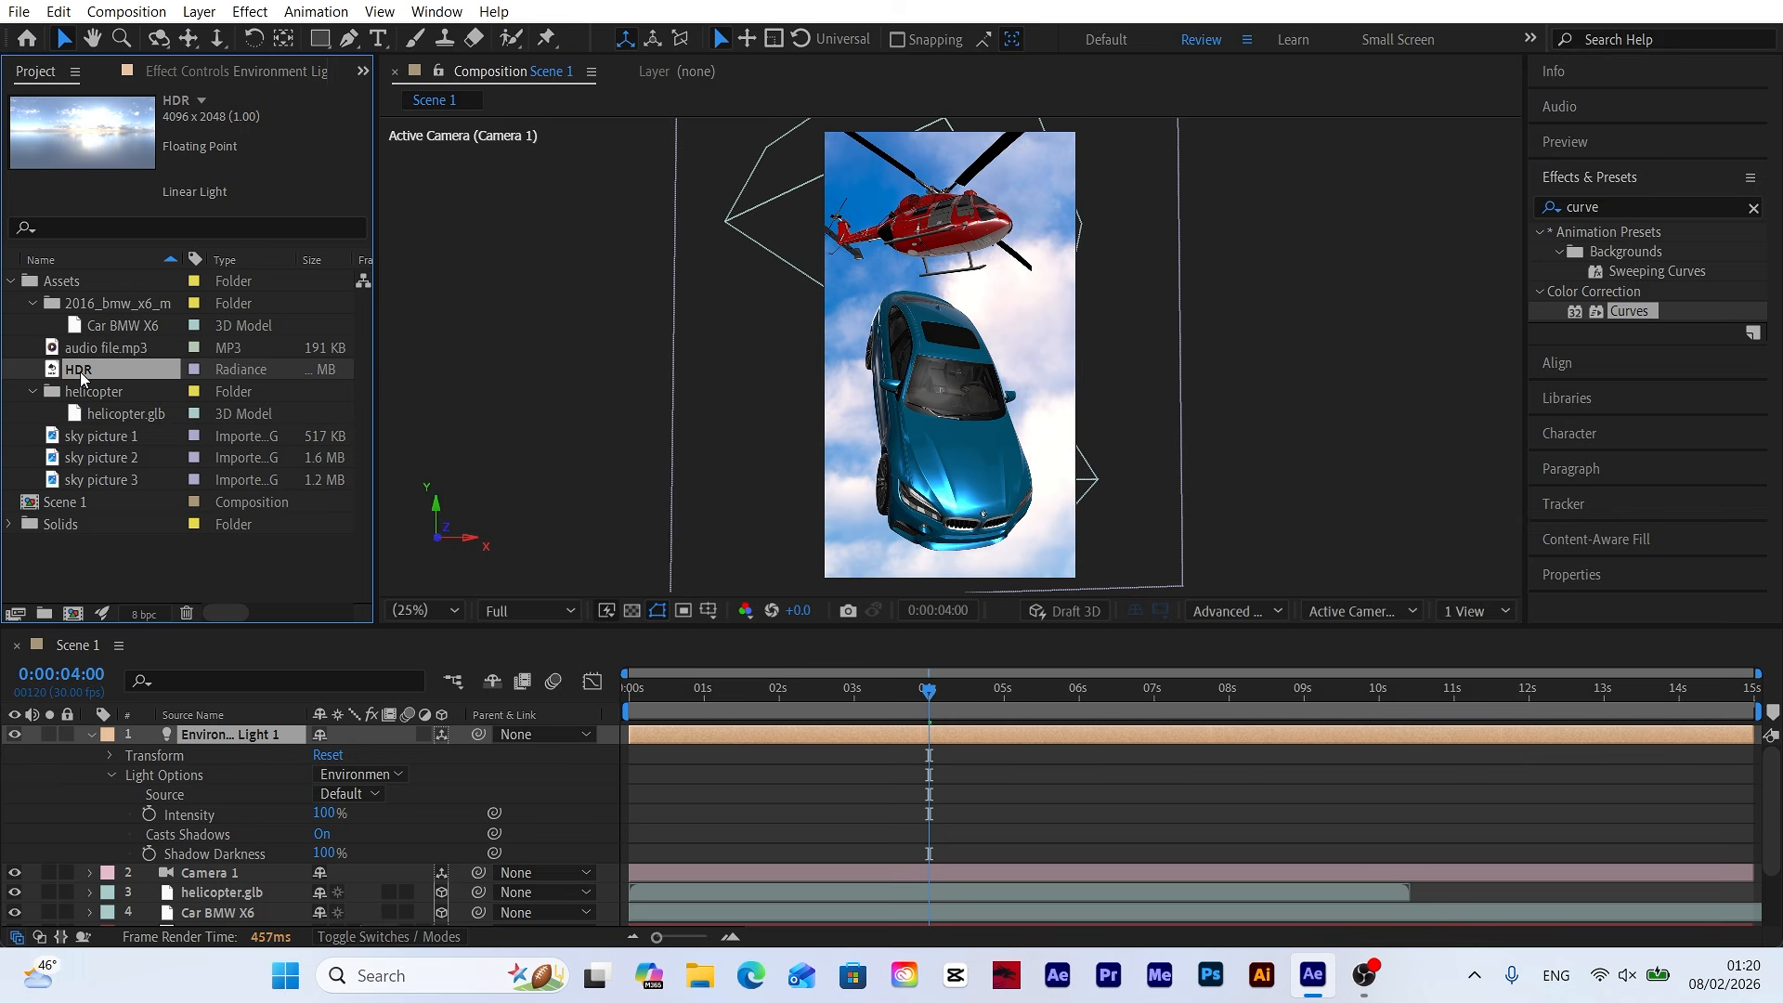
drag(80, 371, 228, 726)
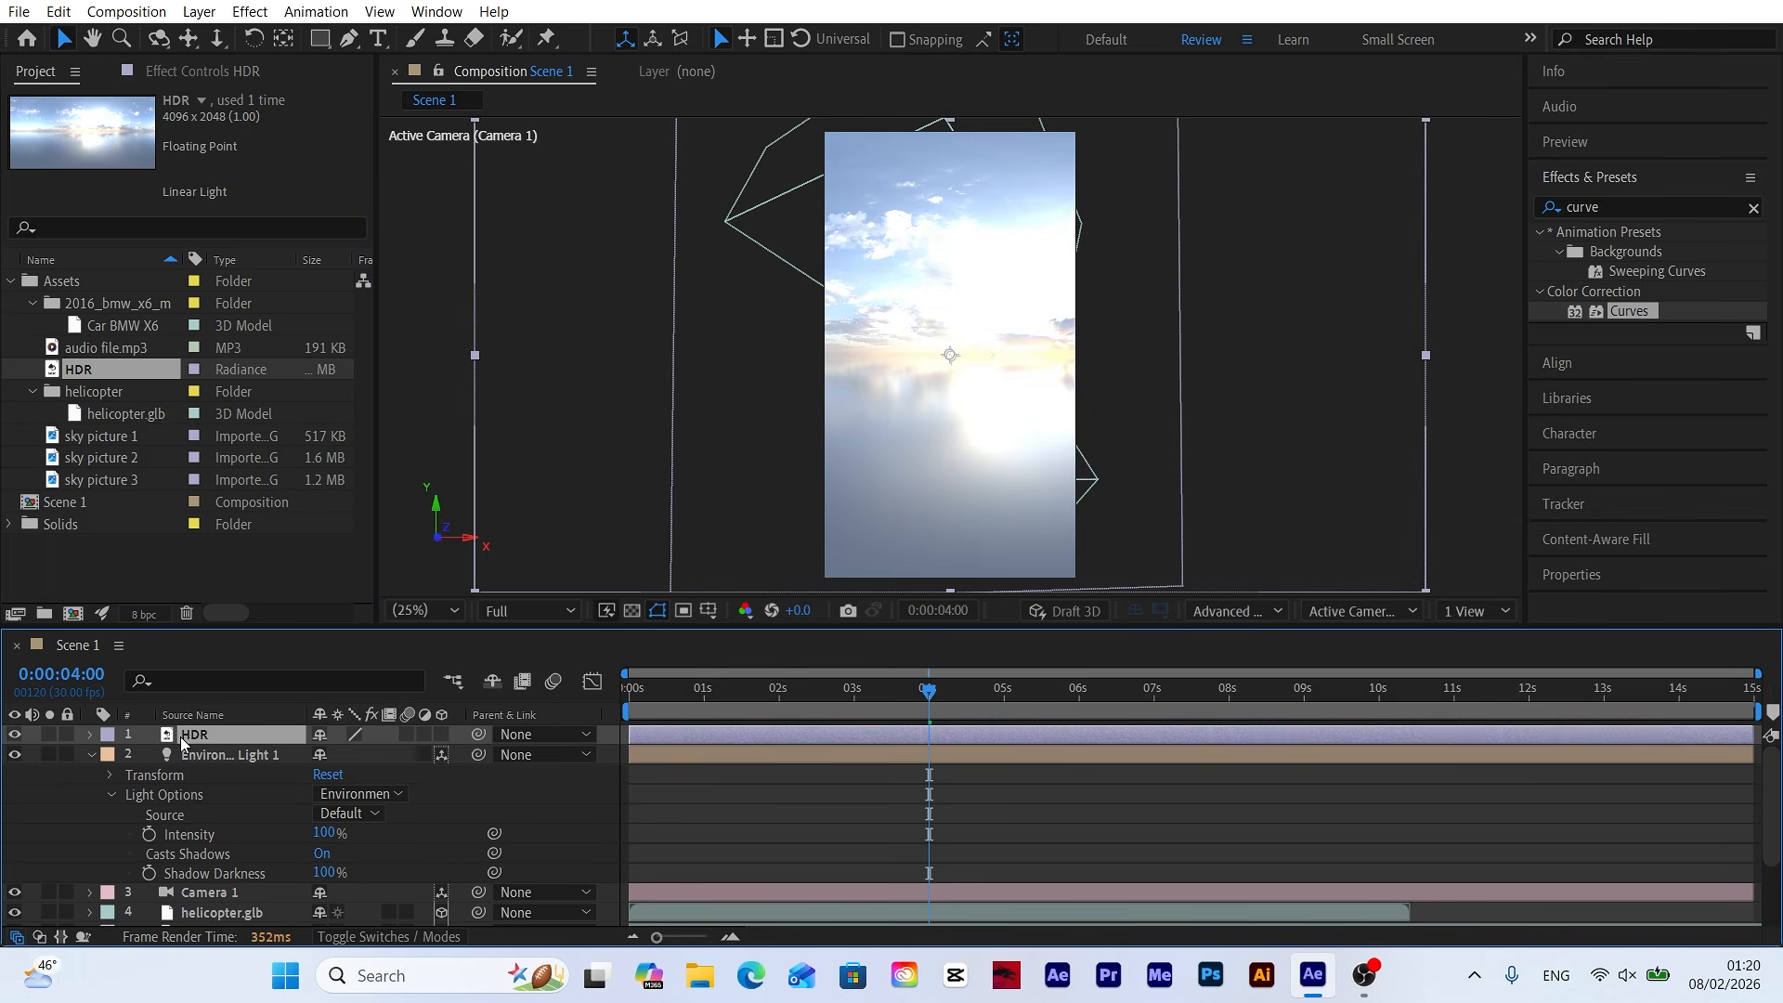
click(13, 734)
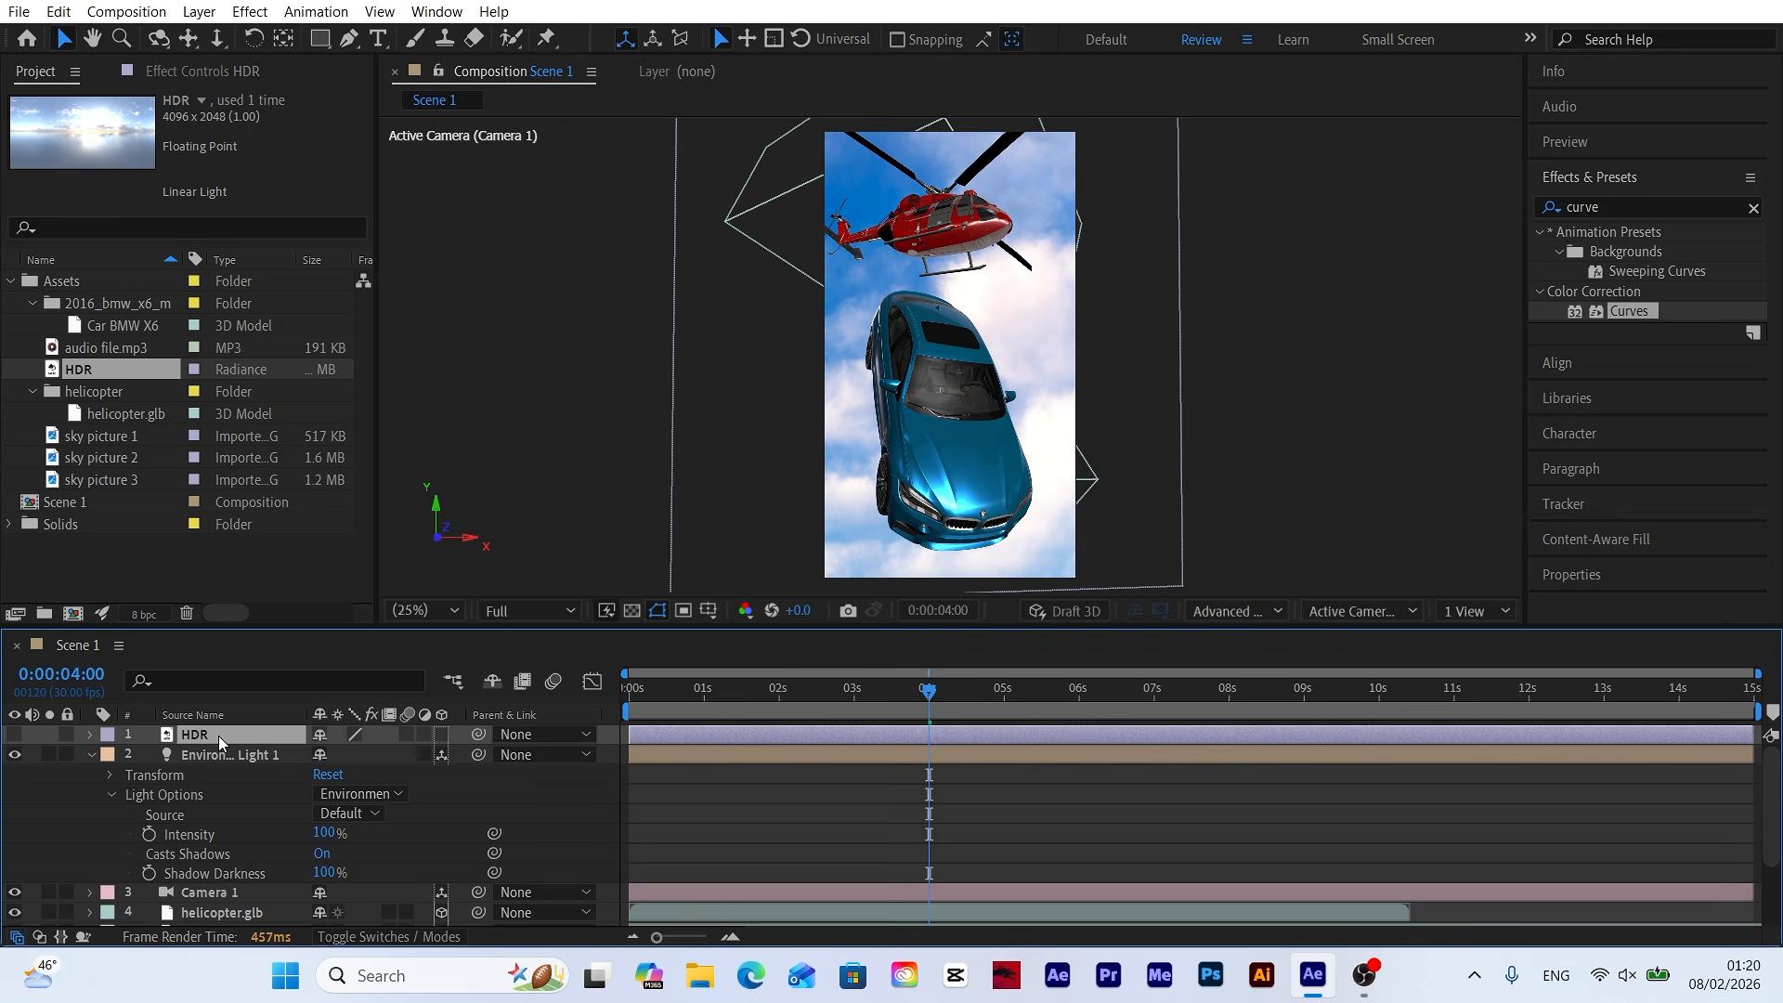
click(348, 813)
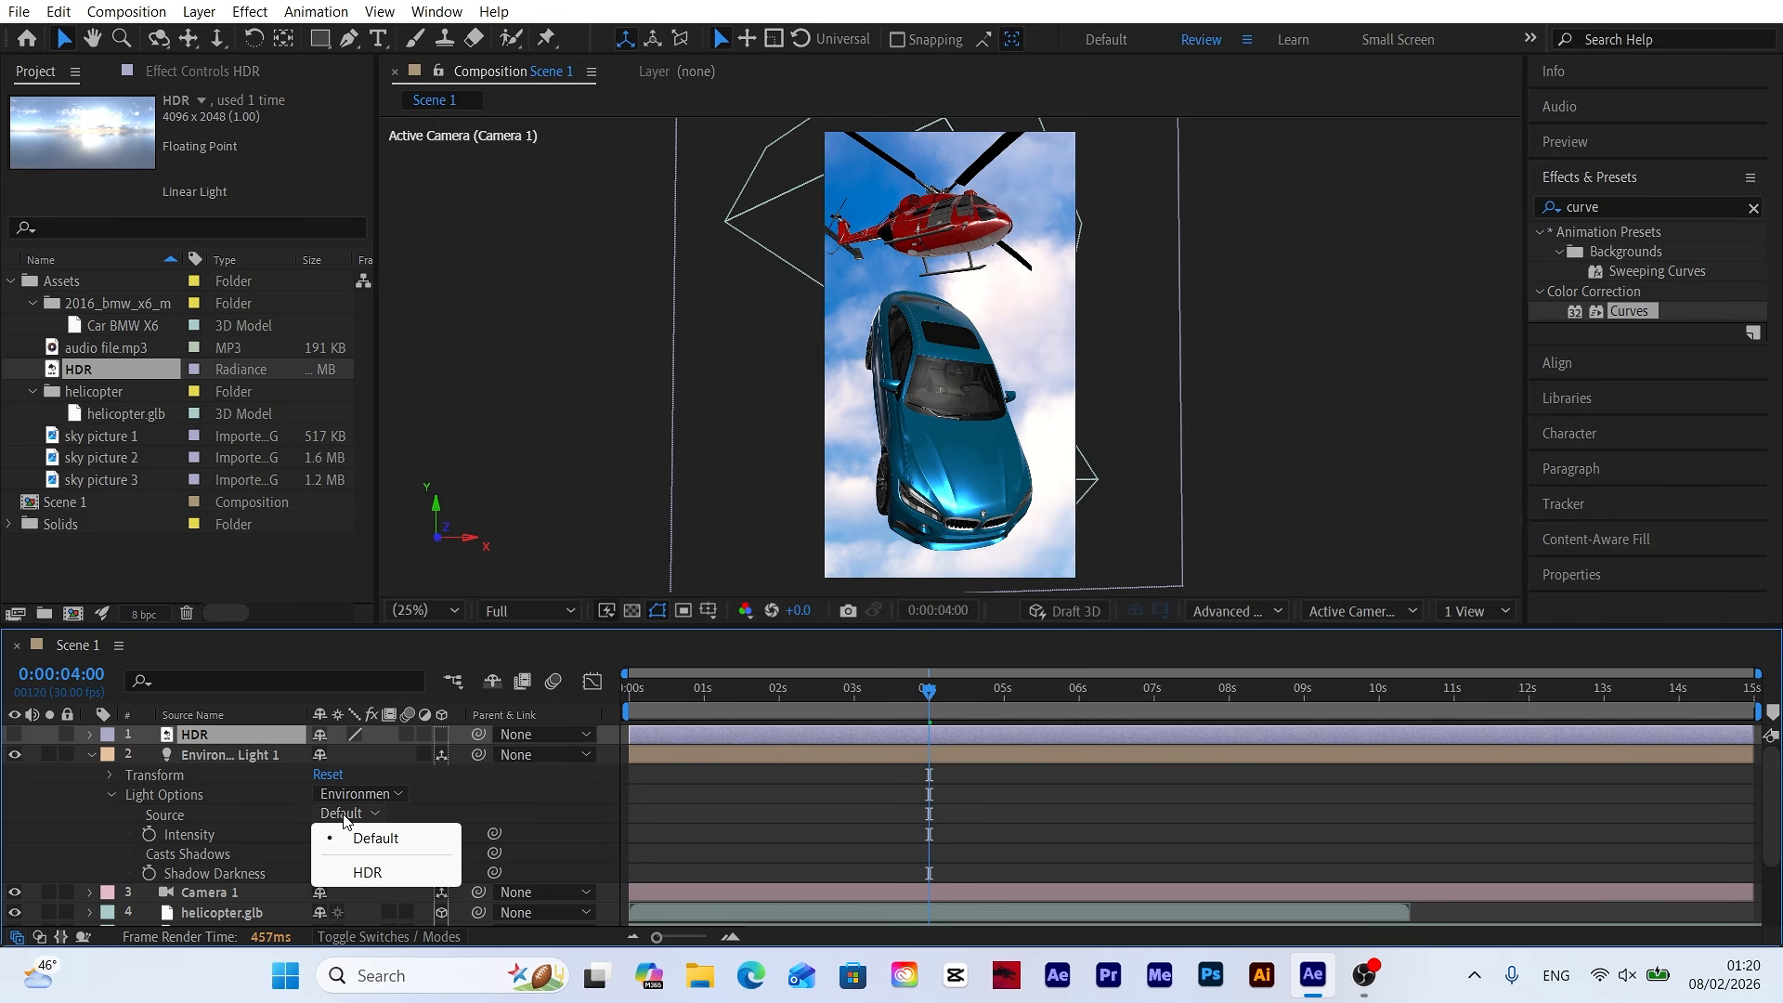
click(367, 874)
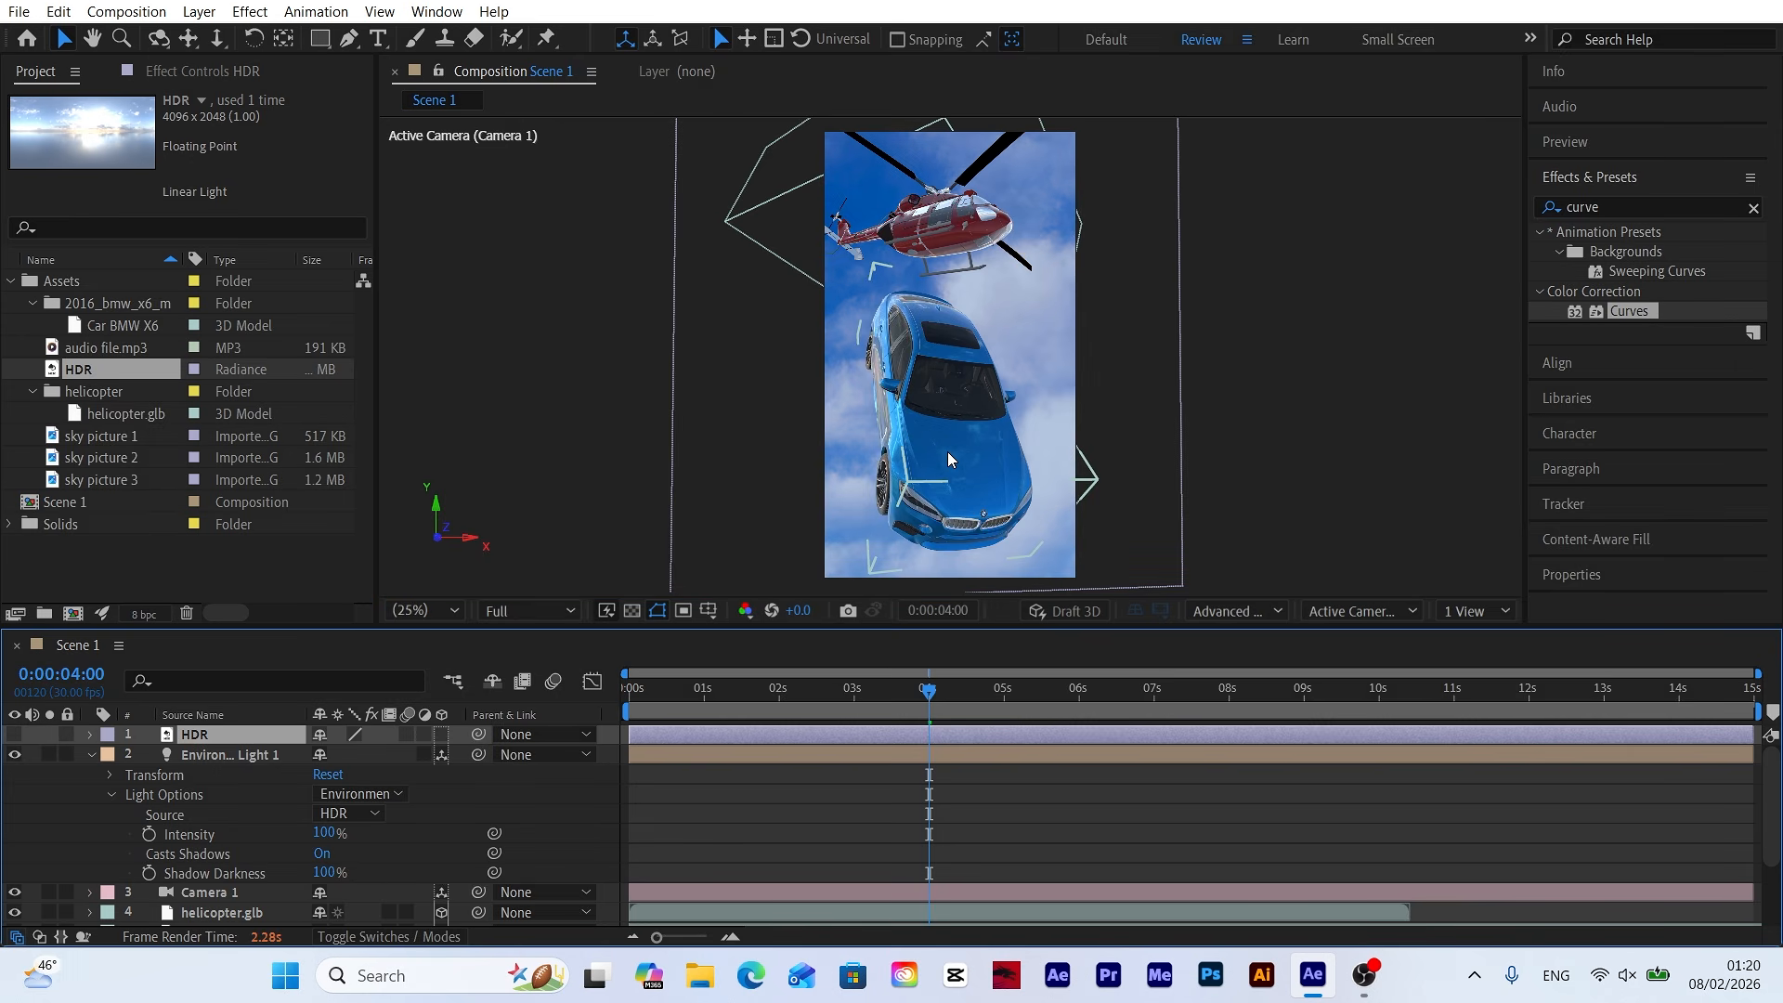
Rotate Environment Light 1 to about 29° in X and 122° in Y, and set the preview resolution to Half.
click(110, 775)
drag(955, 392, 960, 339)
drag(353, 794, 400, 794)
drag(353, 813, 426, 813)
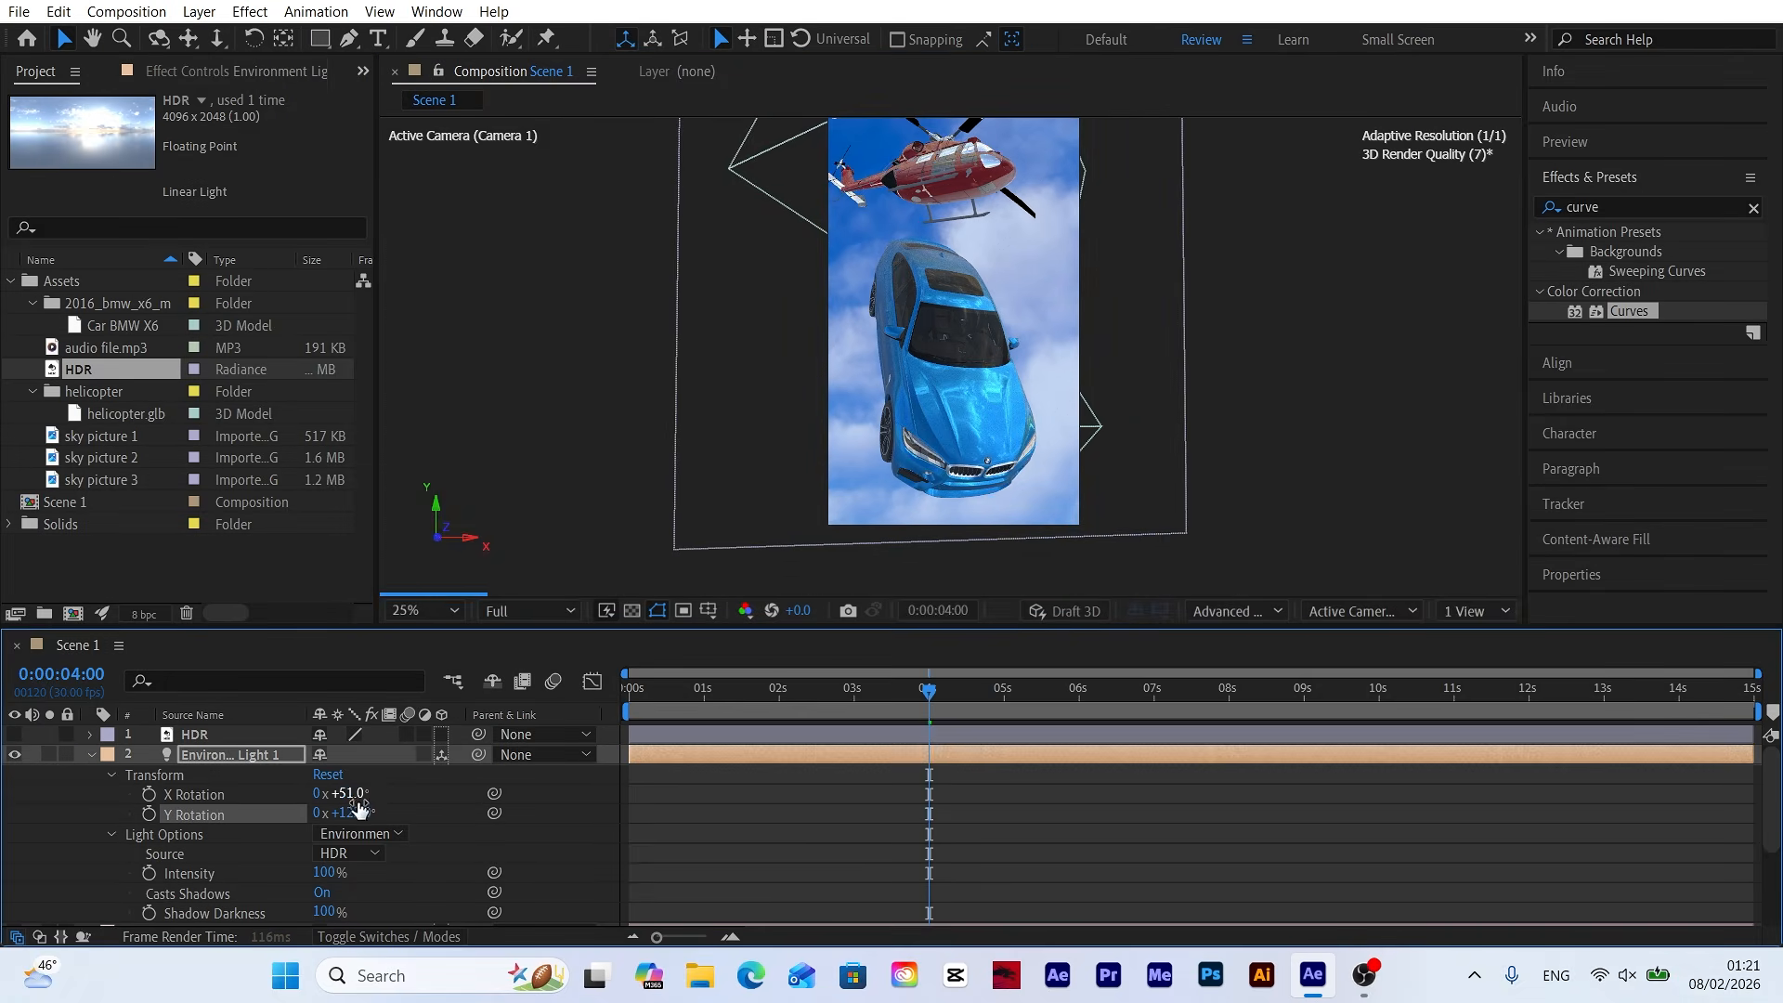
click(360, 771)
click(527, 610)
click(506, 679)
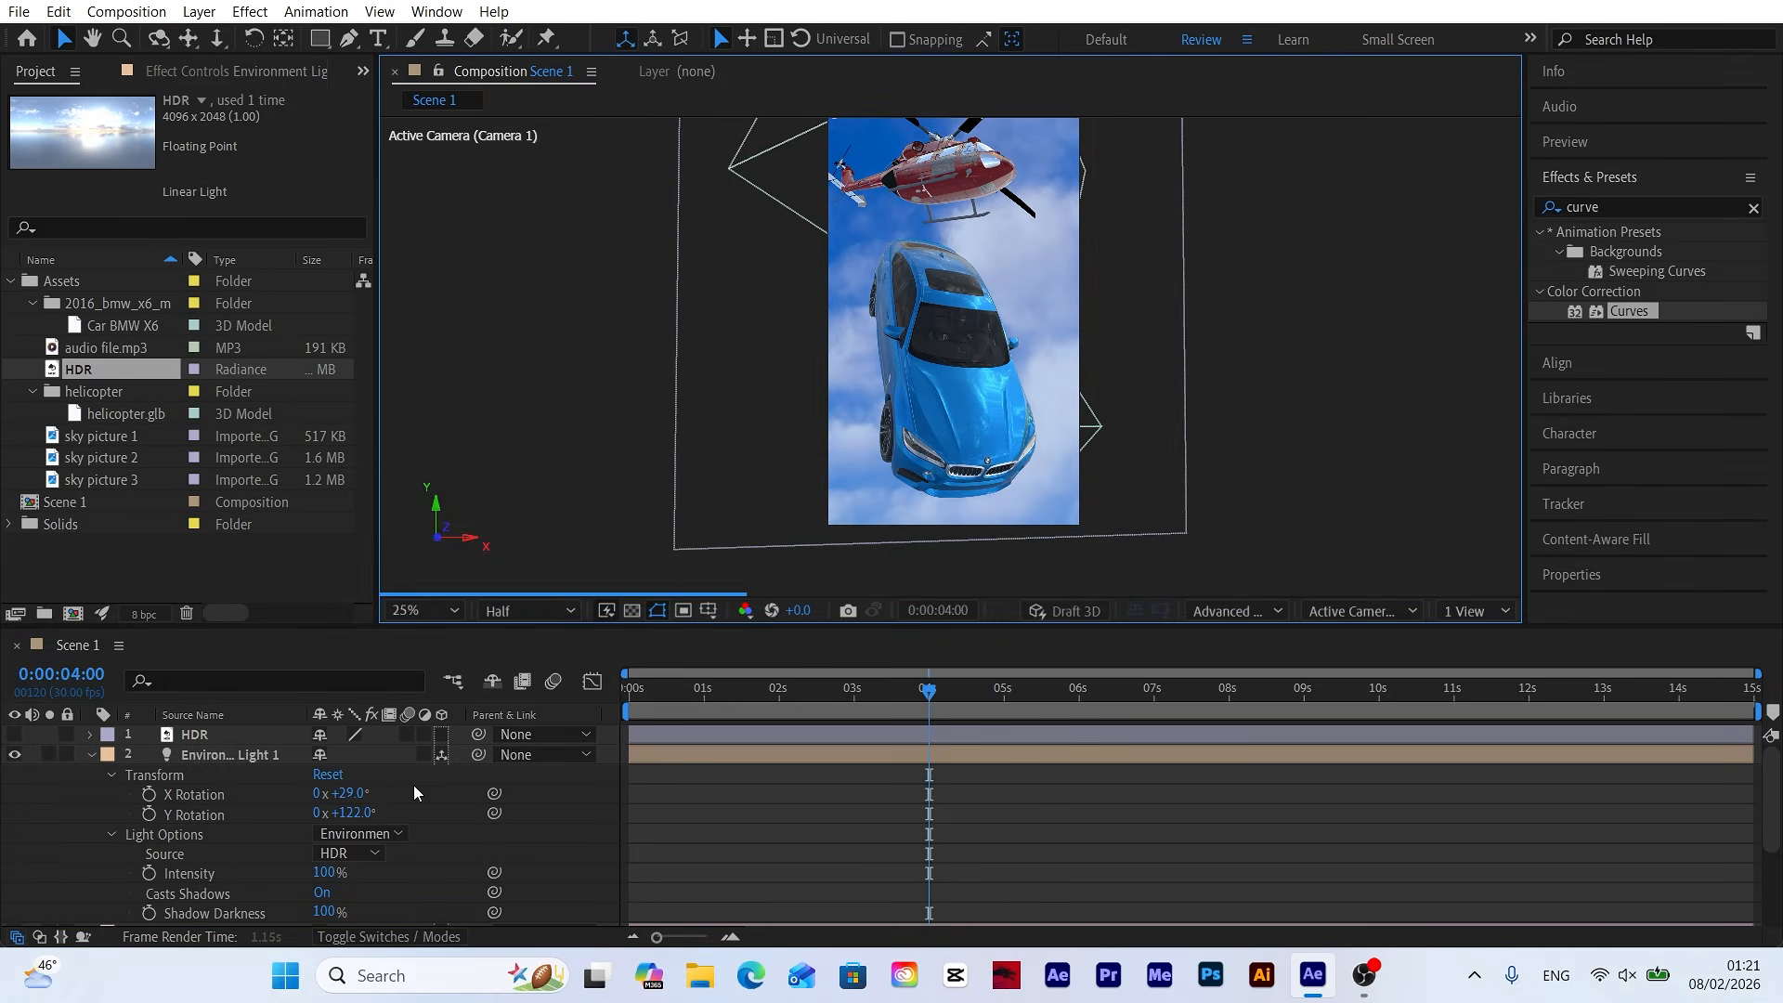
Refine Environment Light 1 to an X Rotation of 34°, a Y Rotation of 98° and an intensity of 105%.
mouse_move(341, 794)
mouse_down()
mouse_move(366, 794)
mouse_move(341, 794)
mouse_up()
drag(364, 813, 330, 755)
scroll(339, 801, down, 2)
scroll(385, 770, up, 2)
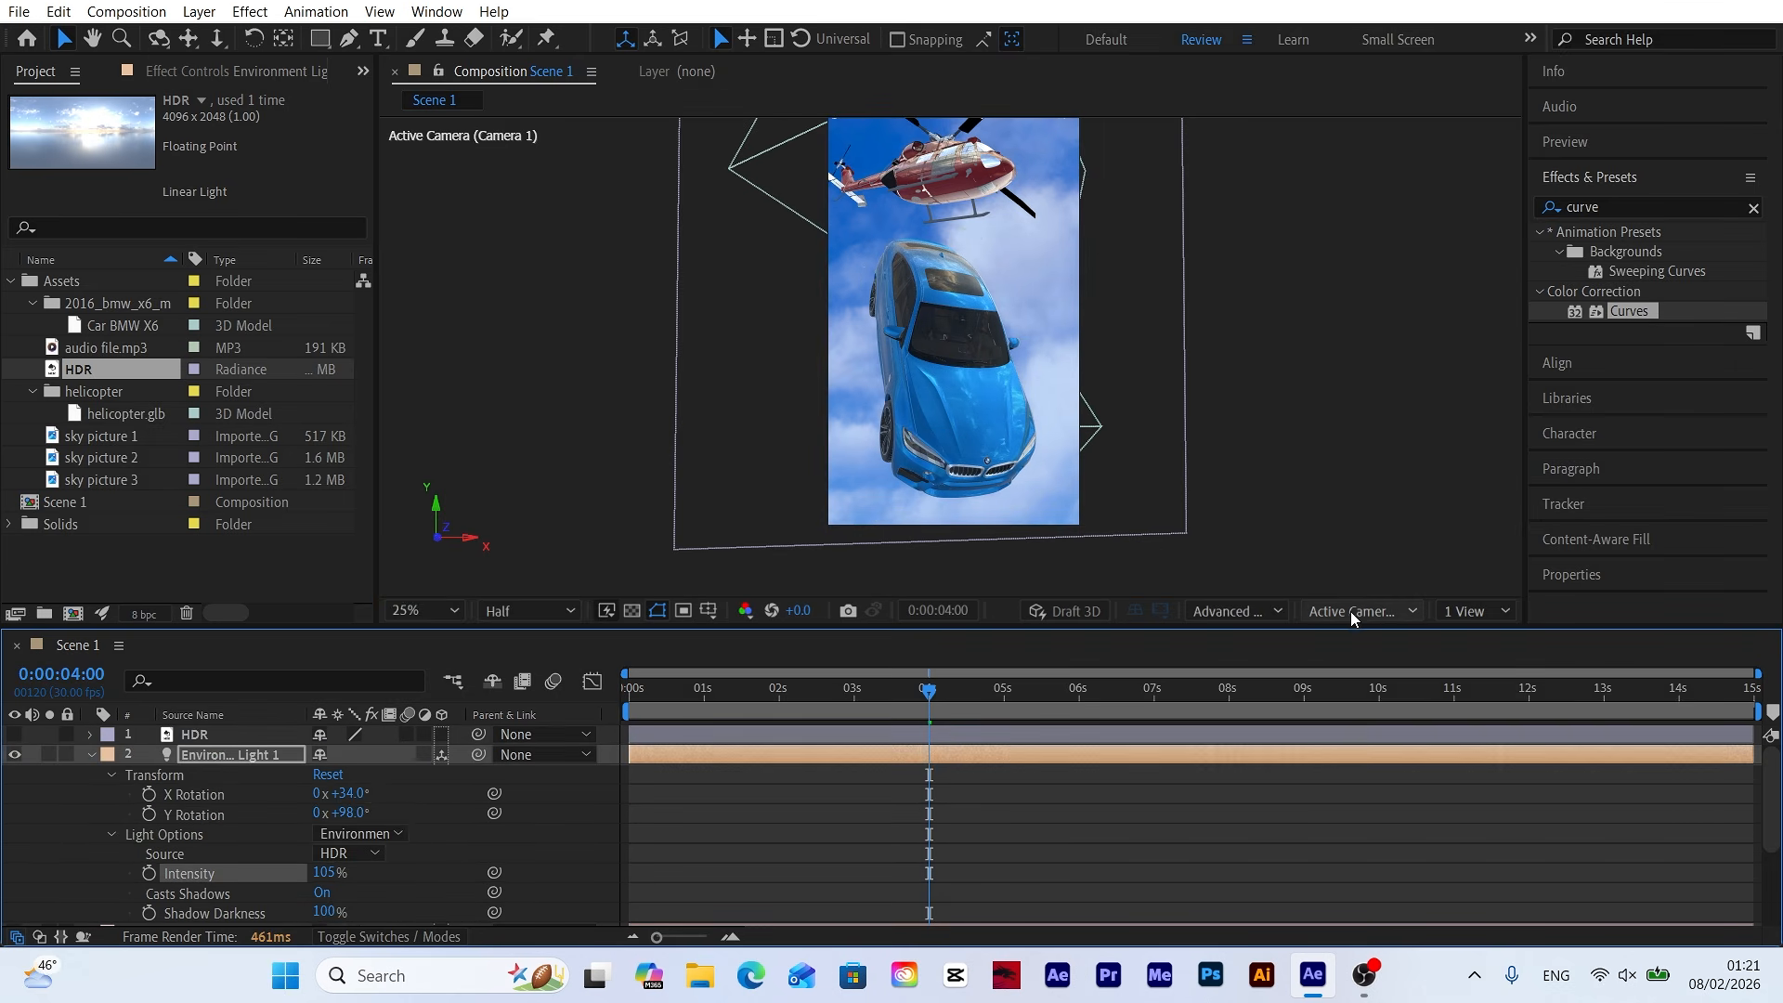
Fit the Advanced 3D renderer's shadow casting box to the scene, keeping the shadow resolution at Full (16 MB).
click(1268, 613)
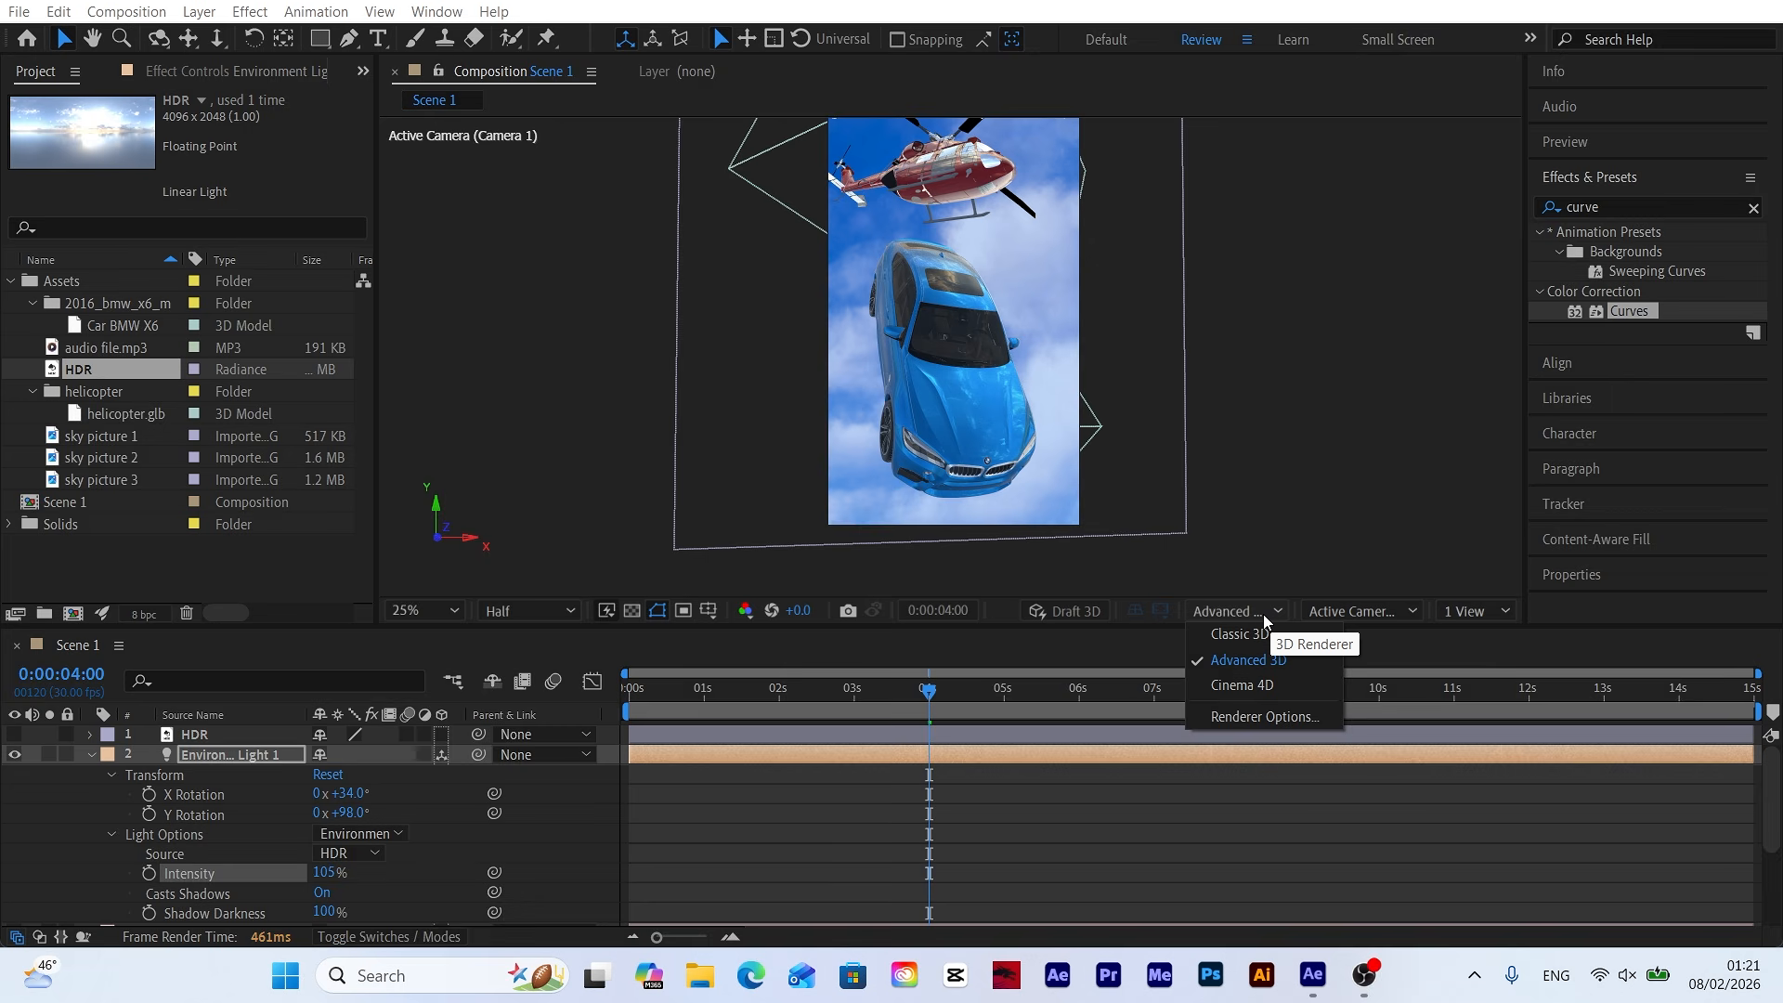
click(1265, 717)
drag(1378, 223, 1350, 146)
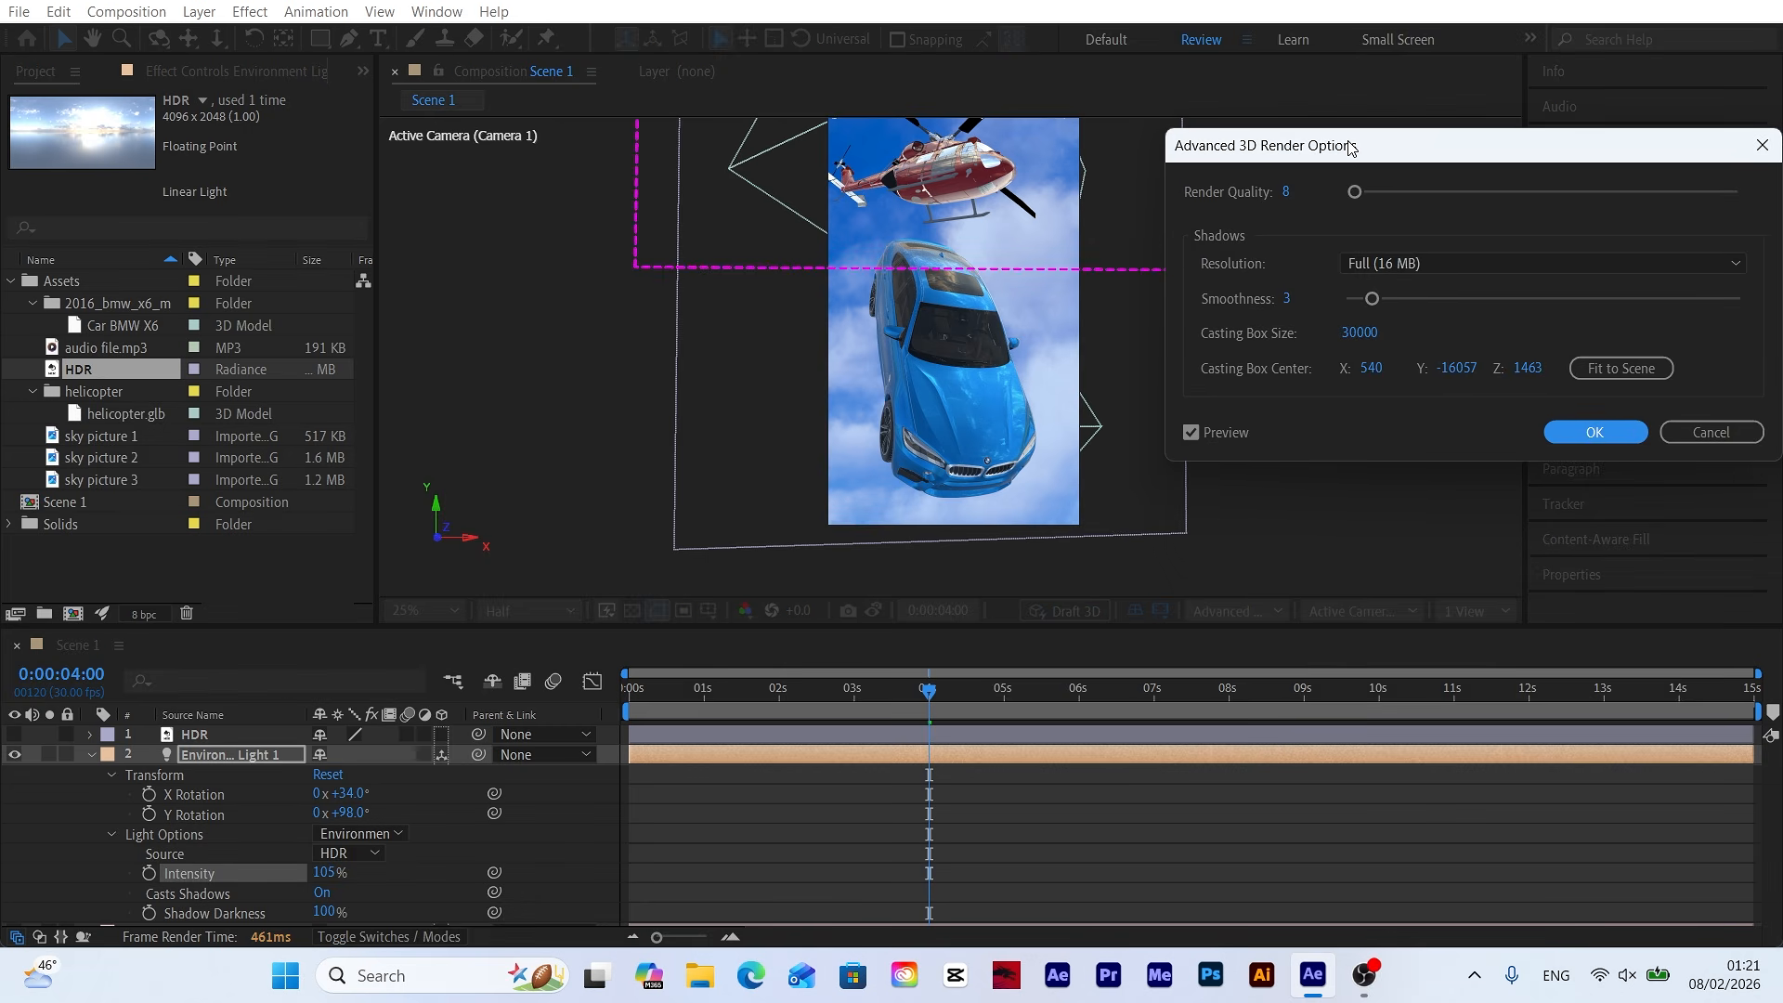
click(1391, 263)
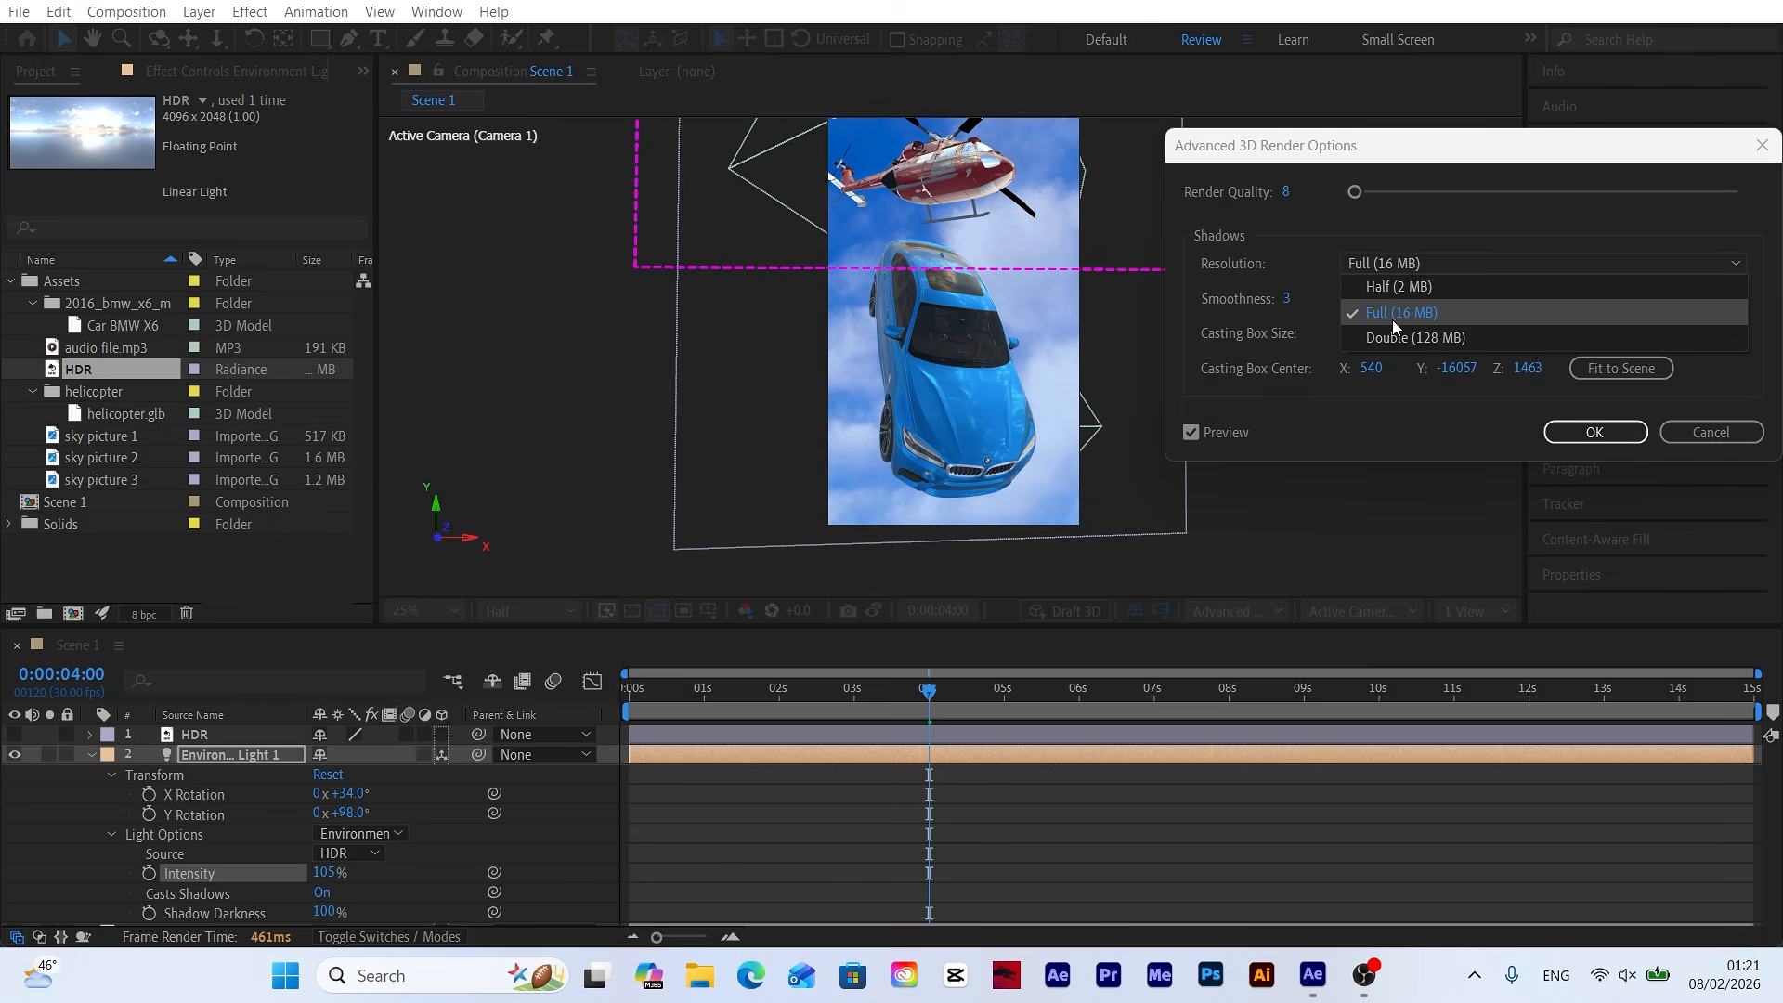
click(1391, 319)
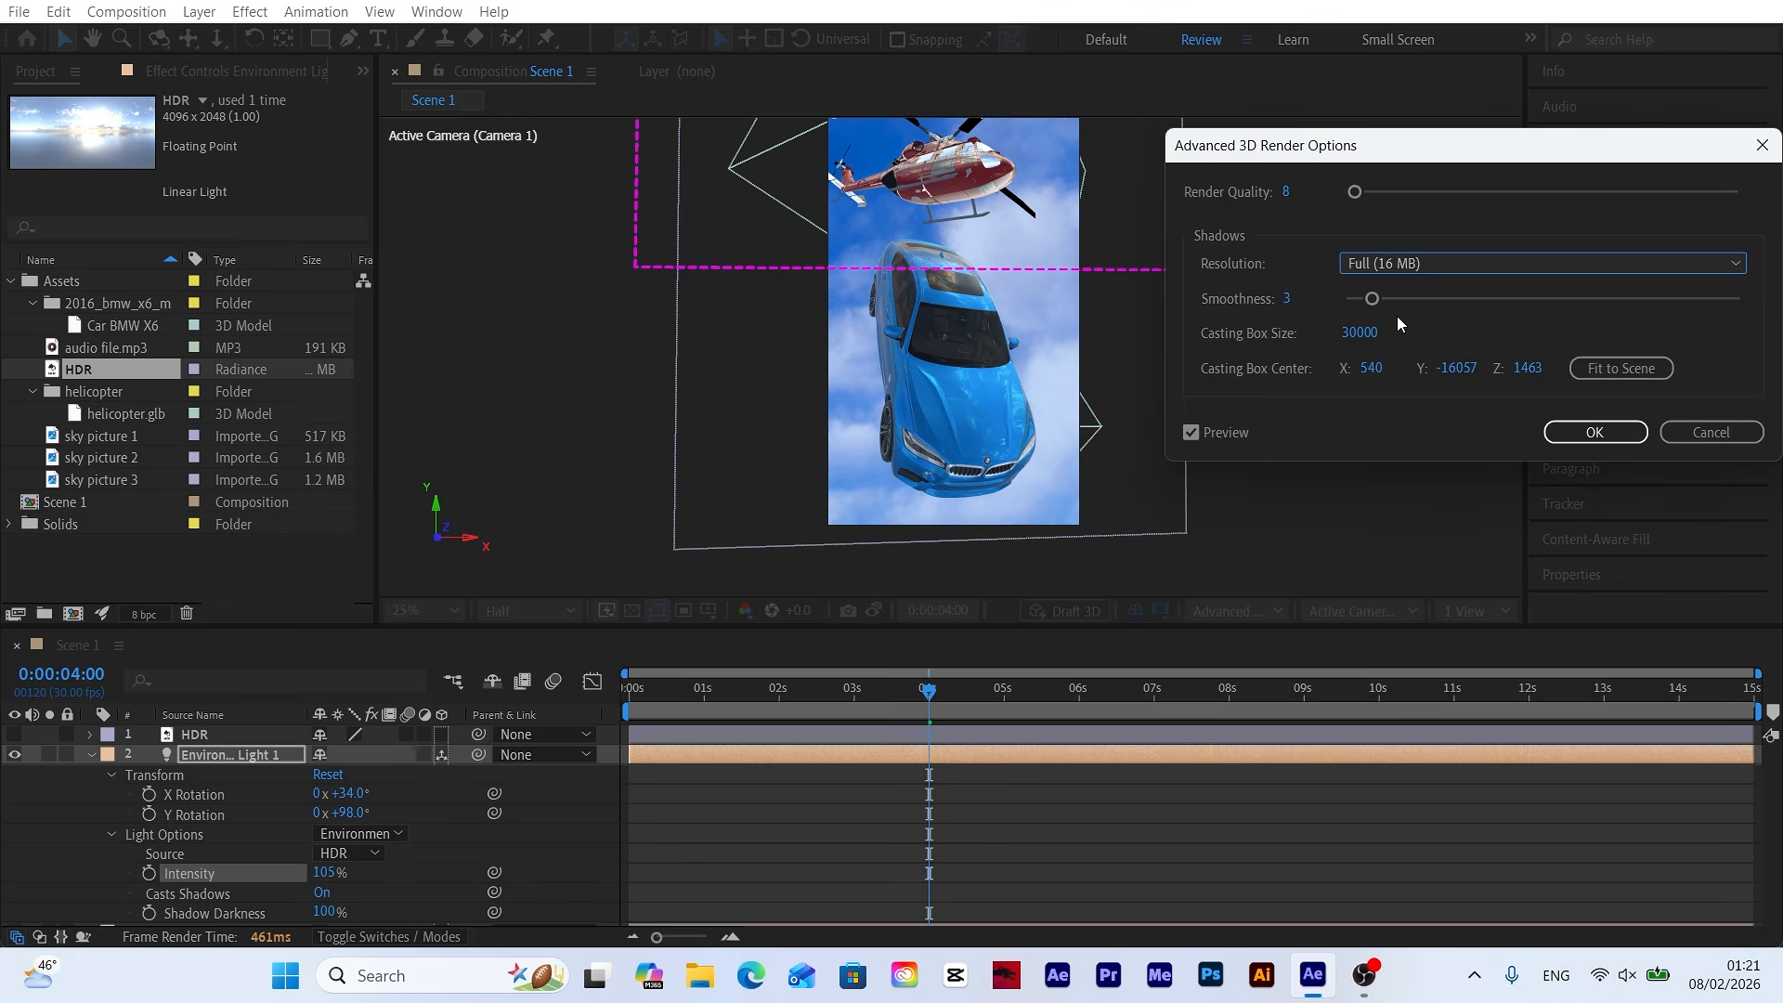
click(1635, 368)
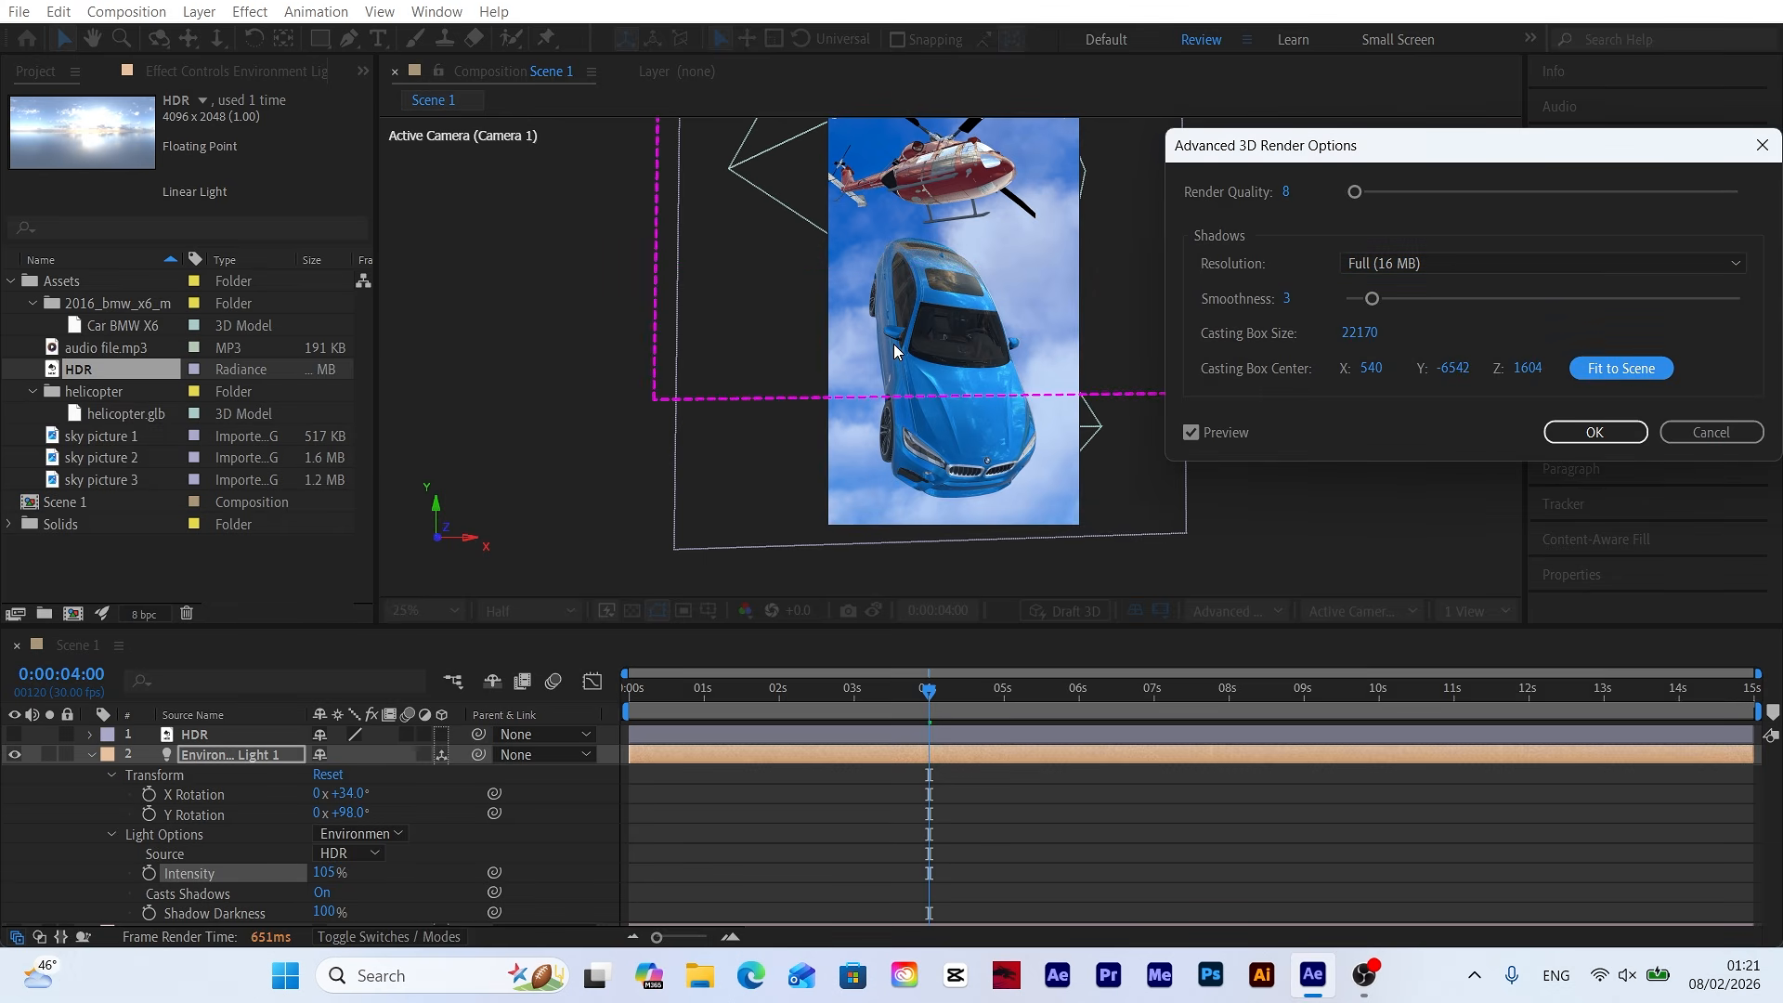
click(1591, 432)
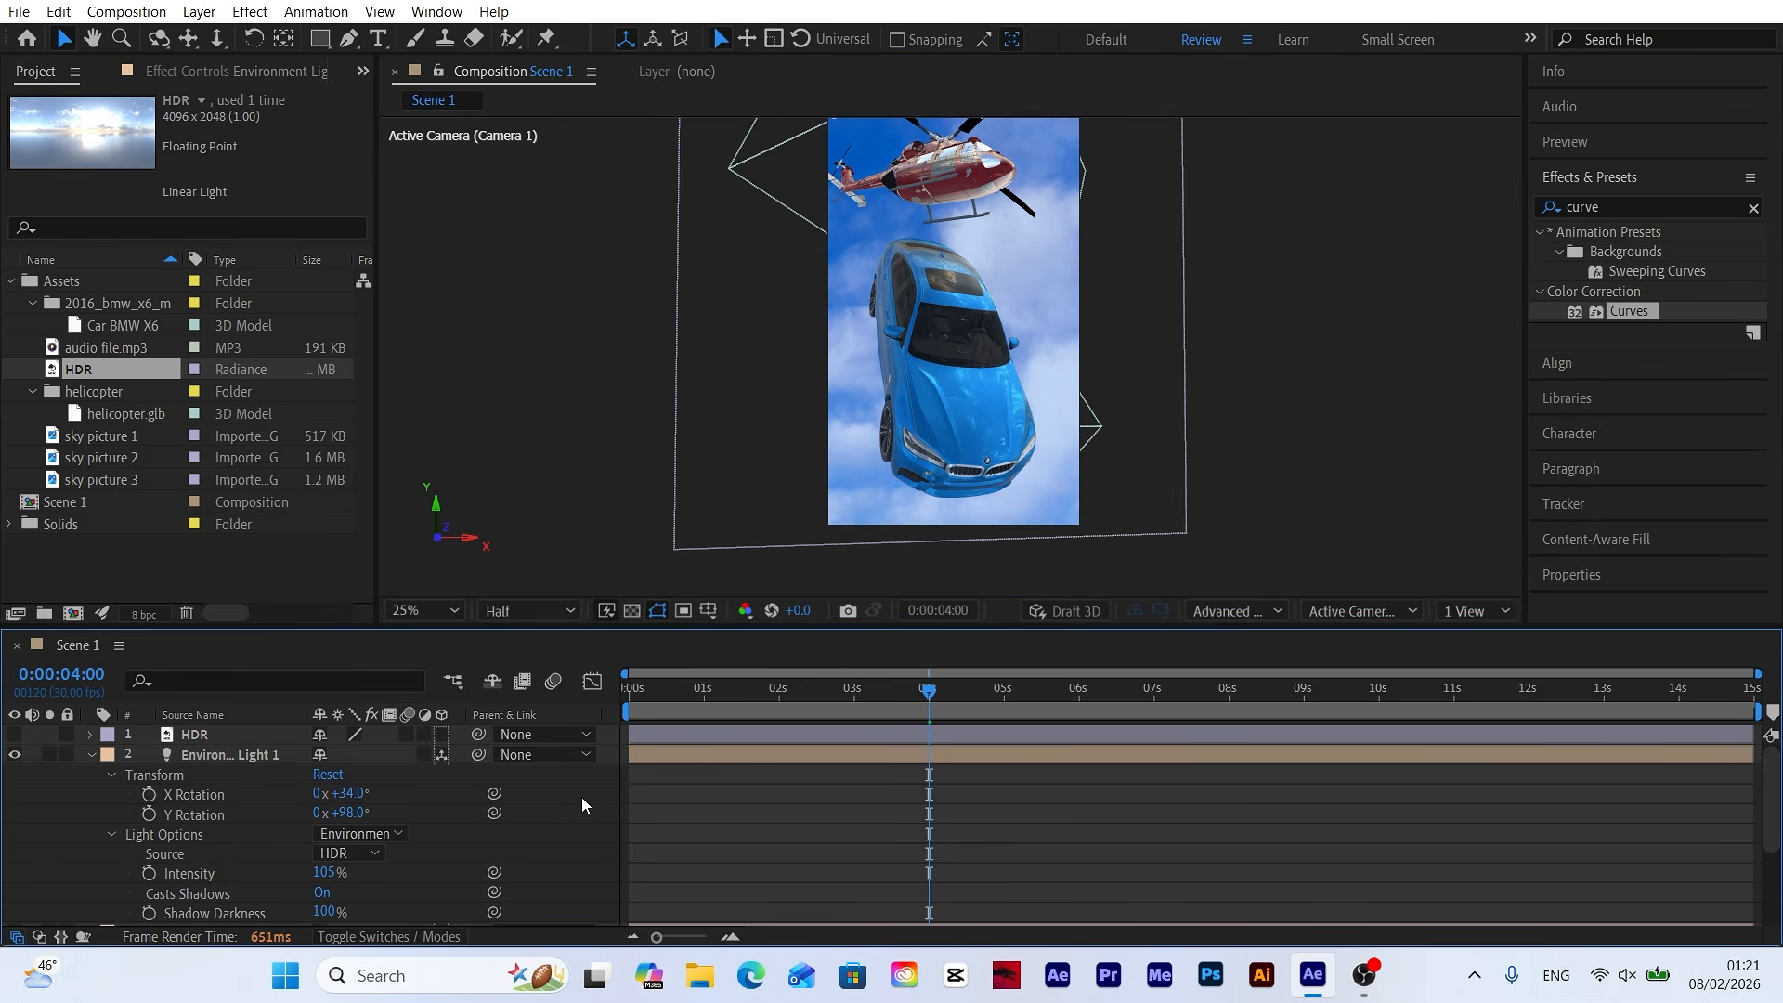
Collapse the light's properties, preview the relit scene from the beginning and check the frames at 0:00:02:14 and 0:00:00:24.
click(624, 699)
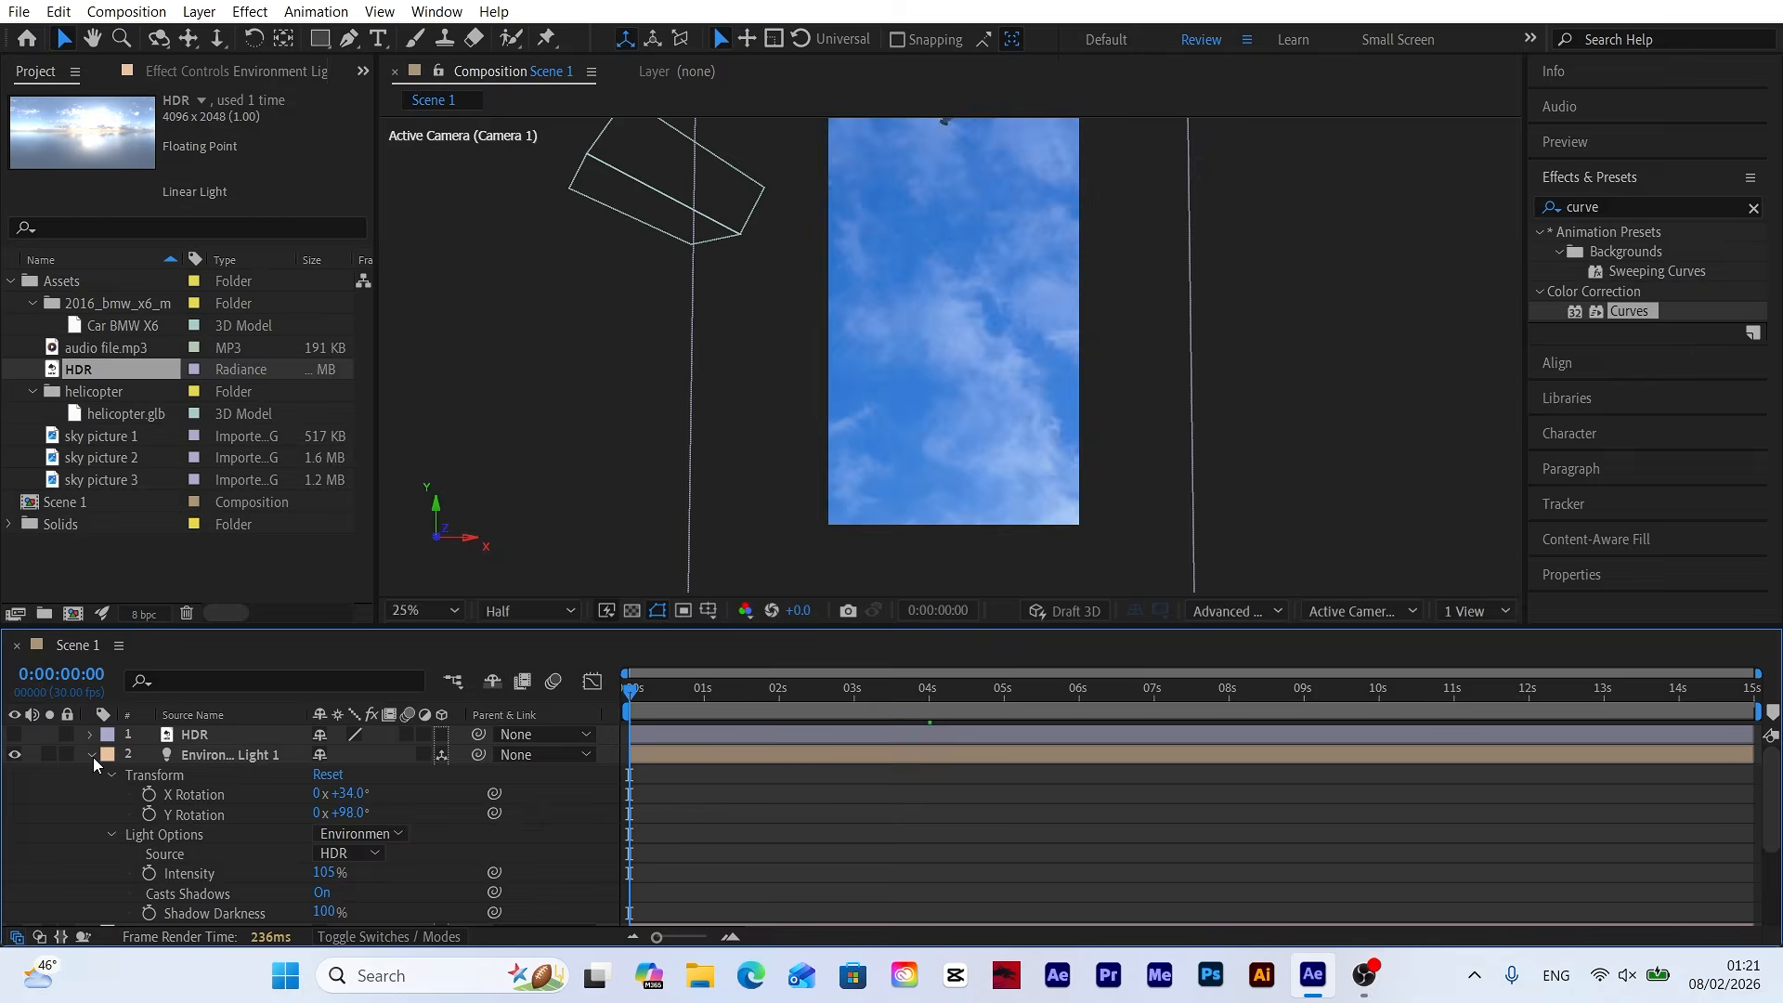
click(91, 755)
key(space)
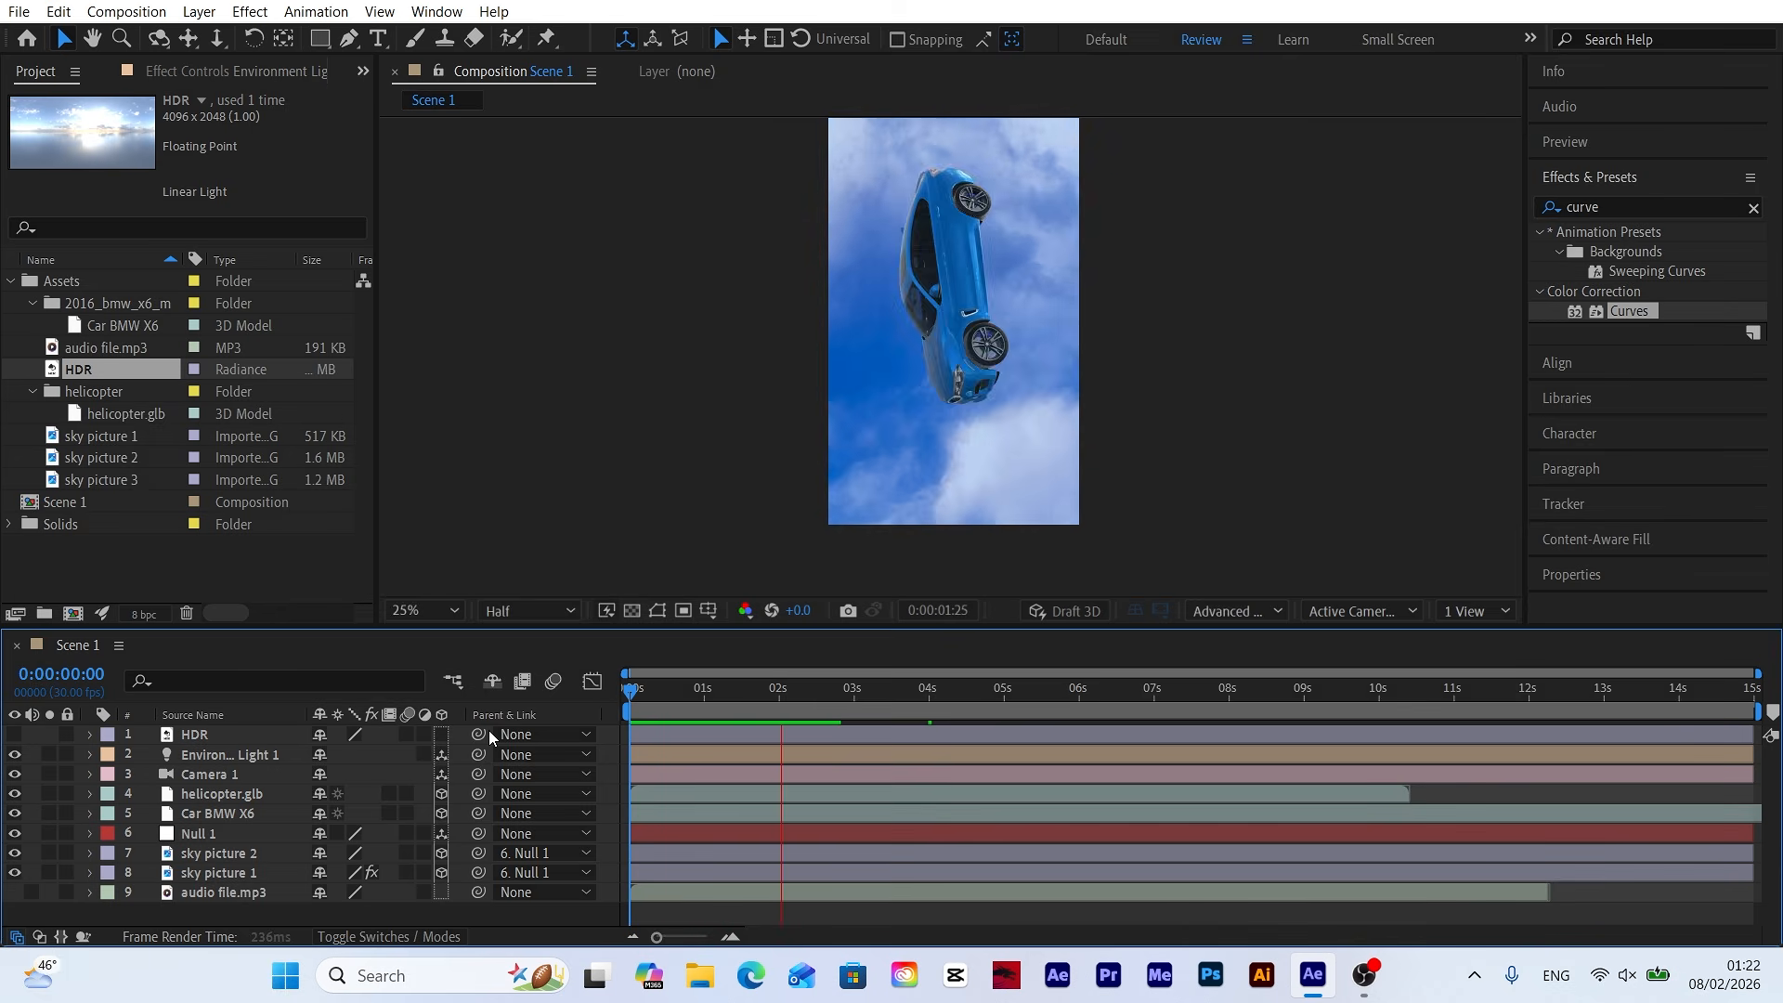
key(space)
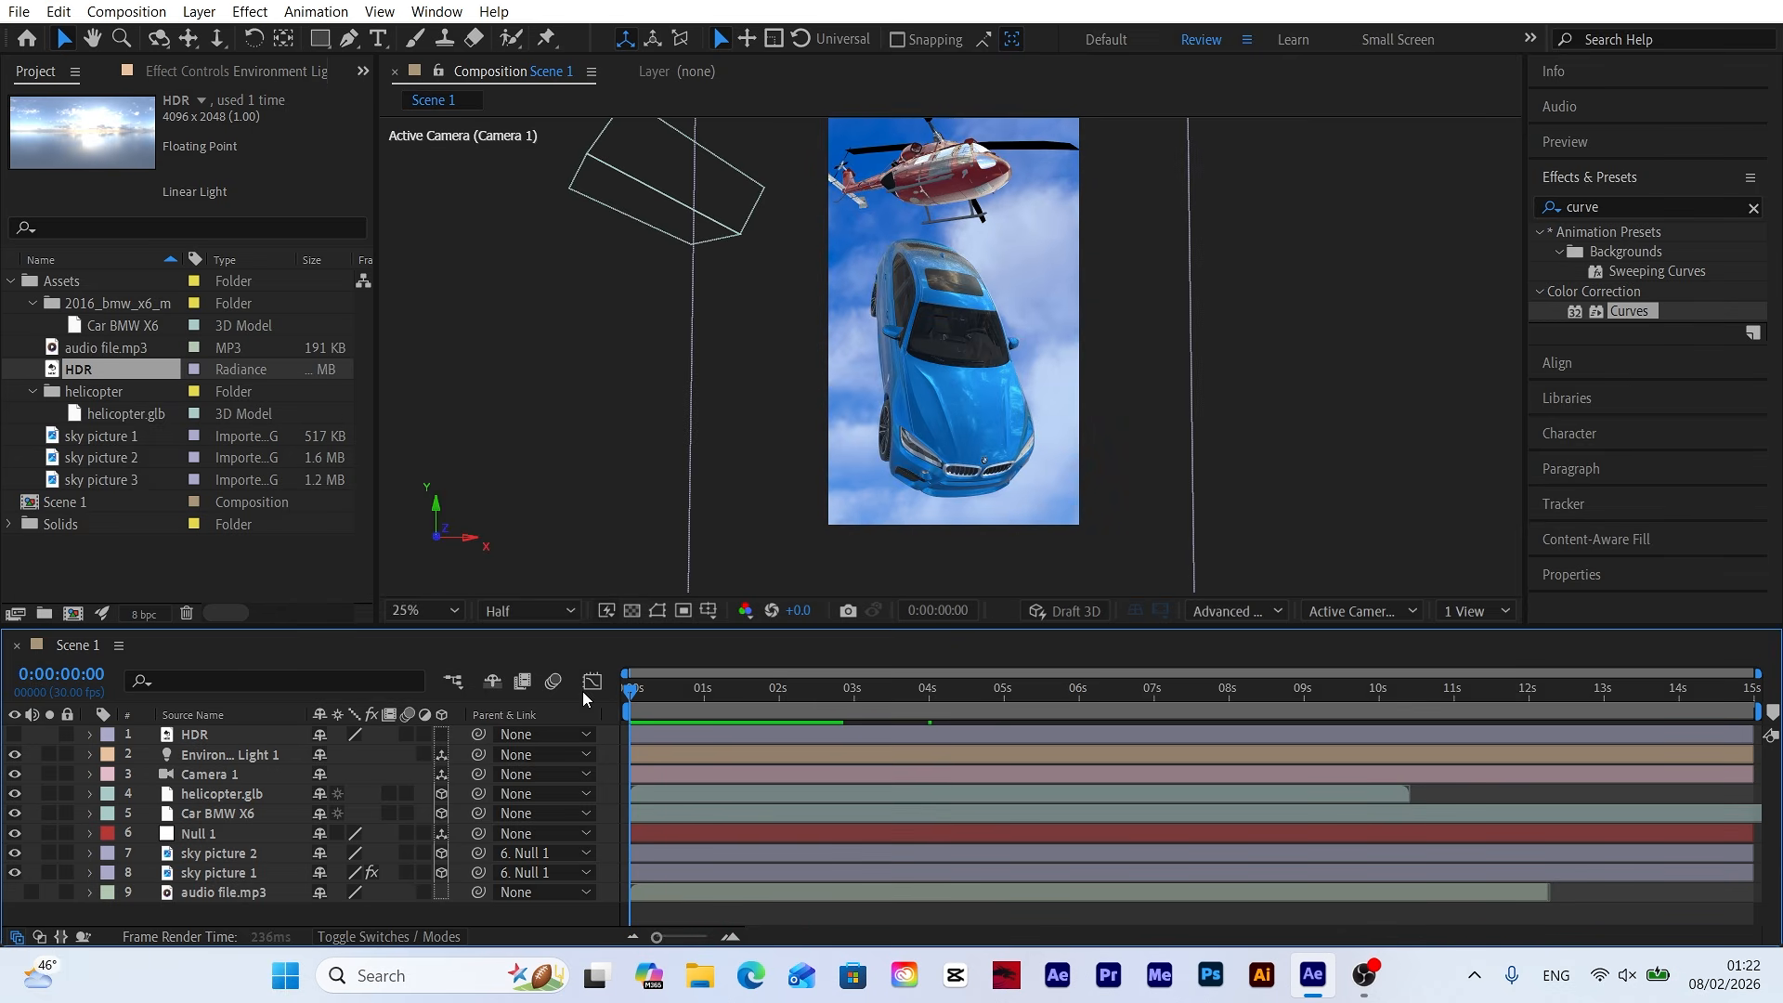
click(813, 693)
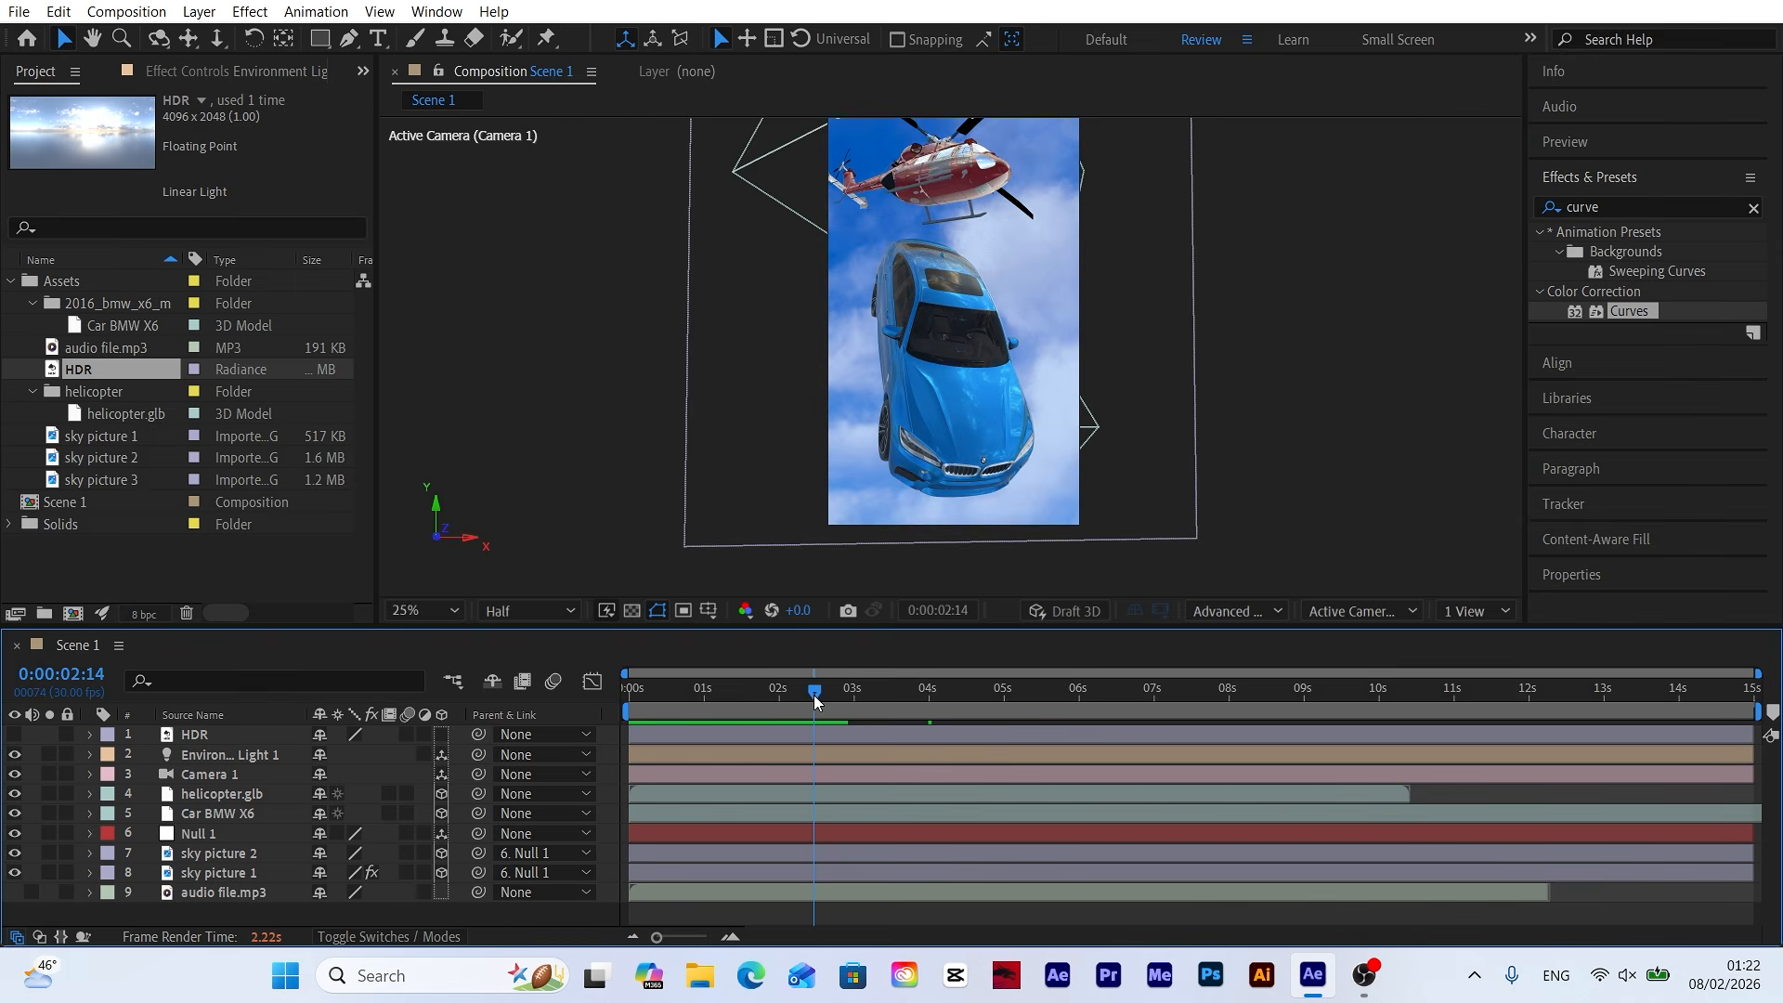
click(690, 694)
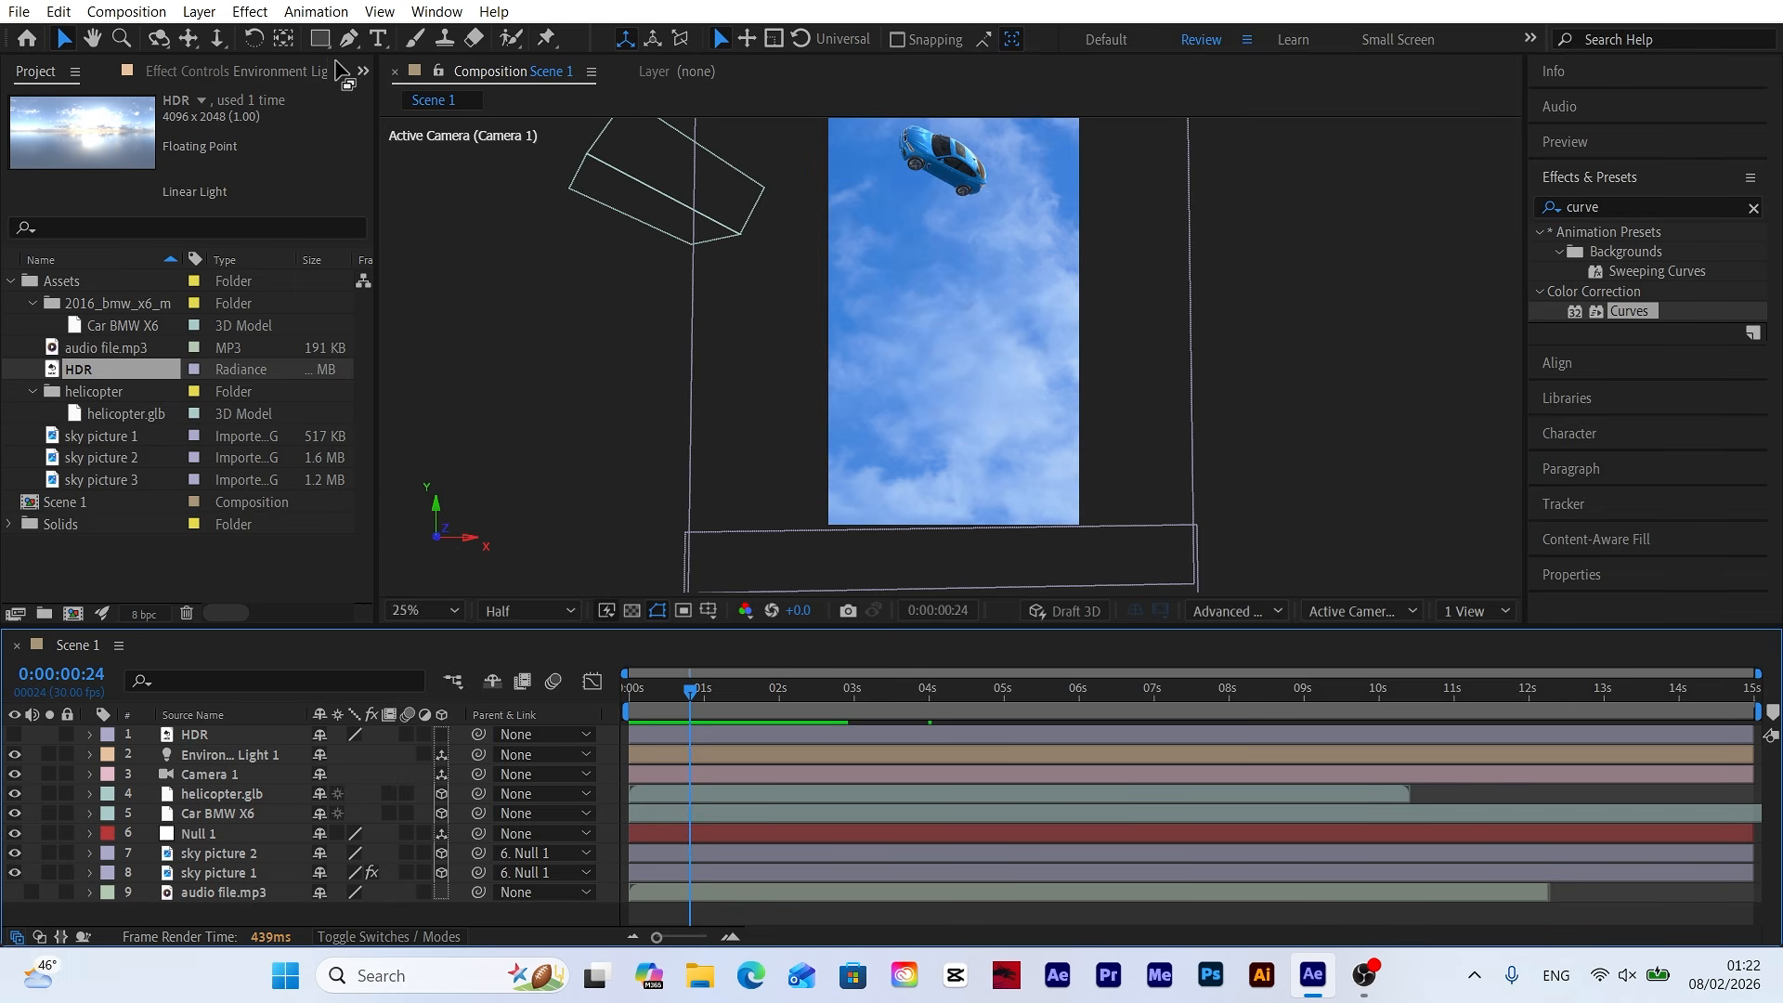
Add an adjustment layer above all other layers in Scene 1 and rename it Mosaic.
click(200, 11)
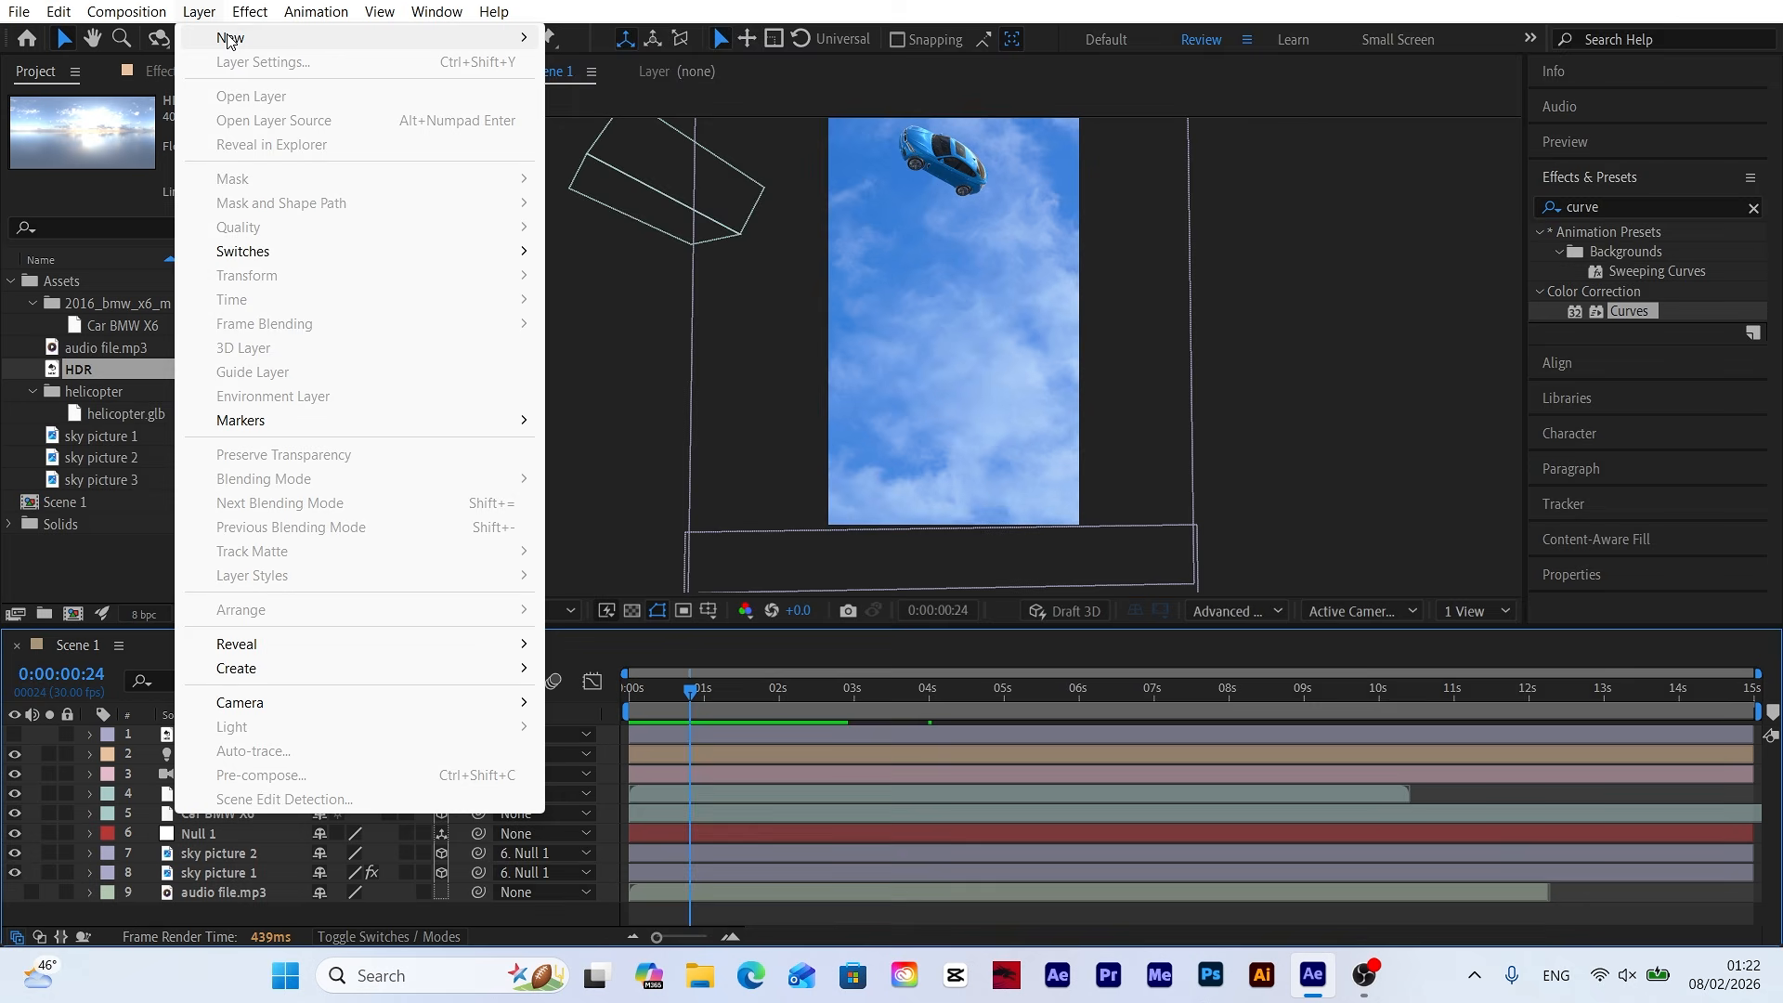
mouse_move(232, 41)
click(635, 185)
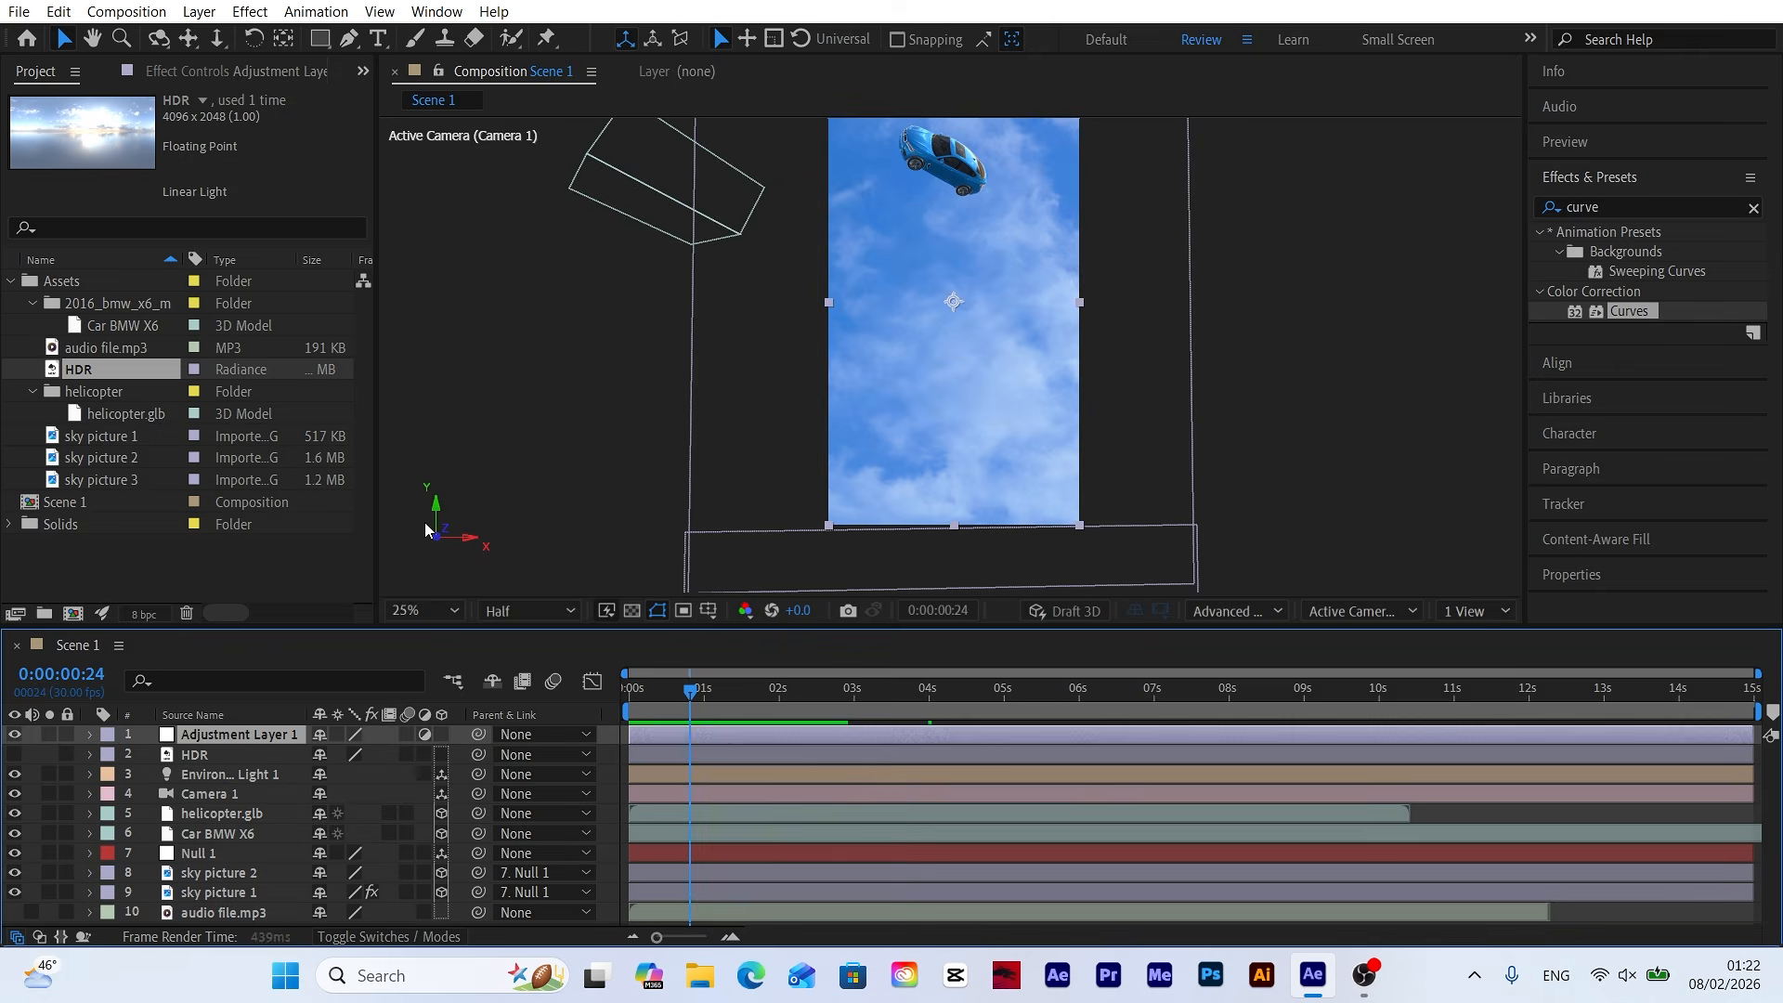
right_click(243, 729)
click(280, 667)
text(Mosaic)
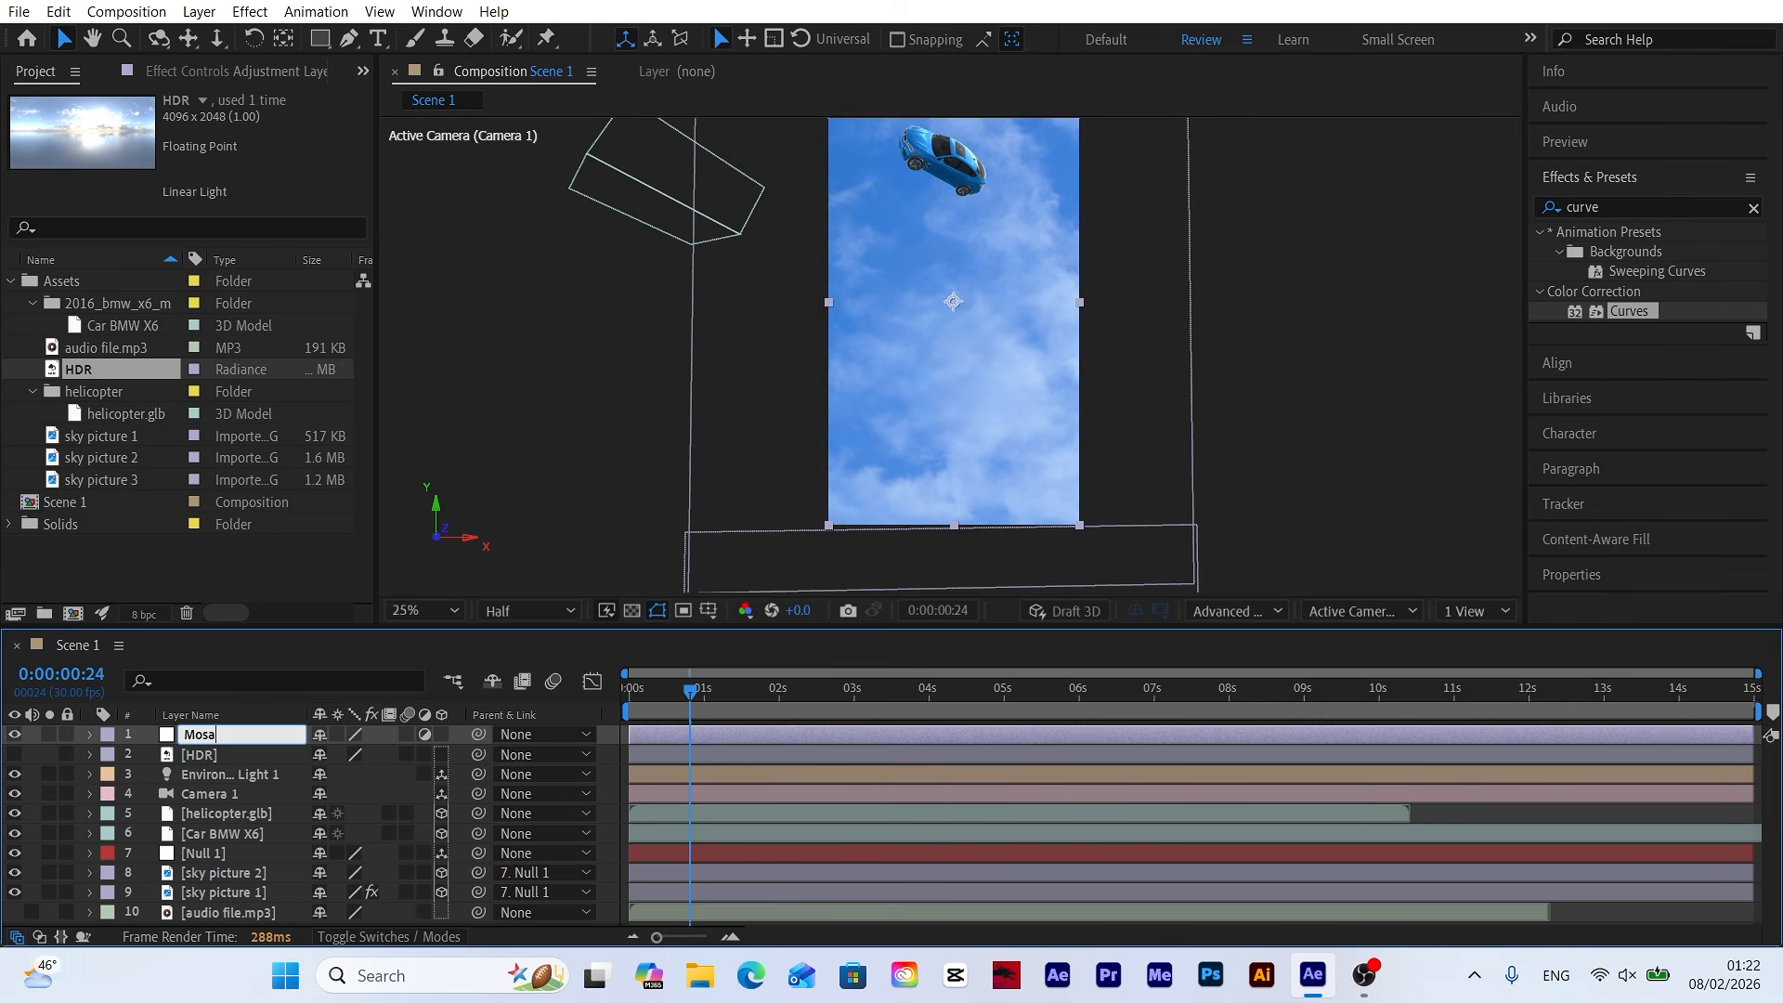
key(Return)
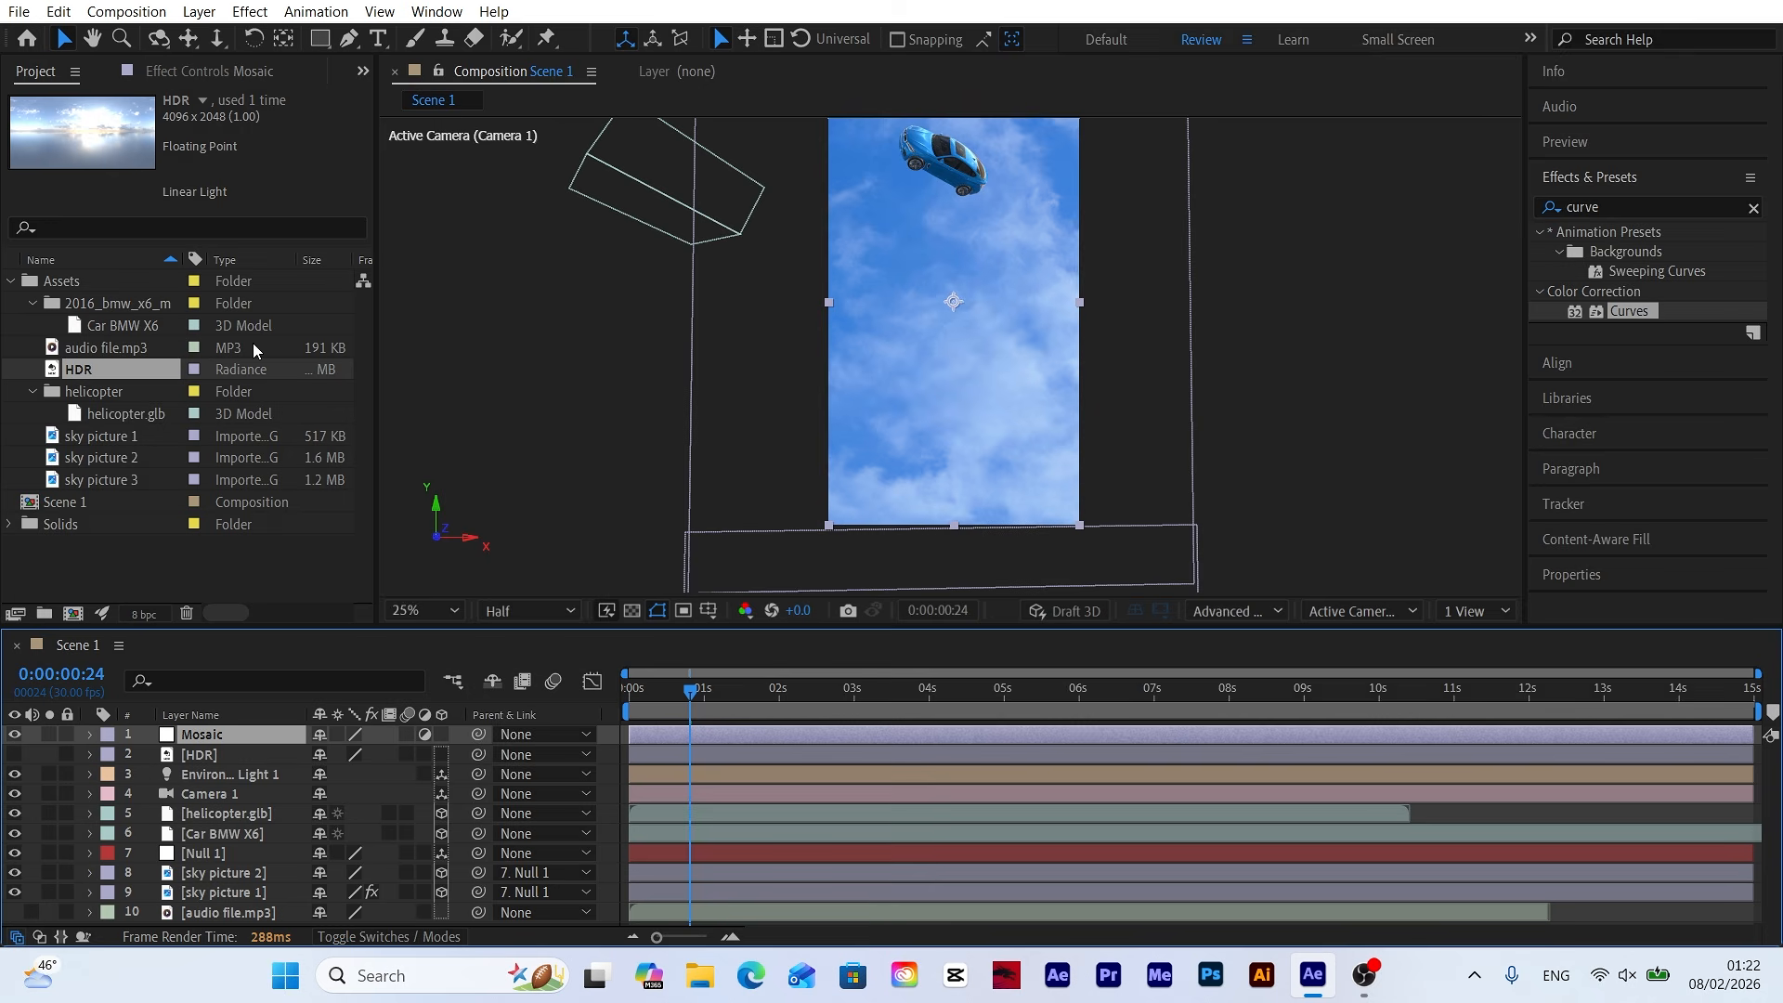
Apply the Stylize effect Mosaic to the Mosaic adjustment layer.
click(250, 12)
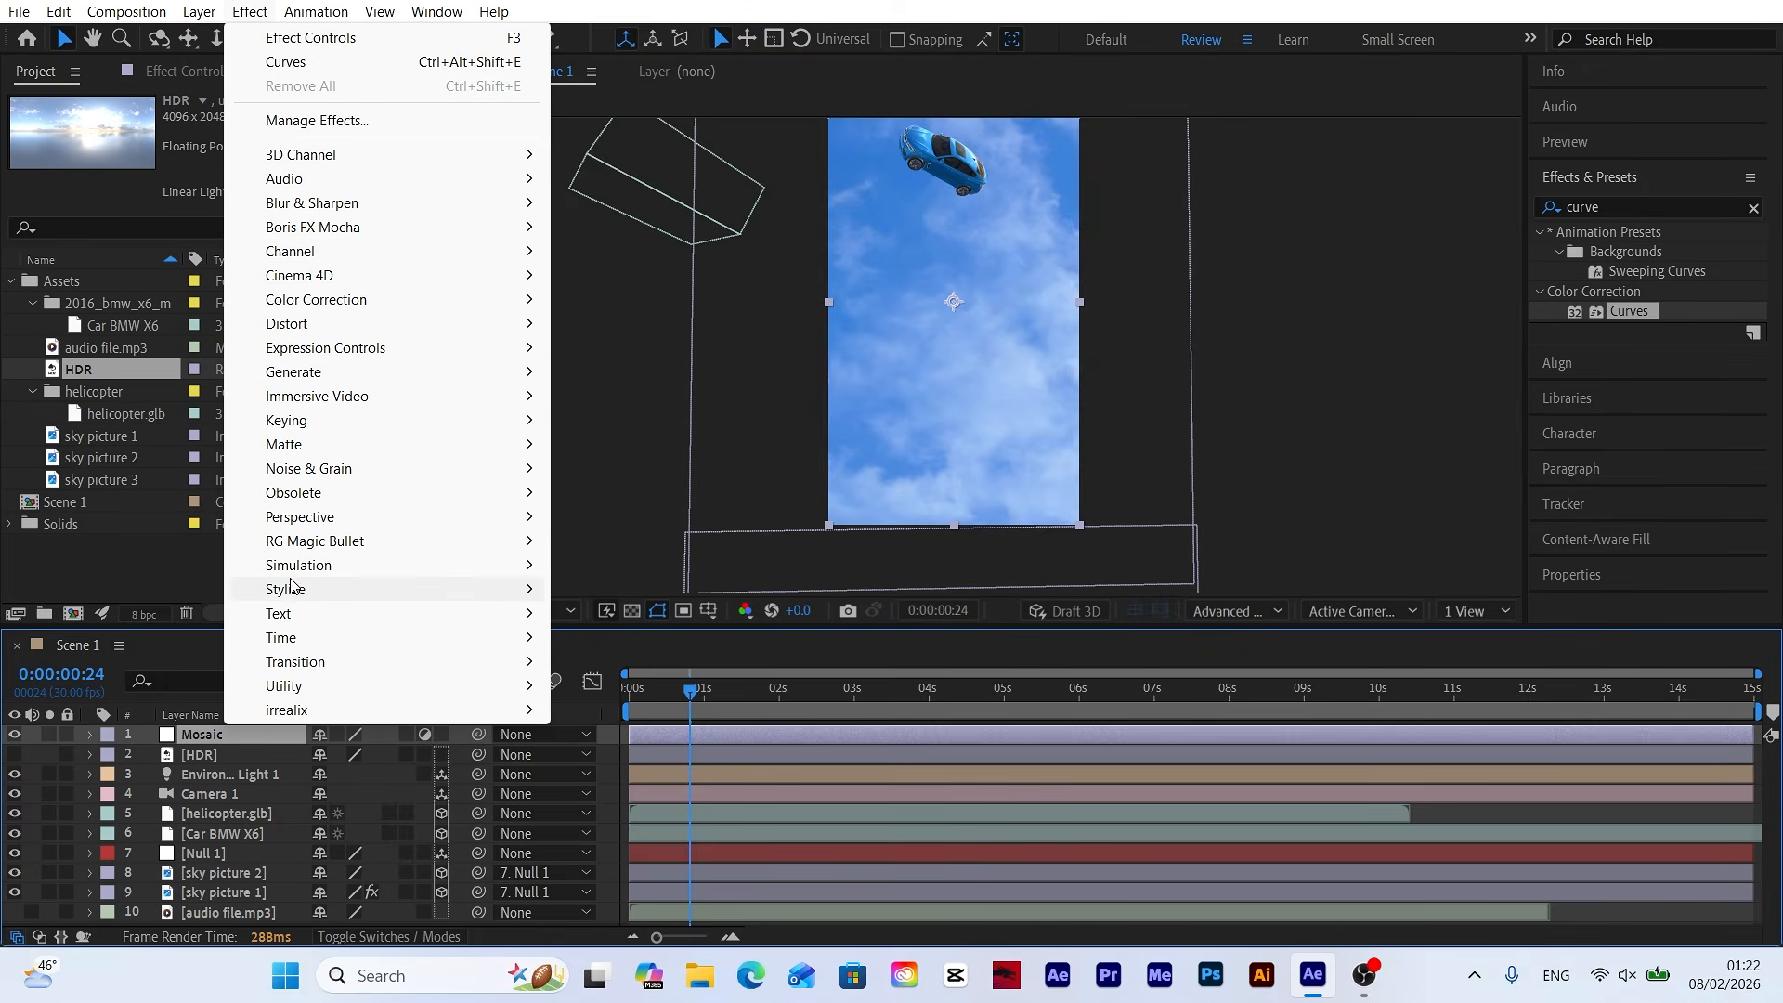
mouse_move(291, 589)
click(627, 822)
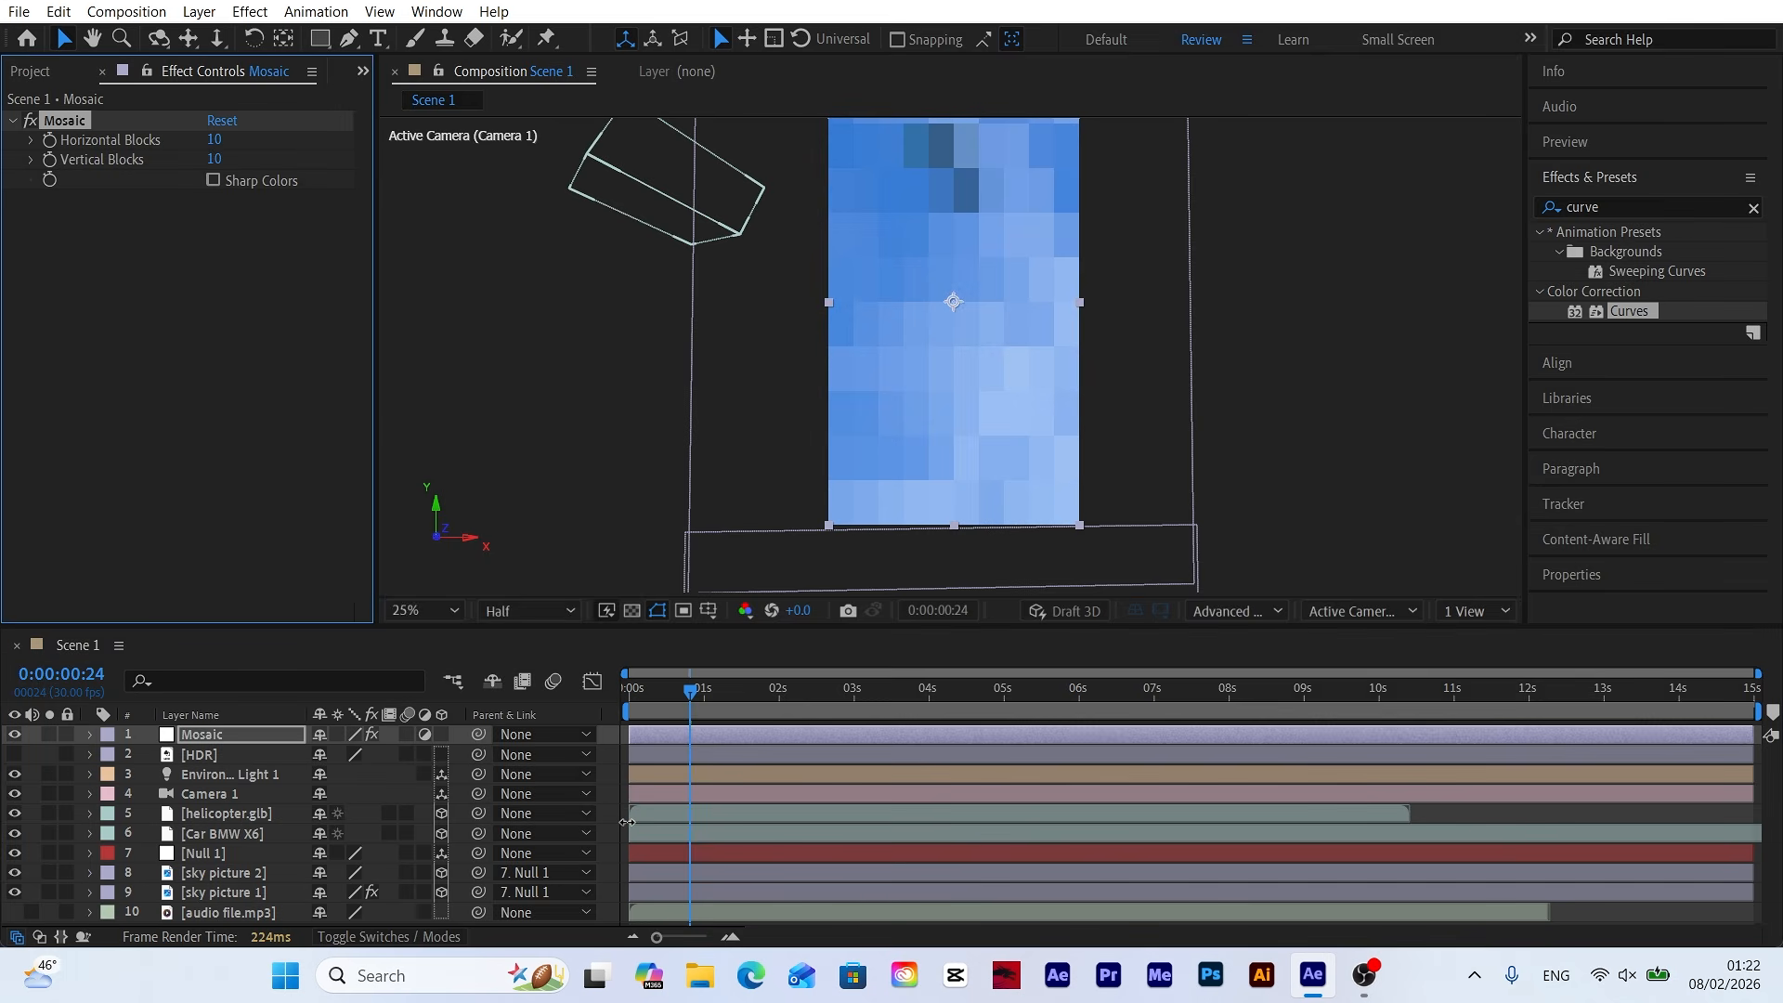
Set the Mosaic effect's horizontal blocks and vertical blocks both to 30.
click(213, 140)
text(30)
key(Return)
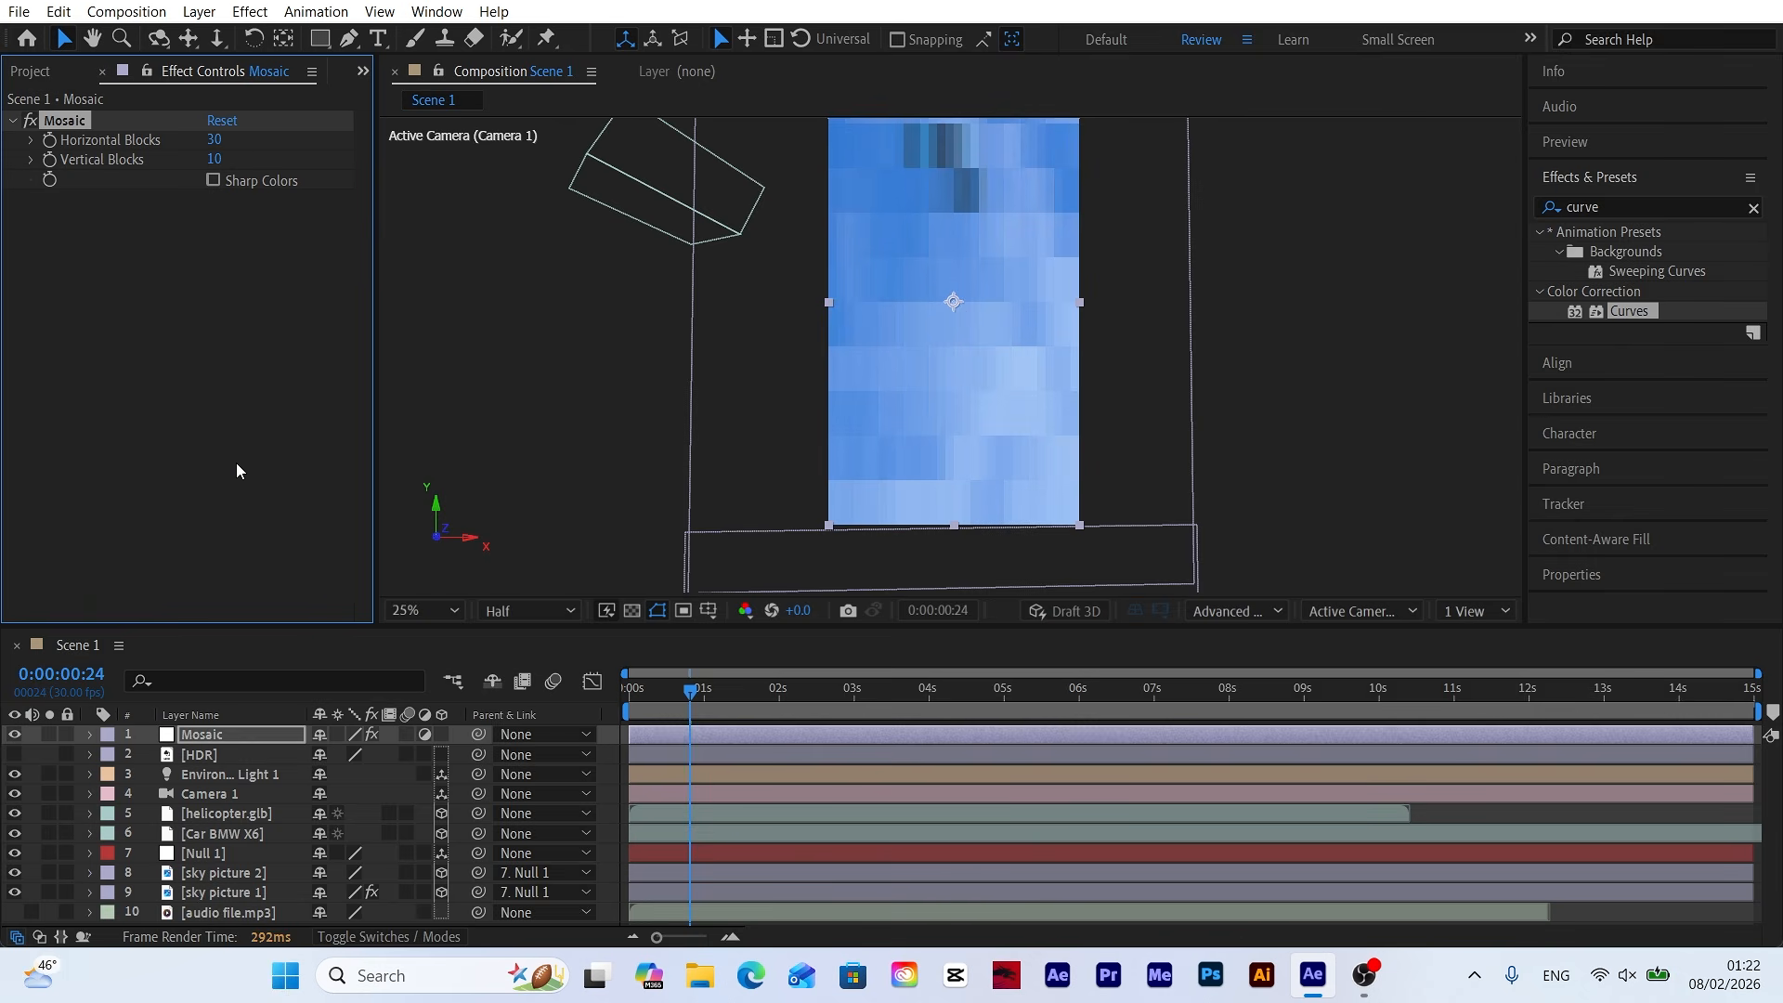
click(213, 160)
text(30)
key(Return)
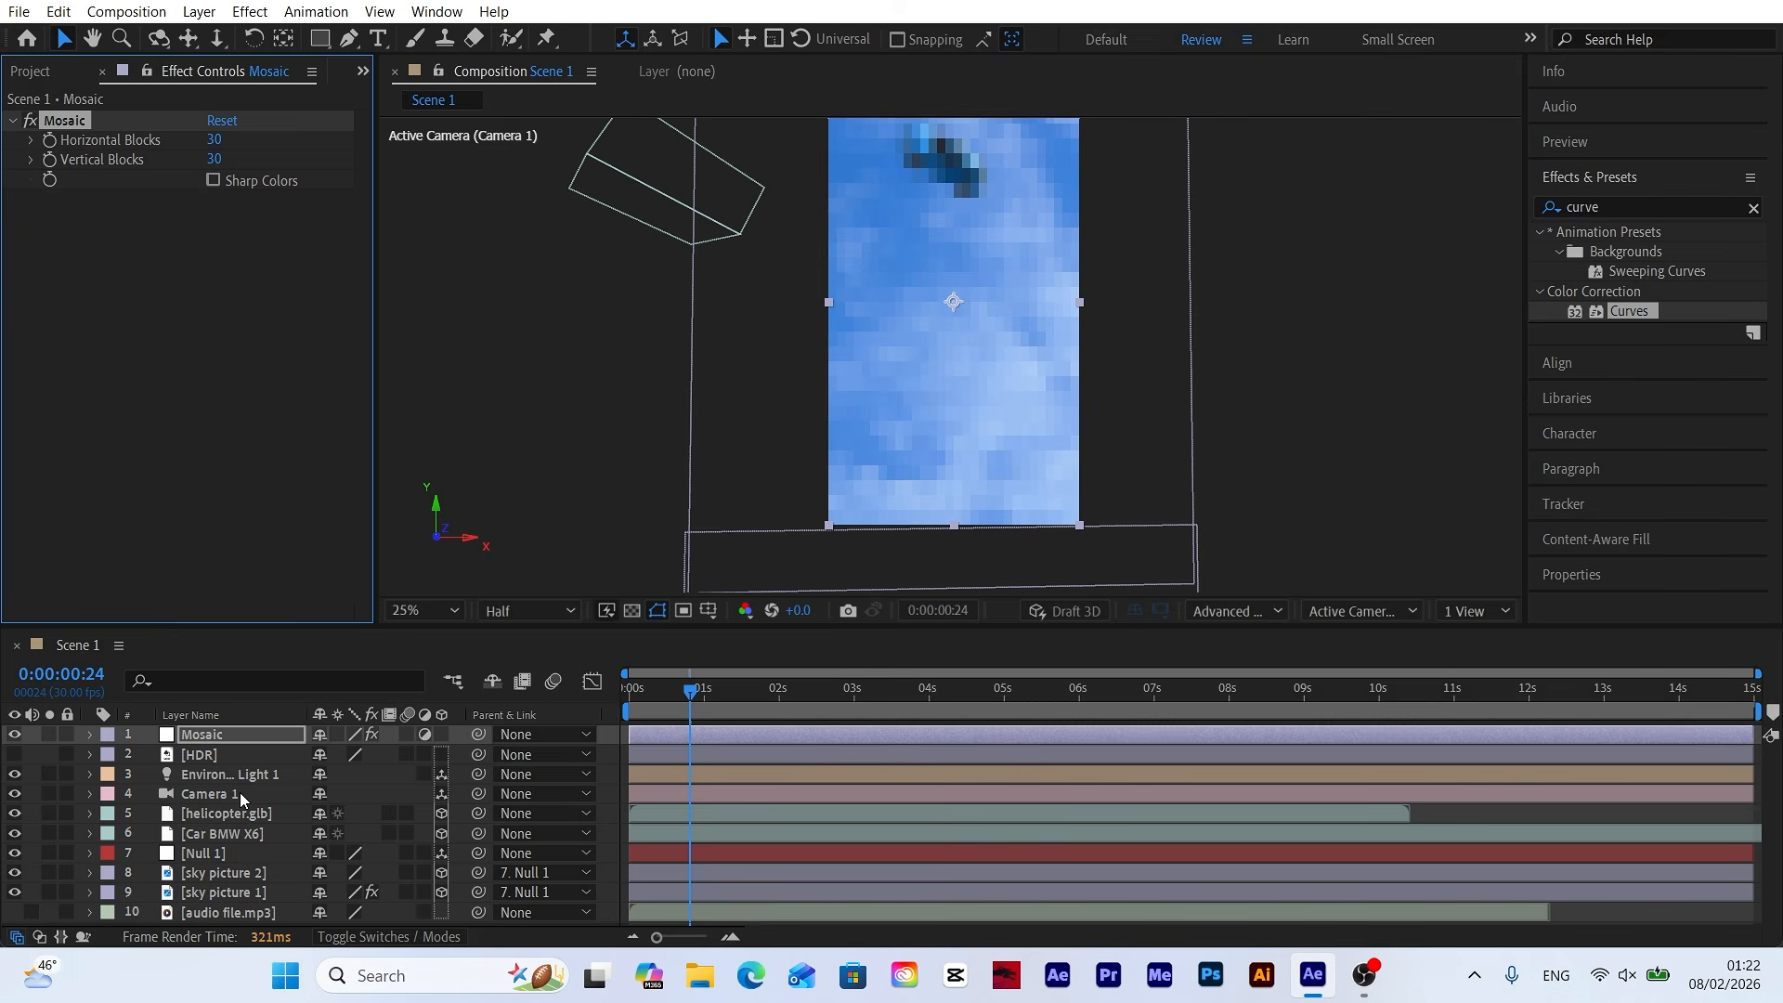
Trim the end of the Mosaic adjustment layer to Null 1's position keyframe at 0:00:02:12.
click(214, 853)
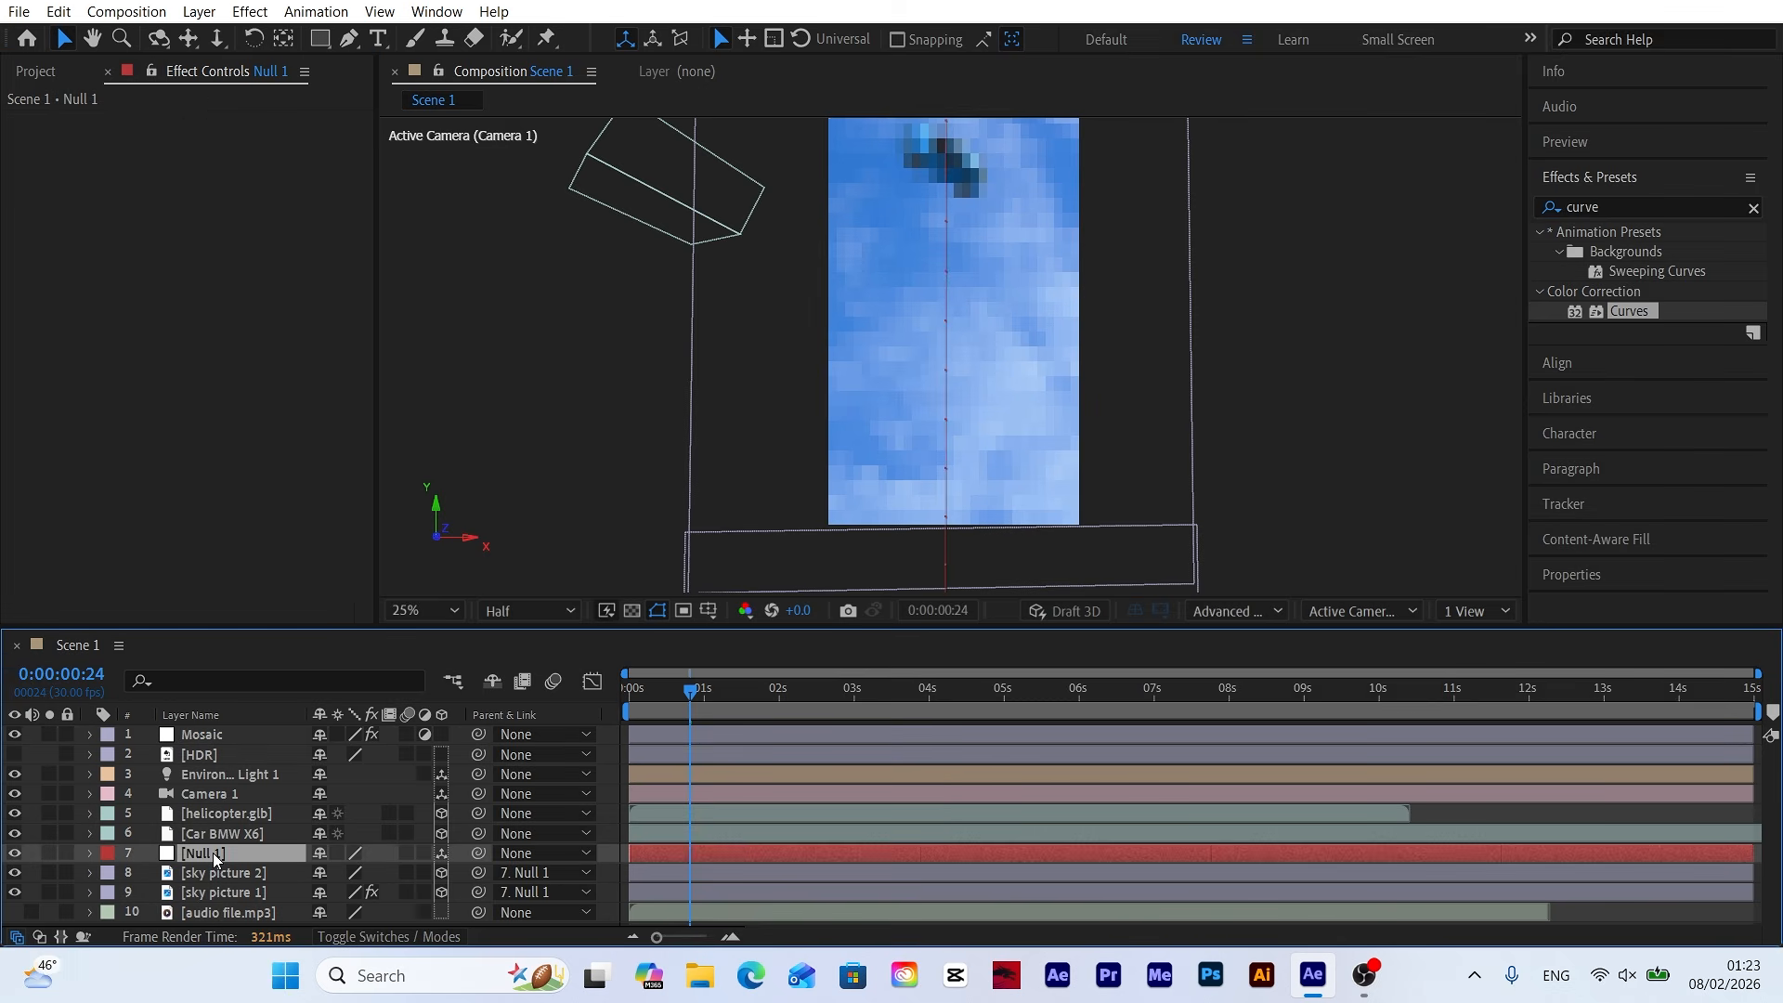
key(p)
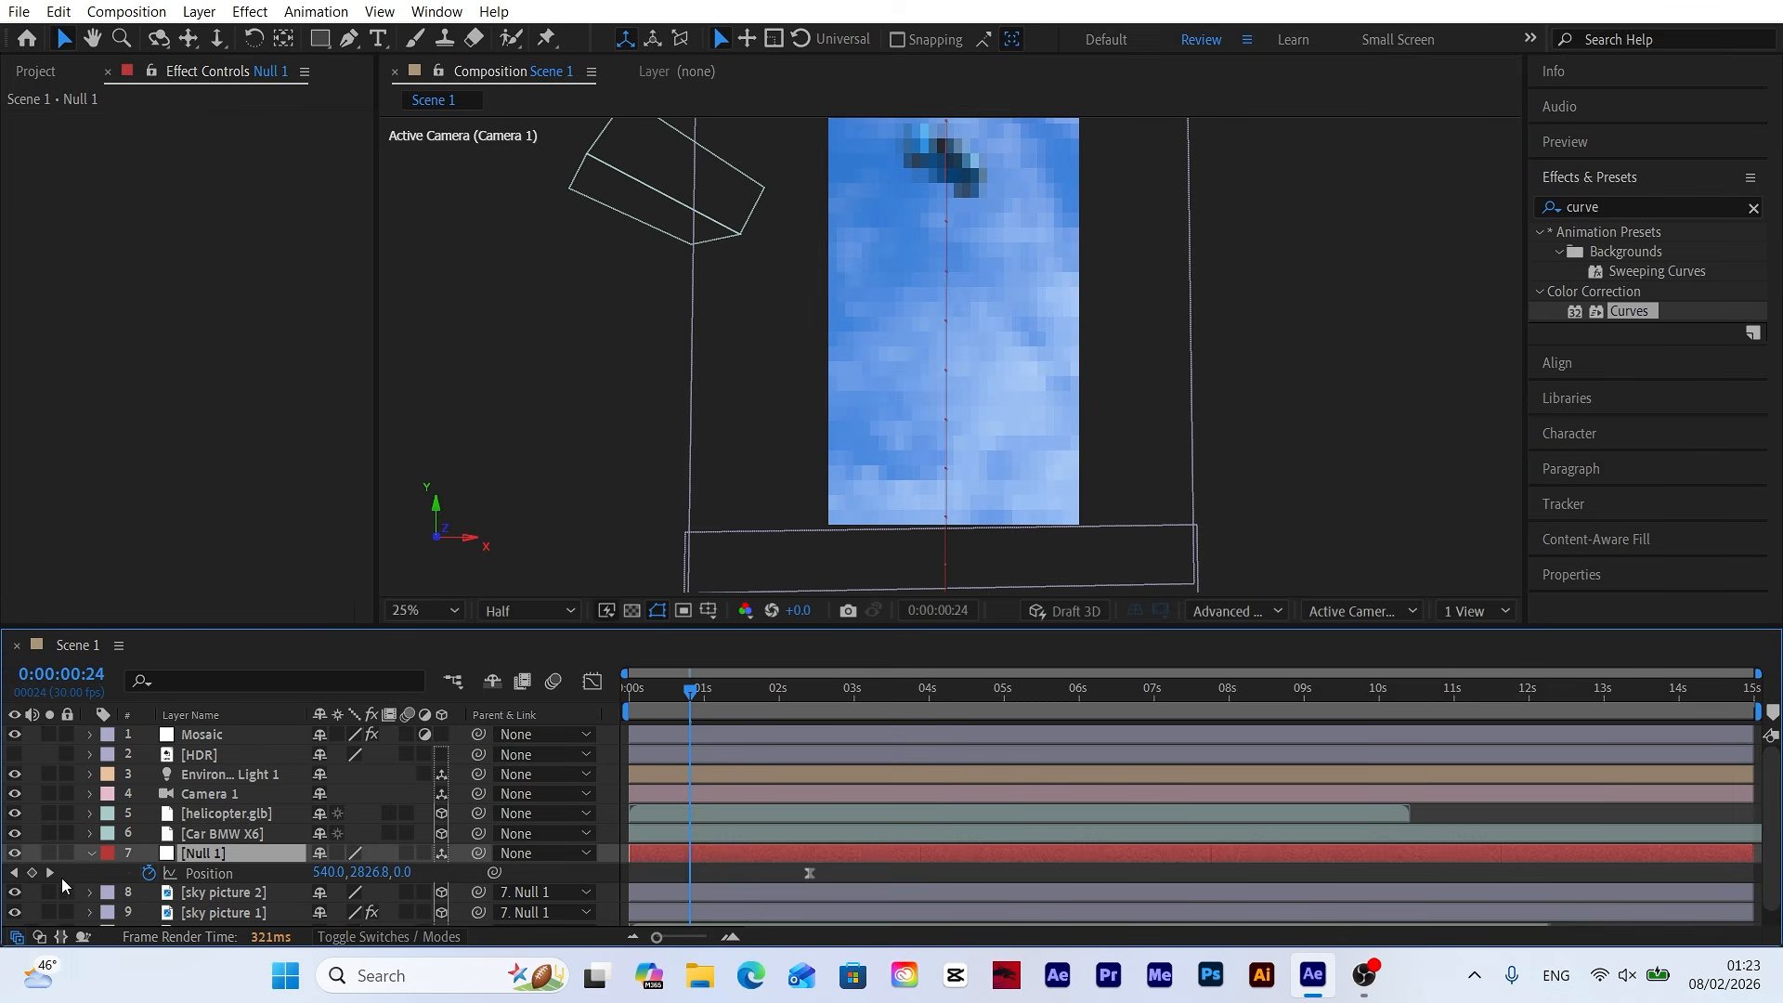
click(51, 873)
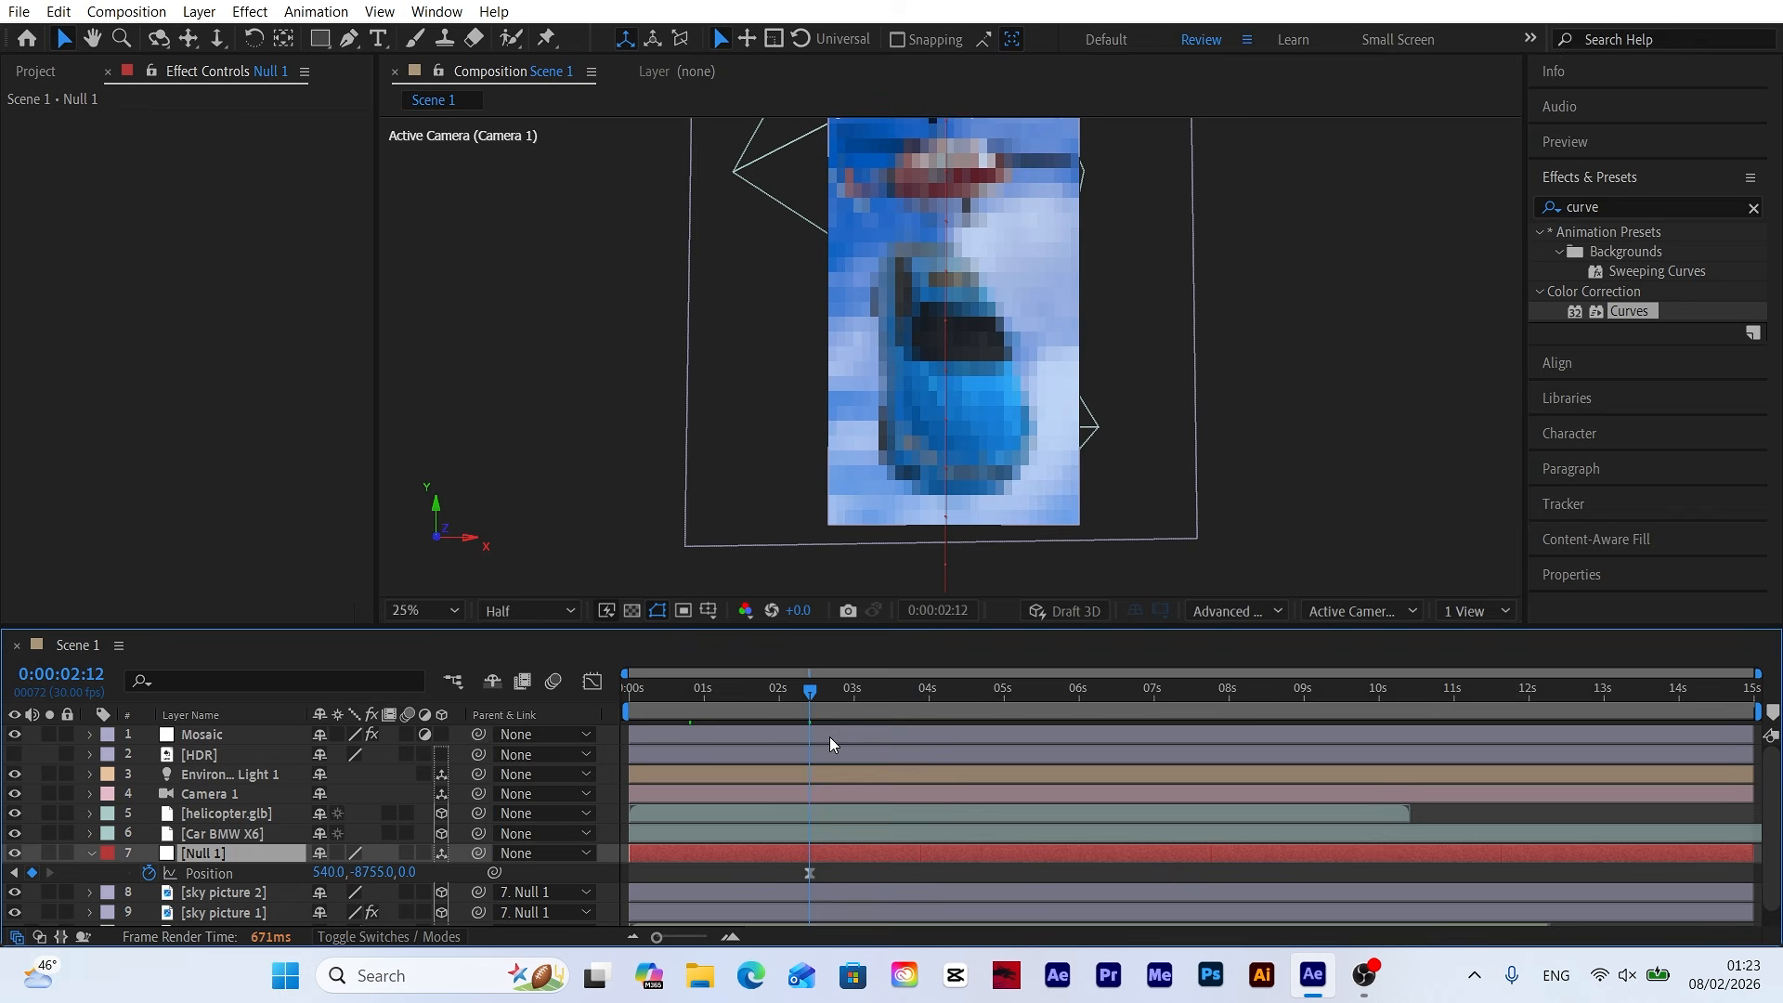
click(242, 733)
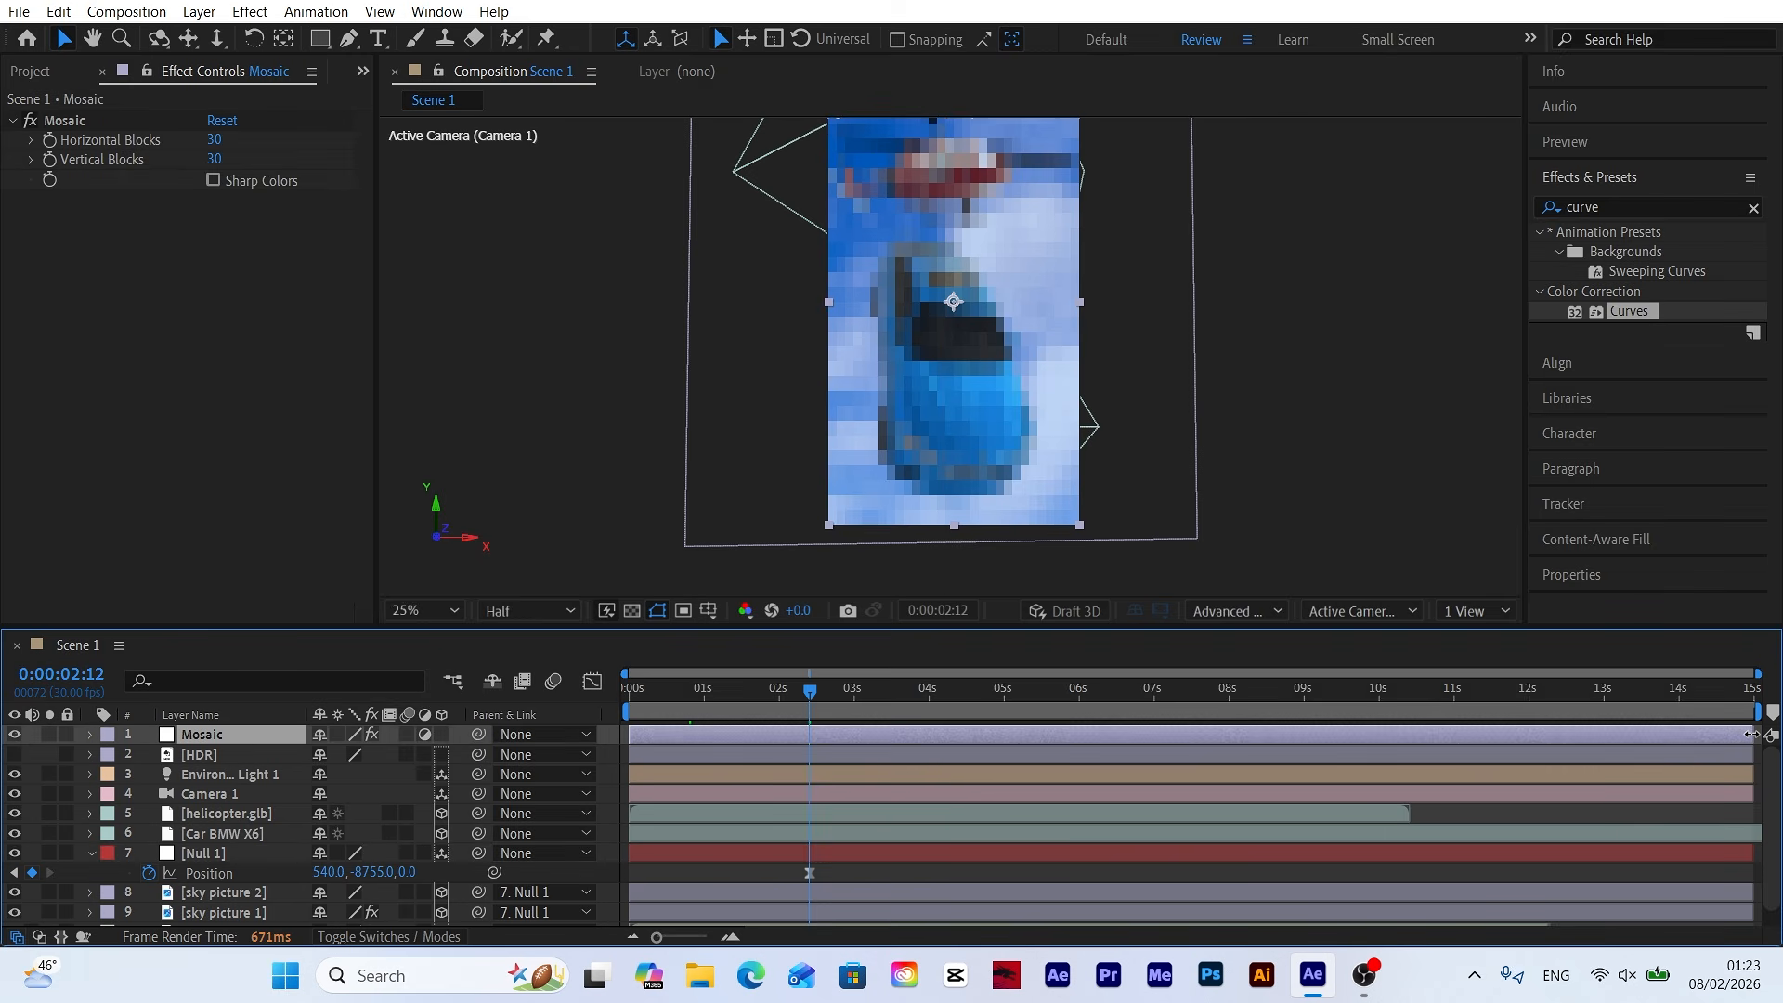
drag(1751, 734, 823, 765)
Preview Scene 1 from the beginning with the shortened Mosaic layer, and collapse Null 1's properties.
drag(812, 693, 629, 698)
click(617, 770)
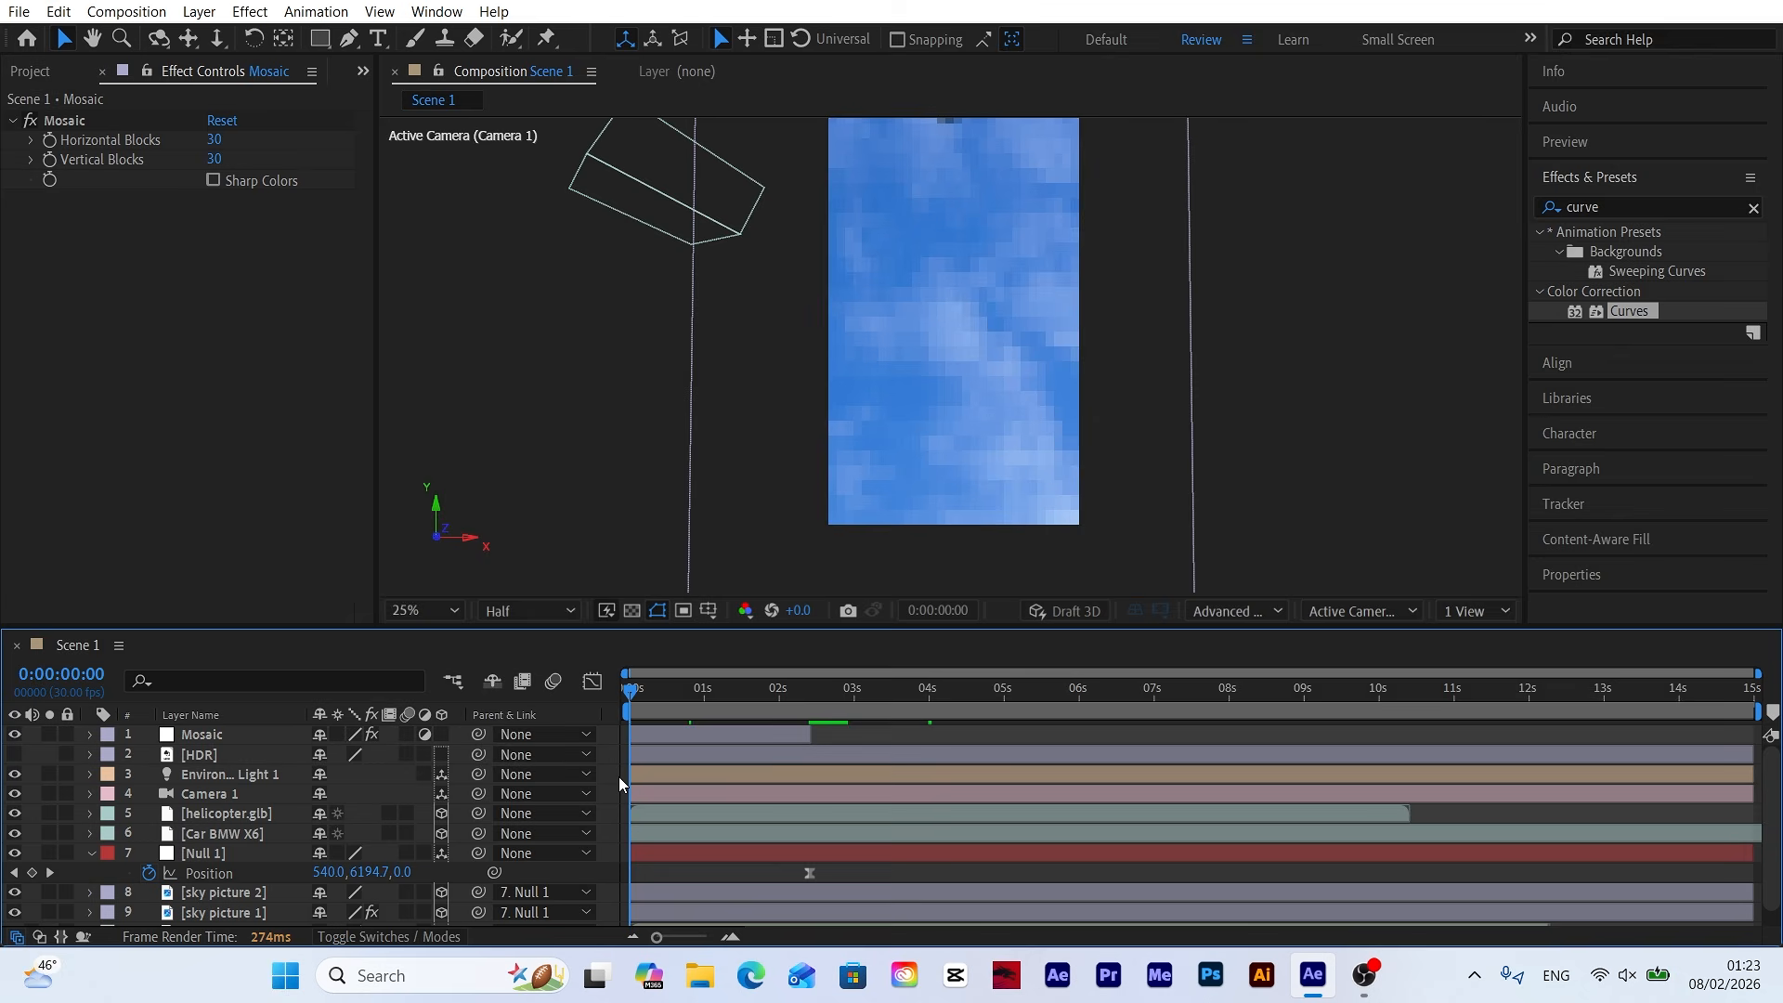
key(space)
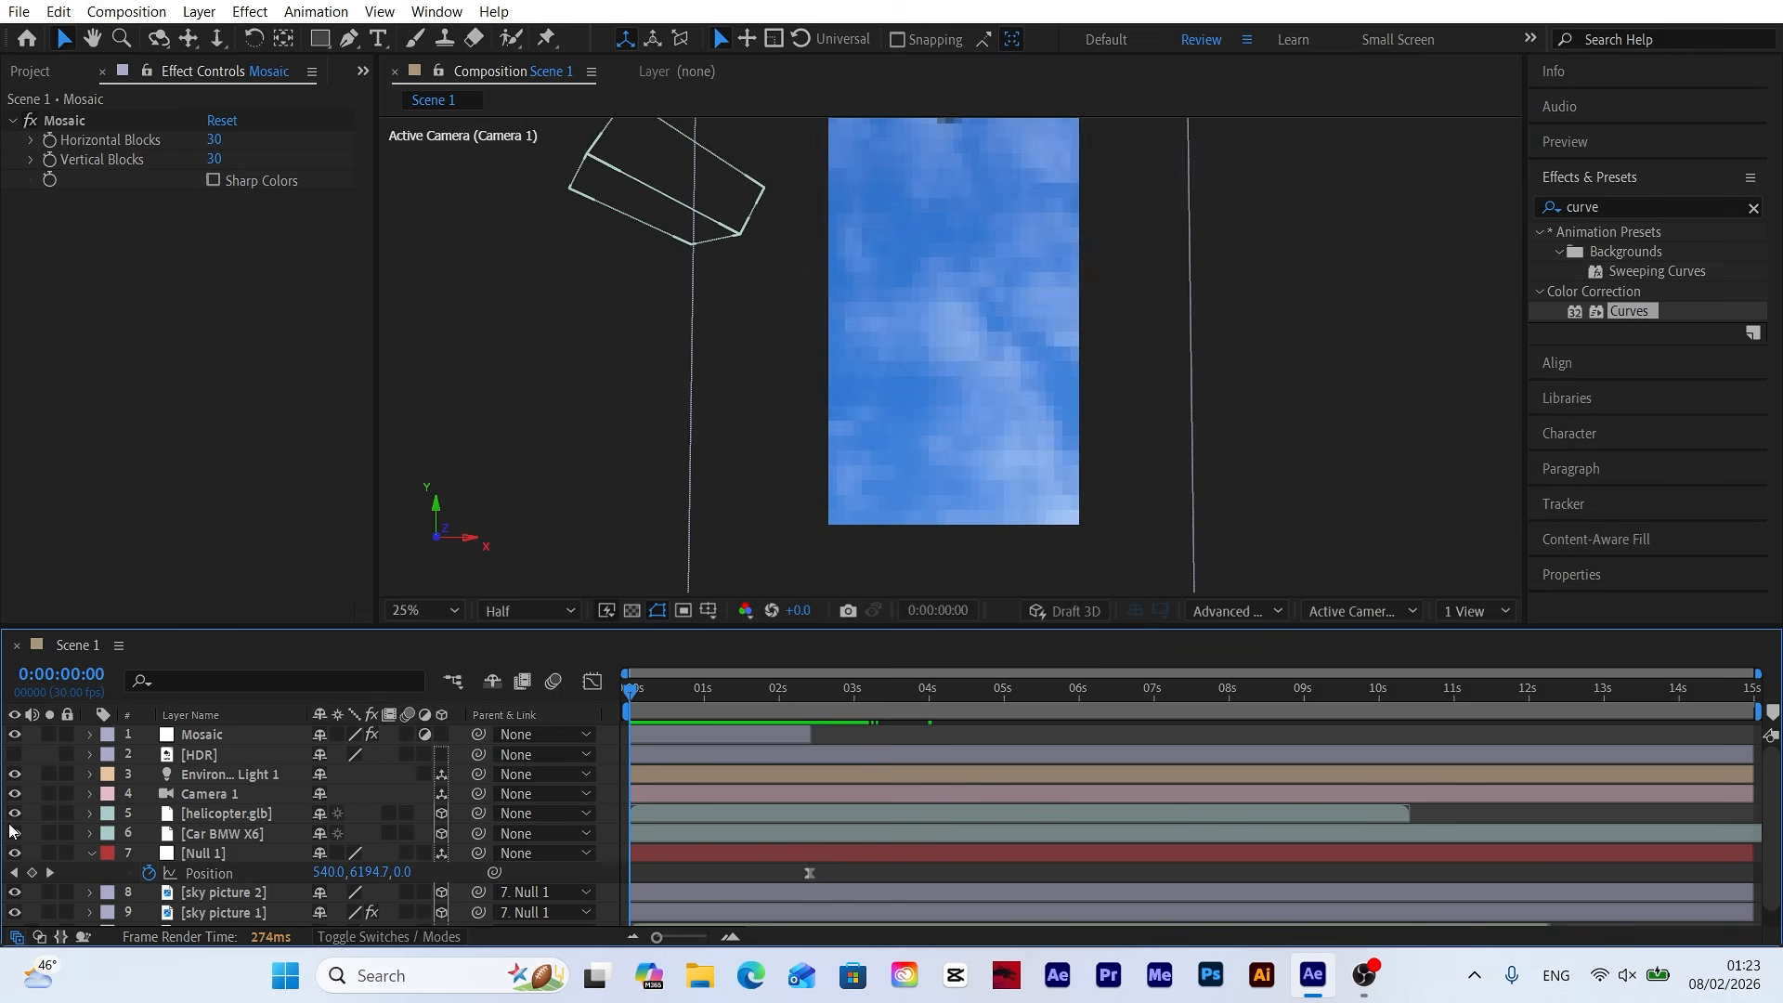
click(90, 854)
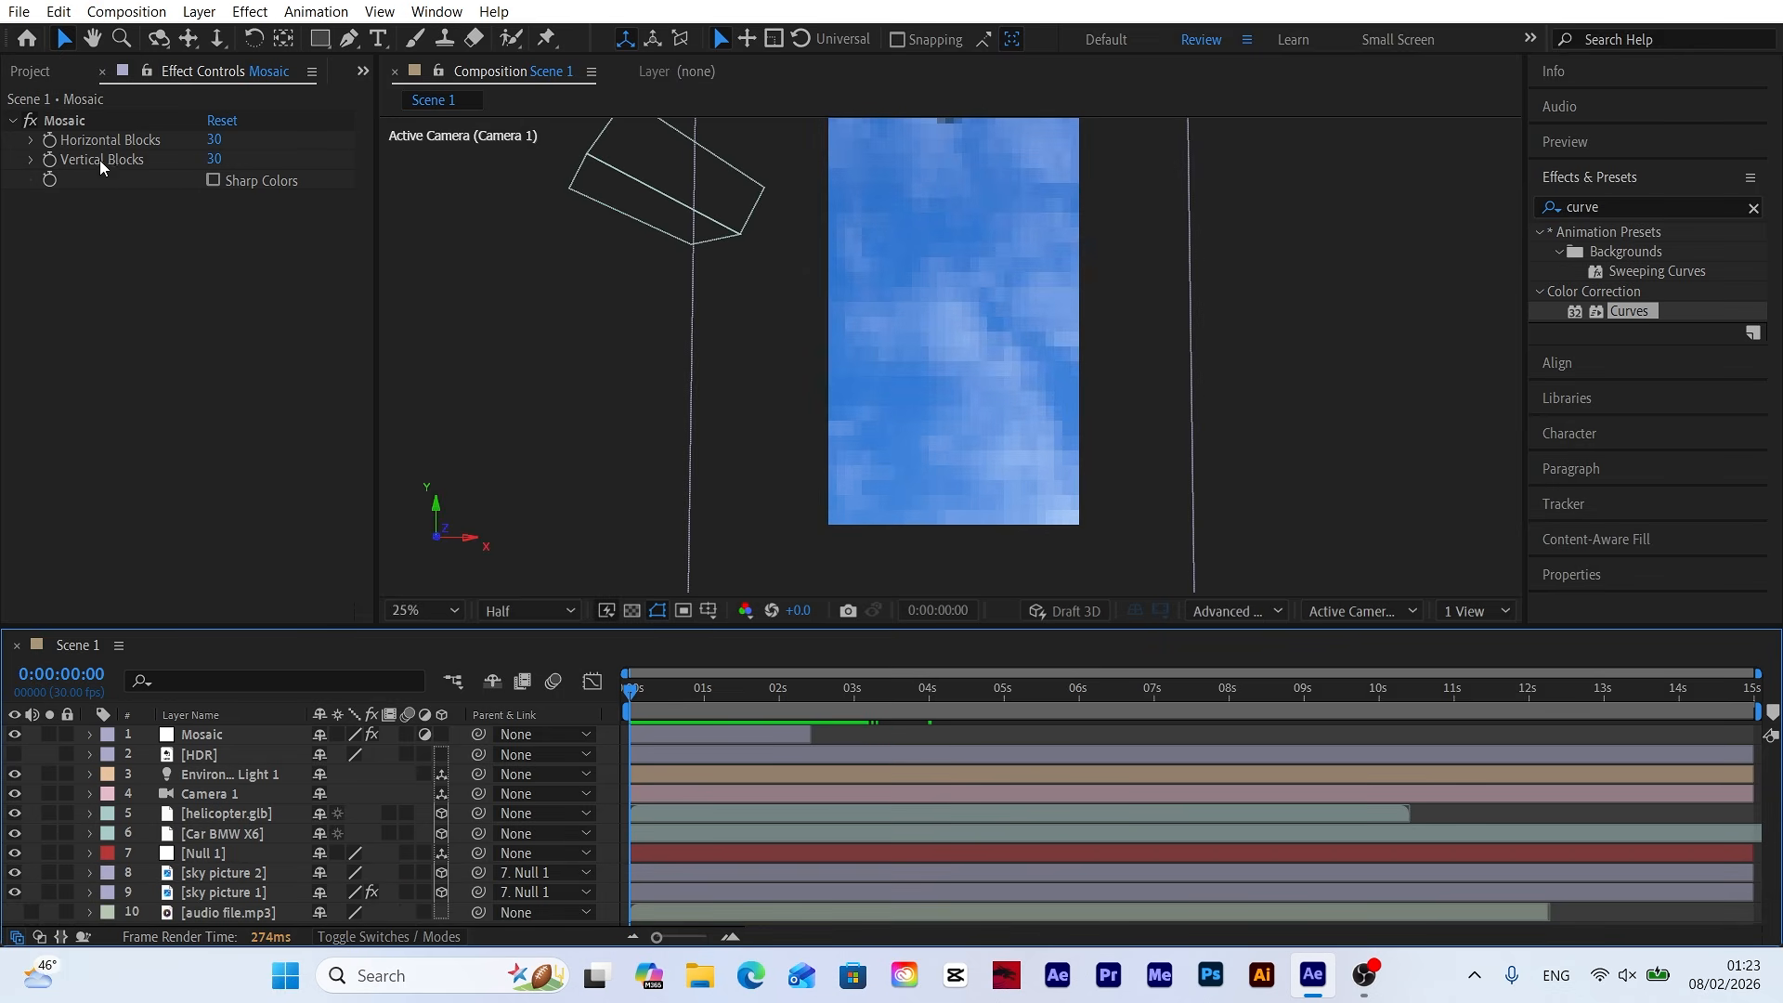
Create a 1080x1920, 30 fps, 15-second composition named Scene 2.
click(34, 73)
click(187, 573)
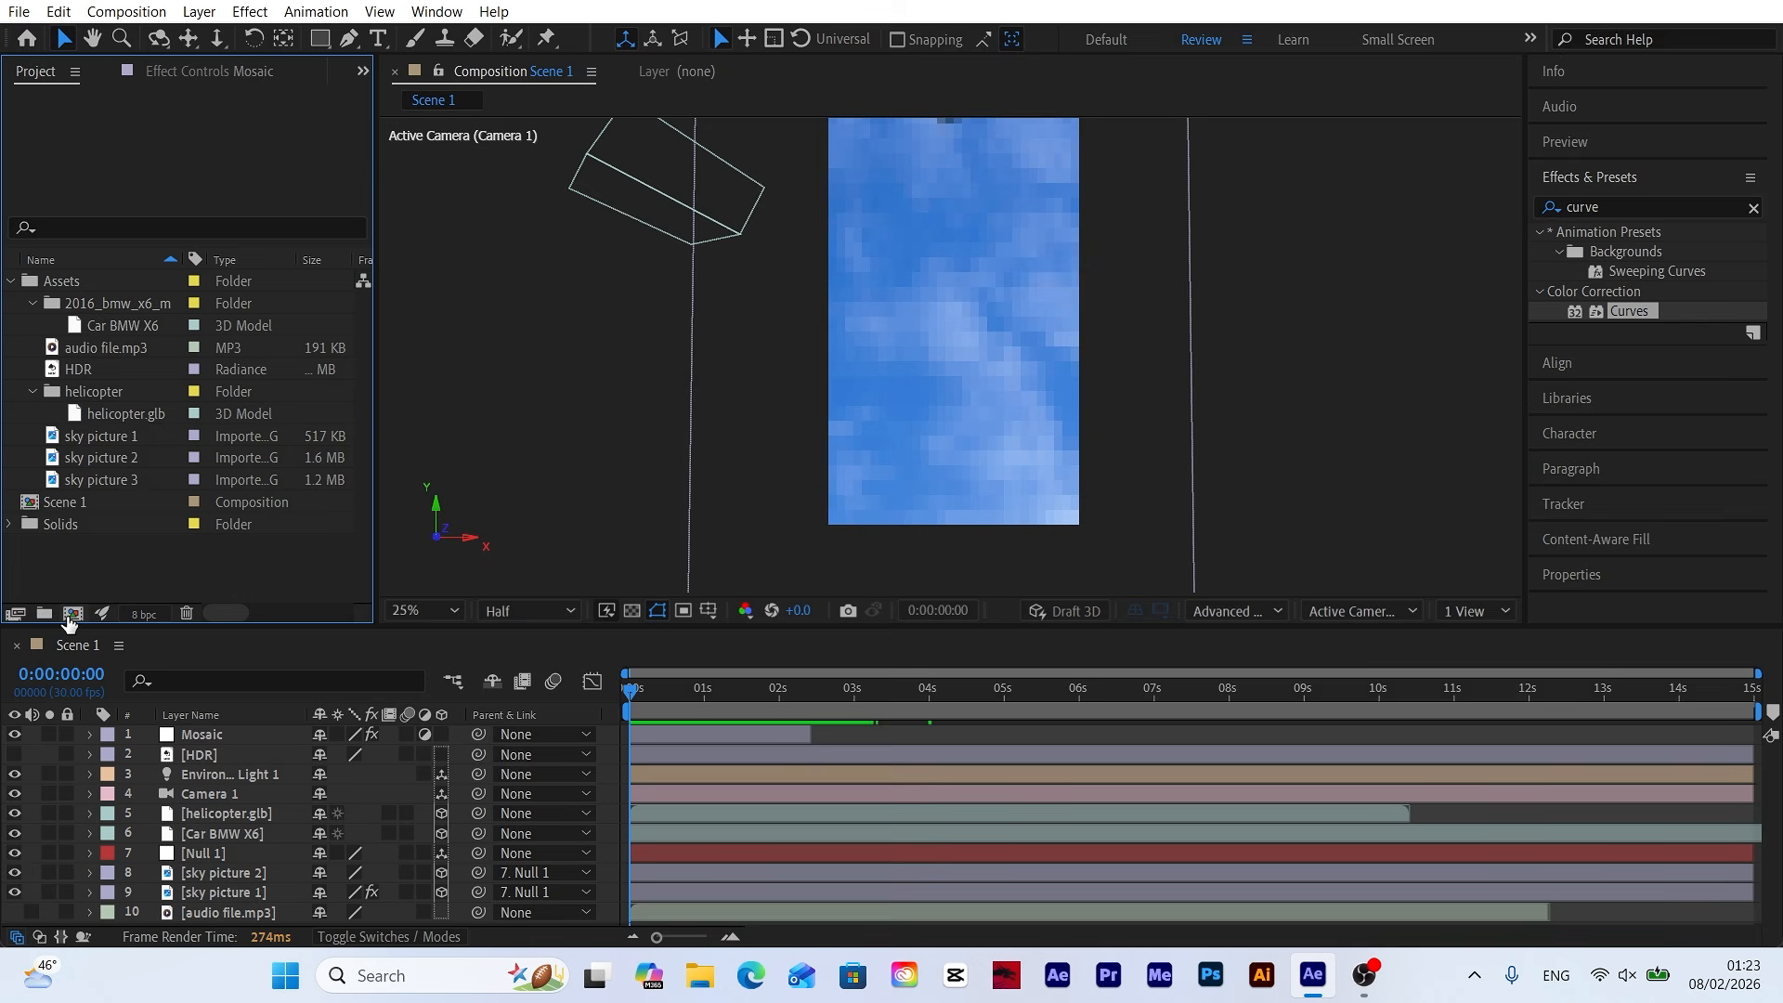
click(70, 615)
text(Scene 2)
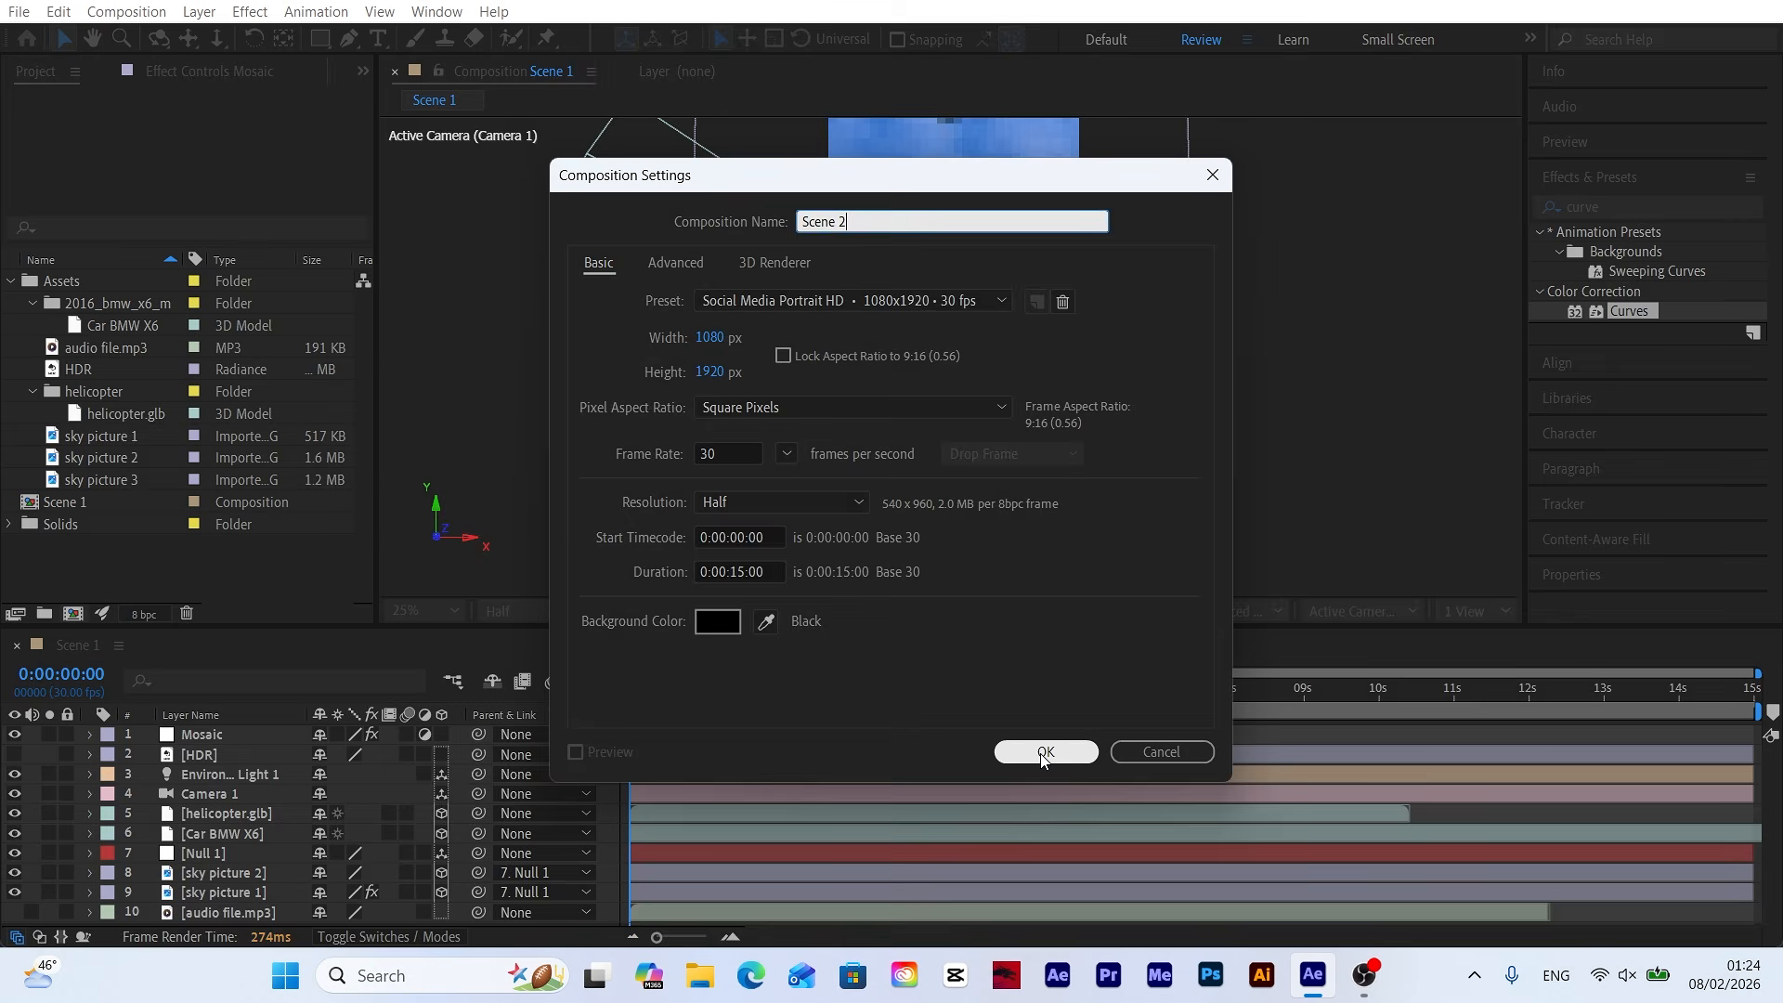
click(1043, 754)
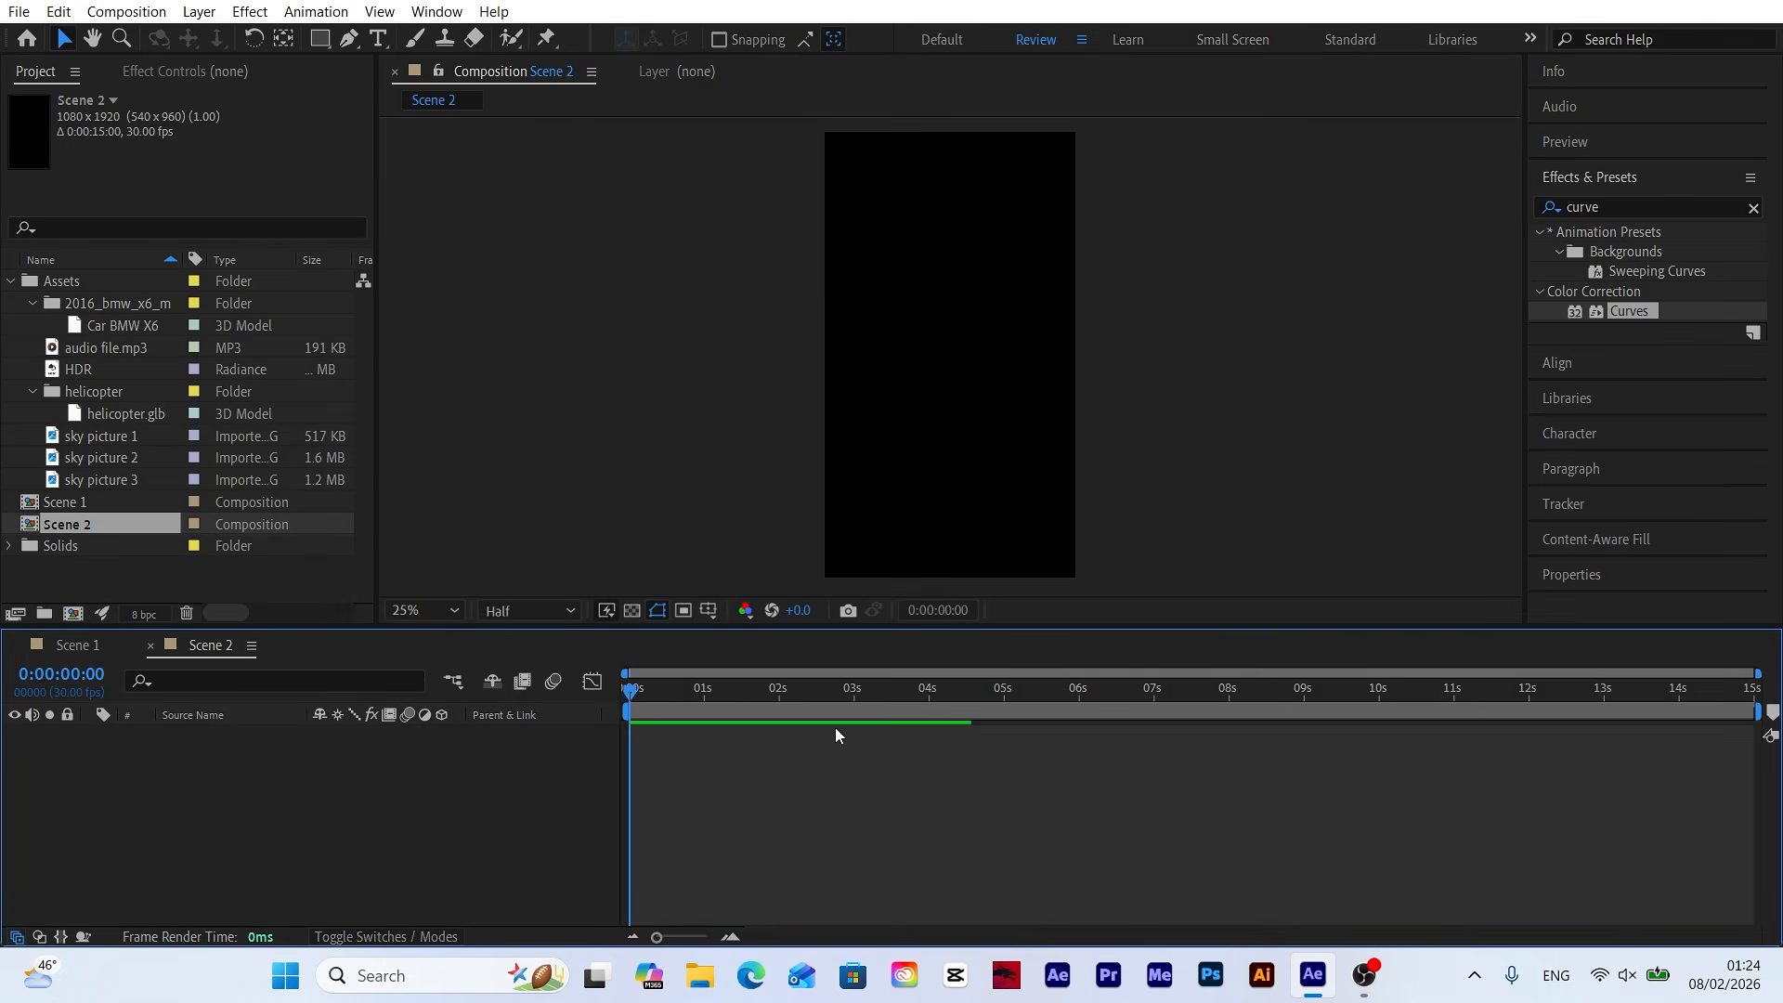
Add sky picture 3 to Scene 2 and make it a 3D layer.
click(106, 478)
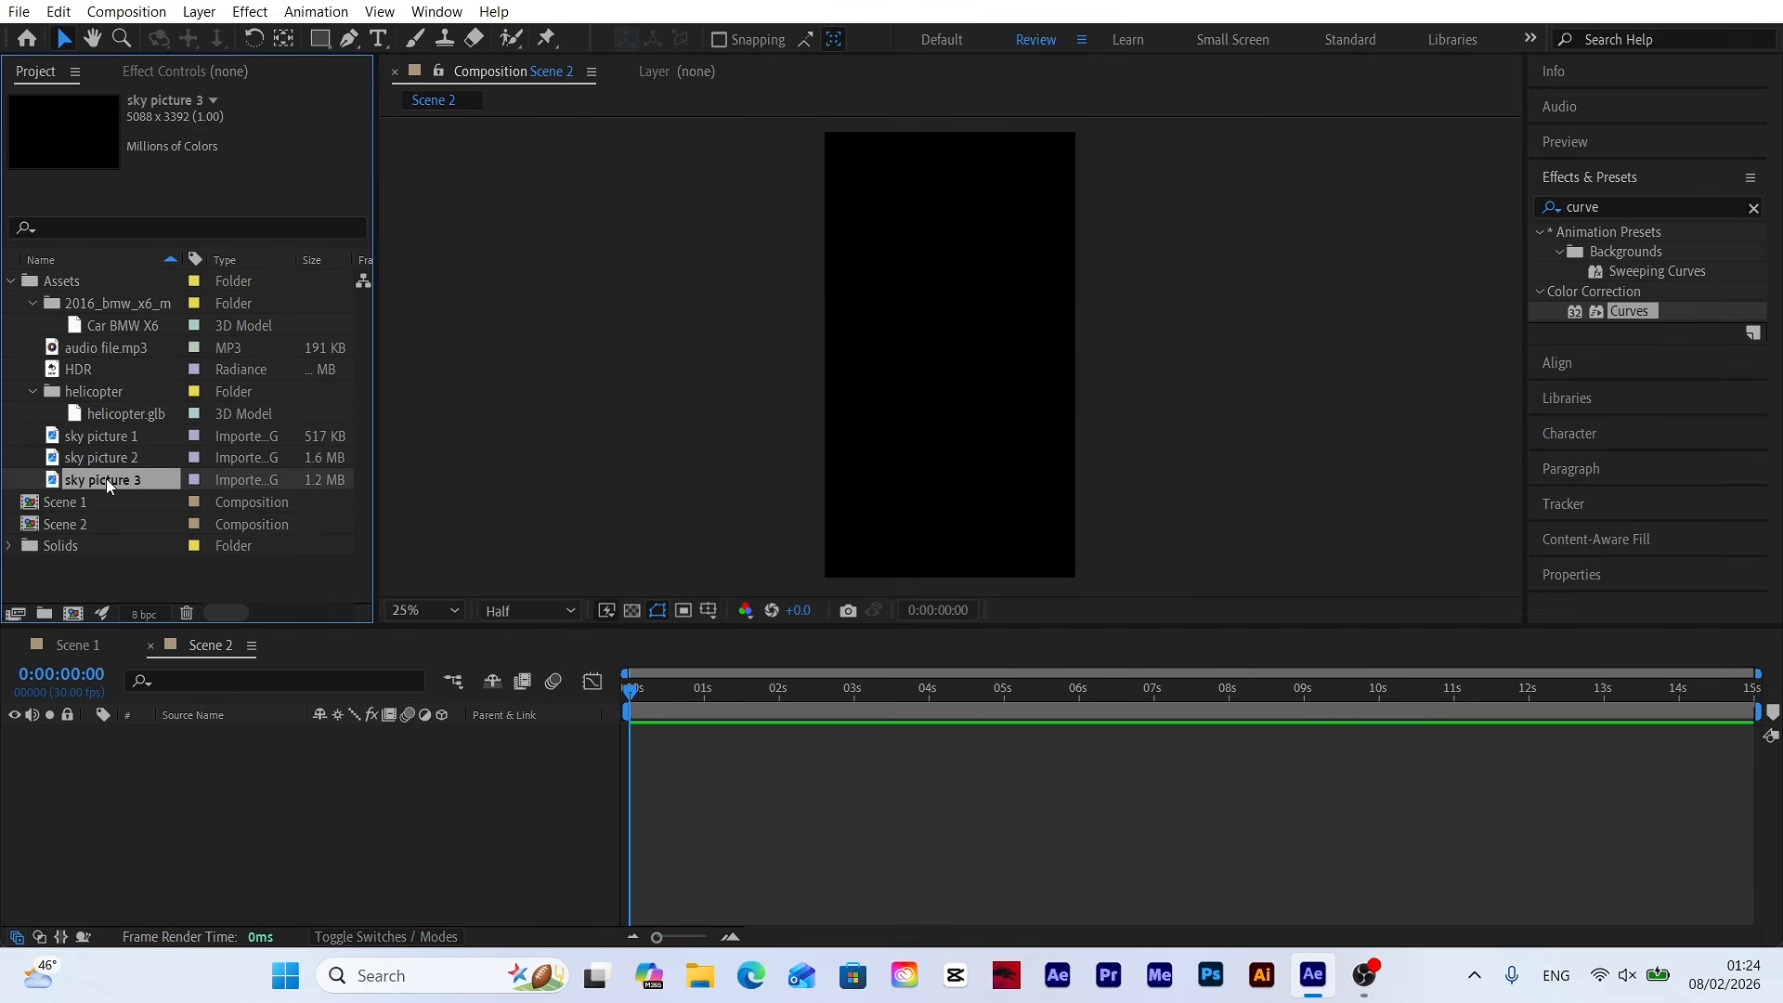
drag(108, 479, 280, 784)
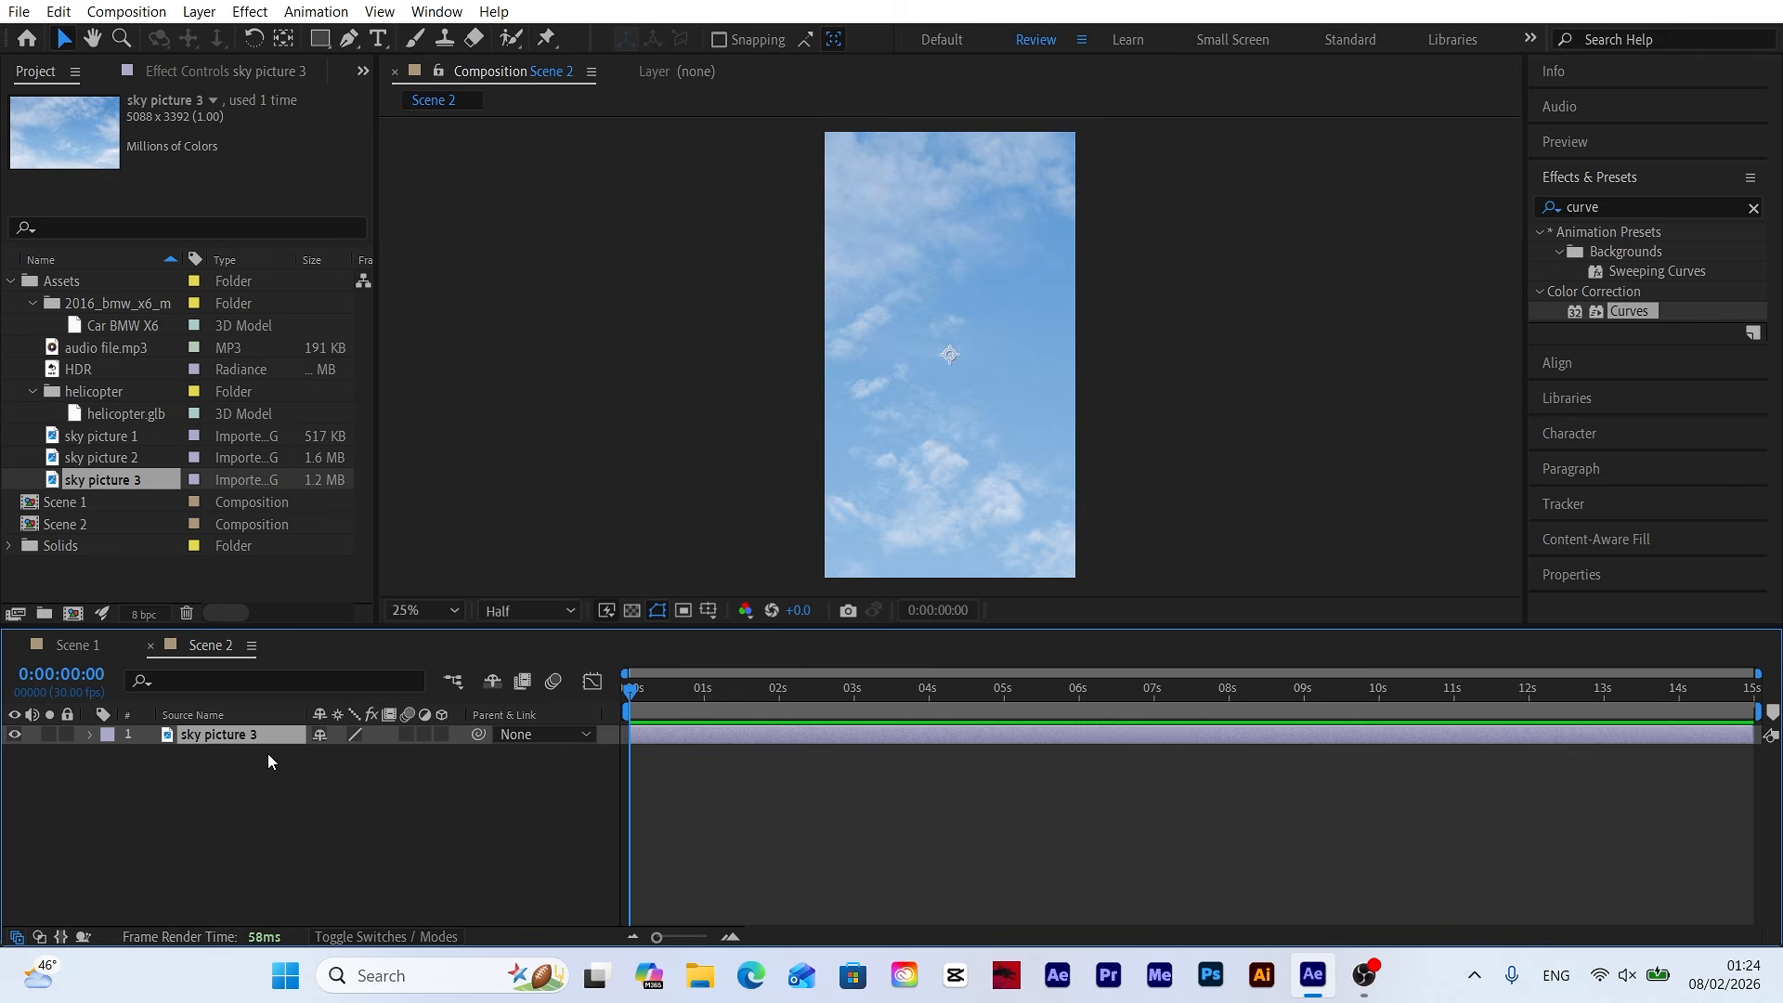
click(442, 734)
Push sky picture 3 back to a Z position of 3030 and scale it up until it fills the frame.
key(p)
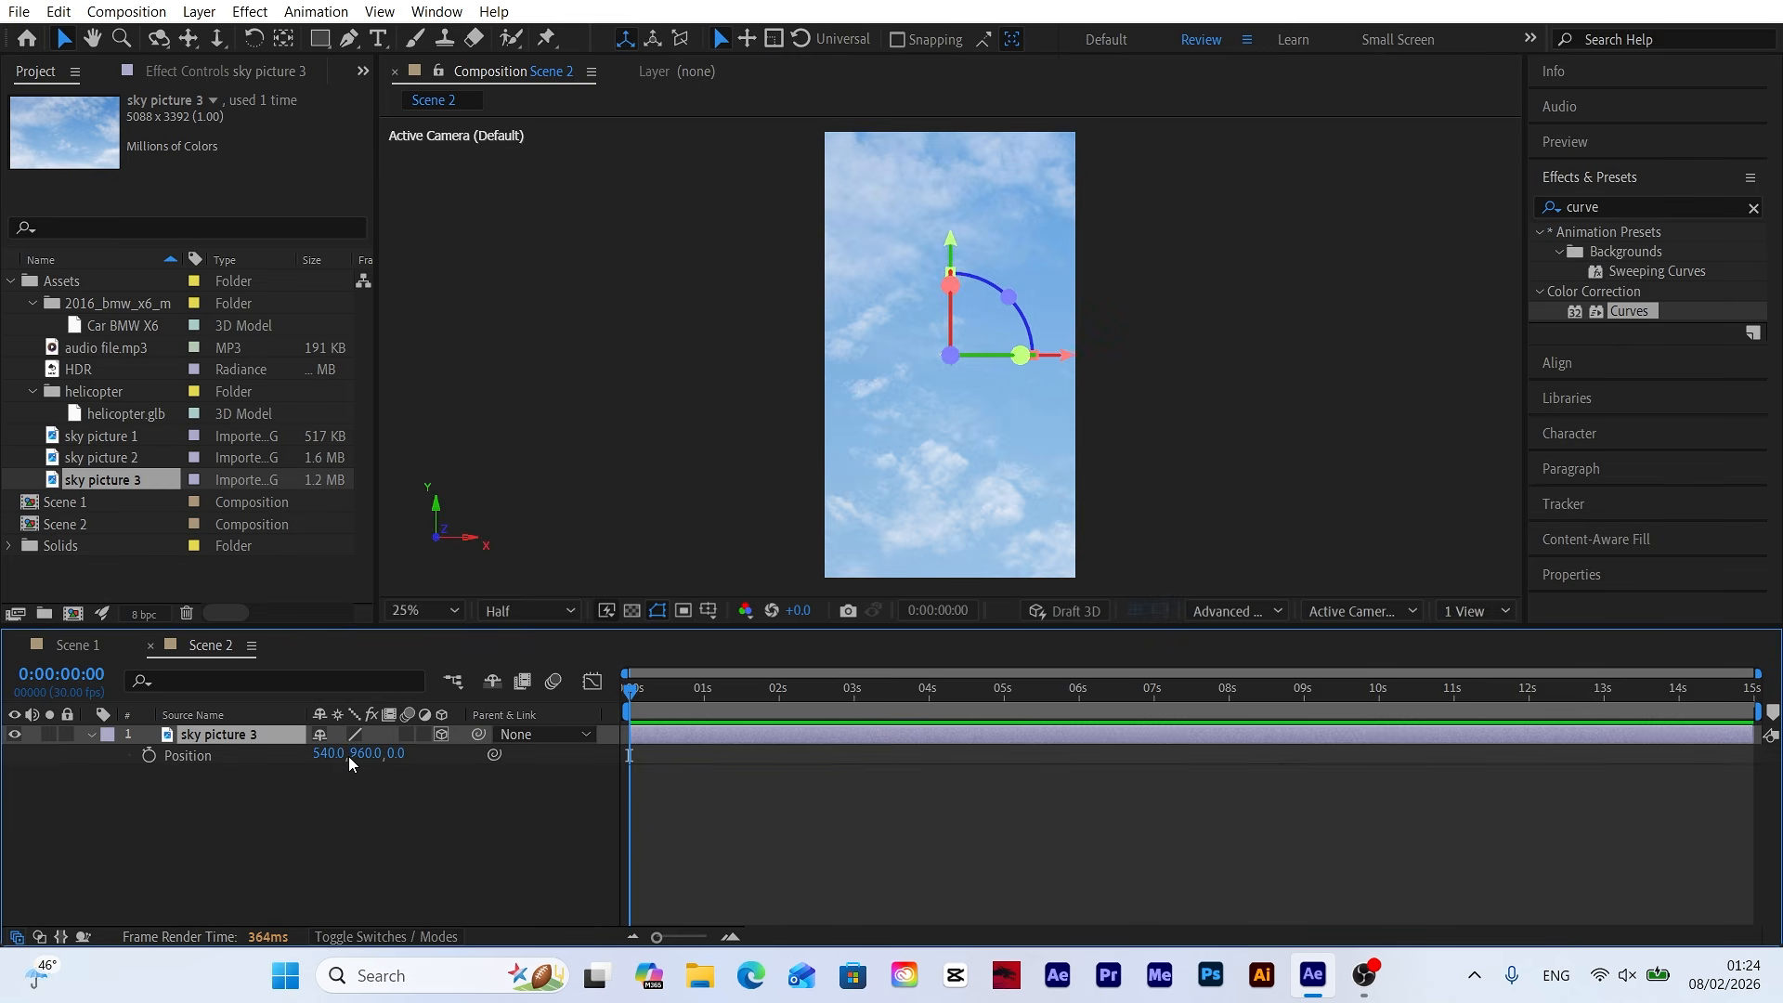
drag(395, 754, 722, 757)
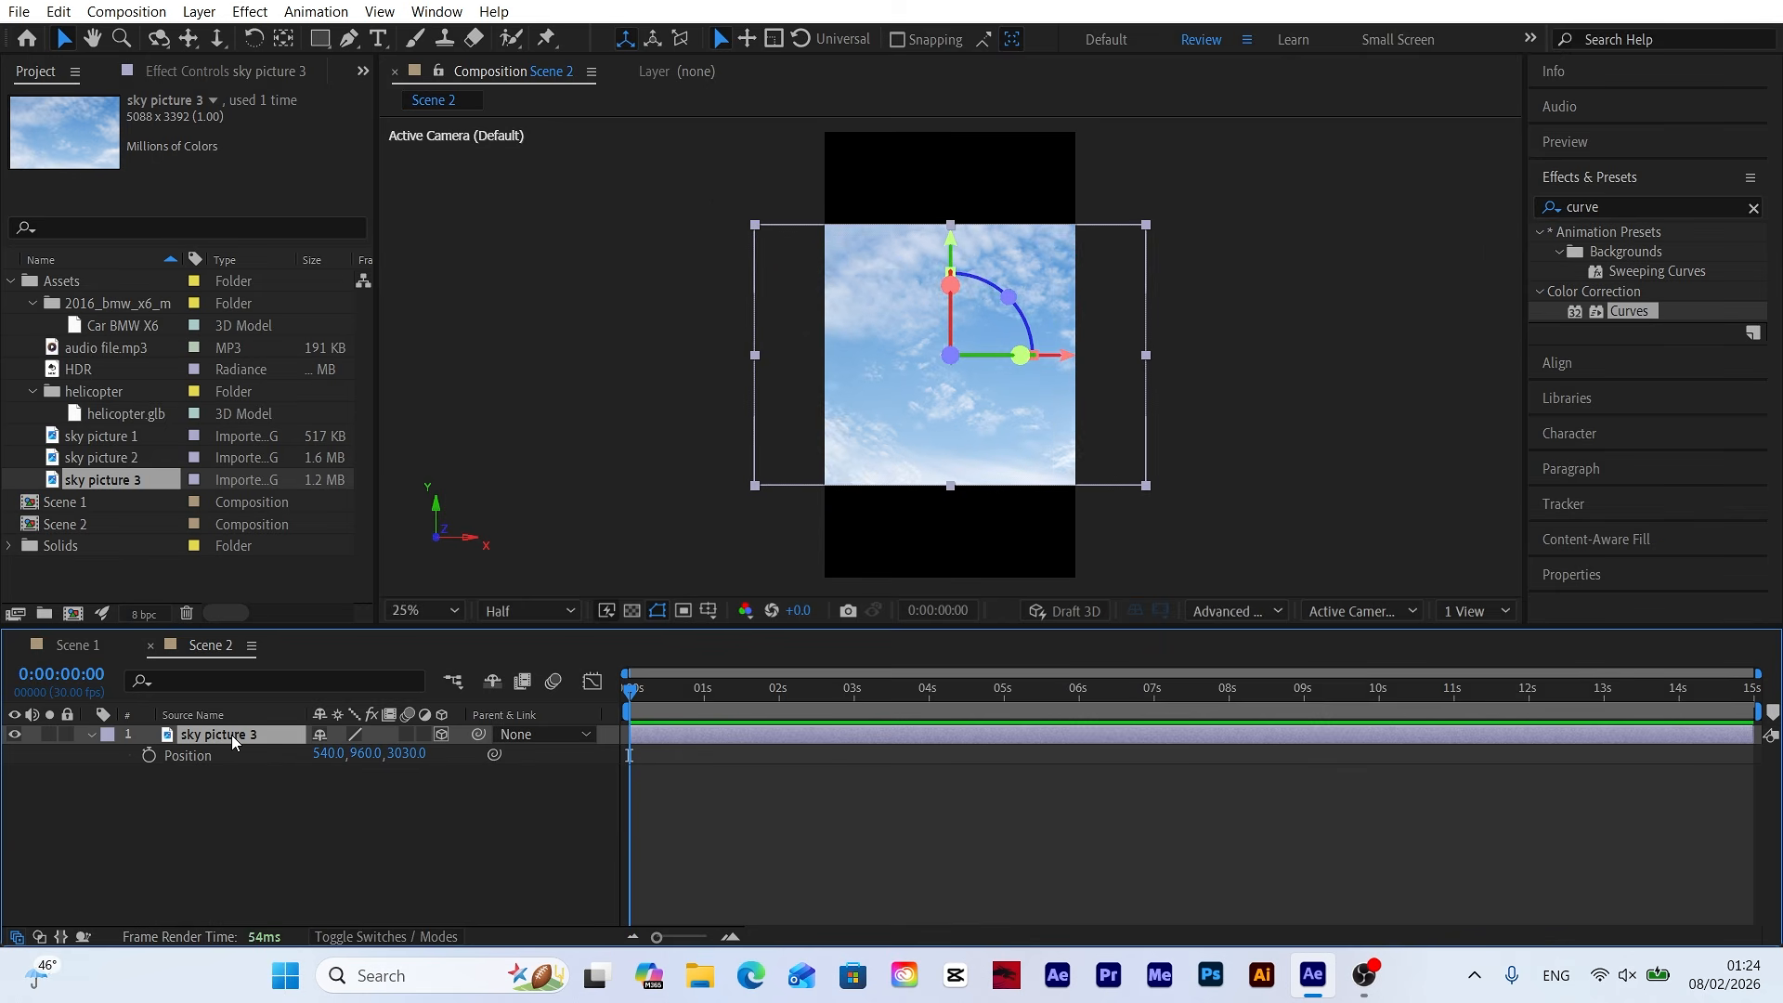
key(s)
drag(418, 753, 573, 752)
click(85, 739)
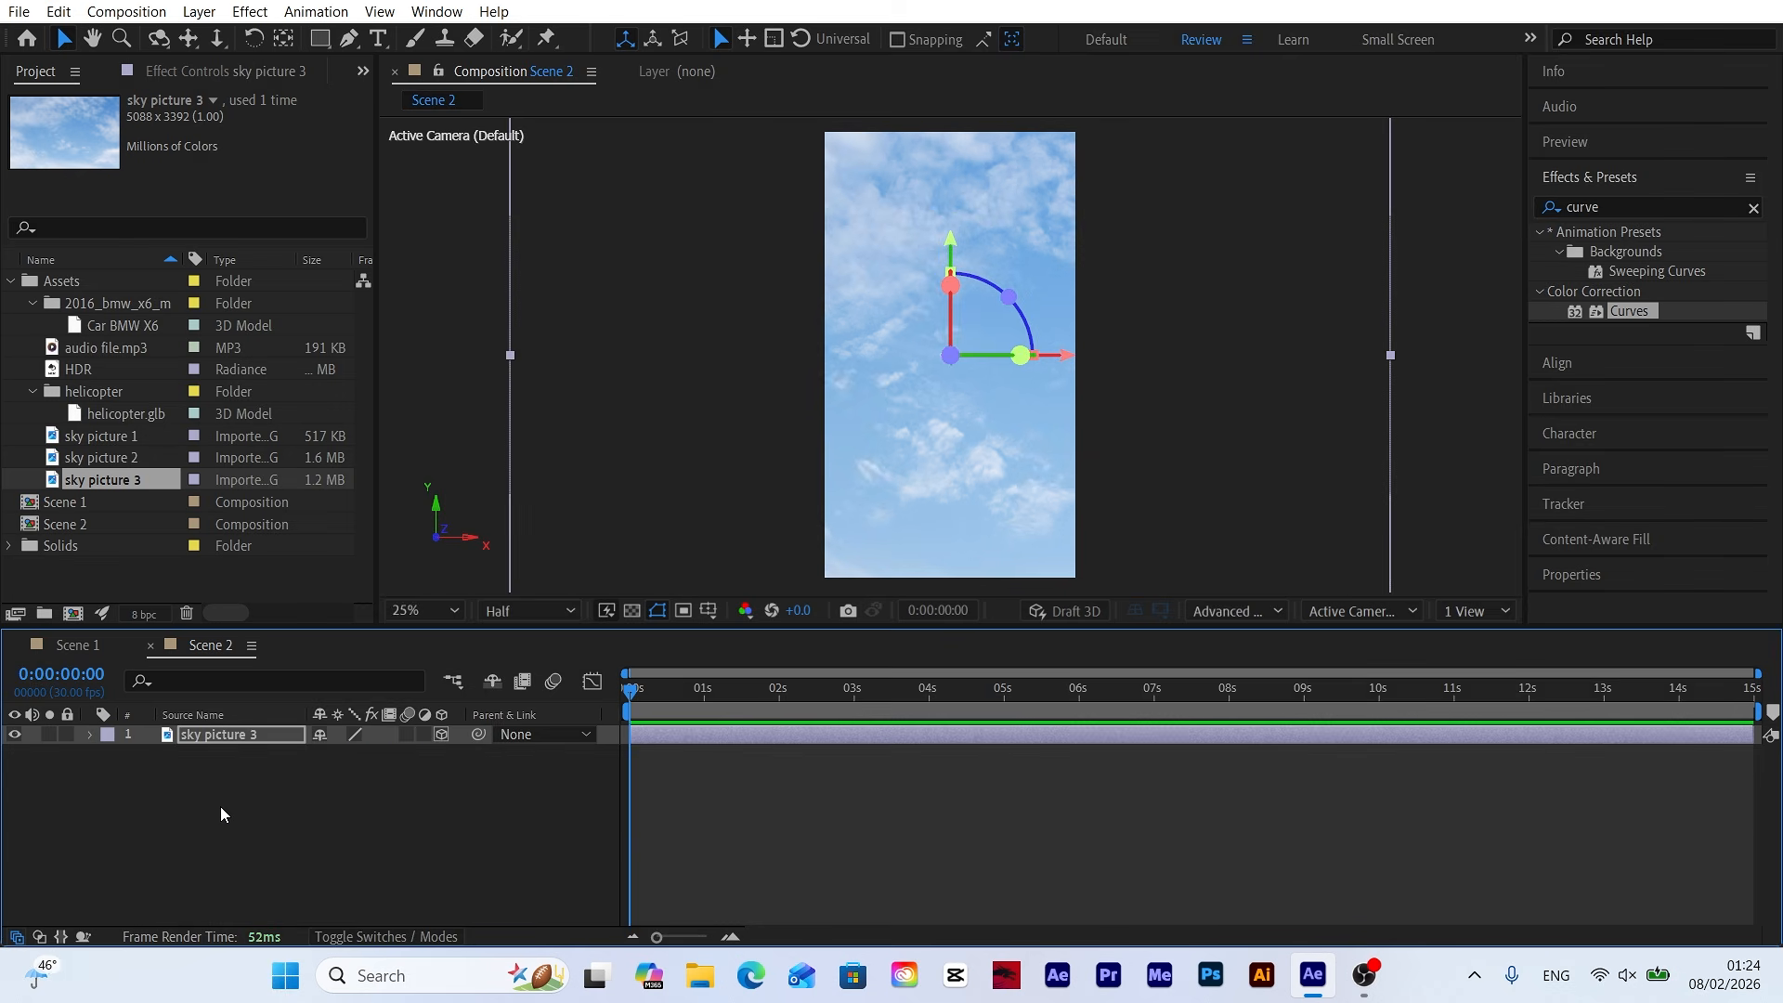
click(220, 806)
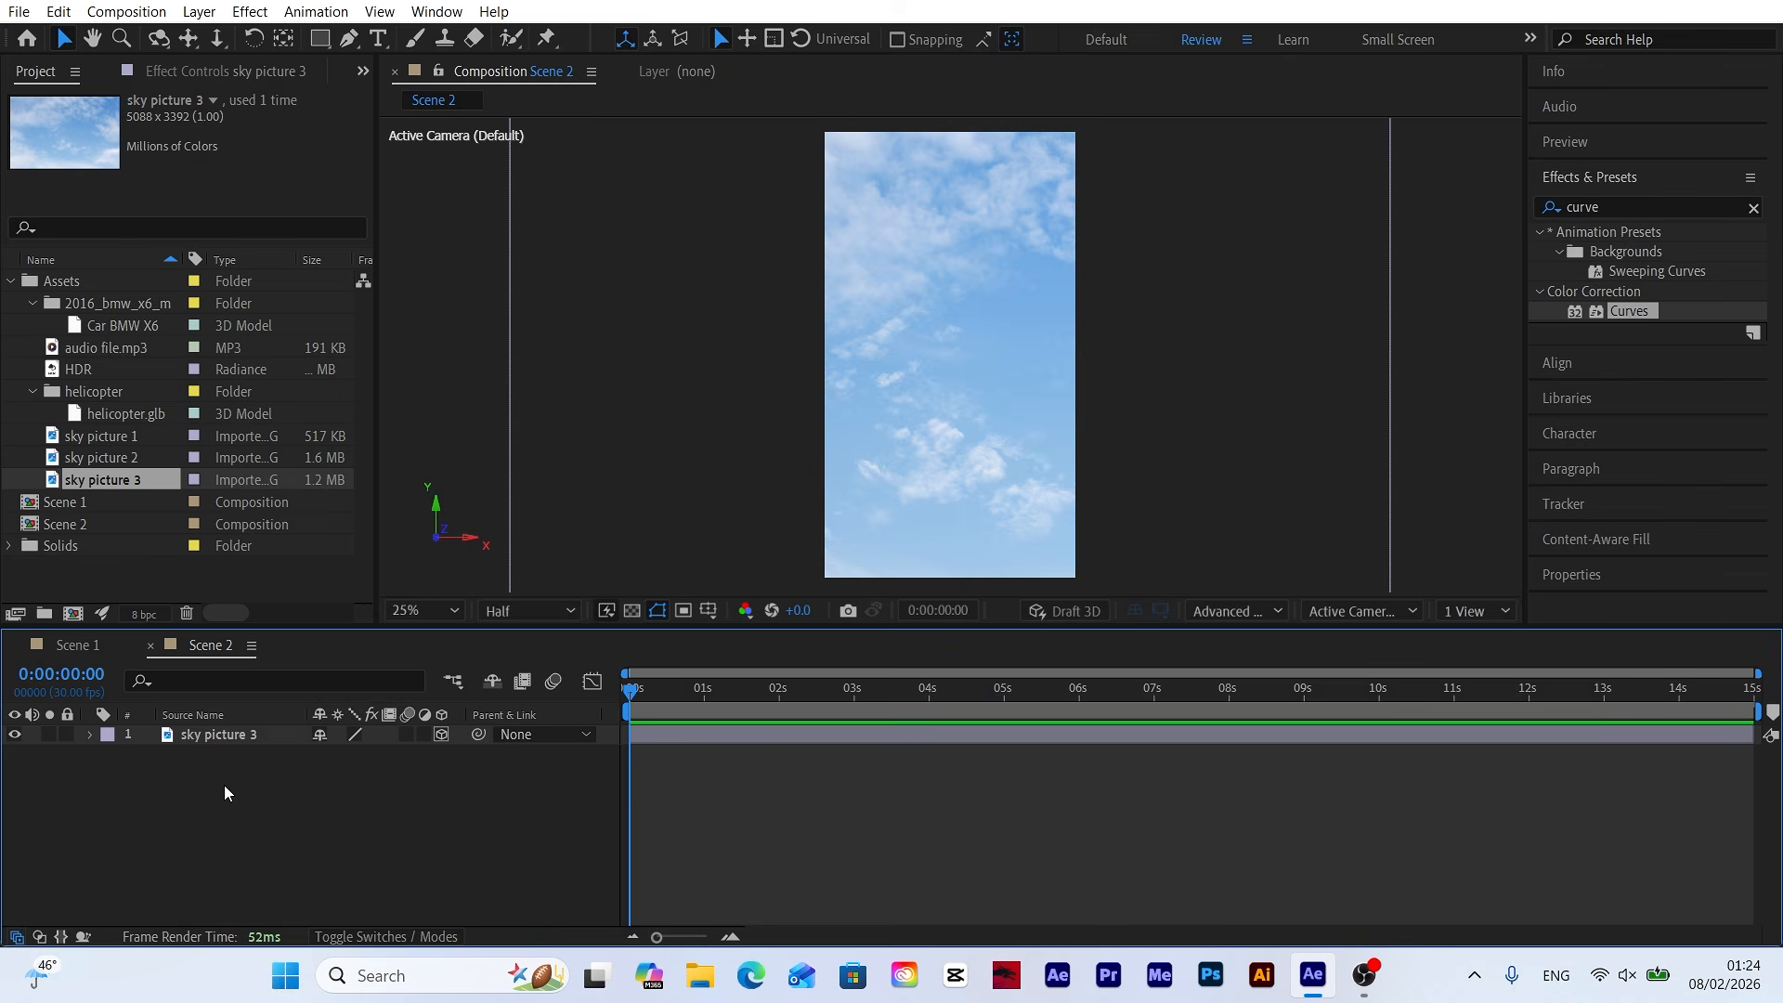
Add the Car BMW X6 model above sky picture 3 and centre its anchor point.
drag(114, 333, 233, 735)
click(285, 38)
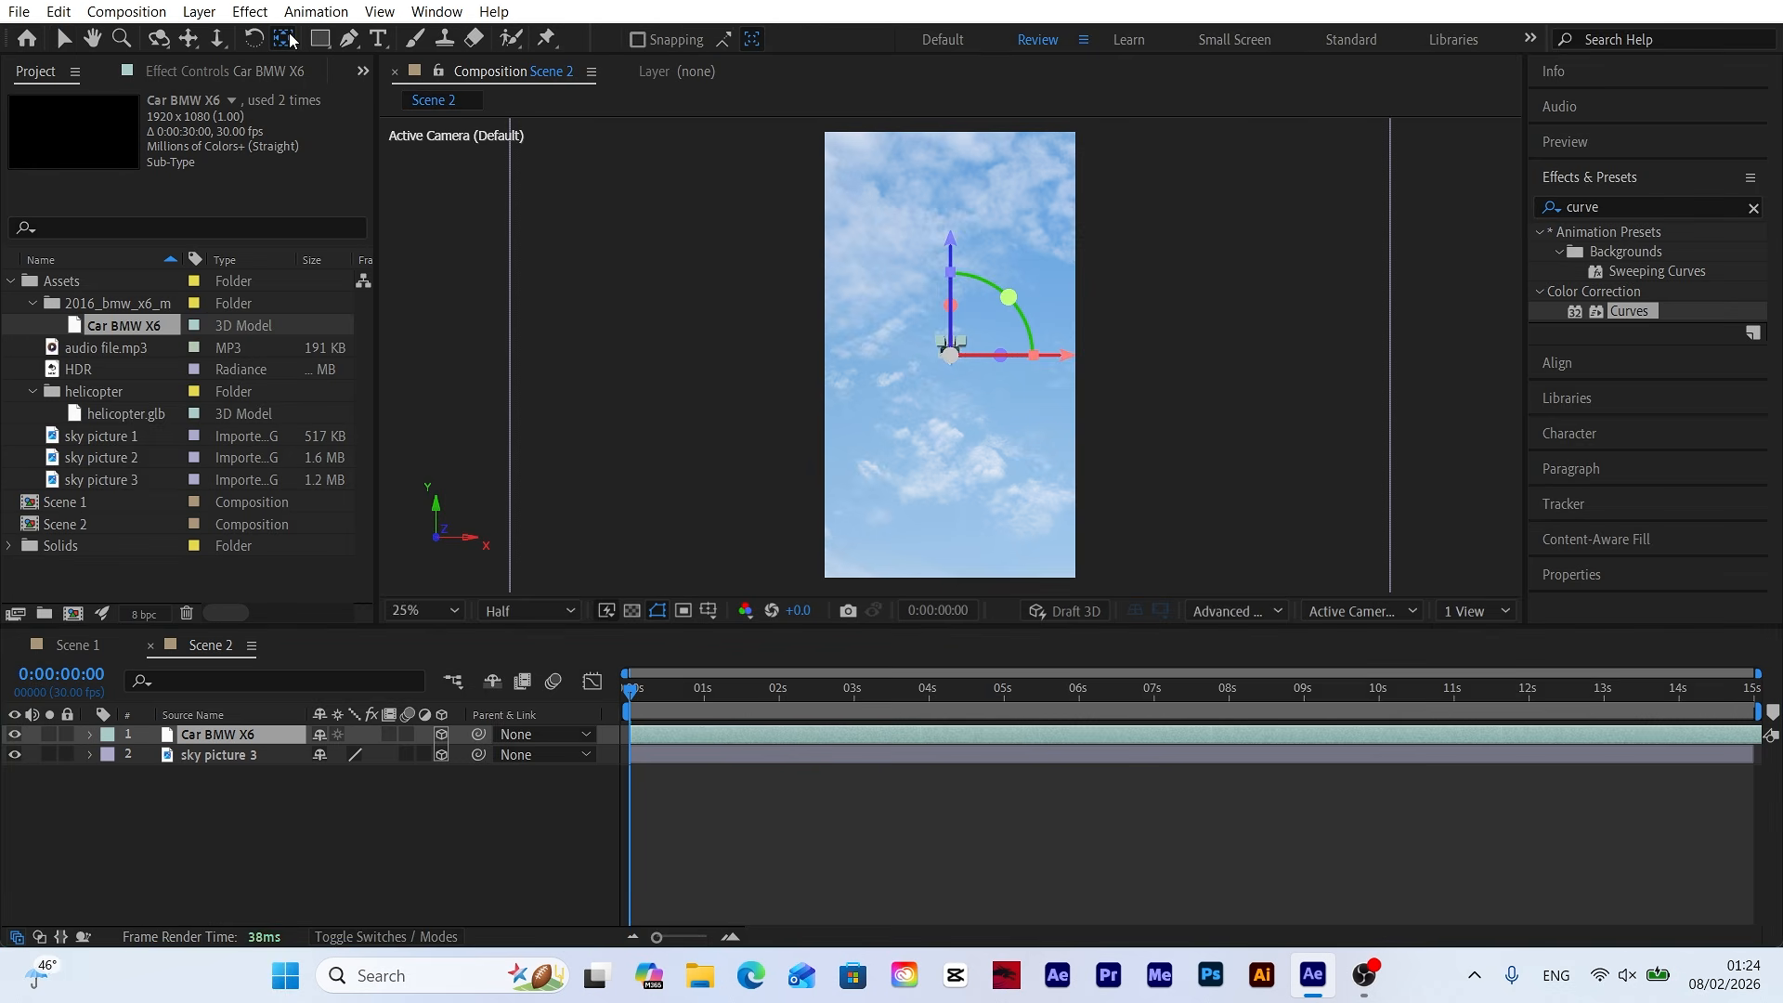
click(63, 38)
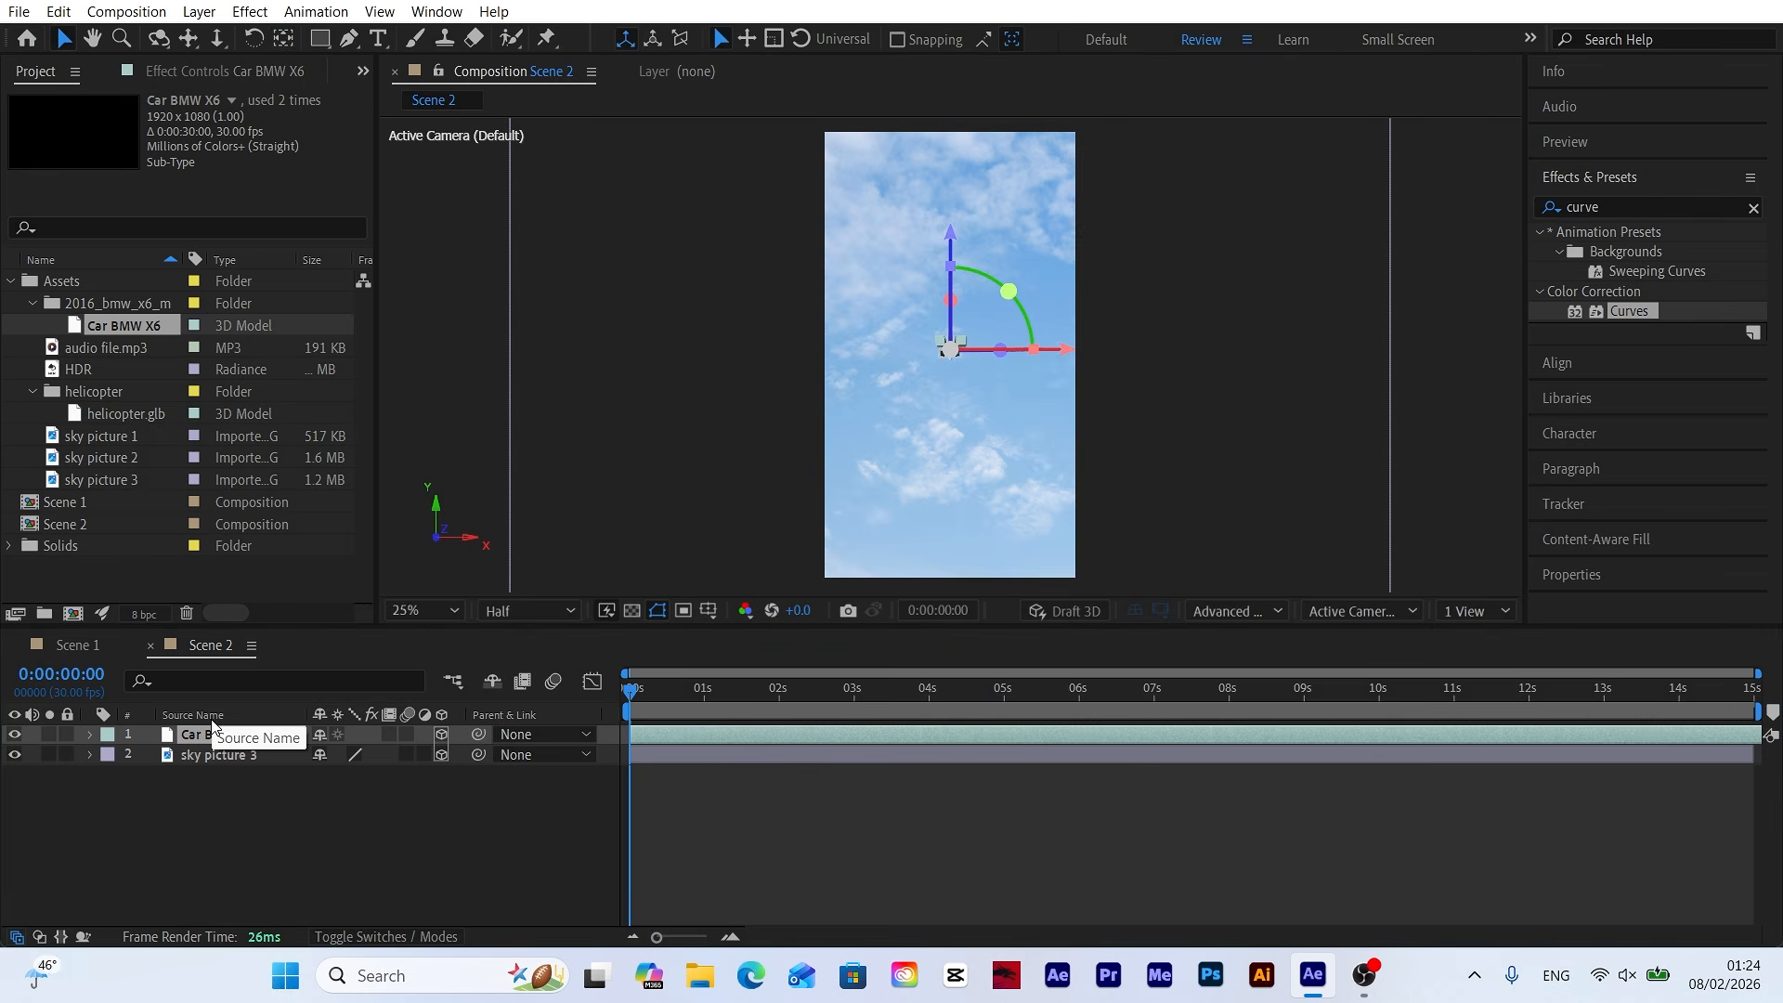
Scale the BMW X6 to 778%, place it at 667.3, 1081.9, -25.0 and tilt it to orientation 251.2°, 347.6°, 212.3°.
key(p)
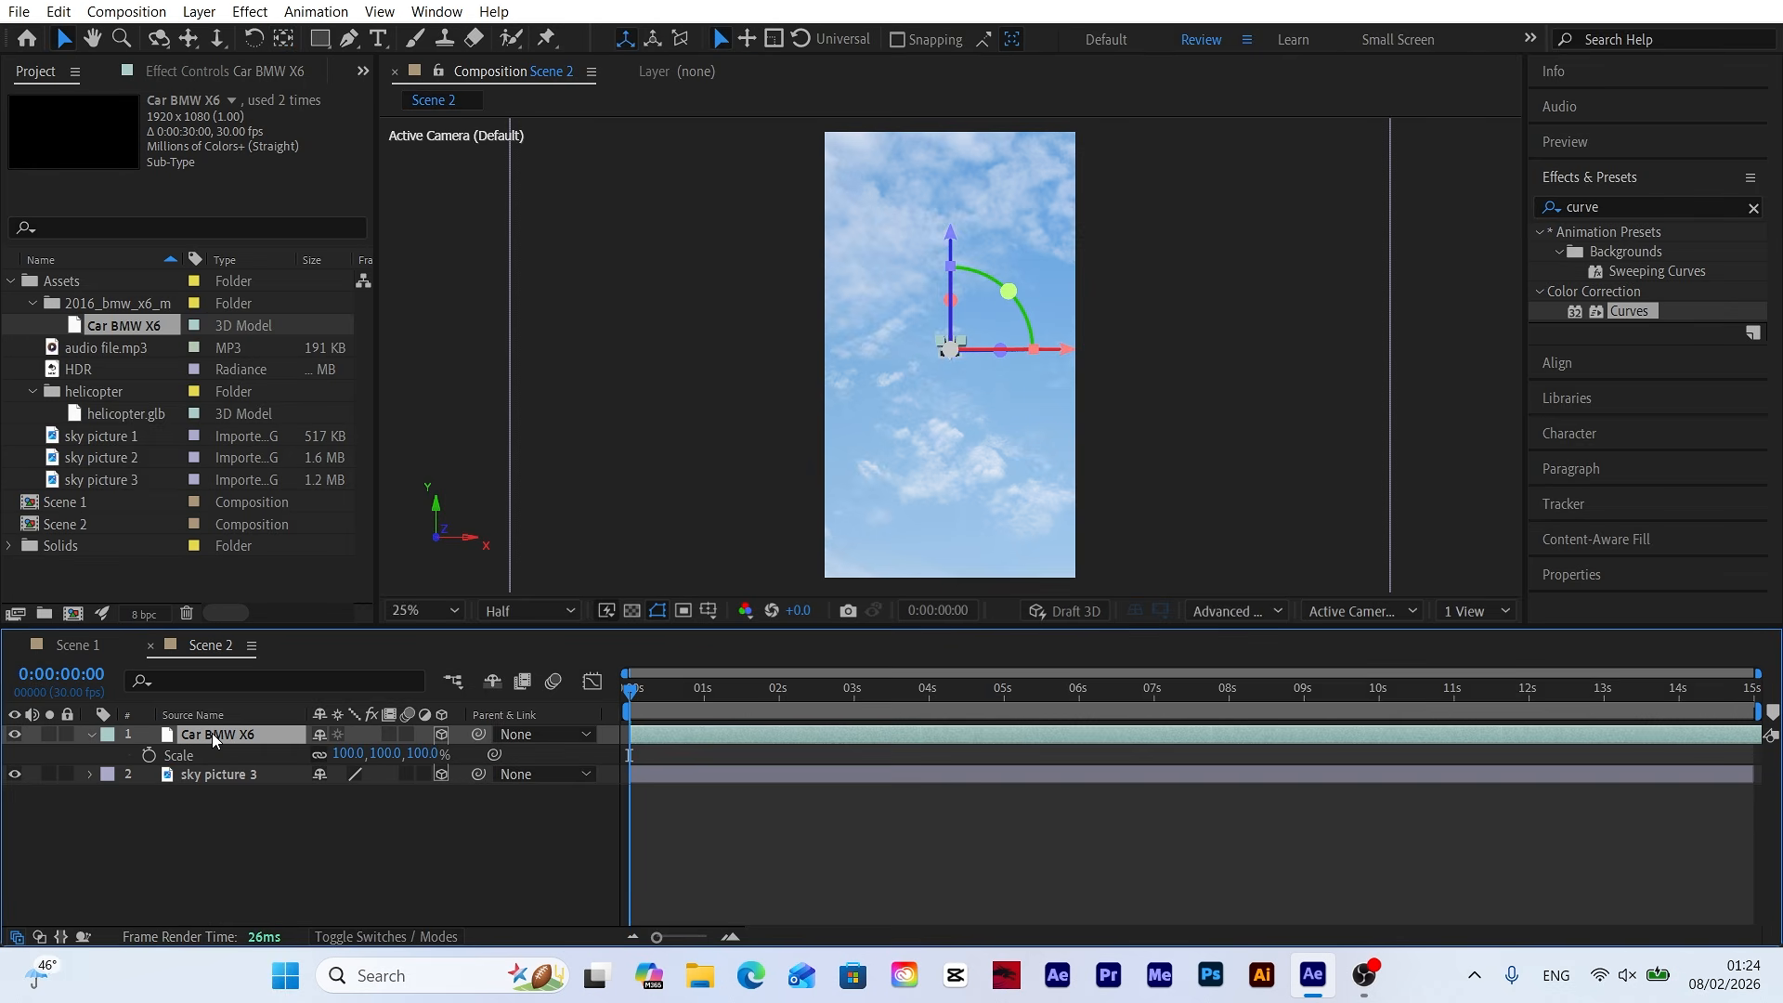
key(shift+s)
key(shift+r)
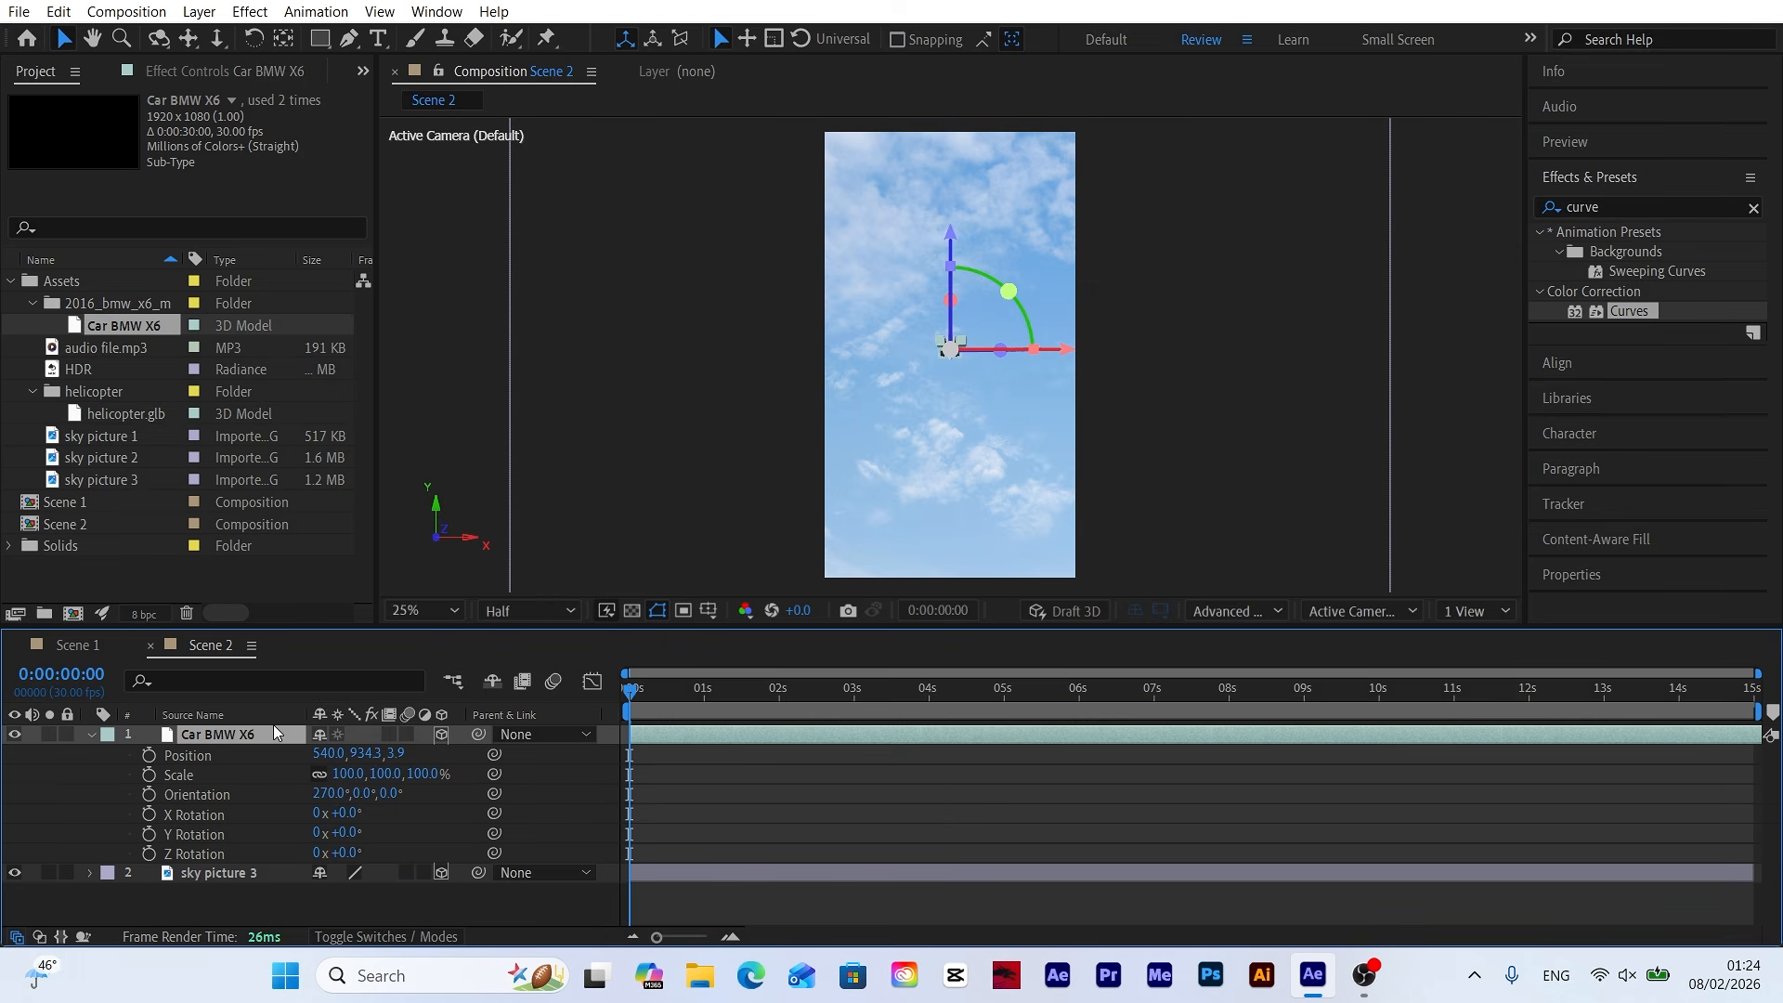
drag(394, 776, 1252, 802)
drag(1001, 349, 1138, 353)
drag(923, 273, 978, 276)
drag(421, 774, 393, 775)
drag(996, 255, 971, 314)
click(554, 786)
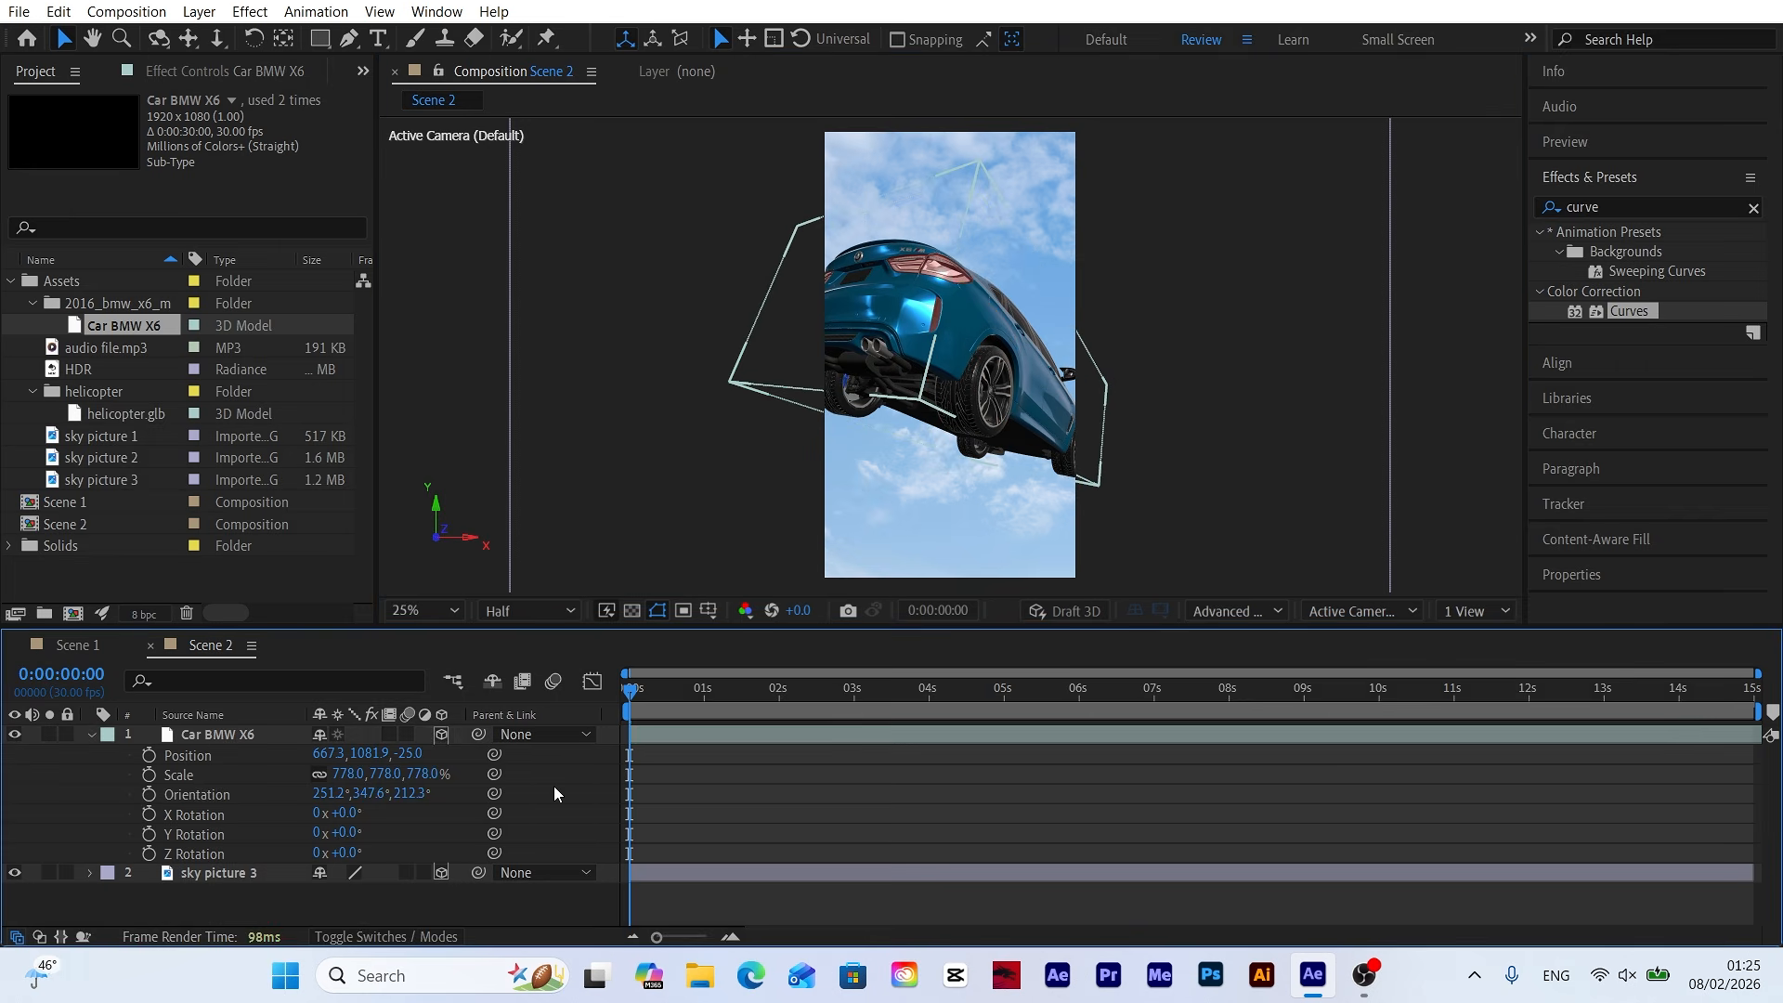
Add a two-node 50 mm camera named Camera 1 to Scene 2.
right_click(377, 914)
mouse_move(451, 632)
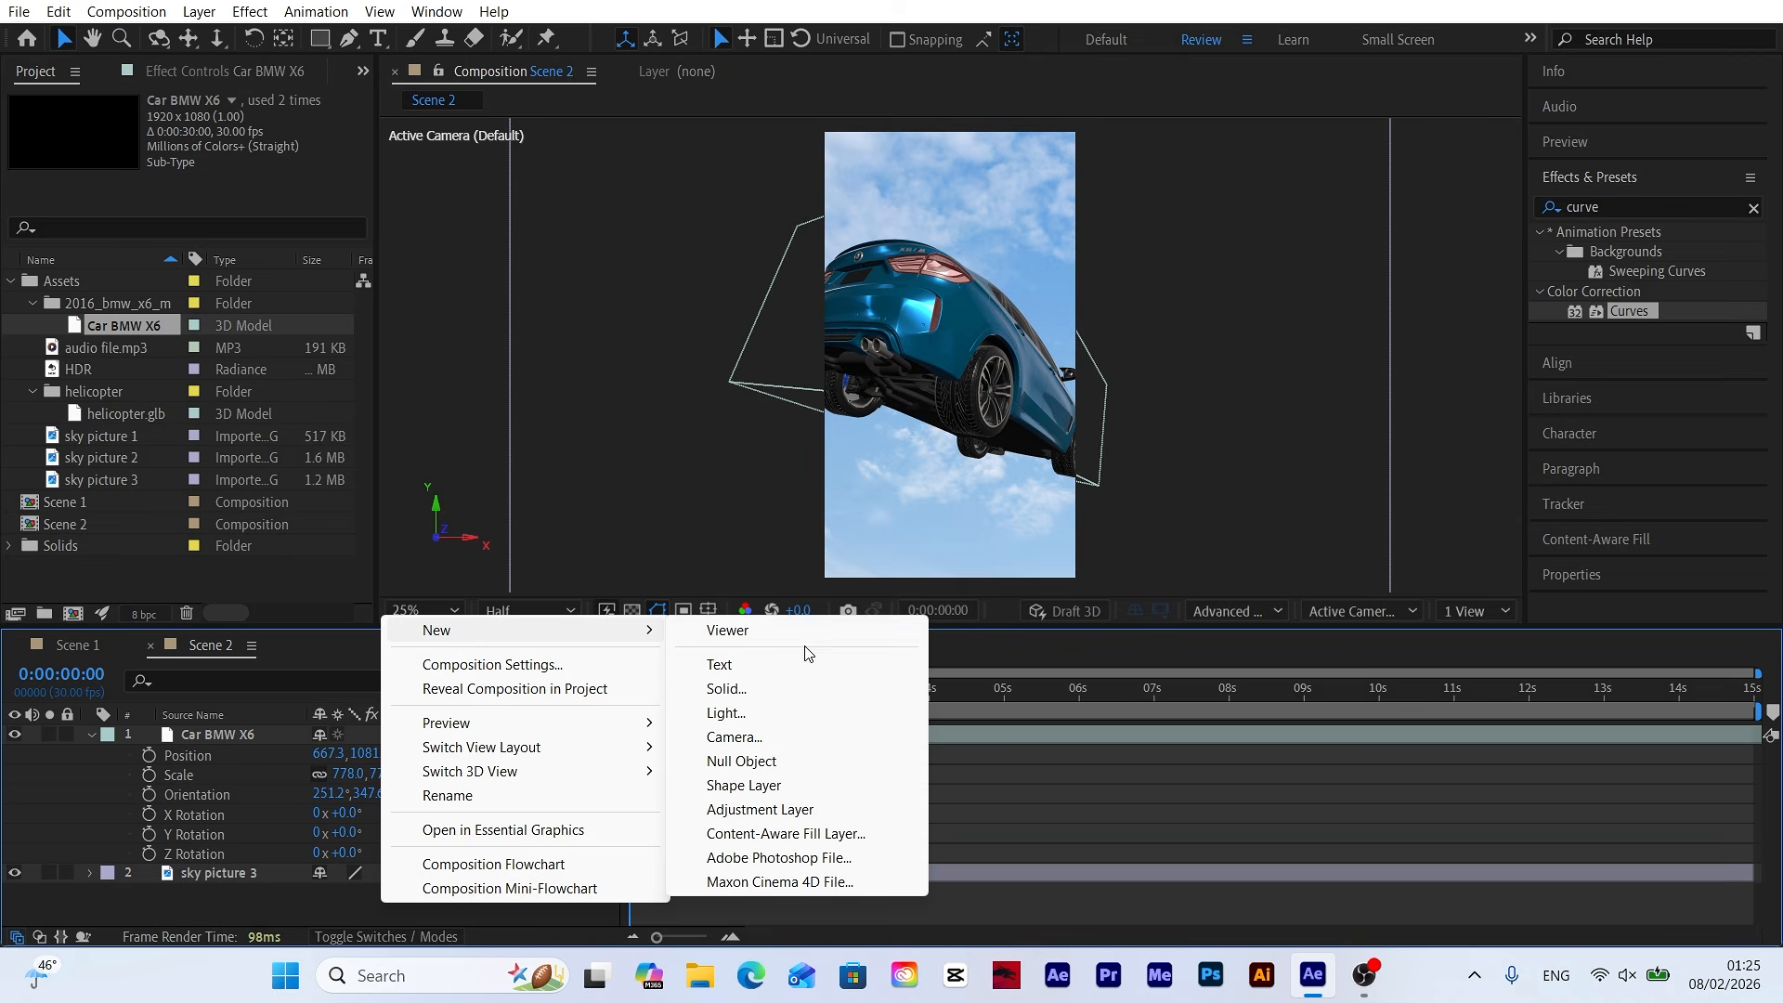
click(739, 738)
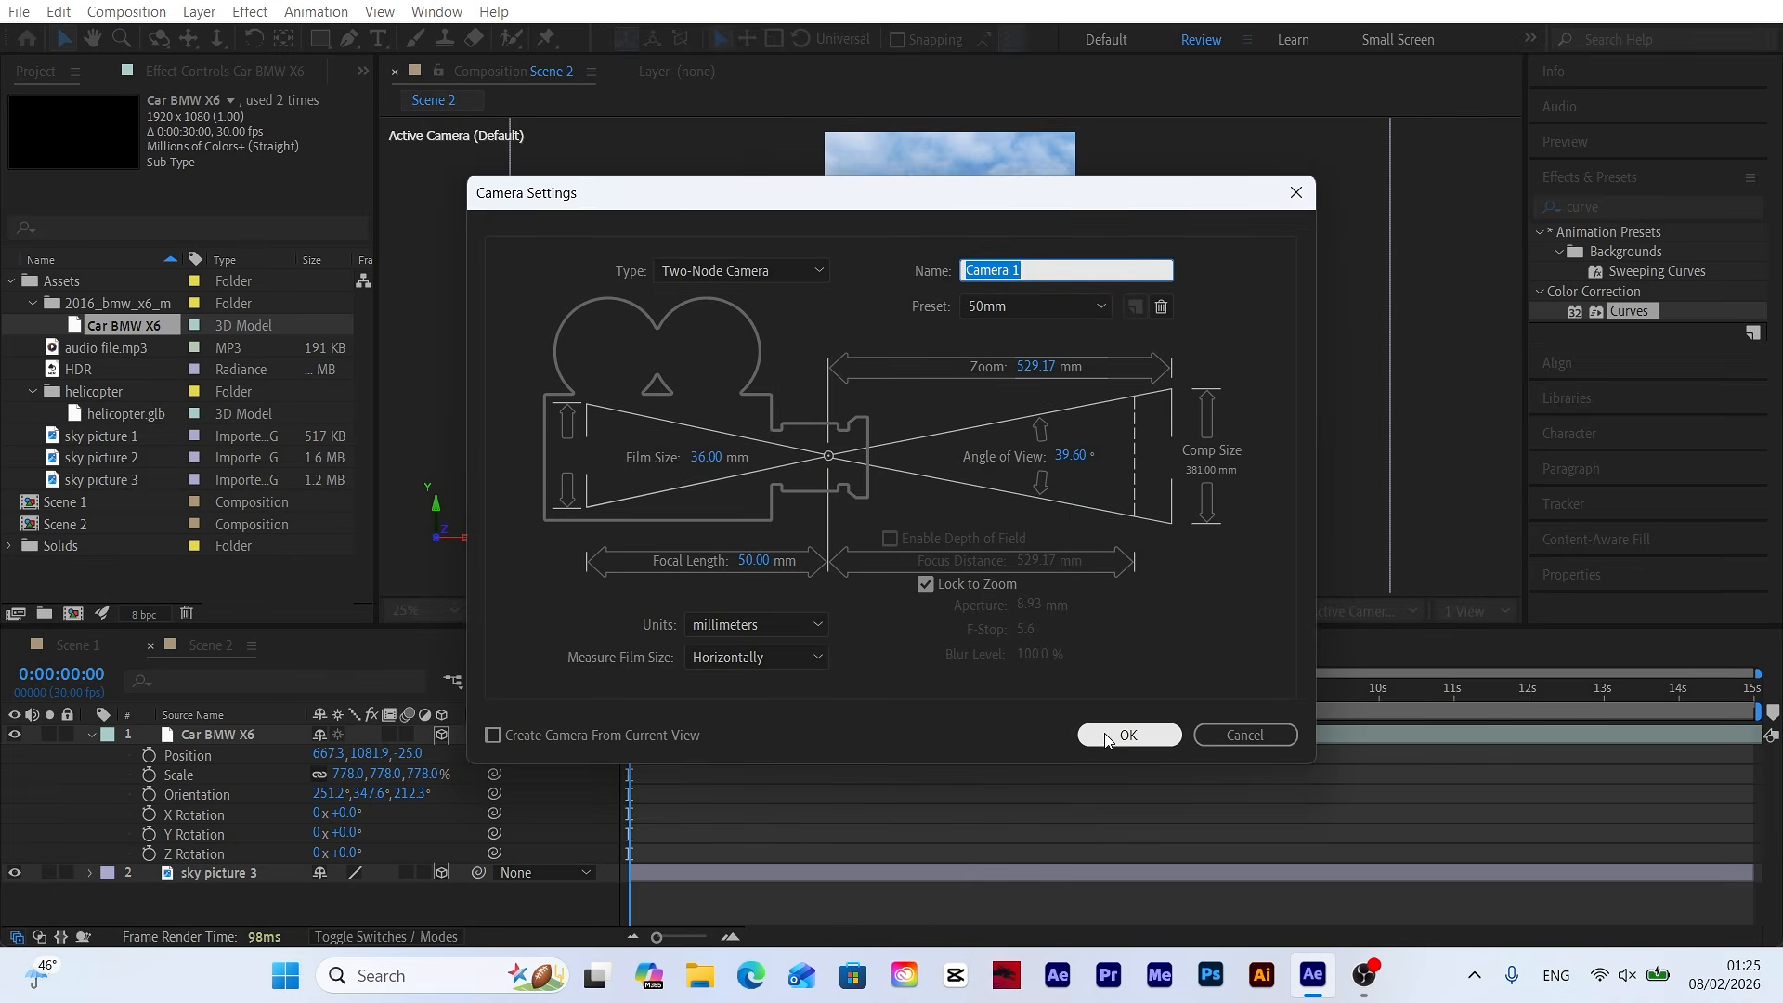
click(1105, 737)
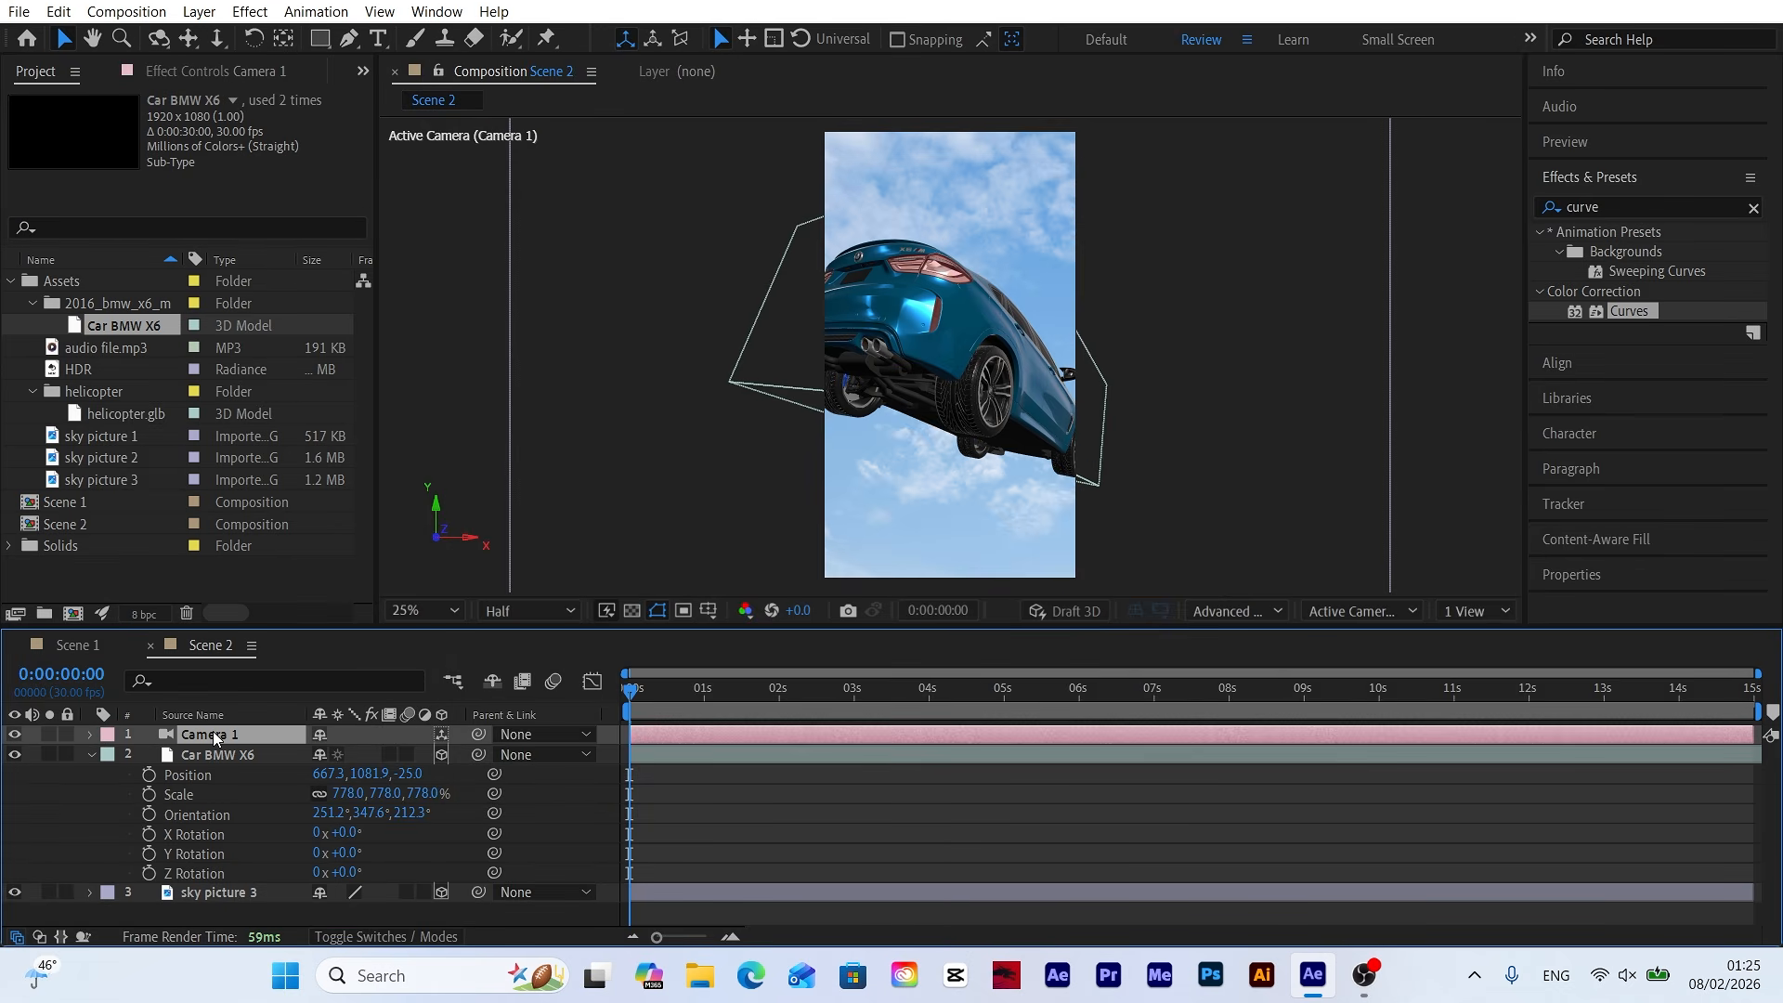
Set starting keyframes at 0:00:00:00 for Camera 1's position, orientation and X, Y and Z rotation.
key(p)
key(shift+r)
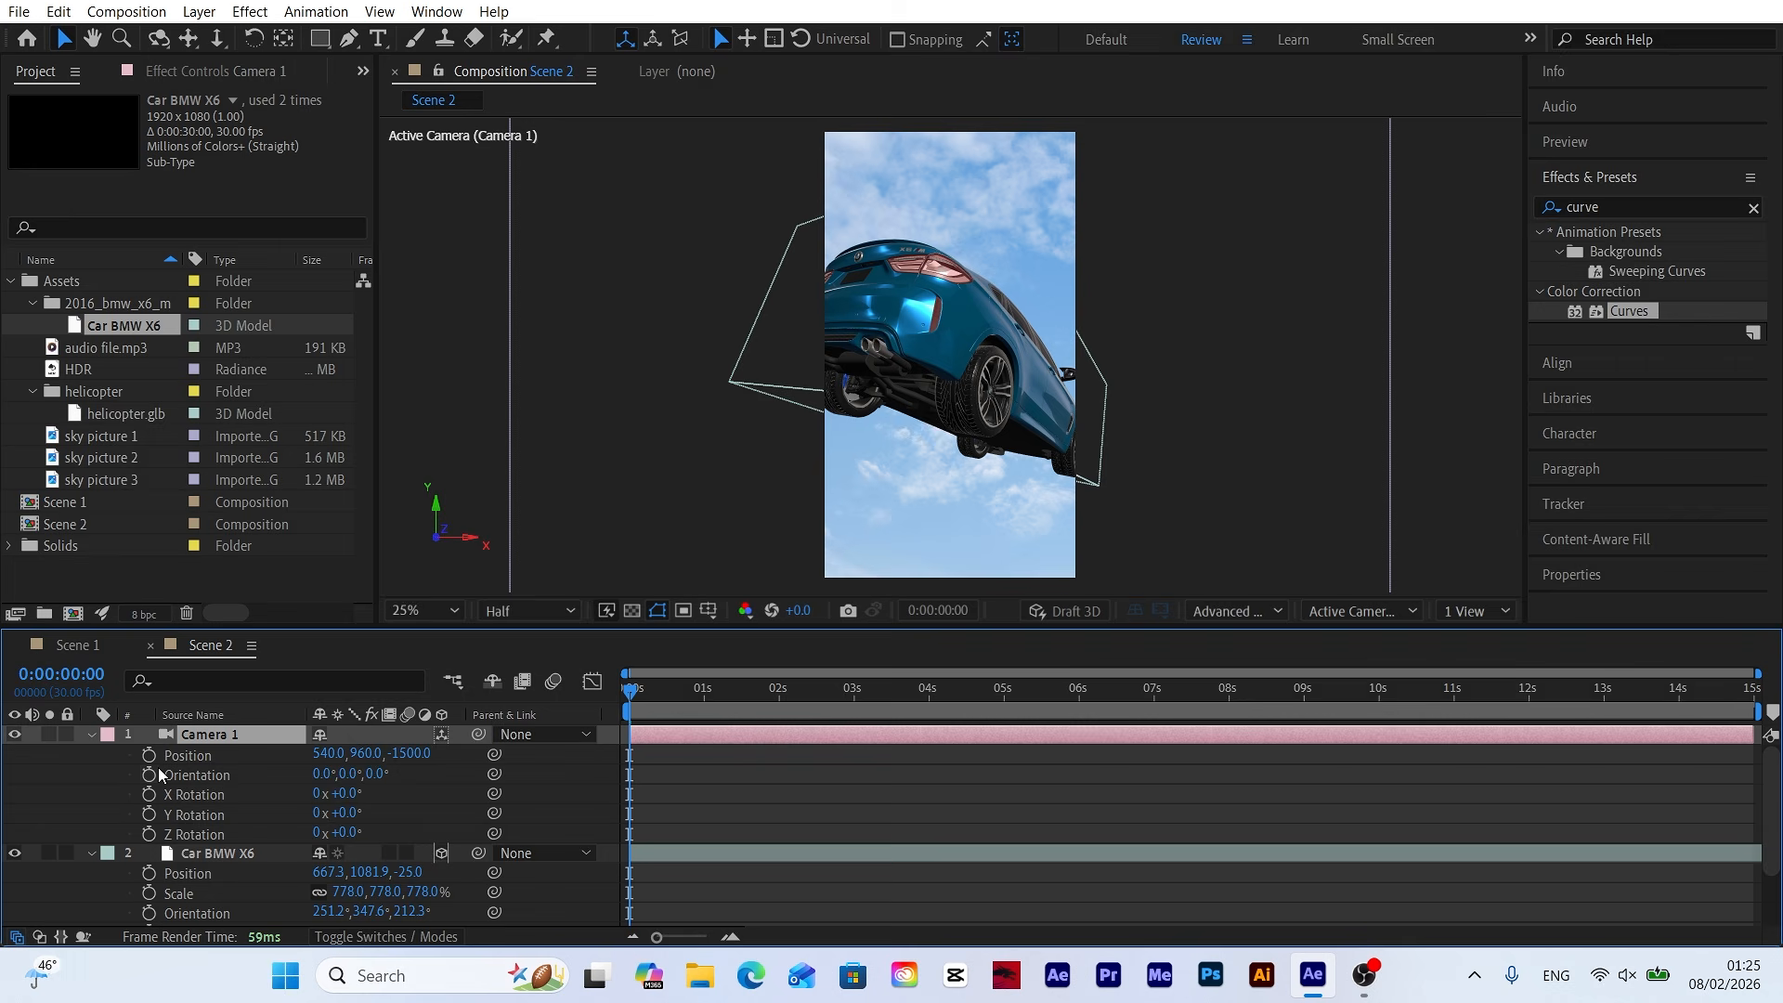
drag(149, 755, 147, 833)
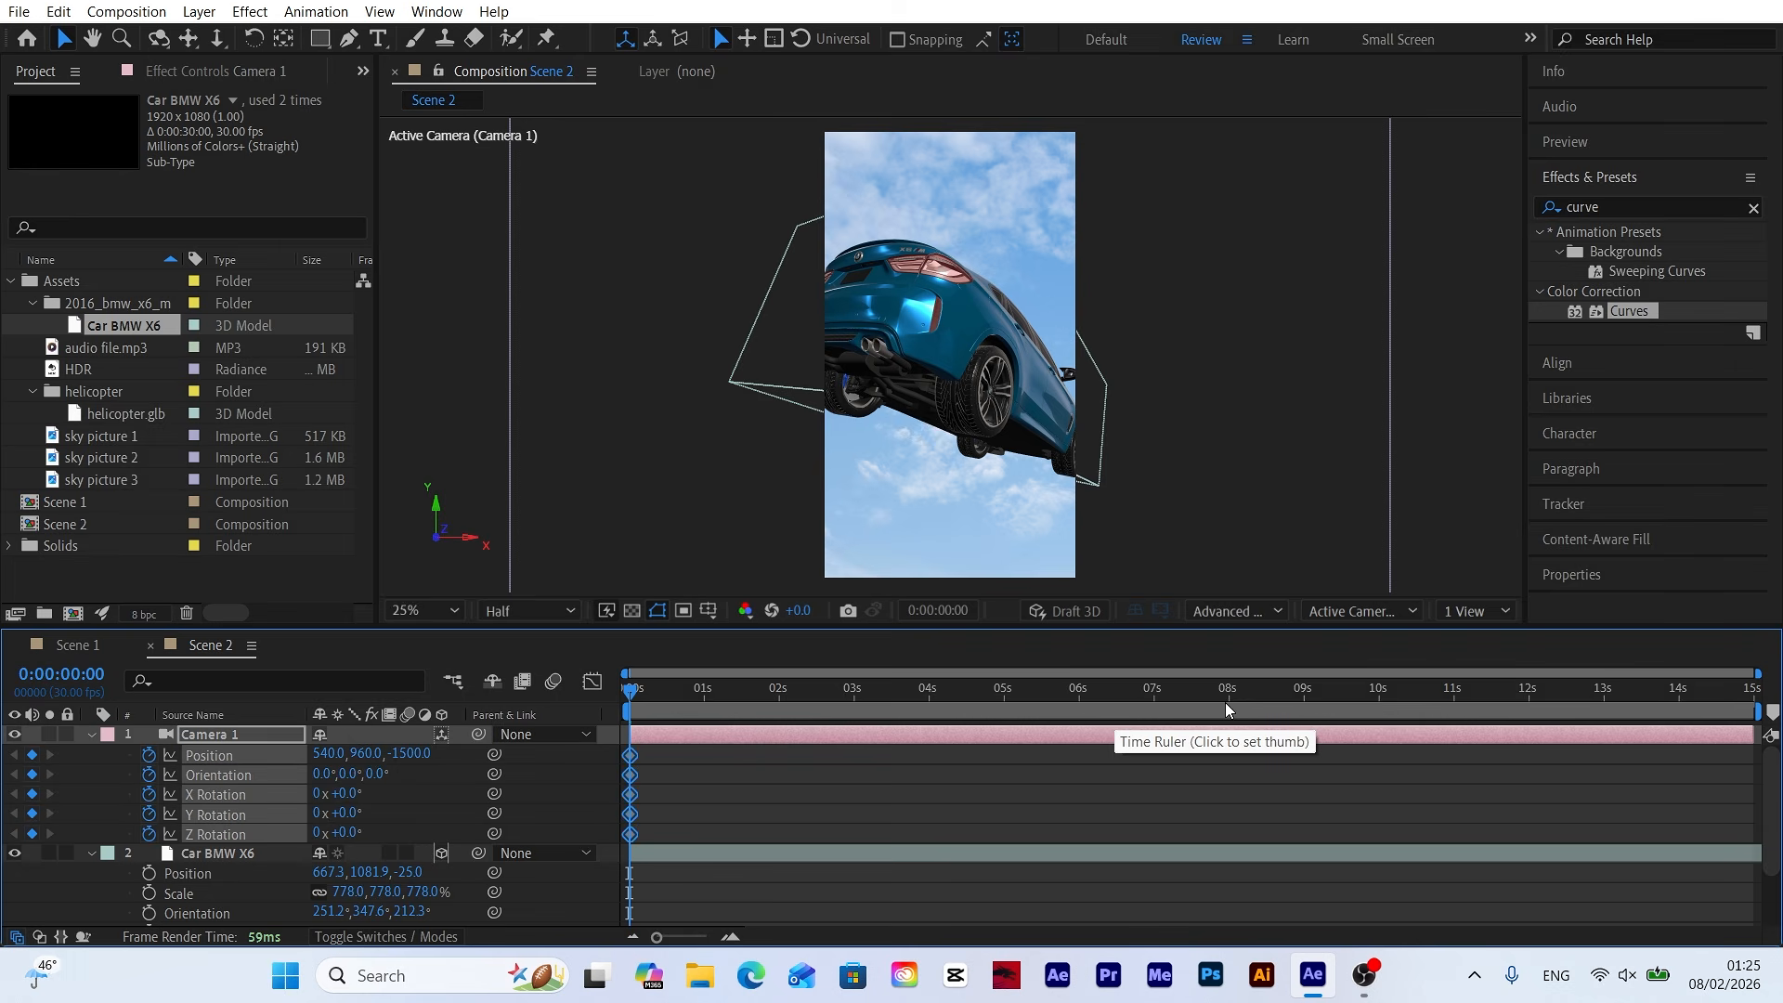
At 0:00:10:00, dolly and orbit Camera 1 around the car to position 381.6, 748.1, -1355.9.
click(1380, 702)
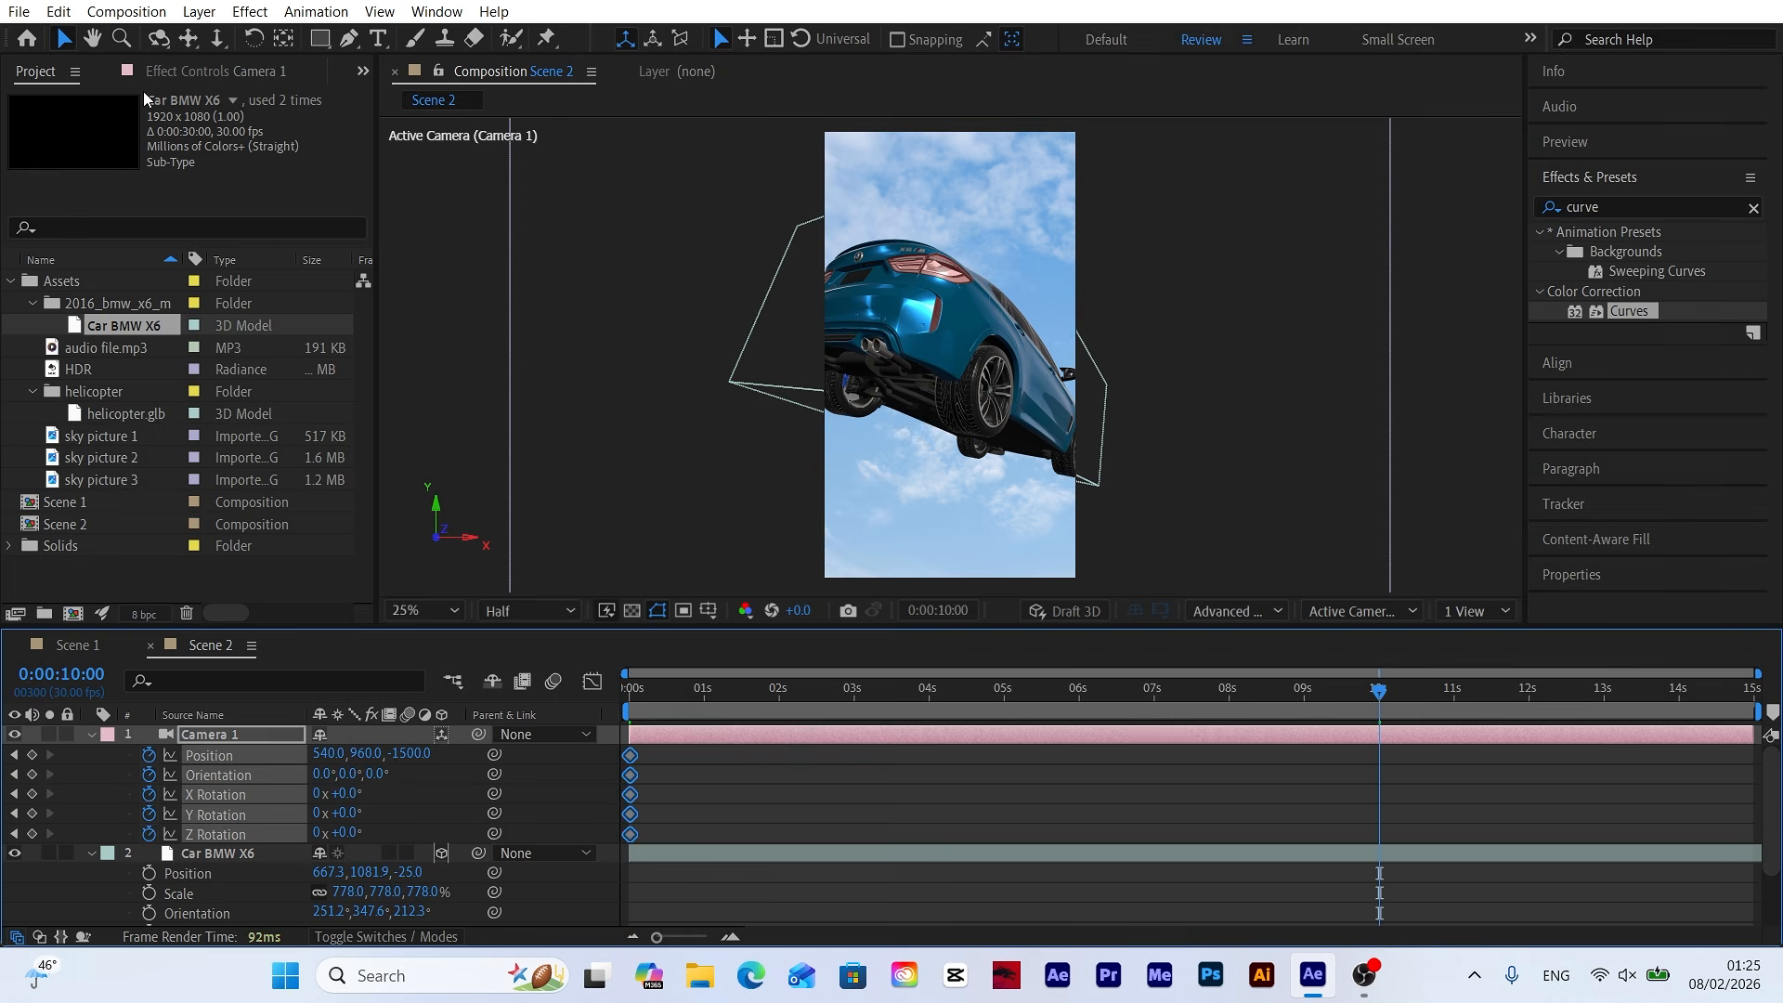
click(215, 41)
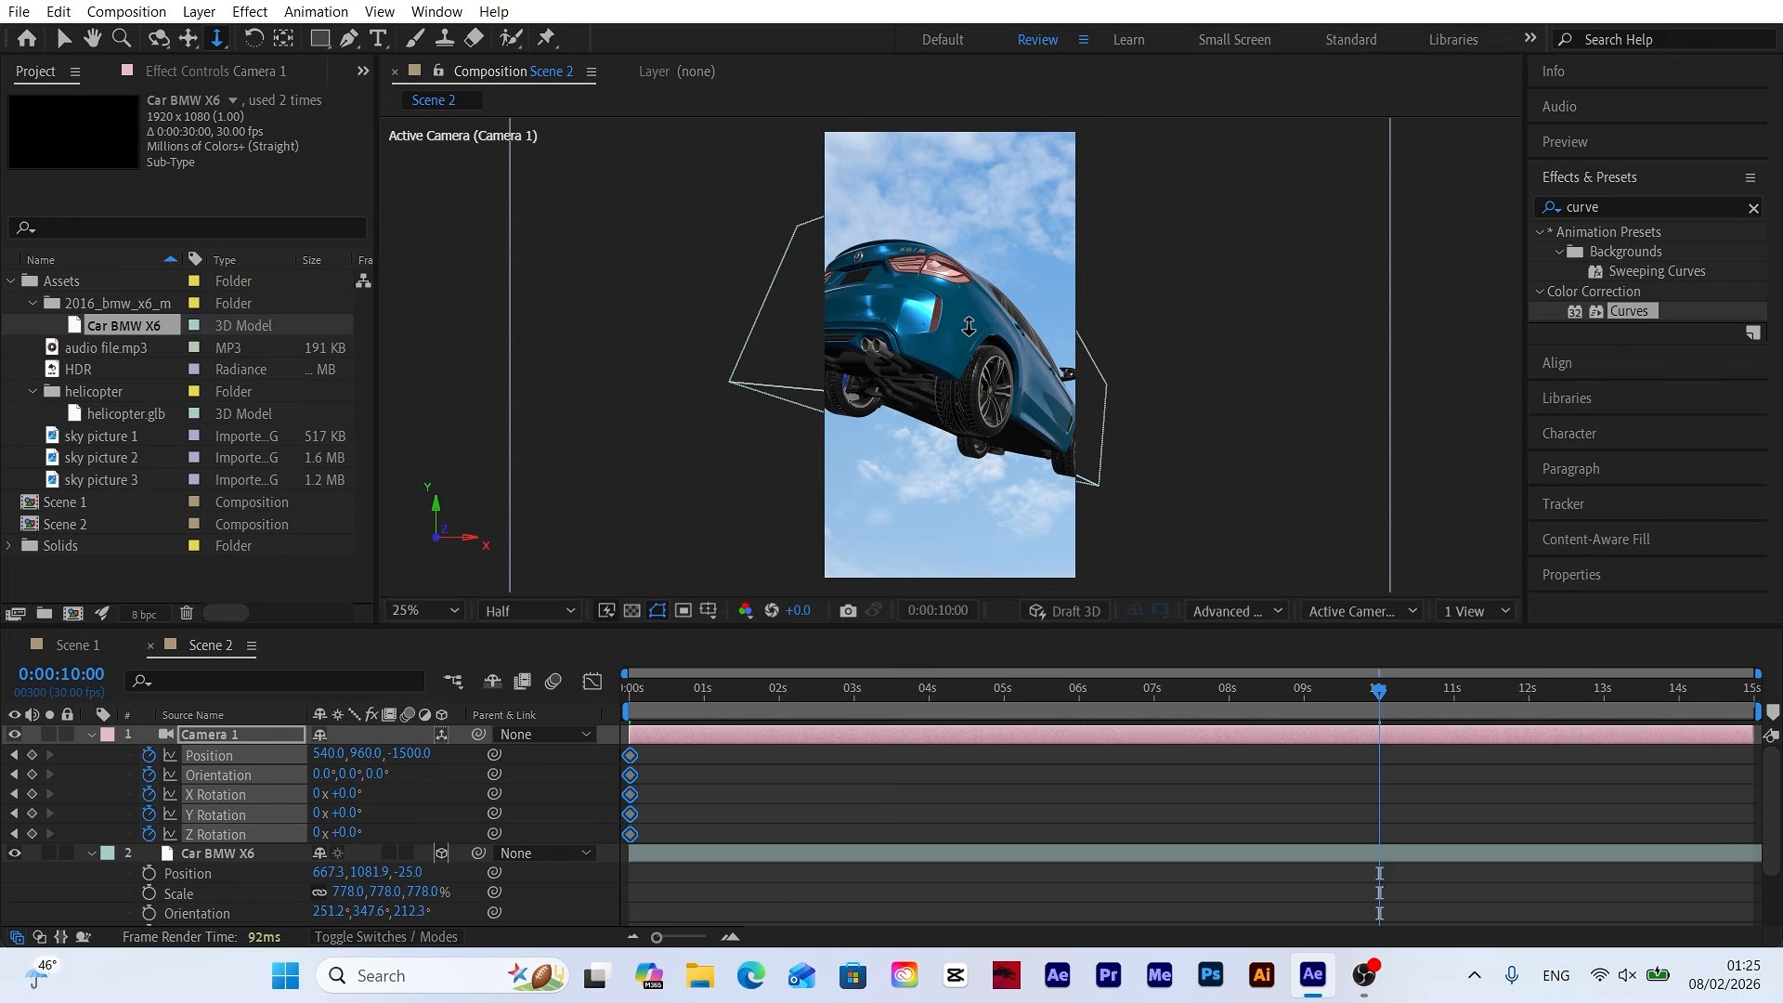
drag(969, 327, 887, 322)
click(160, 54)
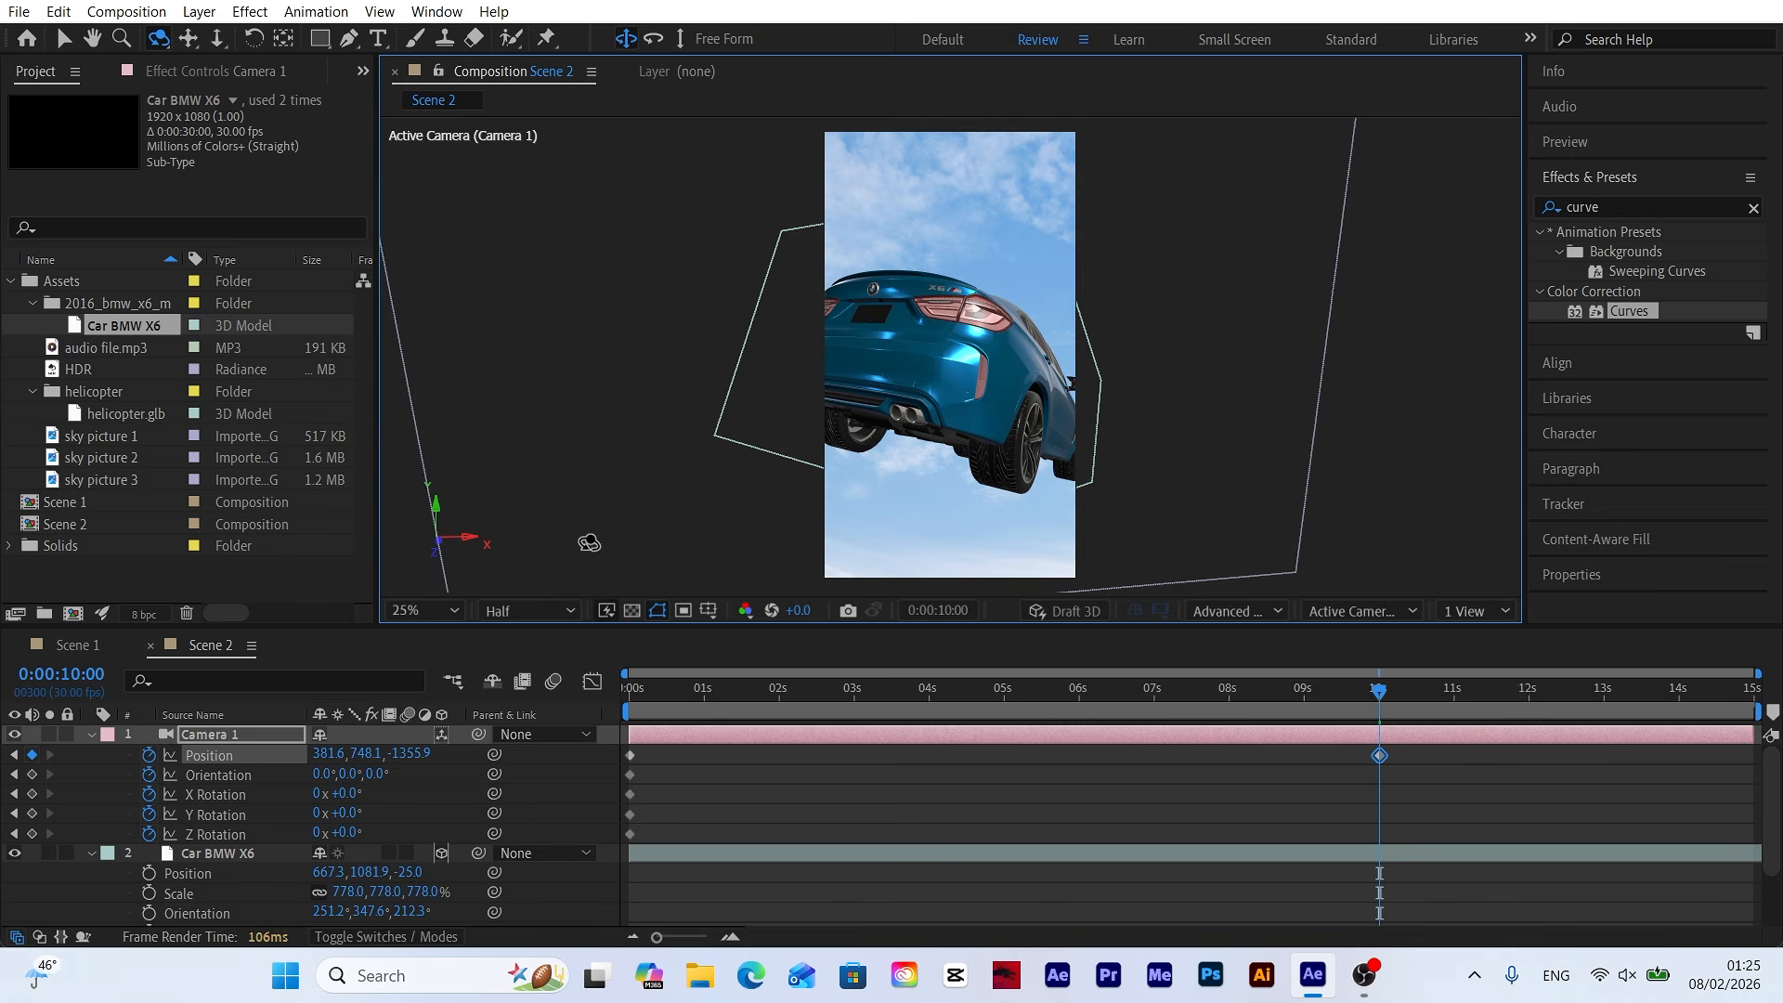
Set starting keyframes at 0:00:00:00 for the BMW X6's position, scale, orientation and X rotation.
key(Home)
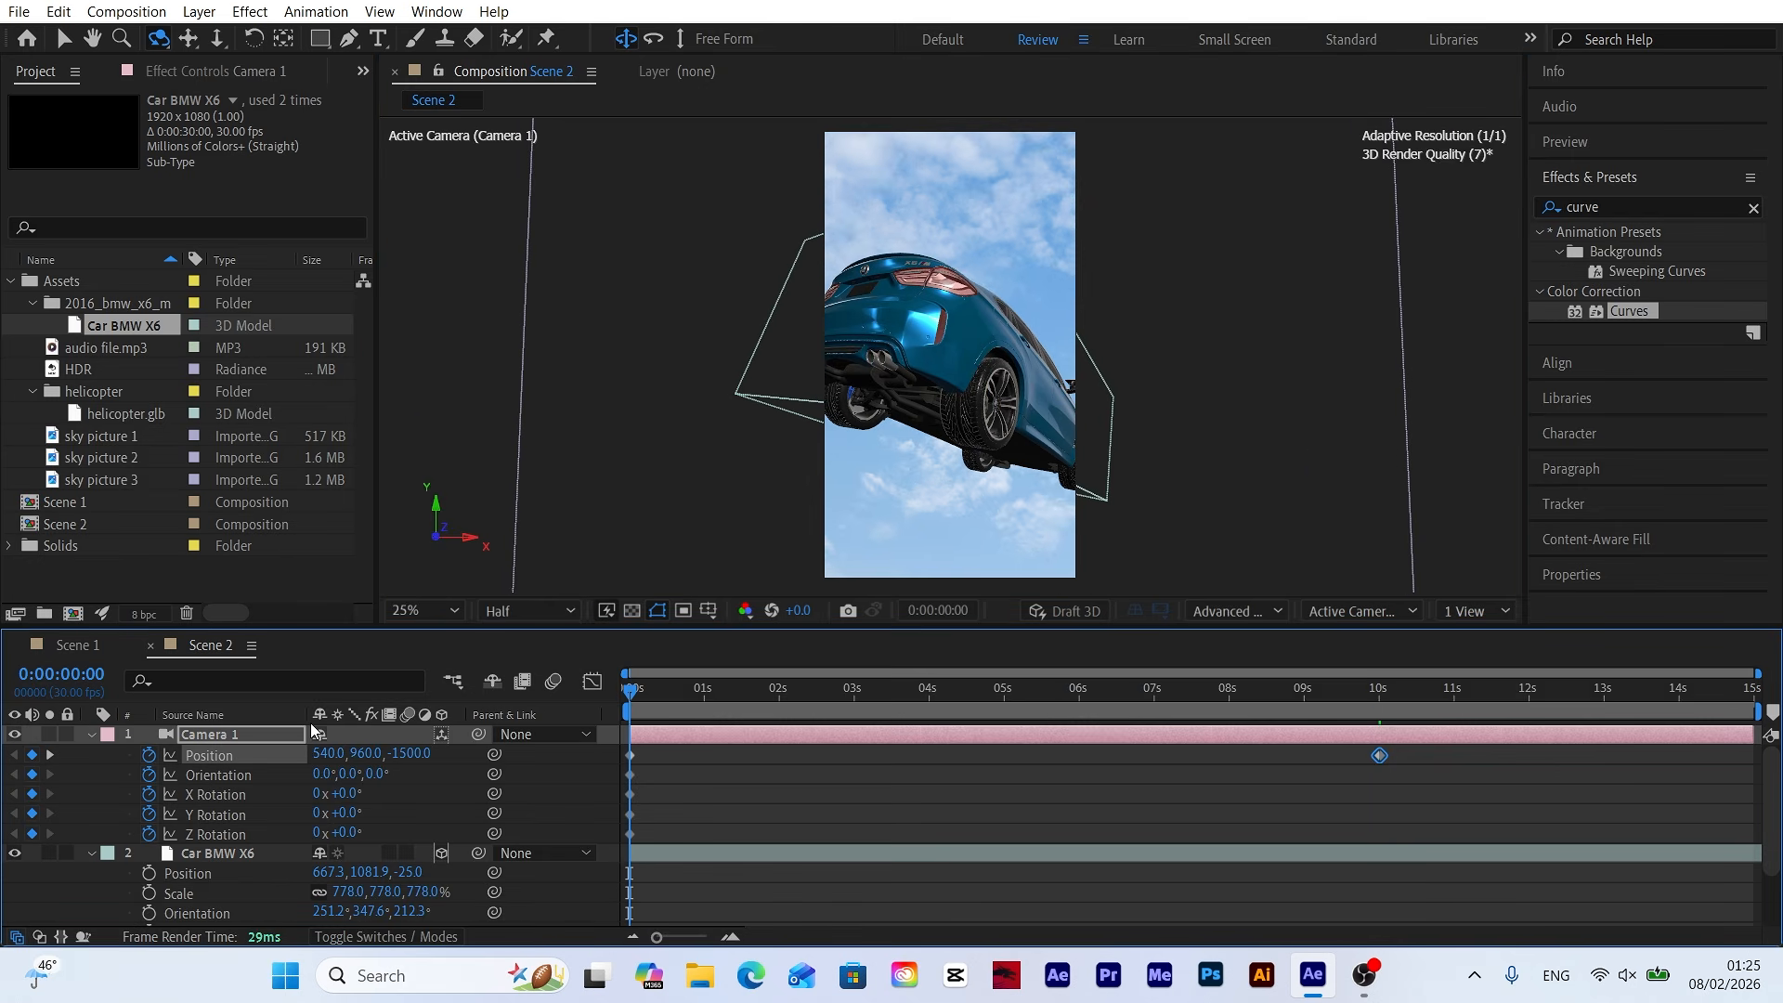
scroll(276, 830, down, 2)
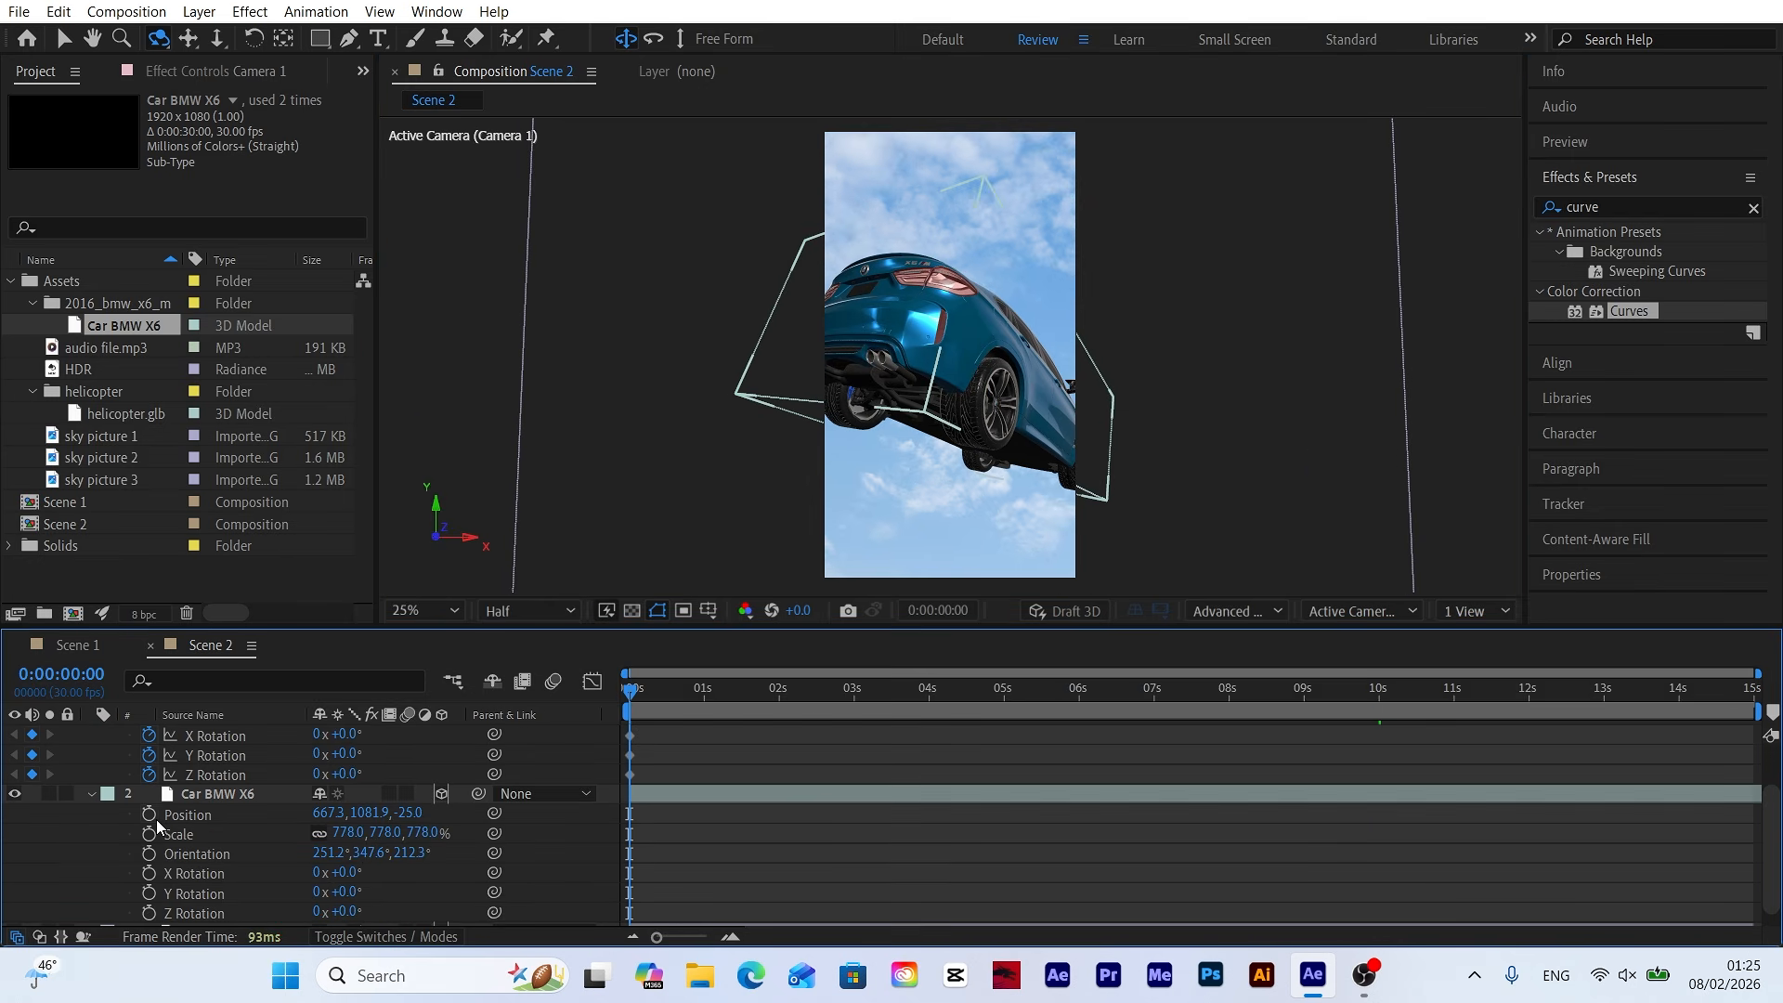
click(148, 815)
scroll(150, 817, down, 1)
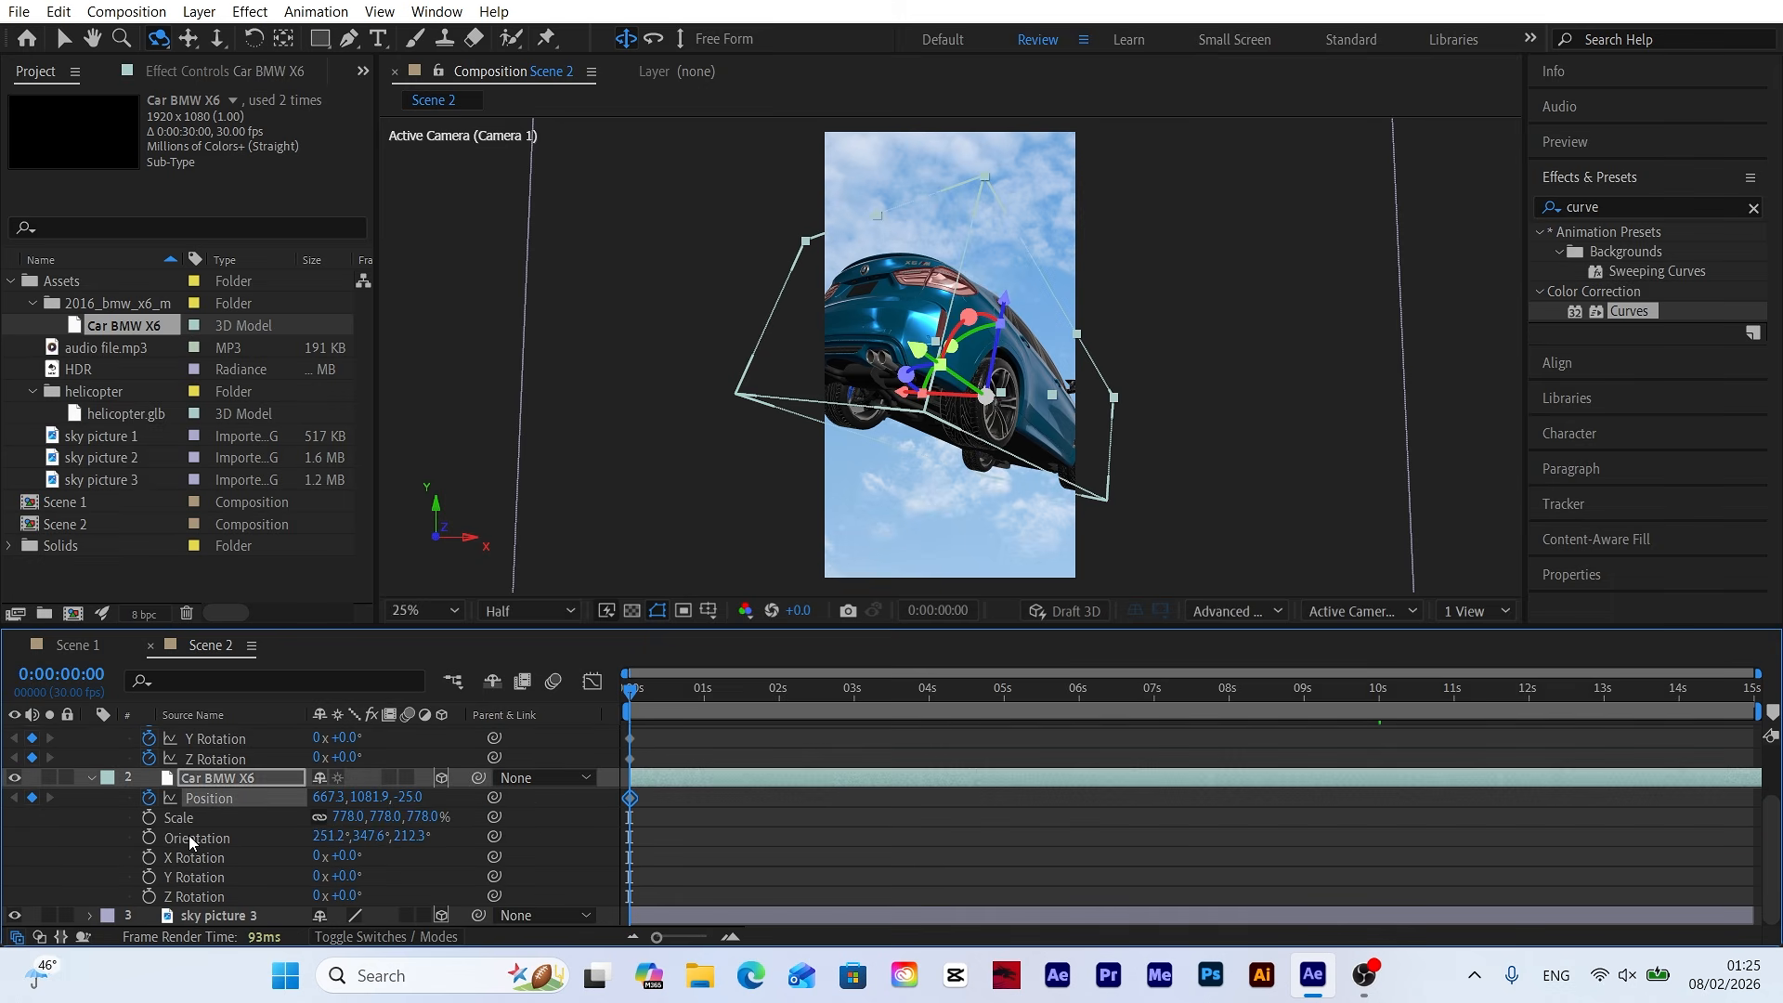
click(148, 817)
click(149, 838)
click(149, 857)
scroll(74, 817, up, 2)
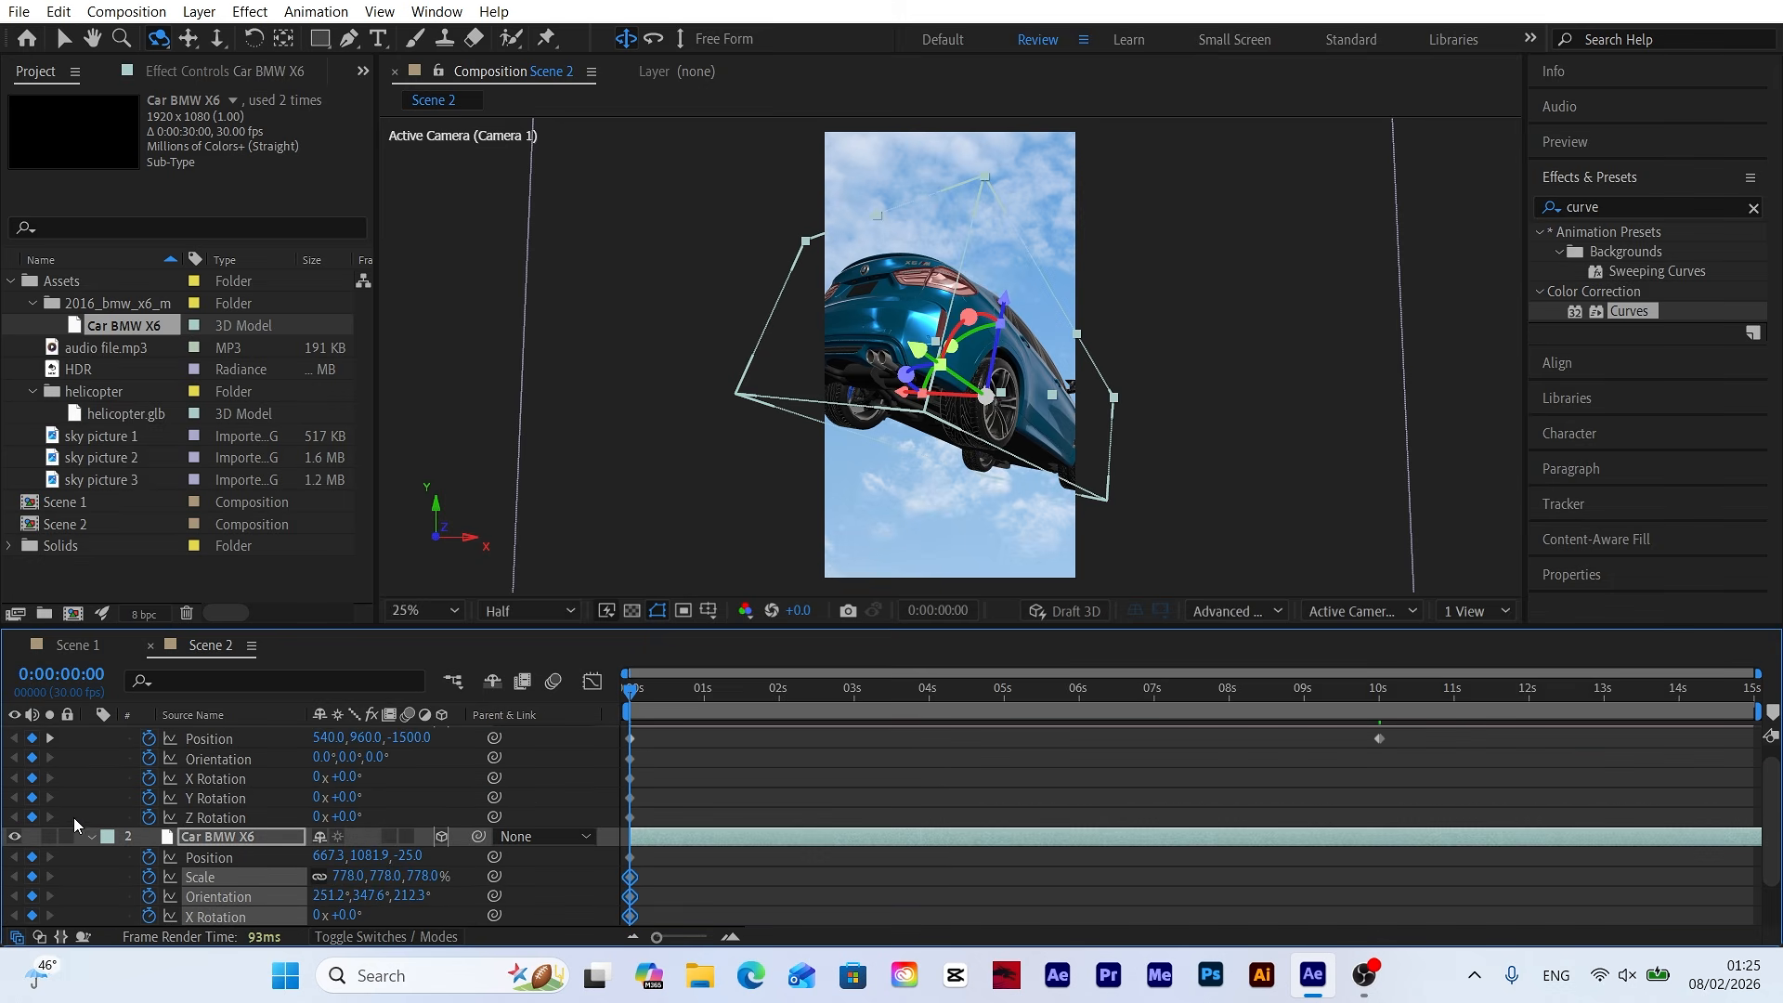
At 0:00:10:00, move and rotate the BMW X6 to position 713.7, 1115.8, 42.8 and orientation 246.8°, 354.6°, 209.7°.
click(50, 738)
key(v)
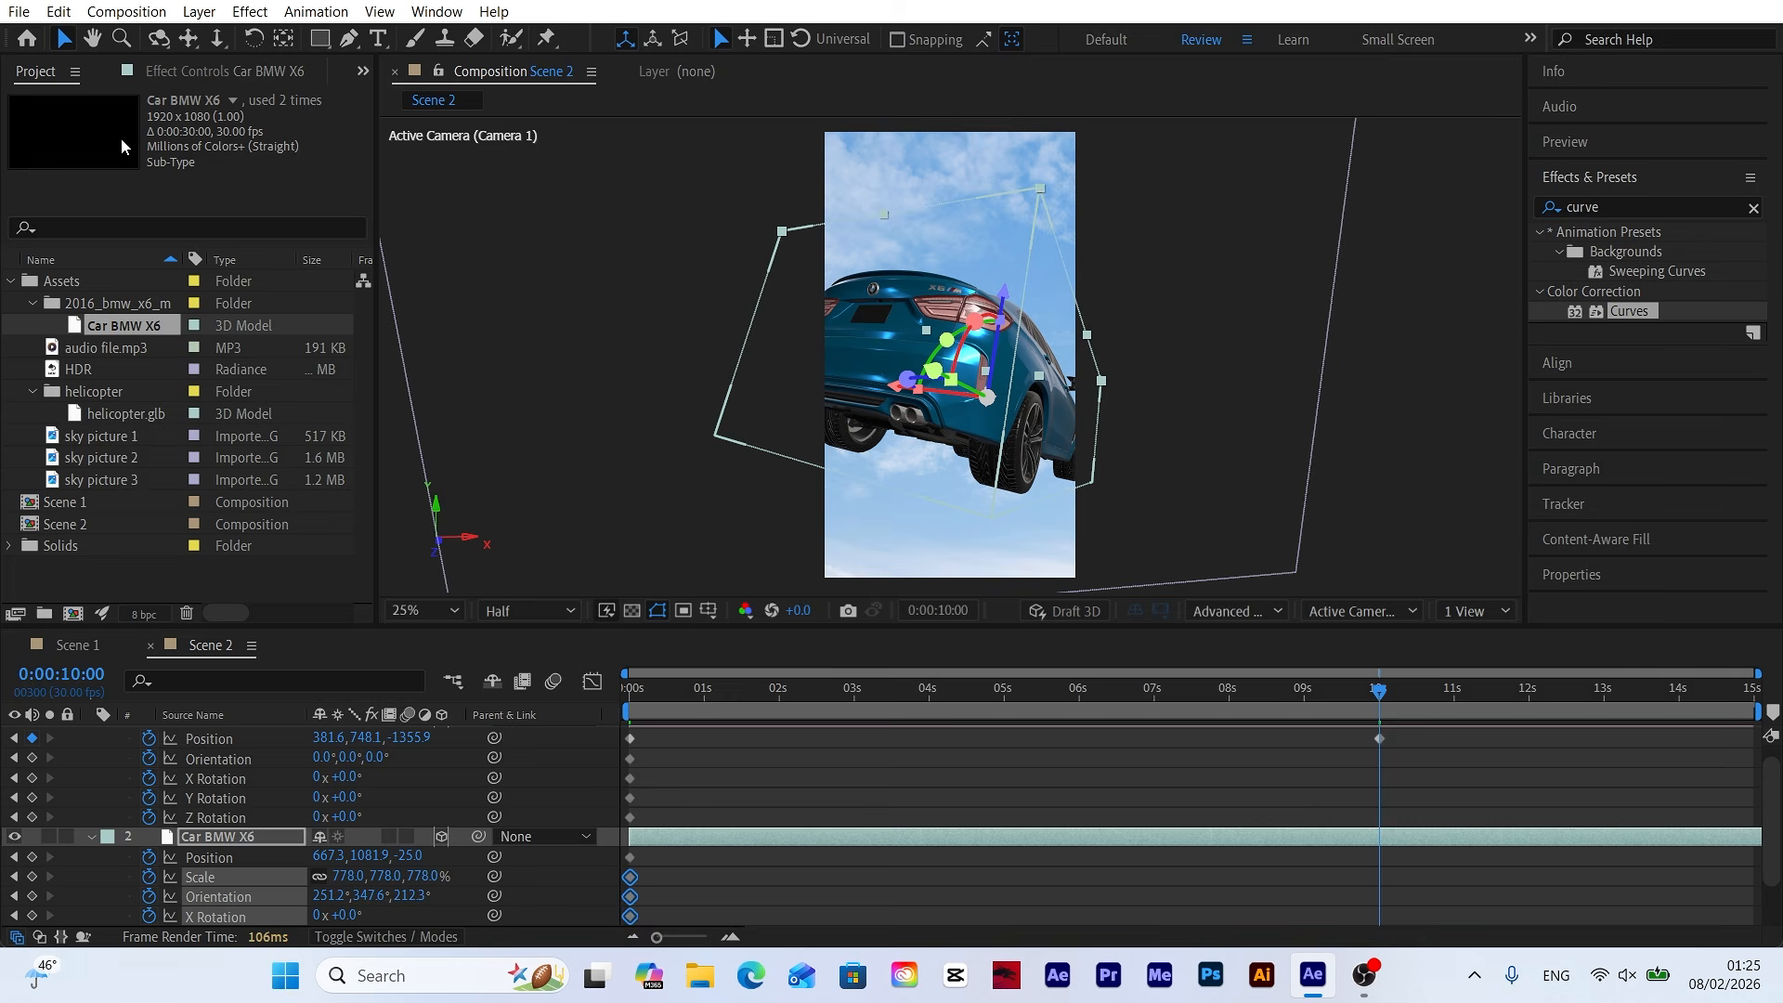
mouse_move(935, 376)
mouse_down()
mouse_move(952, 348)
mouse_move(925, 387)
mouse_up()
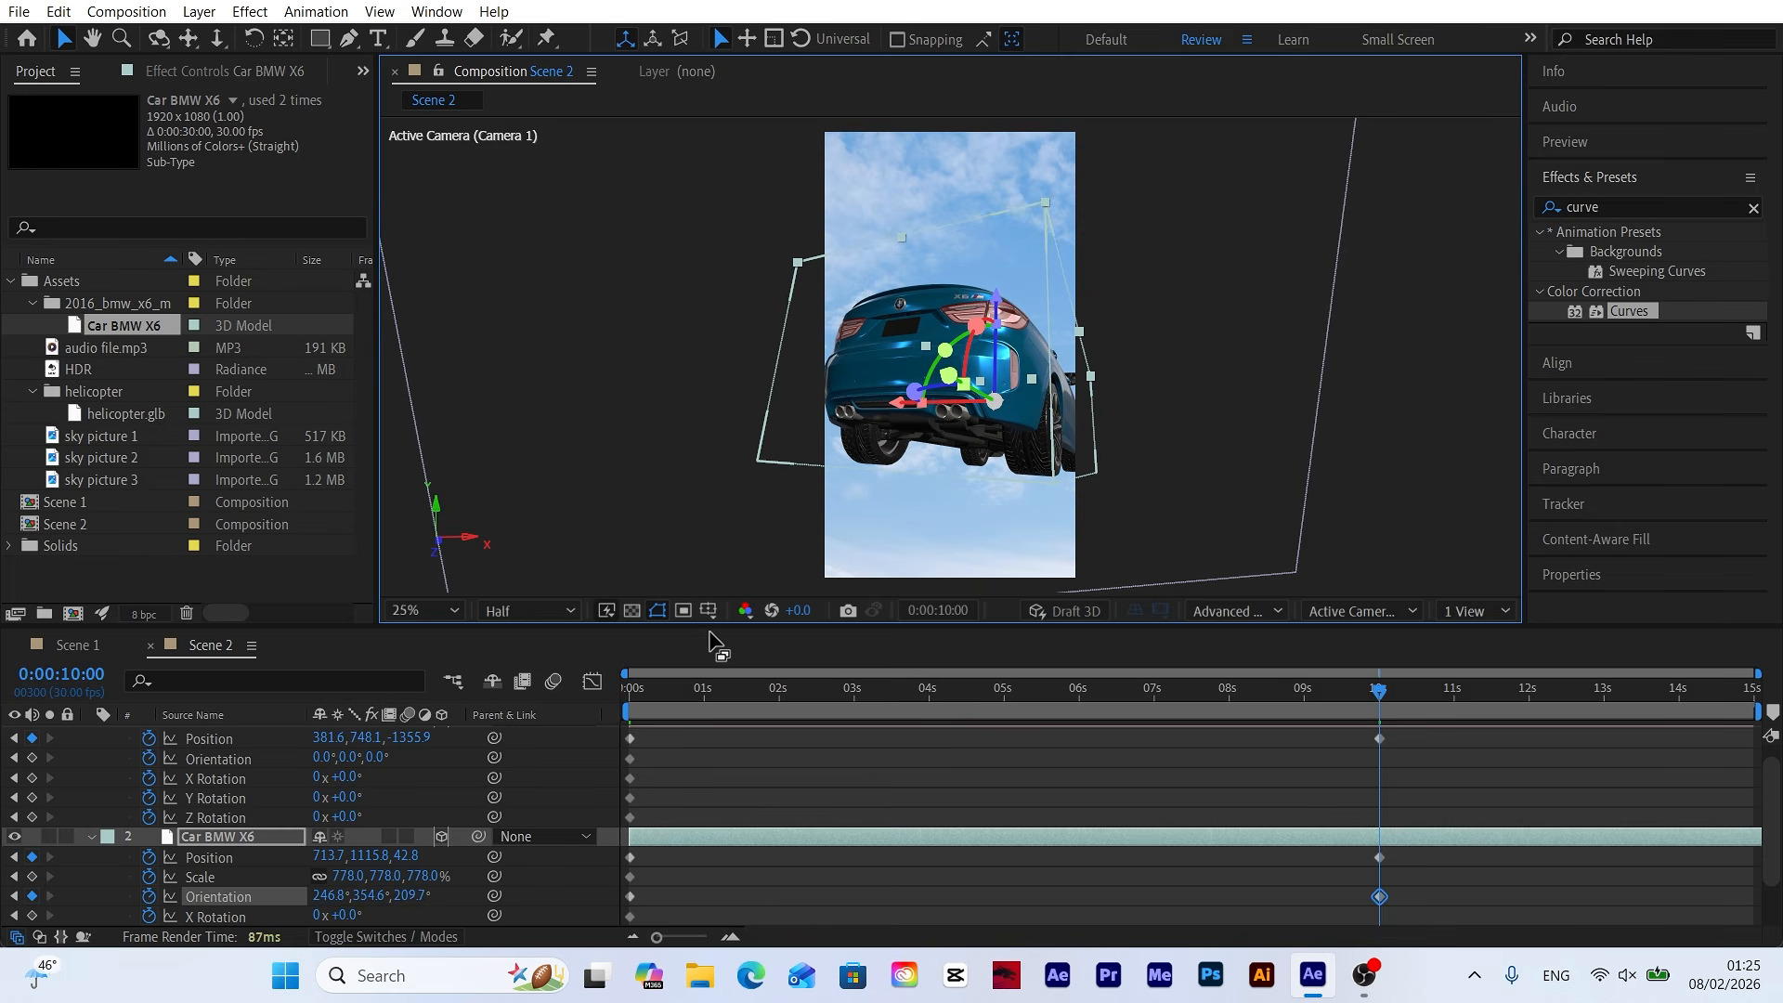
drag(644, 692, 630, 703)
click(542, 758)
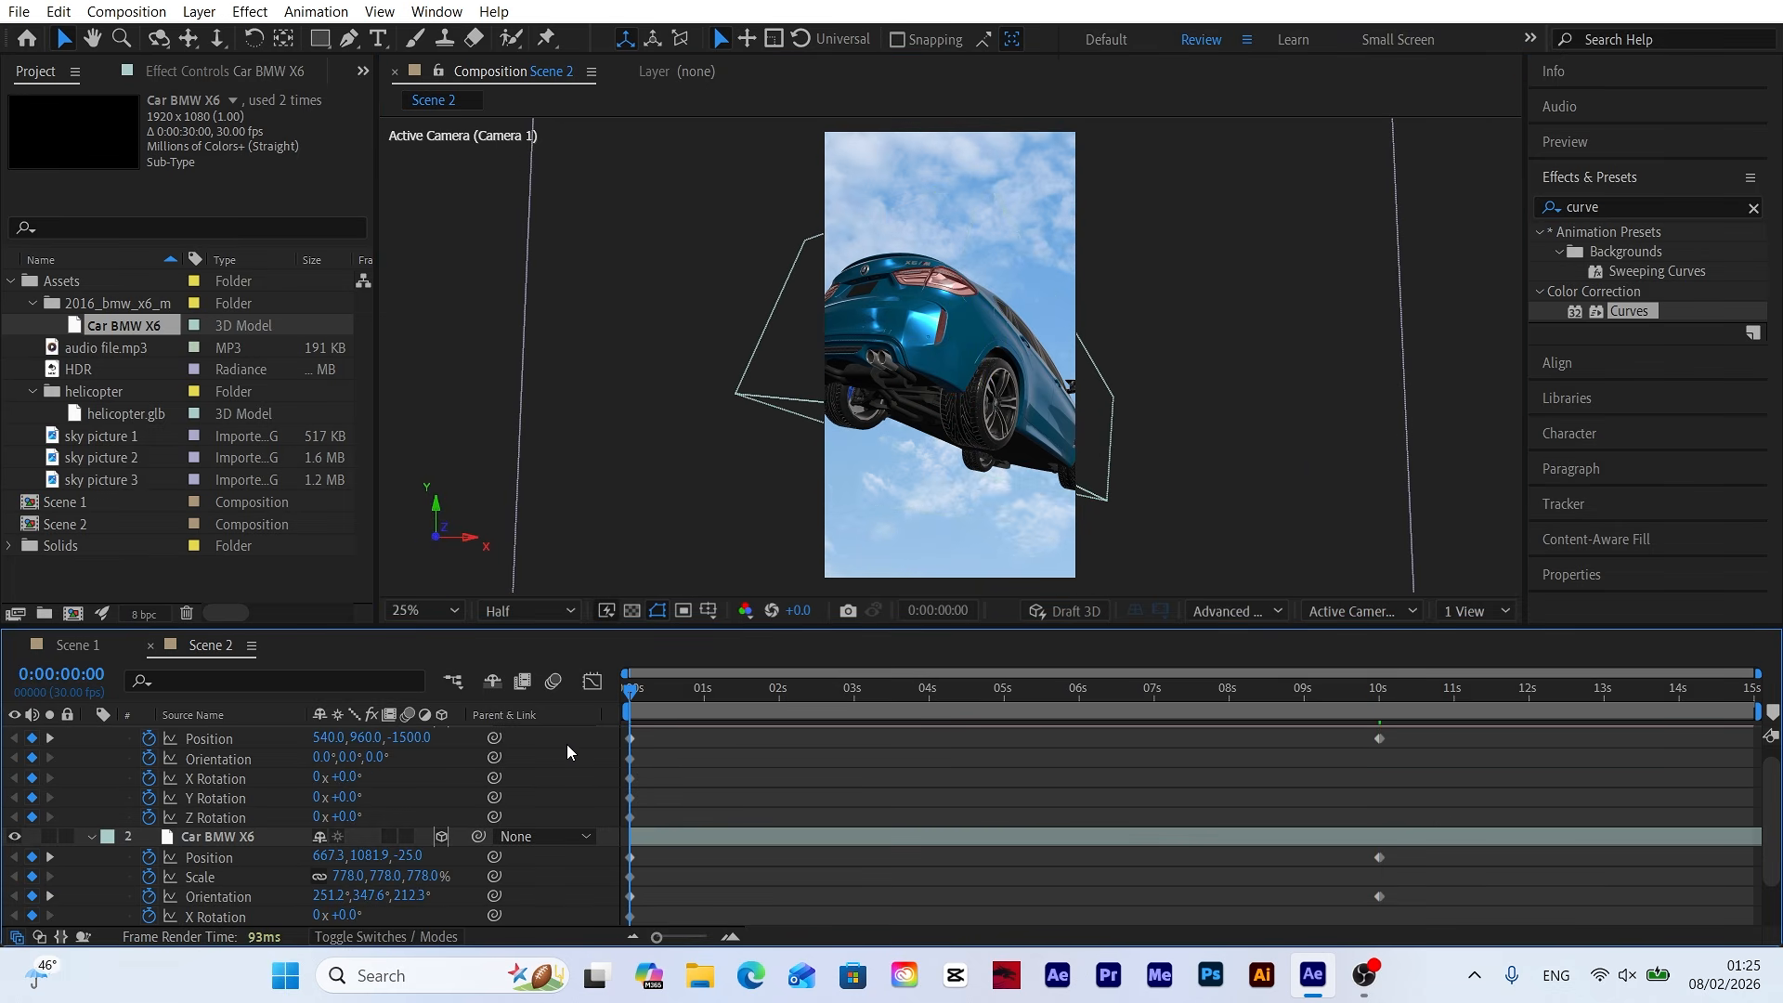
scroll(61, 777, up, 1)
click(88, 735)
click(90, 755)
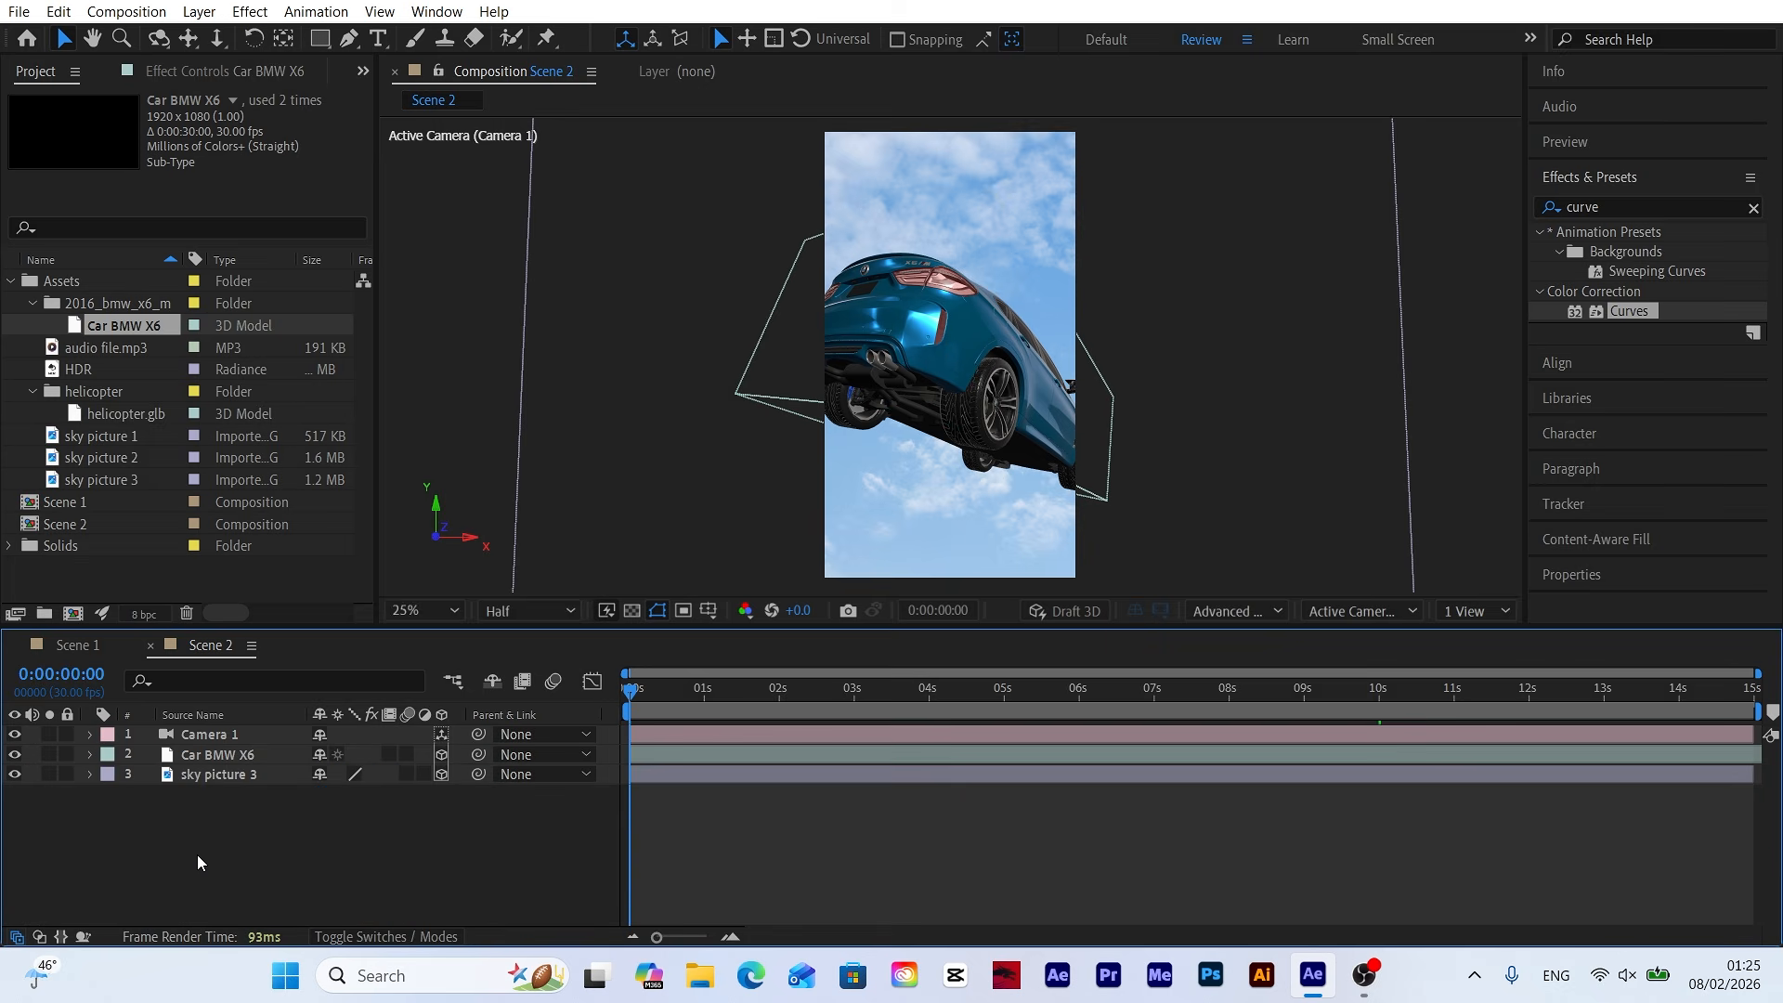
Add an environment light to Scene 2.
right_click(310, 817)
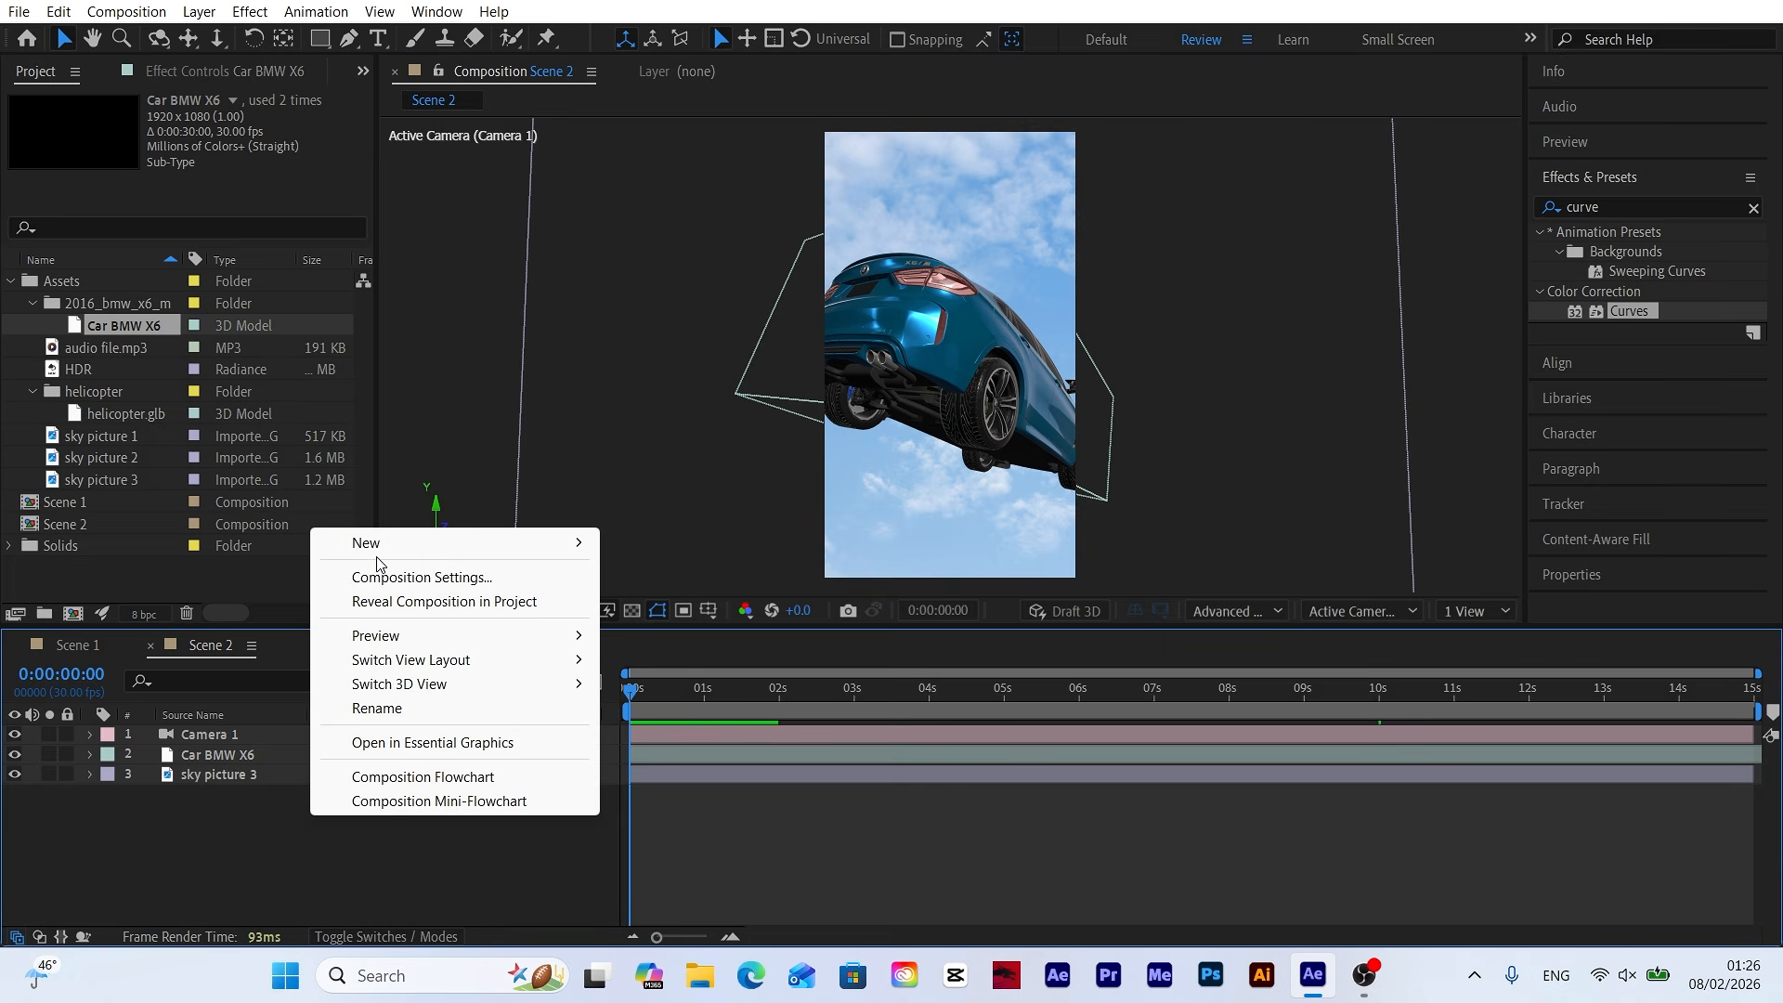
mouse_move(372, 544)
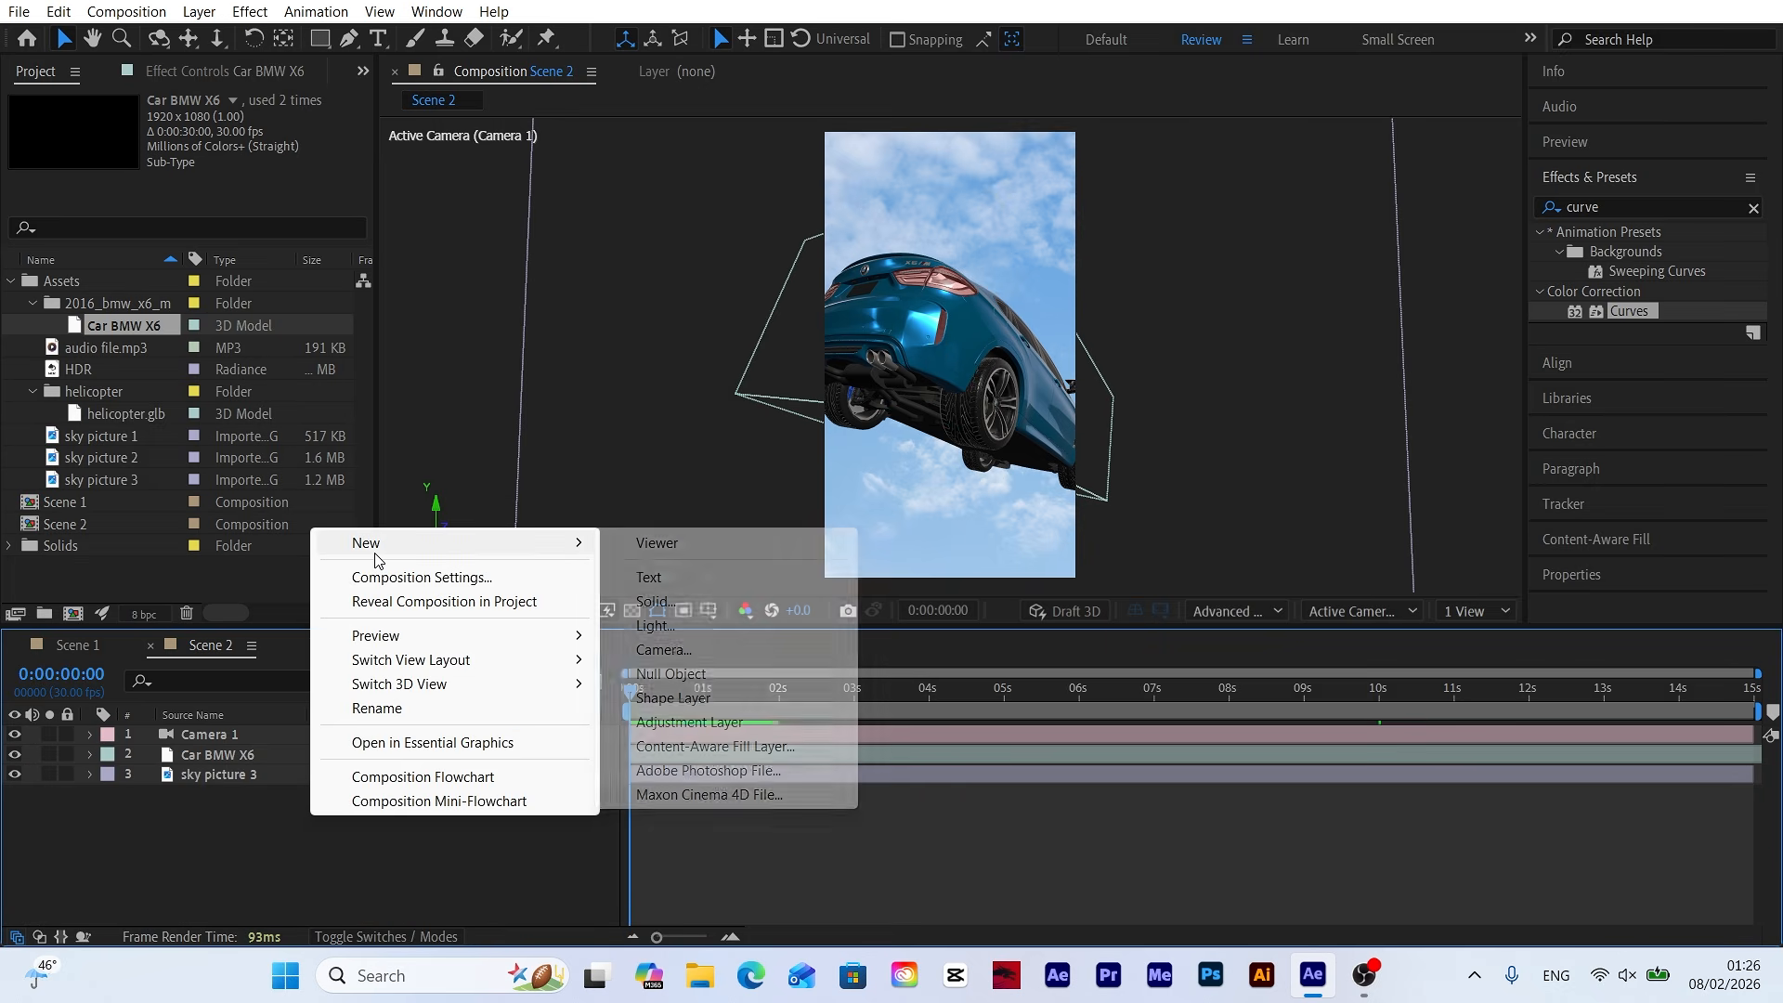
click(655, 625)
click(1323, 752)
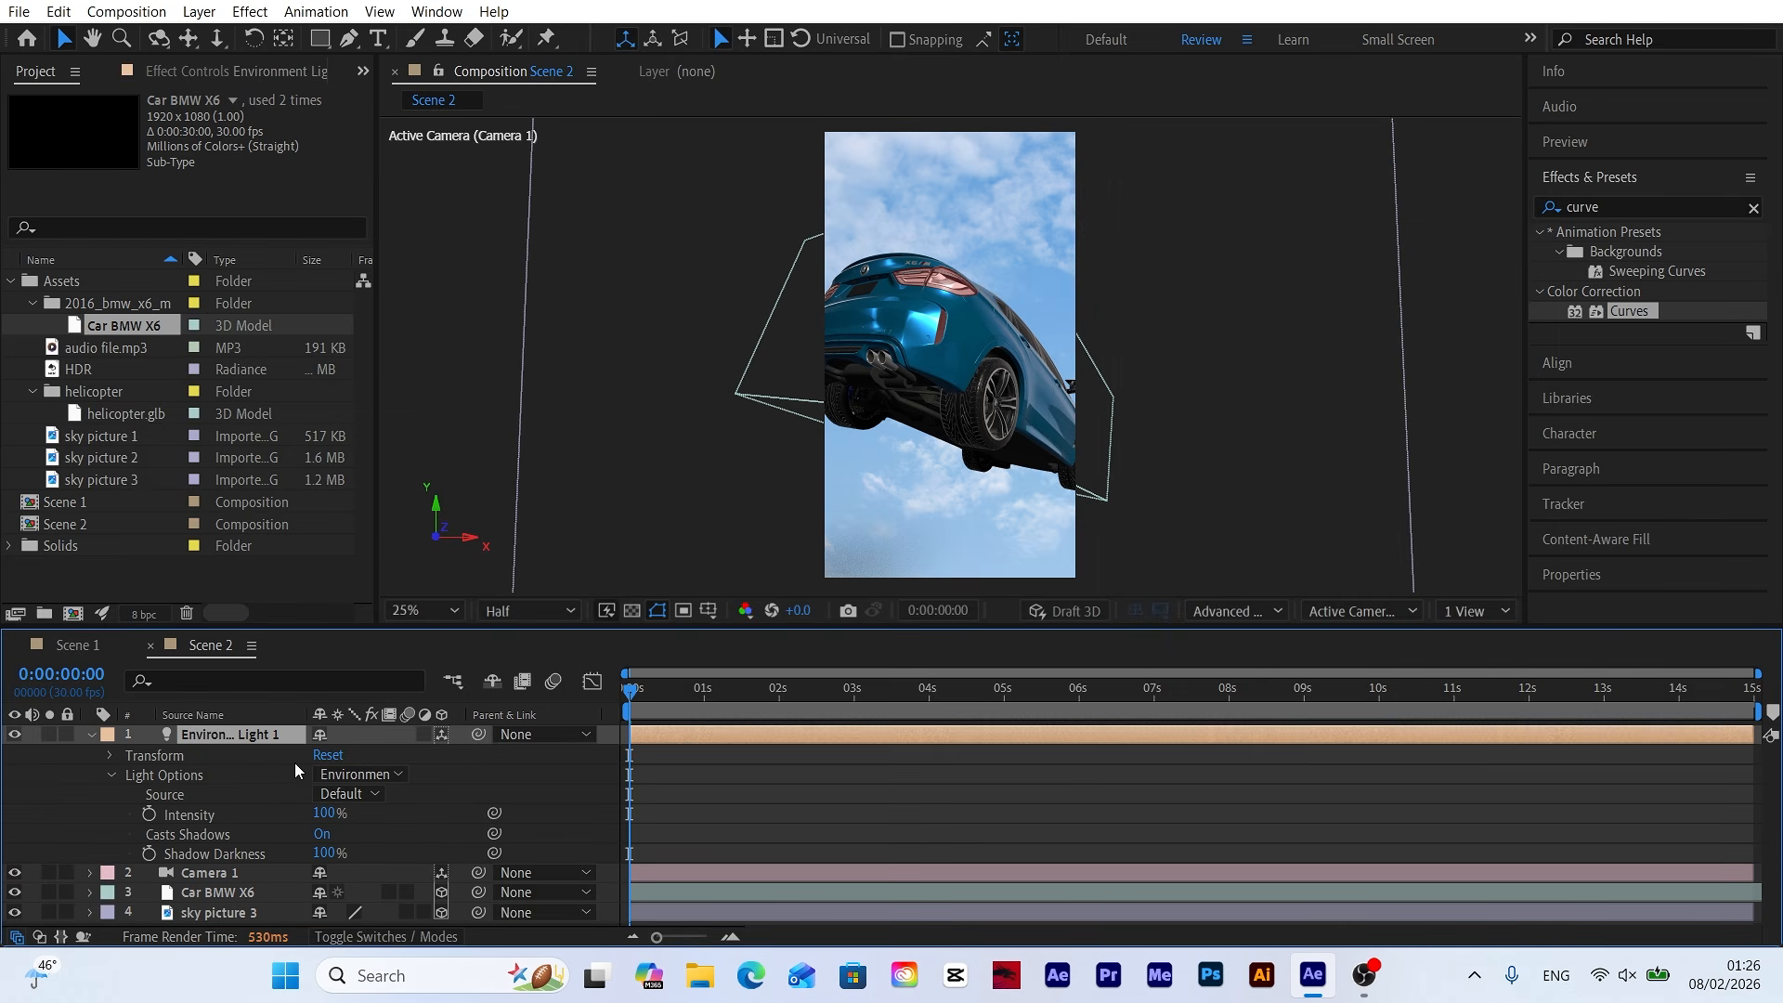
Add the HDR image to Scene 2 and use it as the environment light's source.
drag(81, 371, 246, 737)
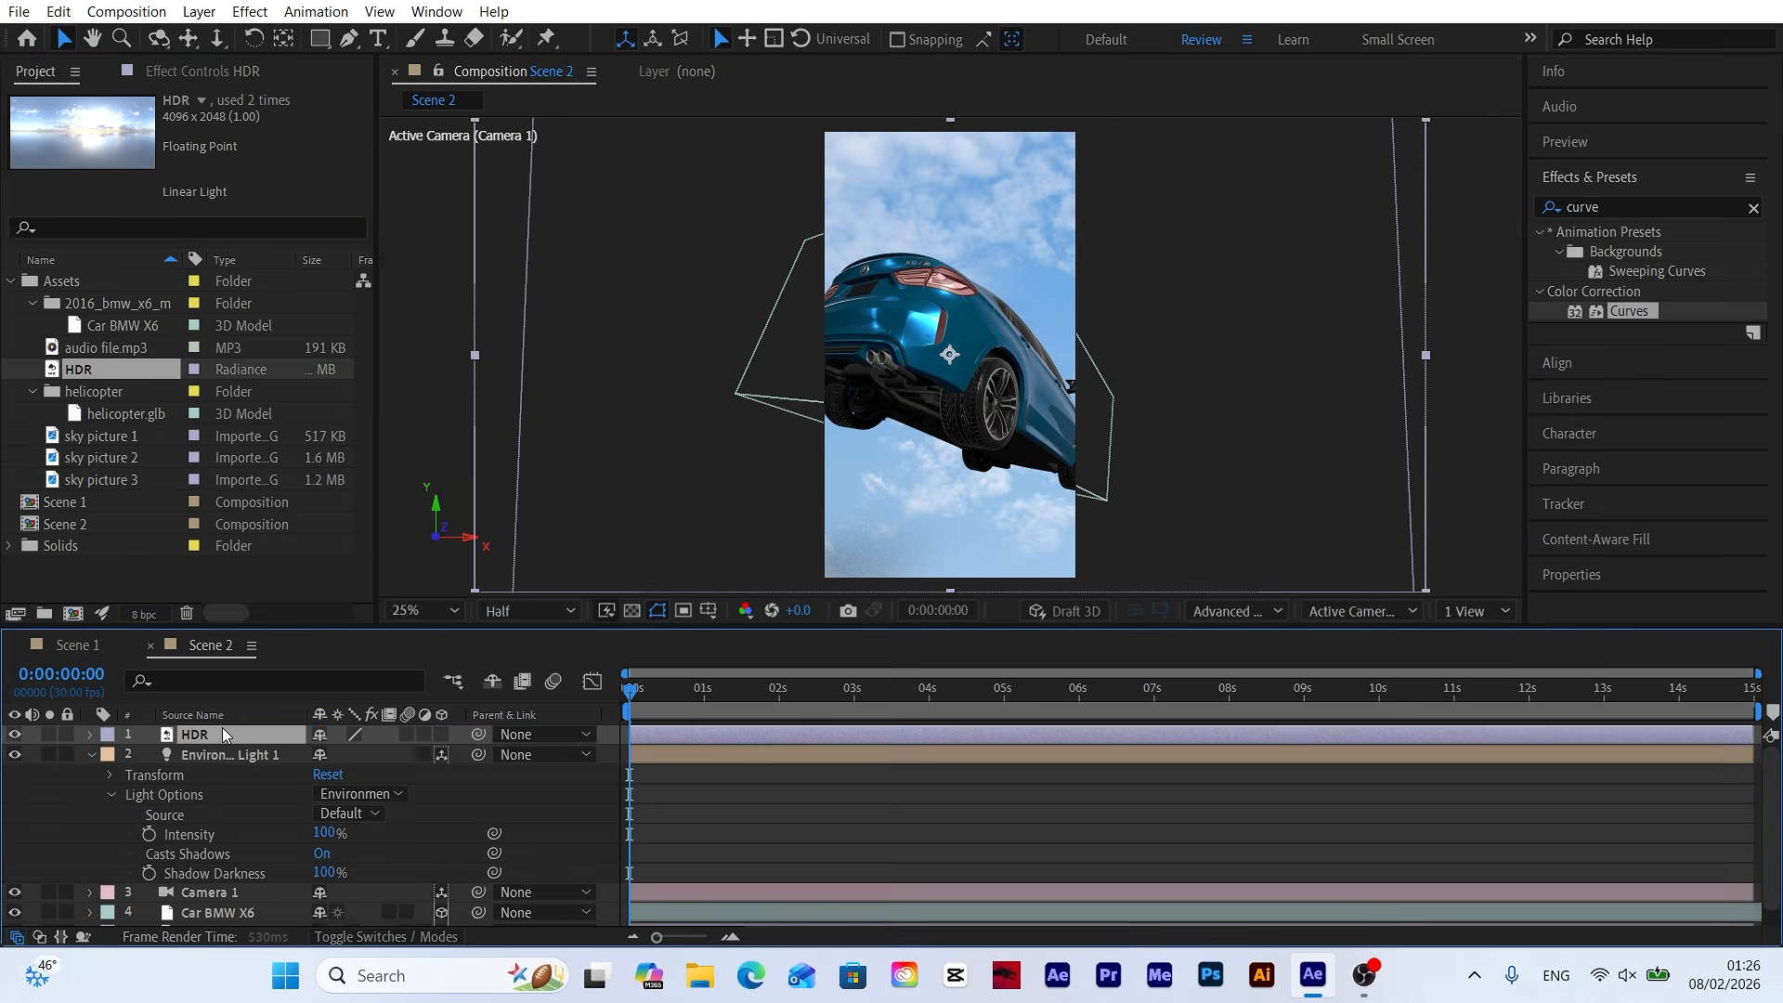
click(345, 815)
click(375, 869)
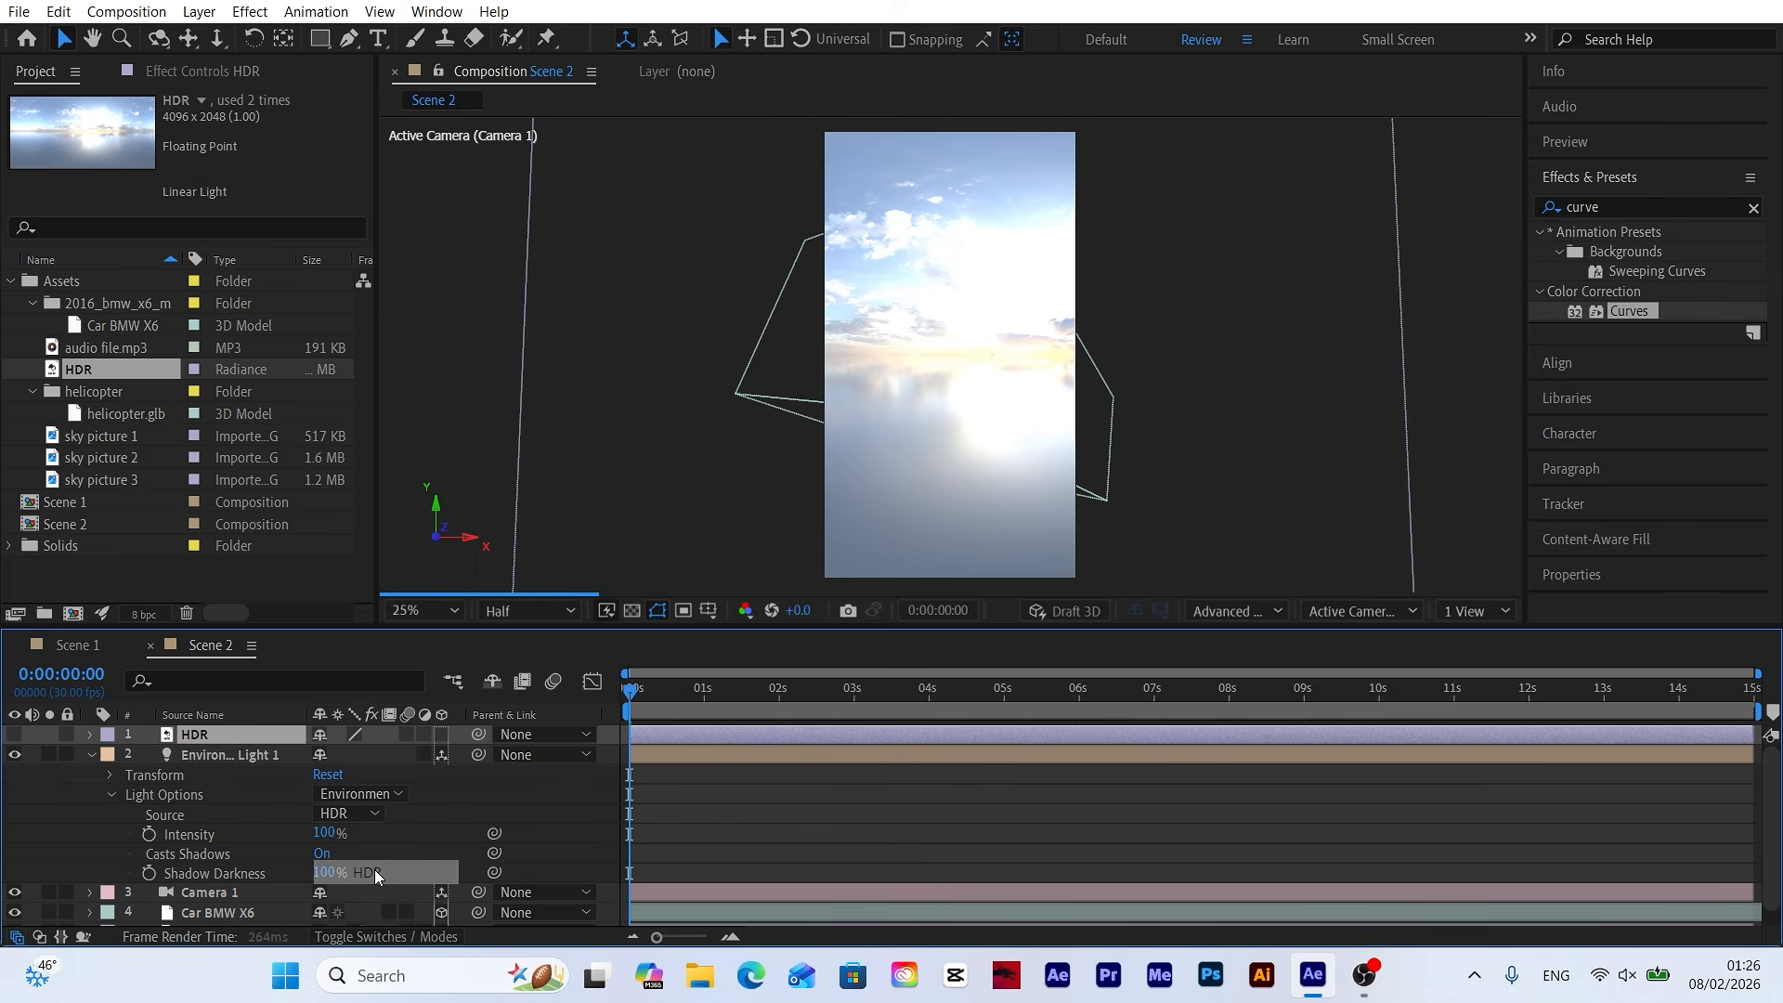
scroll(951, 316, up, 2)
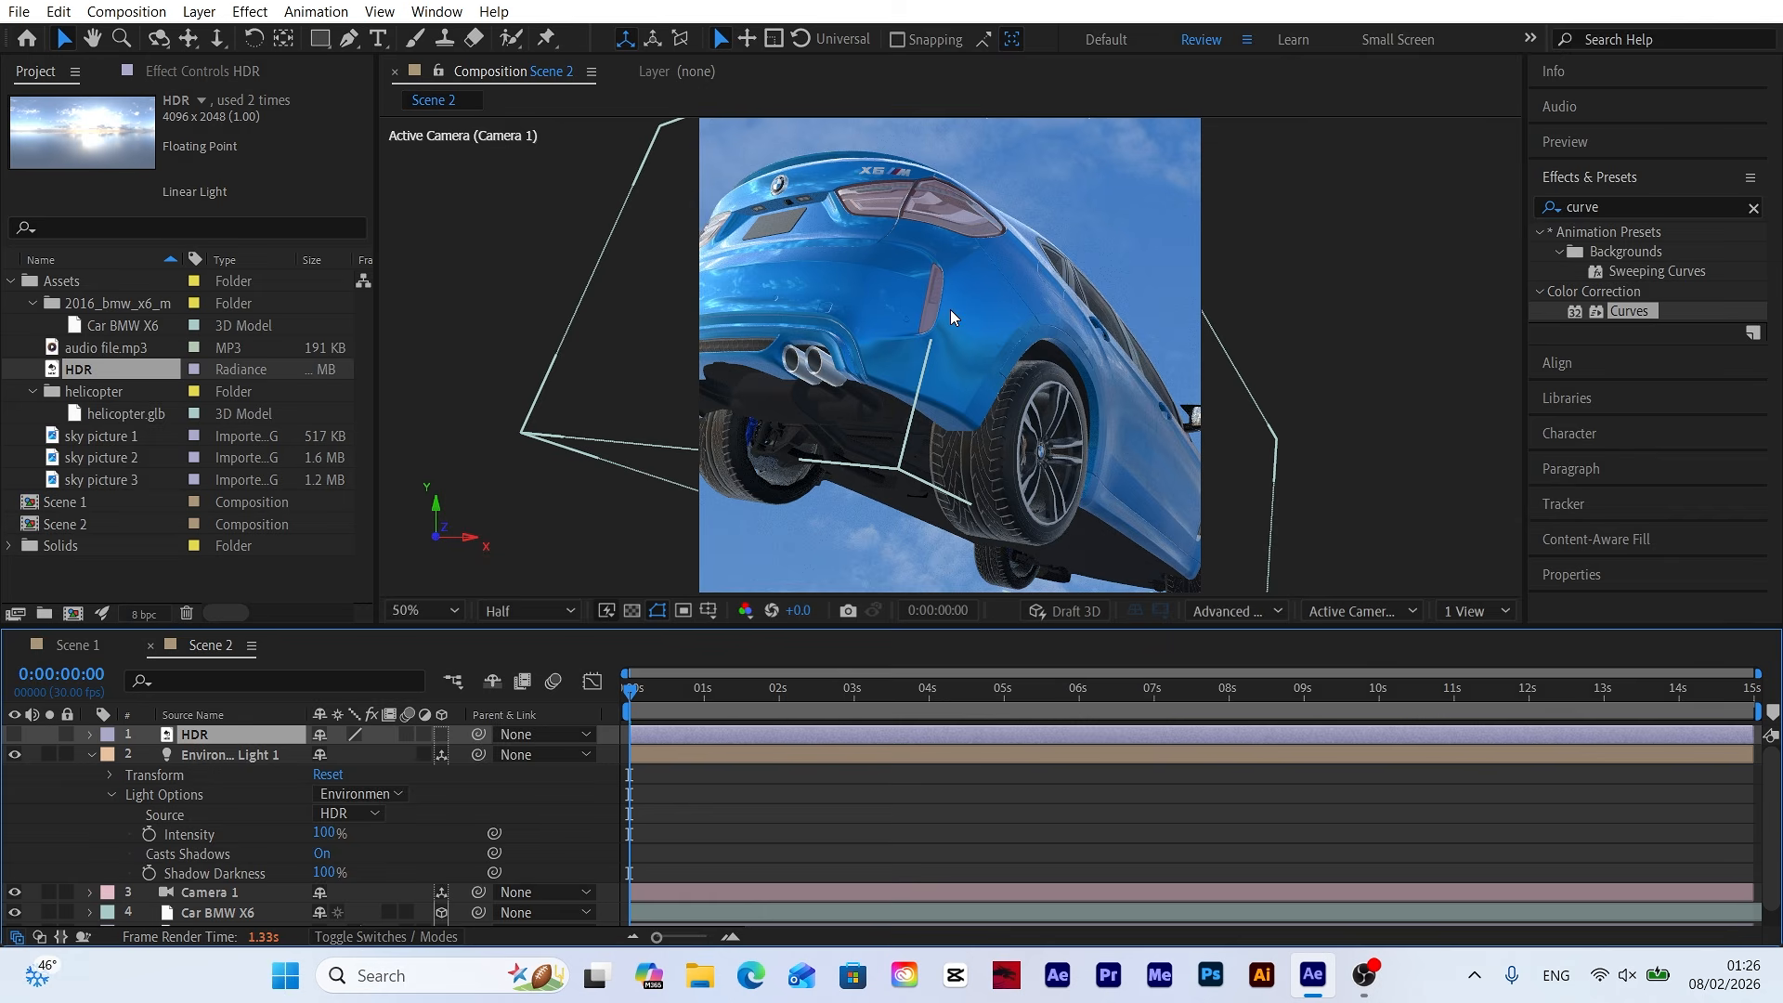
Rotate Scene 2's environment light to adjust the HDR reflections on the car.
click(111, 775)
mouse_move(337, 795)
mouse_down()
mouse_move(403, 812)
mouse_move(323, 793)
mouse_up()
click(89, 754)
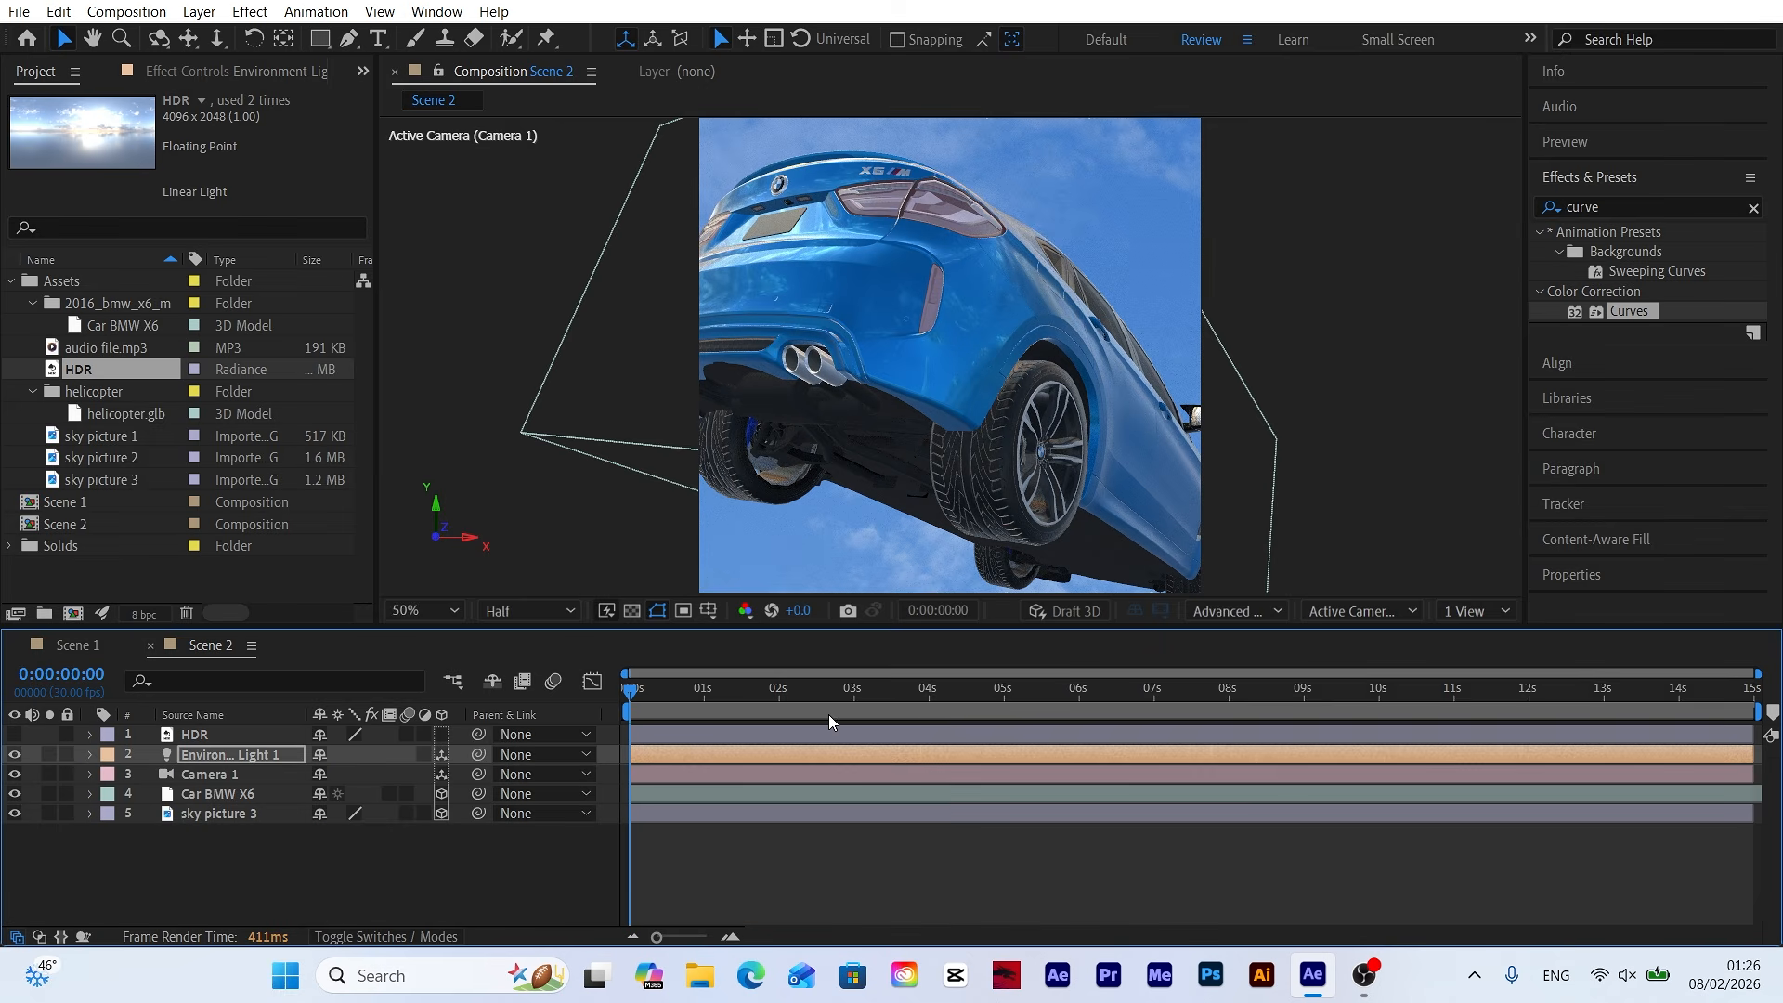
Fit the shadow casting box to the scene in the Advanced 3D render options, and fit the composition view.
click(1244, 613)
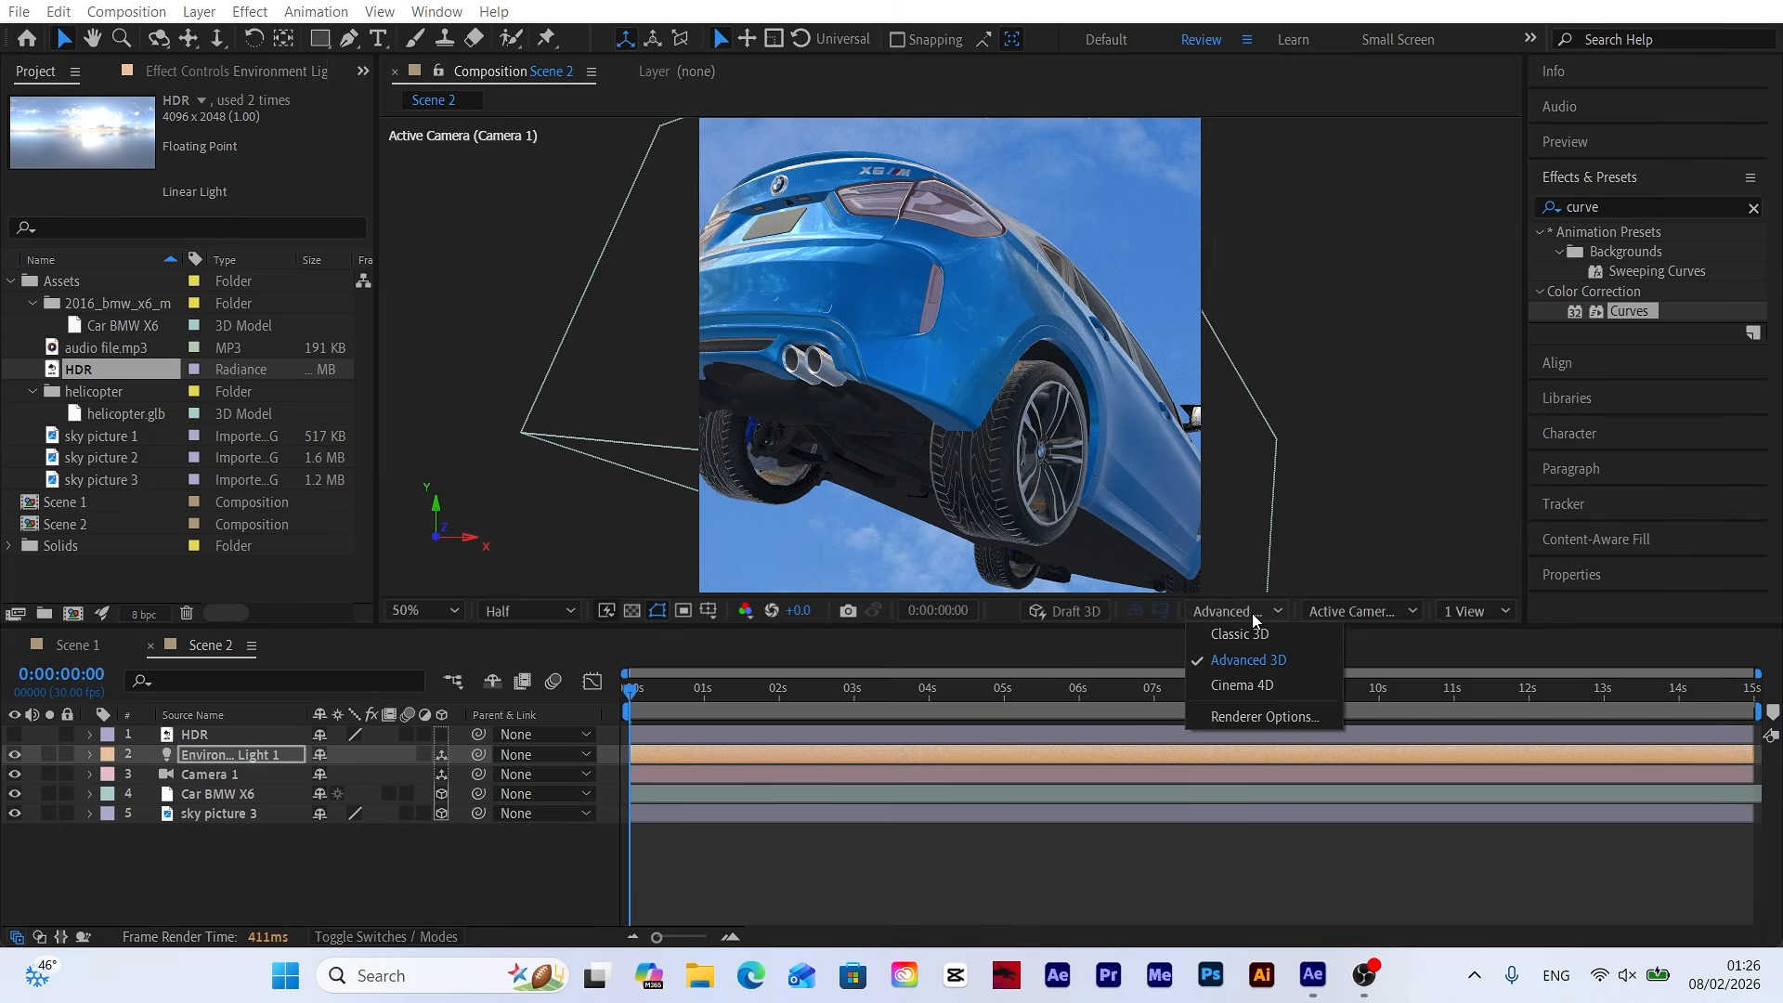
click(1264, 717)
click(1642, 369)
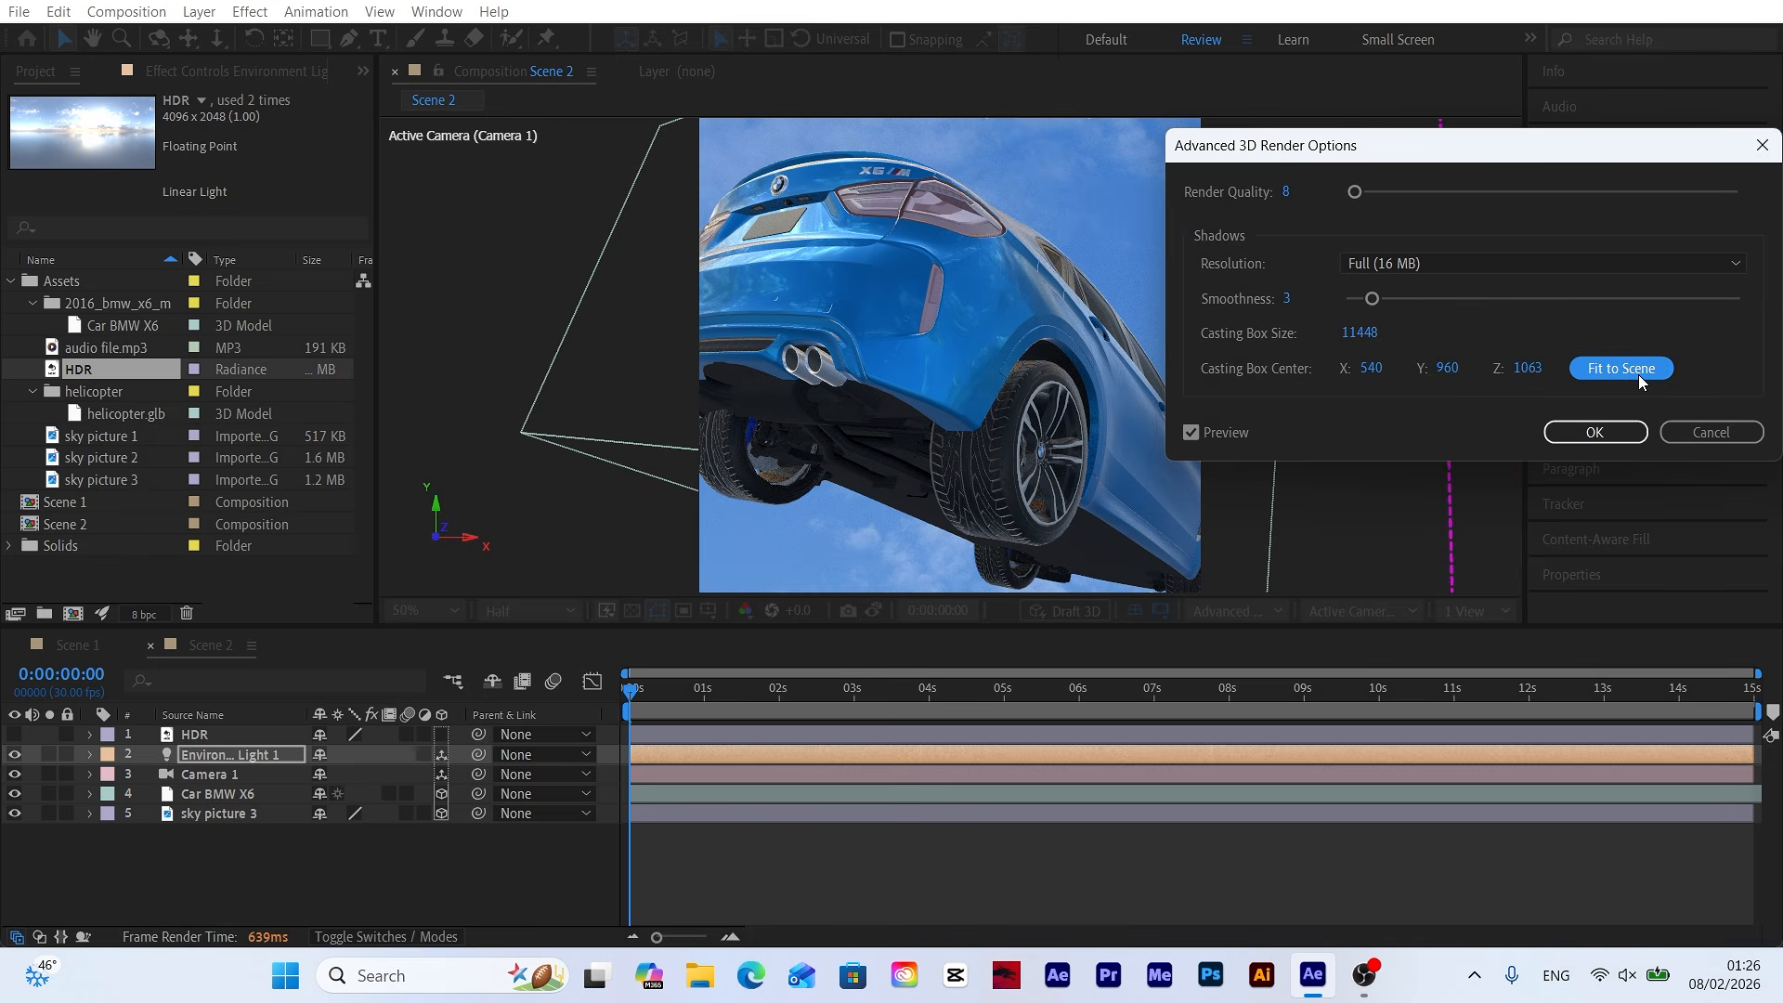
click(1580, 433)
click(477, 867)
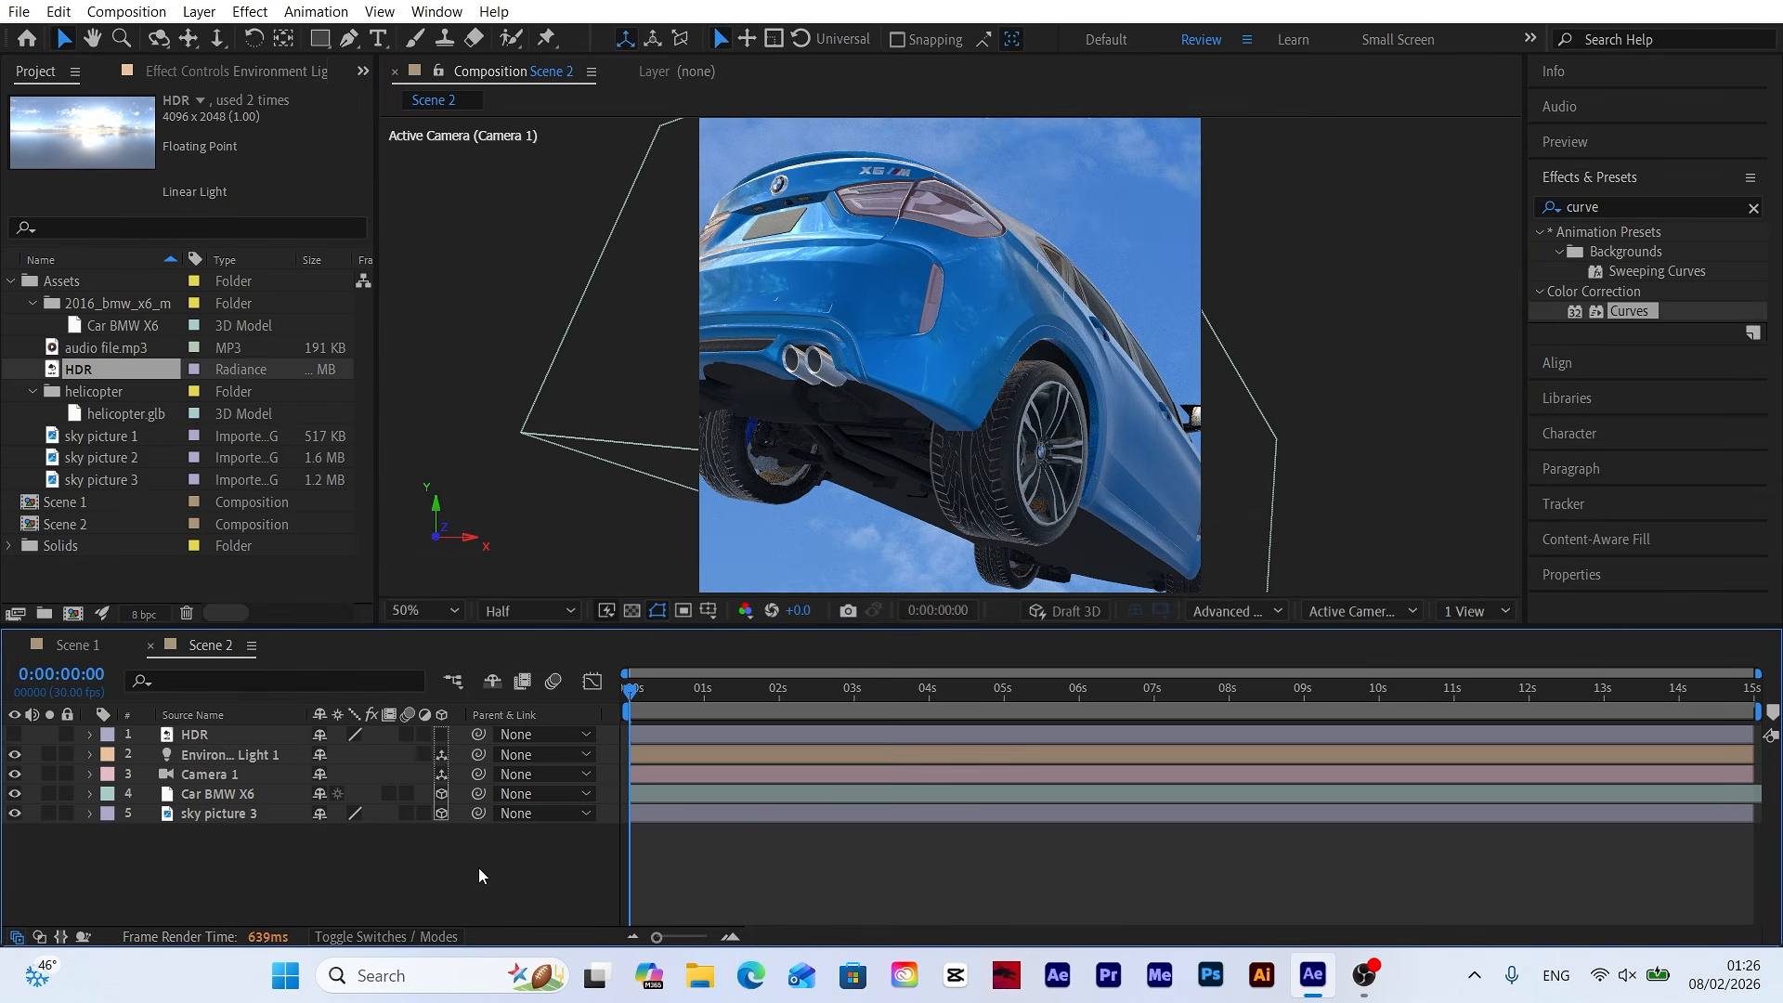
click(425, 610)
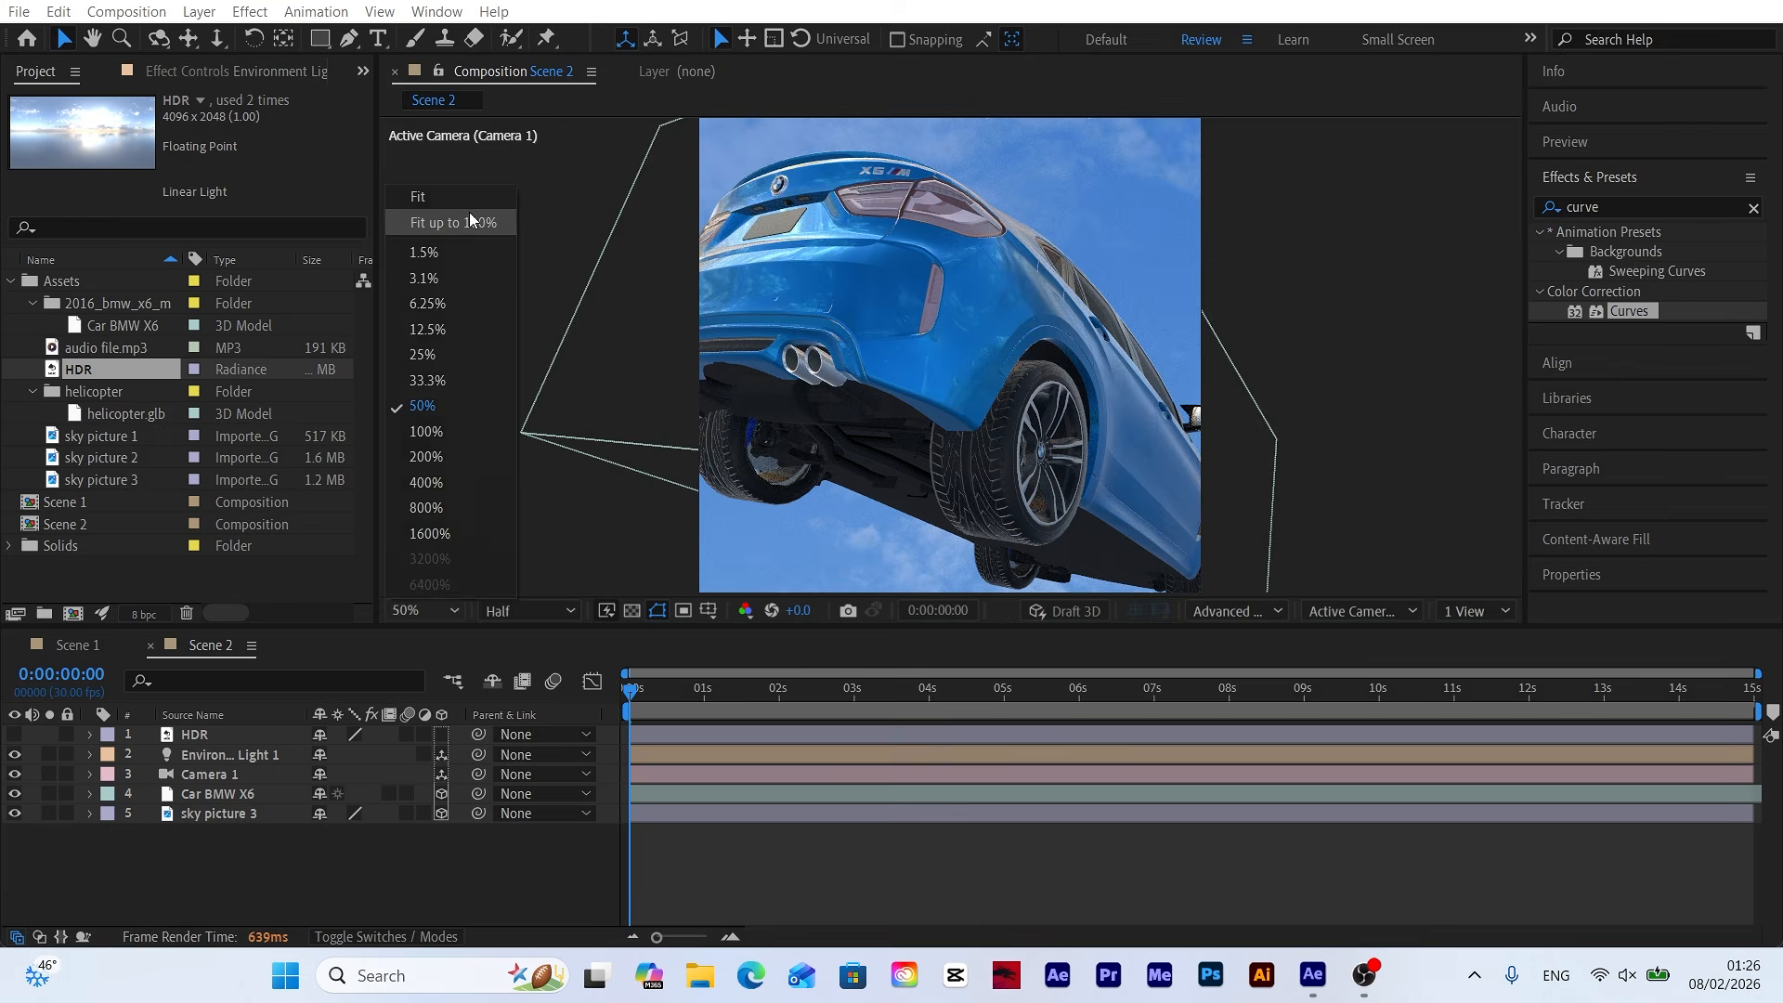
click(470, 215)
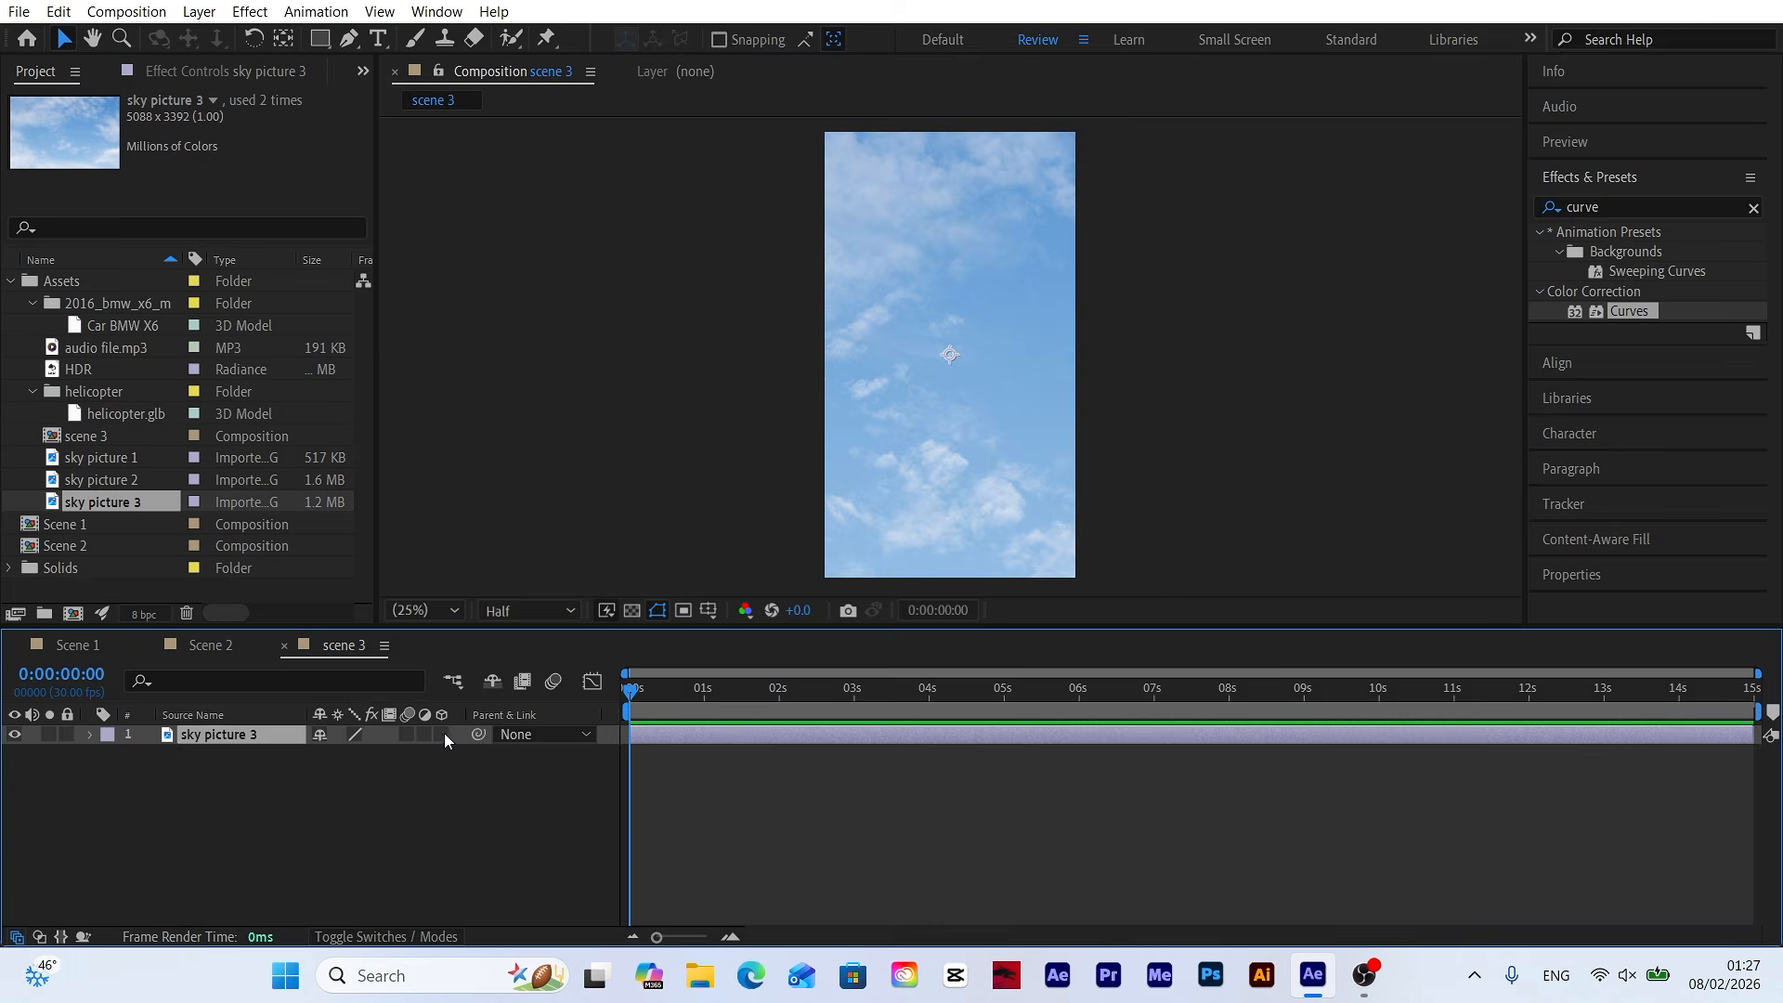
Make sky picture 3 a 3D layer in scene 3 and add the helicopter.glb model.
click(442, 733)
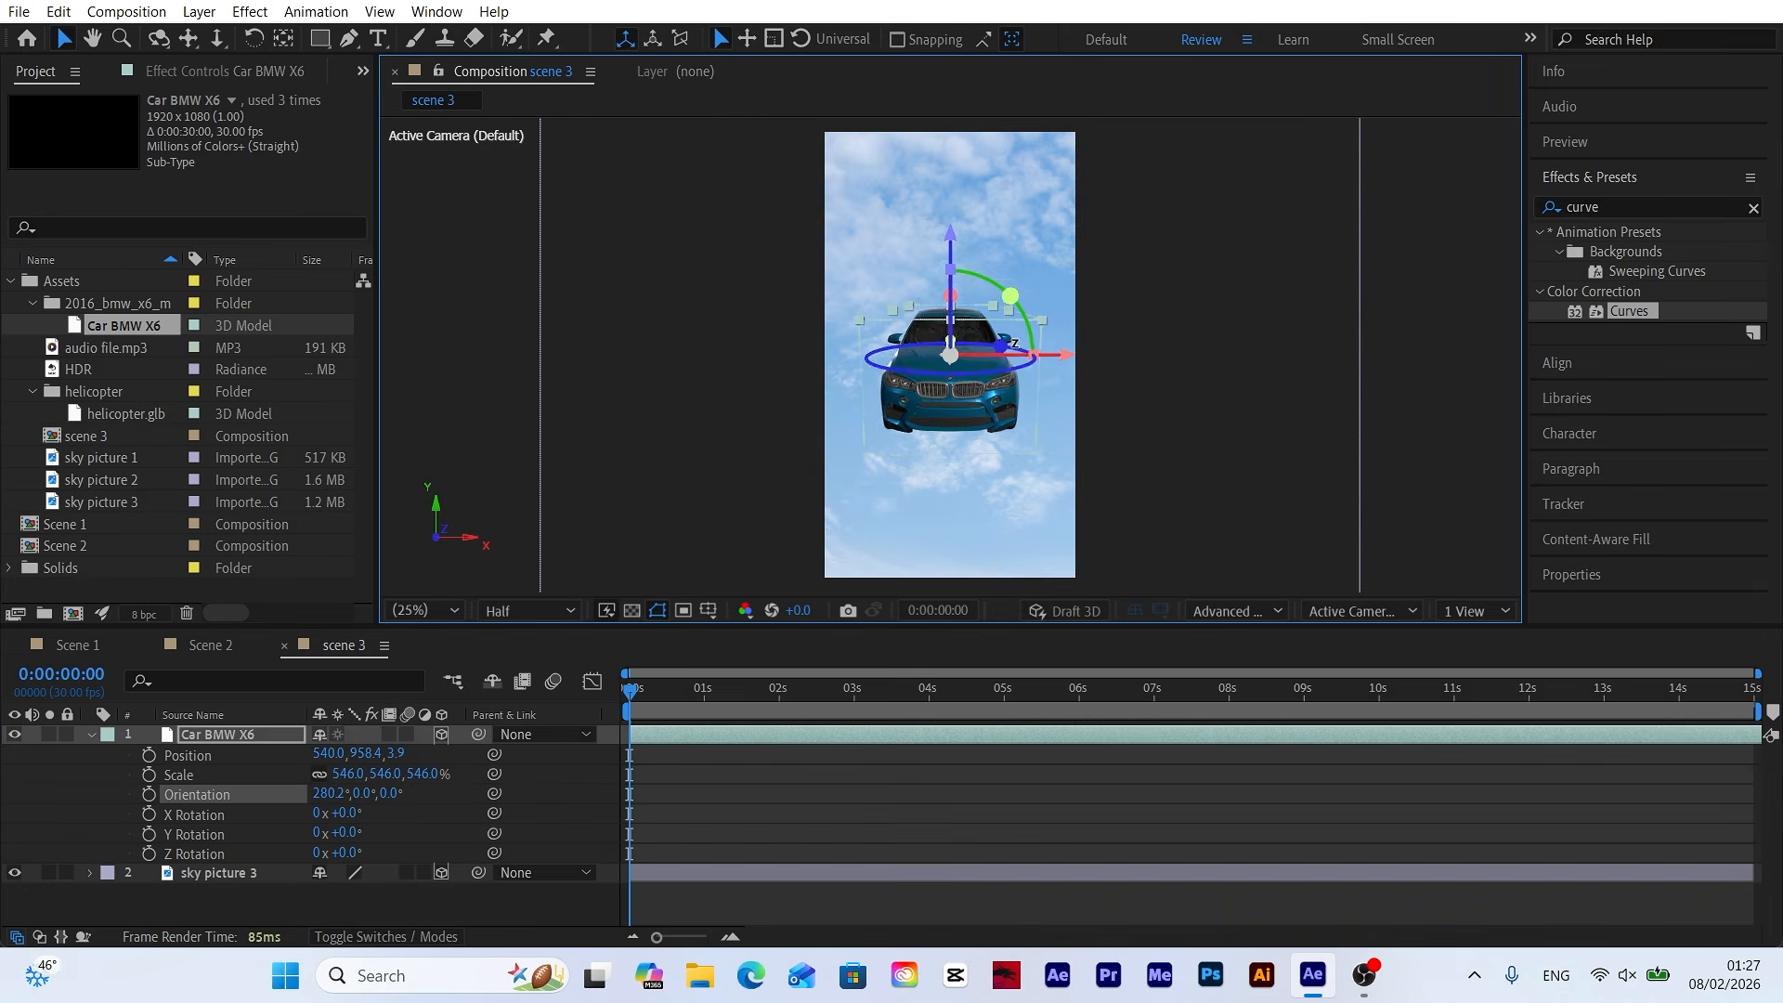
drag(128, 414, 630, 518)
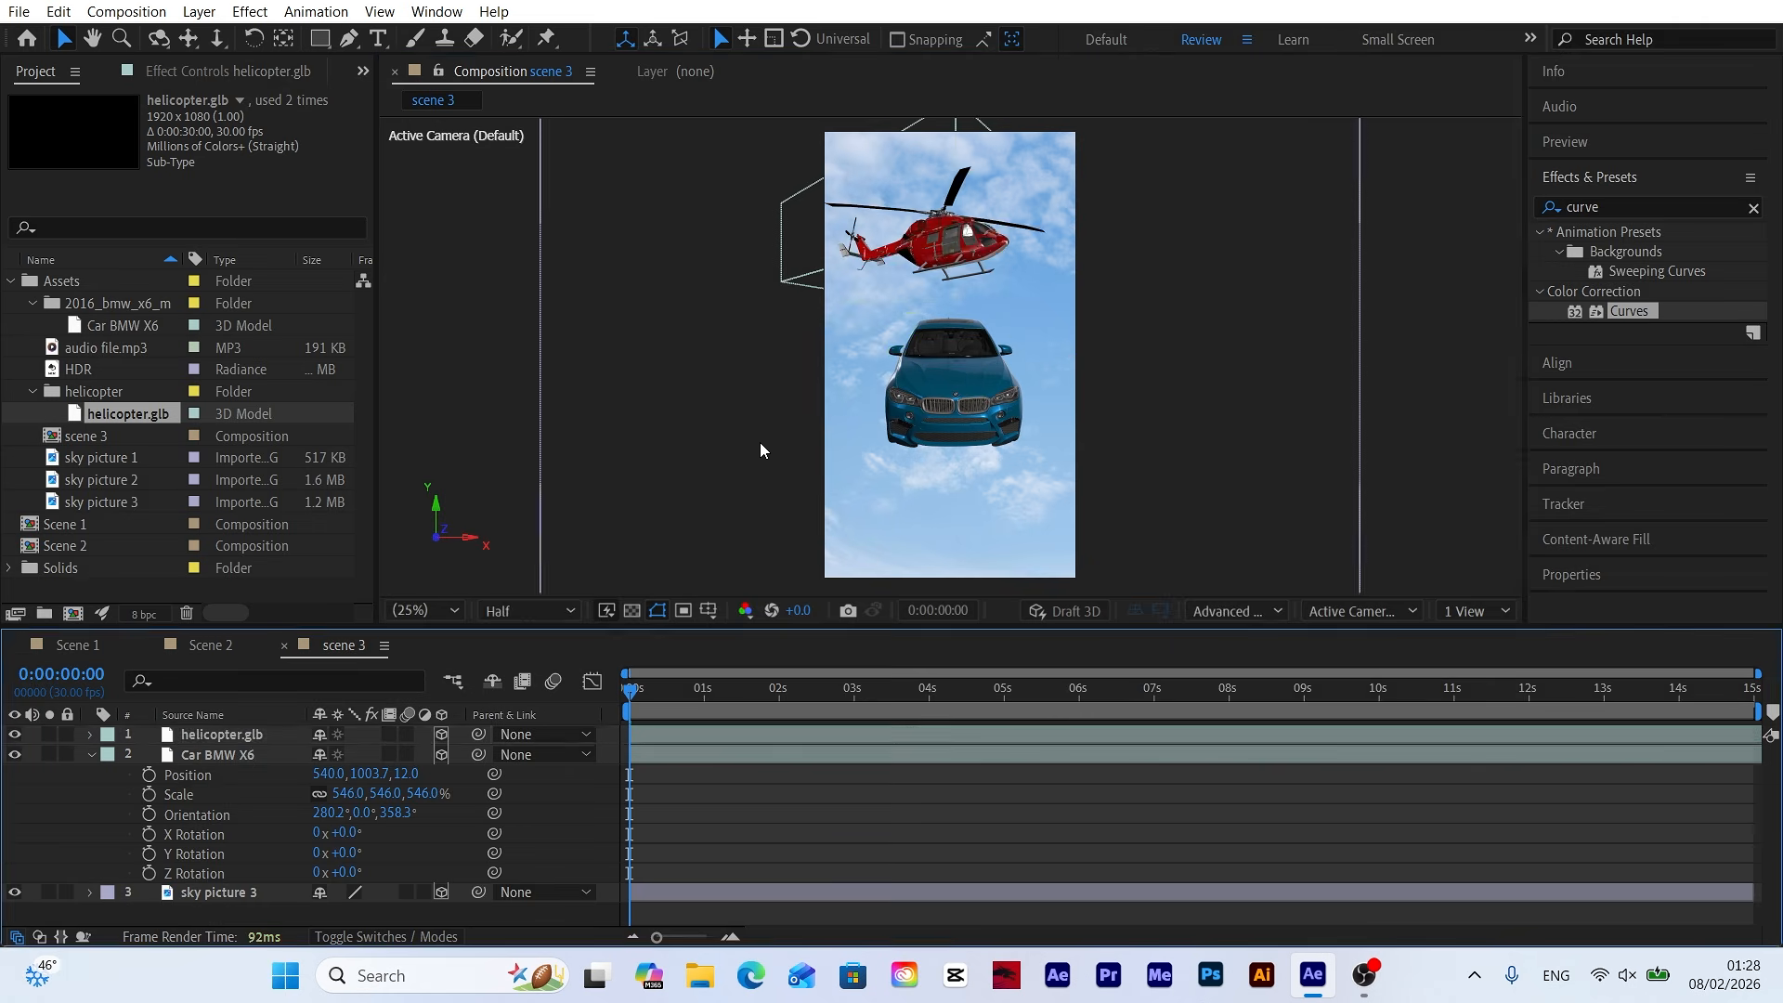
key(u)
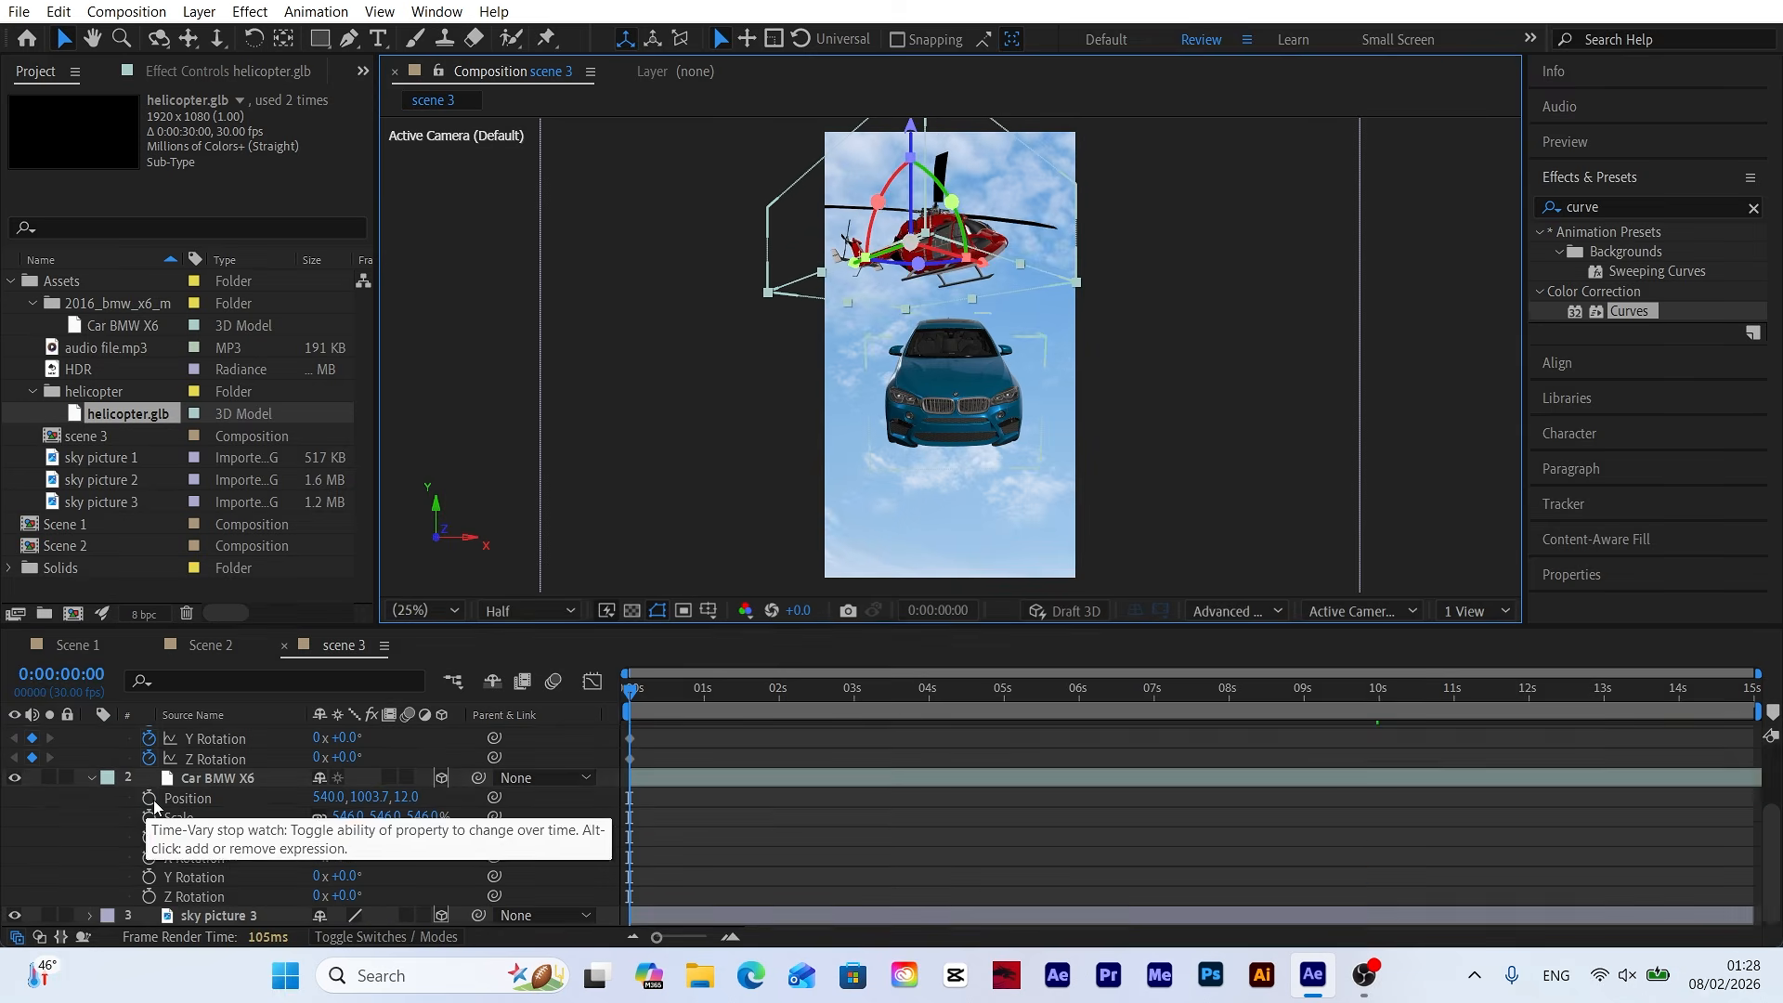
scroll(420, 829, down, 2)
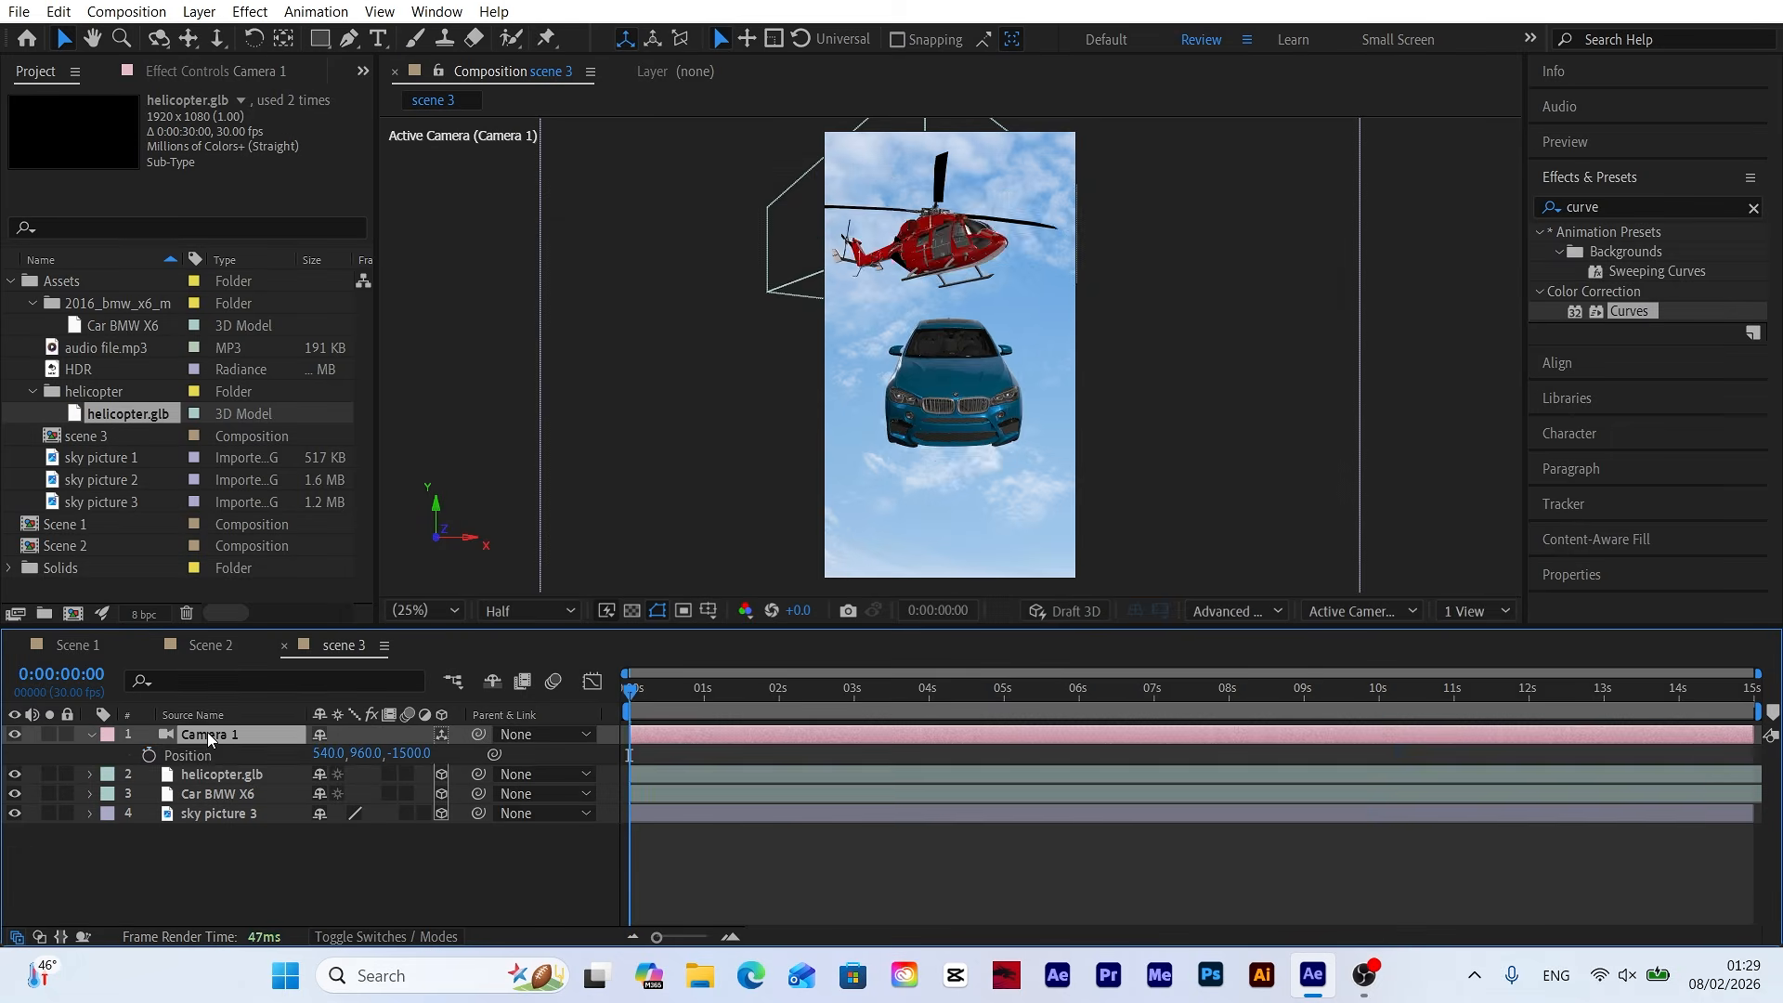
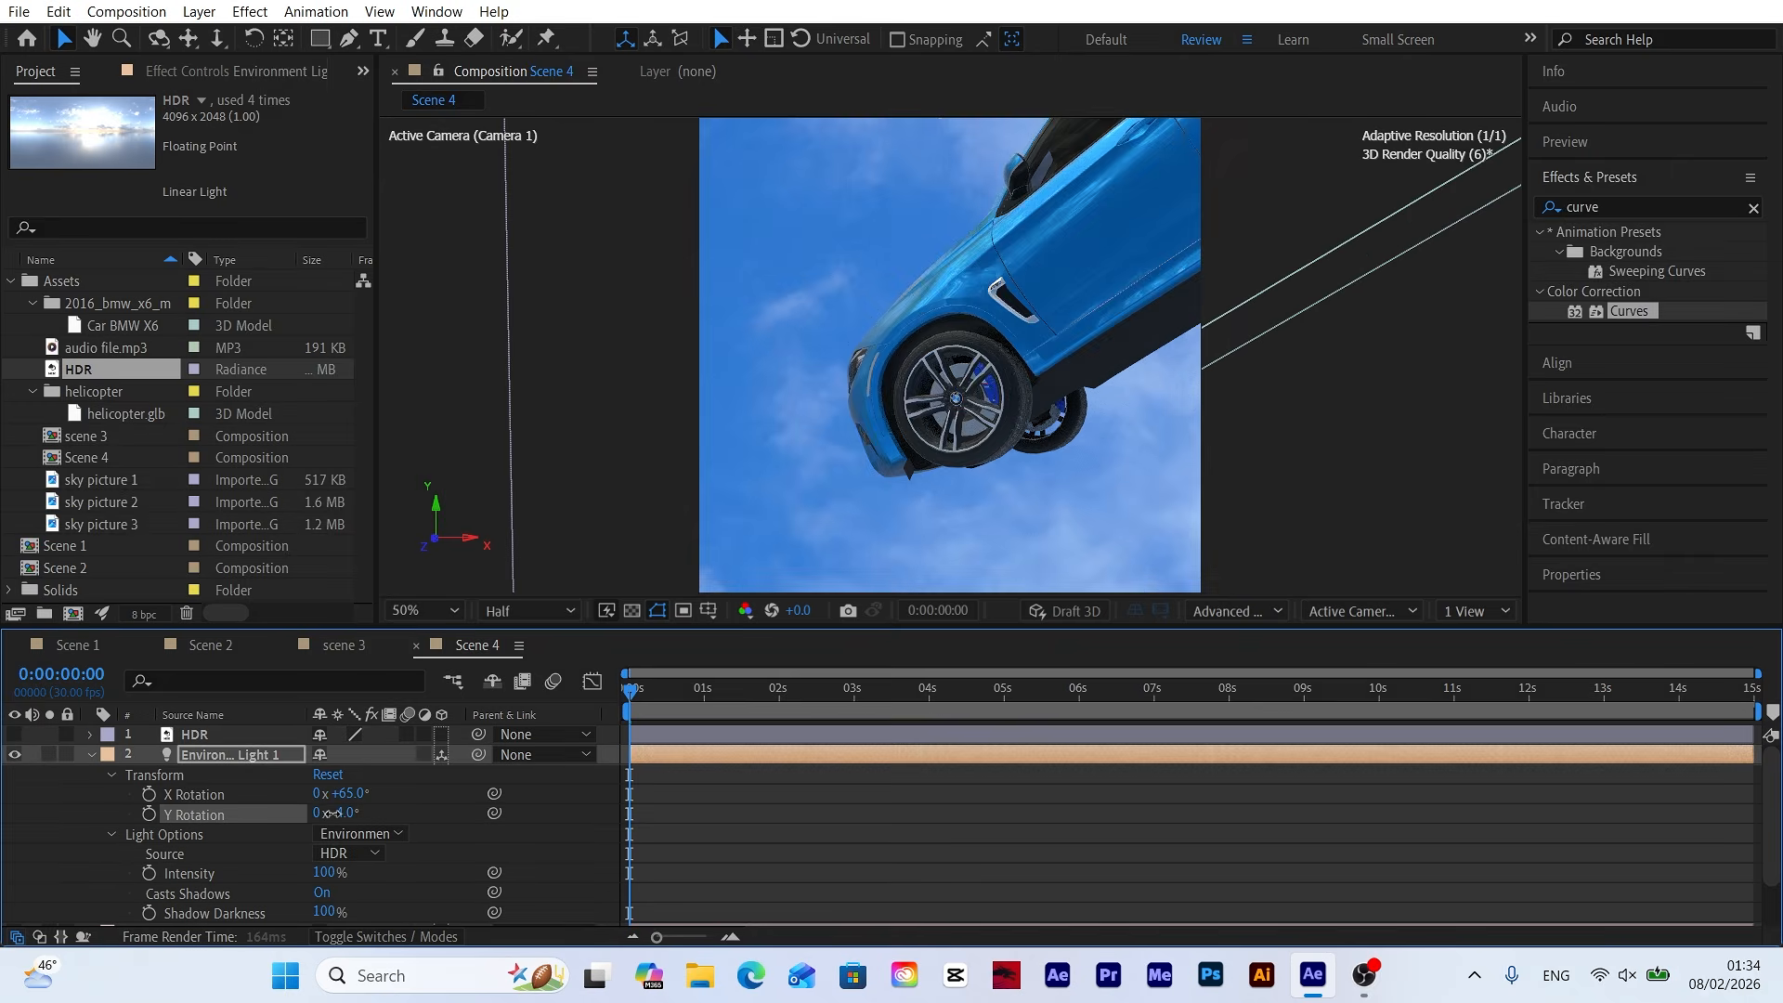
Adjust the X rotation of Scene 4's environment light and reveal Camera 1's keyframed properties.
drag(346, 795, 362, 796)
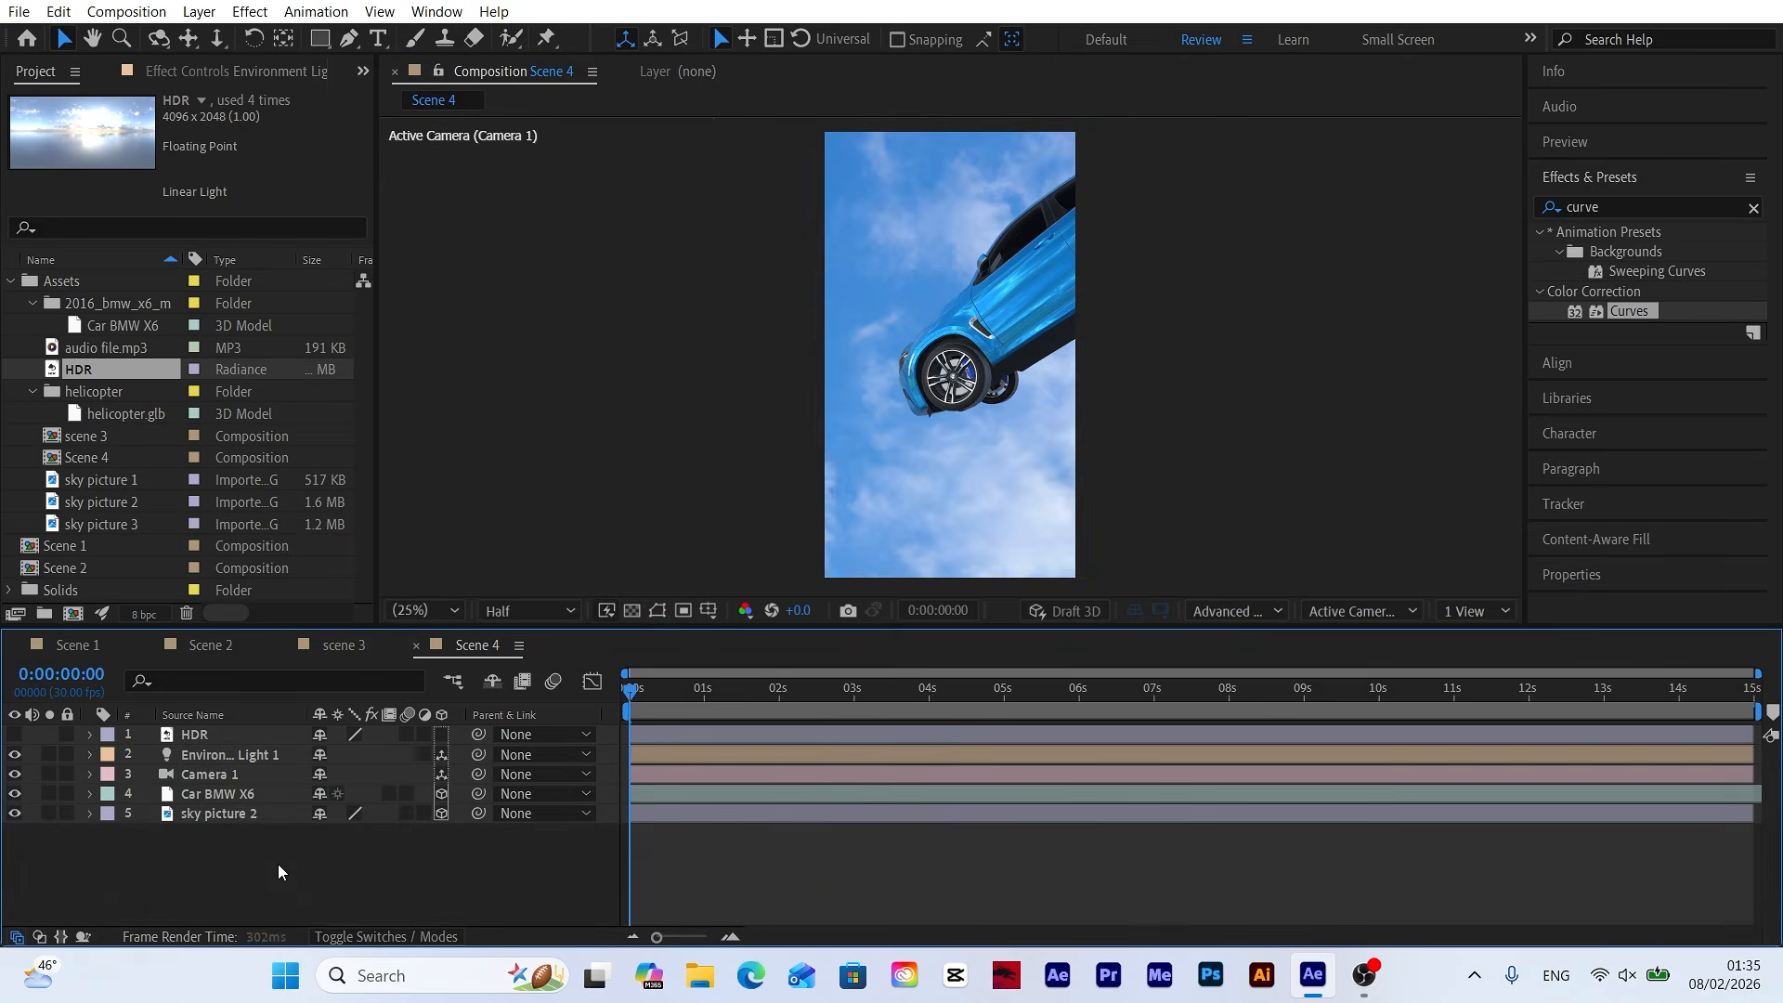
click(213, 774)
key(u)
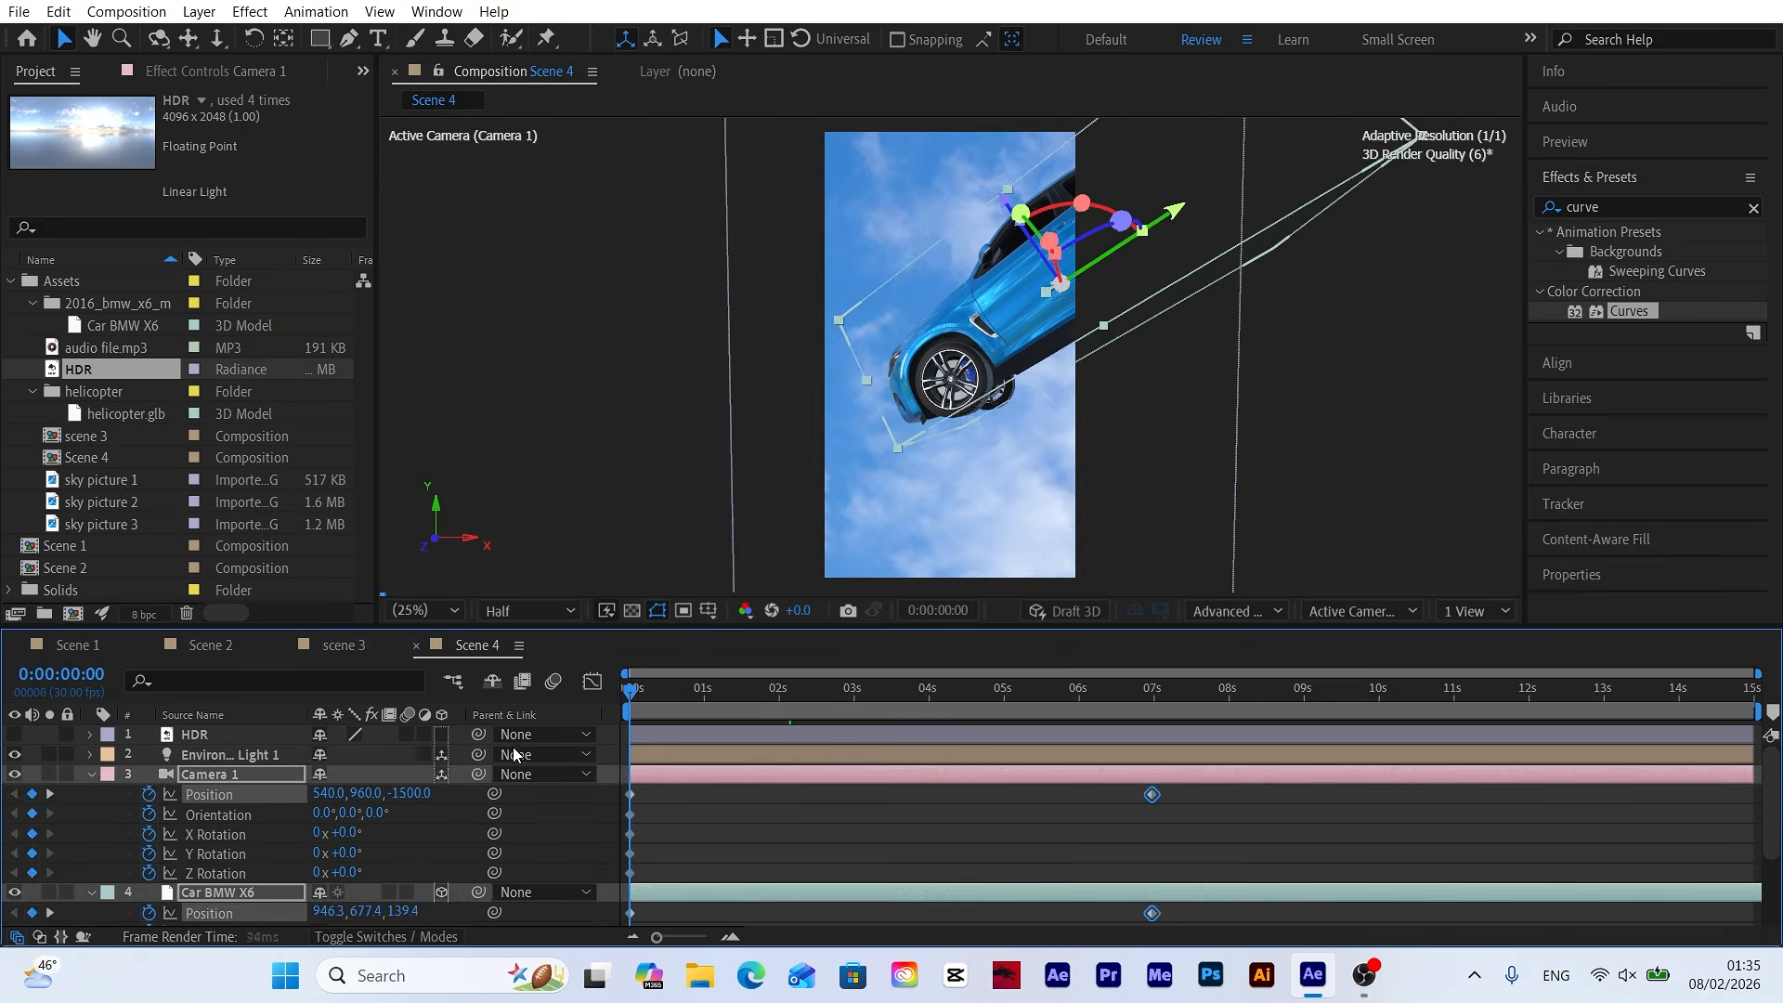
Create the Scene 5 composition and pose its BMW X6 at position 782.4, 1053.8, 77.6 with orientation 254.2°, 338.6°, 248.3°.
click(73, 614)
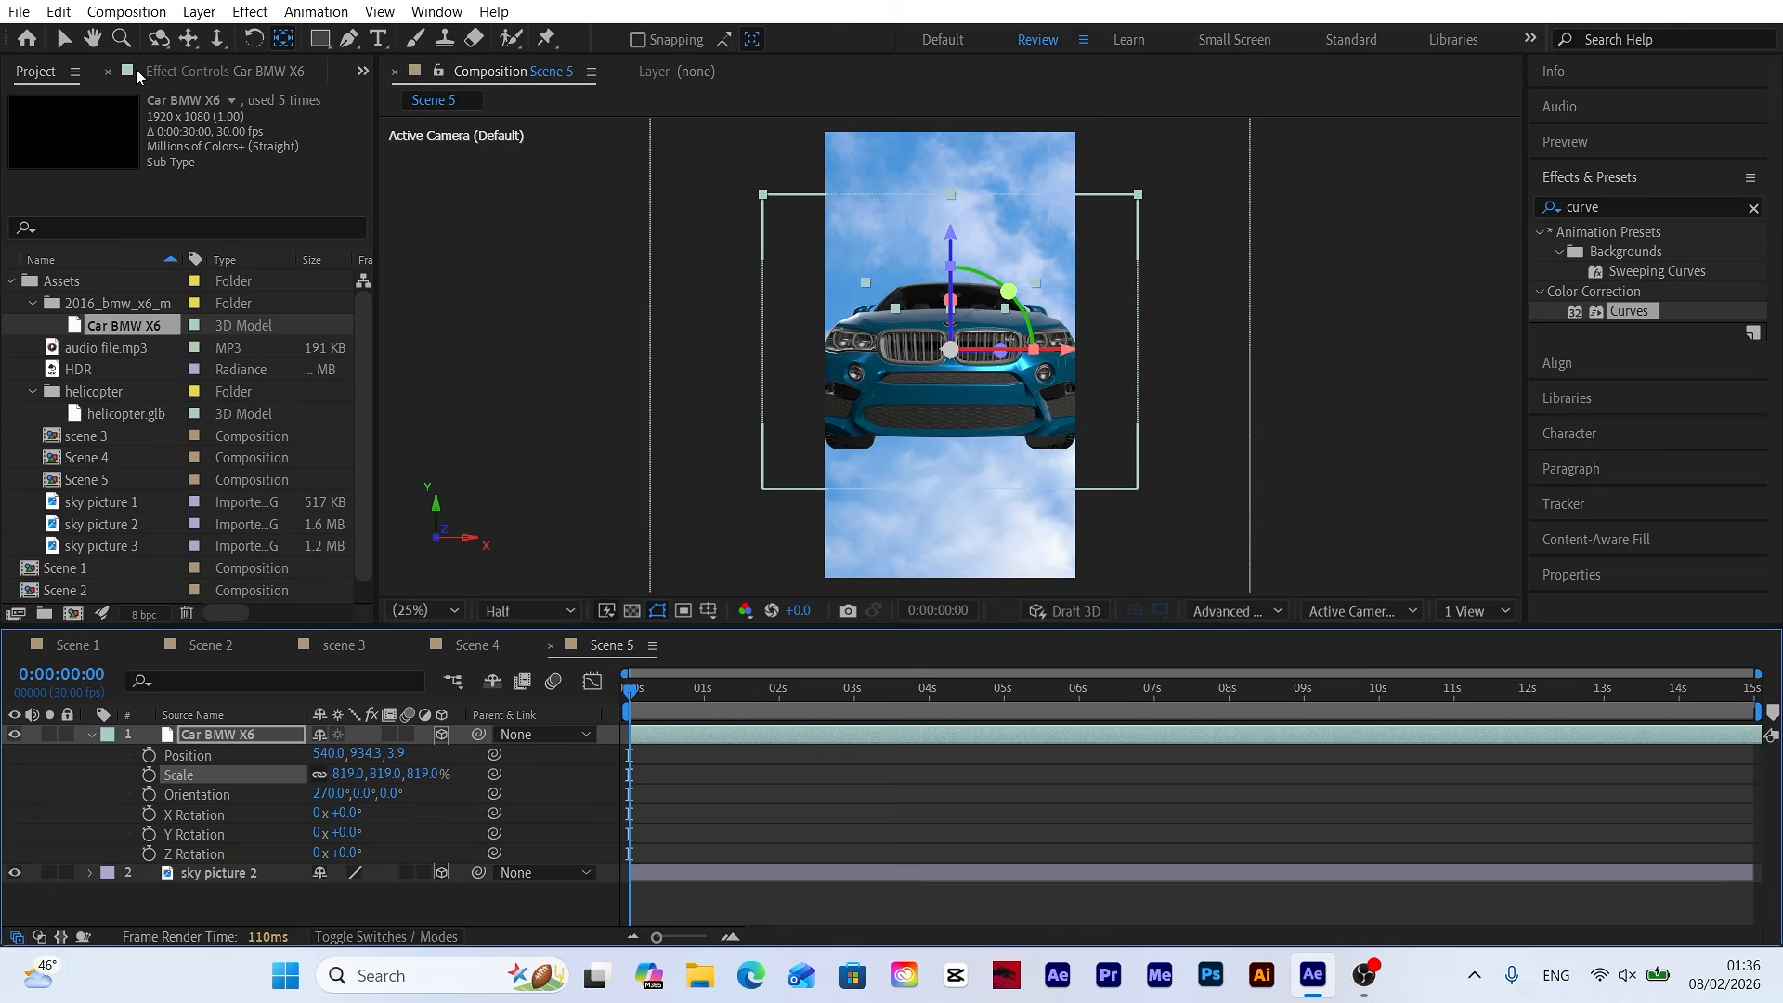
drag(984, 306, 938, 339)
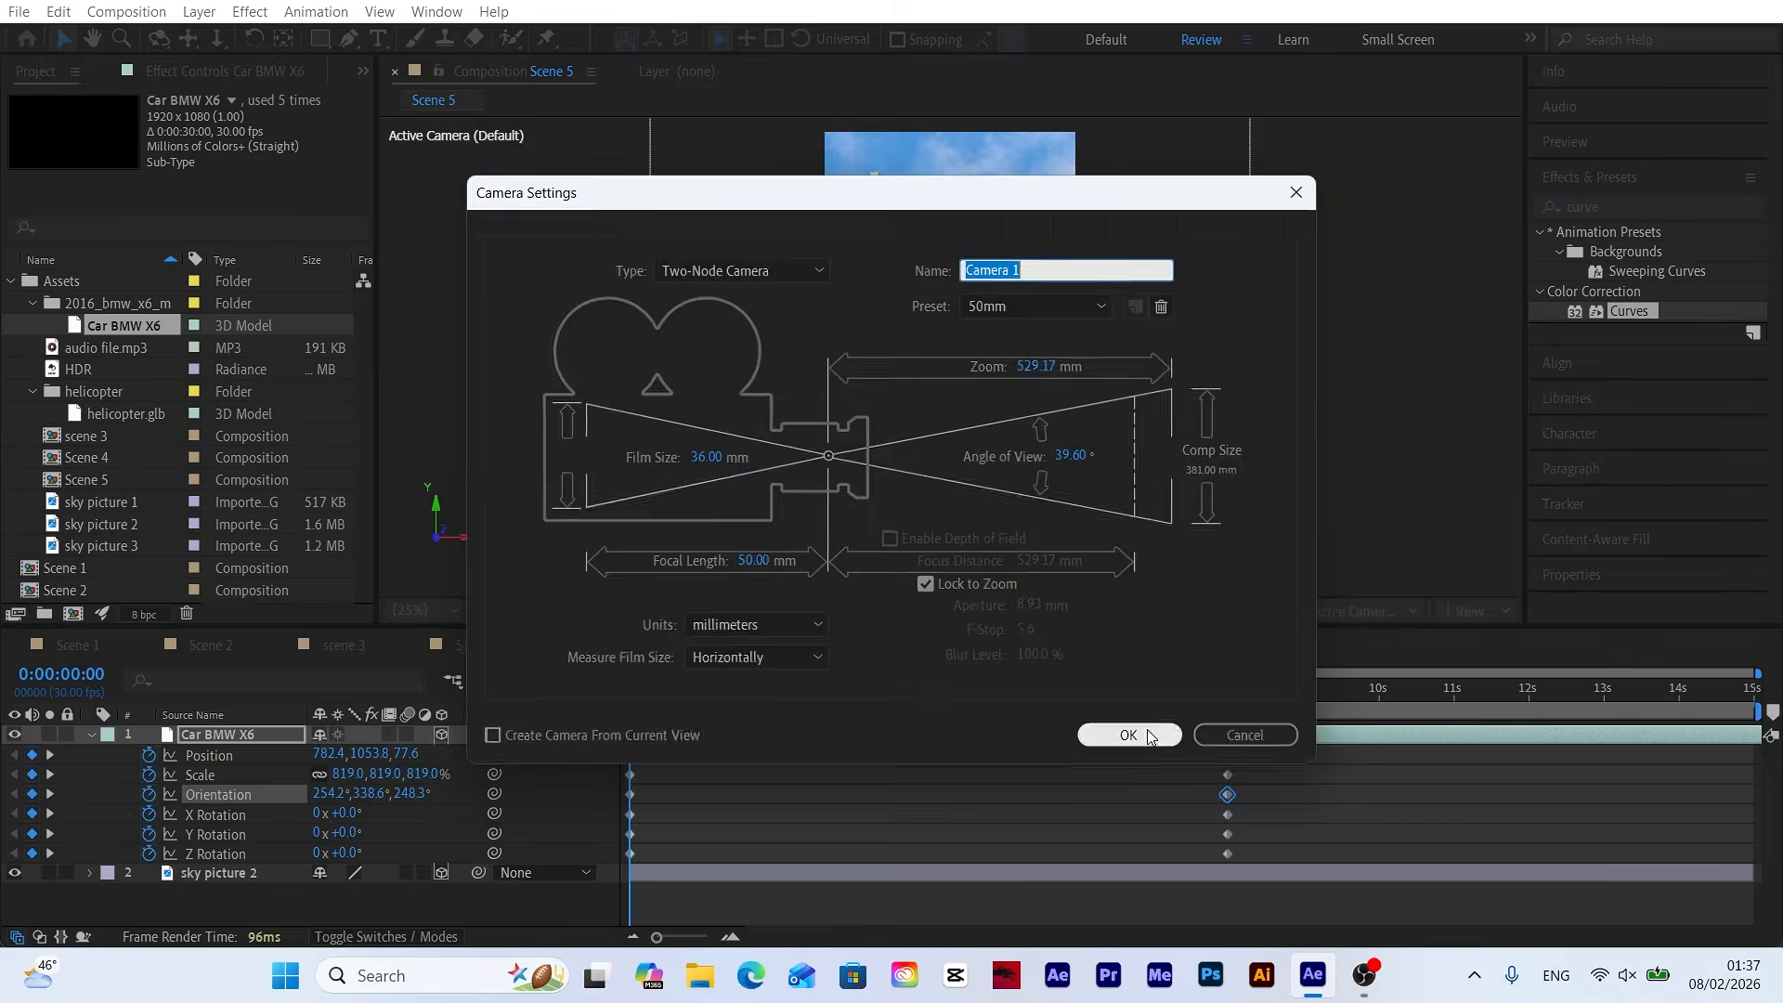
Add a two-node 50 mm camera named Camera 1 to Scene 5 and move it around the car.
key(Return)
drag(751, 314, 750, 279)
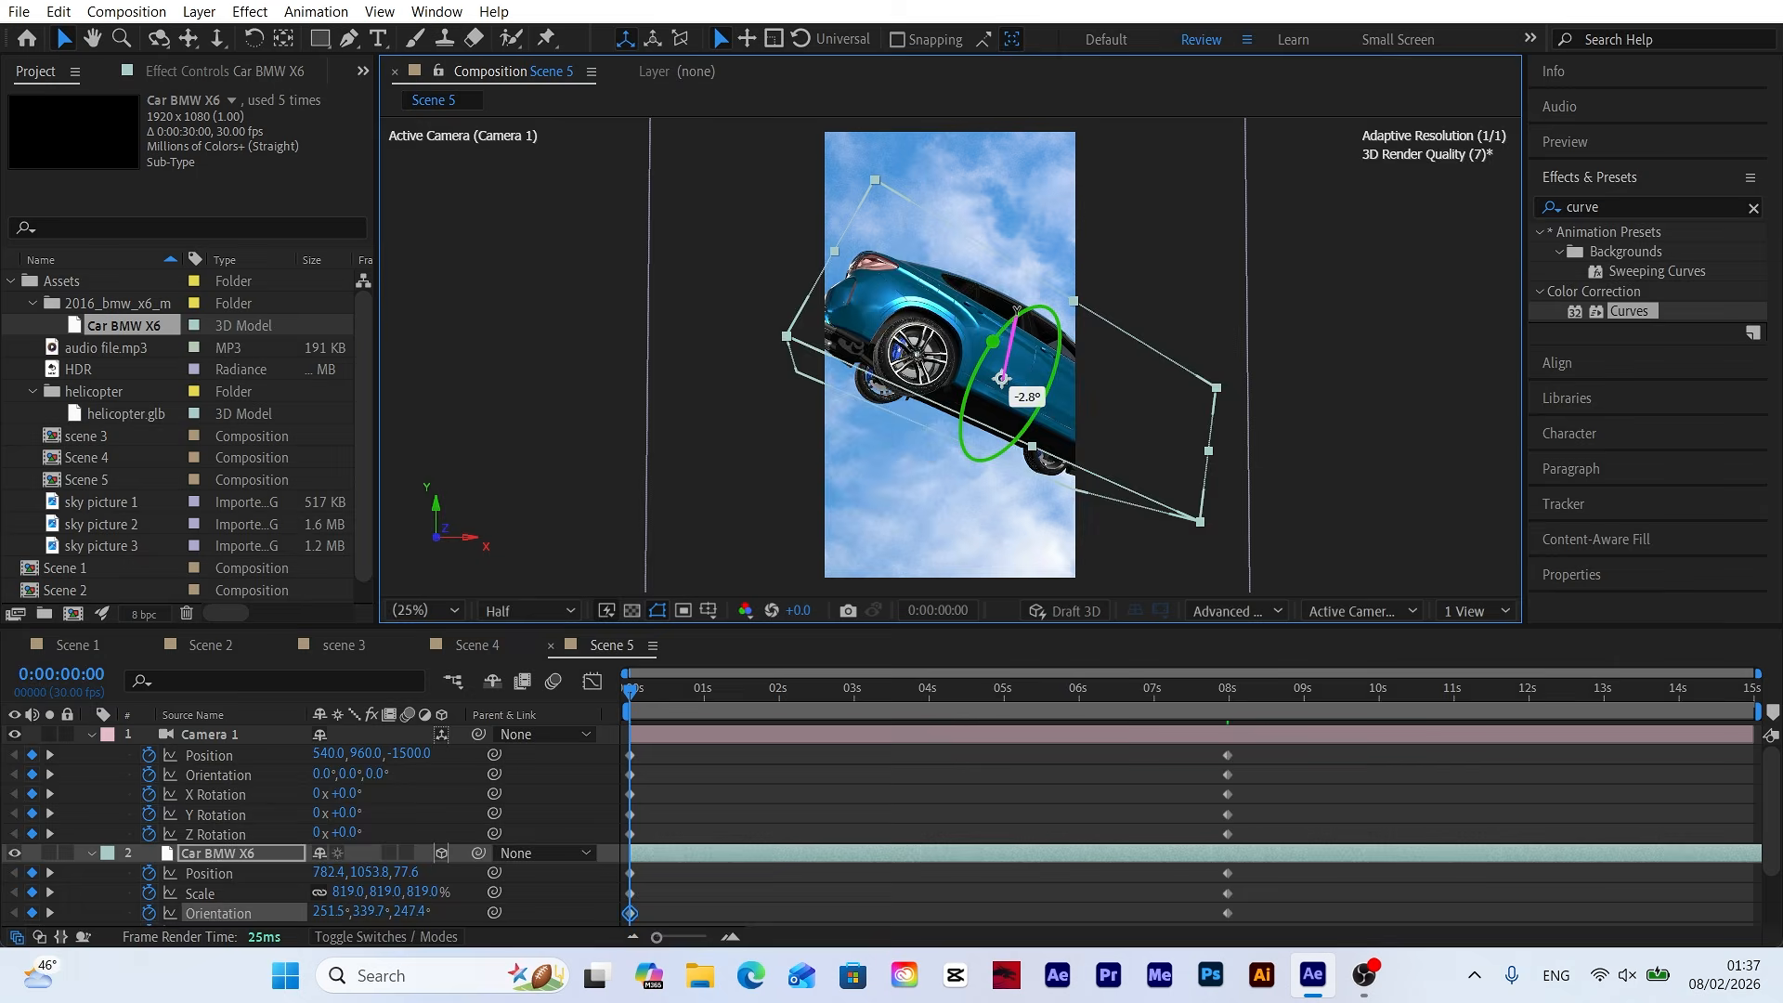
Light Scene 5 with an HDR environment light rotated to 71° on X and 102° on Y.
right_click(265, 879)
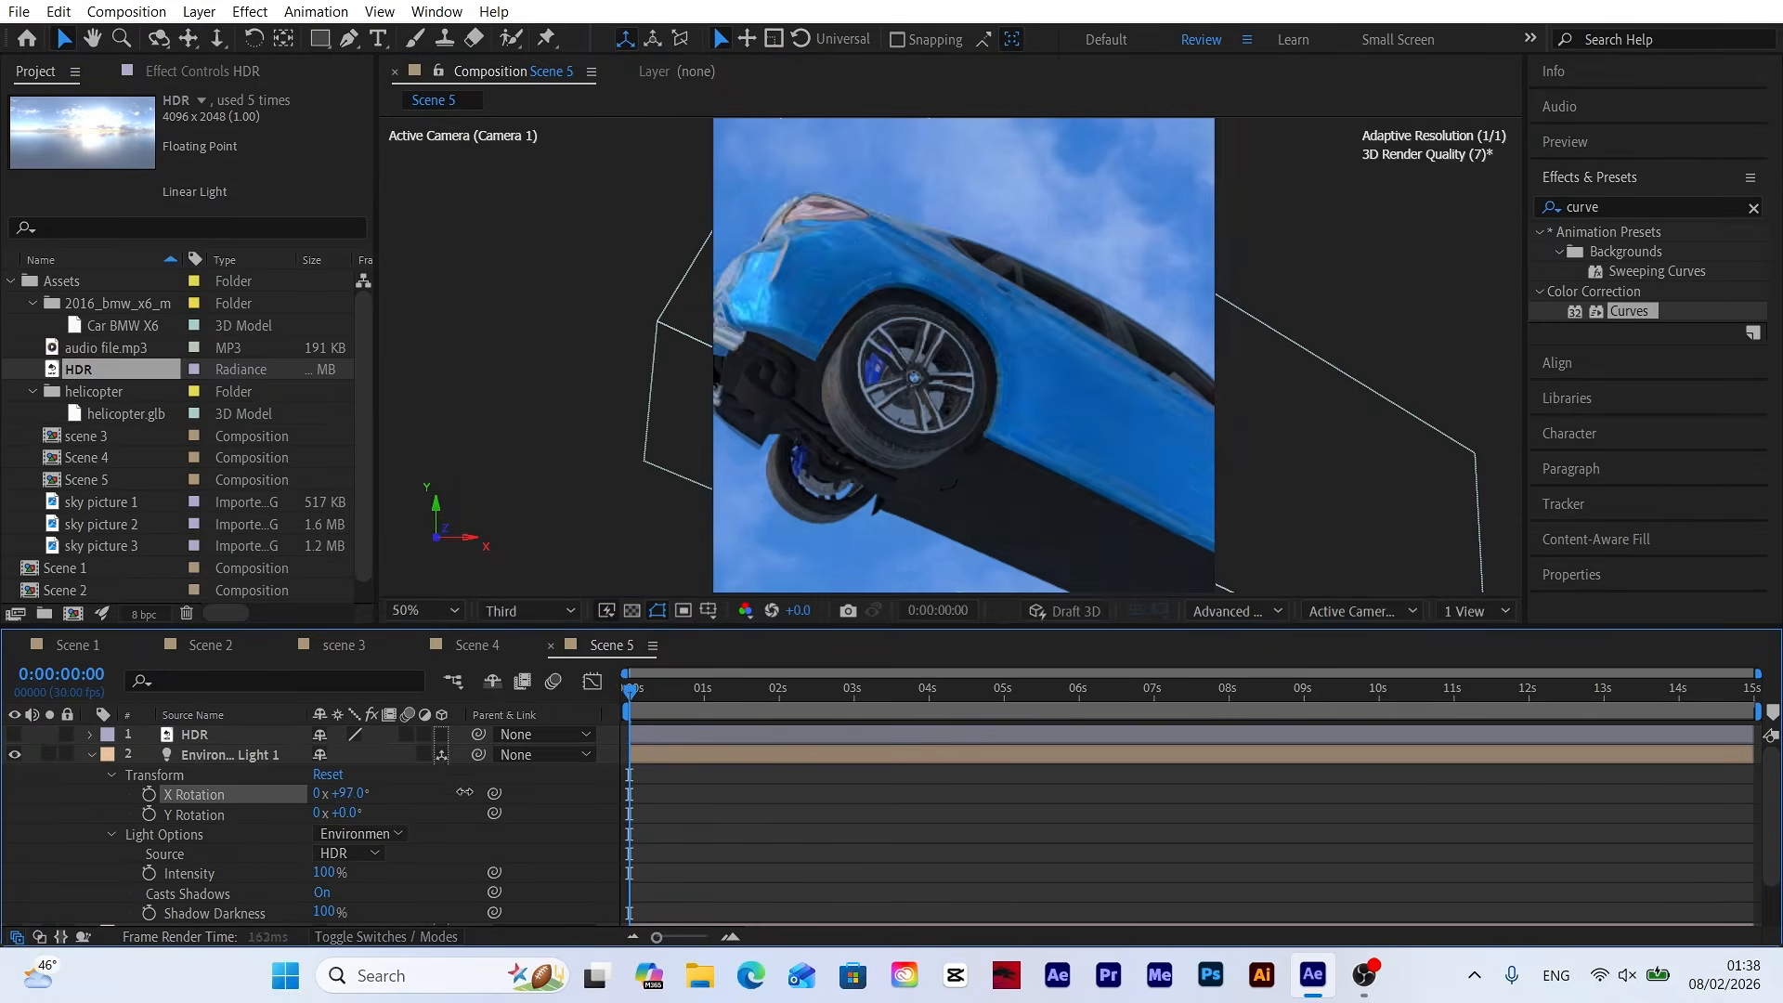
drag(343, 814, 431, 812)
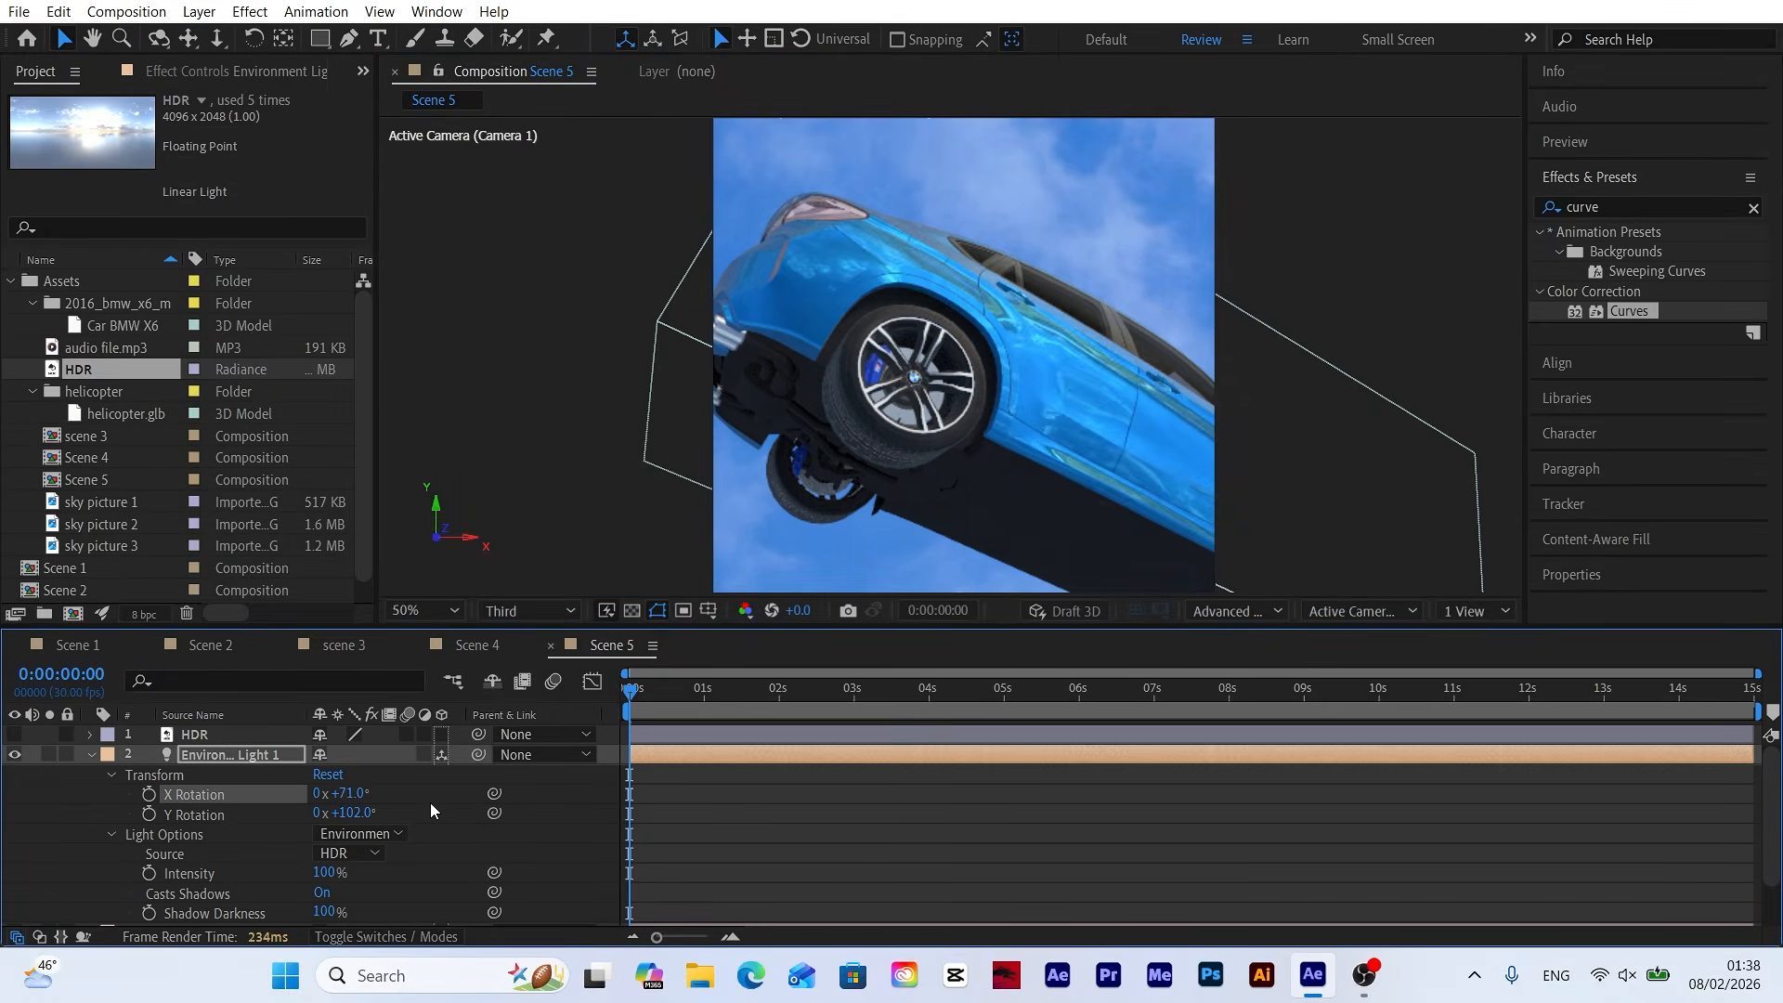
click(447, 618)
click(431, 208)
click(95, 755)
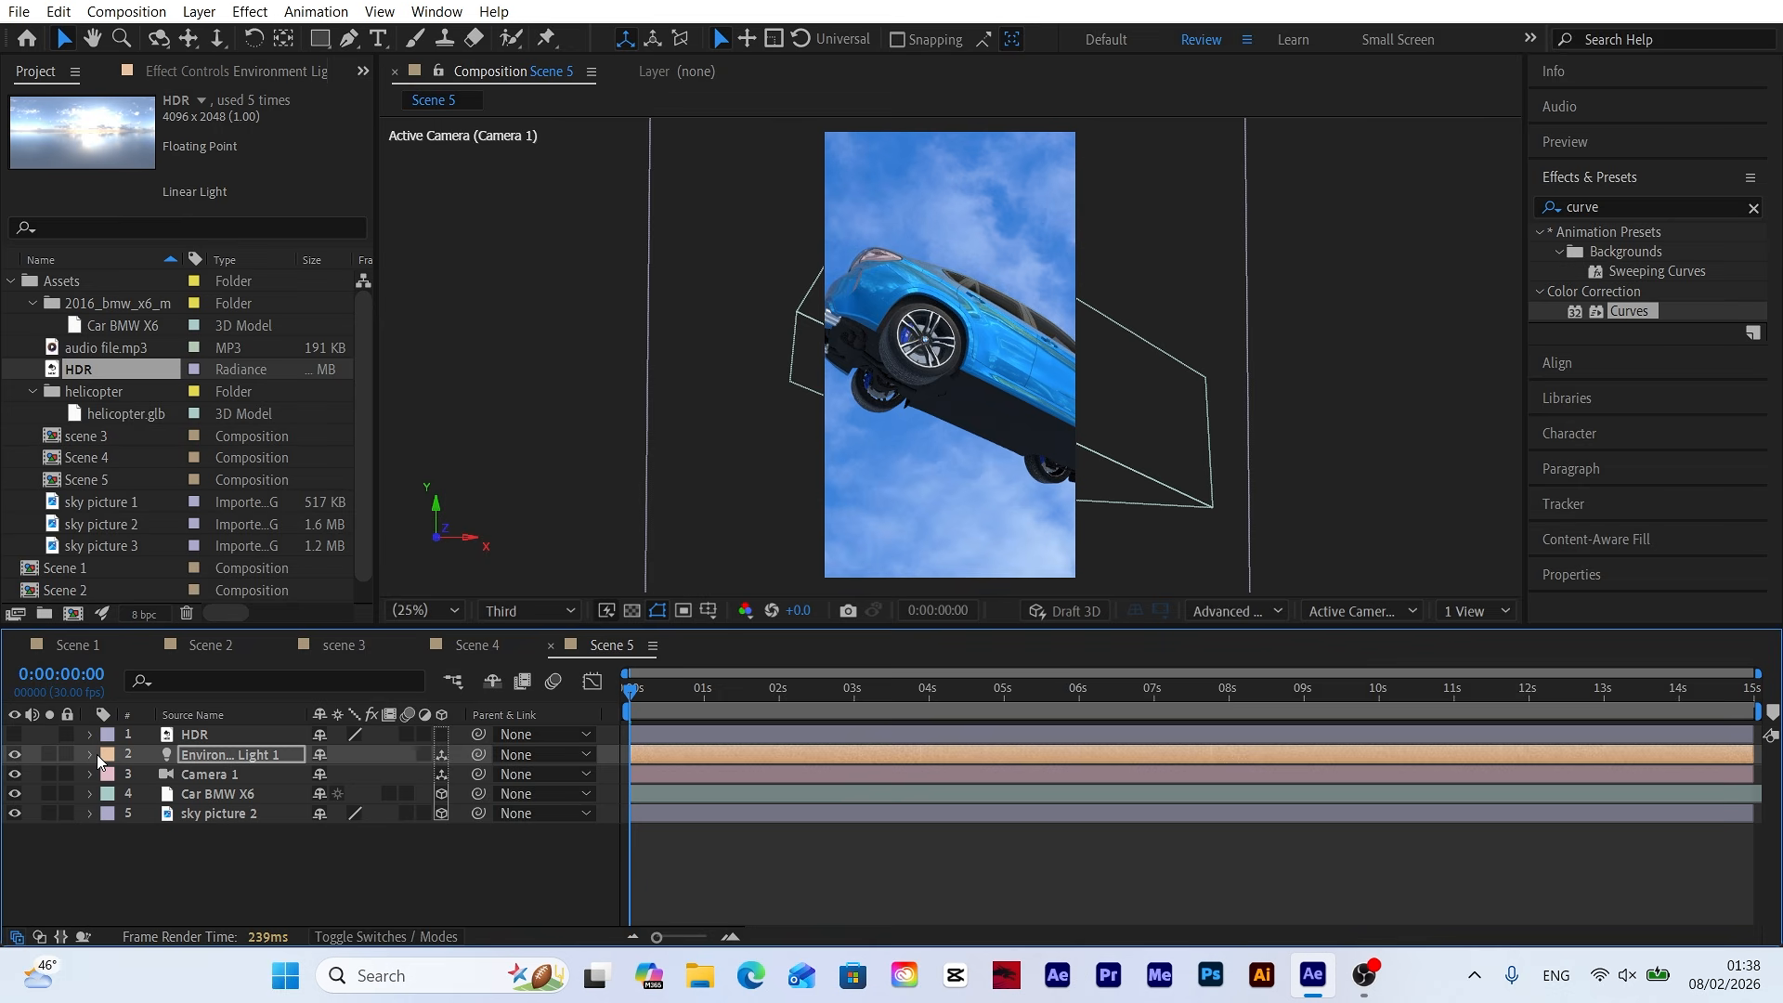
click(438, 862)
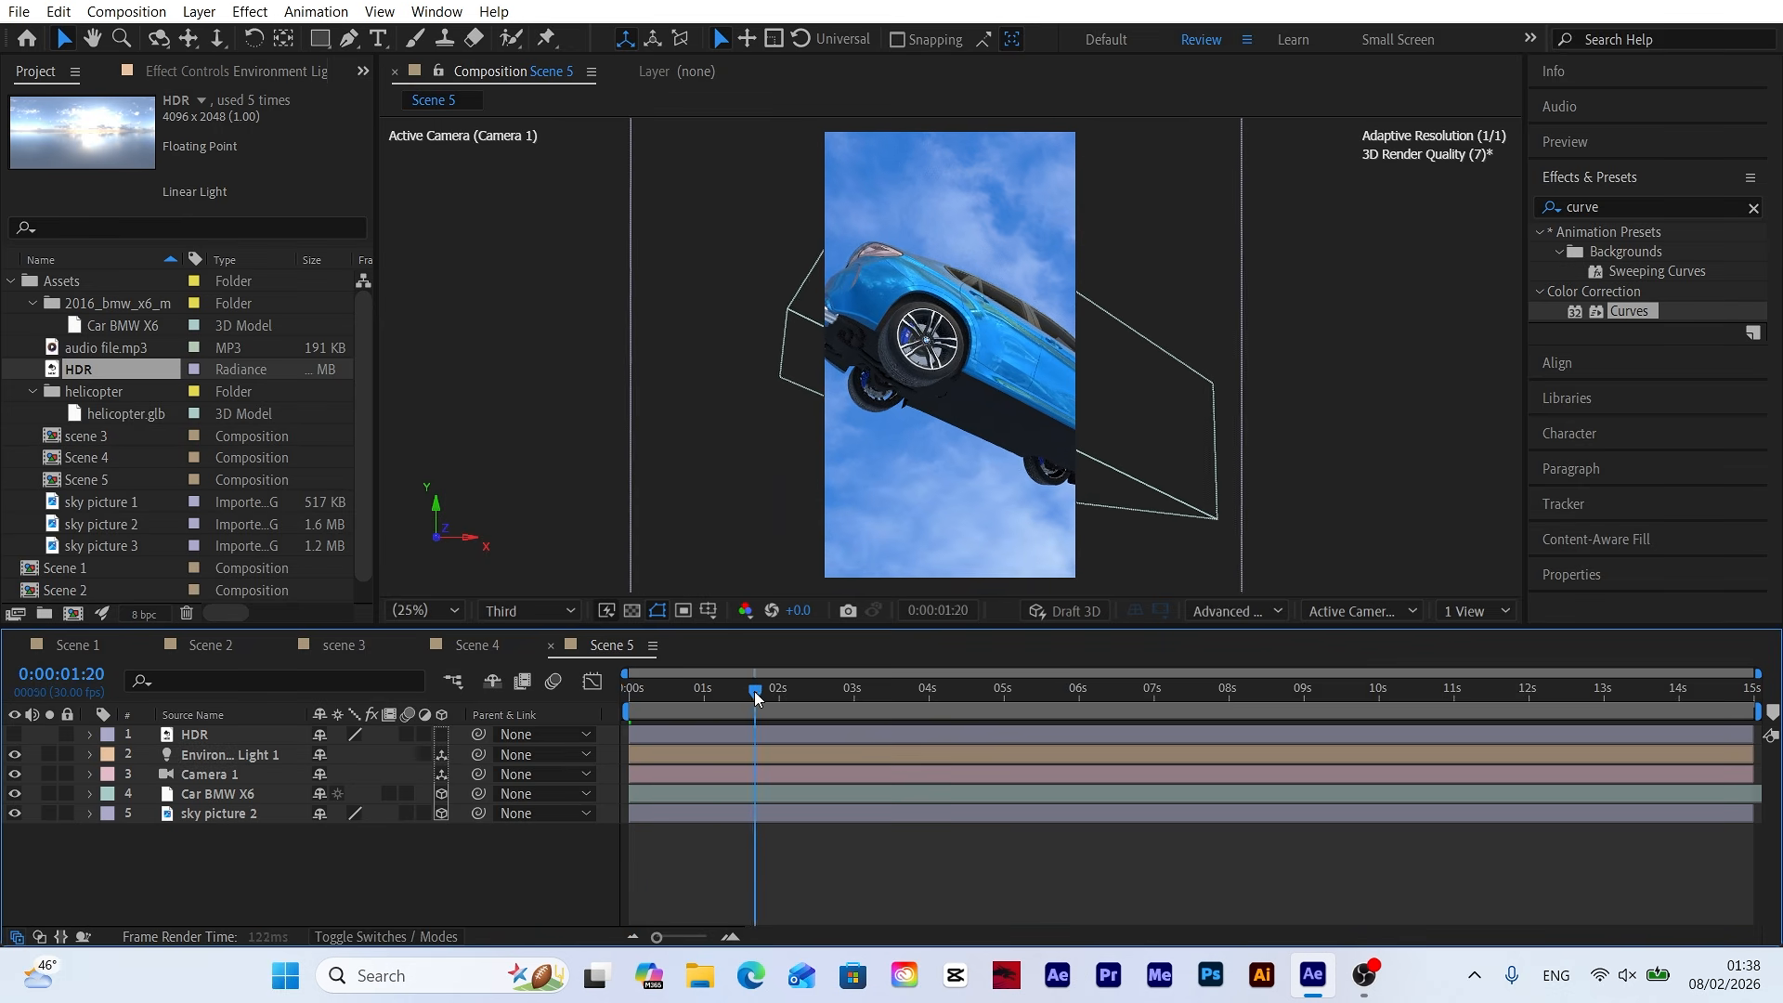
Create a 1080x1920, 30 fps, 15-second composition named Final Scene and add audio file.mp3 to it.
click(77, 645)
click(74, 614)
text(Final Scene)
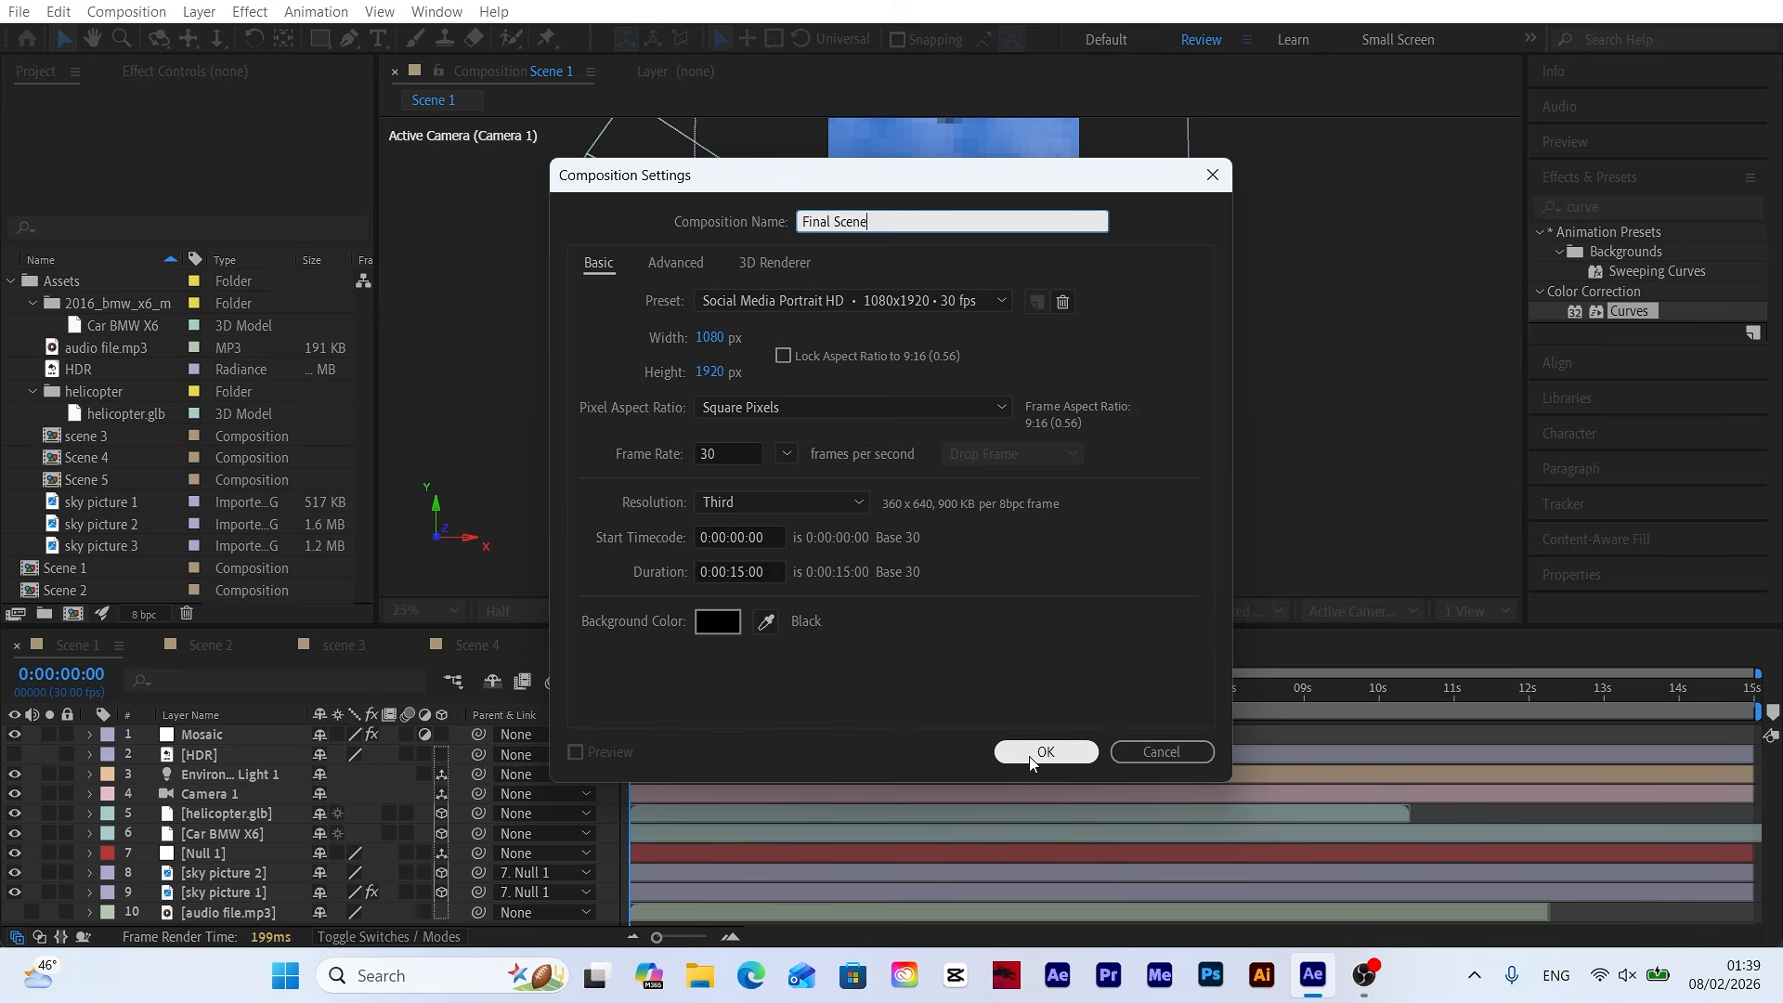
click(1031, 756)
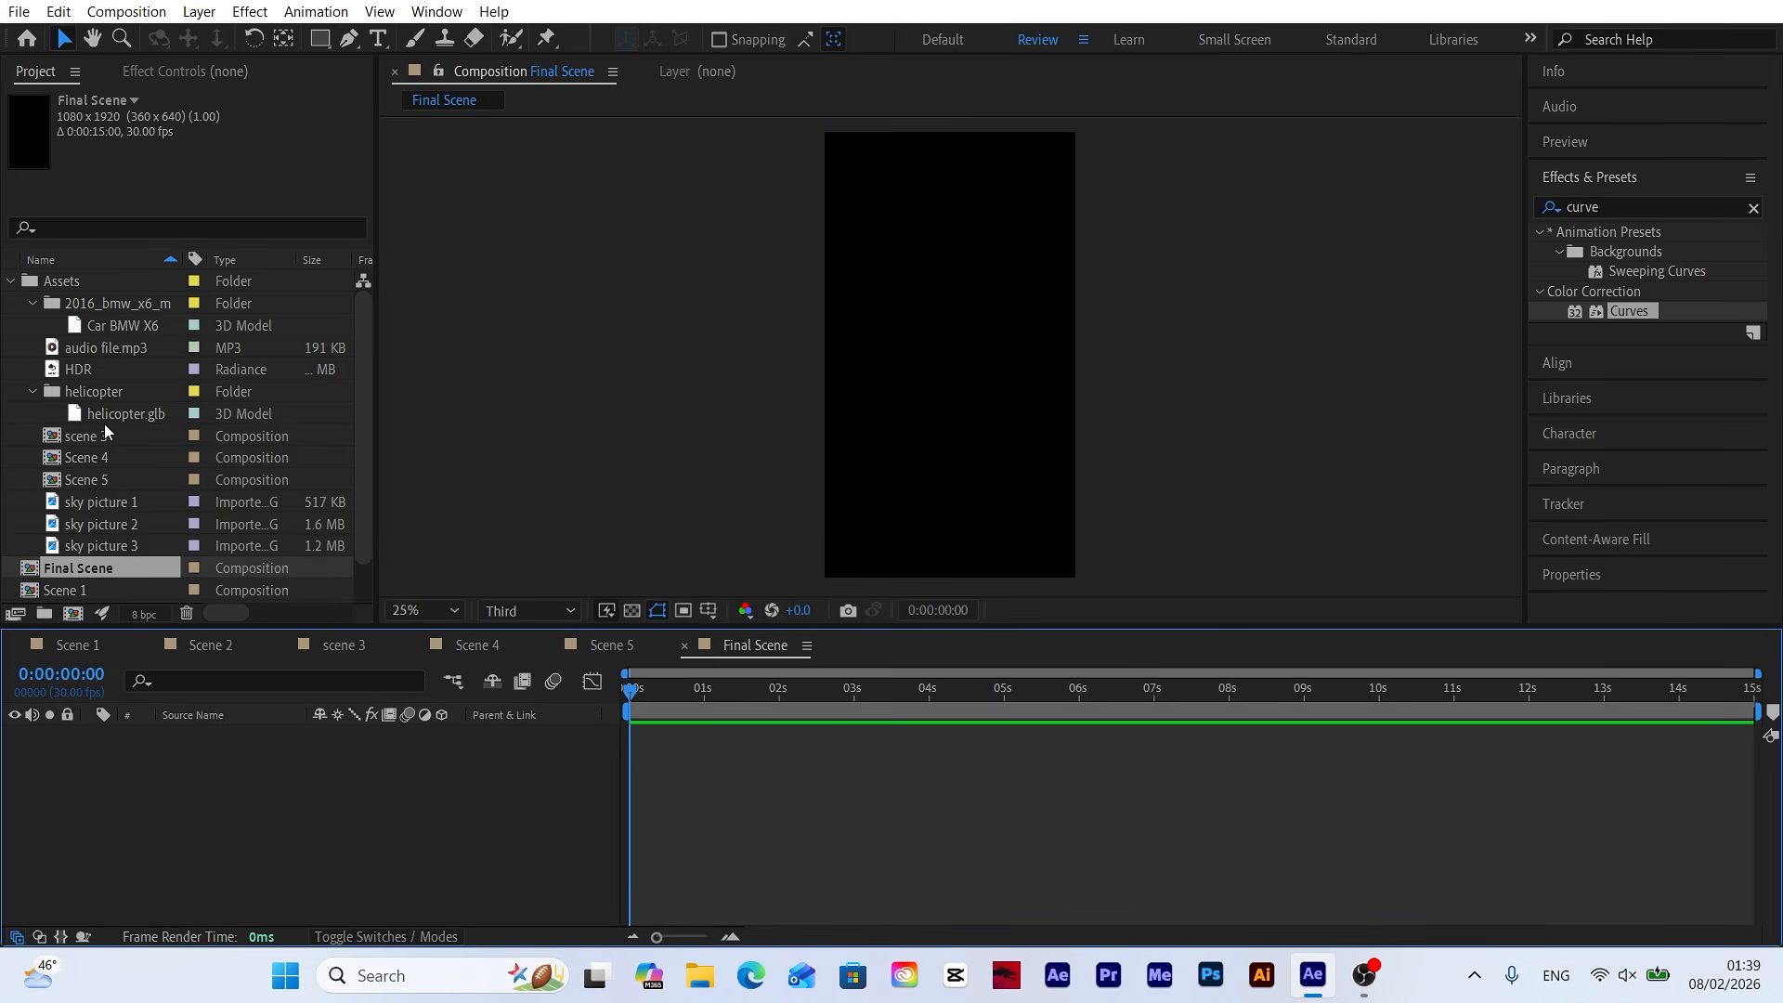
drag(102, 353, 313, 799)
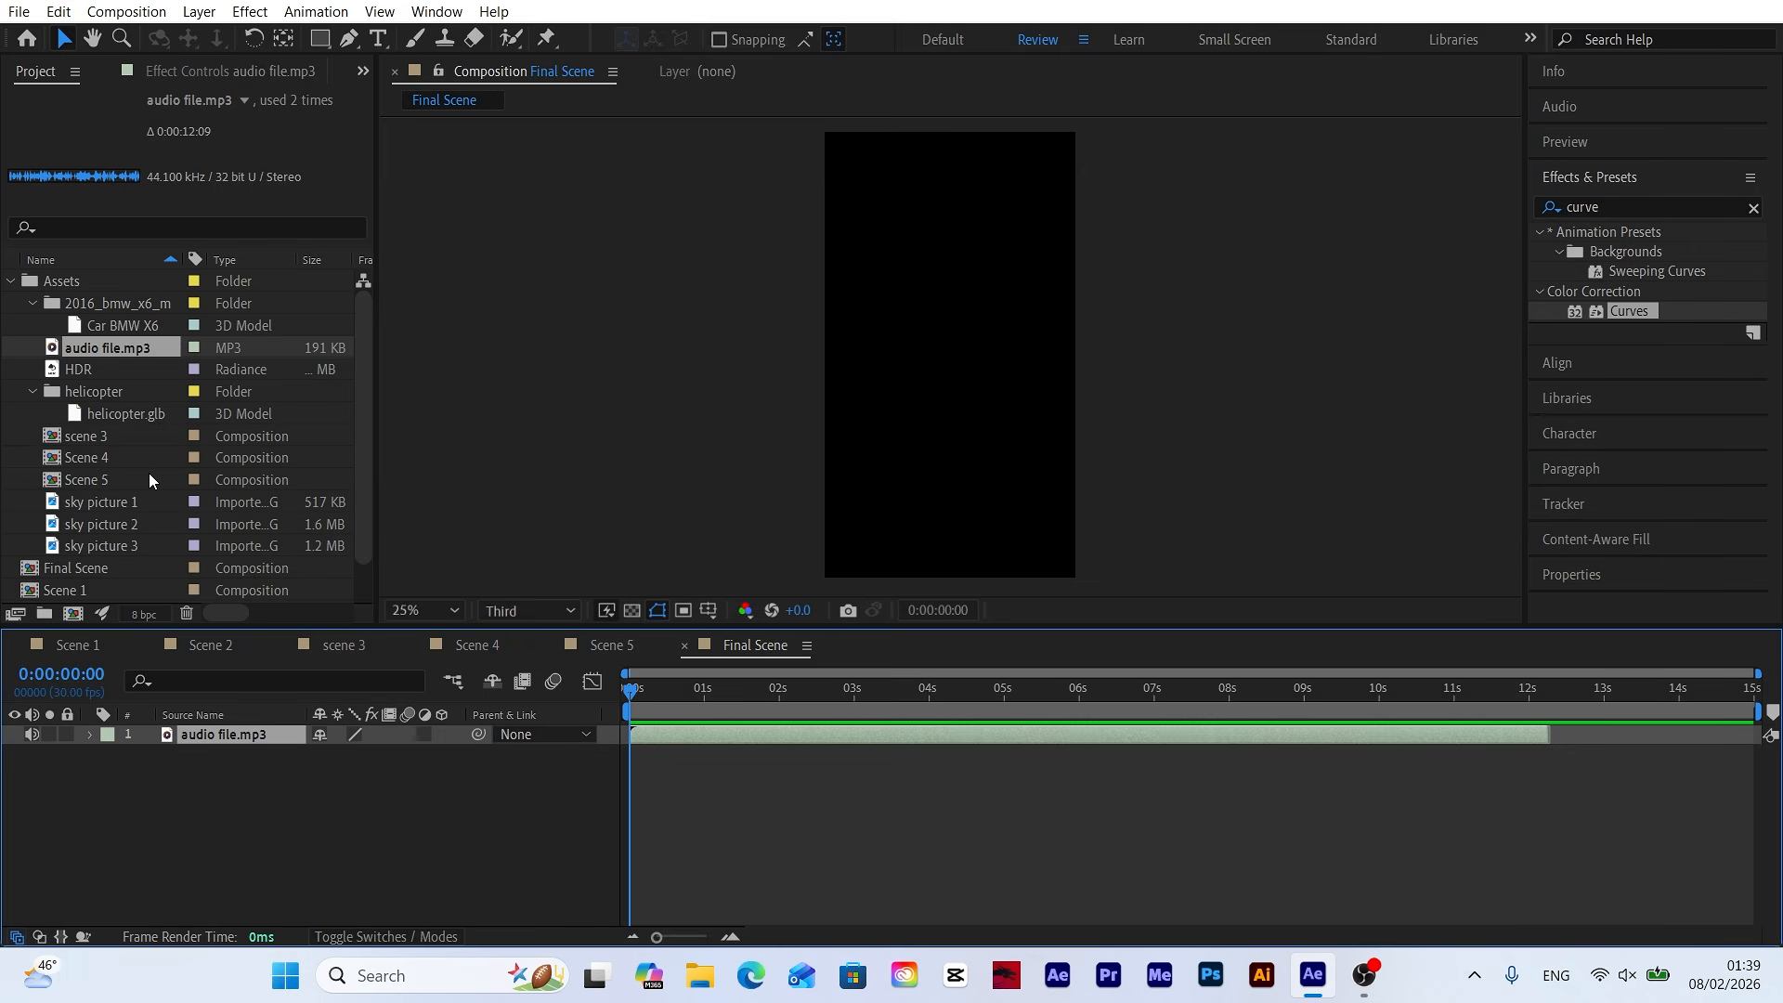
Place Scene 1 at the start of Final Scene and Scene 2 above it, starting at about 3.4 seconds.
scroll(115, 566, down, 1)
drag(68, 546, 314, 811)
drag(632, 698, 884, 702)
drag(97, 565, 674, 733)
Place scene 3 above Scene 2 in Final Scene, starting at about 5.4 seconds, and nudge Scene 2's start to about 3.5 seconds.
drag(957, 693, 1007, 693)
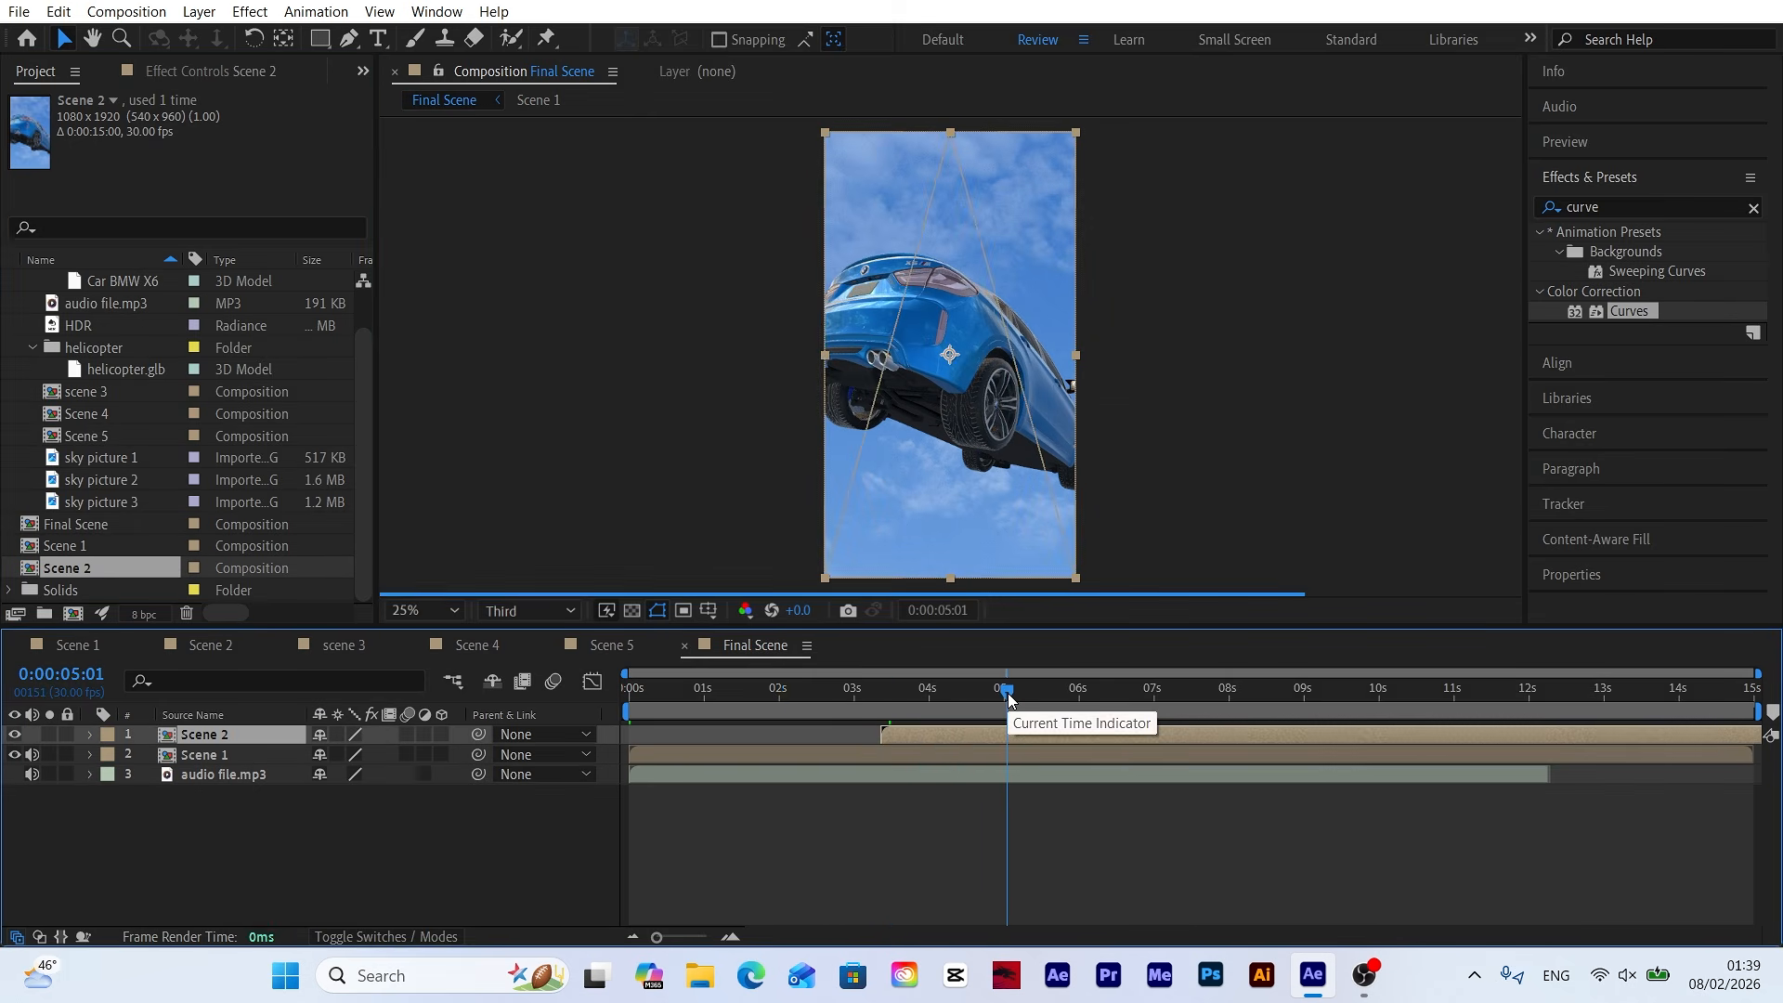
click(92, 420)
click(88, 391)
drag(88, 391, 233, 731)
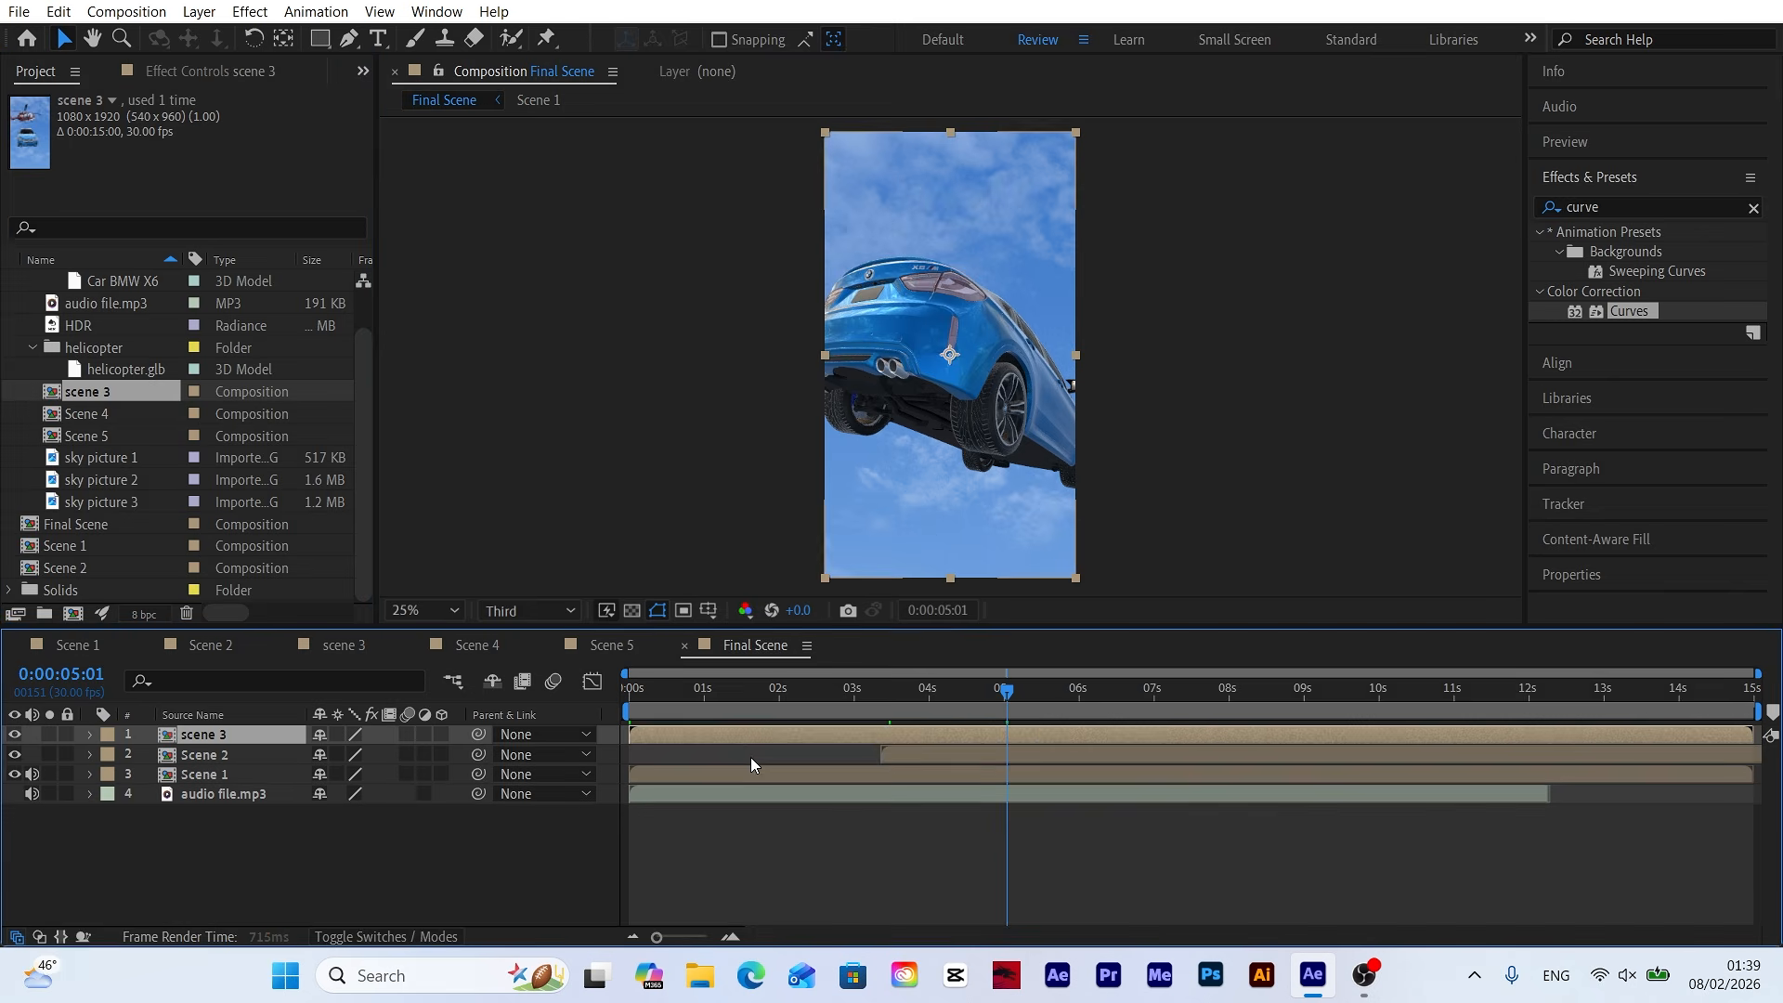
click(1079, 695)
drag(1082, 699, 1103, 734)
drag(1032, 757, 1040, 759)
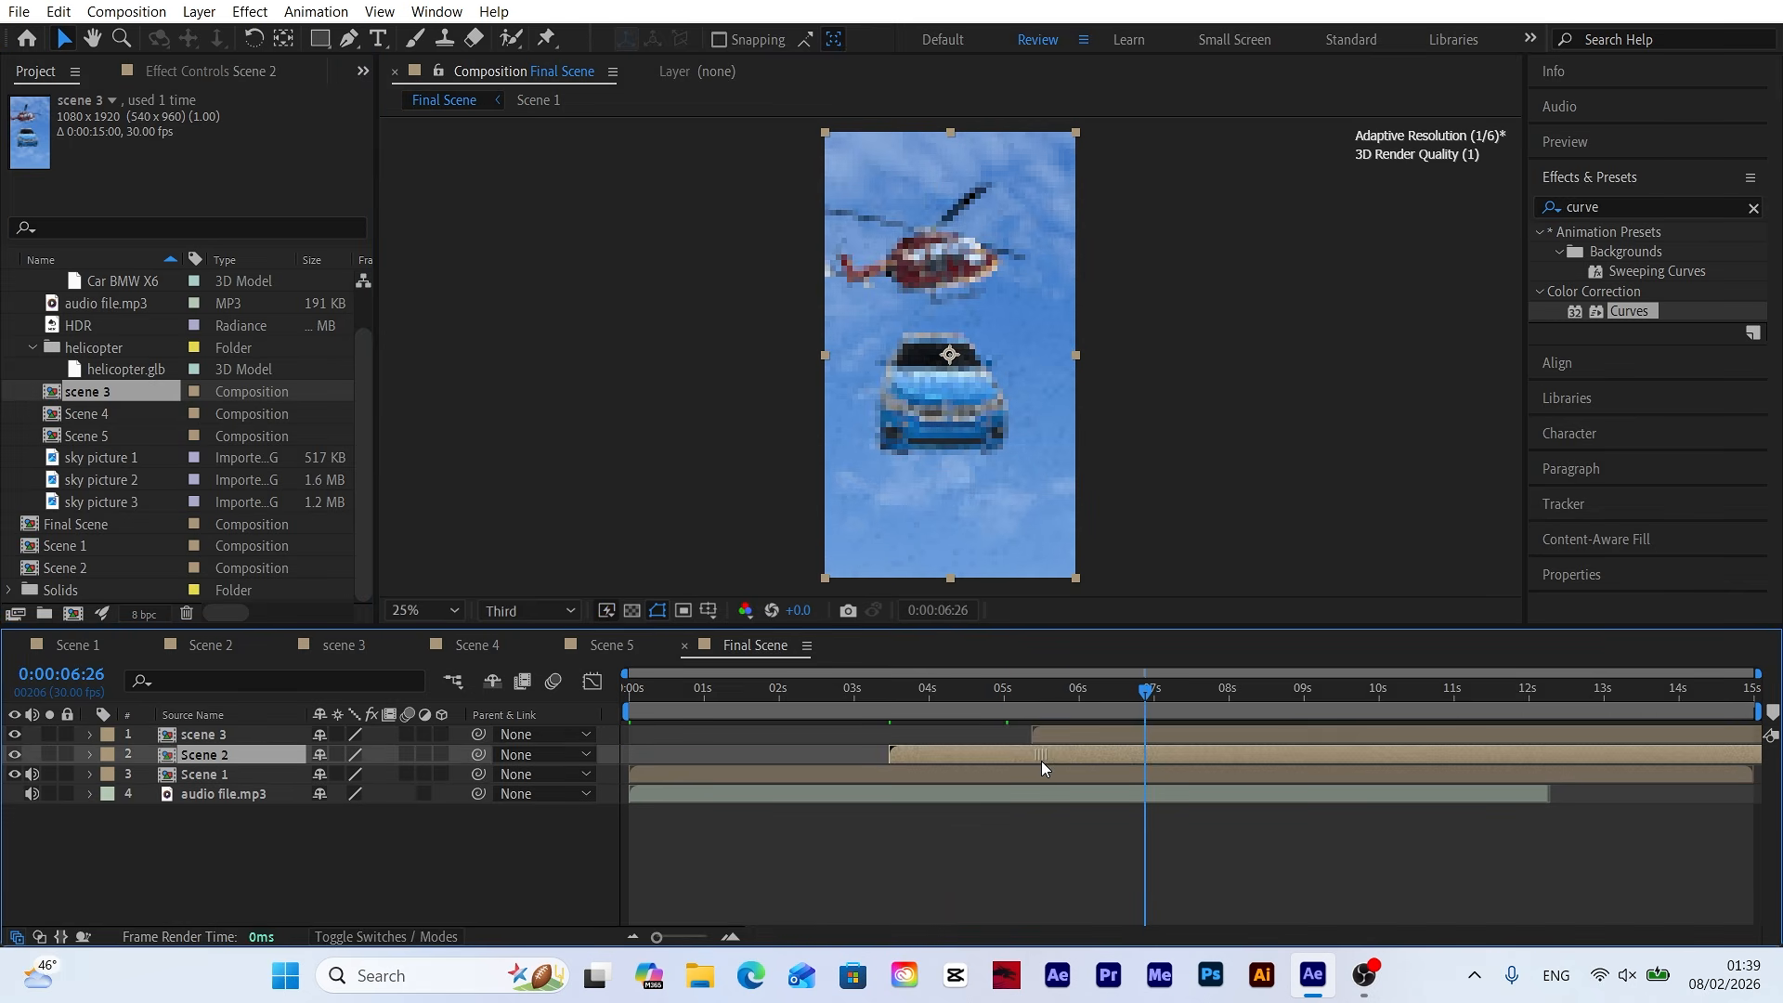
Add Scene 4 above scene 3 starting at about 7 seconds, and Scene 5 above it starting at about 9.2 seconds.
click(1042, 735)
drag(68, 425, 1152, 734)
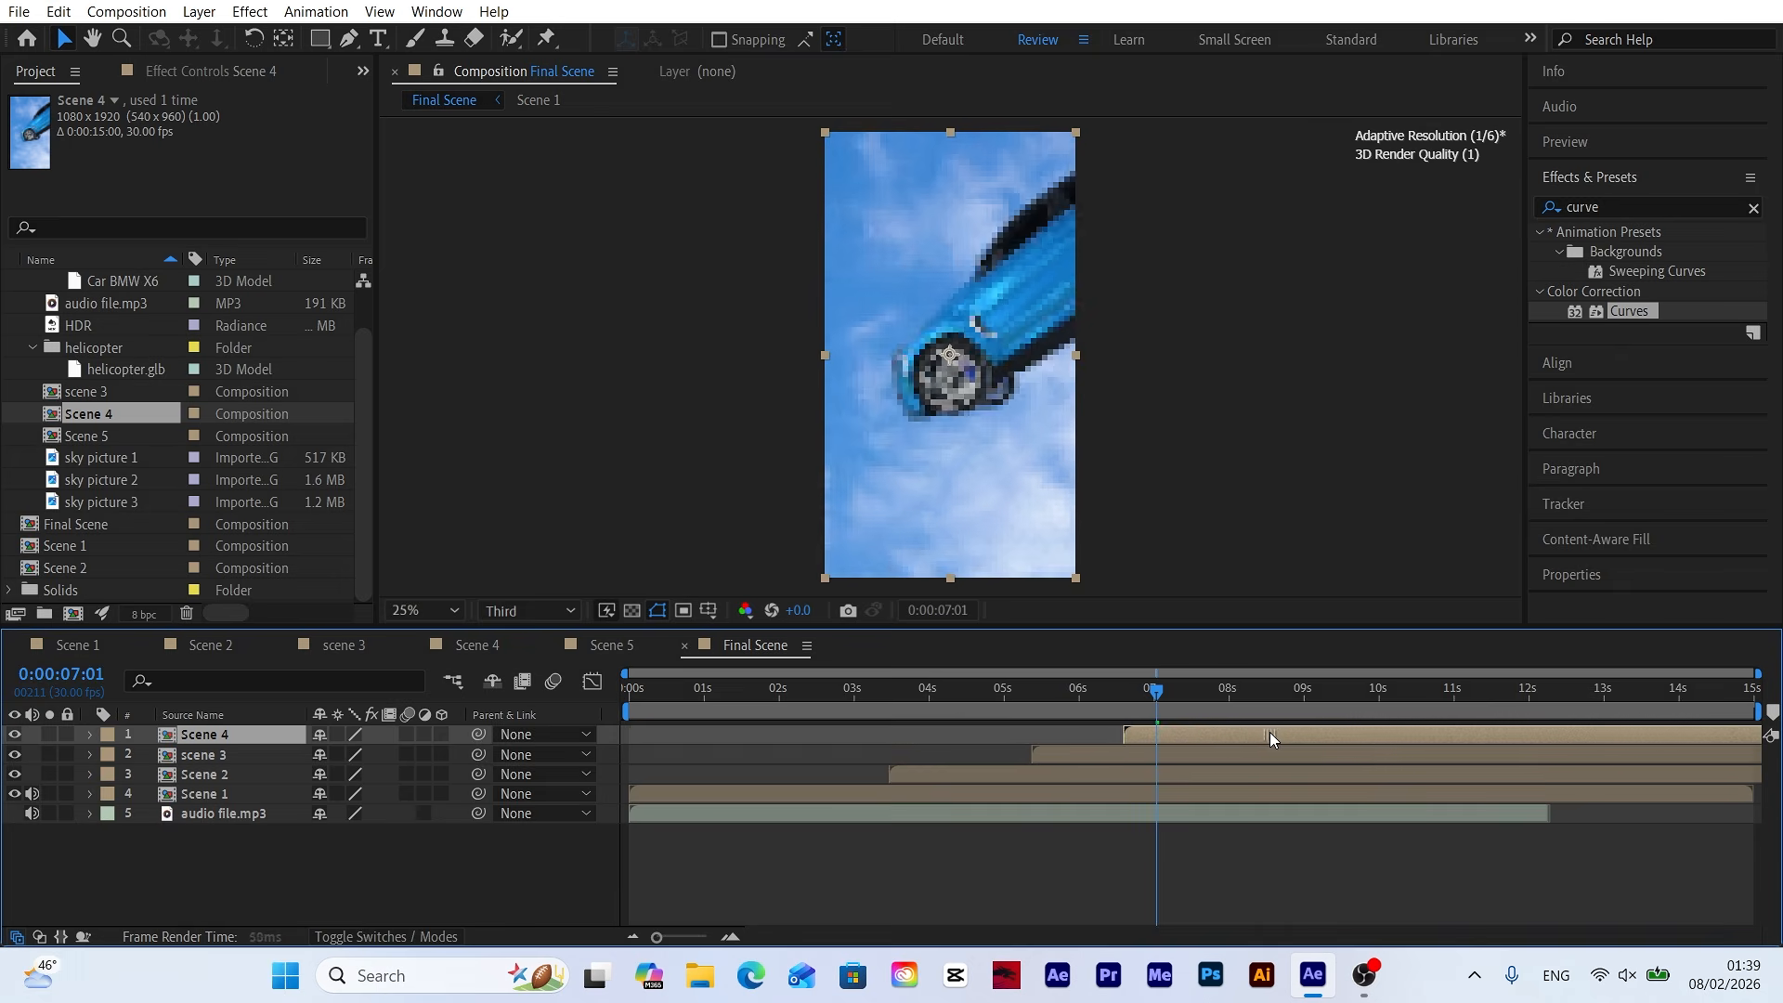
click(1311, 693)
drag(1311, 694, 1315, 694)
click(88, 436)
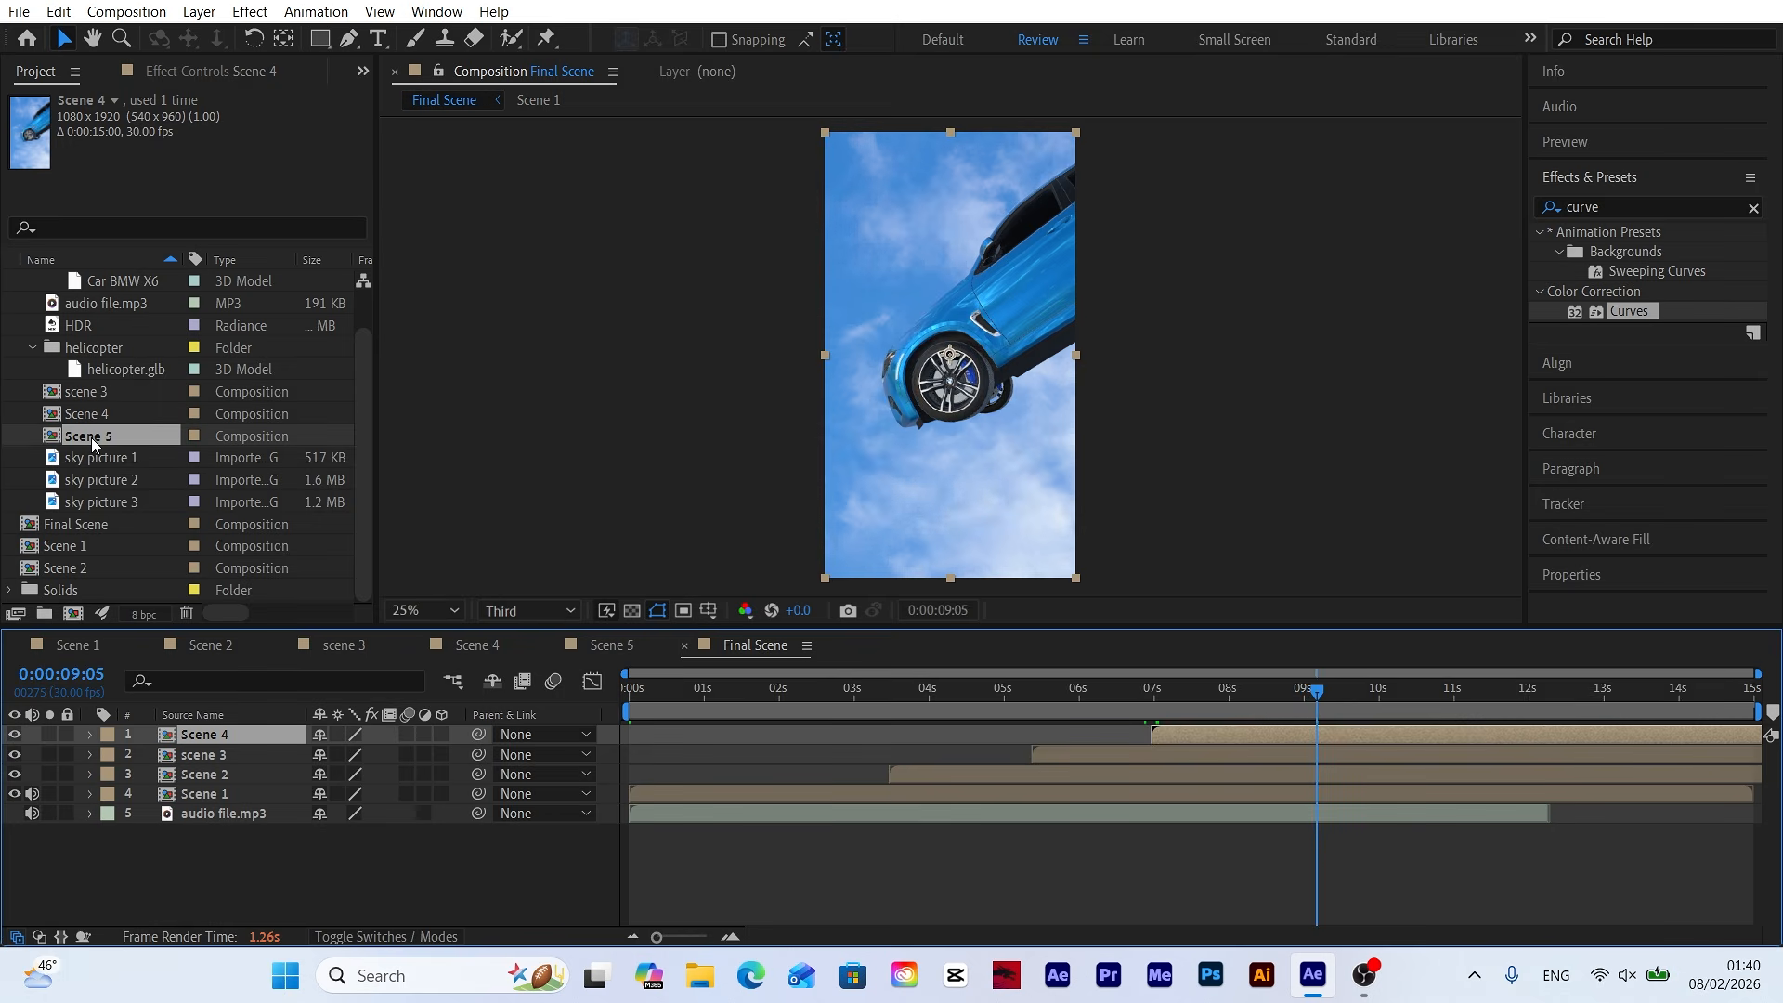
drag(88, 435, 1393, 739)
Shift Scenes 2 through 5 together so that Scene 2 starts at 0:00:04:05.
drag(811, 697, 906, 739)
click(944, 695)
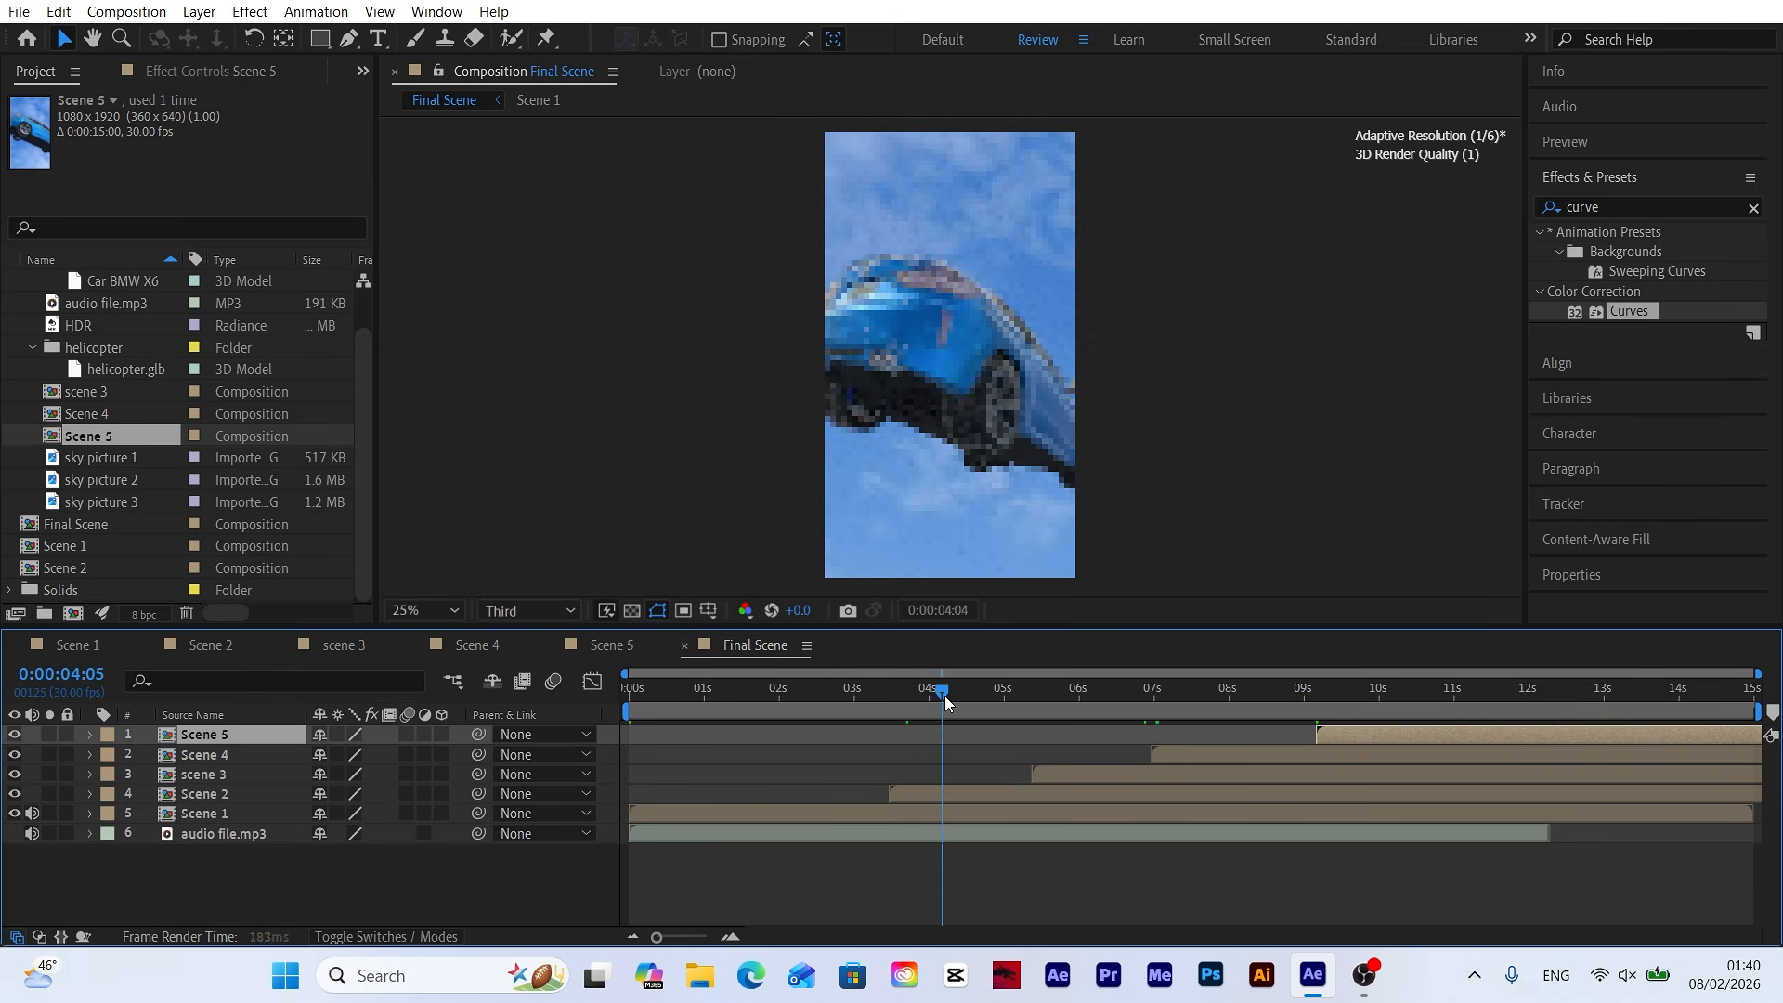
click(1100, 794)
shift+click(1363, 732)
drag(1049, 794, 1101, 795)
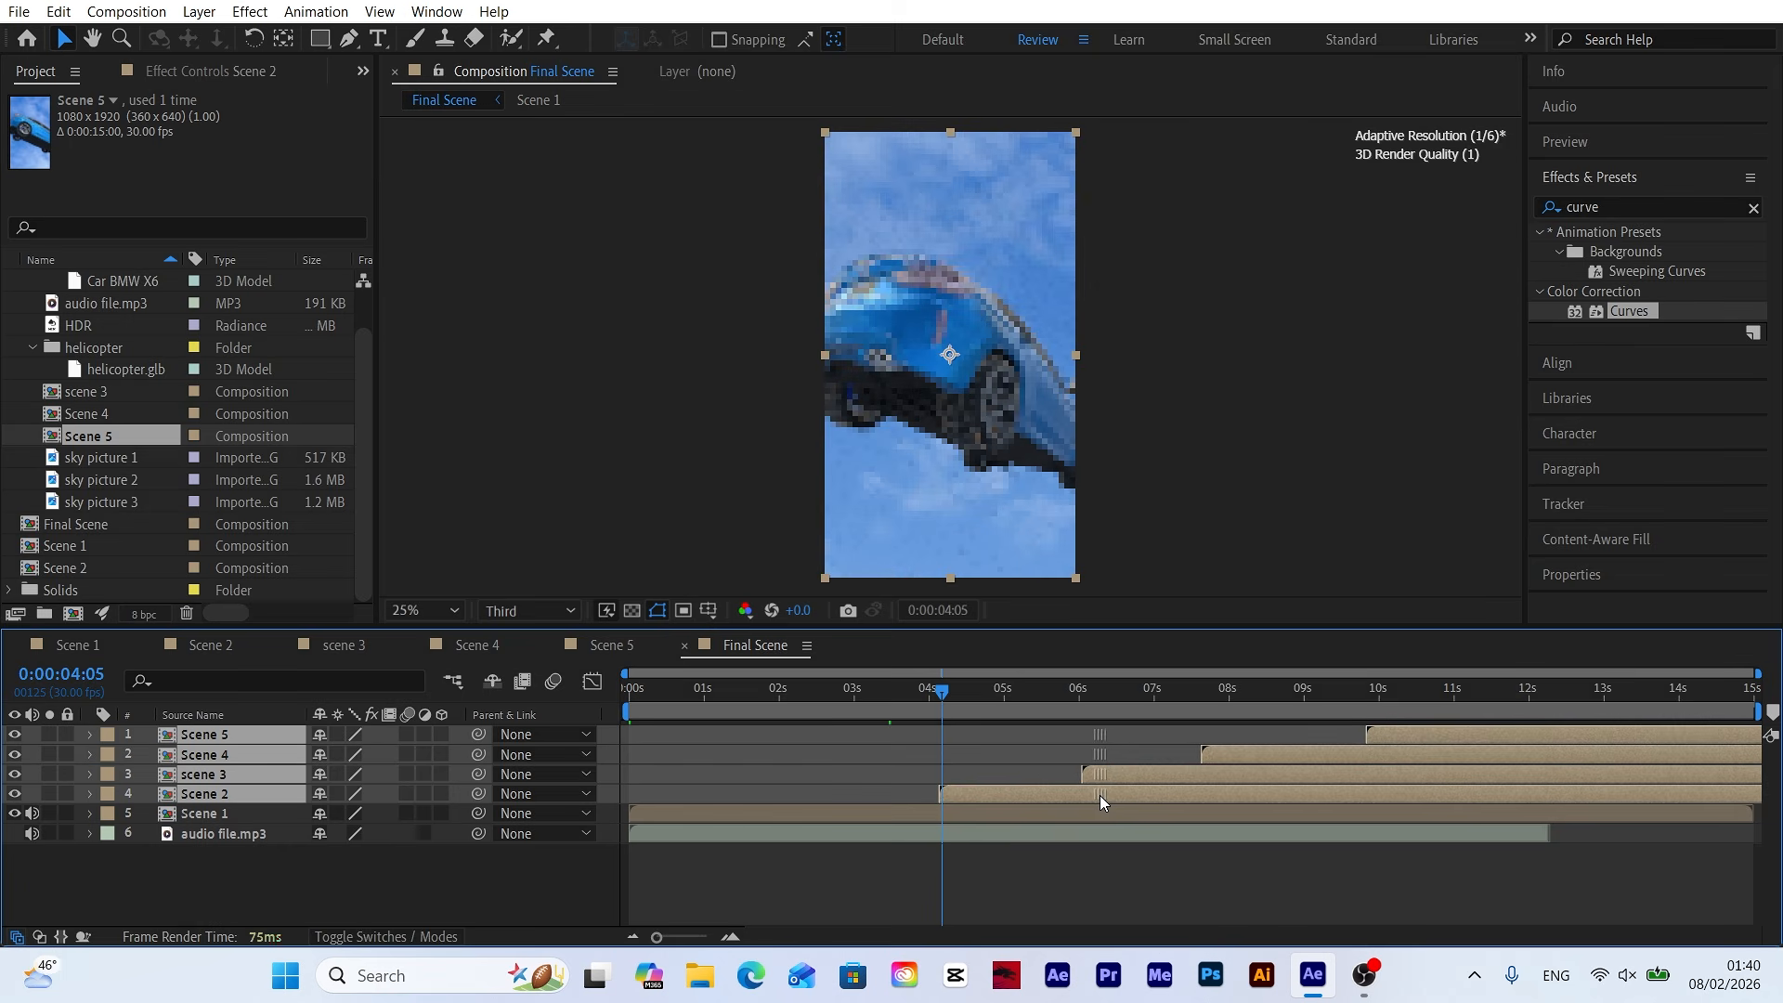
click(1089, 887)
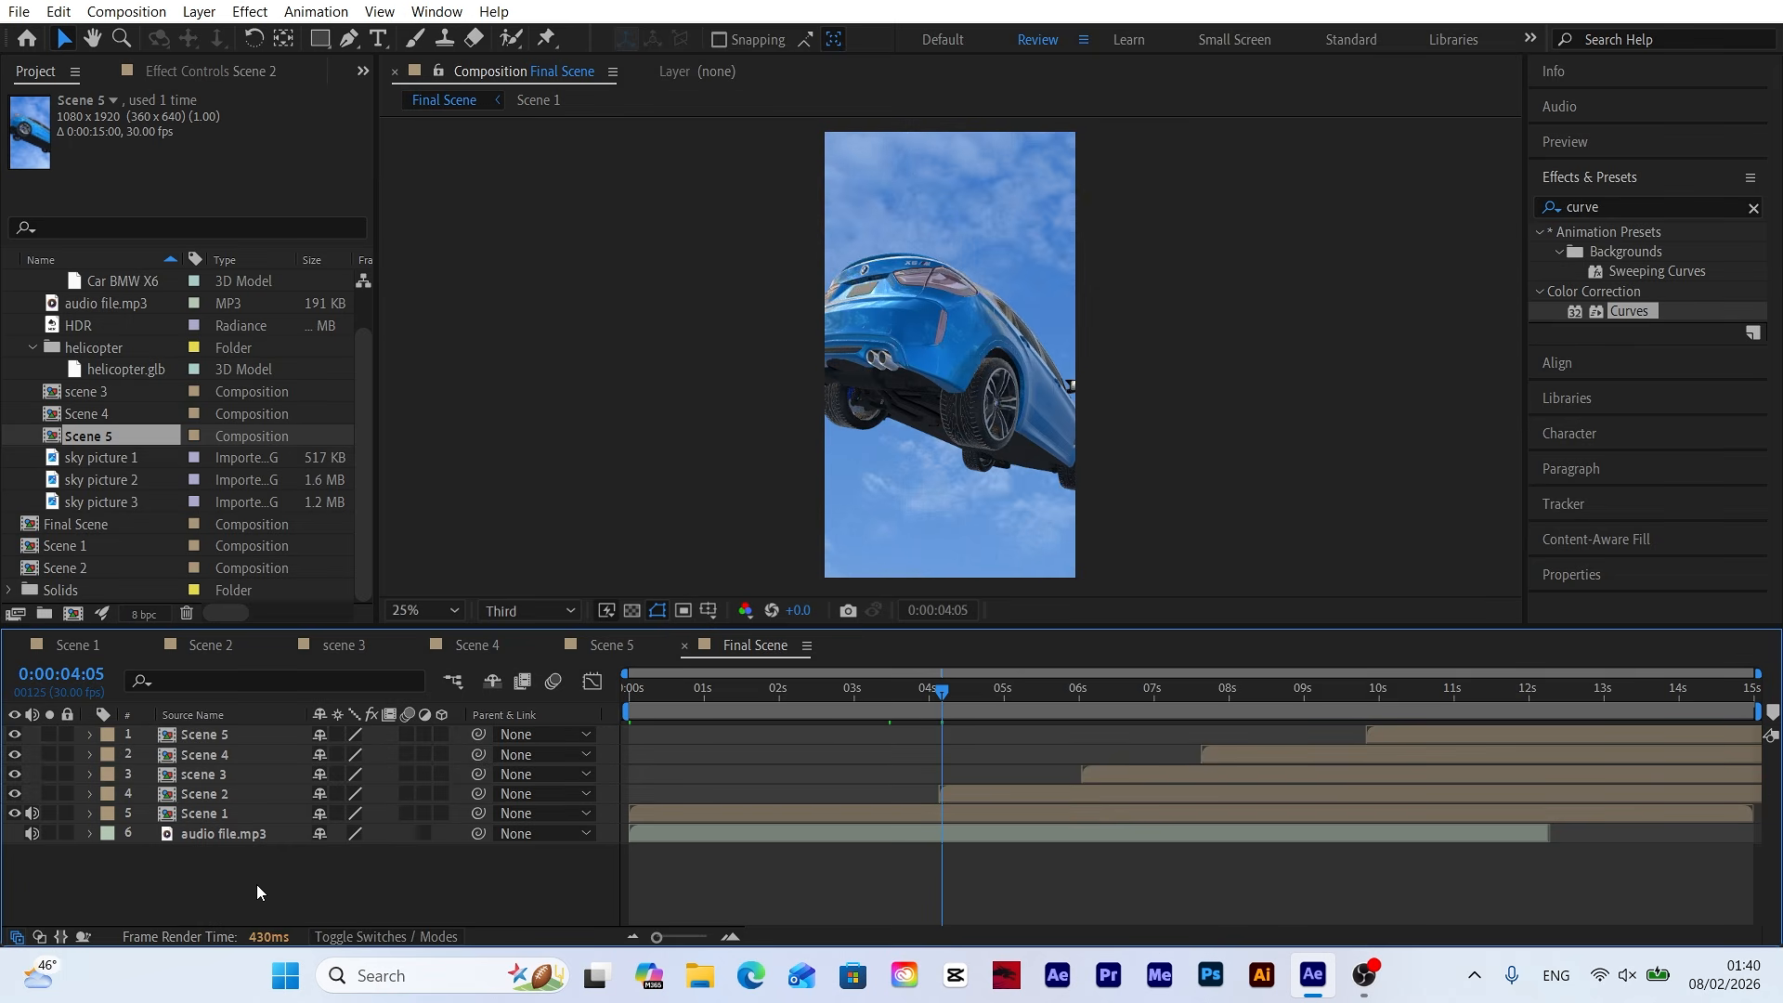
Mute Scene 1's audio and scrub through the opening of Final Scene up to 0:00:03:25.
click(31, 813)
drag(941, 692, 630, 696)
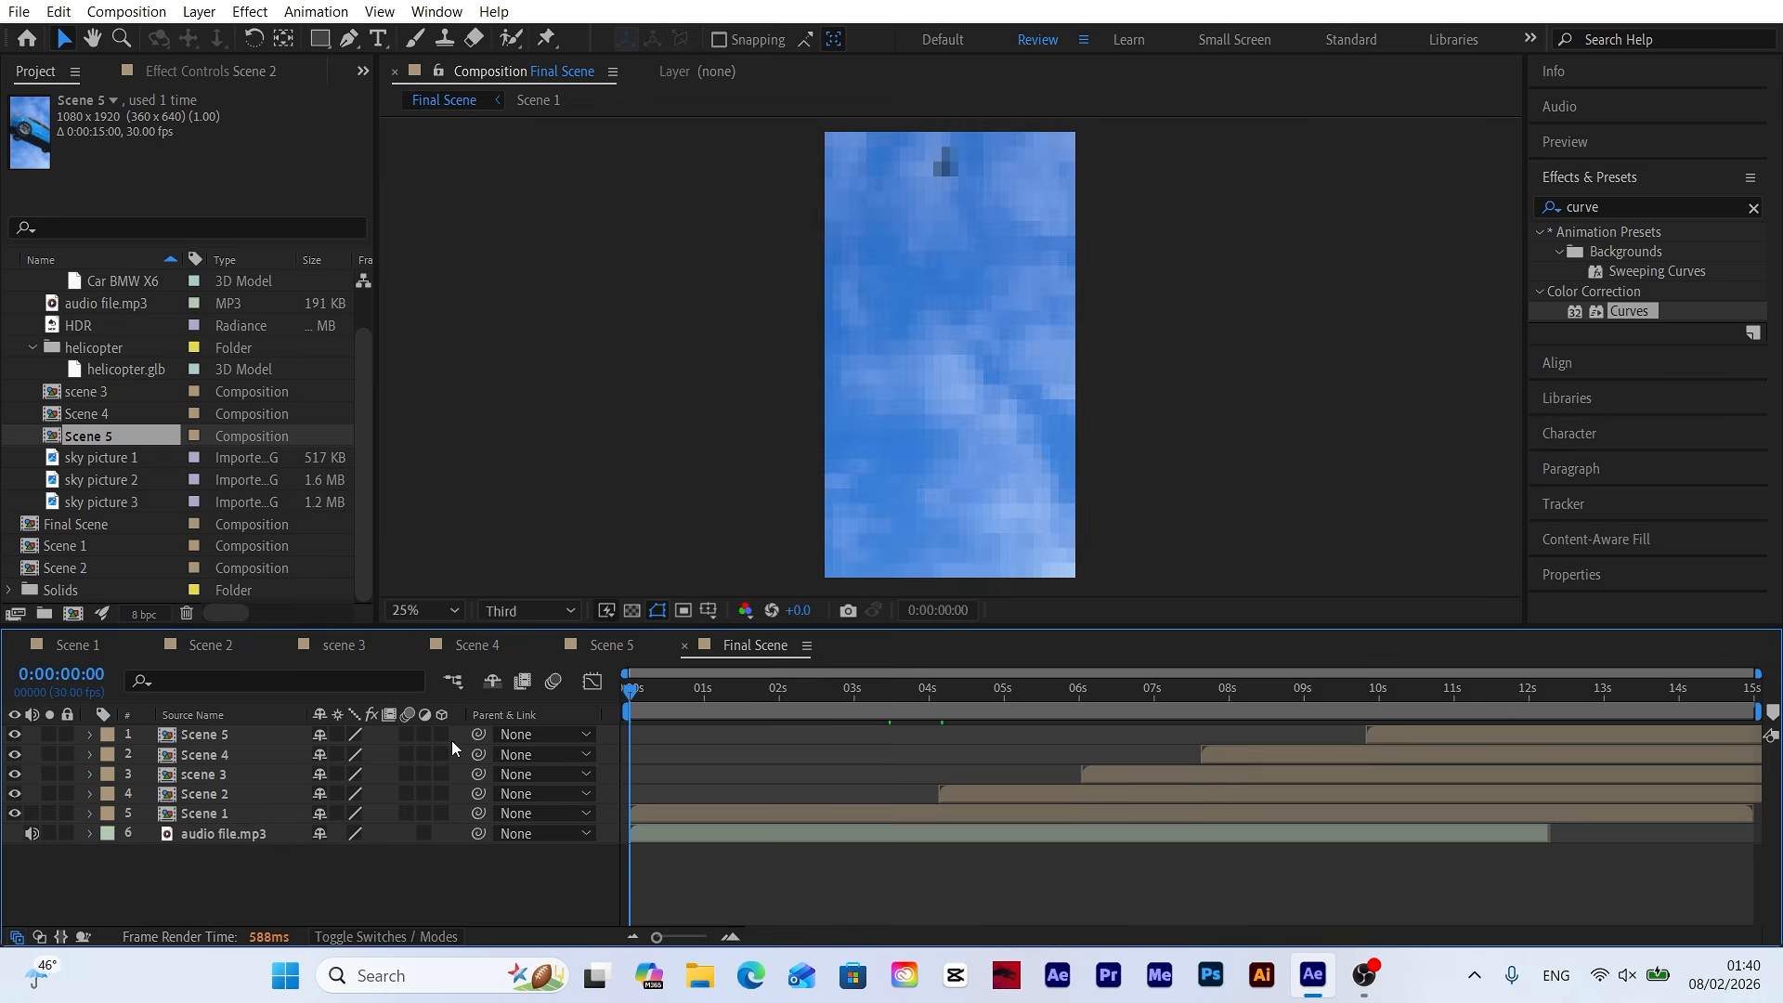
drag(633, 829, 919, 727)
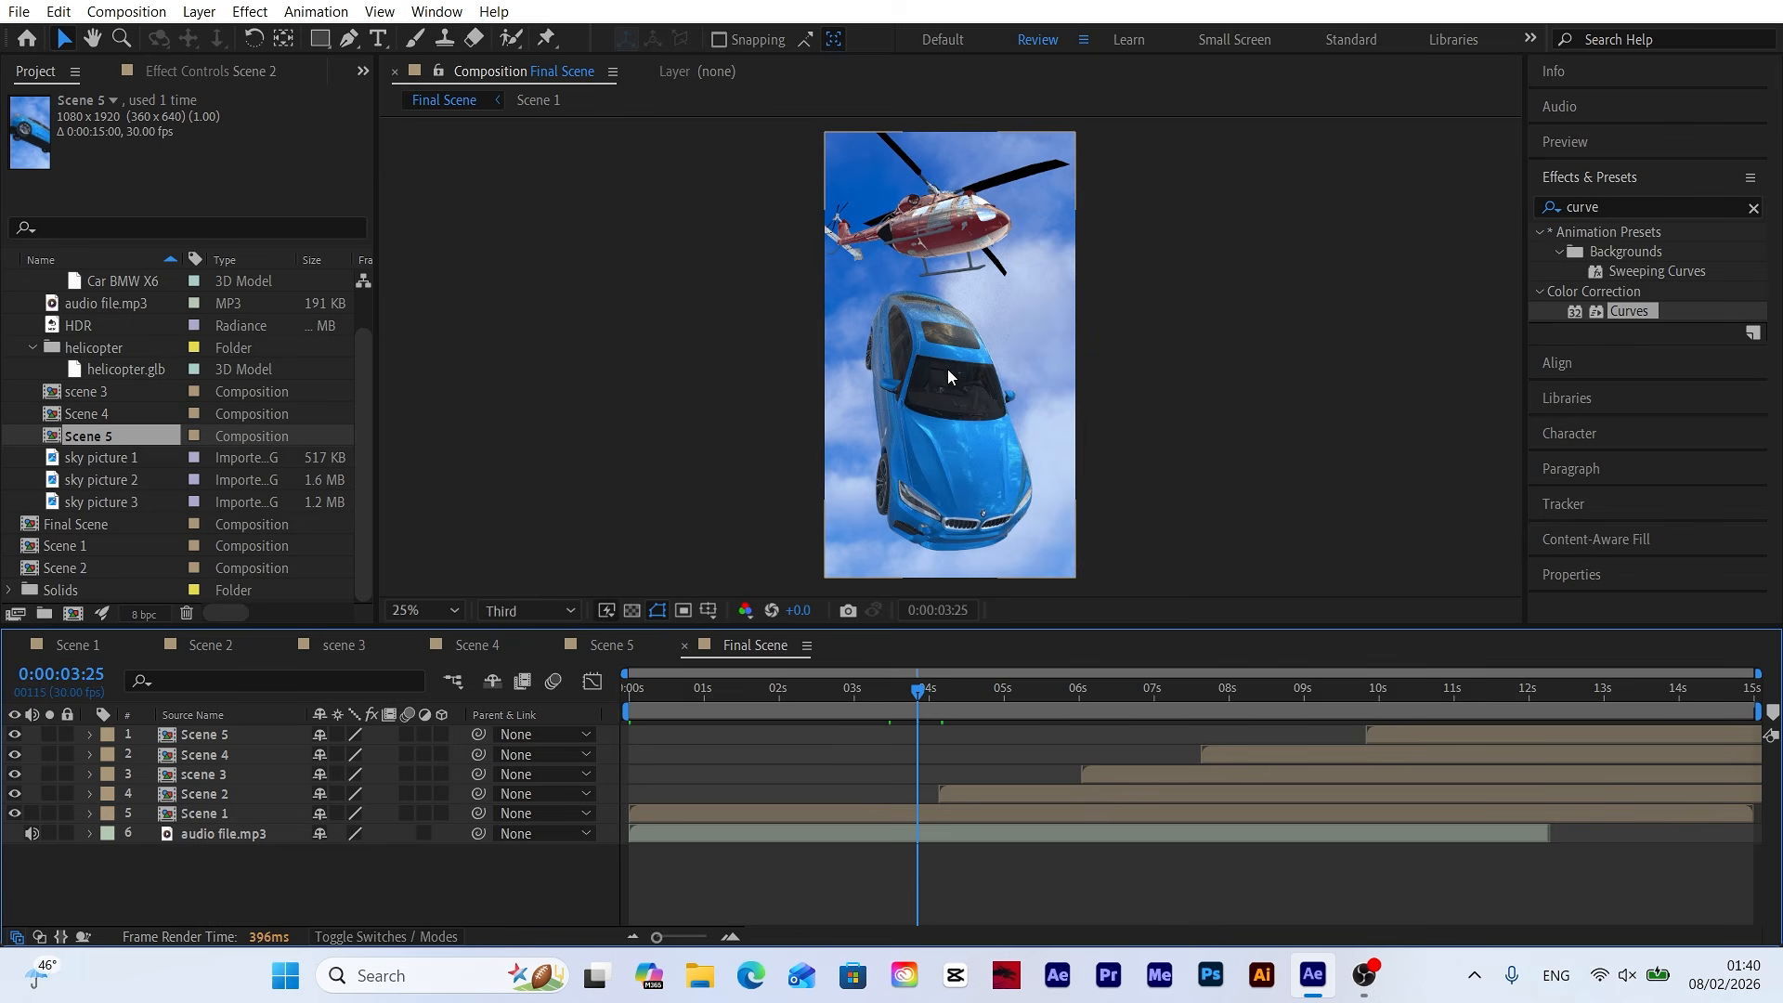
Add an adjustment layer named Glow at the top of Final Scene.
right_click(459, 893)
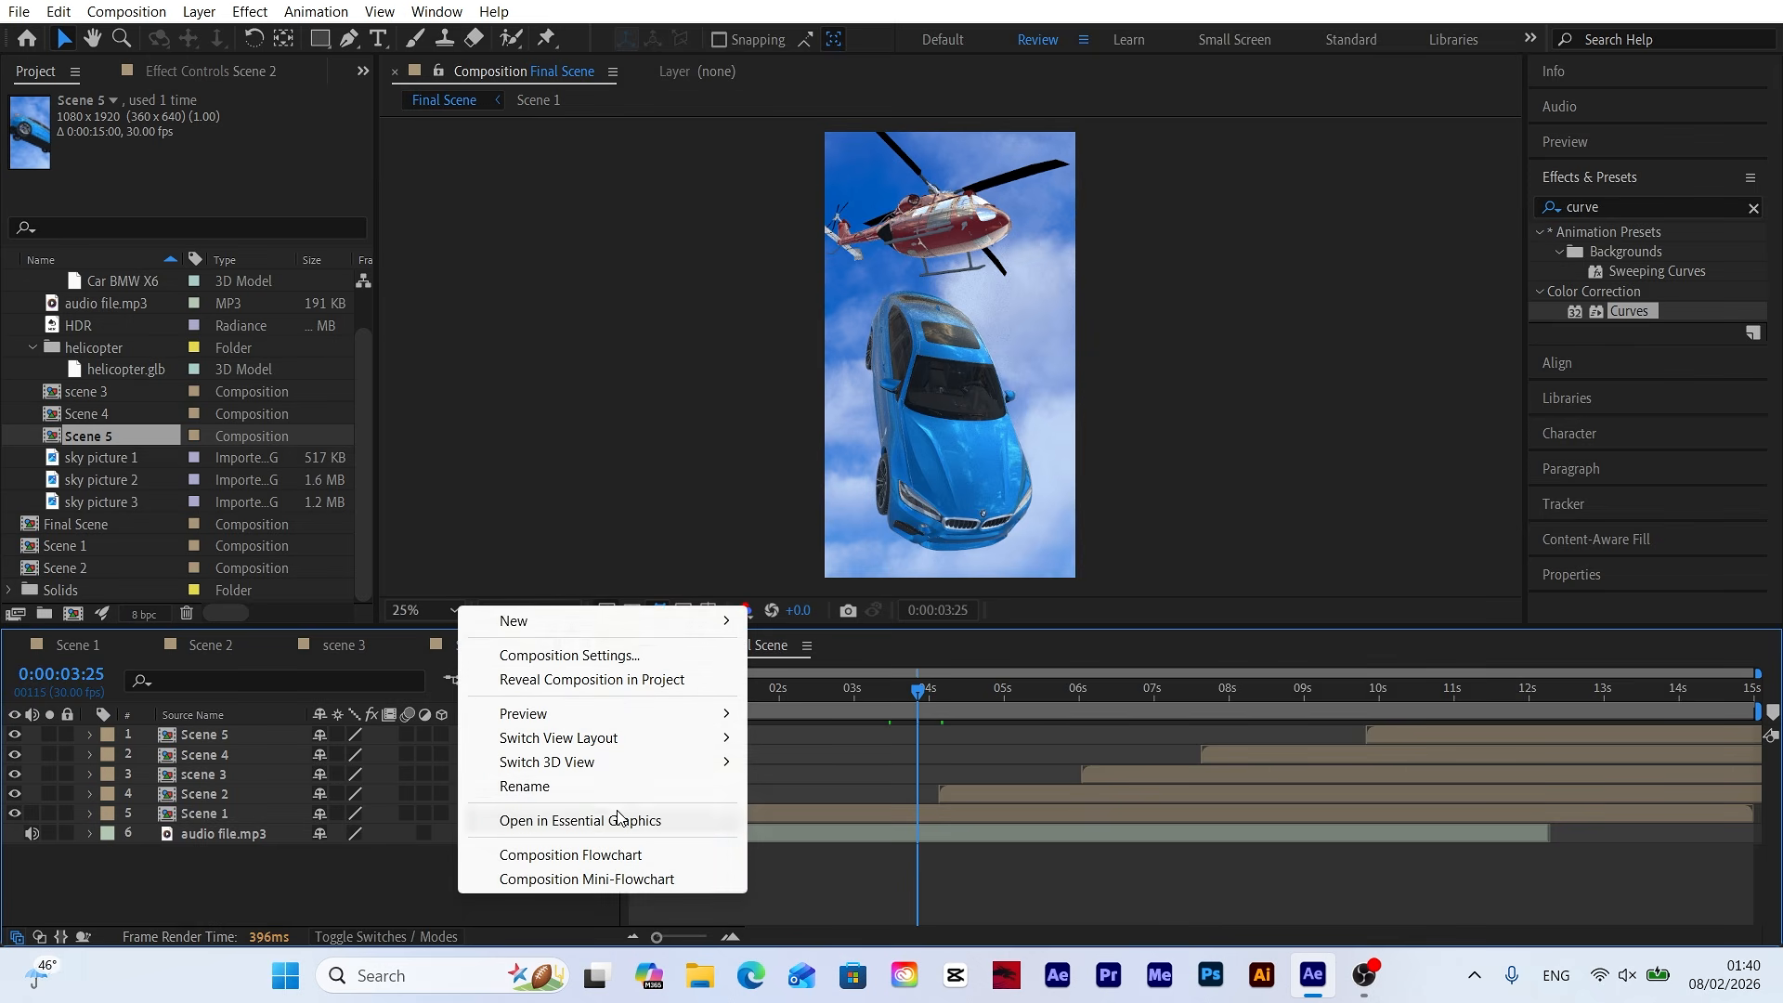
mouse_move(555, 624)
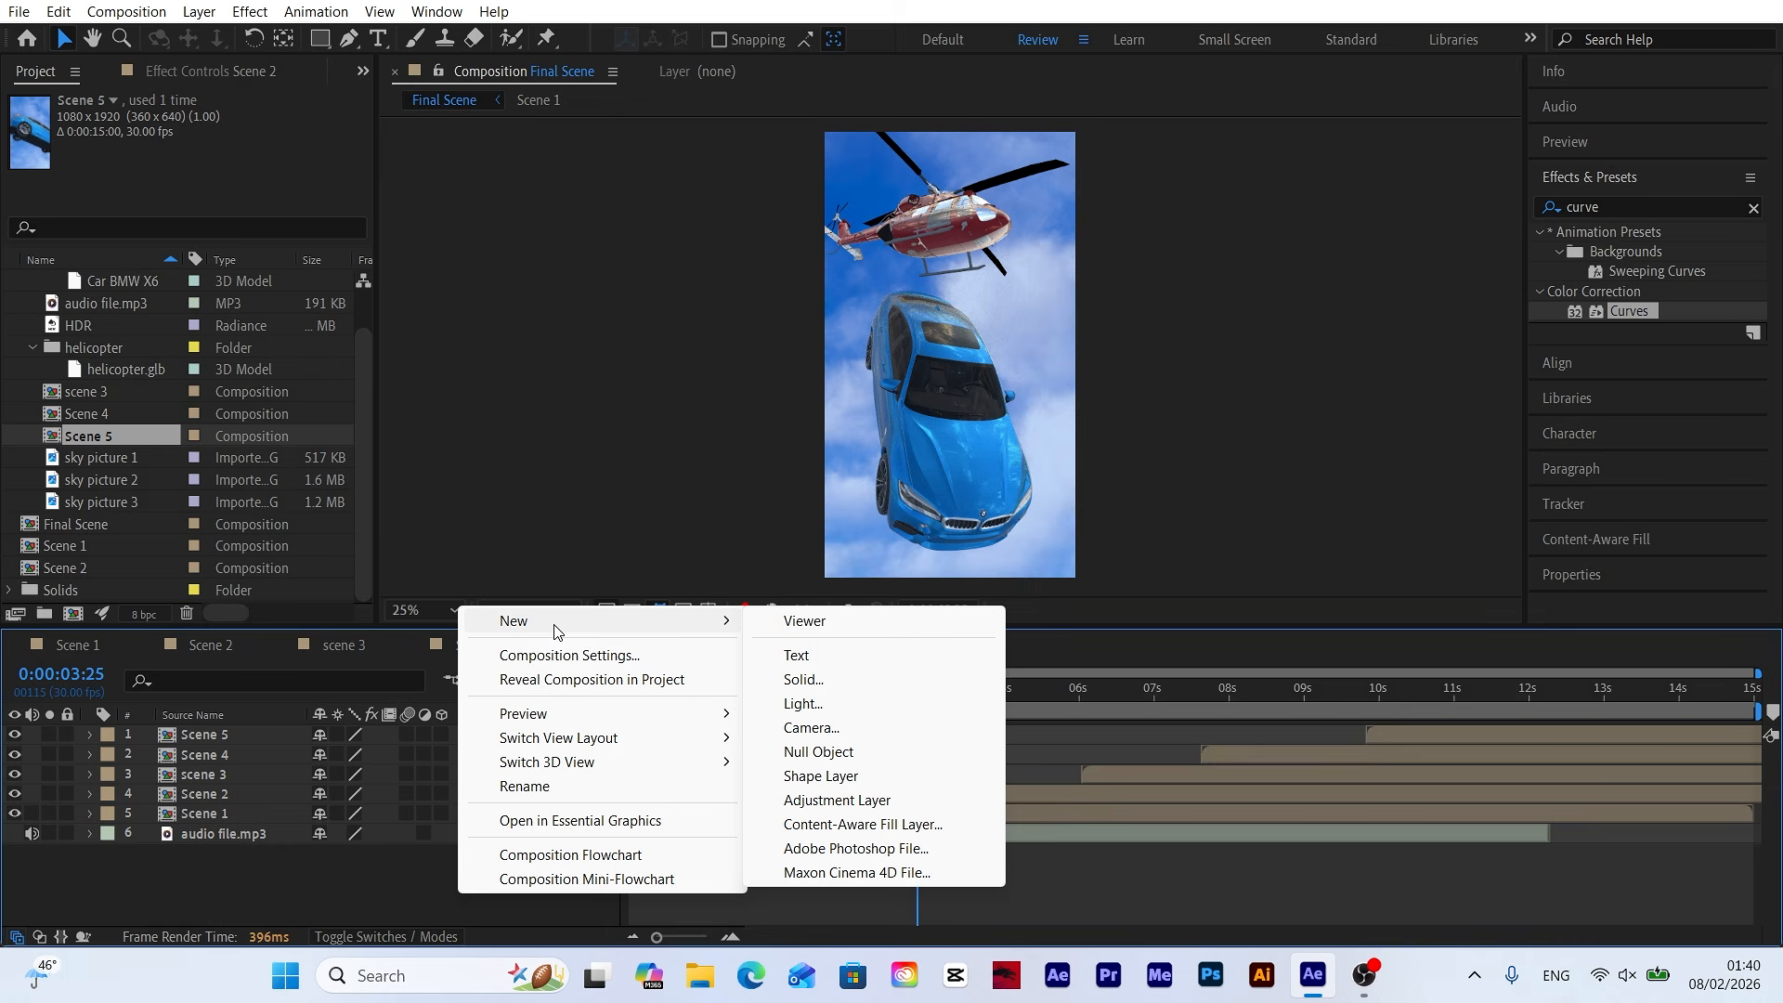
click(839, 804)
right_click(249, 734)
click(312, 673)
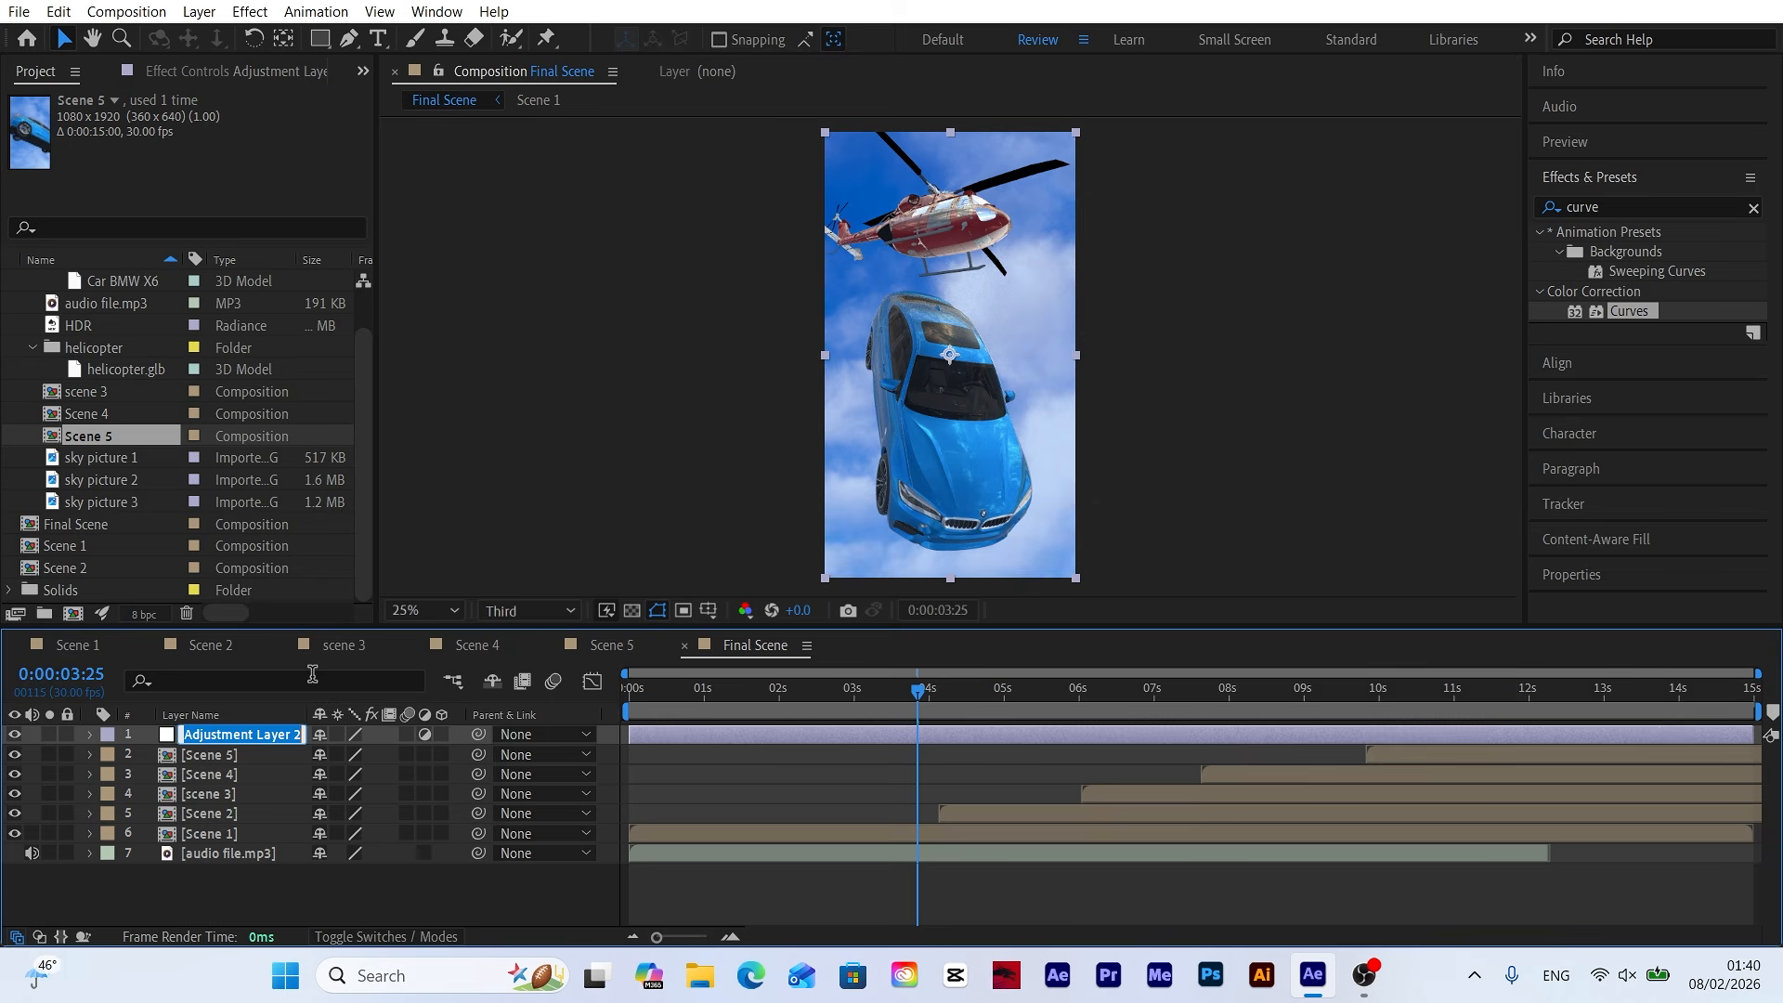
text(Glow)
key(Return)
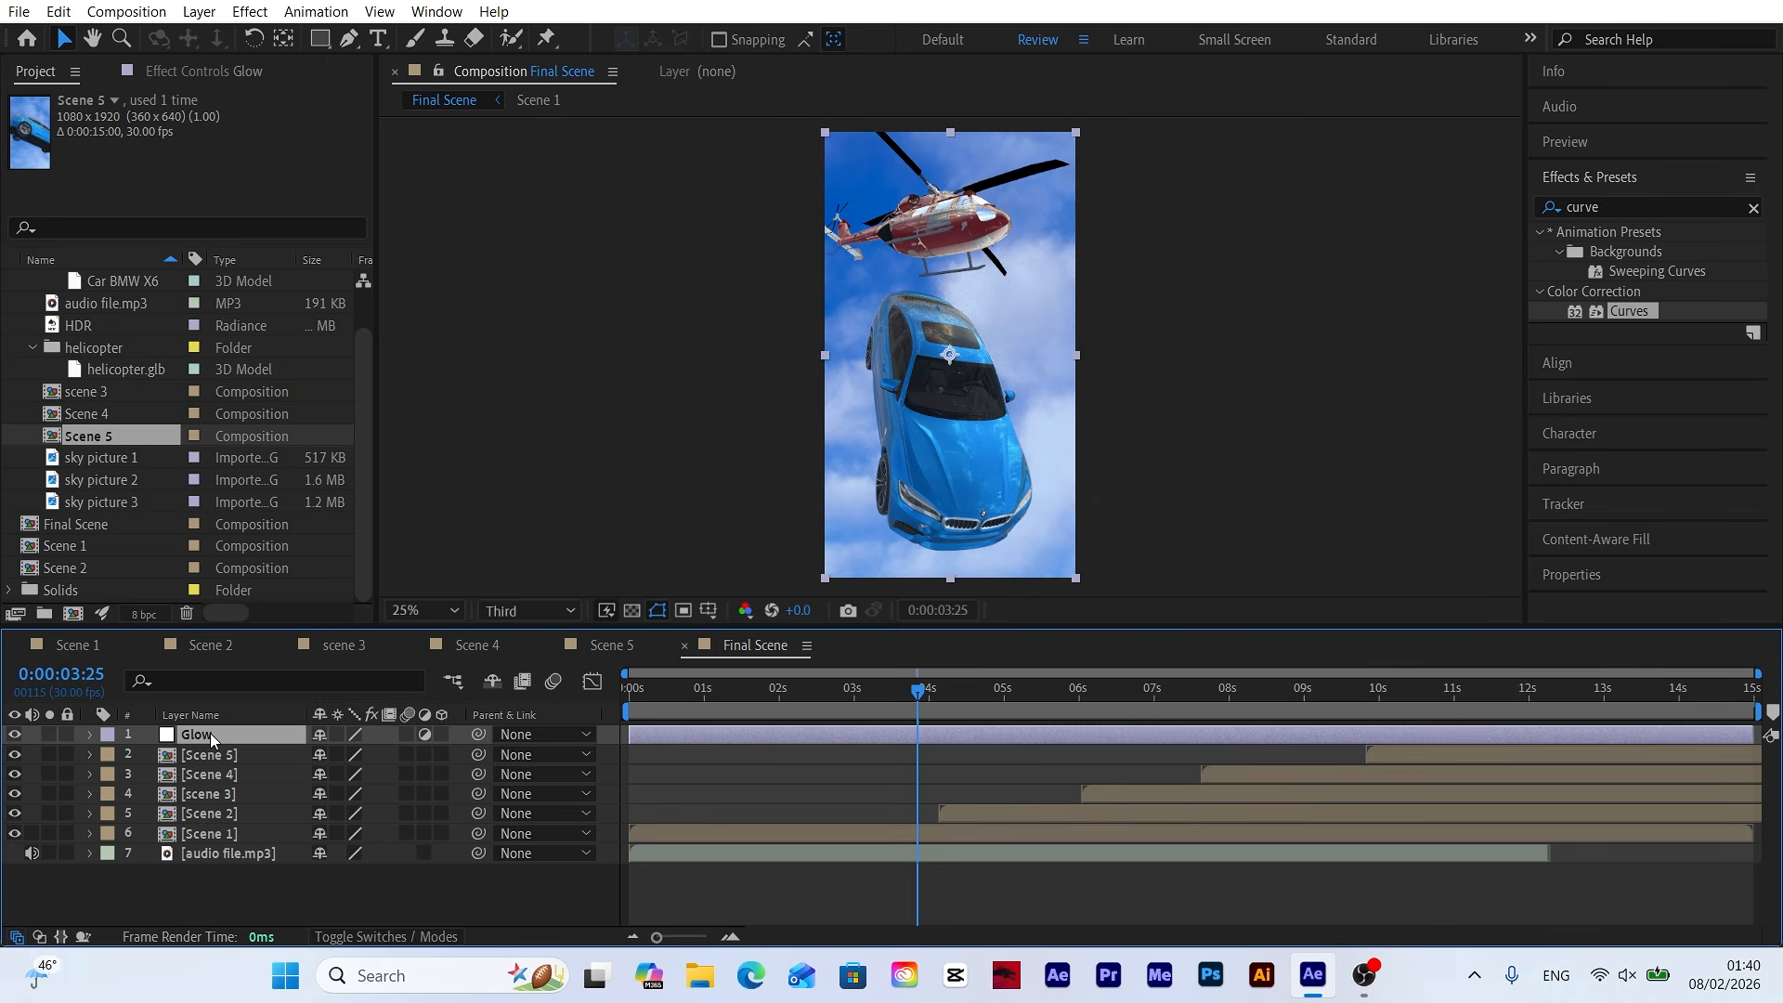
Apply the Stylize Glow effect to the Glow adjustment layer.
click(1639, 208)
text(g)
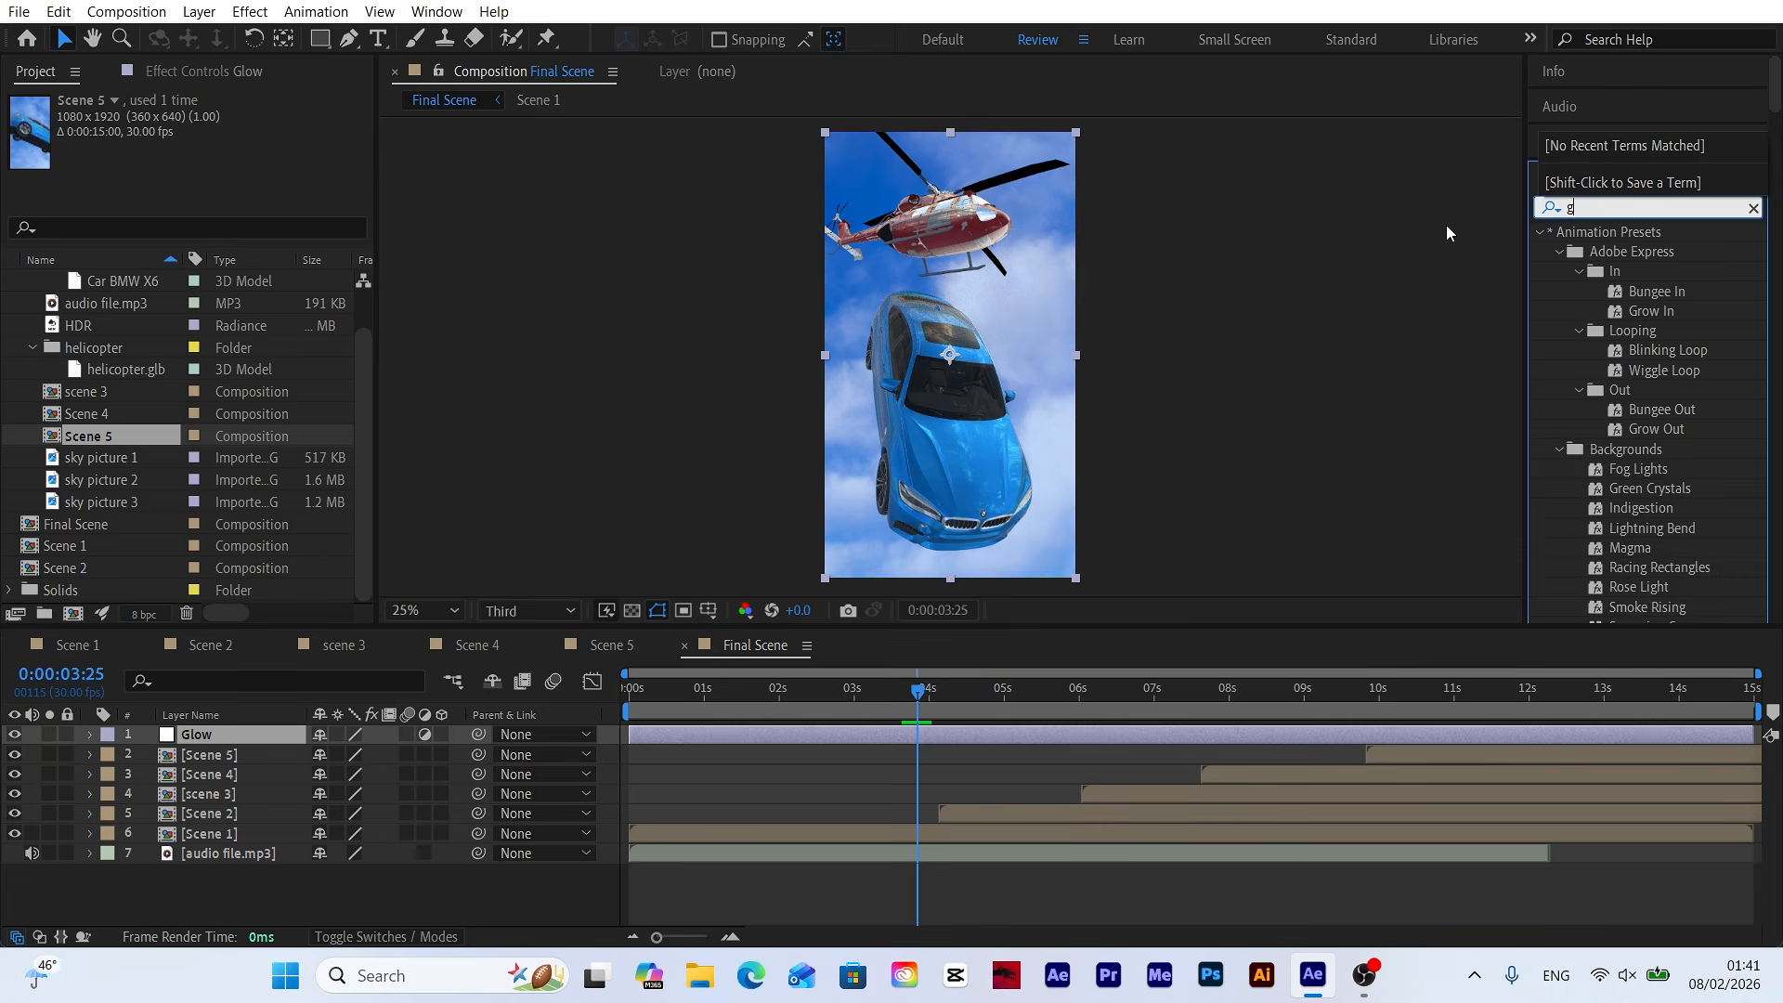
text(low)
drag(1625, 350, 225, 733)
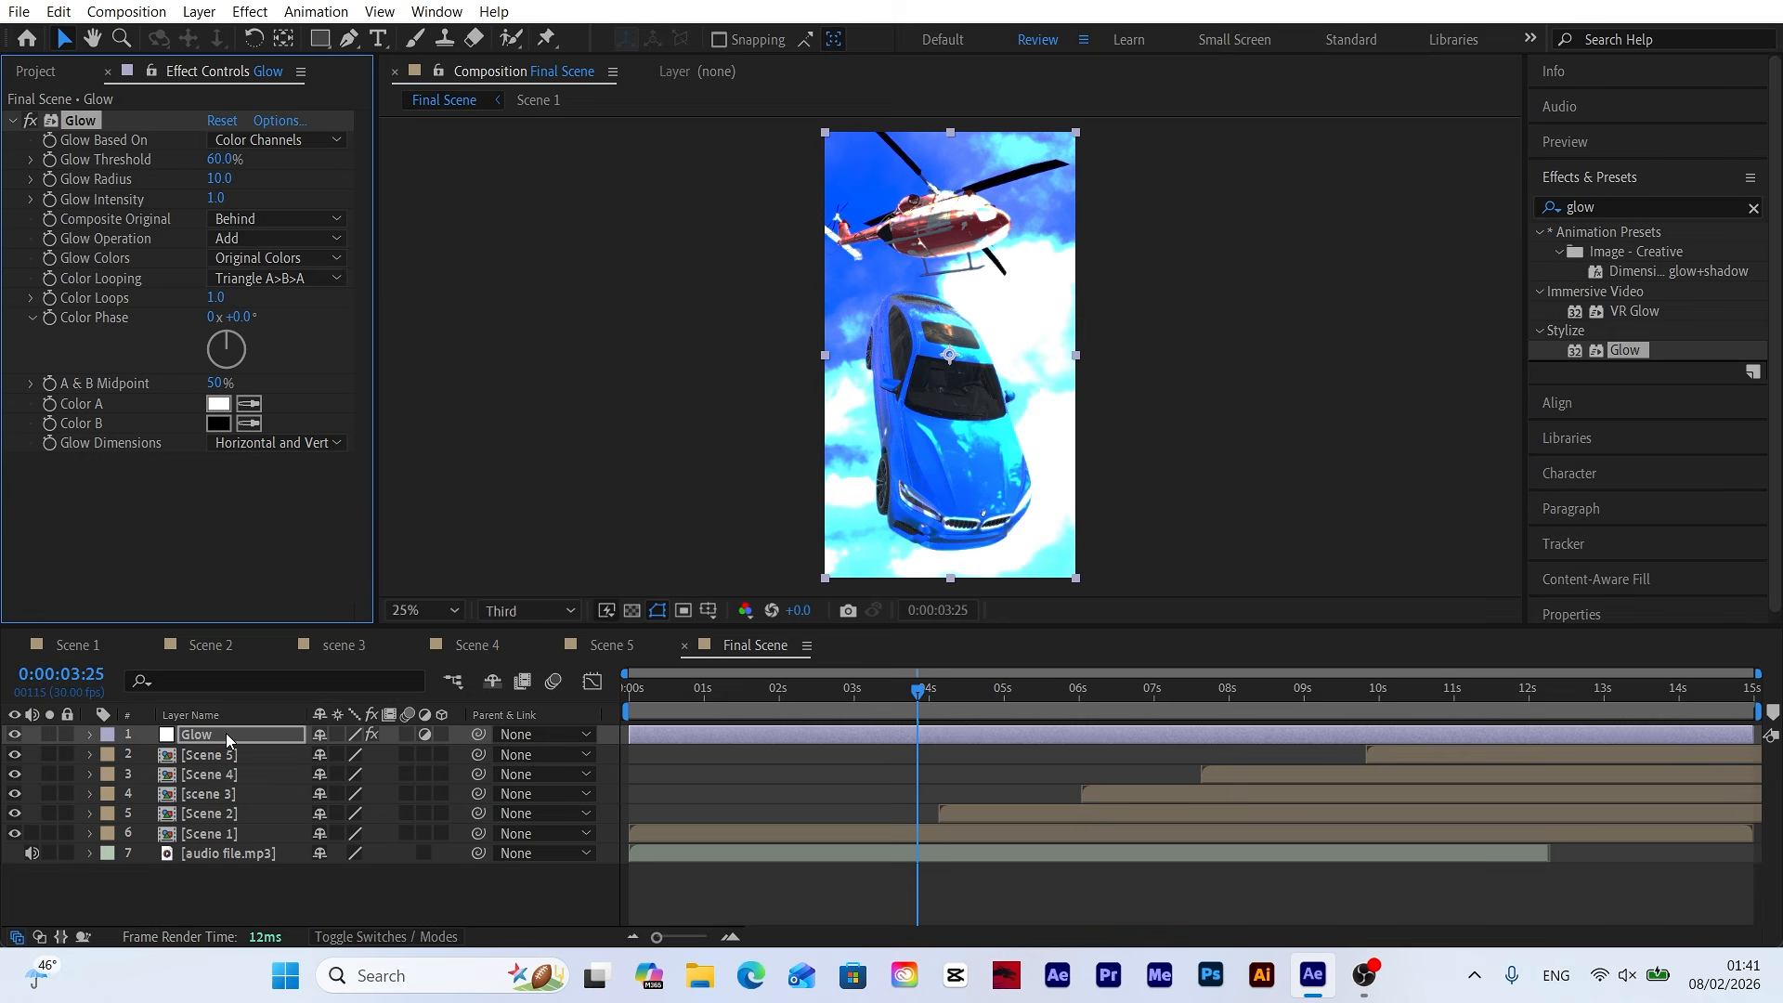
Set the Glow effect's threshold to 75%, radius to 40 and intensity to 0.4.
click(212, 160)
text(75)
key(Return)
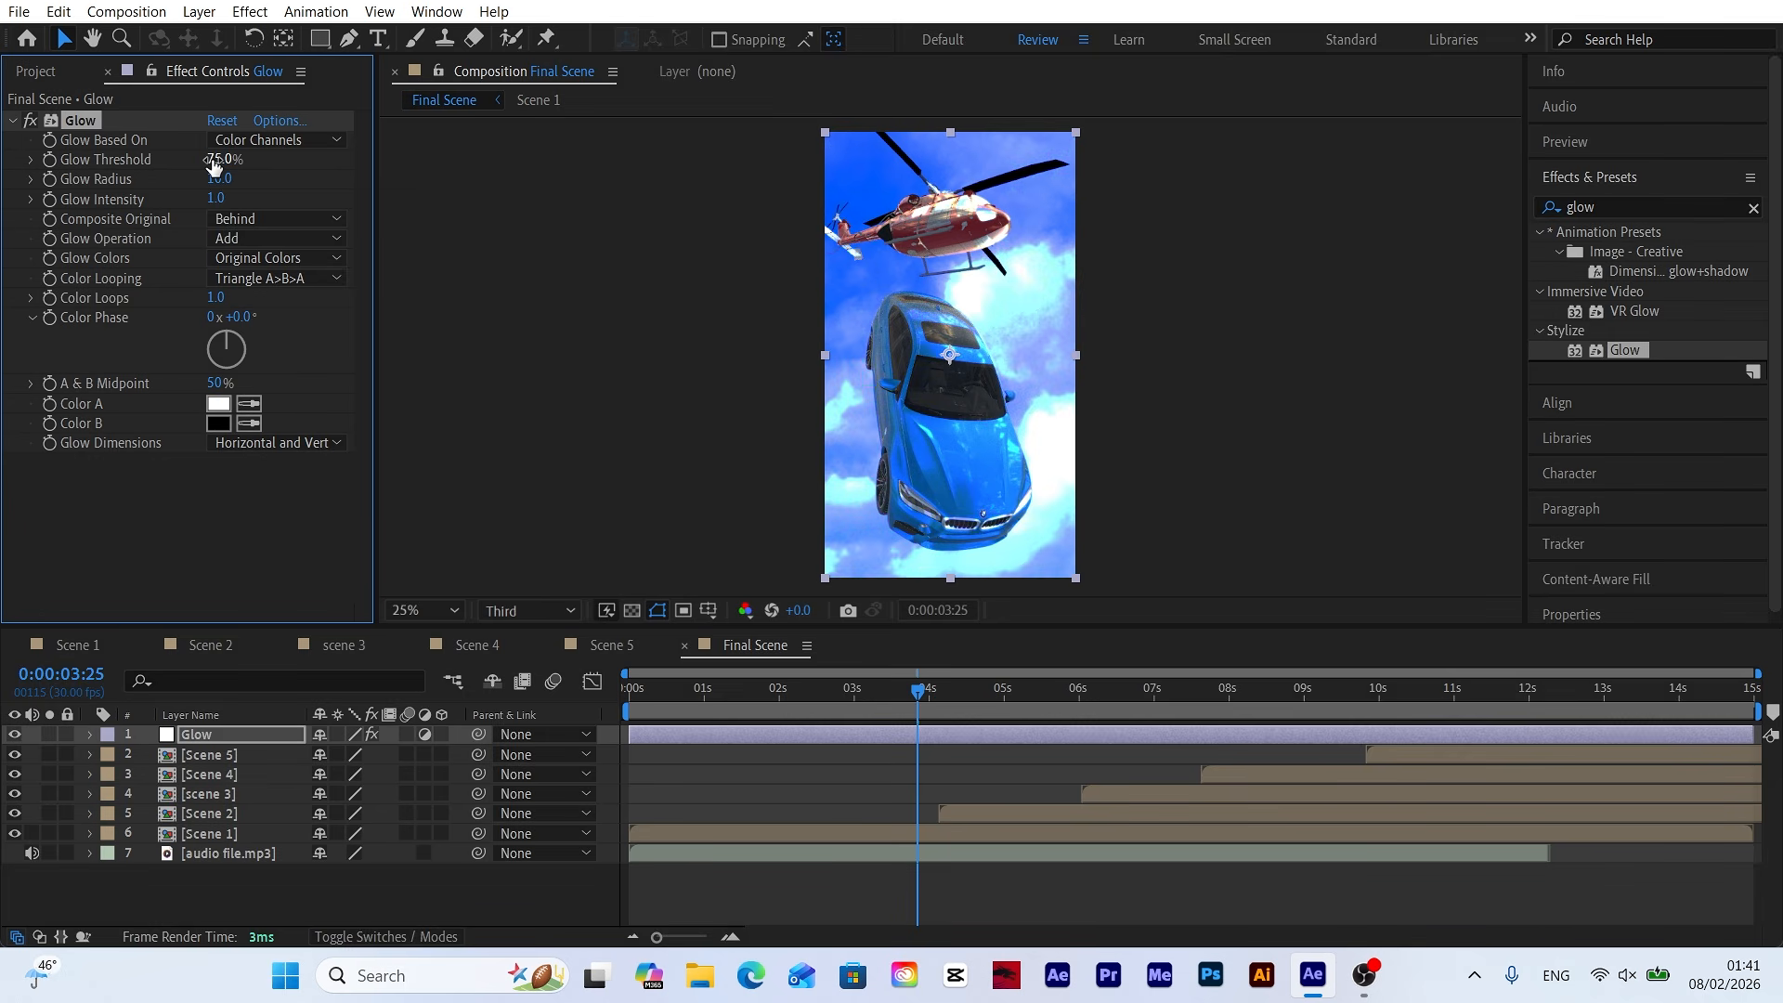
click(219, 178)
text(40)
key(Return)
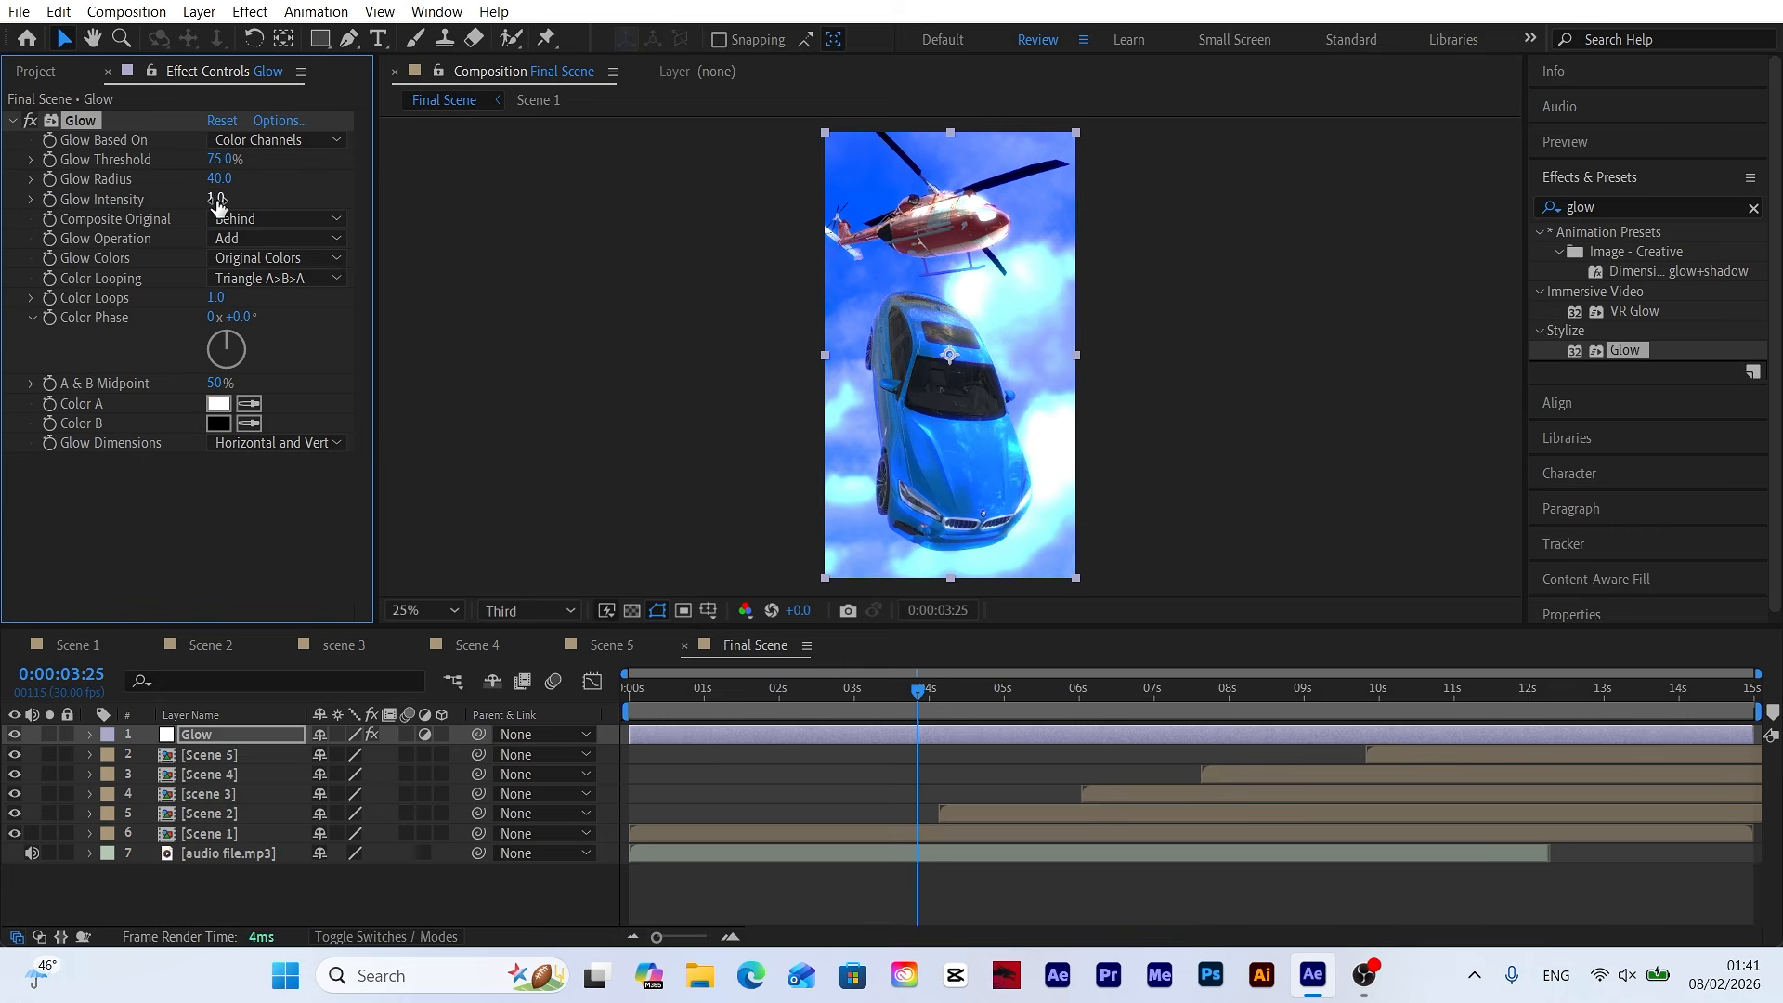
click(216, 199)
text(0.4)
key(Return)
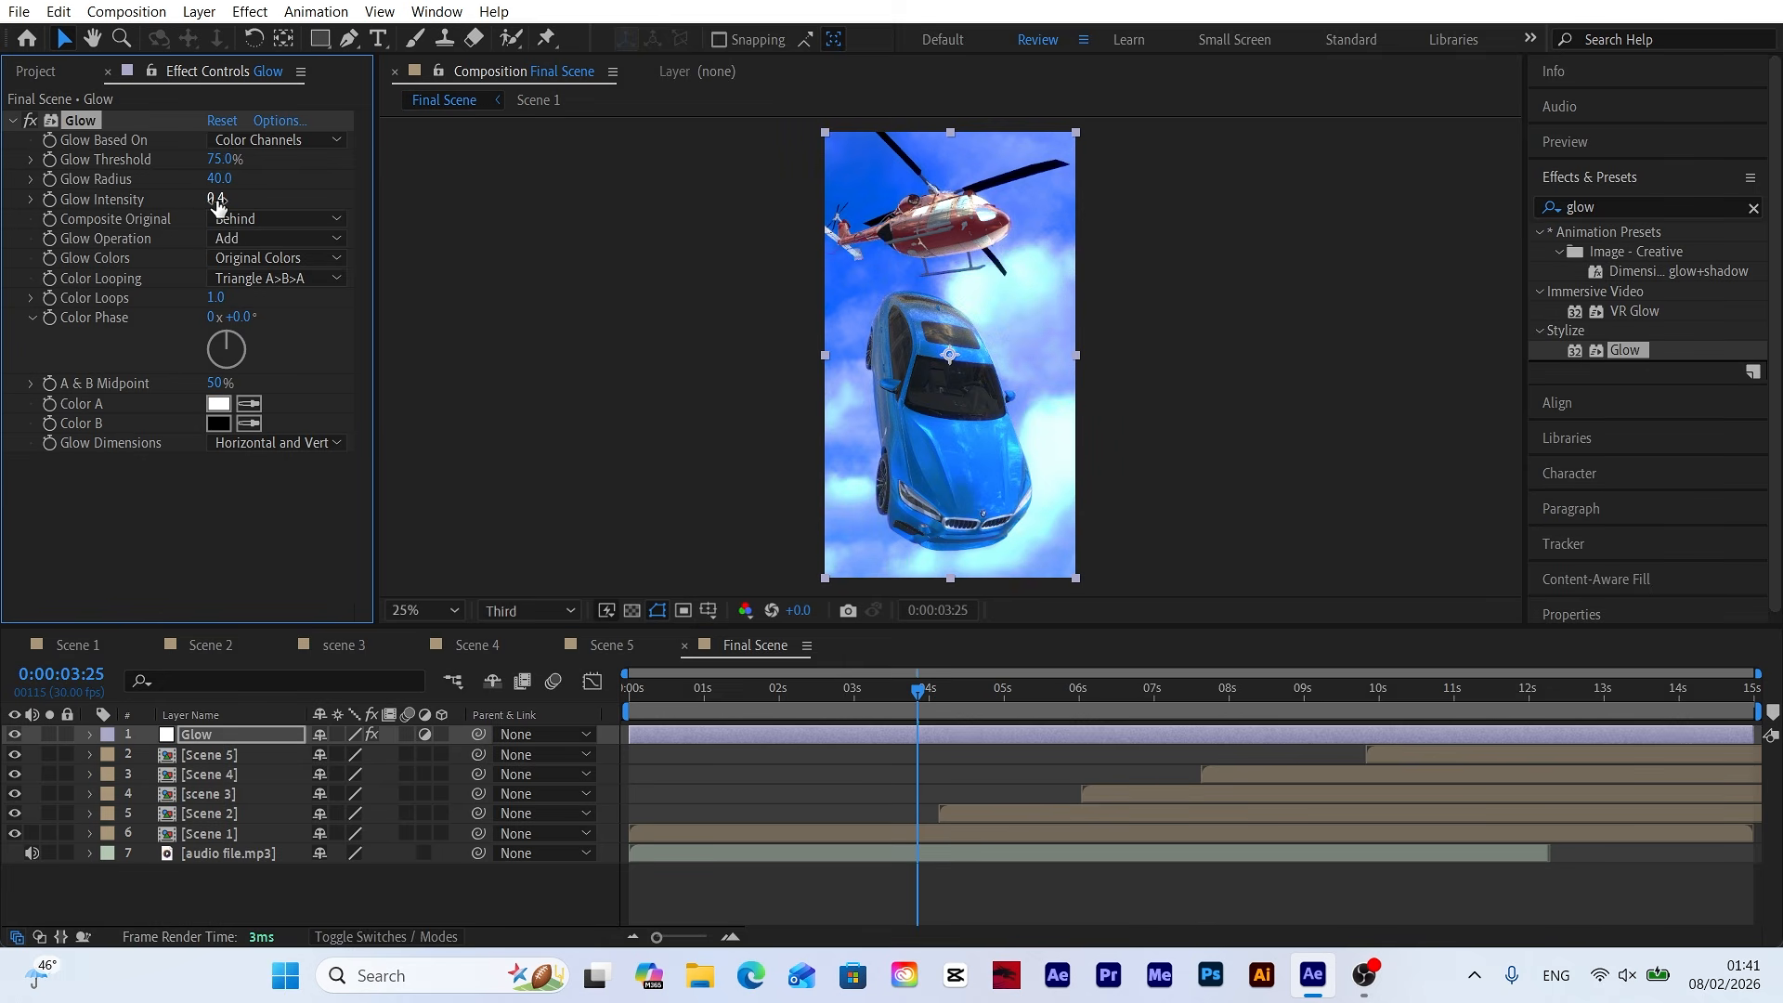
Raise the Glow effect's radius to 65 and its threshold to 85%.
mouse_move(224, 185)
mouse_down()
mouse_move(247, 183)
mouse_move(237, 159)
mouse_up()
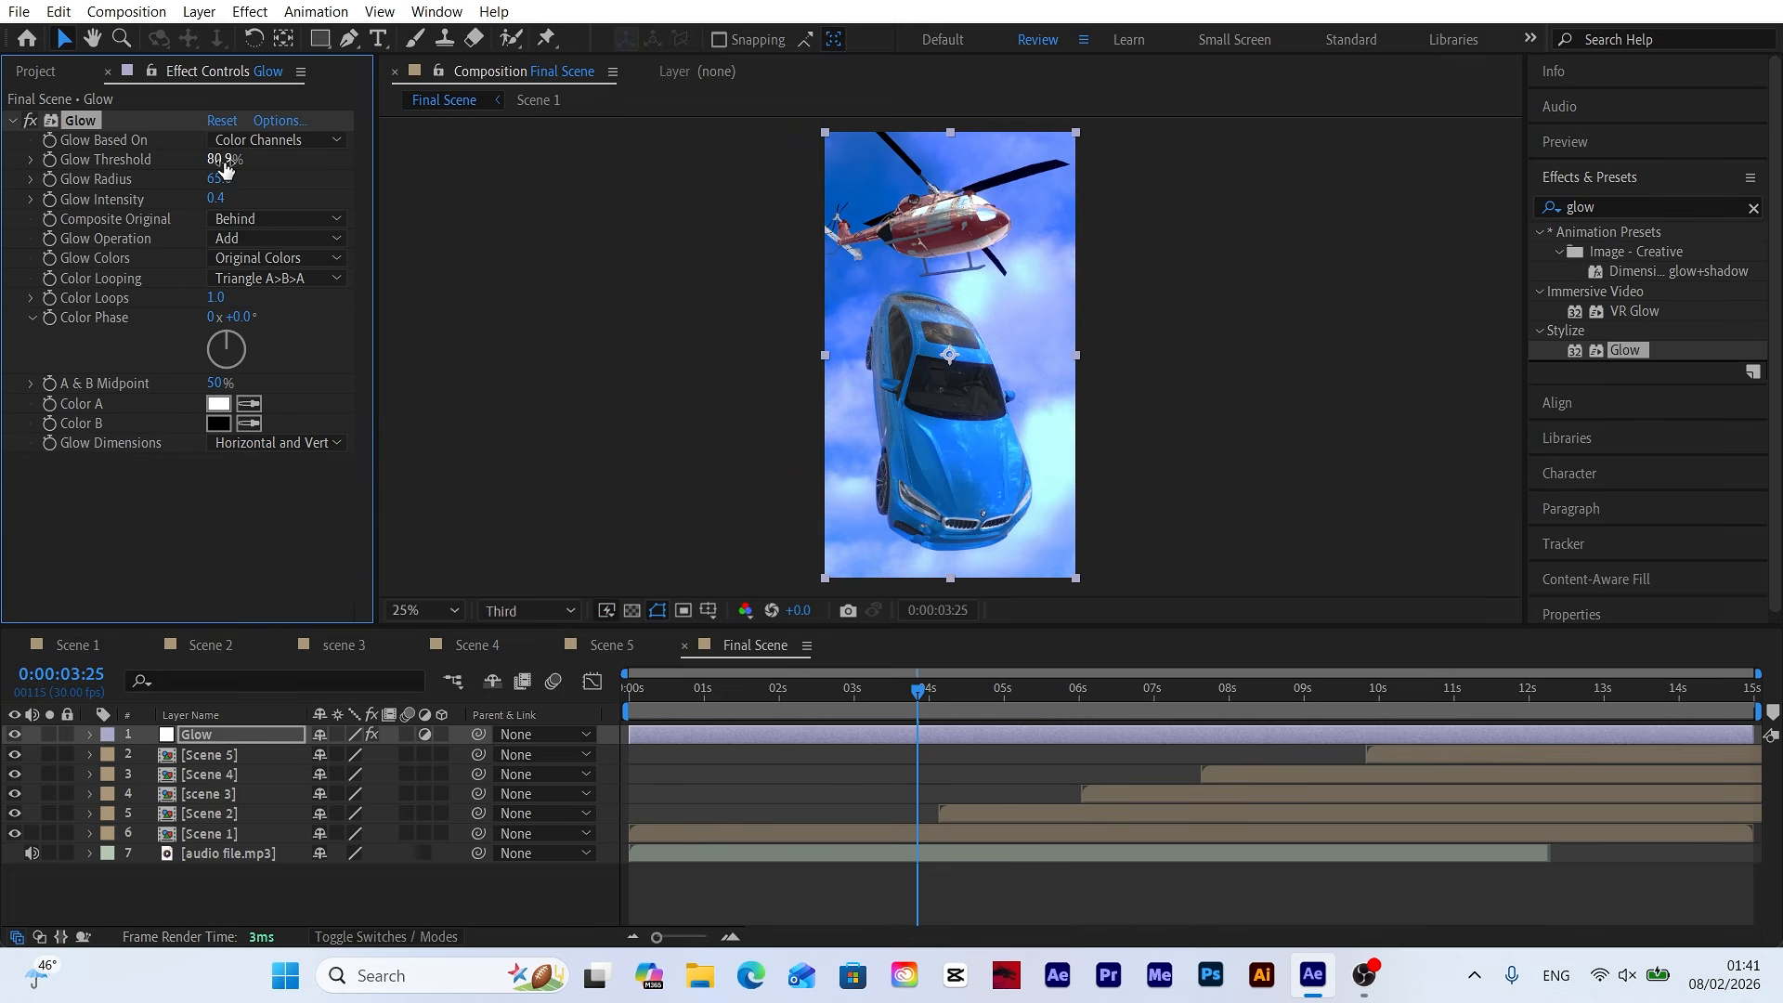
click(223, 160)
text(85)
key(Return)
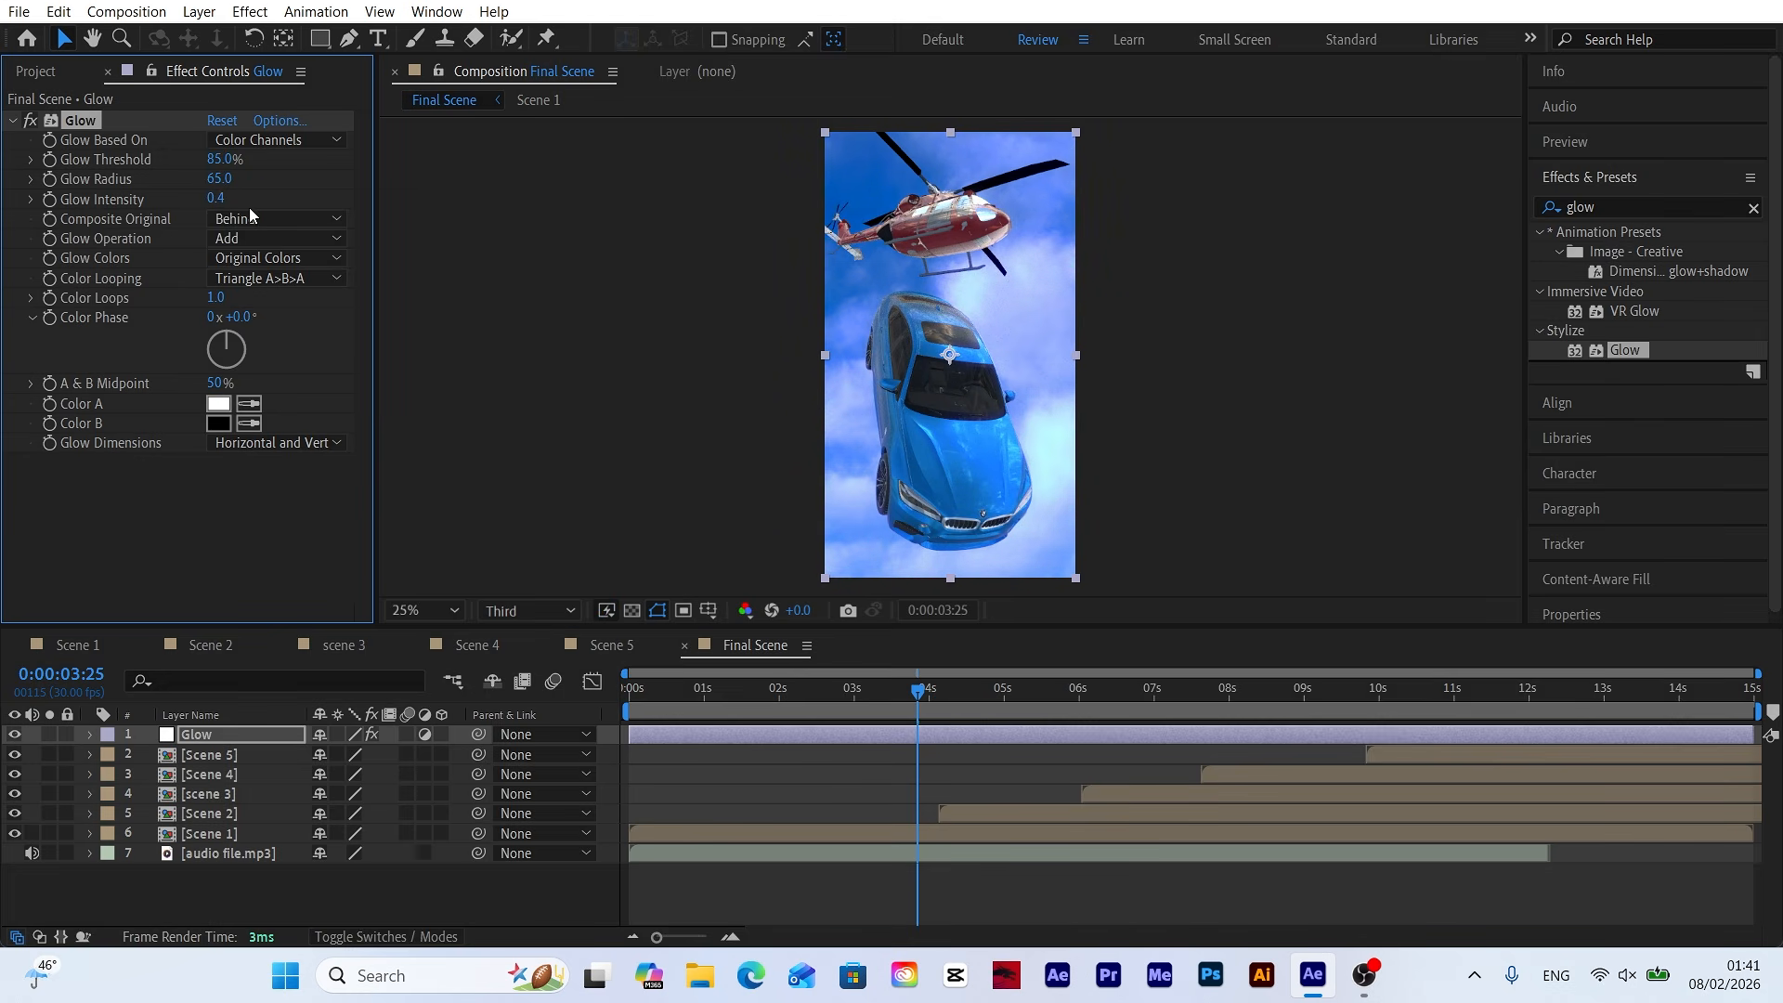
Compare the image with the Glow effect off and on, leave it on and briefly preview the composition.
click(28, 122)
click(27, 123)
click(28, 123)
click(27, 122)
click(28, 124)
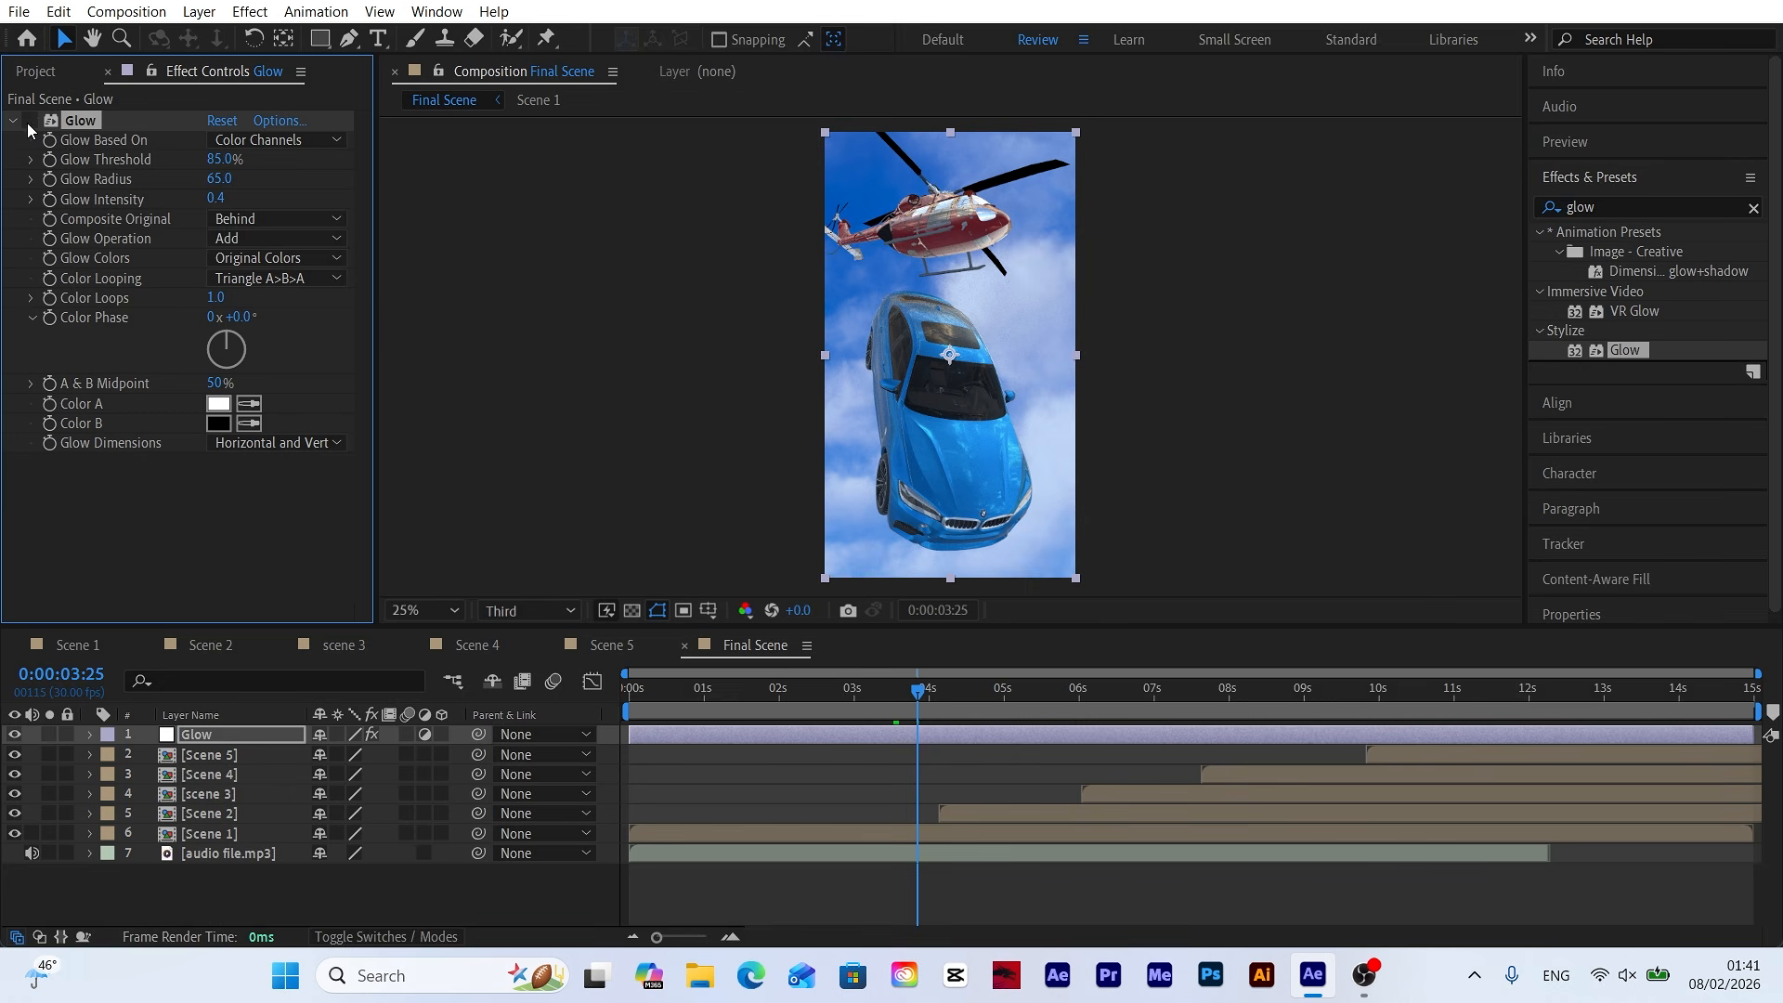
click(28, 123)
click(289, 550)
key(space)
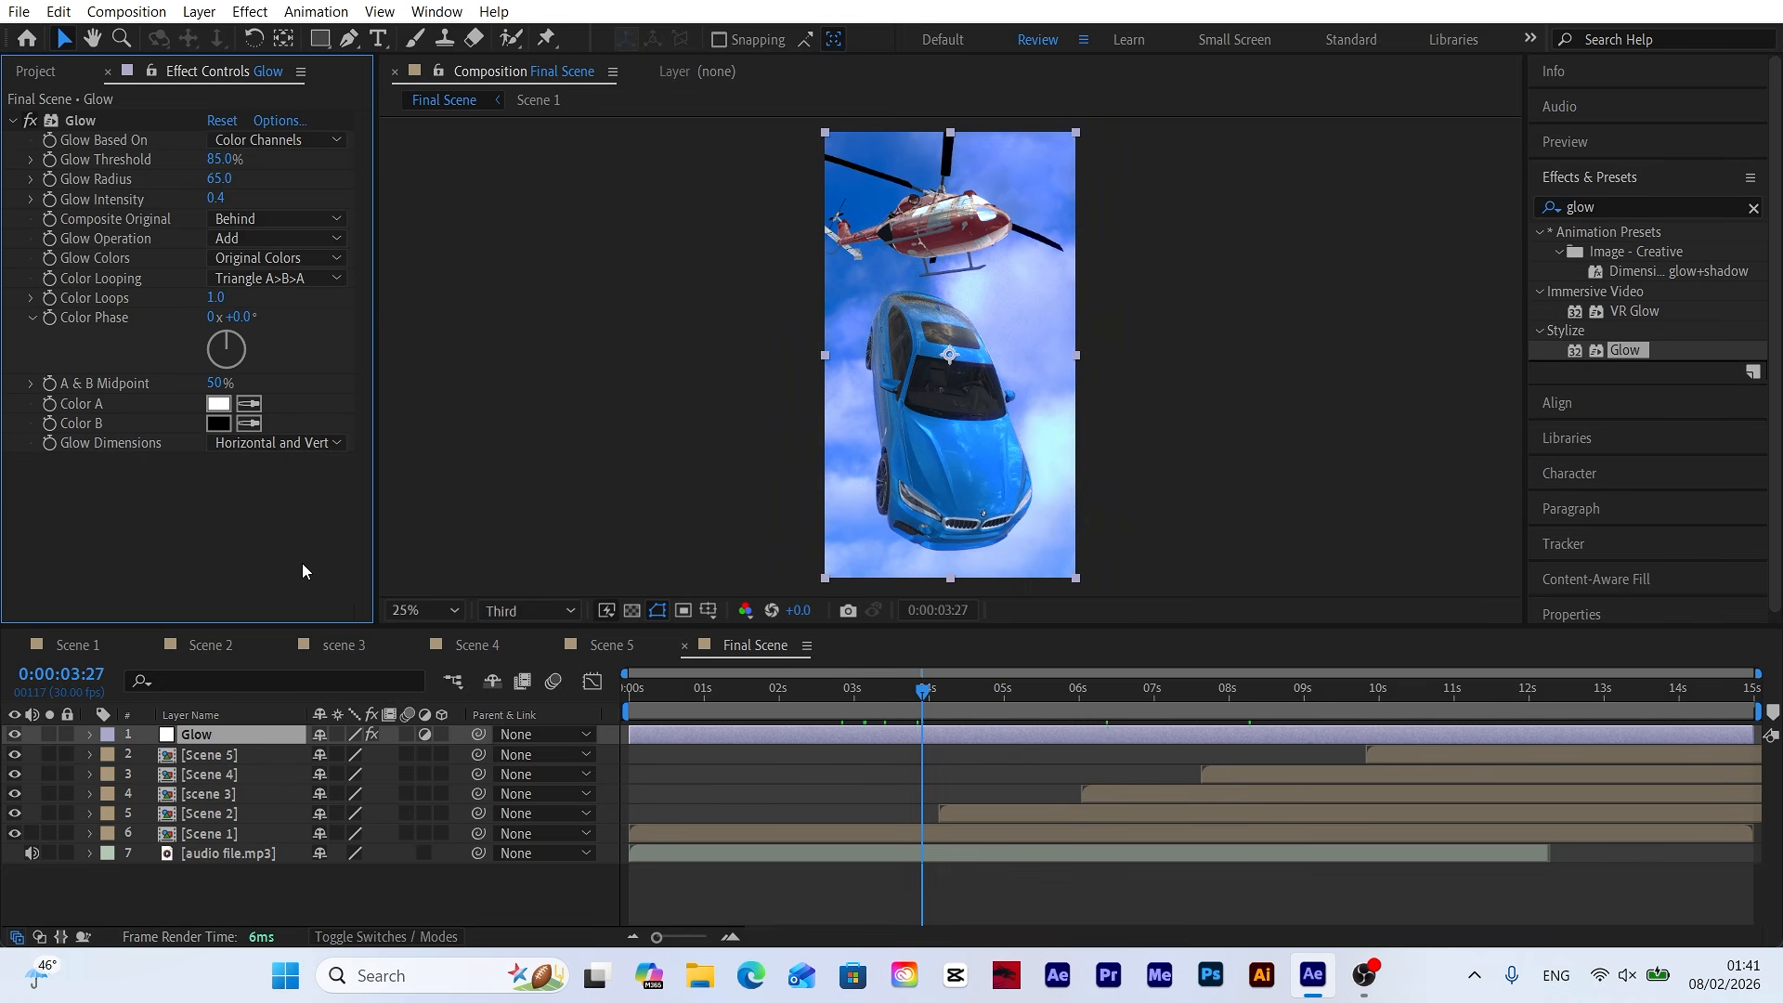
Add another adjustment layer above Glow and name it Lumetri Color.
right_click(329, 901)
mouse_move(373, 629)
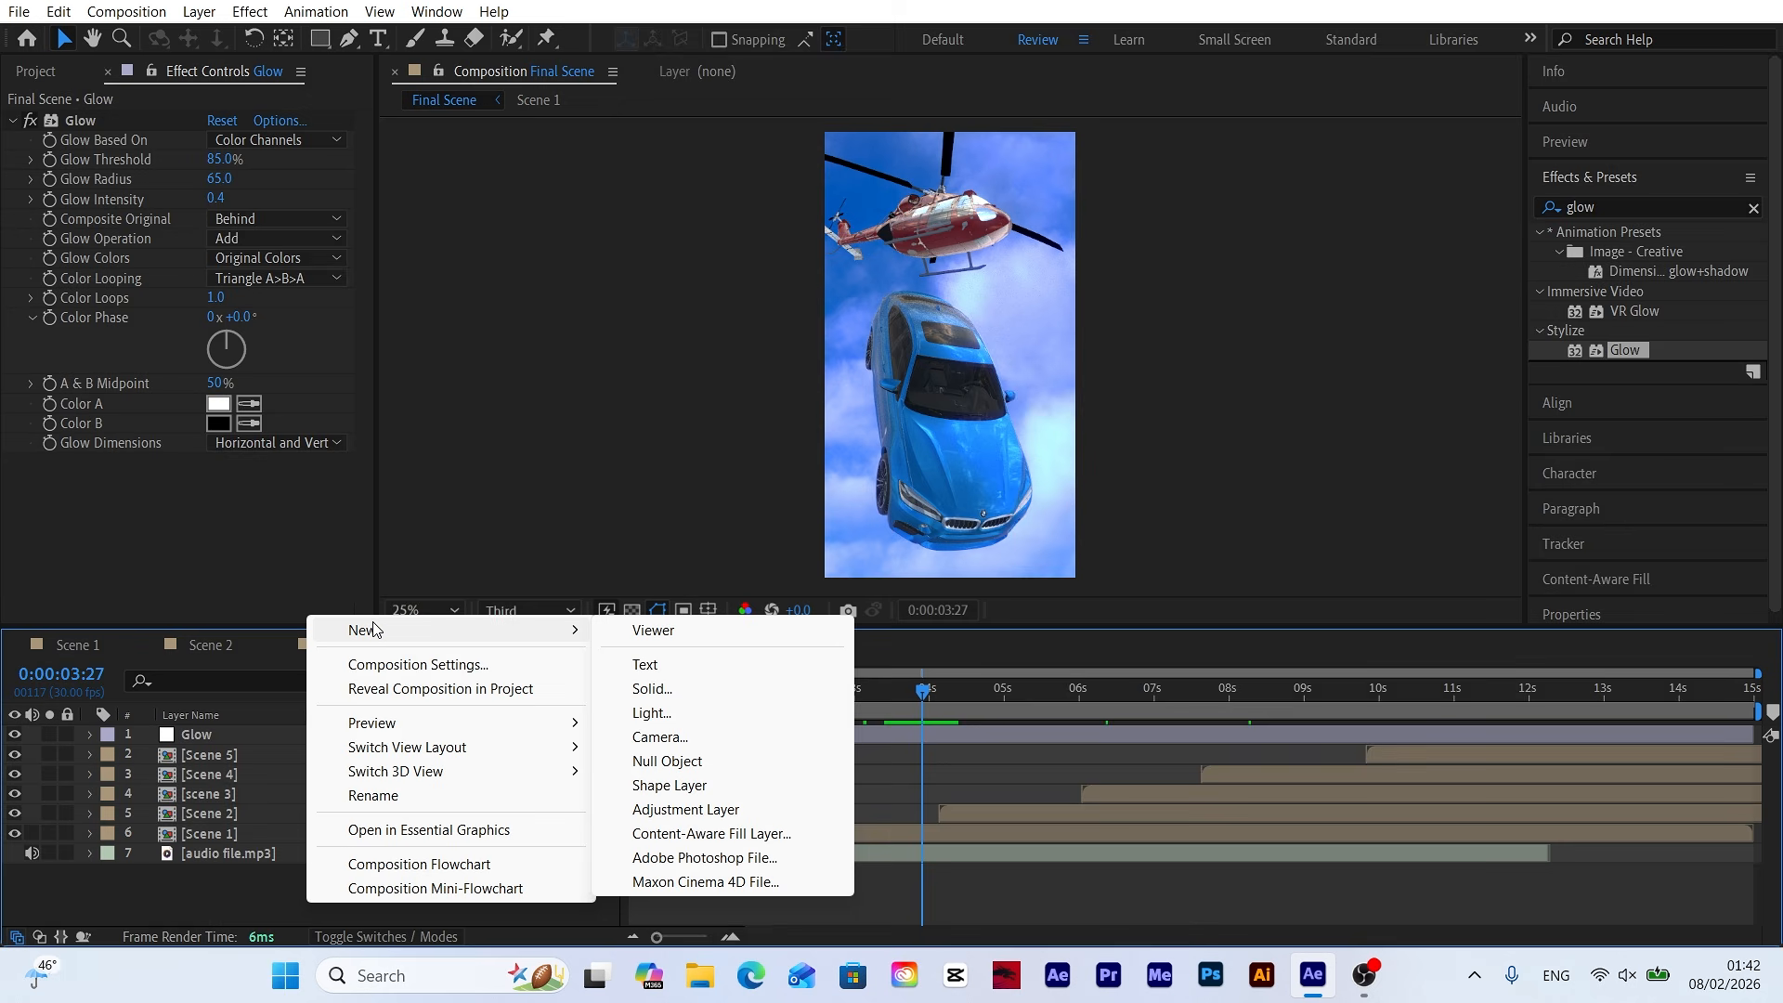
click(686, 809)
right_click(248, 732)
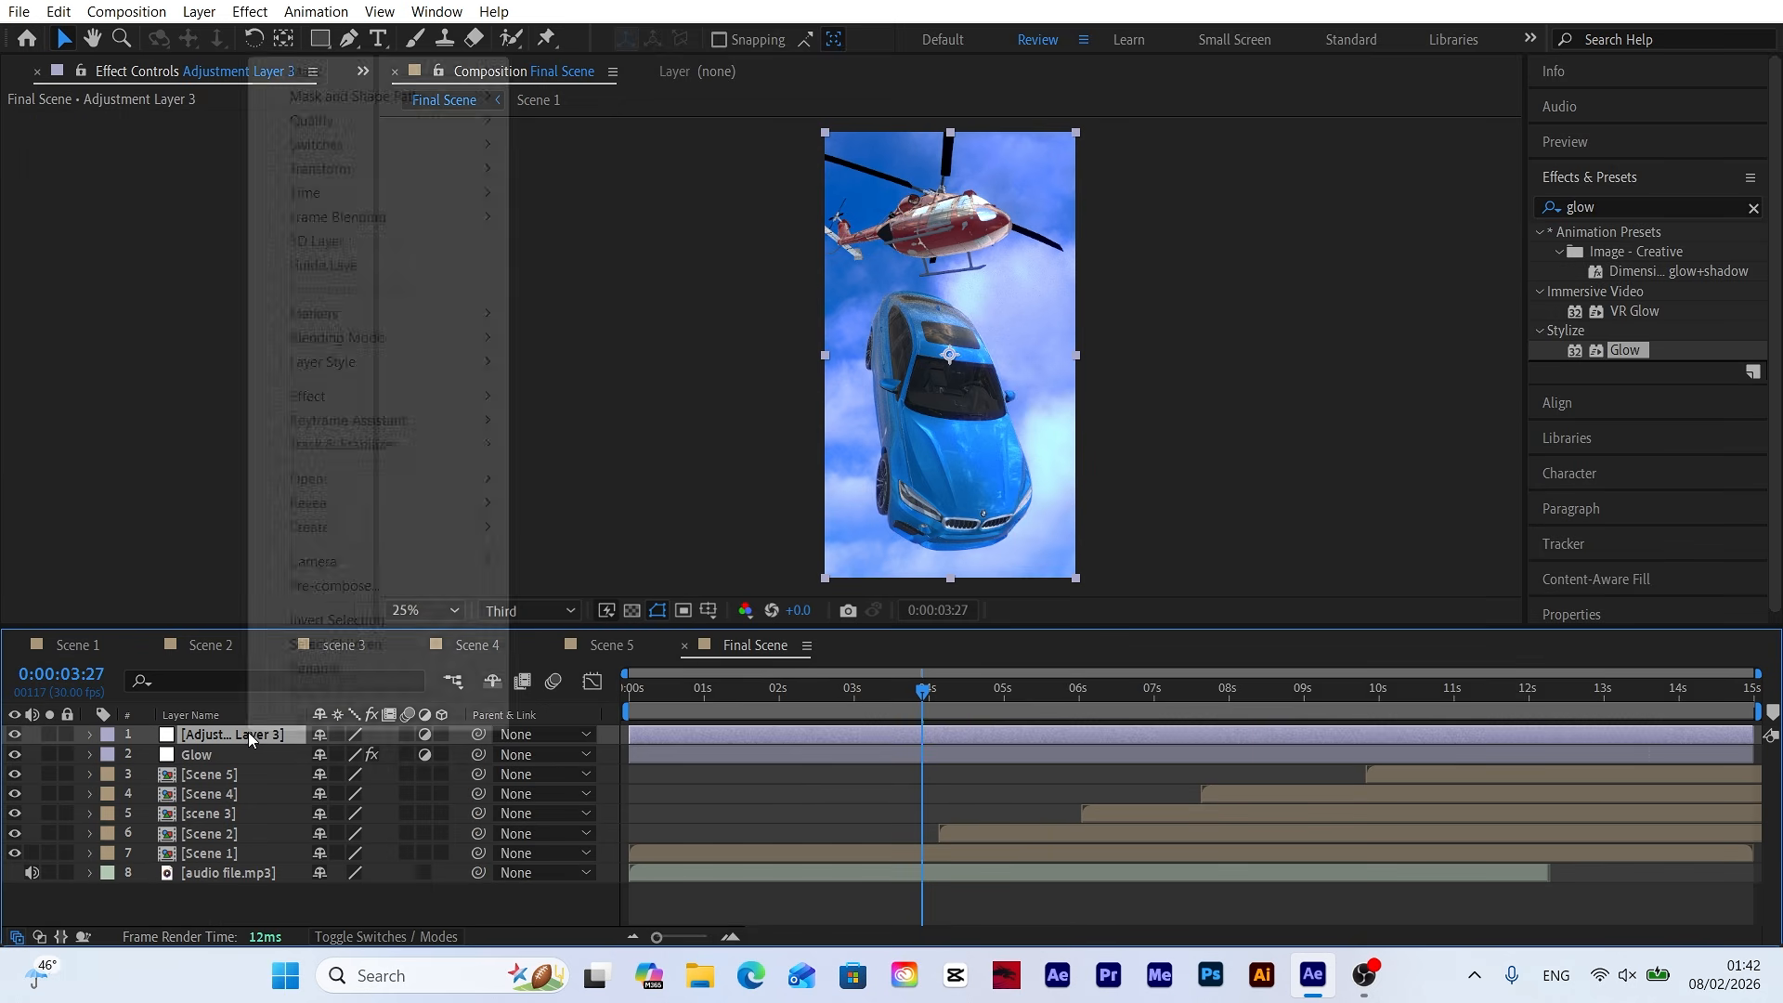
click(309, 666)
text(Lum)
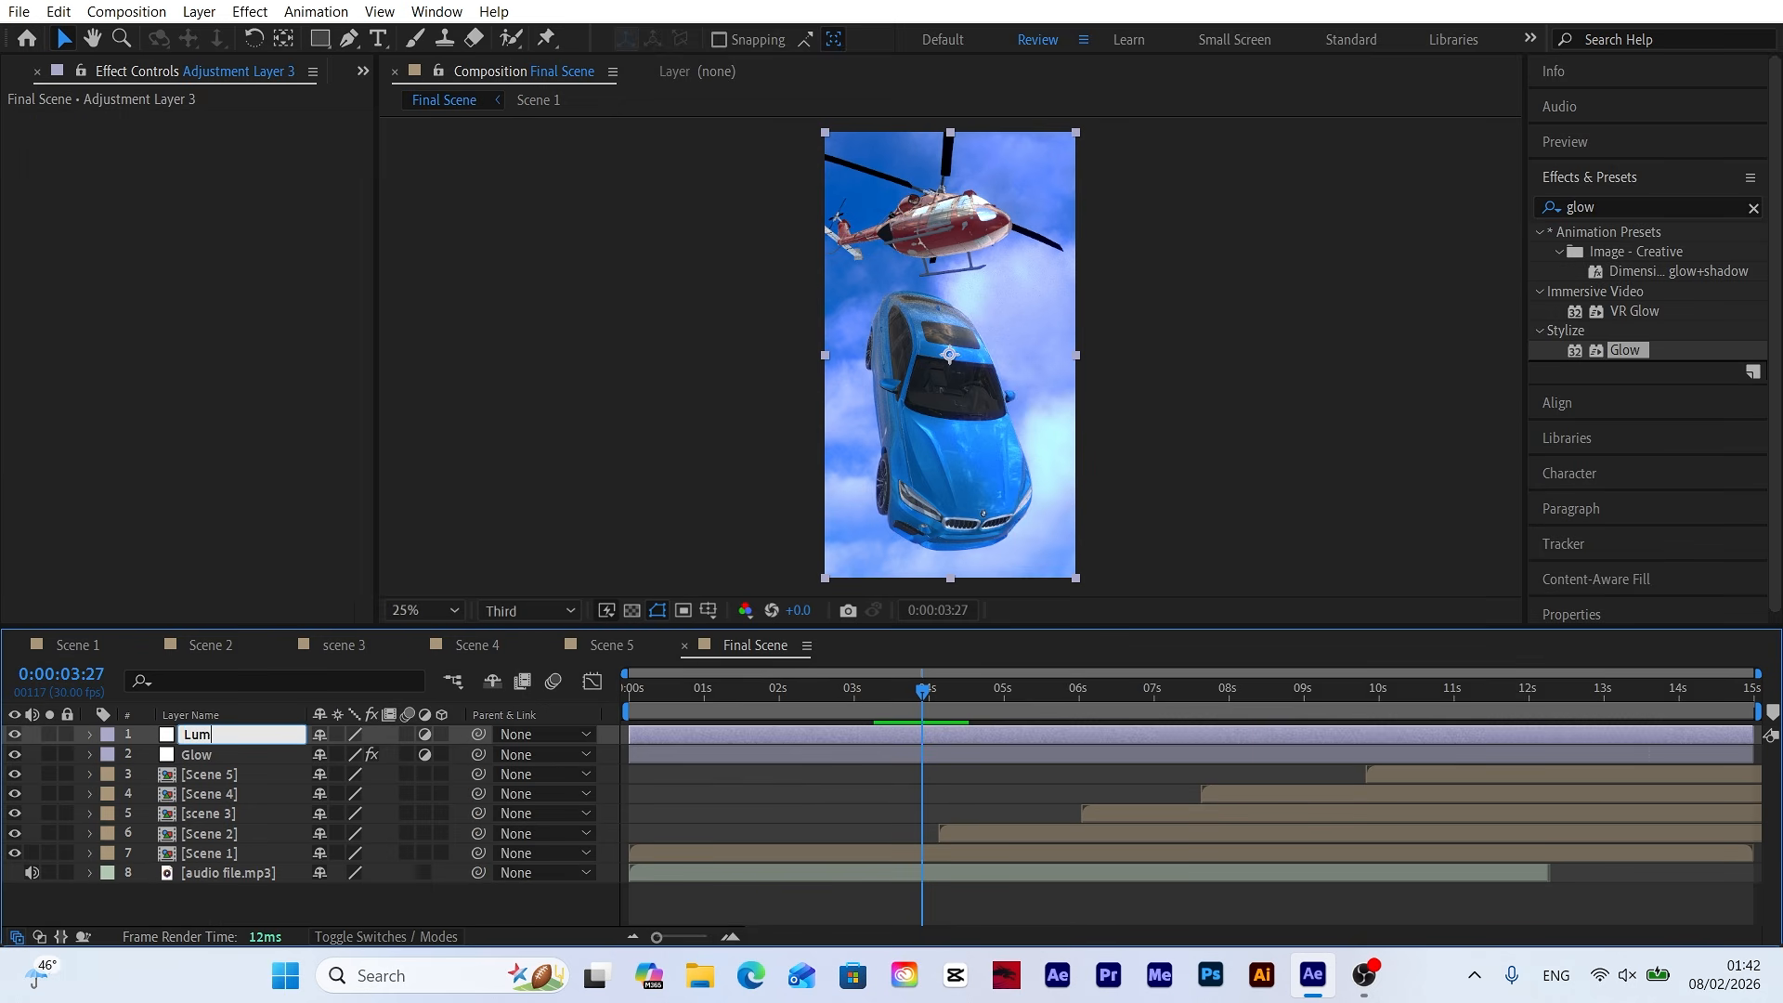
text(etri Color)
key(Return)
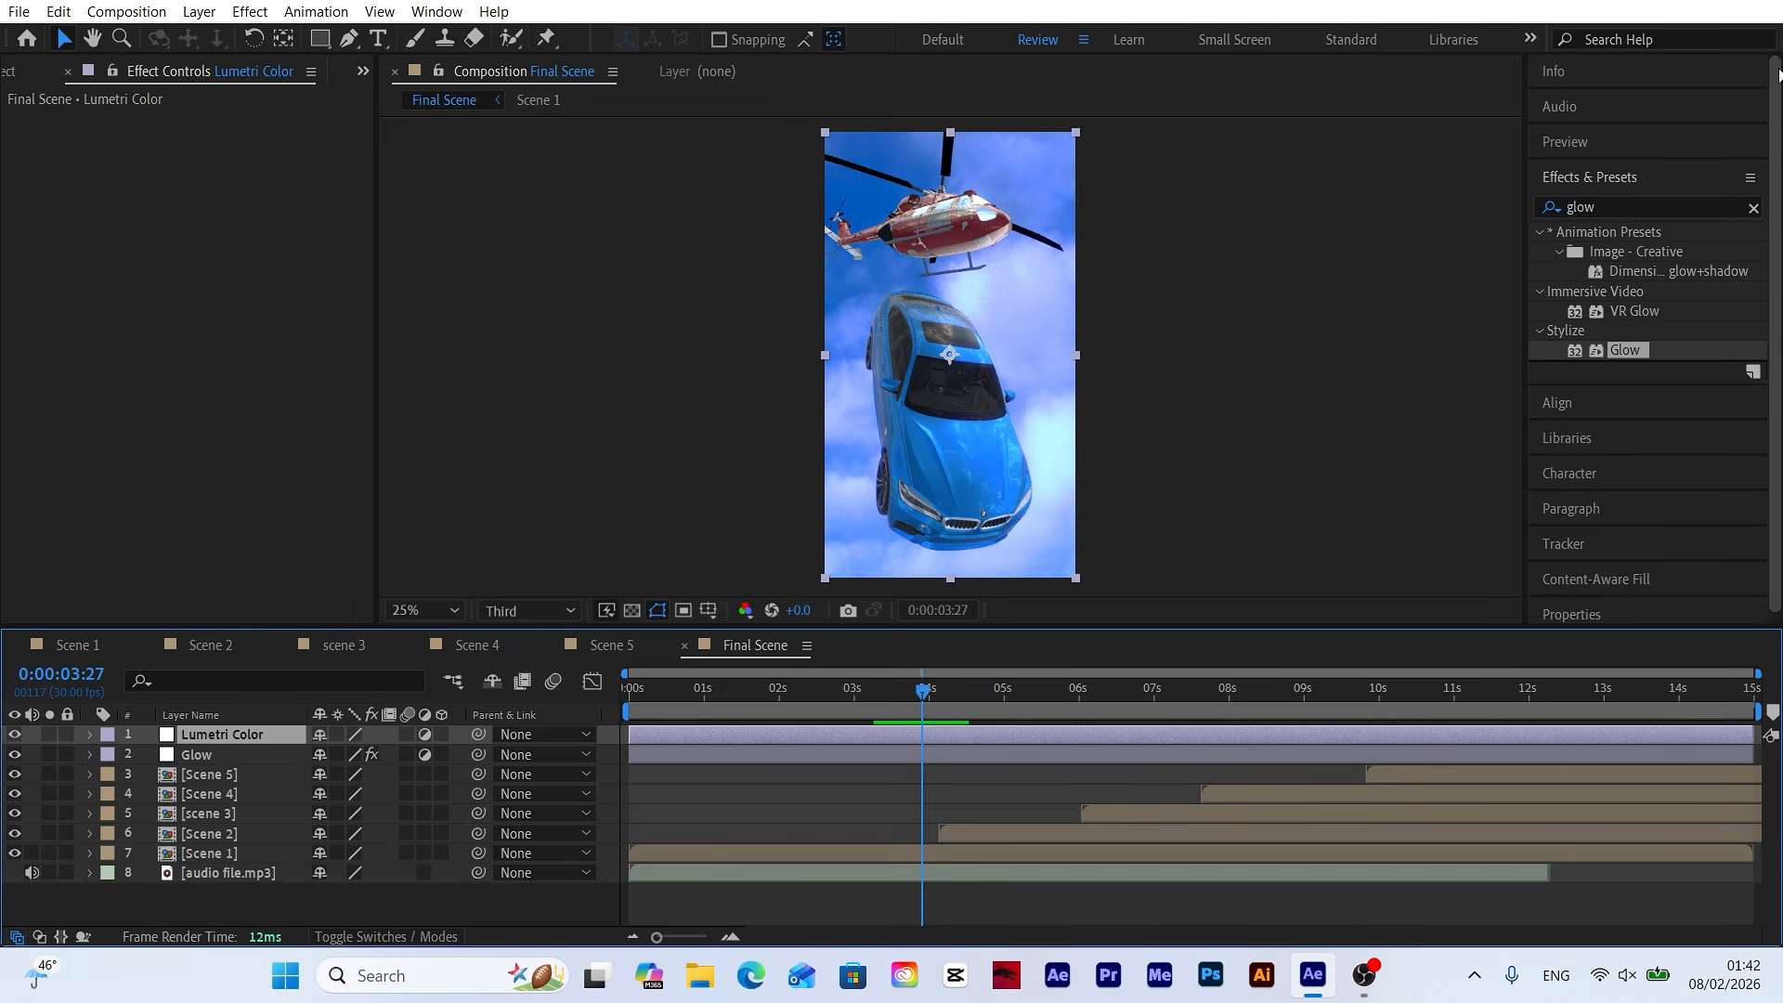
Apply the Lumetri Color effect to the Lumetri Color adjustment layer.
click(1616, 207)
text(lu)
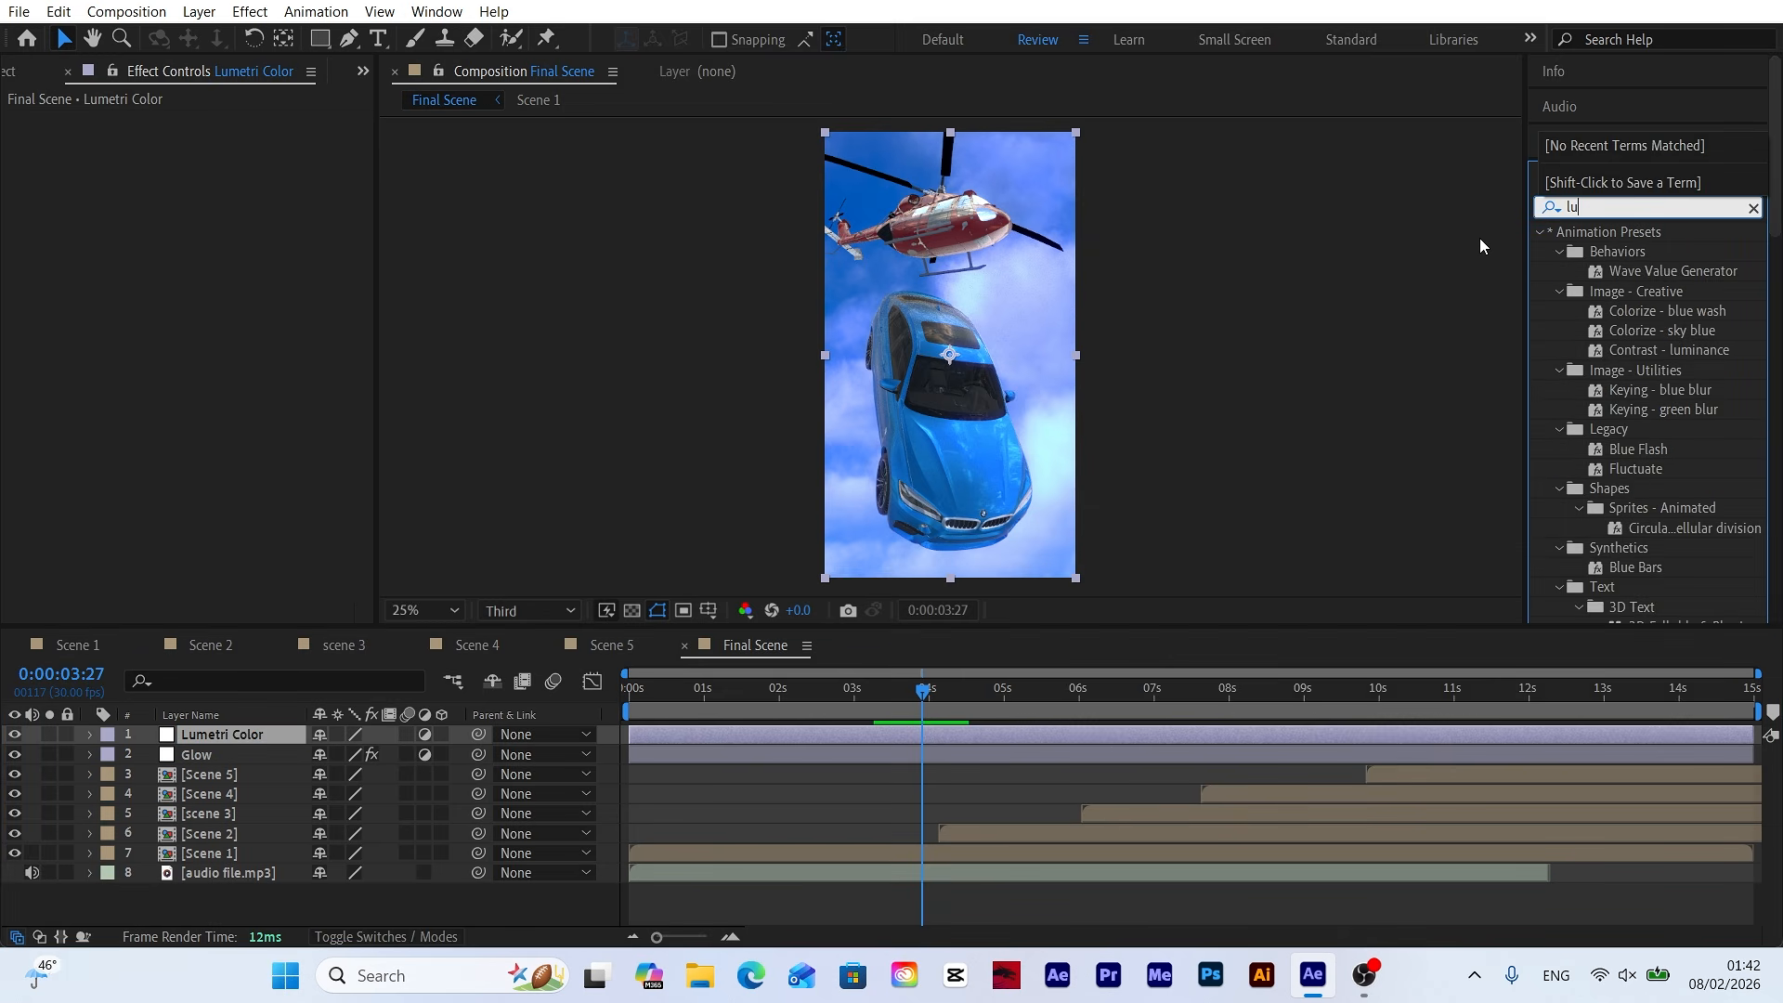
text(metr)
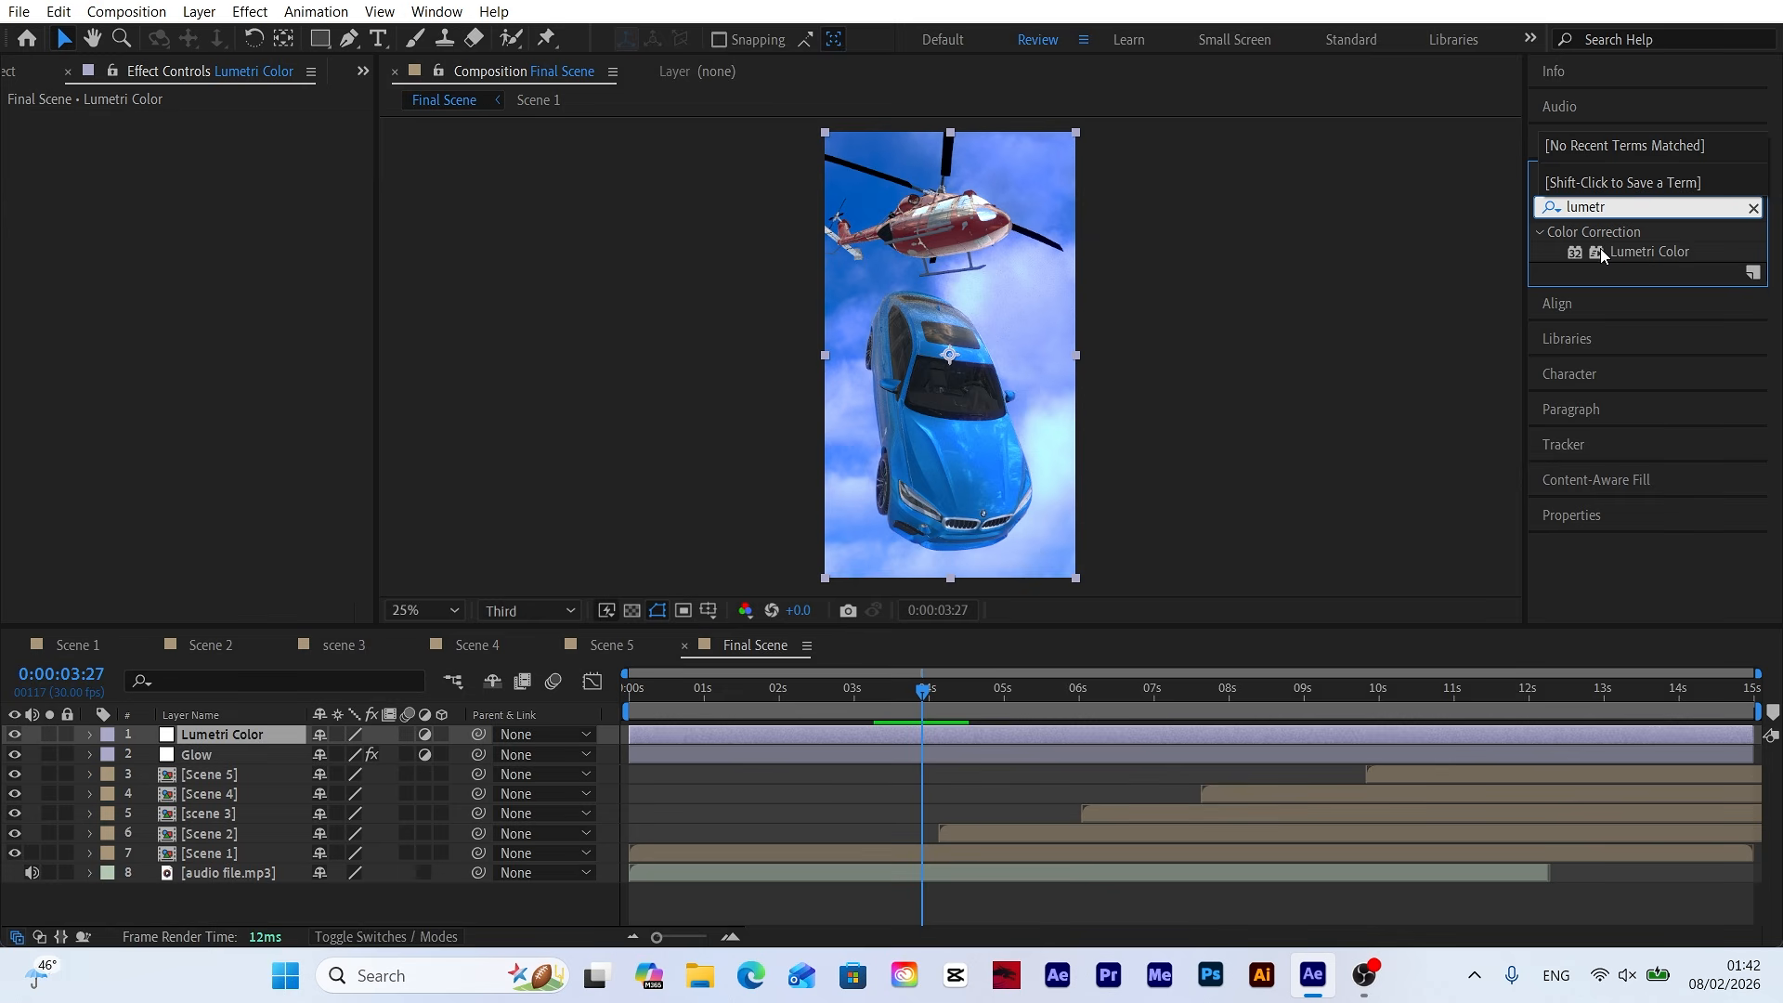
drag(1647, 248, 221, 733)
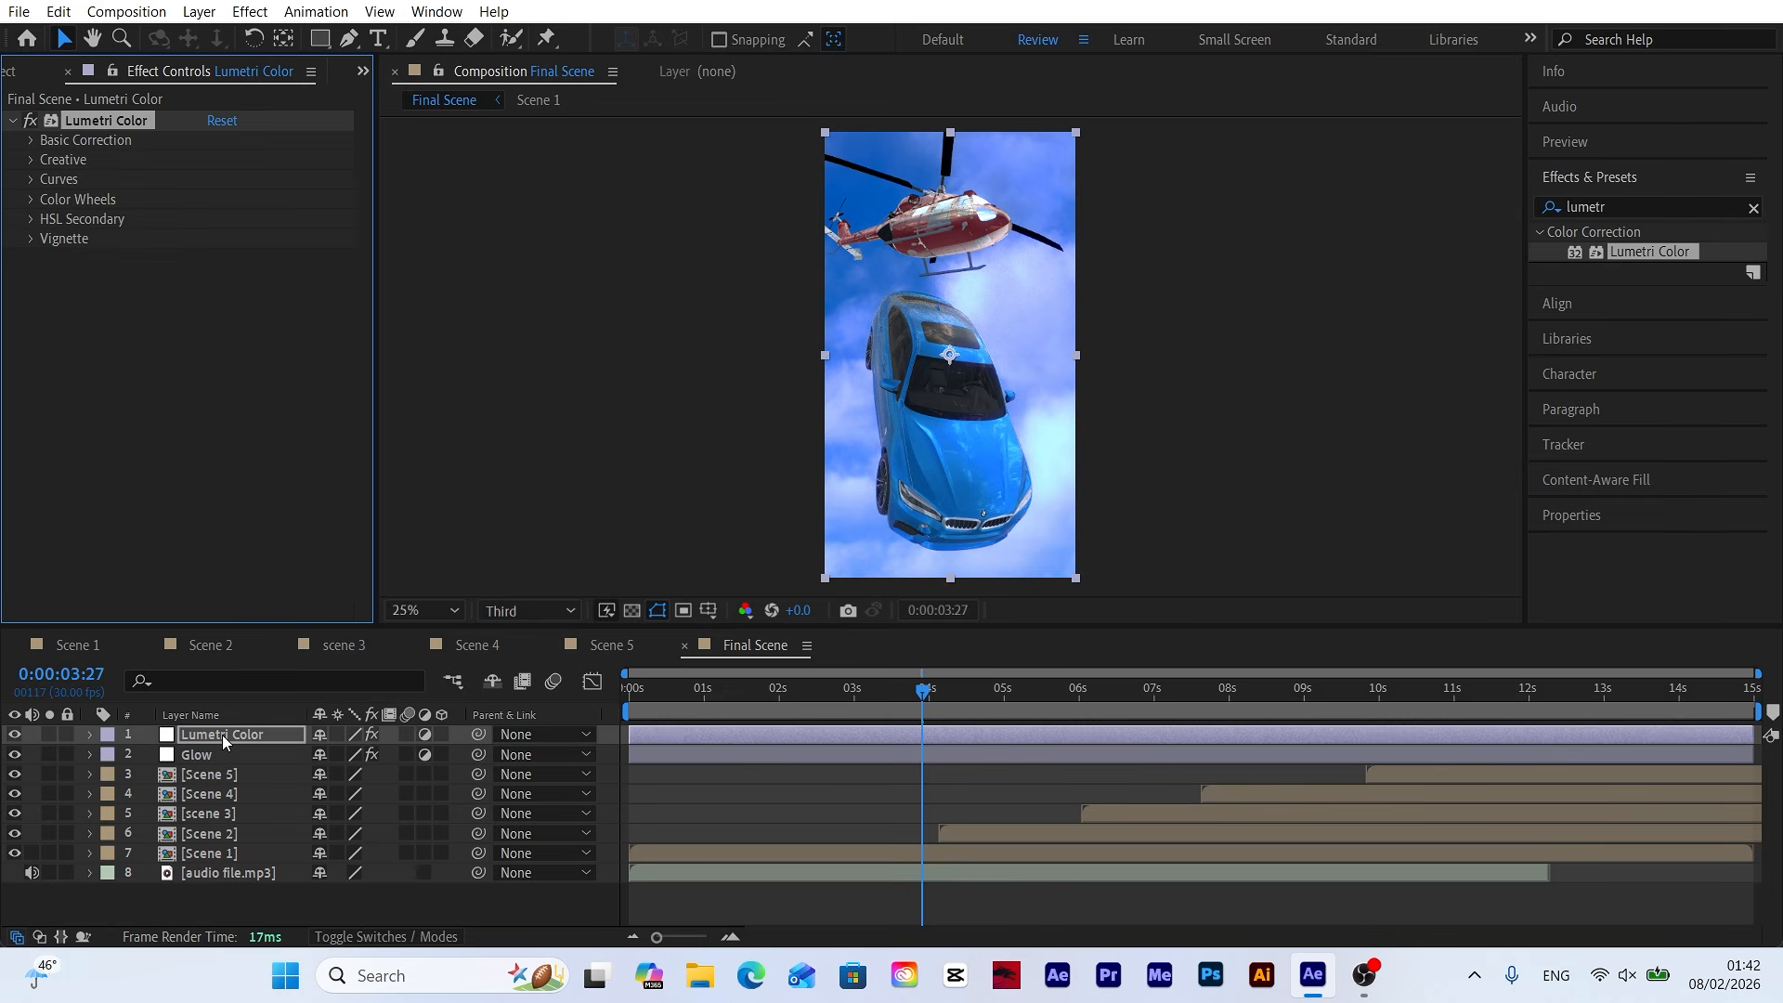
In Lumetri's basic correction, set contrast to 30 and highlights to -45.
click(34, 141)
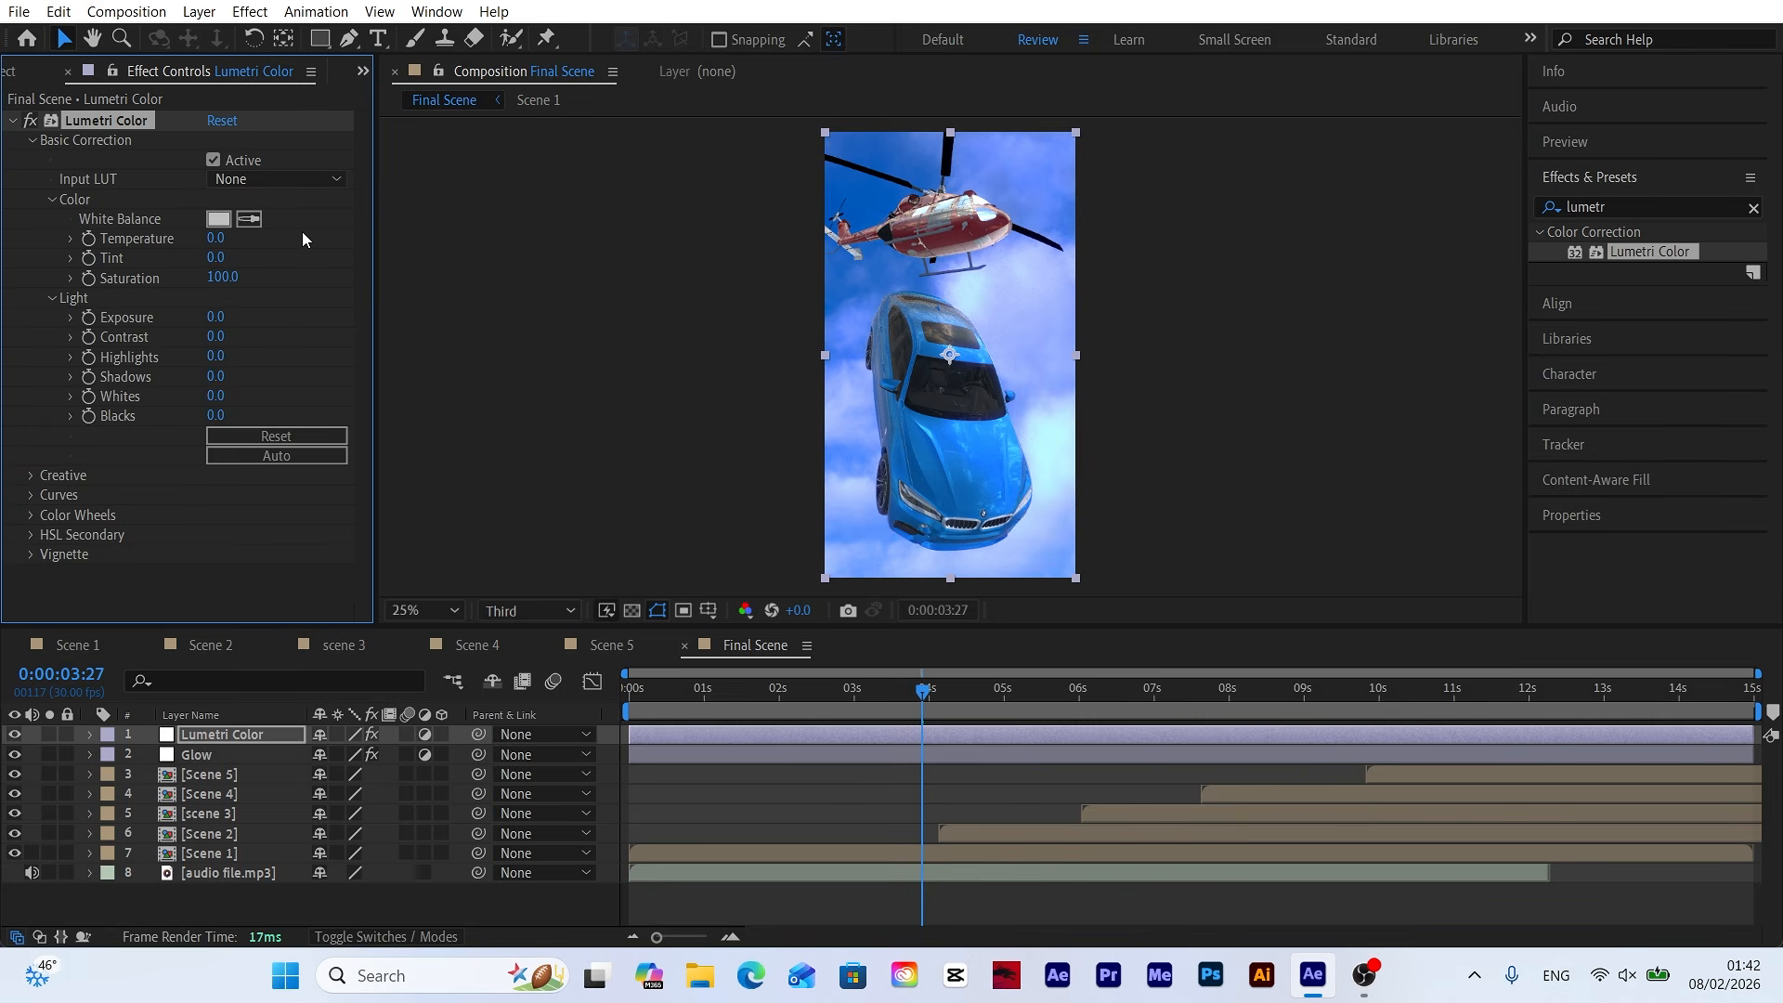
click(215, 337)
text(30)
key(Return)
click(219, 356)
text(-45)
key(Return)
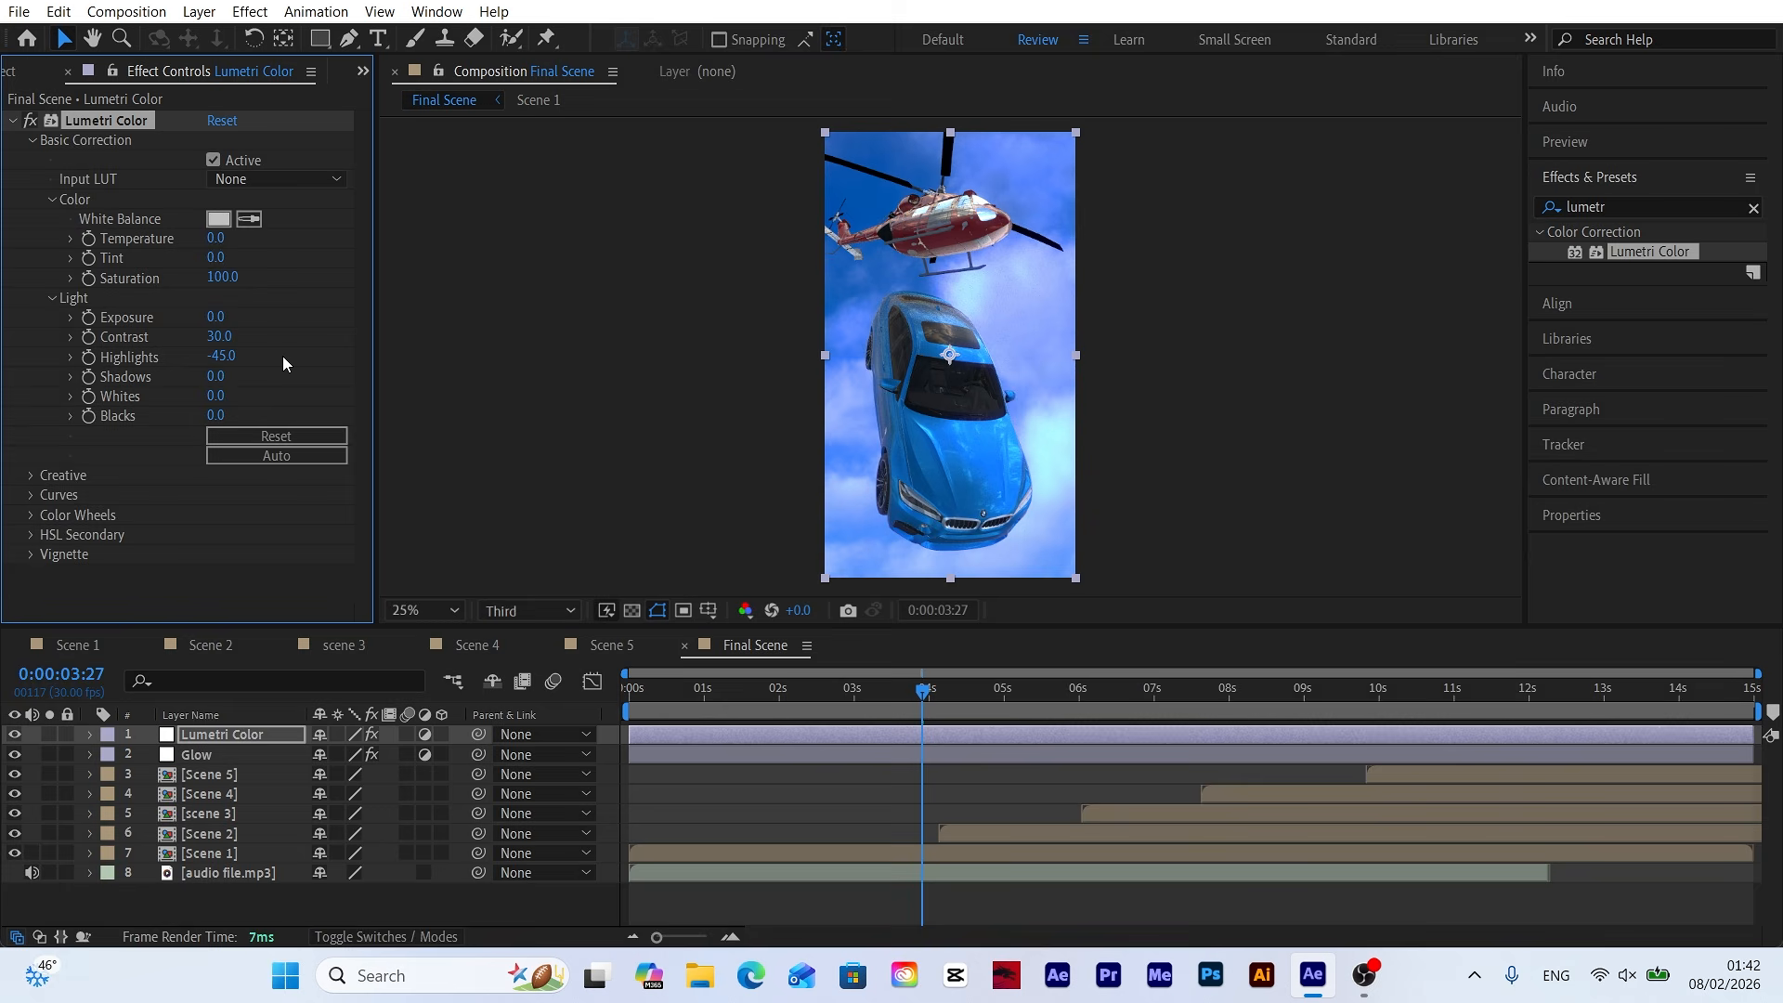
Set Lumetri's shadows to 20, blacks to -10 and temperature to -10.
click(215, 376)
text(20)
key(Tab)
text(-10)
key(Return)
click(216, 238)
text(-10)
key(Return)
Add a new adjustment layer above Lumetri Color and name it Looks.
click(472, 906)
right_click(472, 907)
mouse_move(515, 632)
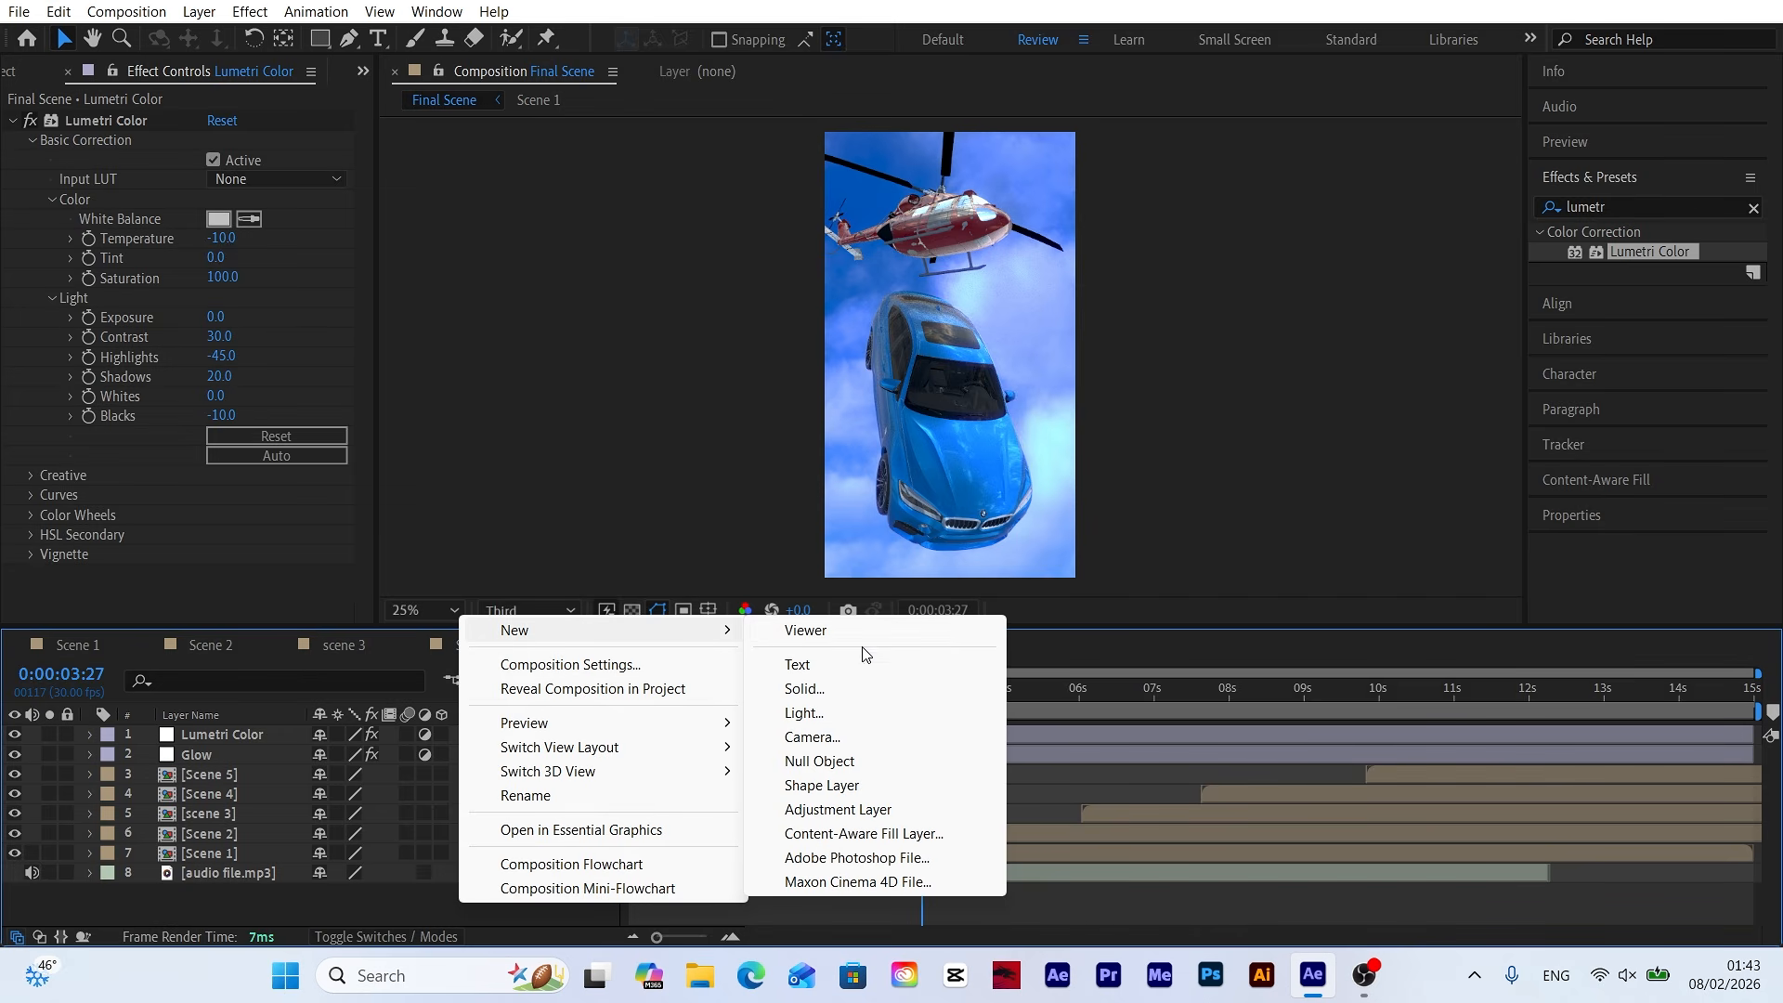
click(828, 810)
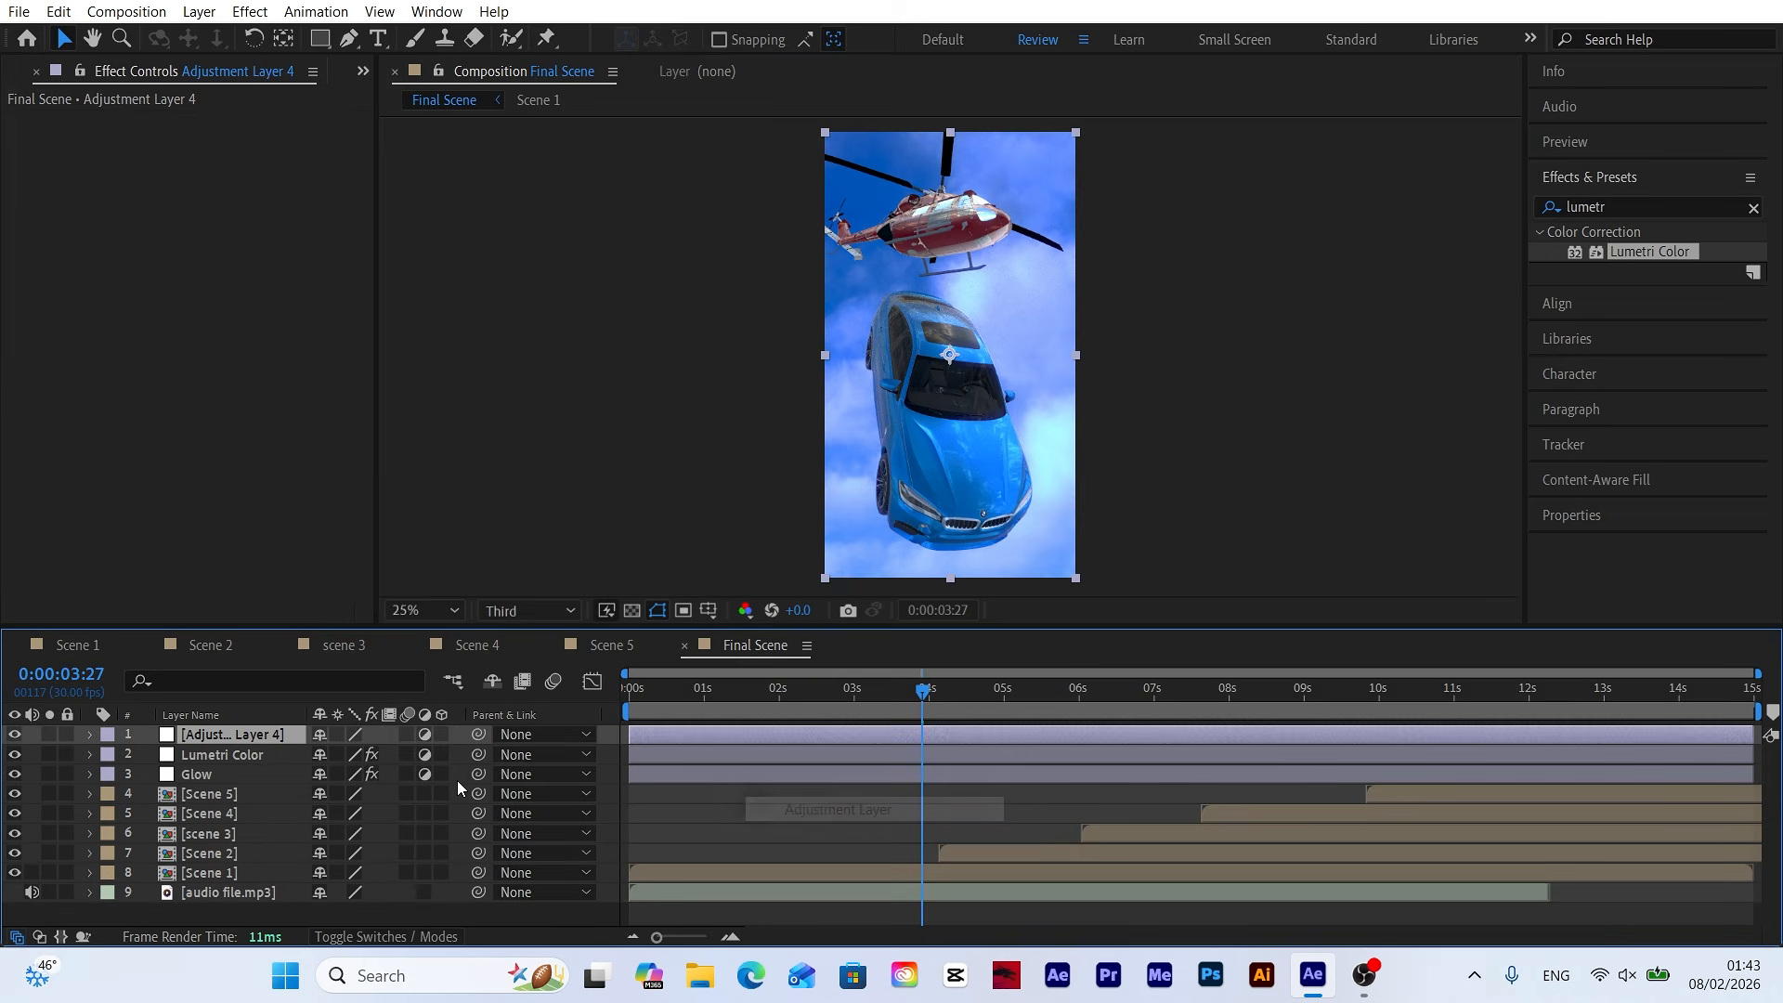
right_click(246, 734)
click(334, 671)
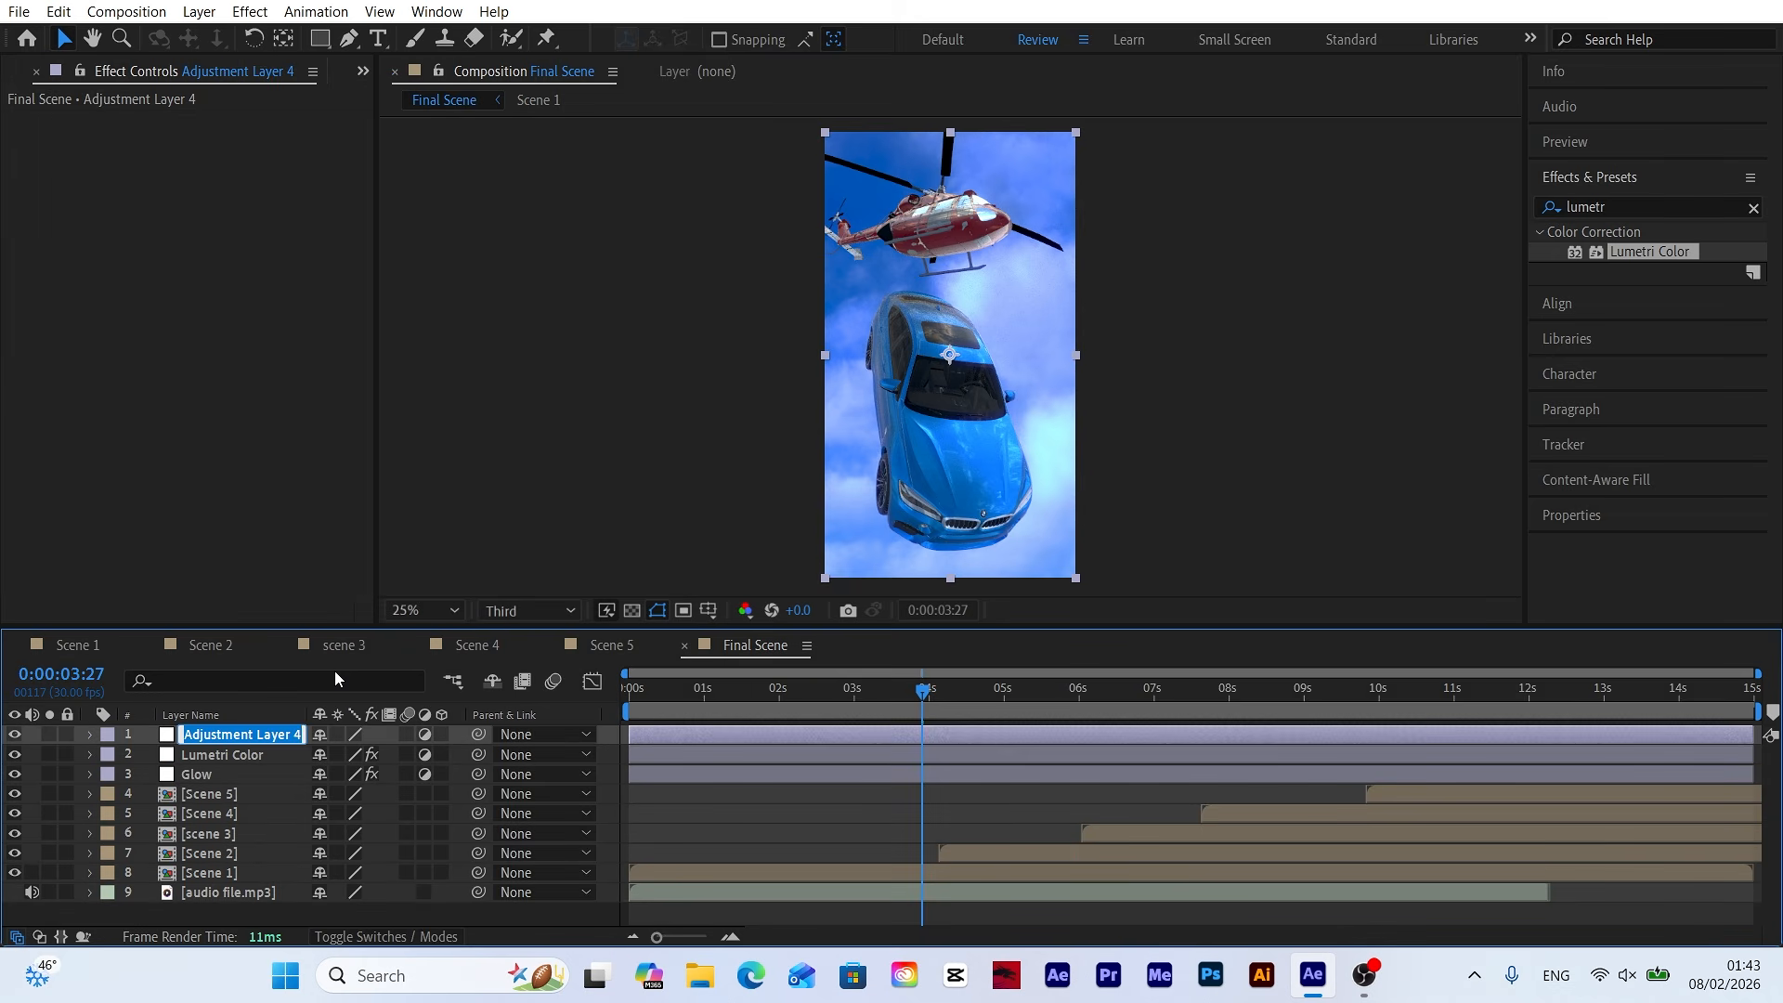
text(Looks)
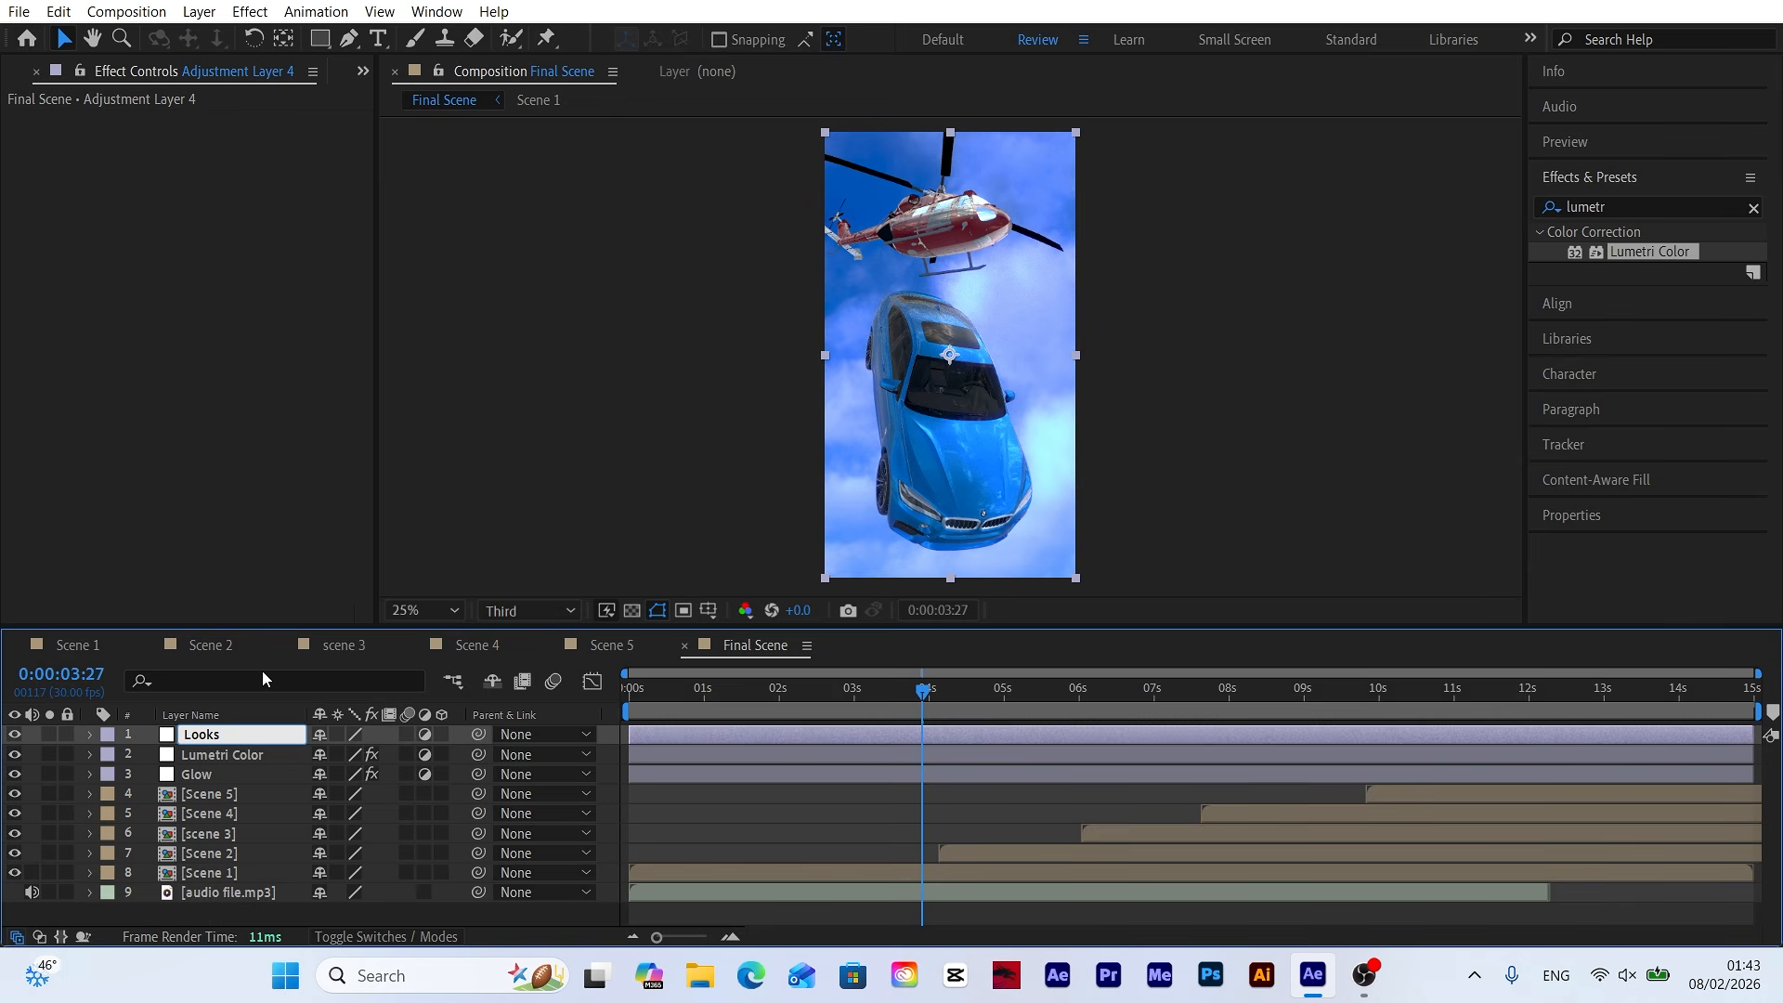
key(Return)
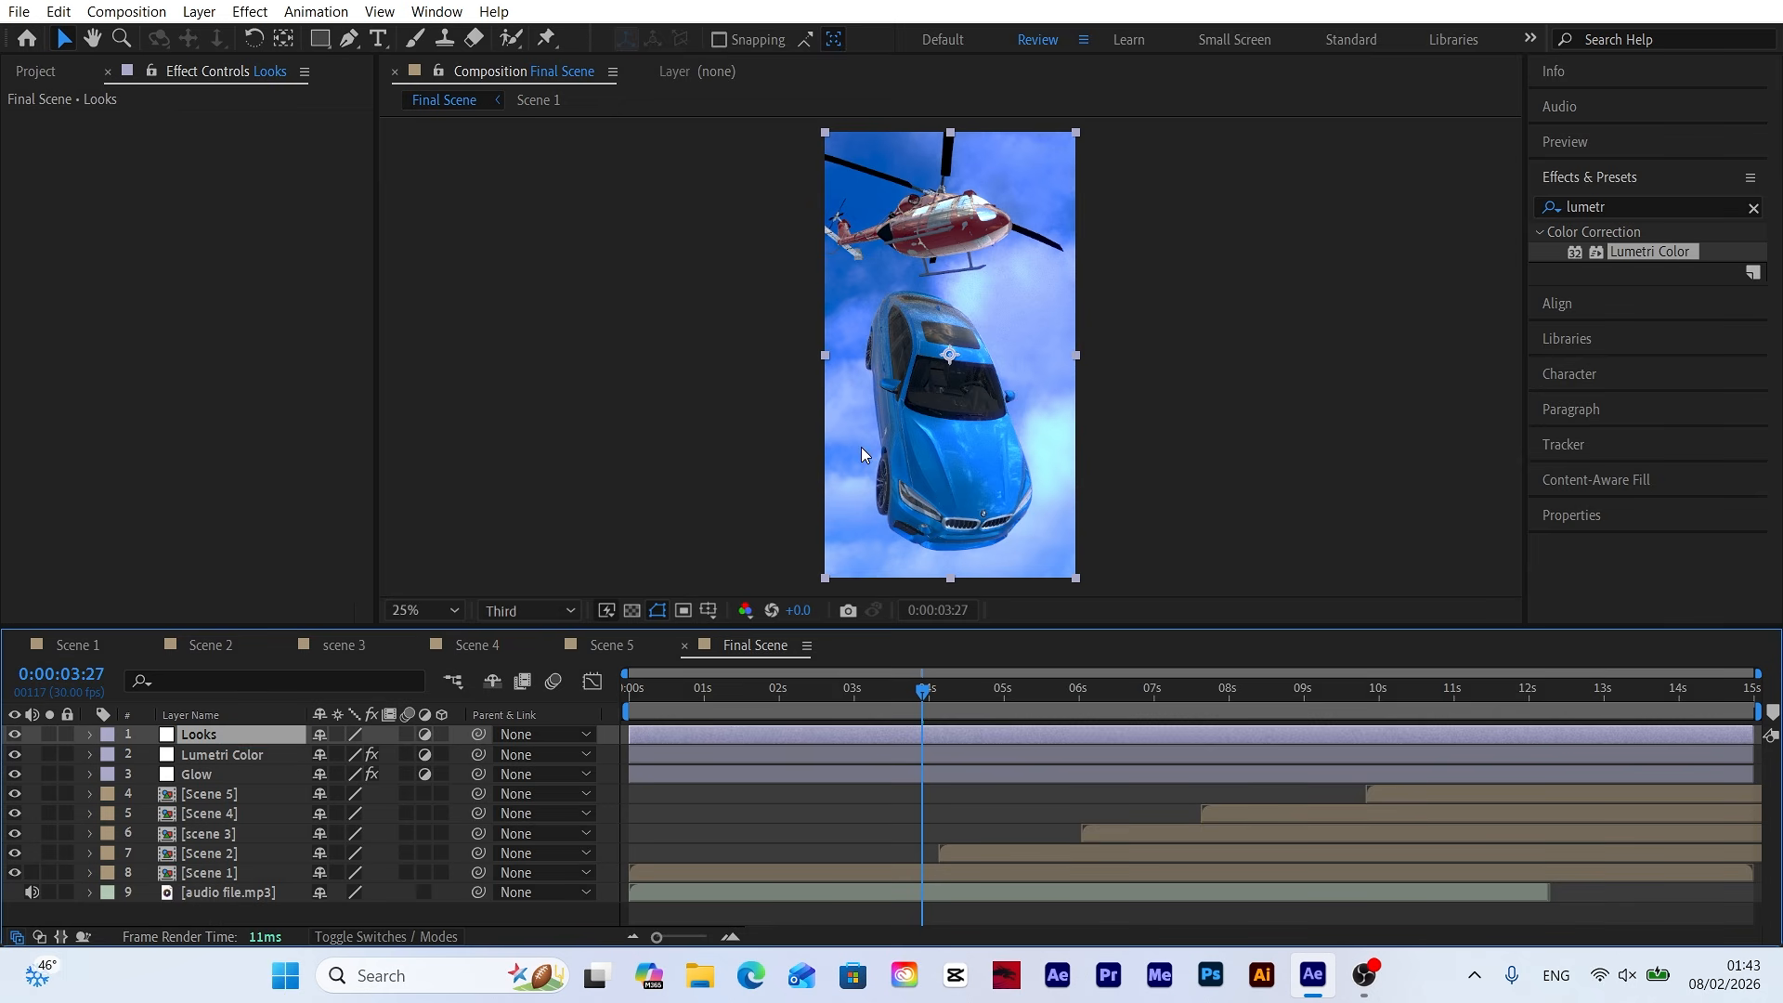
Find the RG Magic Bullet Looks effect and apply it to the Looks adjustment layer.
click(1616, 206)
text(look)
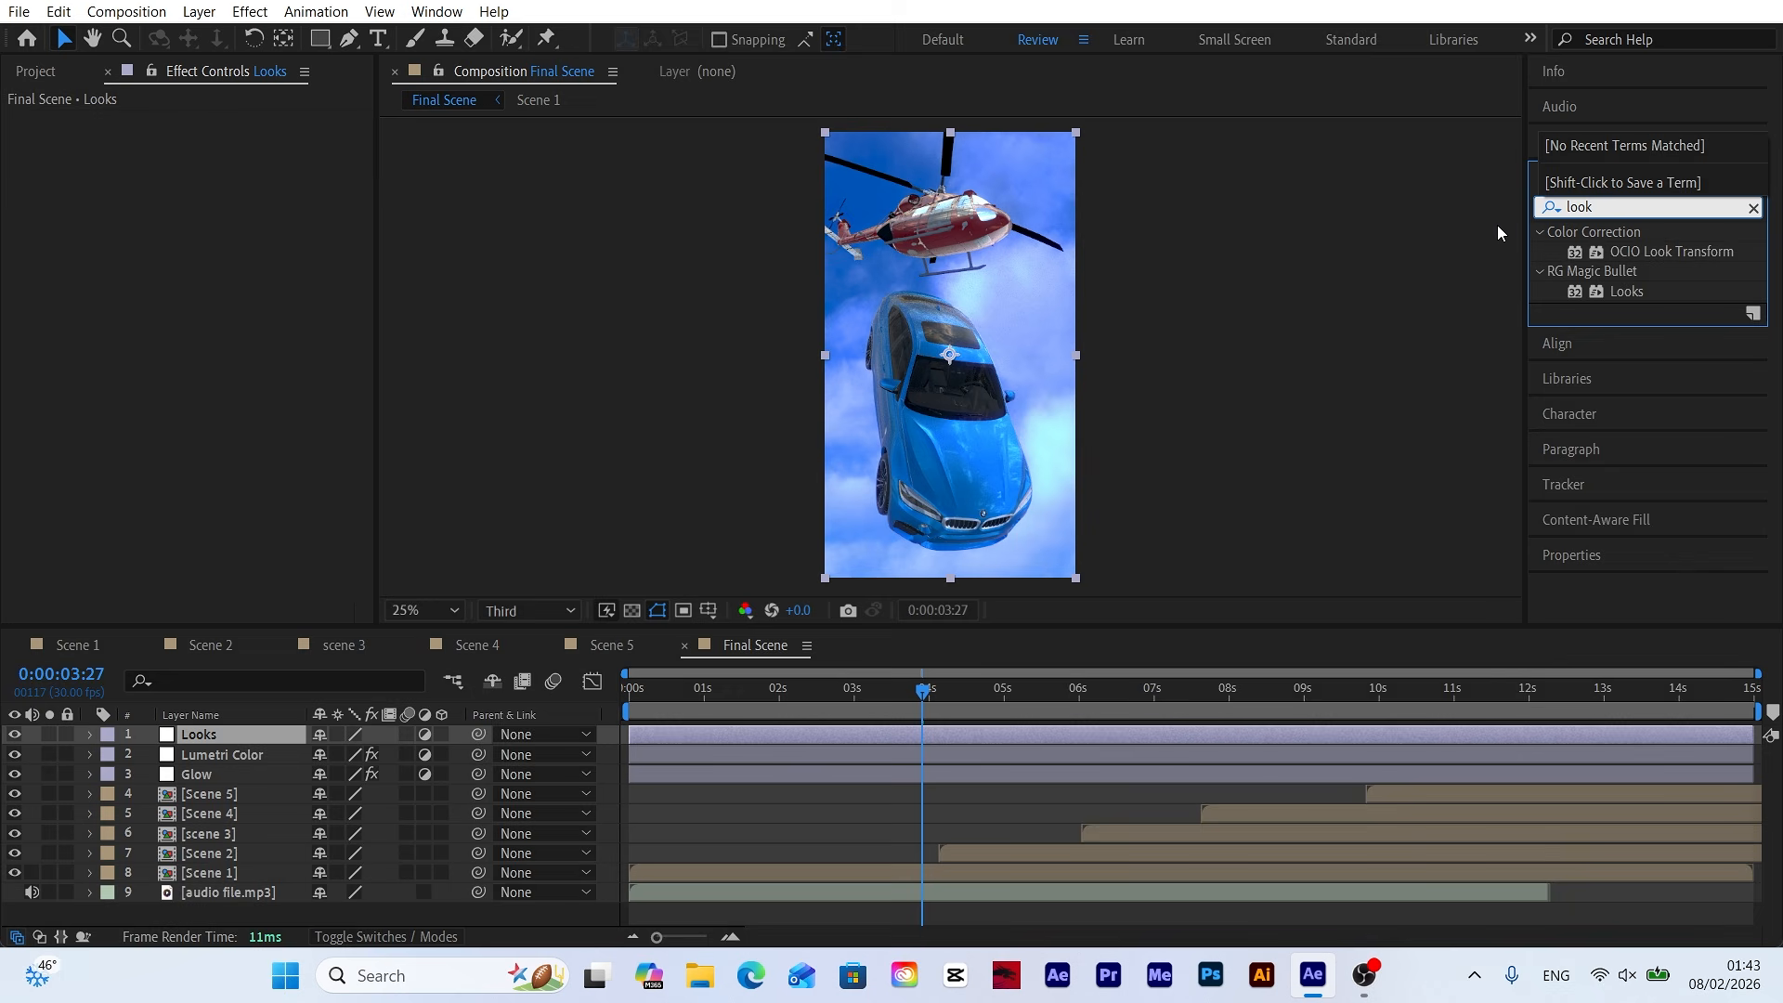
drag(1646, 287, 197, 741)
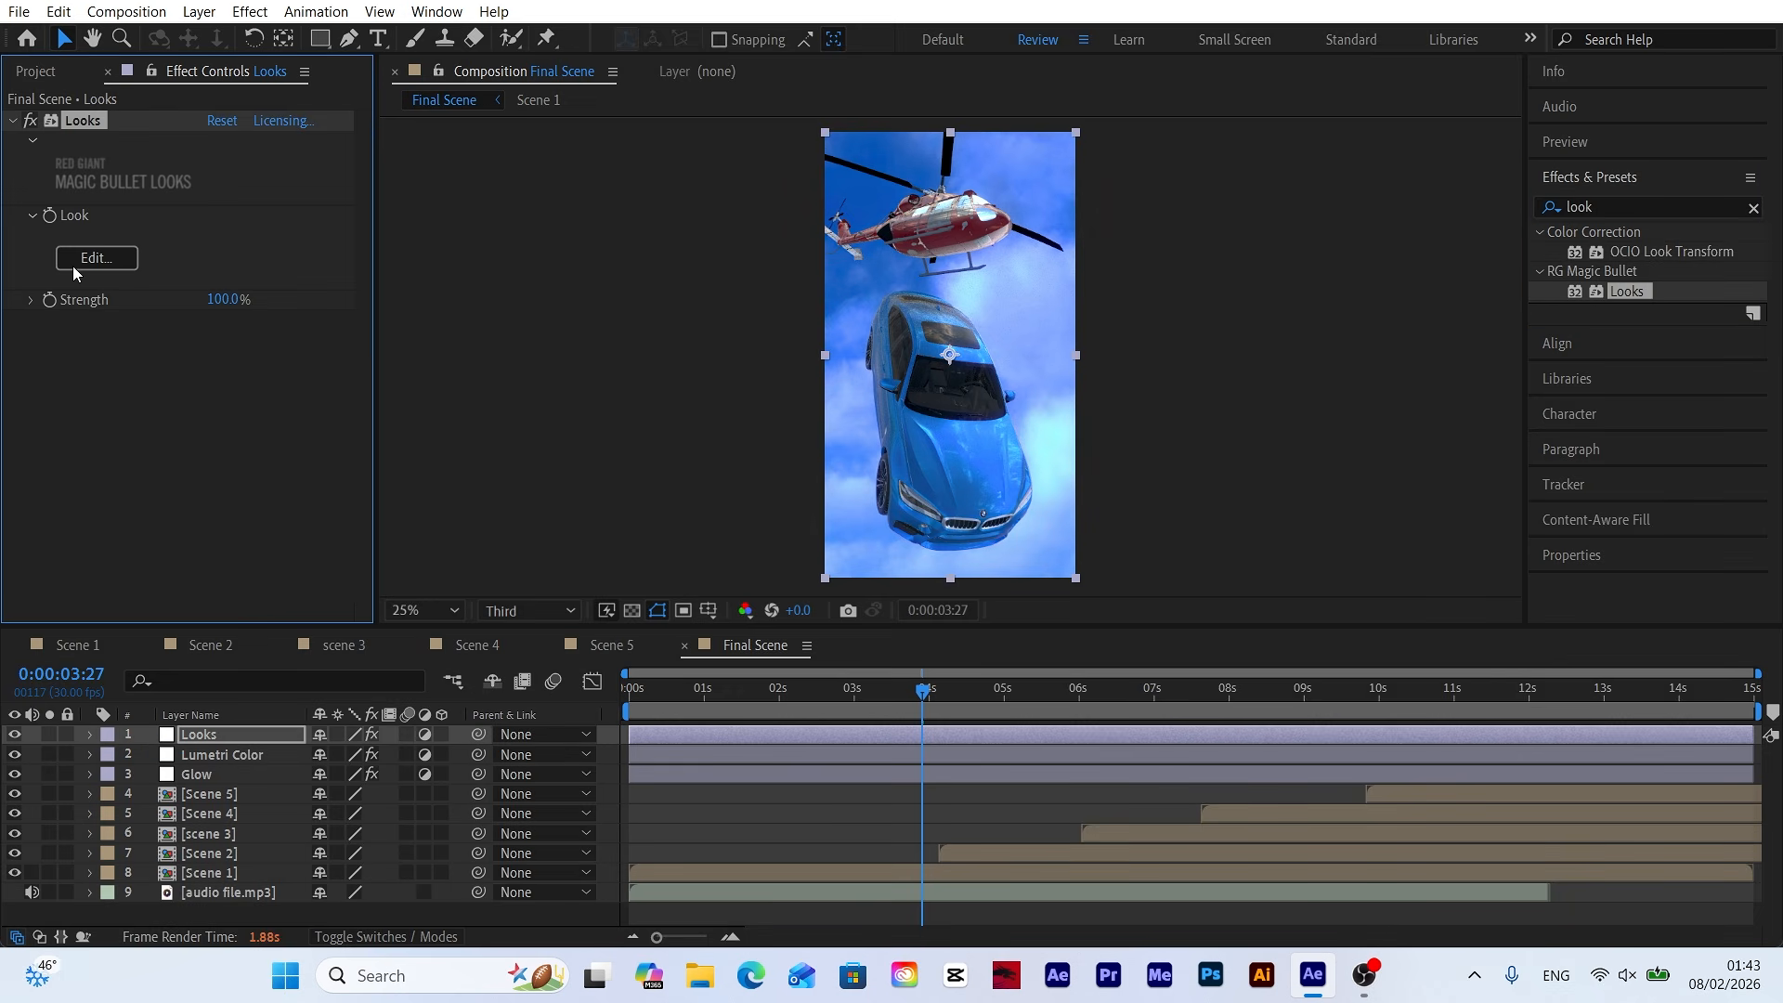
In the Magic Bullet Looks editor, compare the favorite looks and apply the Minimal Grade Headstart preset.
click(81, 260)
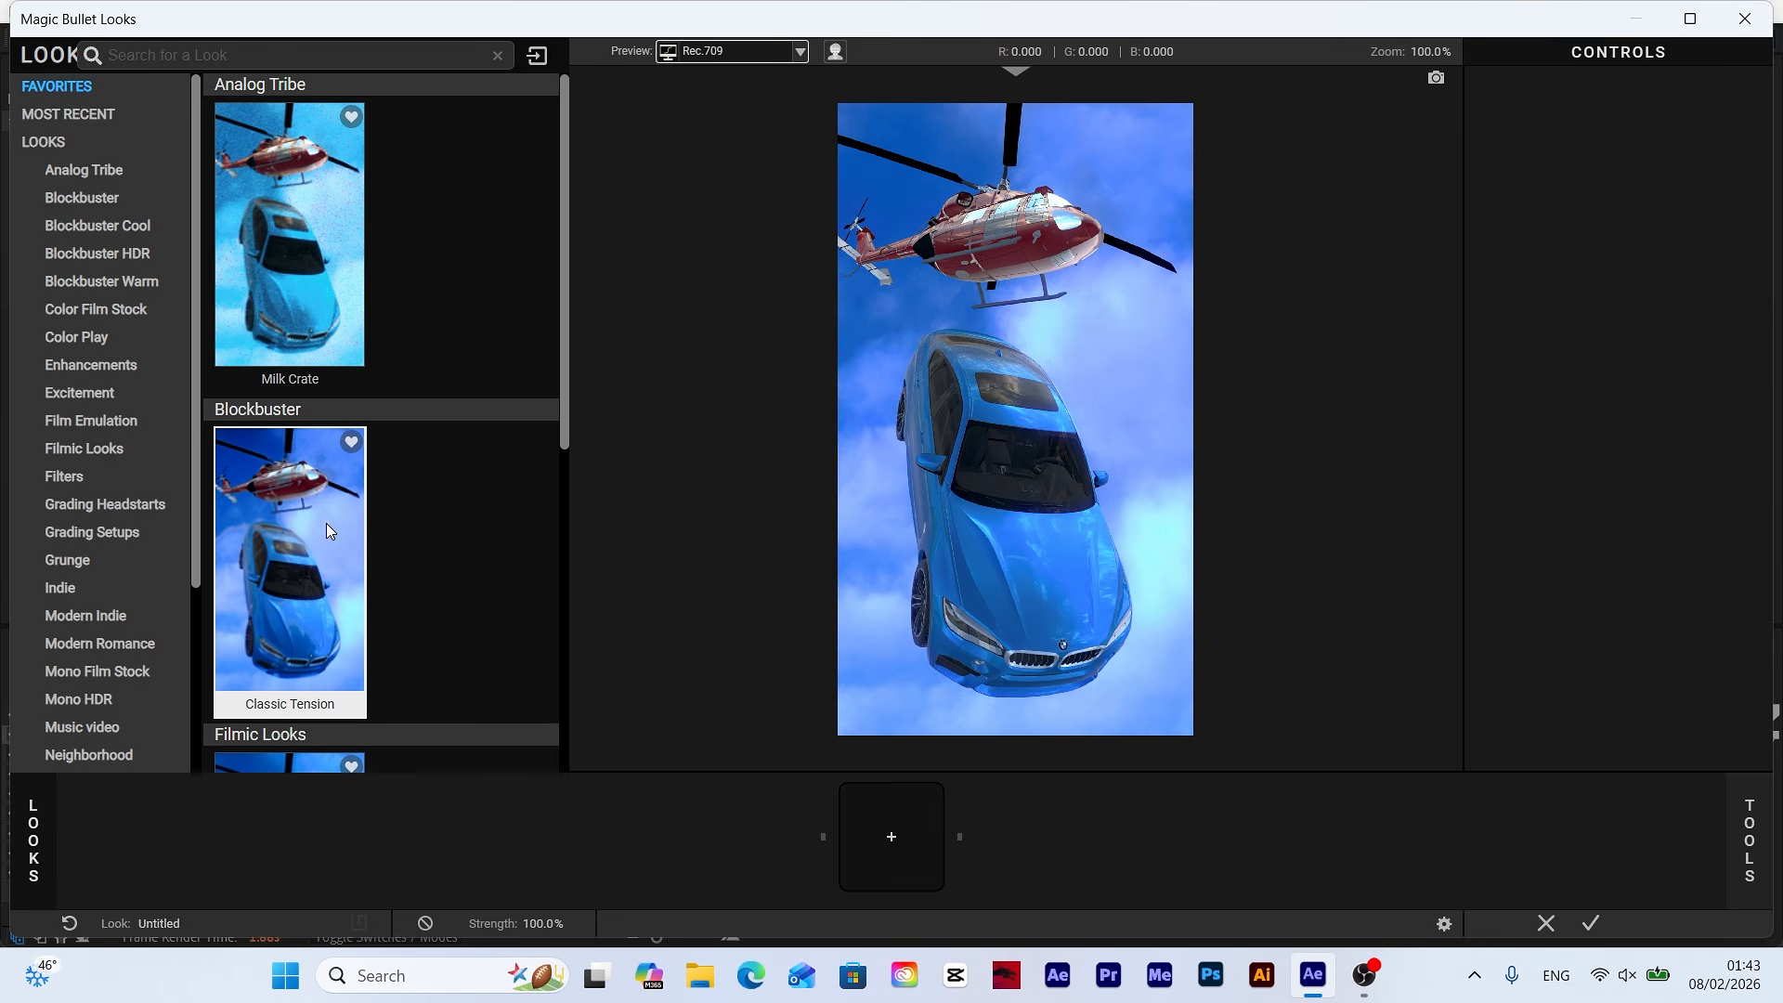
click(302, 547)
scroll(301, 542, down, 5)
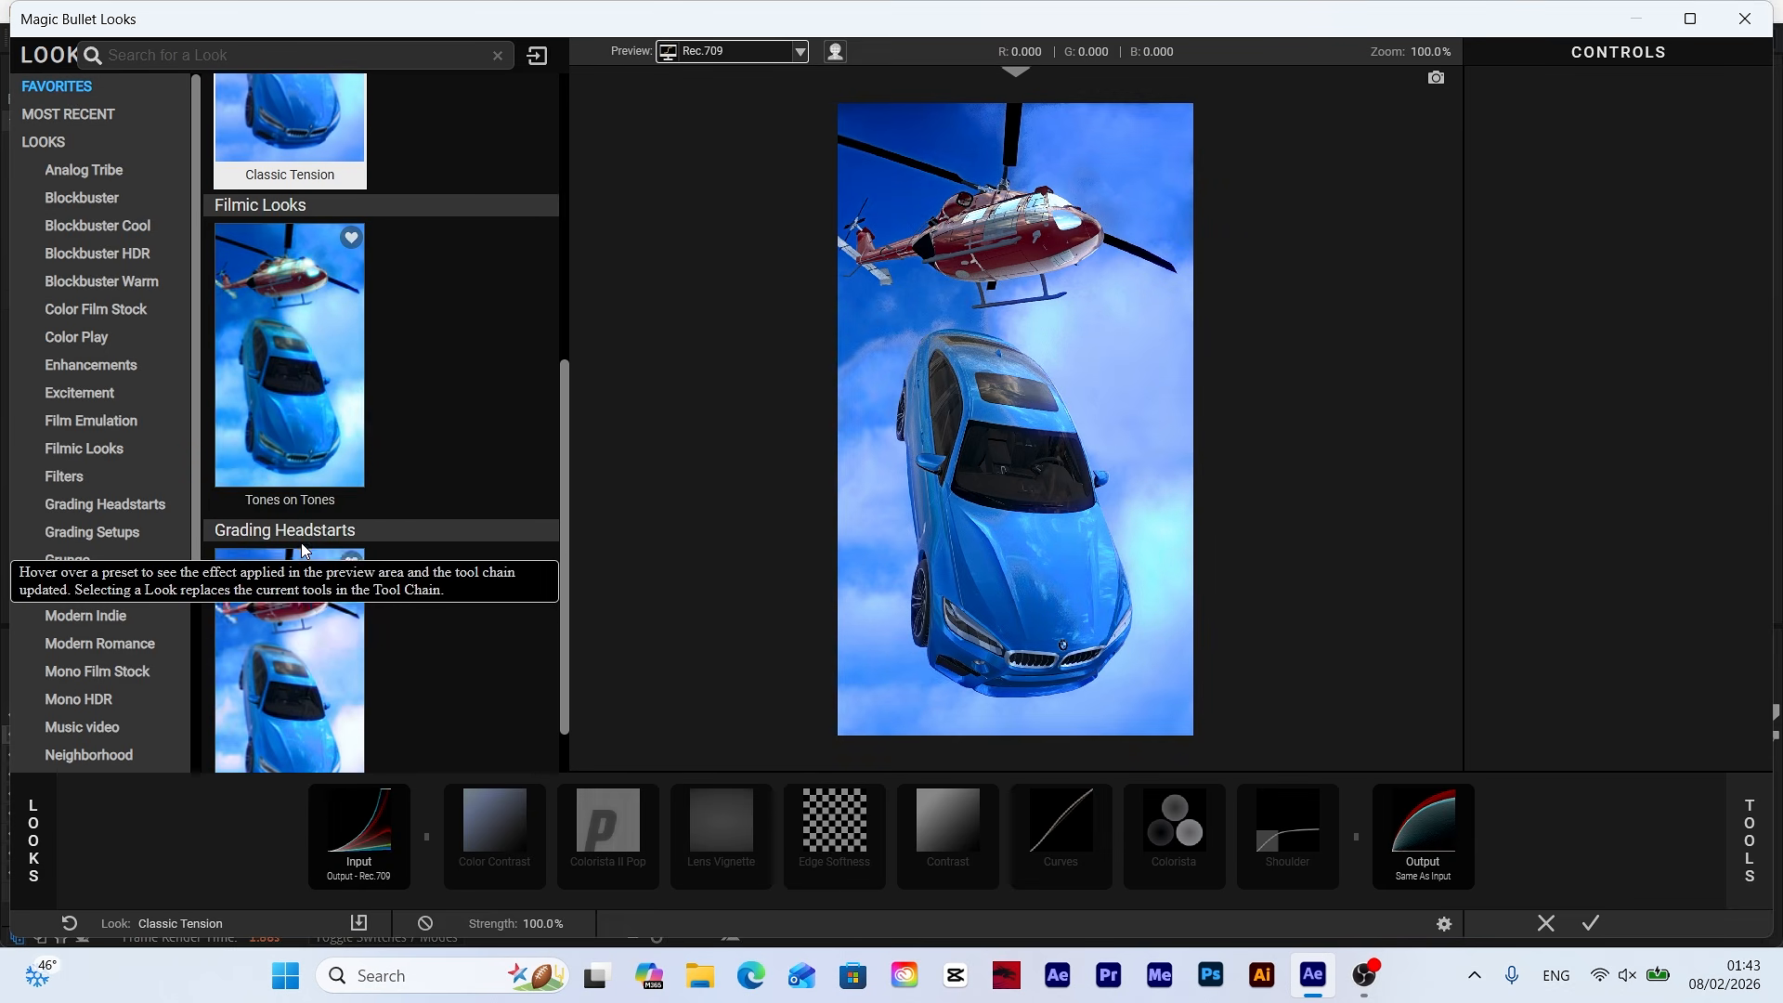
click(292, 381)
scroll(291, 381, down, 1)
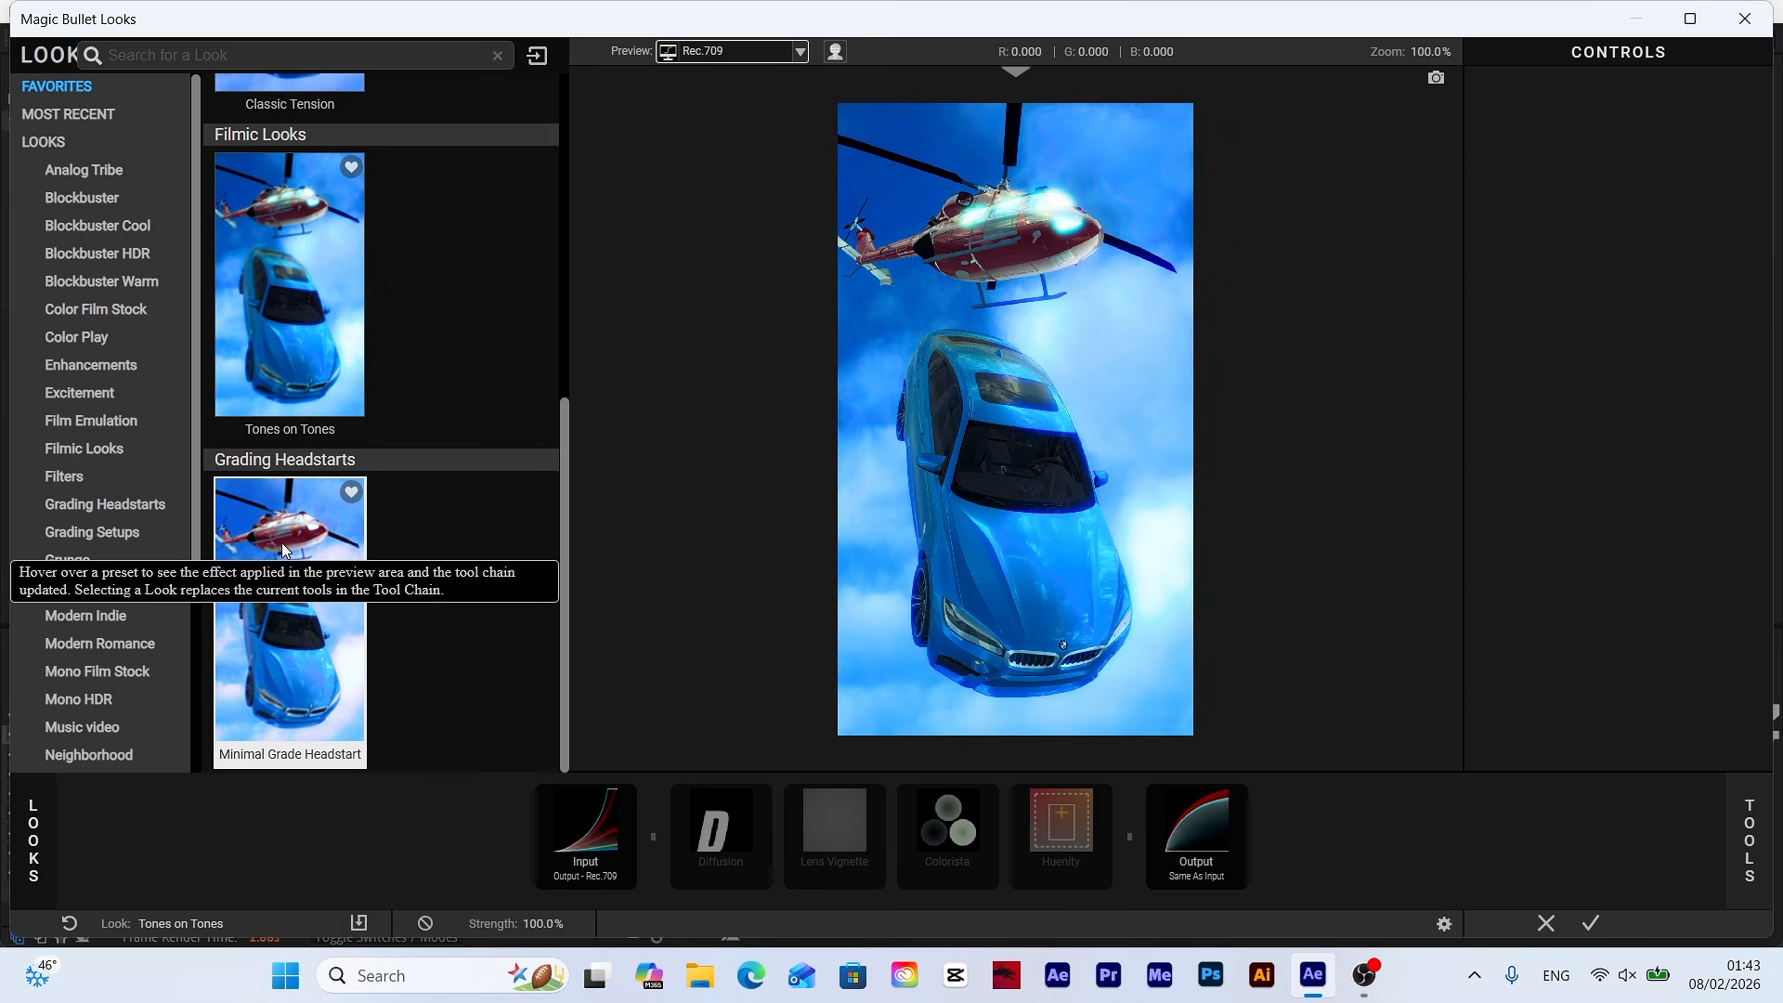
click(281, 548)
scroll(282, 548, up, 6)
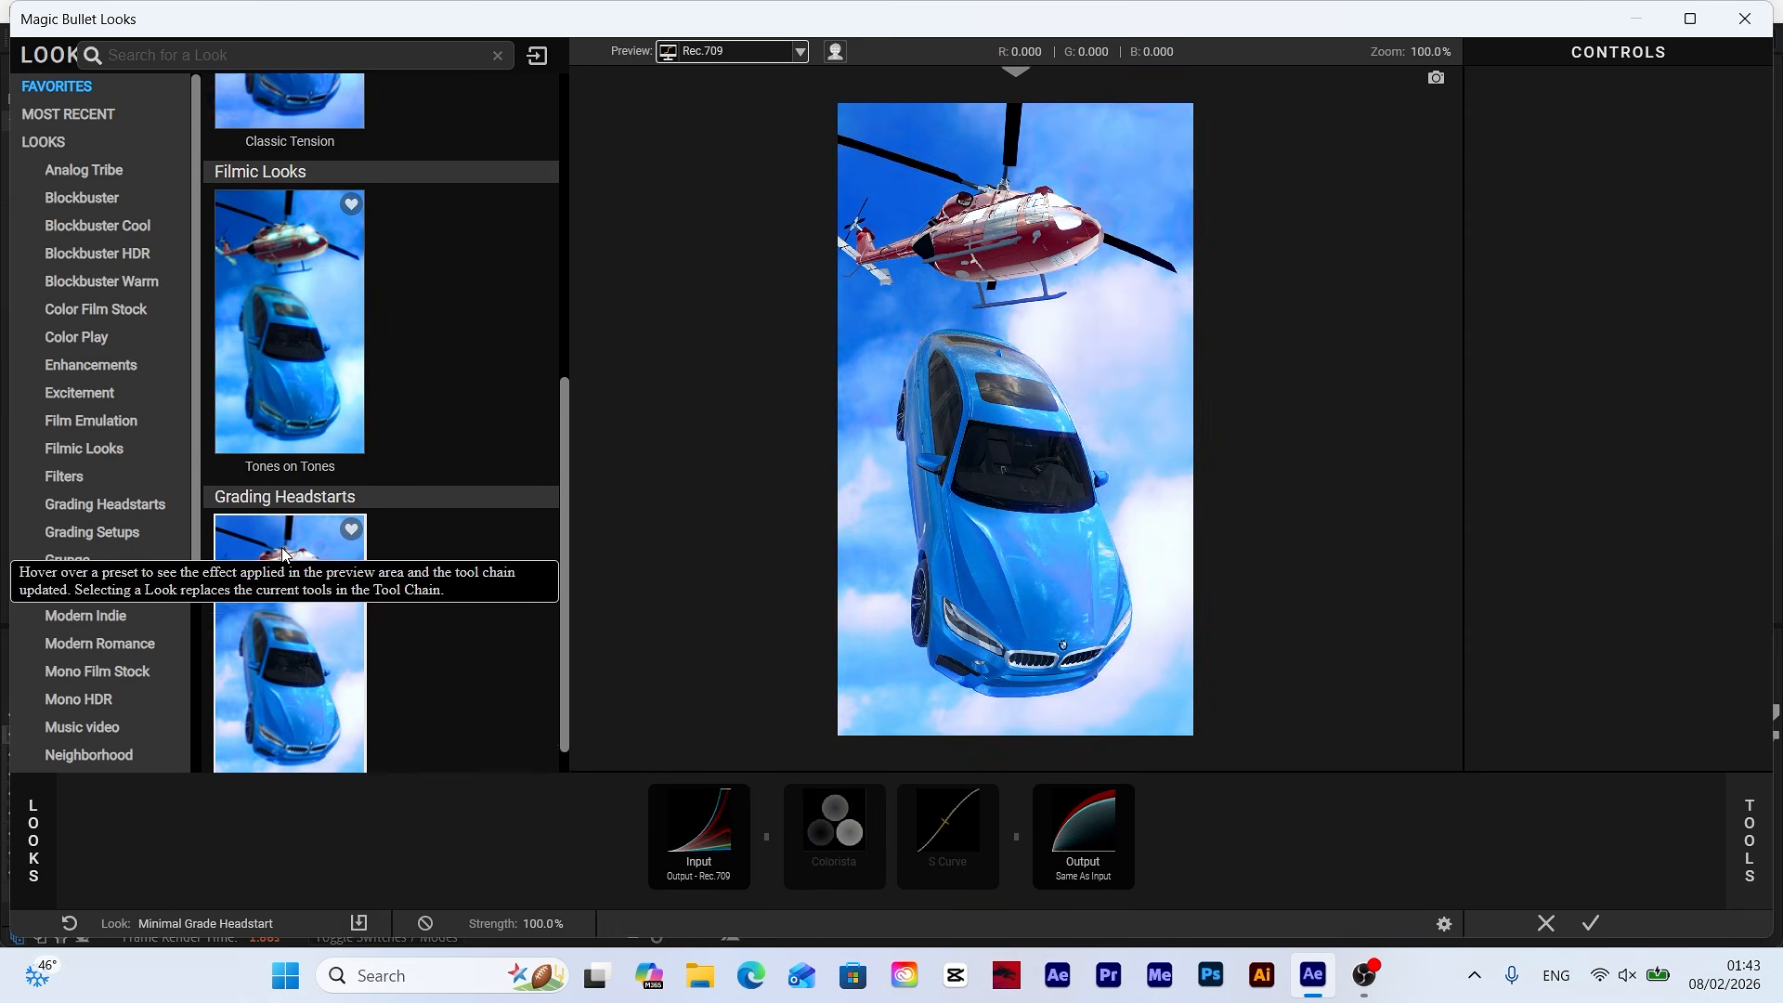
click(282, 538)
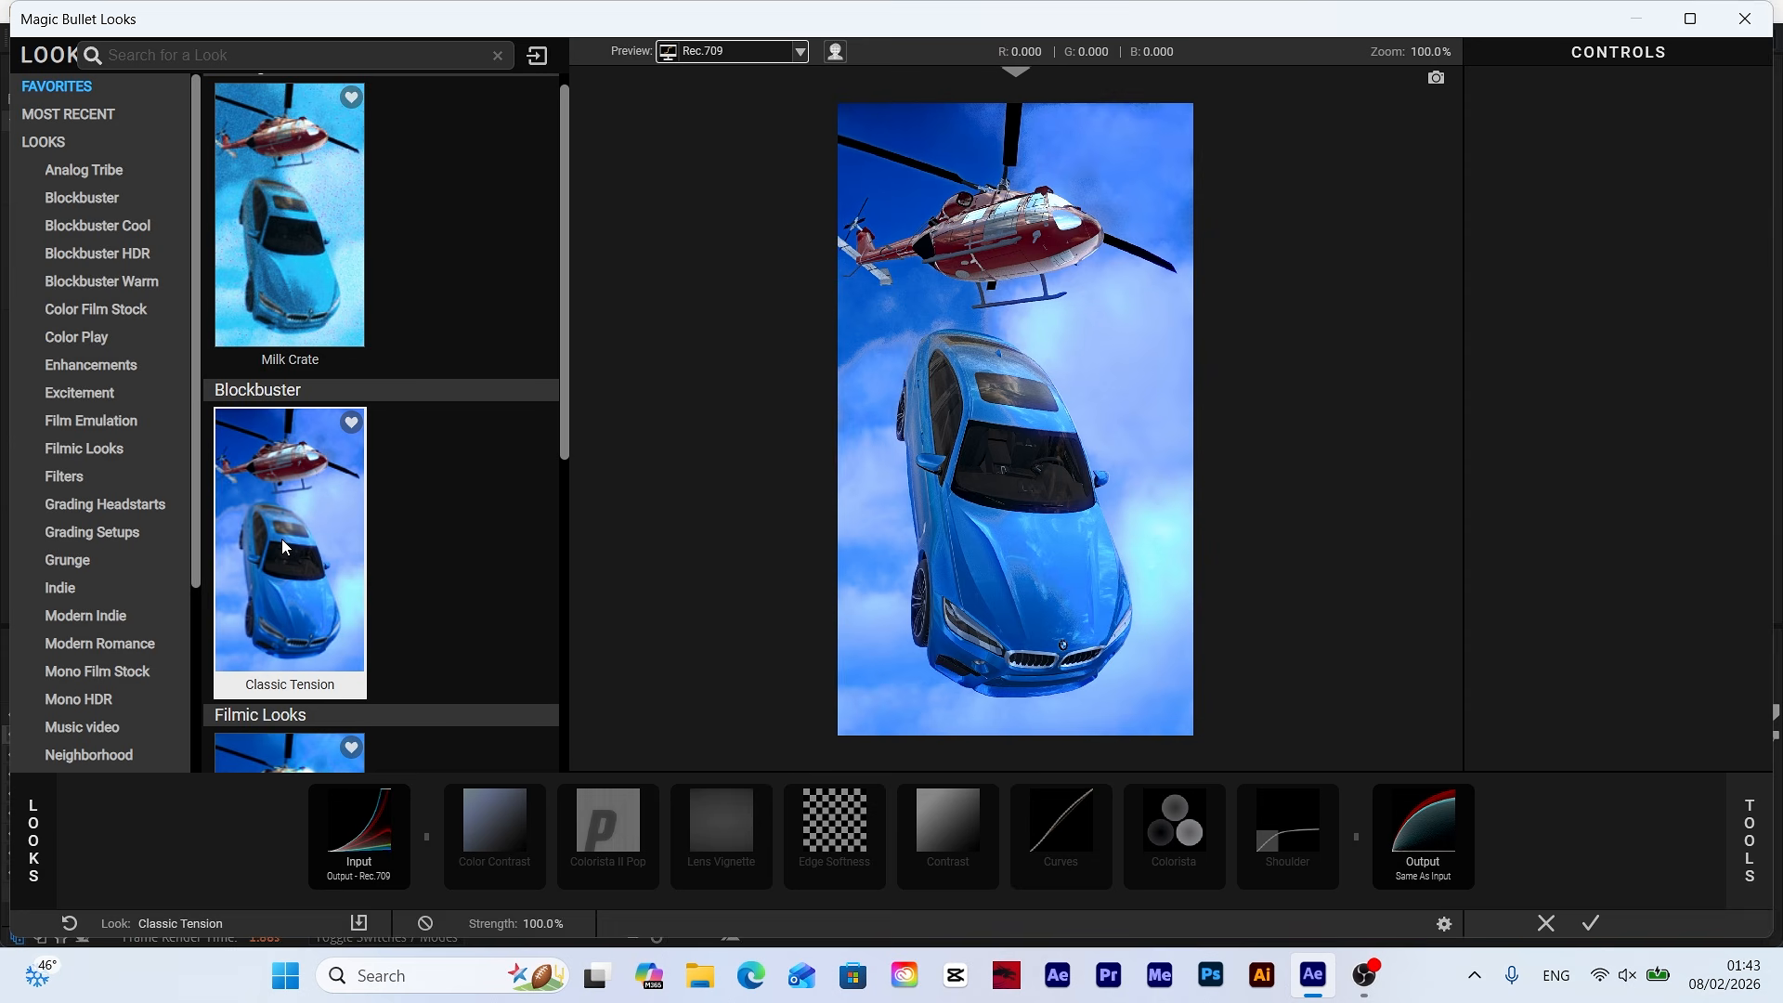
scroll(295, 474, up, 1)
click(320, 302)
scroll(320, 325, down, 5)
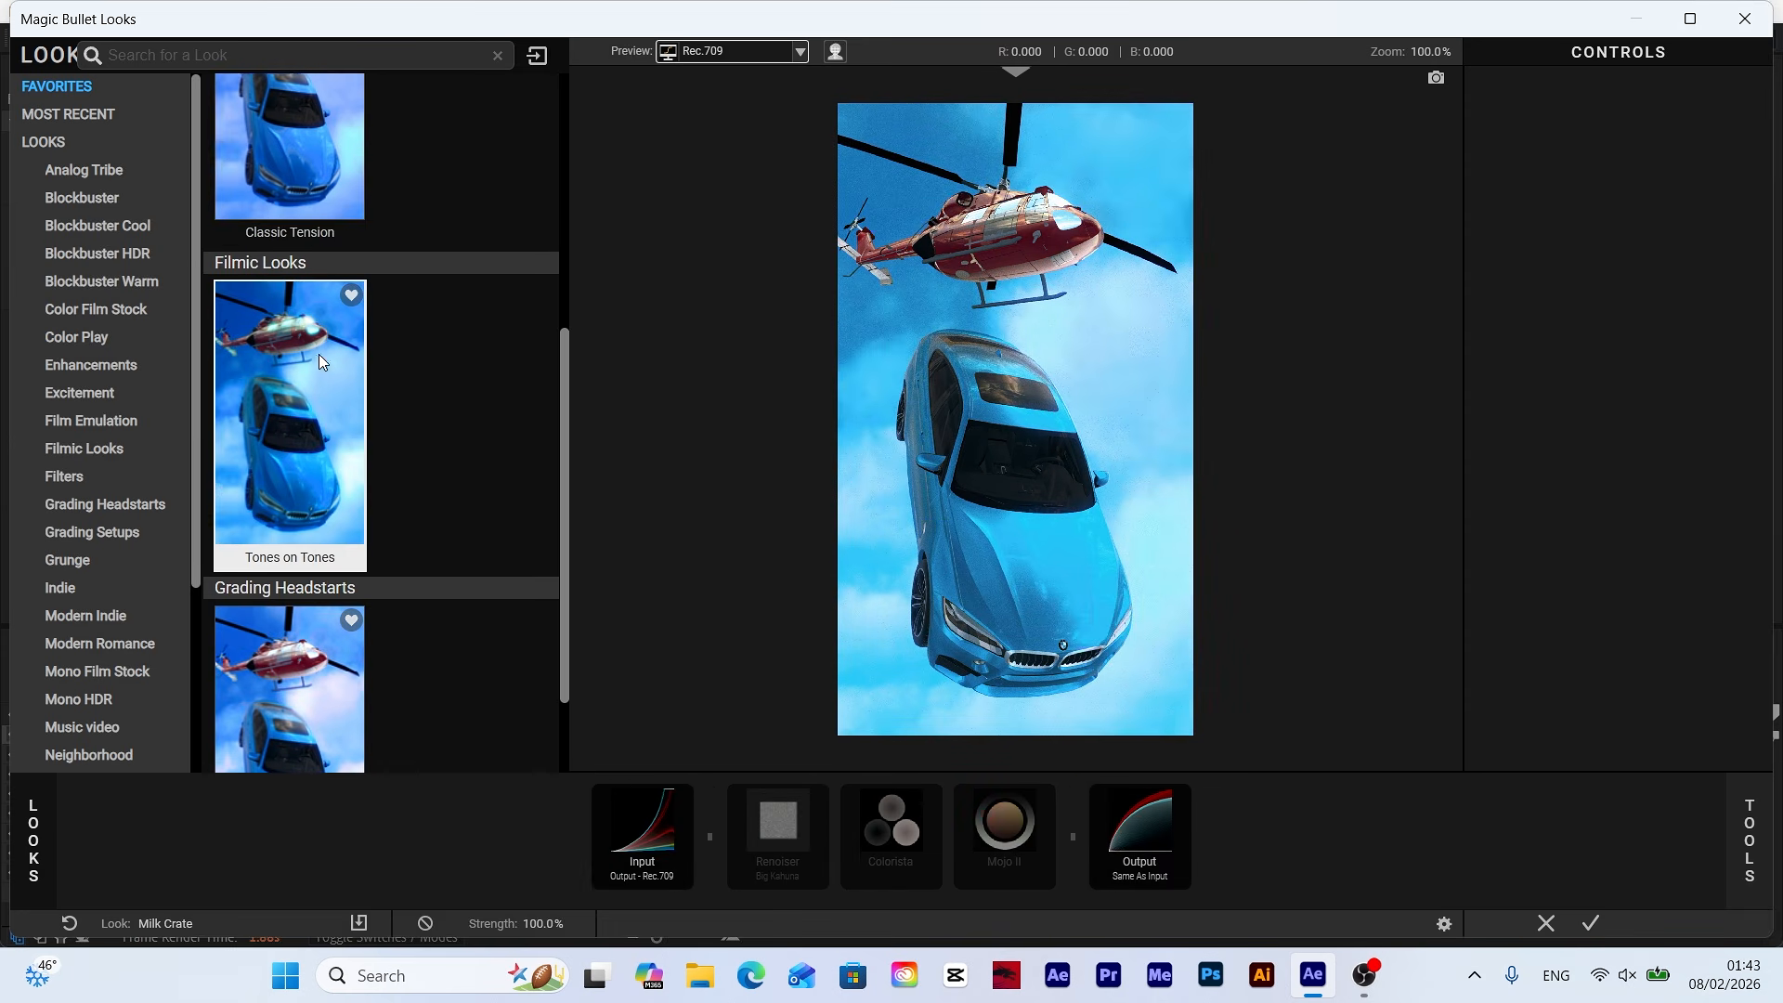
click(294, 557)
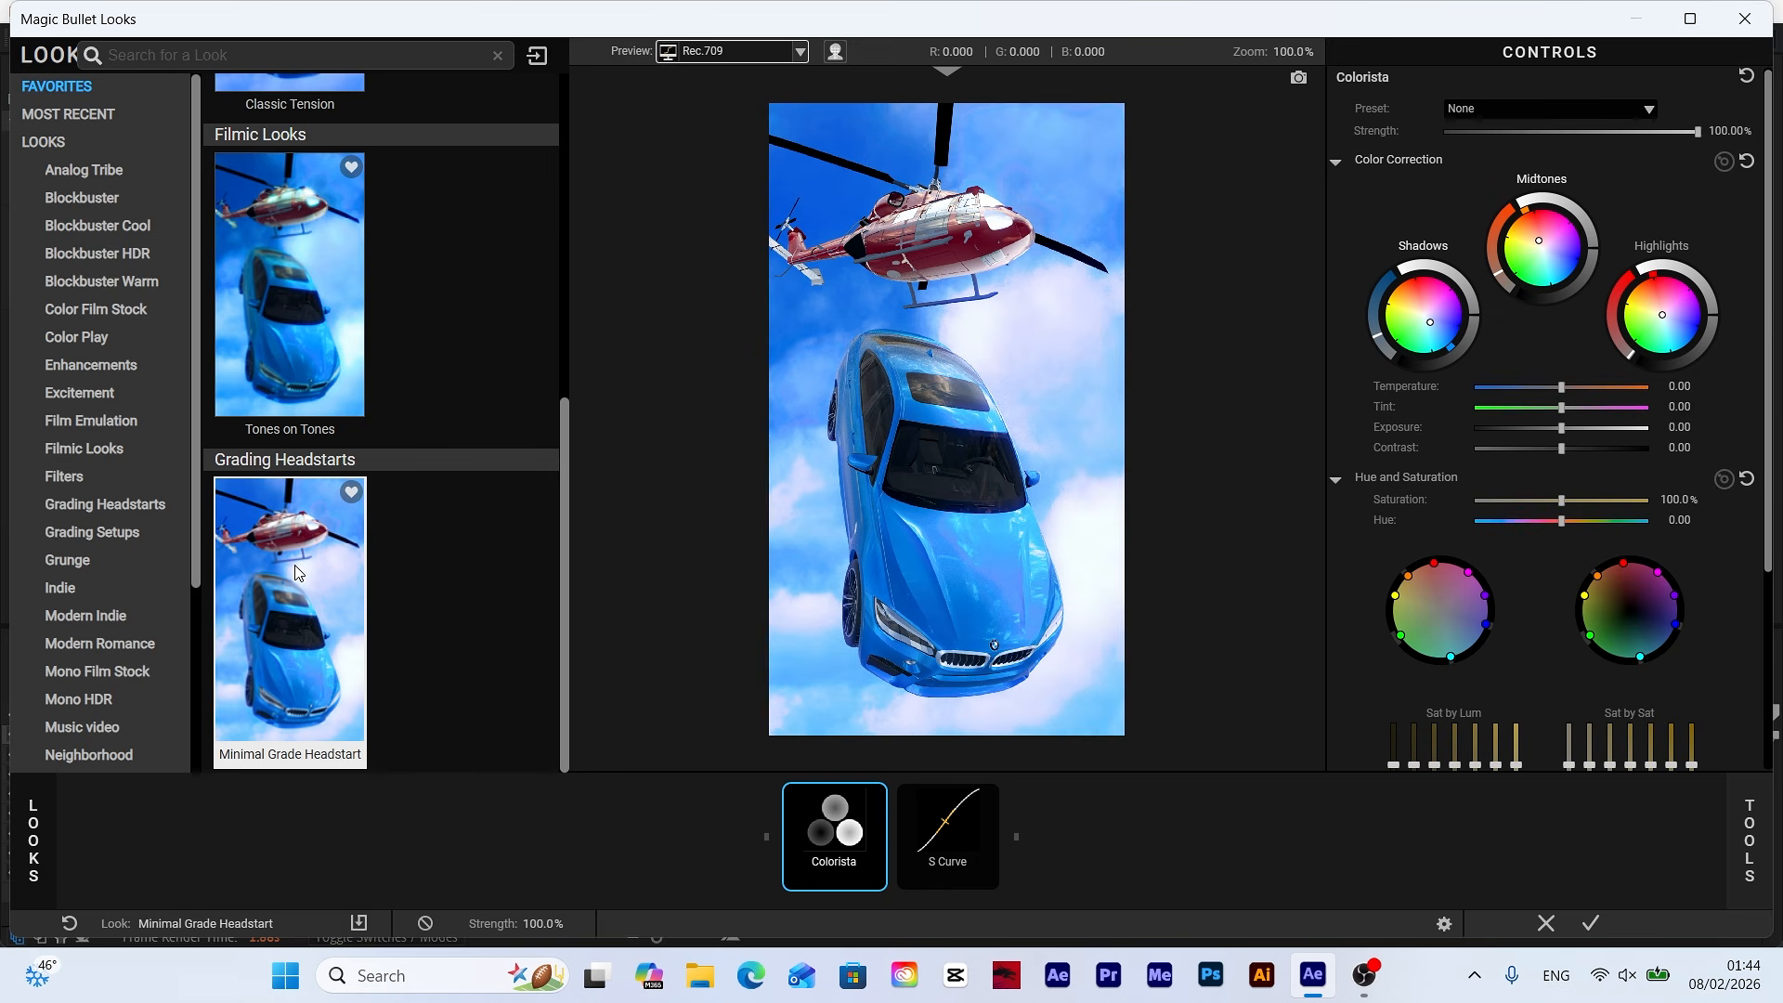
click(1589, 924)
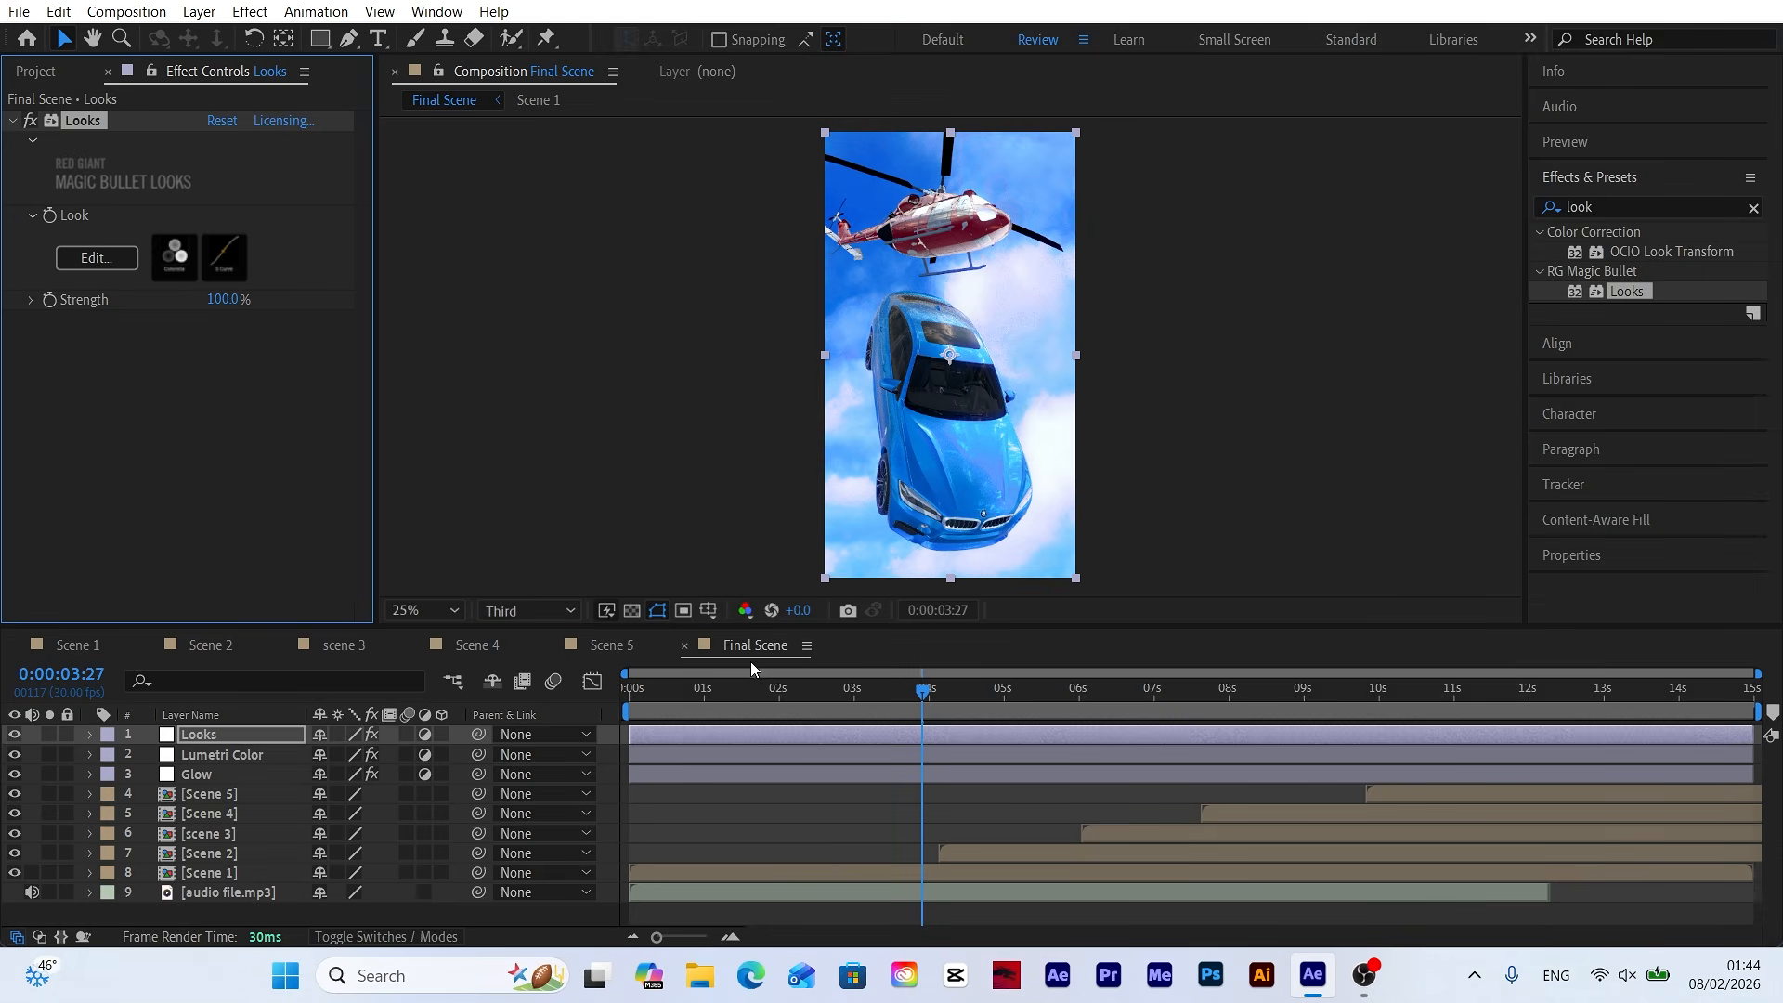
Compare the composition with the Looks layer hidden and shown.
click(15, 735)
click(15, 735)
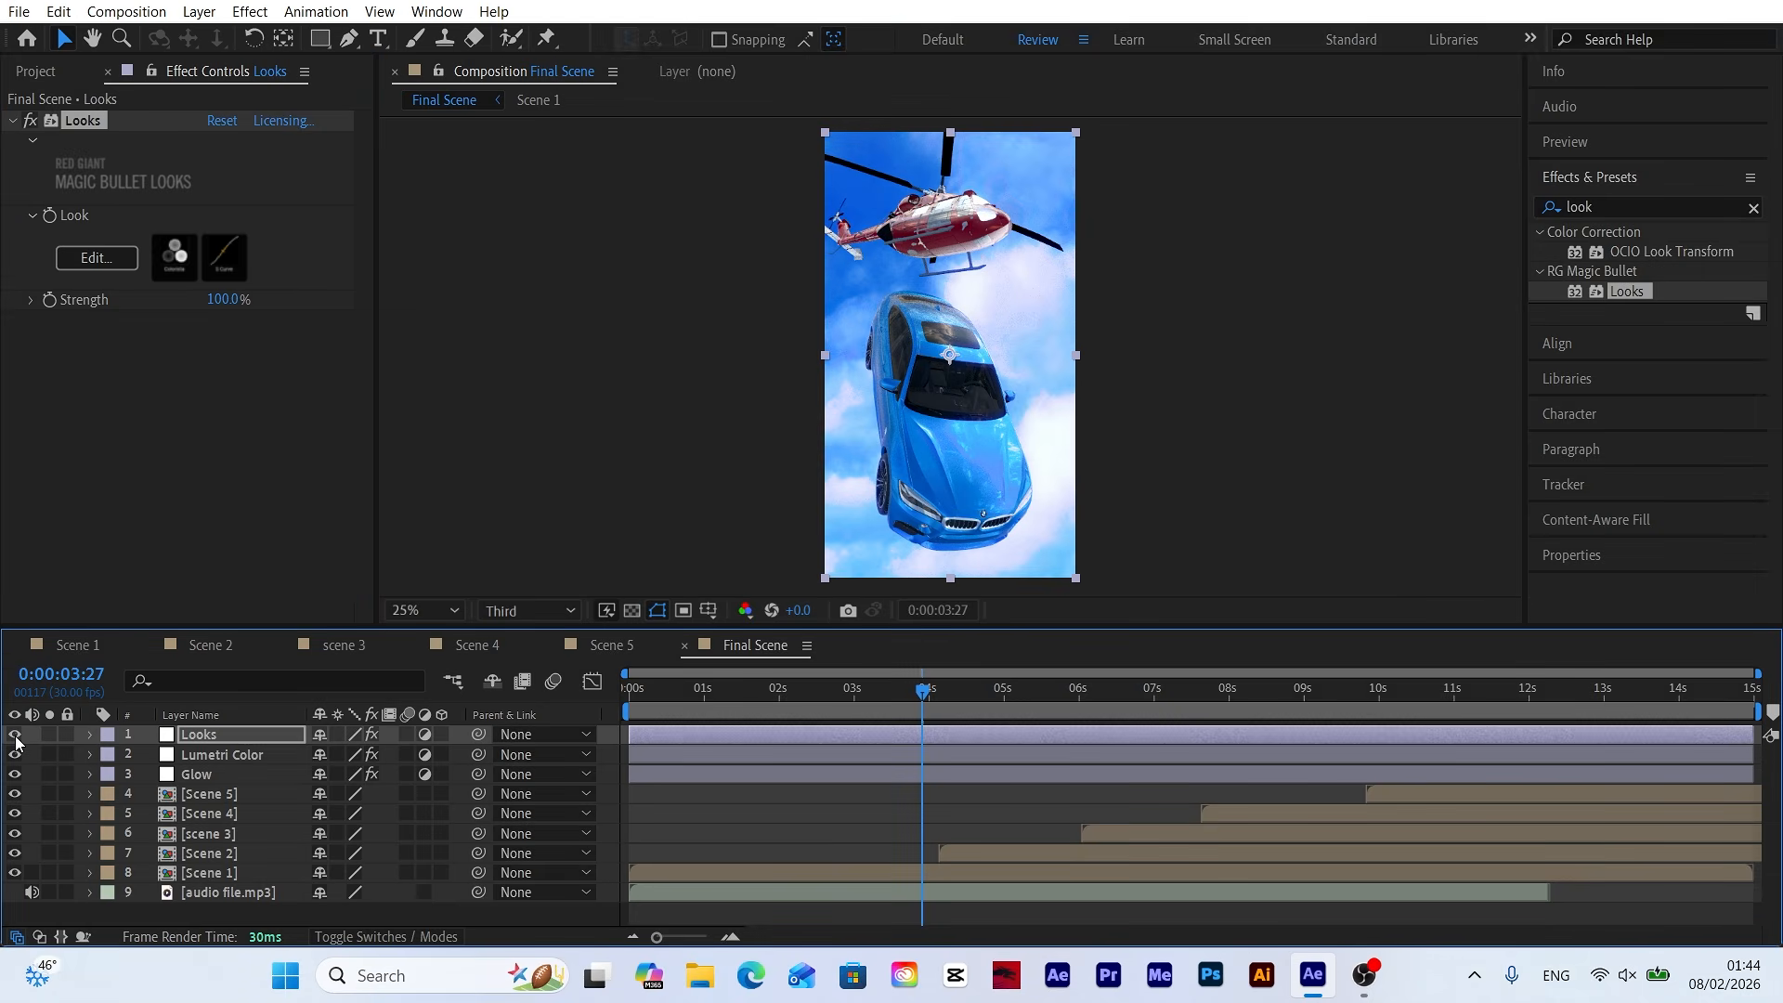
click(15, 735)
click(15, 736)
On the Glow layer, set the glow threshold to 90% and the glow radius to 75.
click(197, 773)
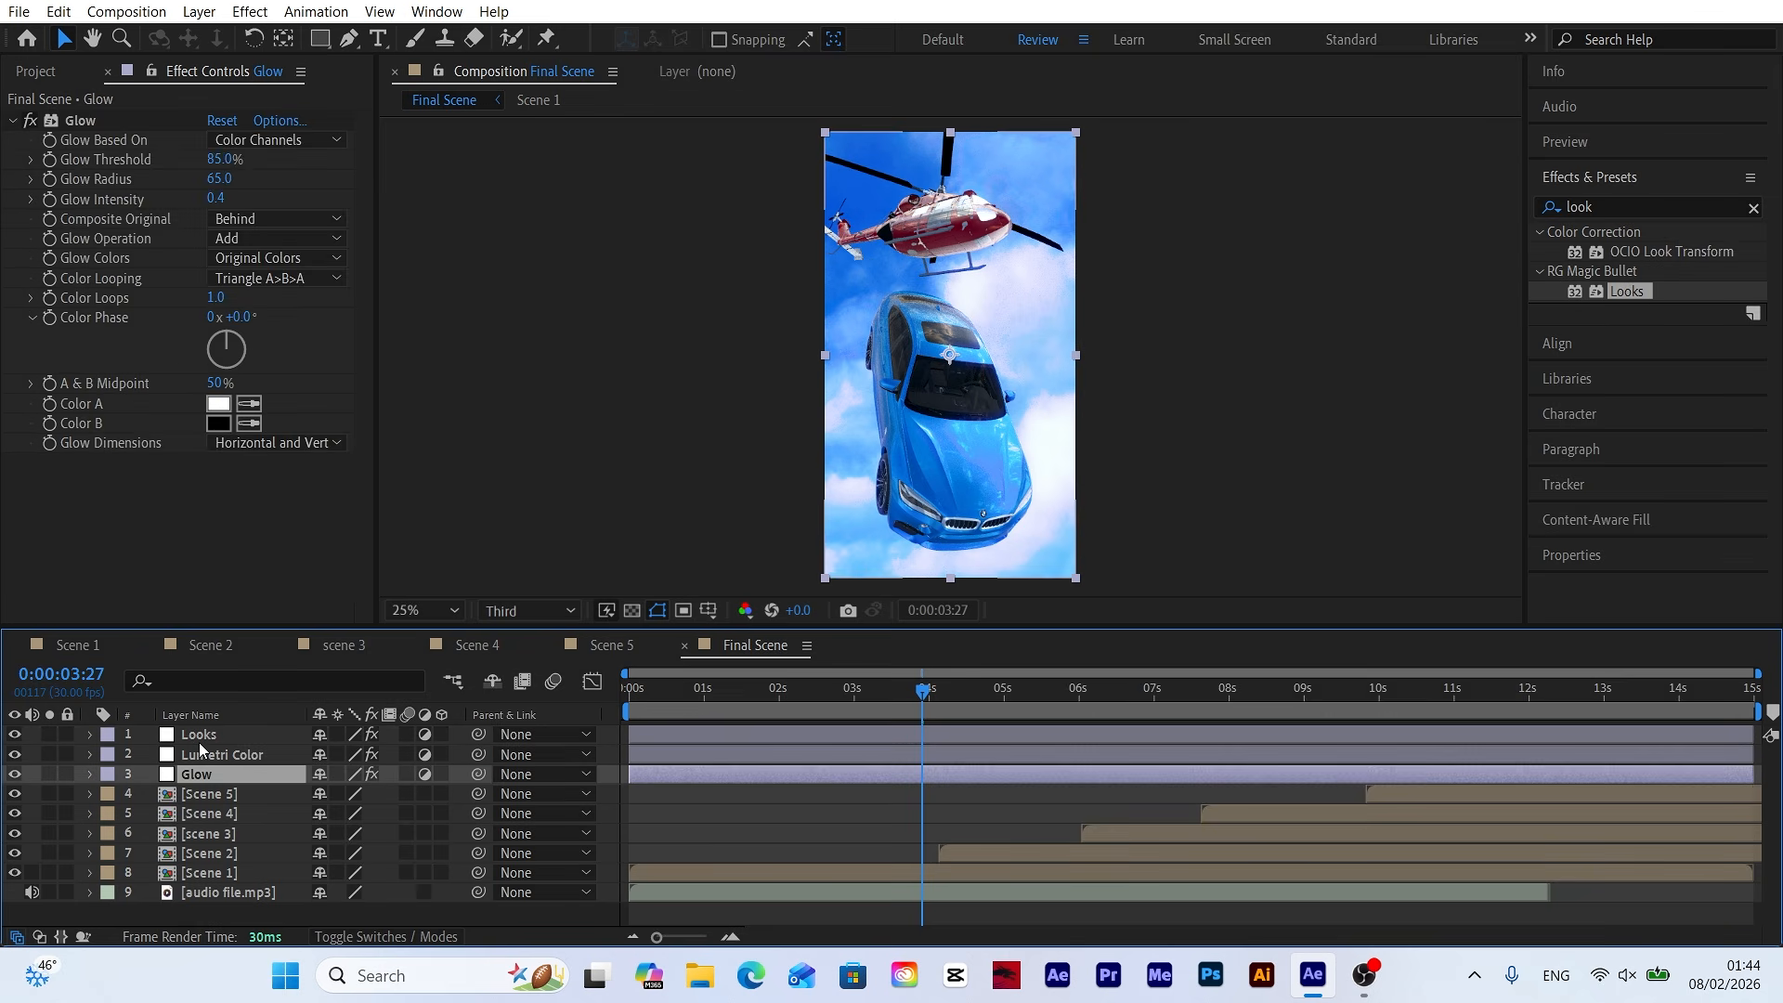
click(215, 180)
click(225, 160)
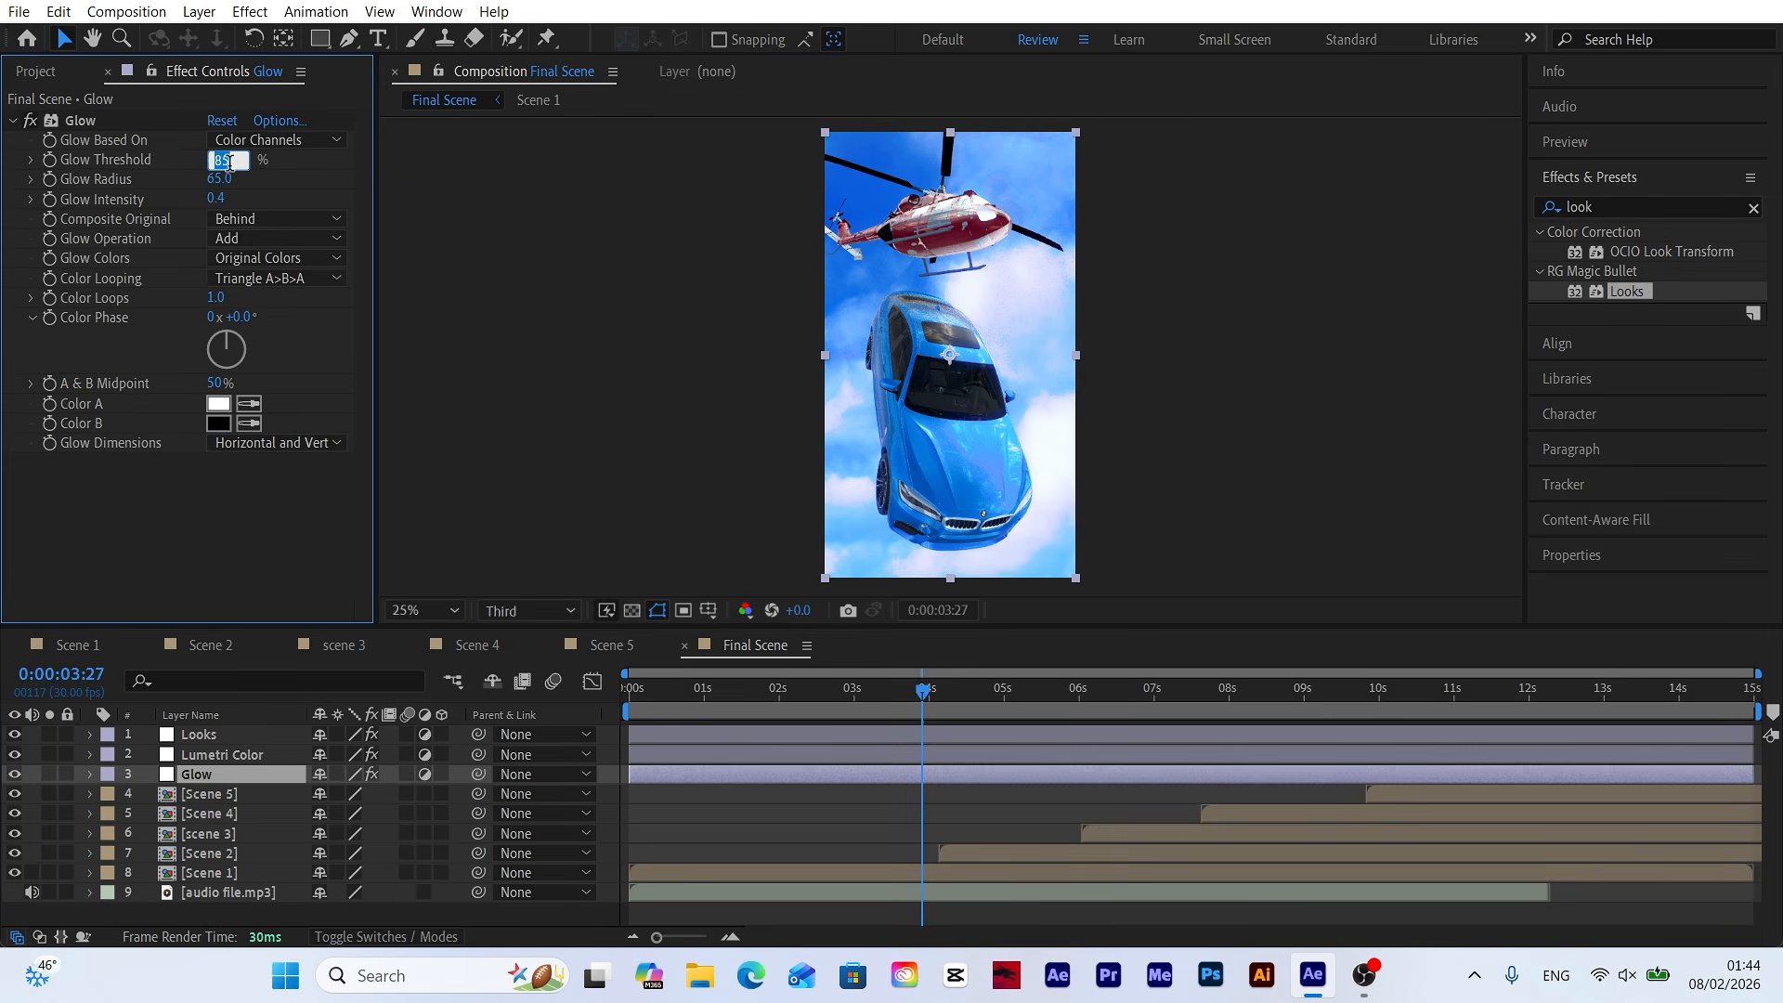
text(90)
key(Return)
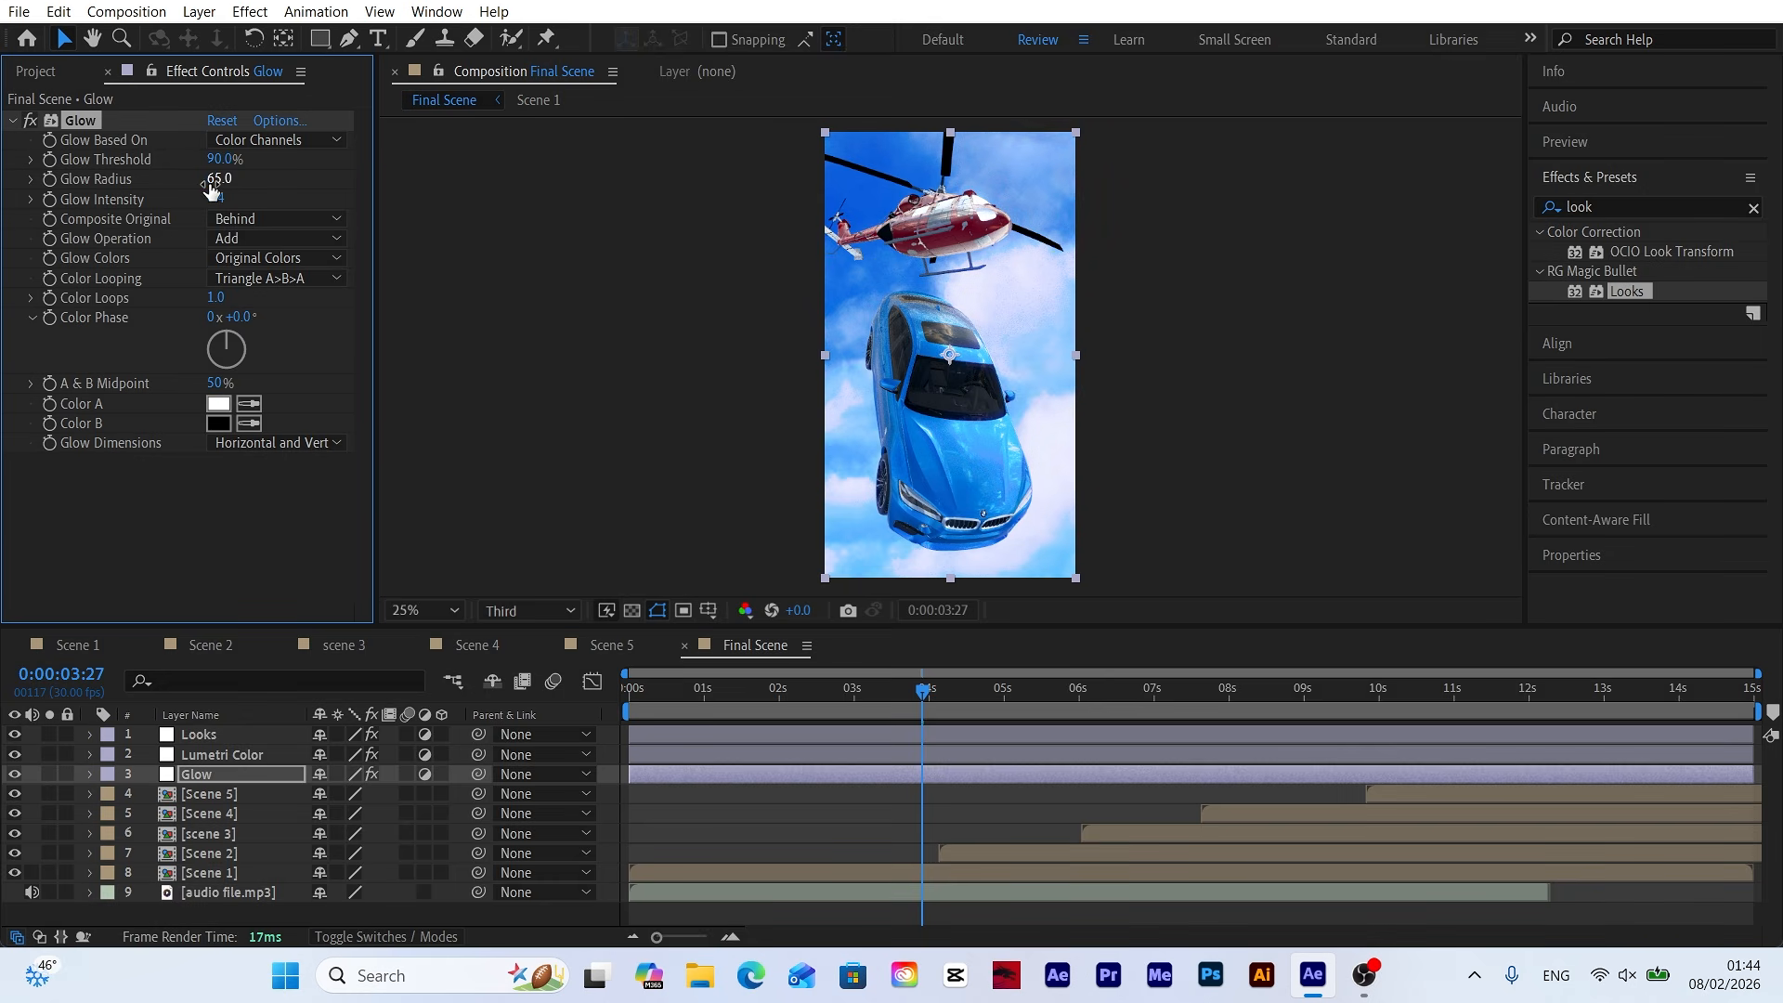
click(221, 179)
text(75)
key(Return)
click(276, 198)
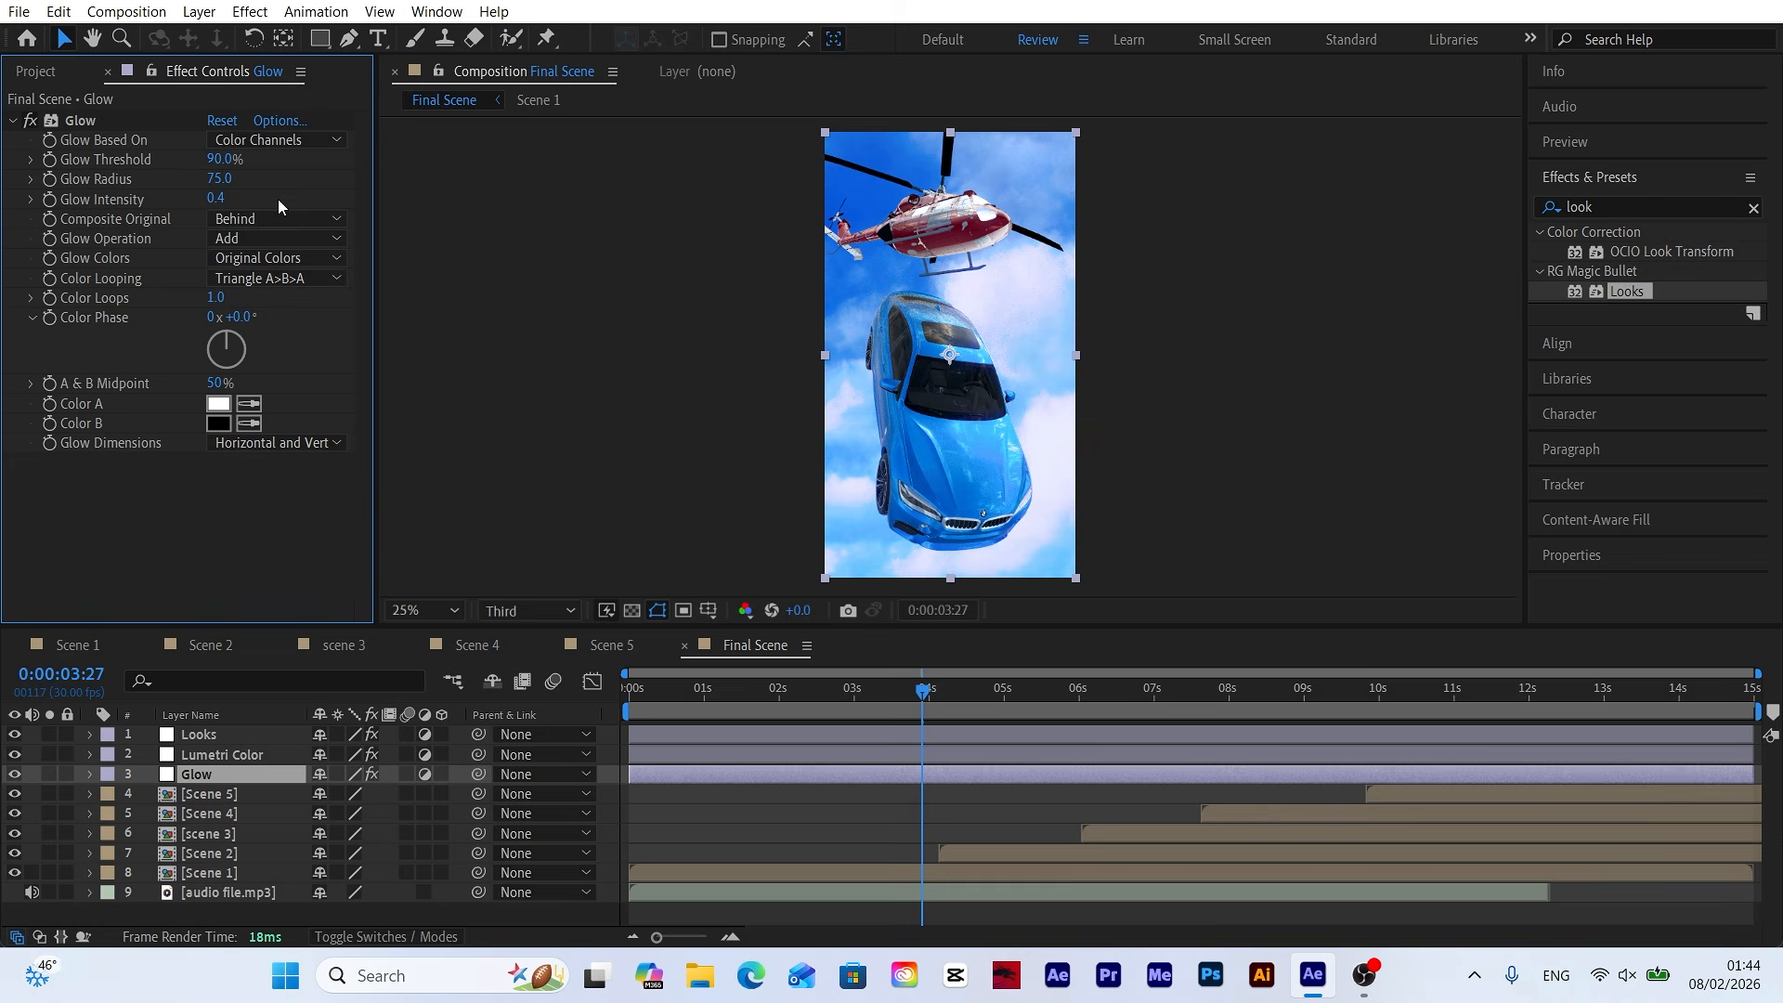
Set the Glow effect's intensity to 0.3.
click(221, 200)
text(0.3)
click(295, 197)
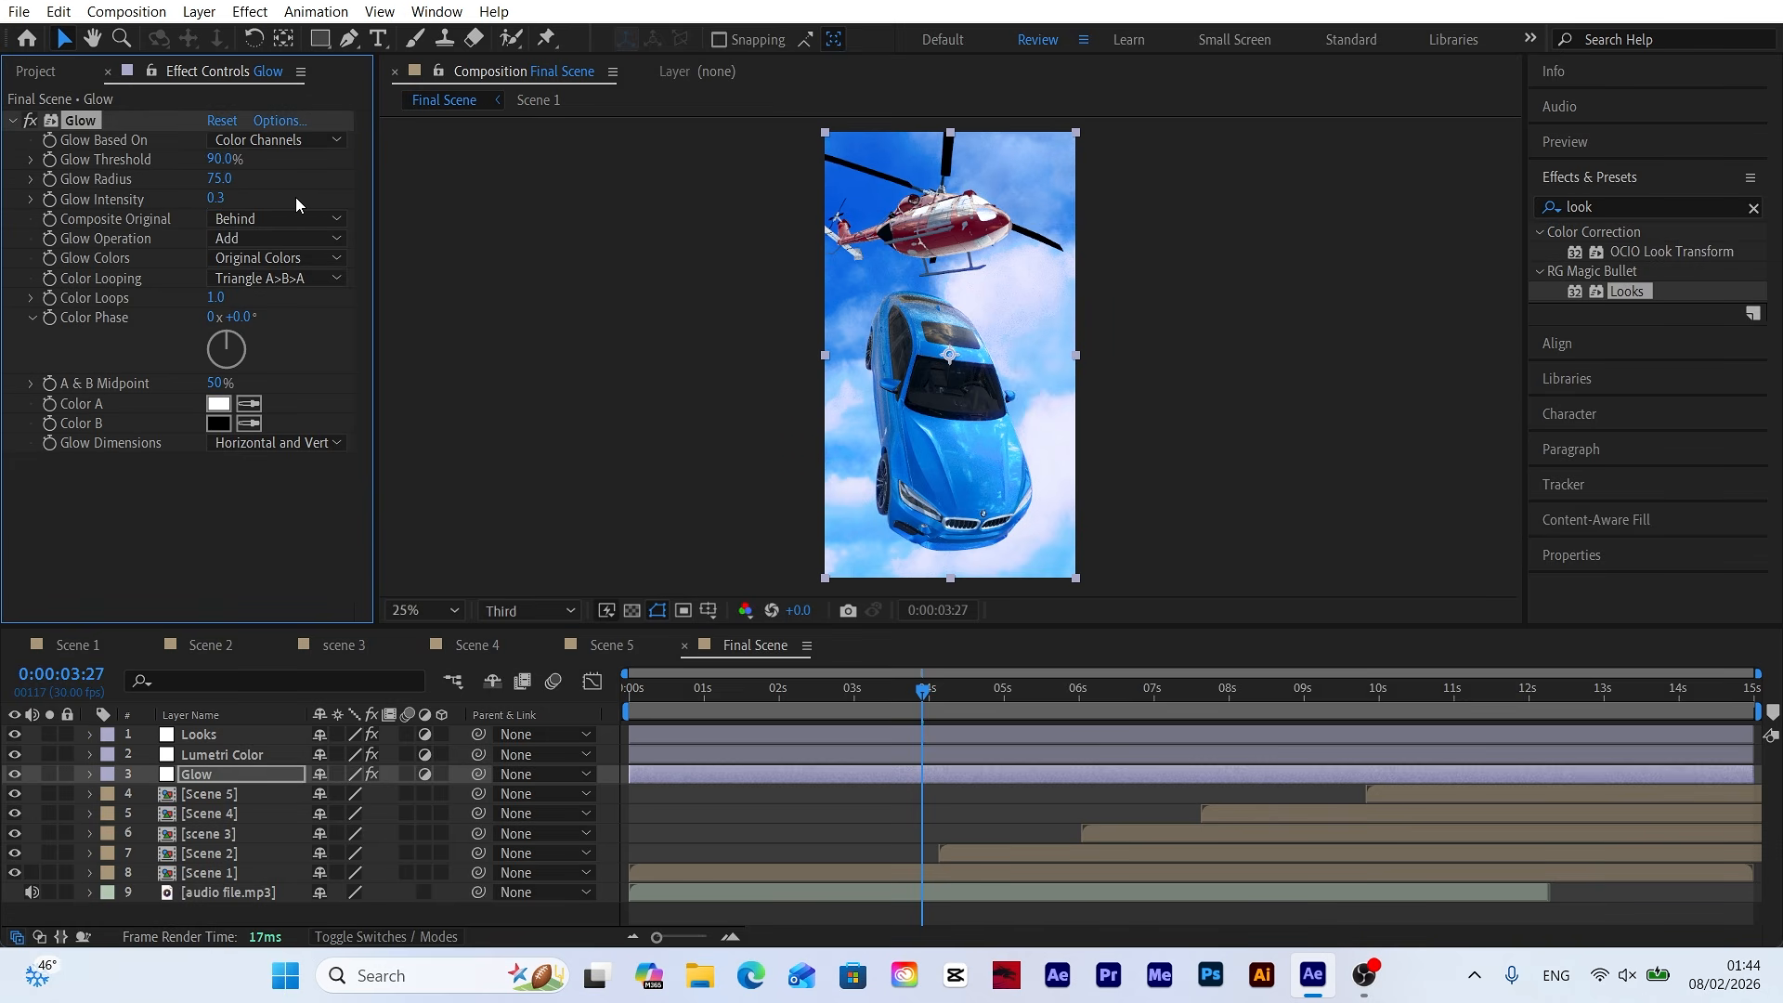
click(319, 362)
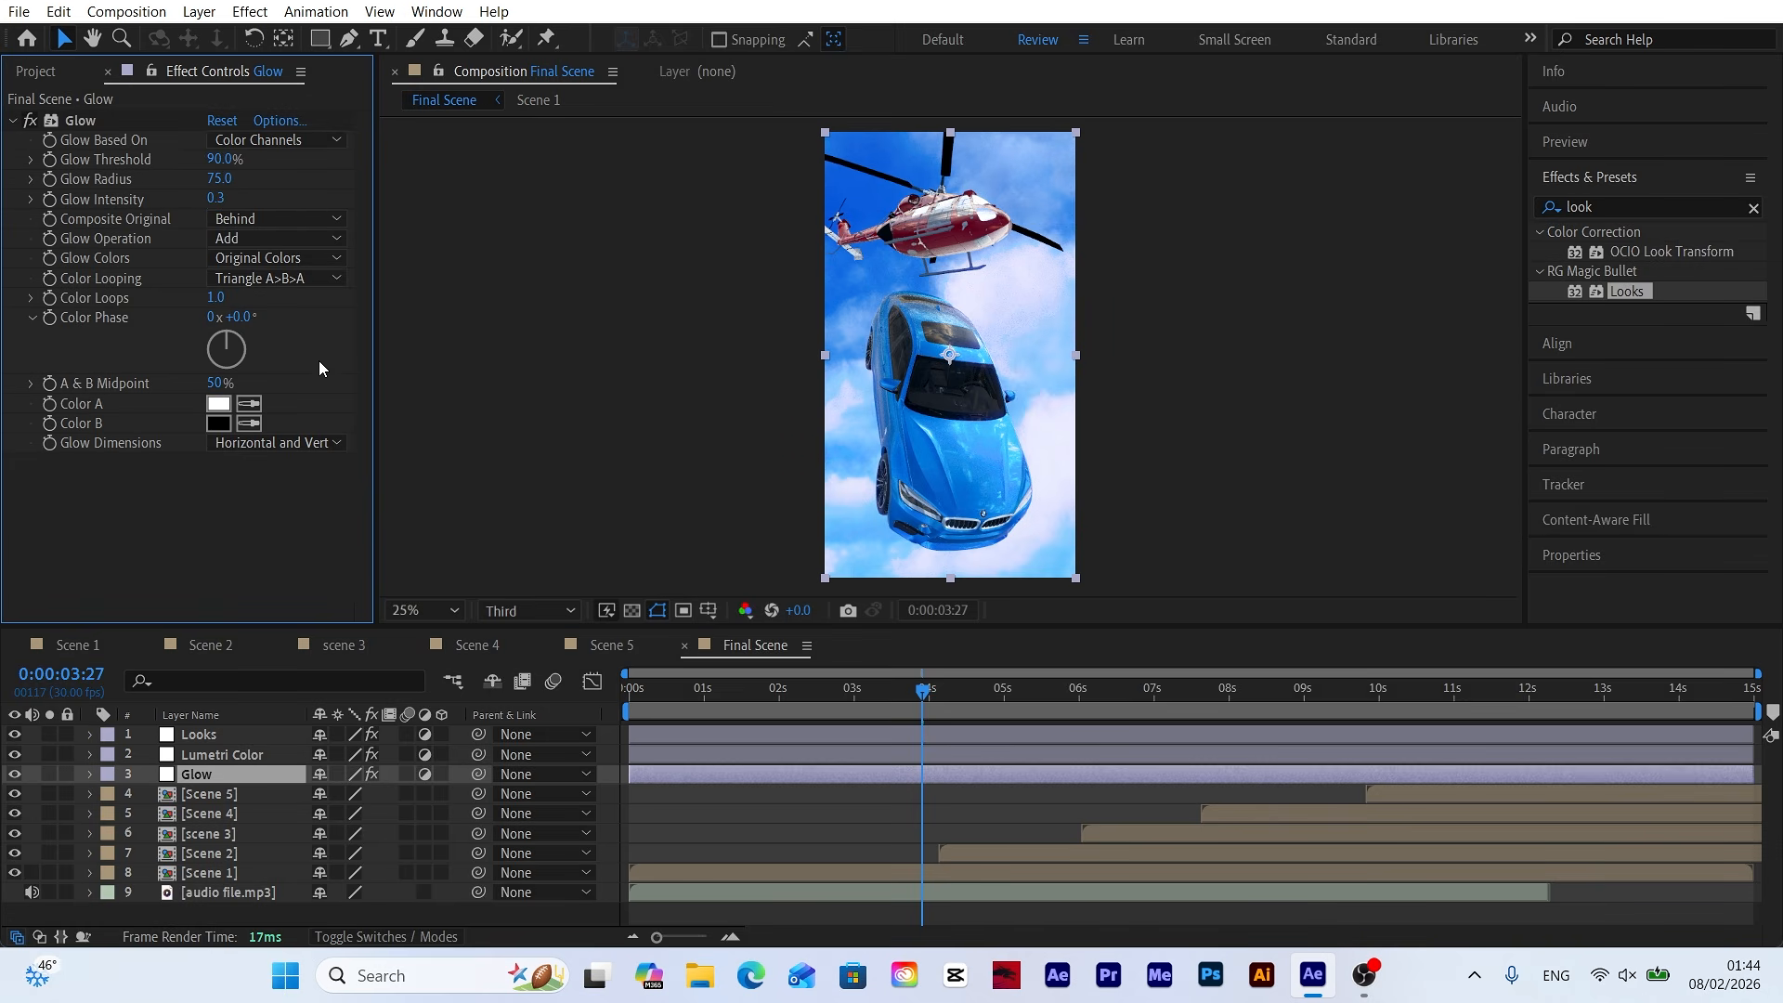
Compare the image with the Glow effect disabled and enabled.
click(31, 122)
click(32, 121)
click(31, 122)
click(31, 121)
click(32, 122)
click(32, 122)
Enable motion blur for Final Scene on all adjustment and scene layers.
click(633, 793)
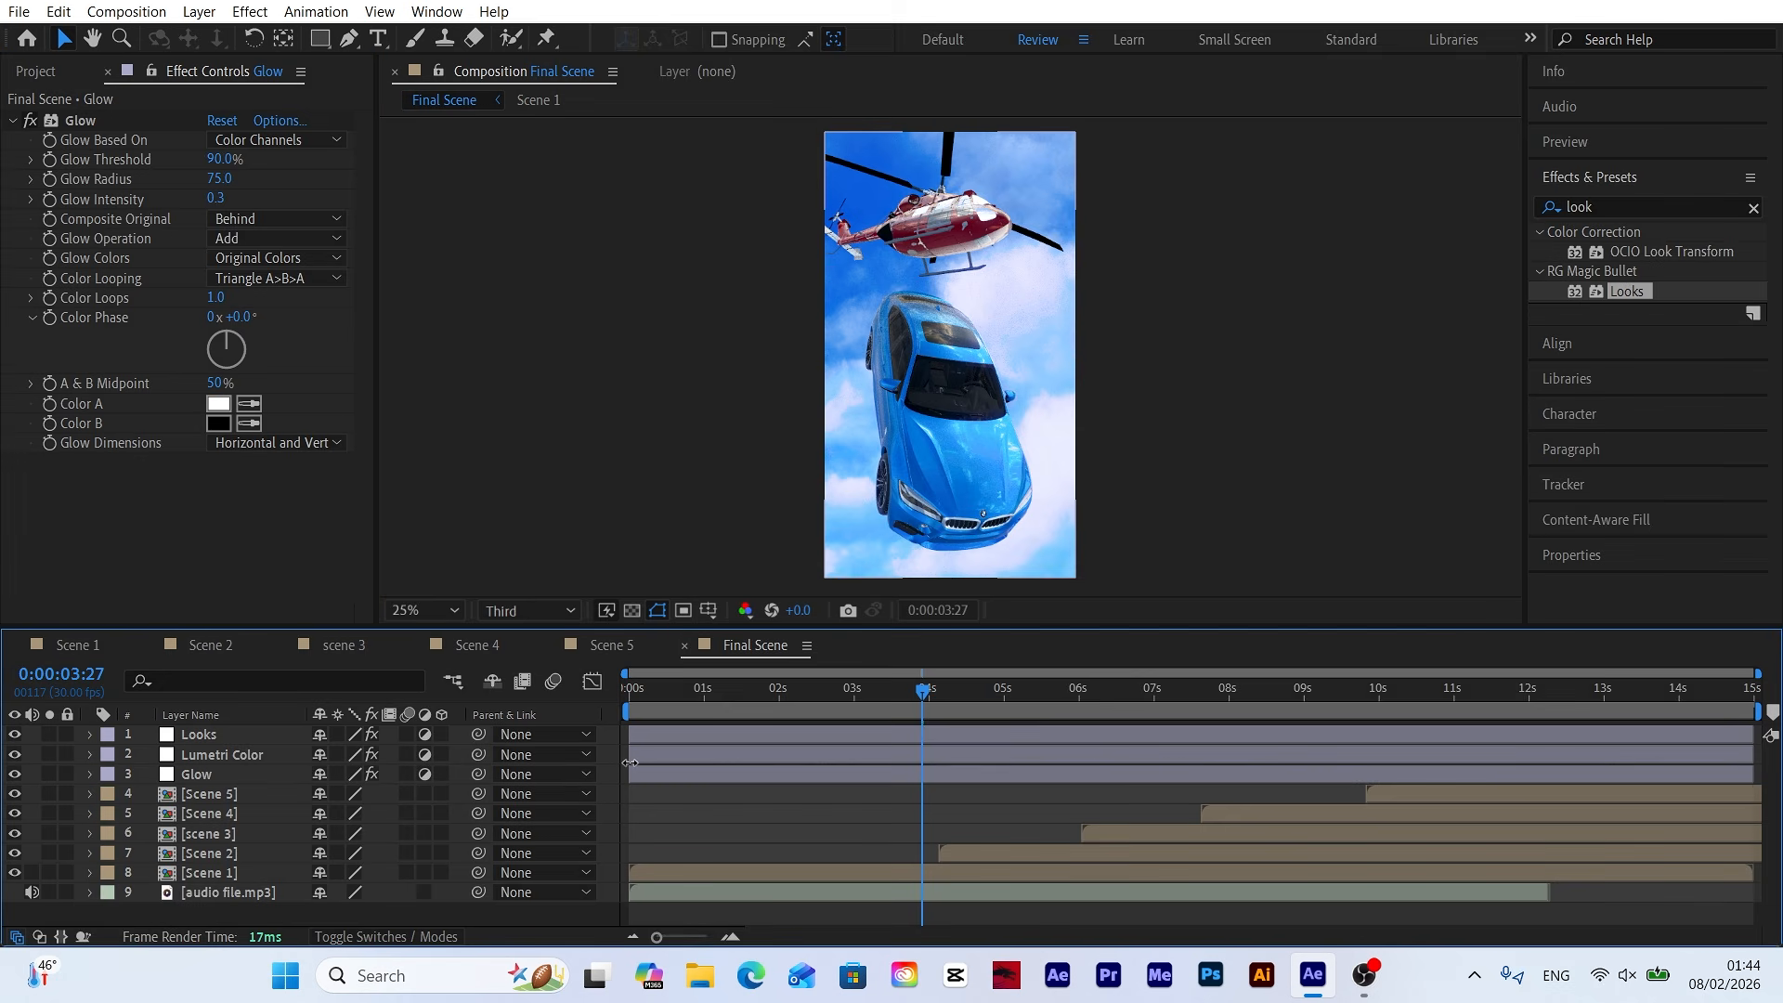
drag(408, 738, 405, 793)
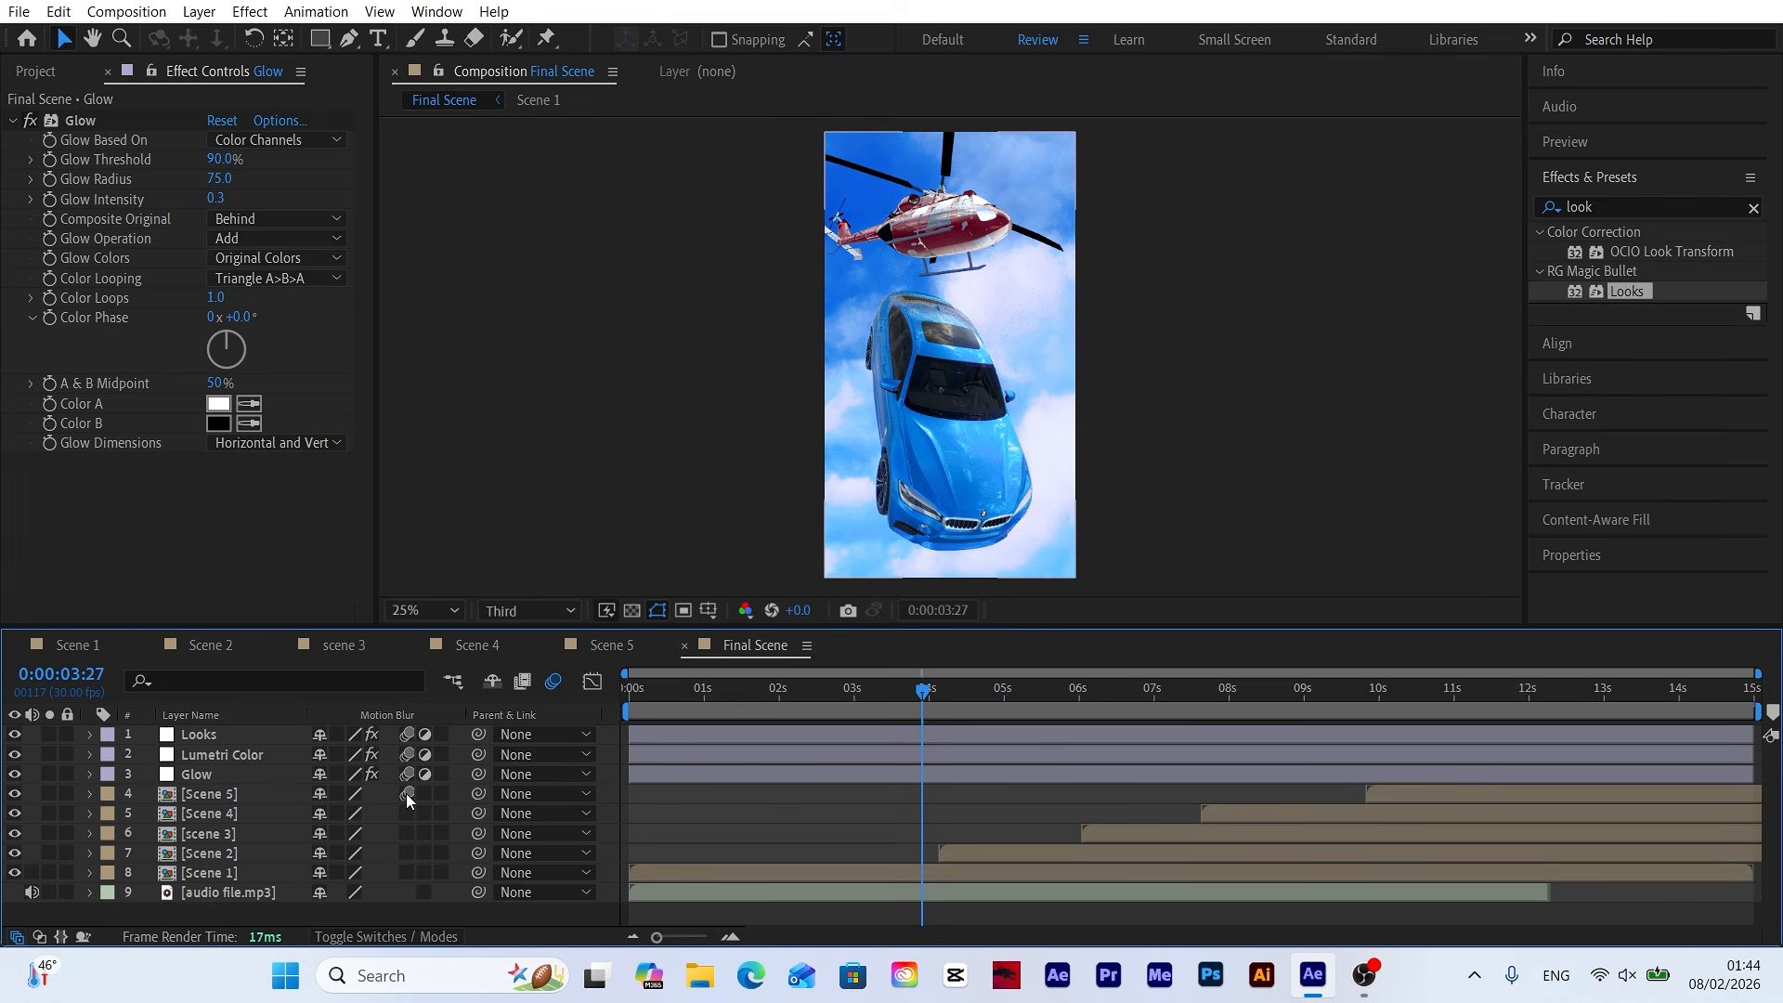
Fit the composition in the viewer and set its preview resolution to Half.
click(423, 611)
click(433, 196)
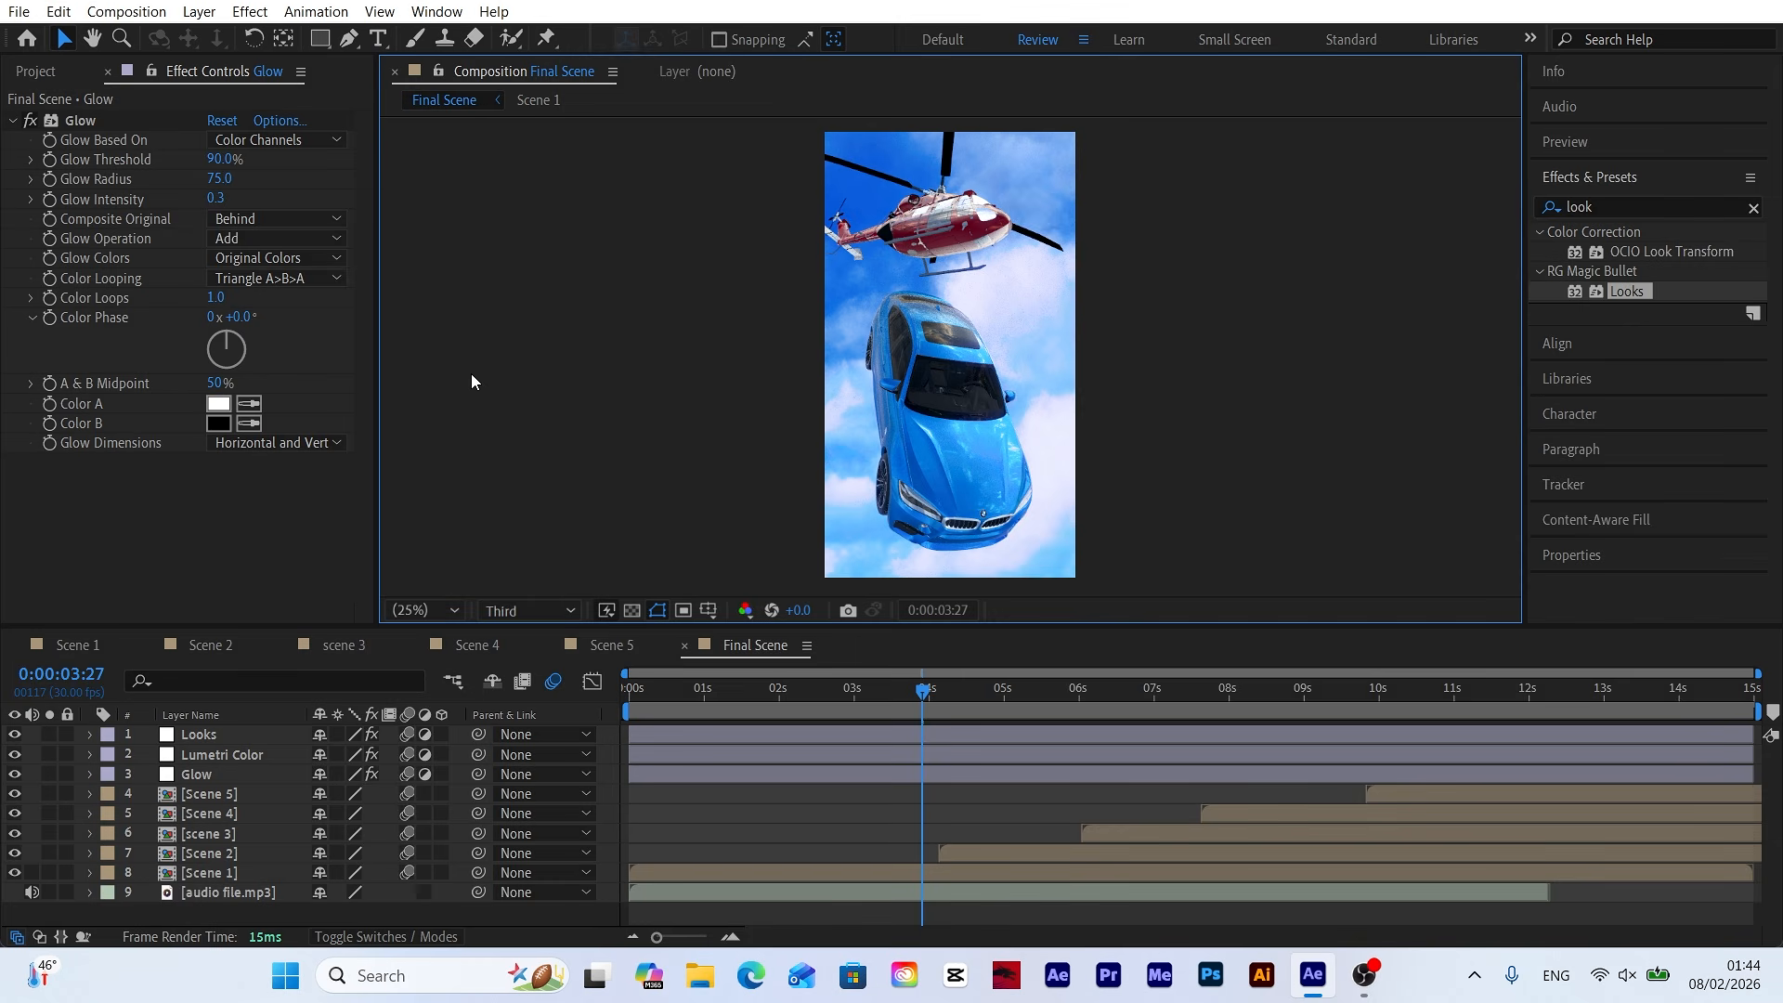
click(525, 609)
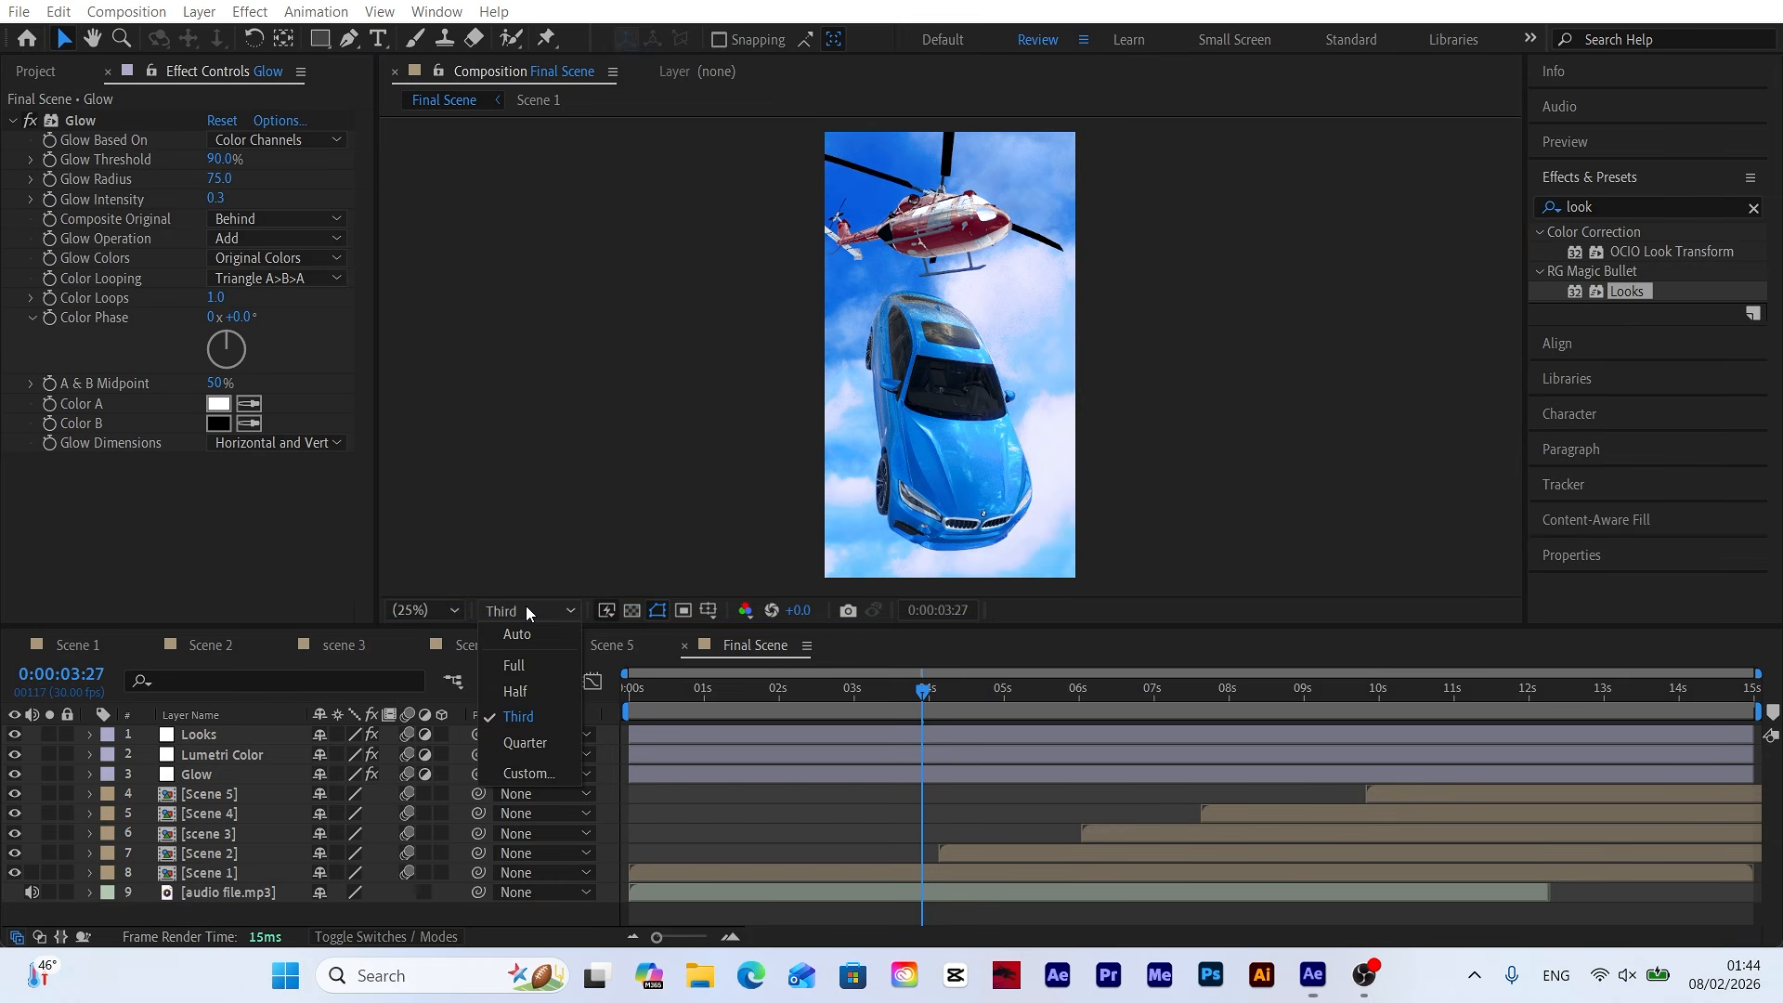
click(509, 685)
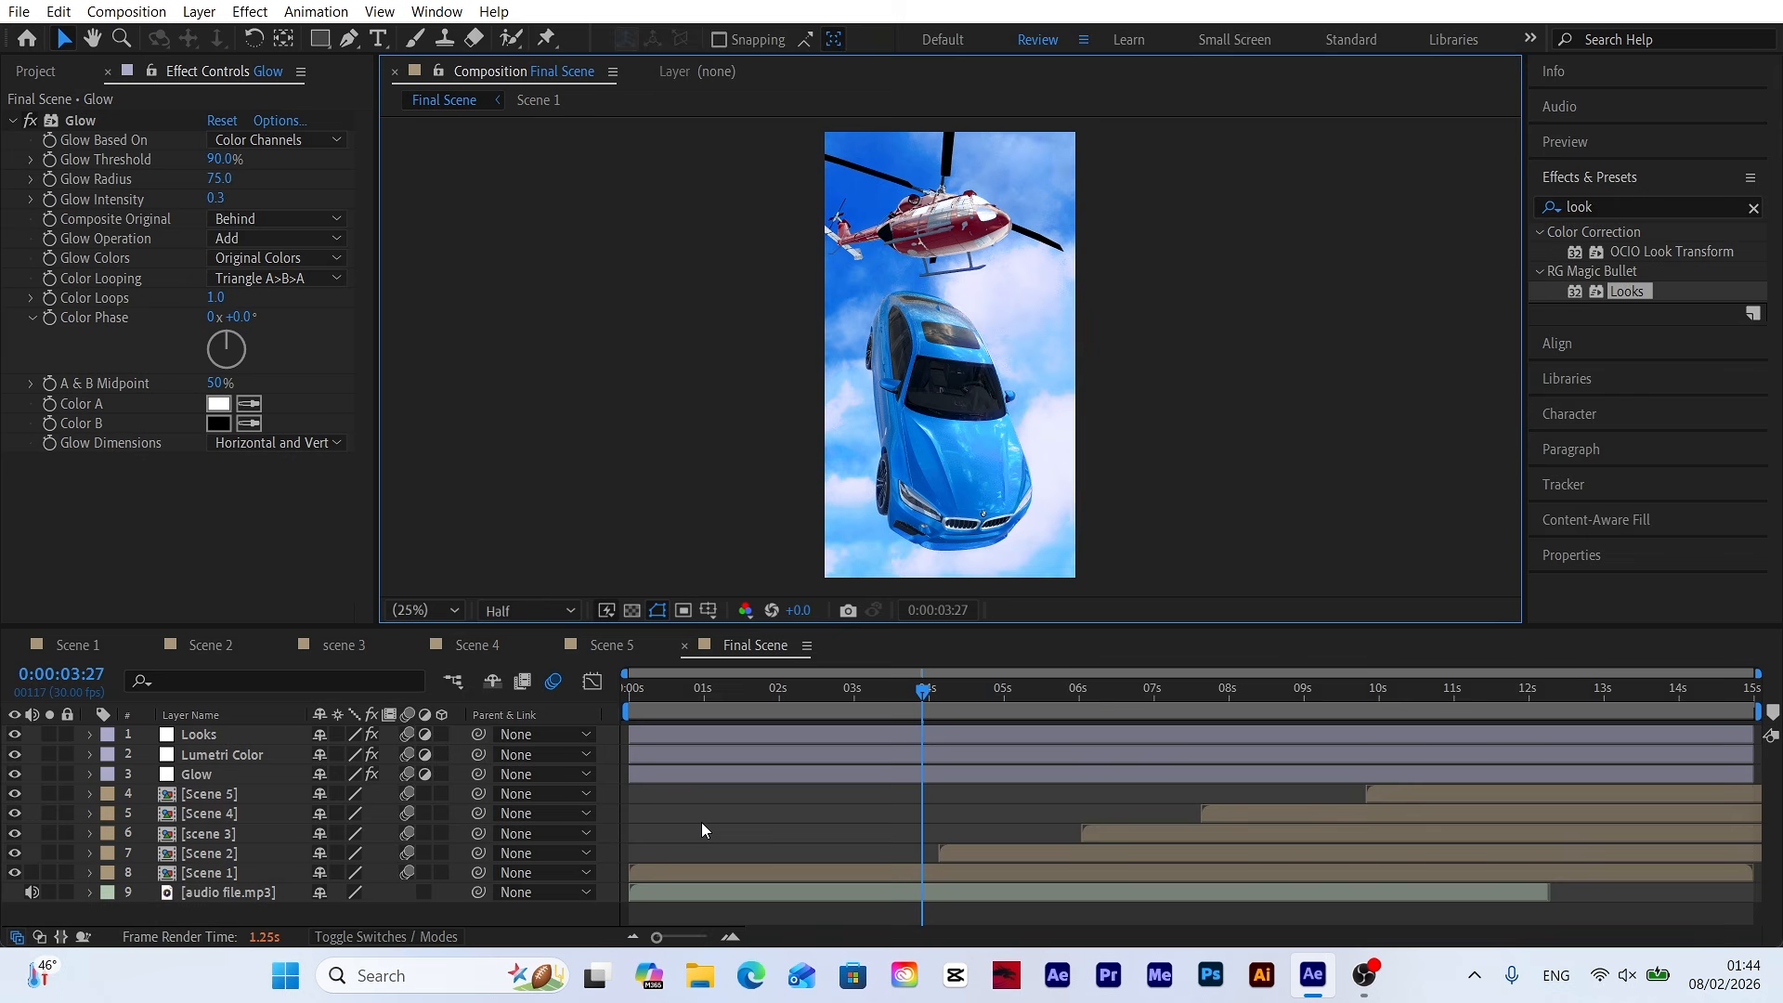
Apply the Curves effect to the Lumetri Color adjustment layer.
click(199, 776)
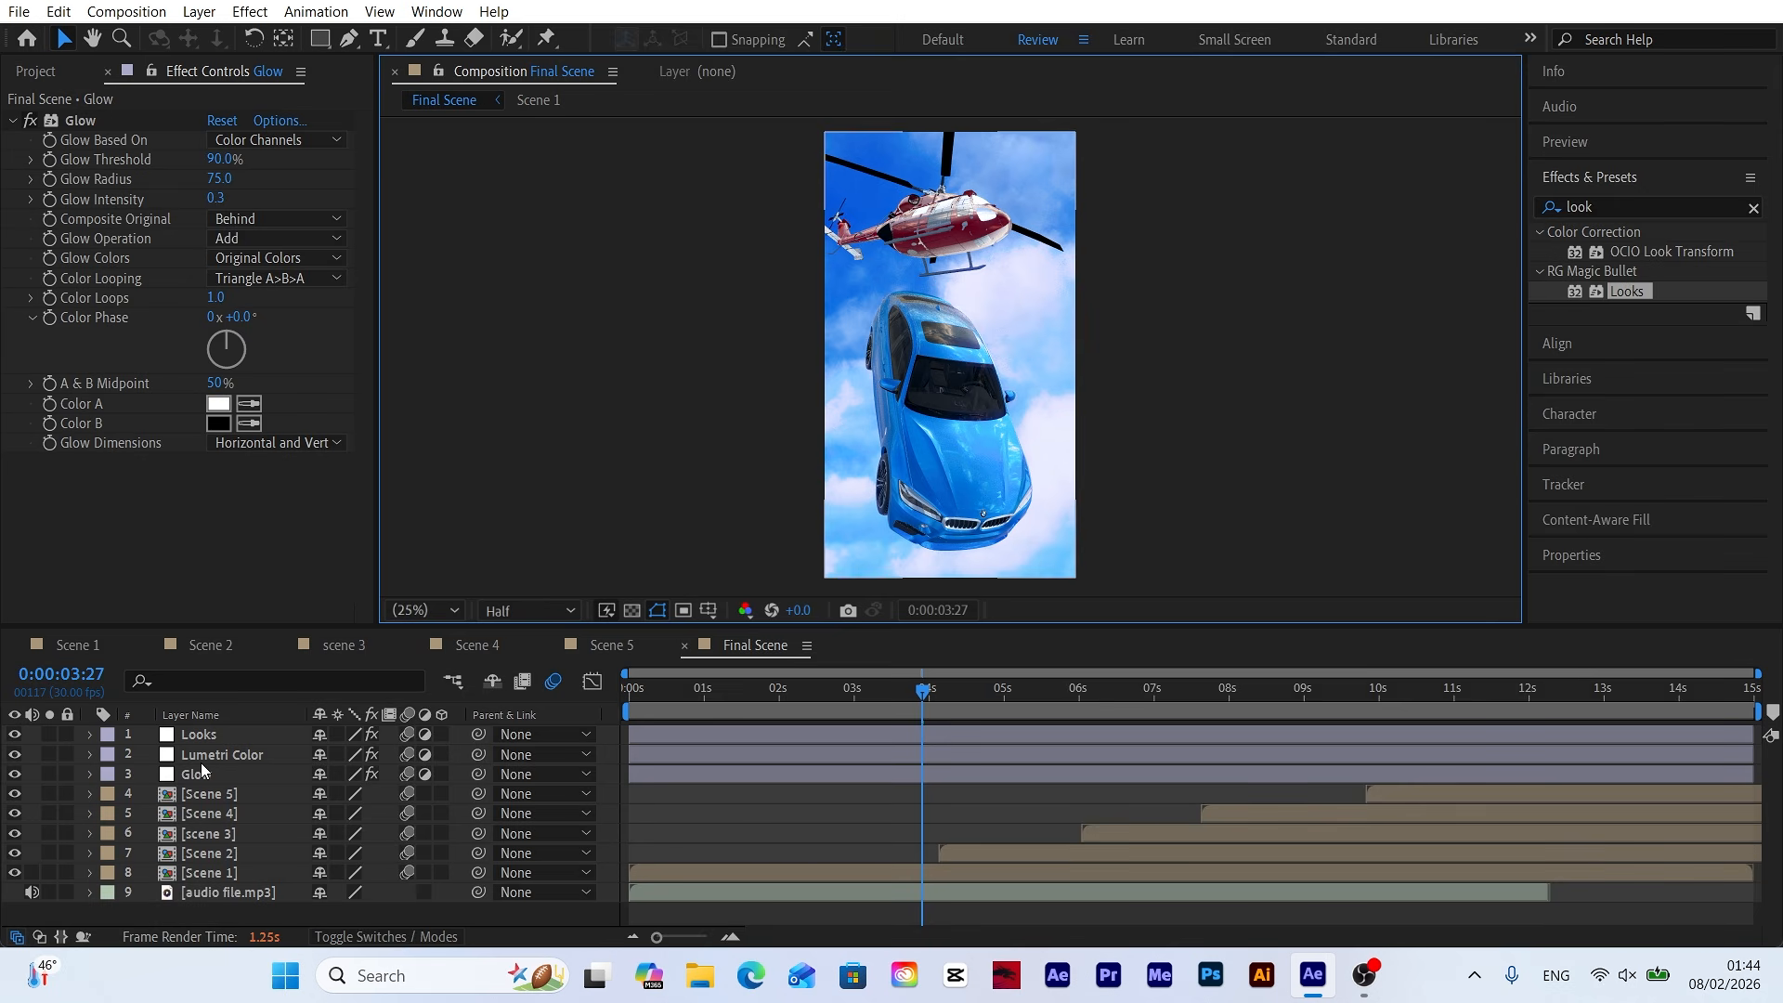
click(230, 758)
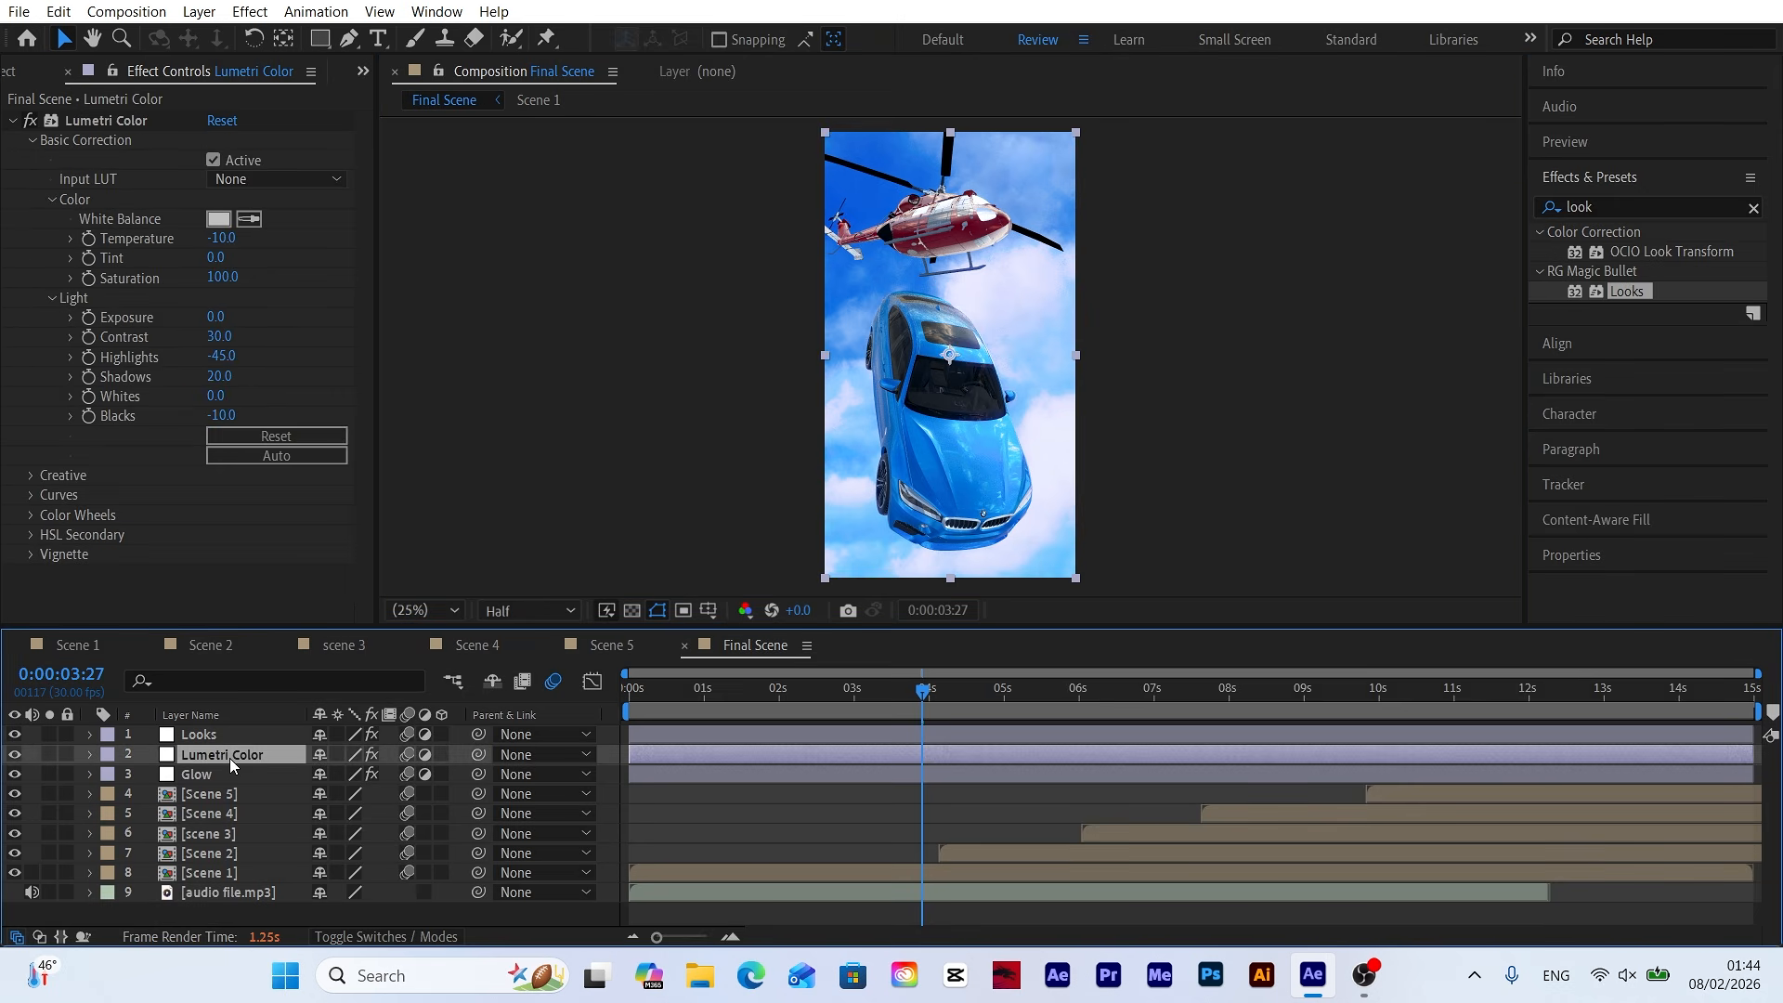
click(1601, 204)
double_click(1602, 206)
text(curv)
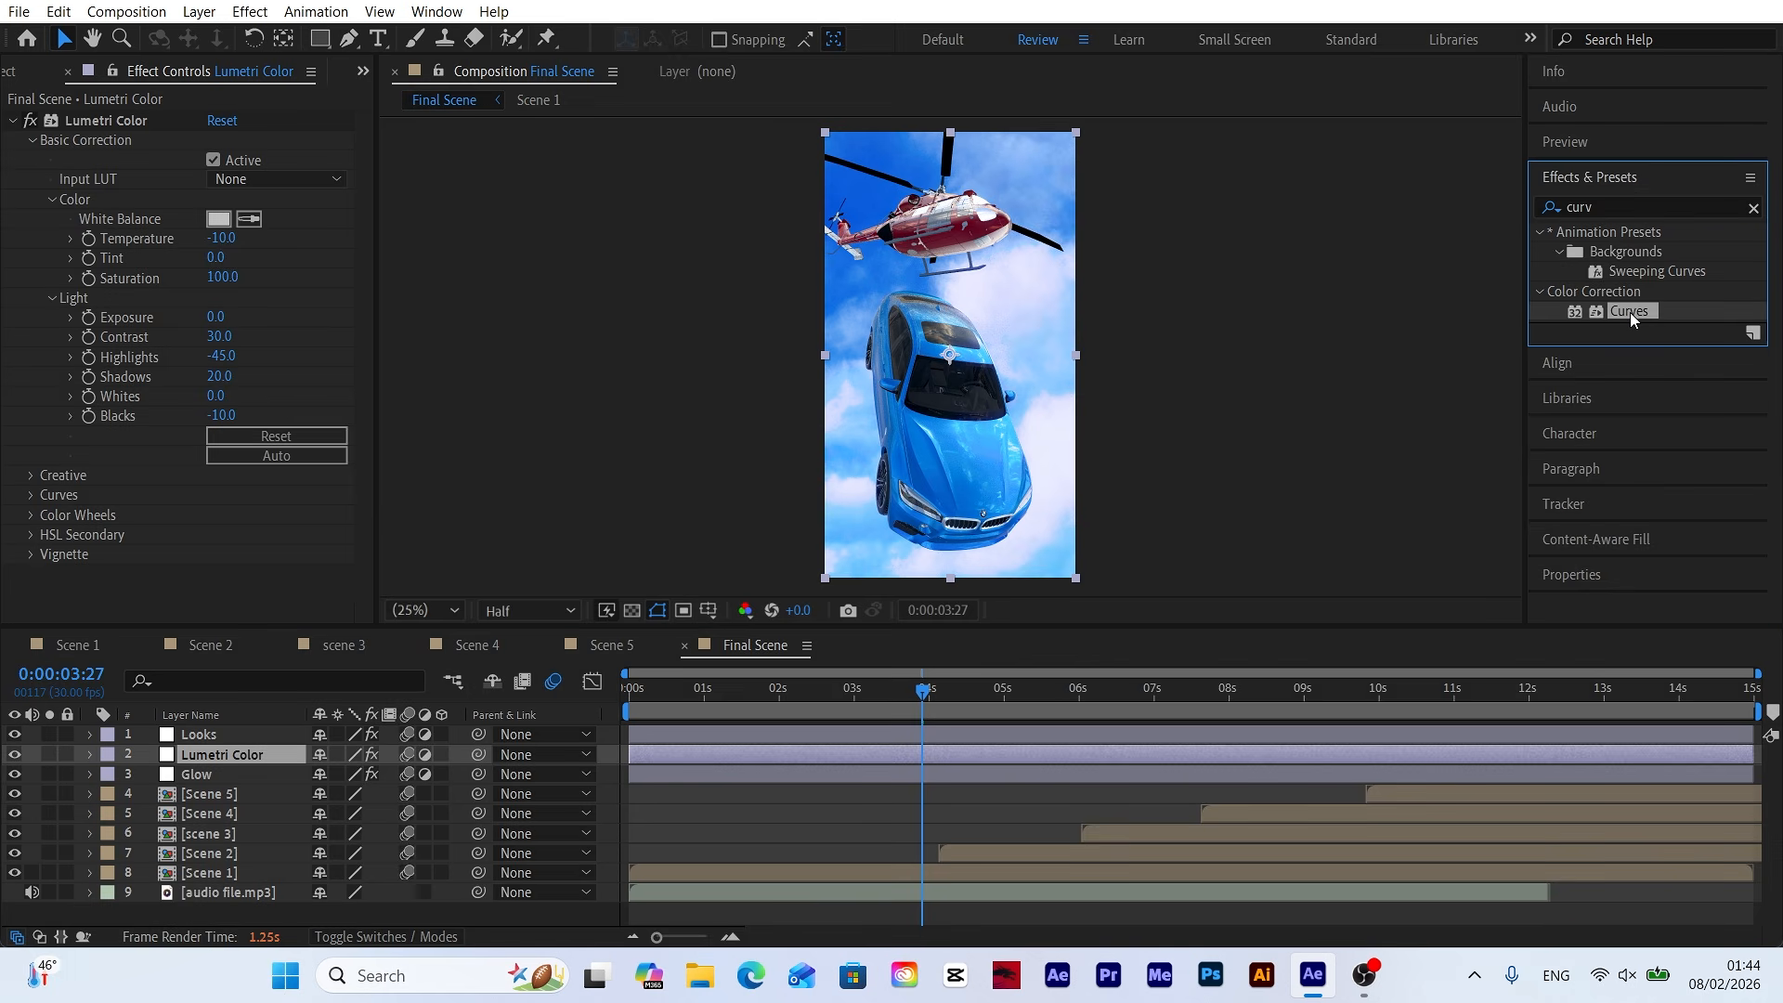
drag(1629, 312, 191, 628)
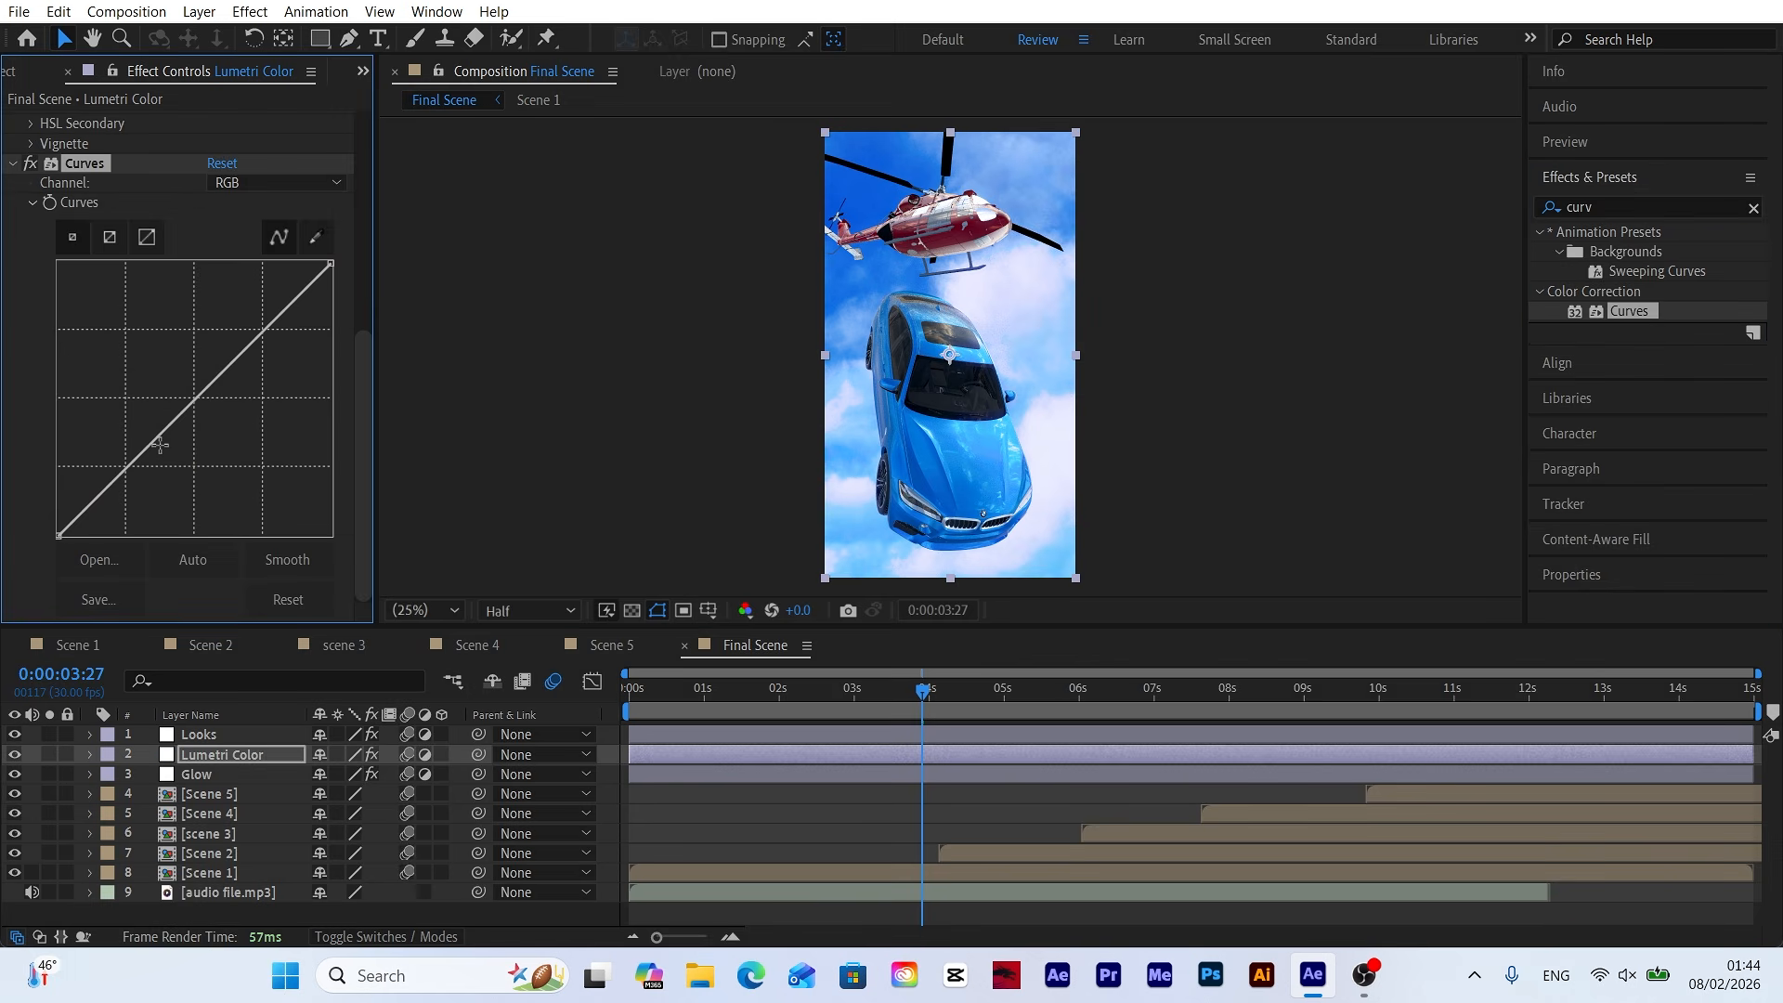
Lower the midpoint of the RGB curve slightly and compare the image with Curves disabled and enabled.
drag(184, 418, 191, 417)
click(29, 163)
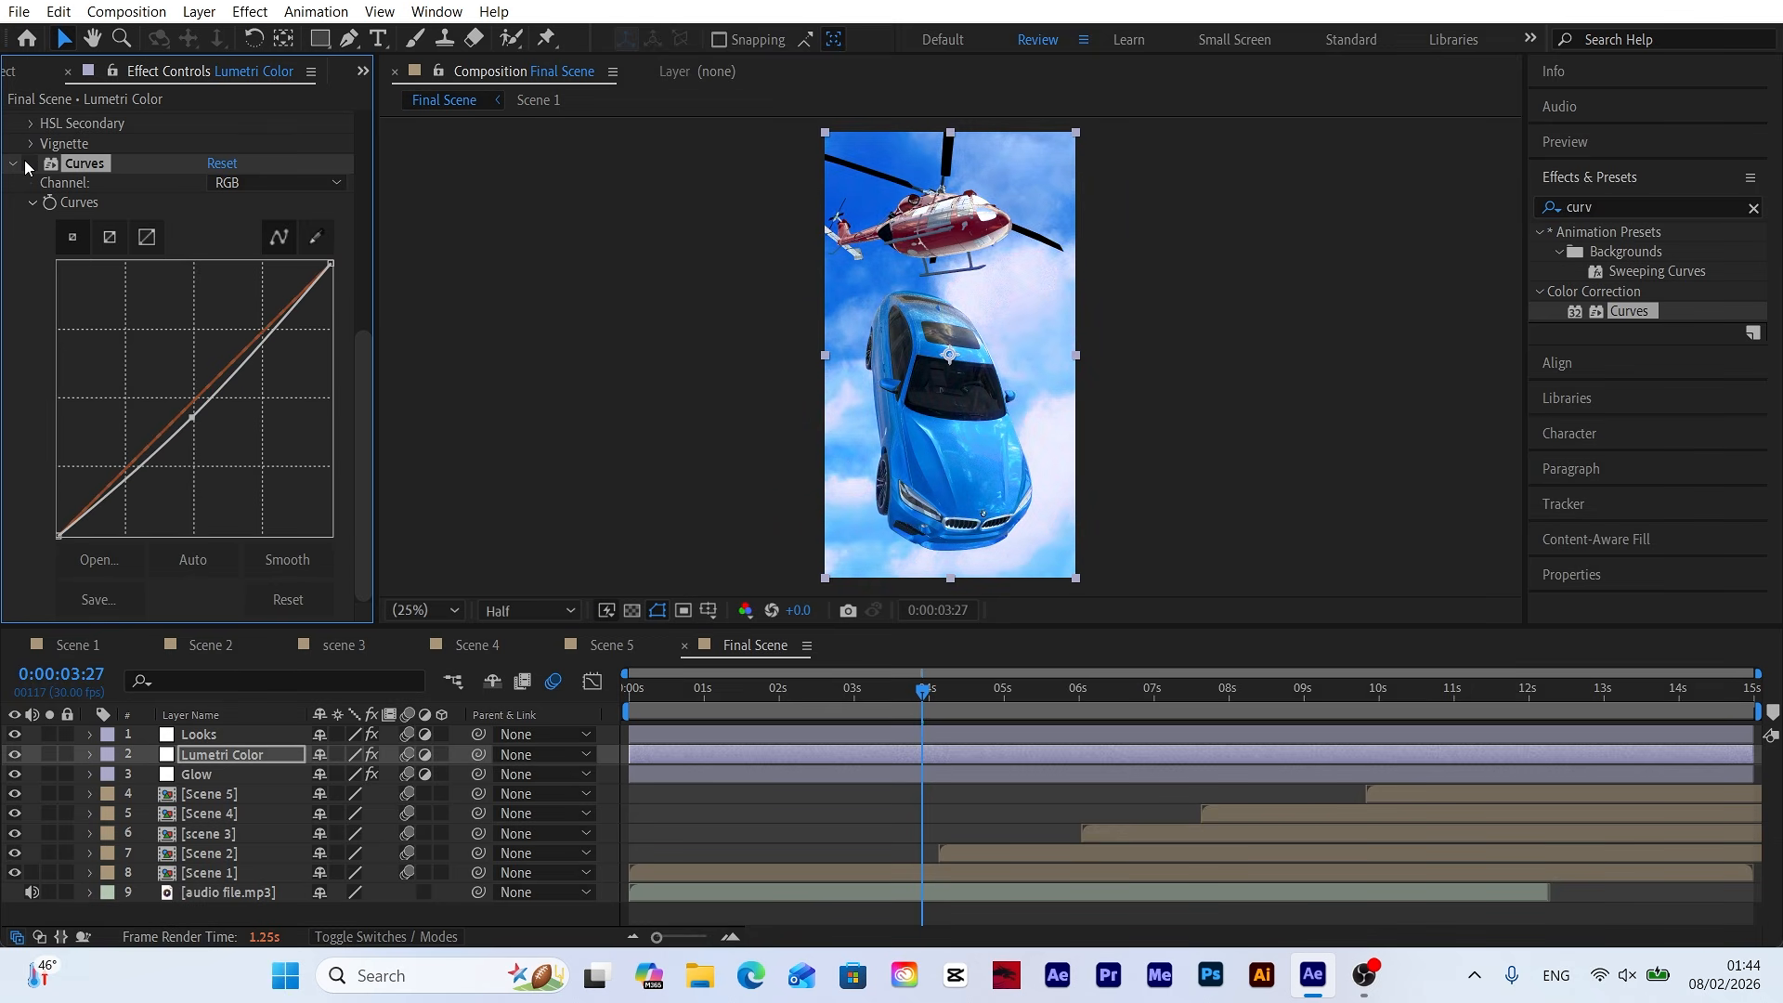
click(29, 163)
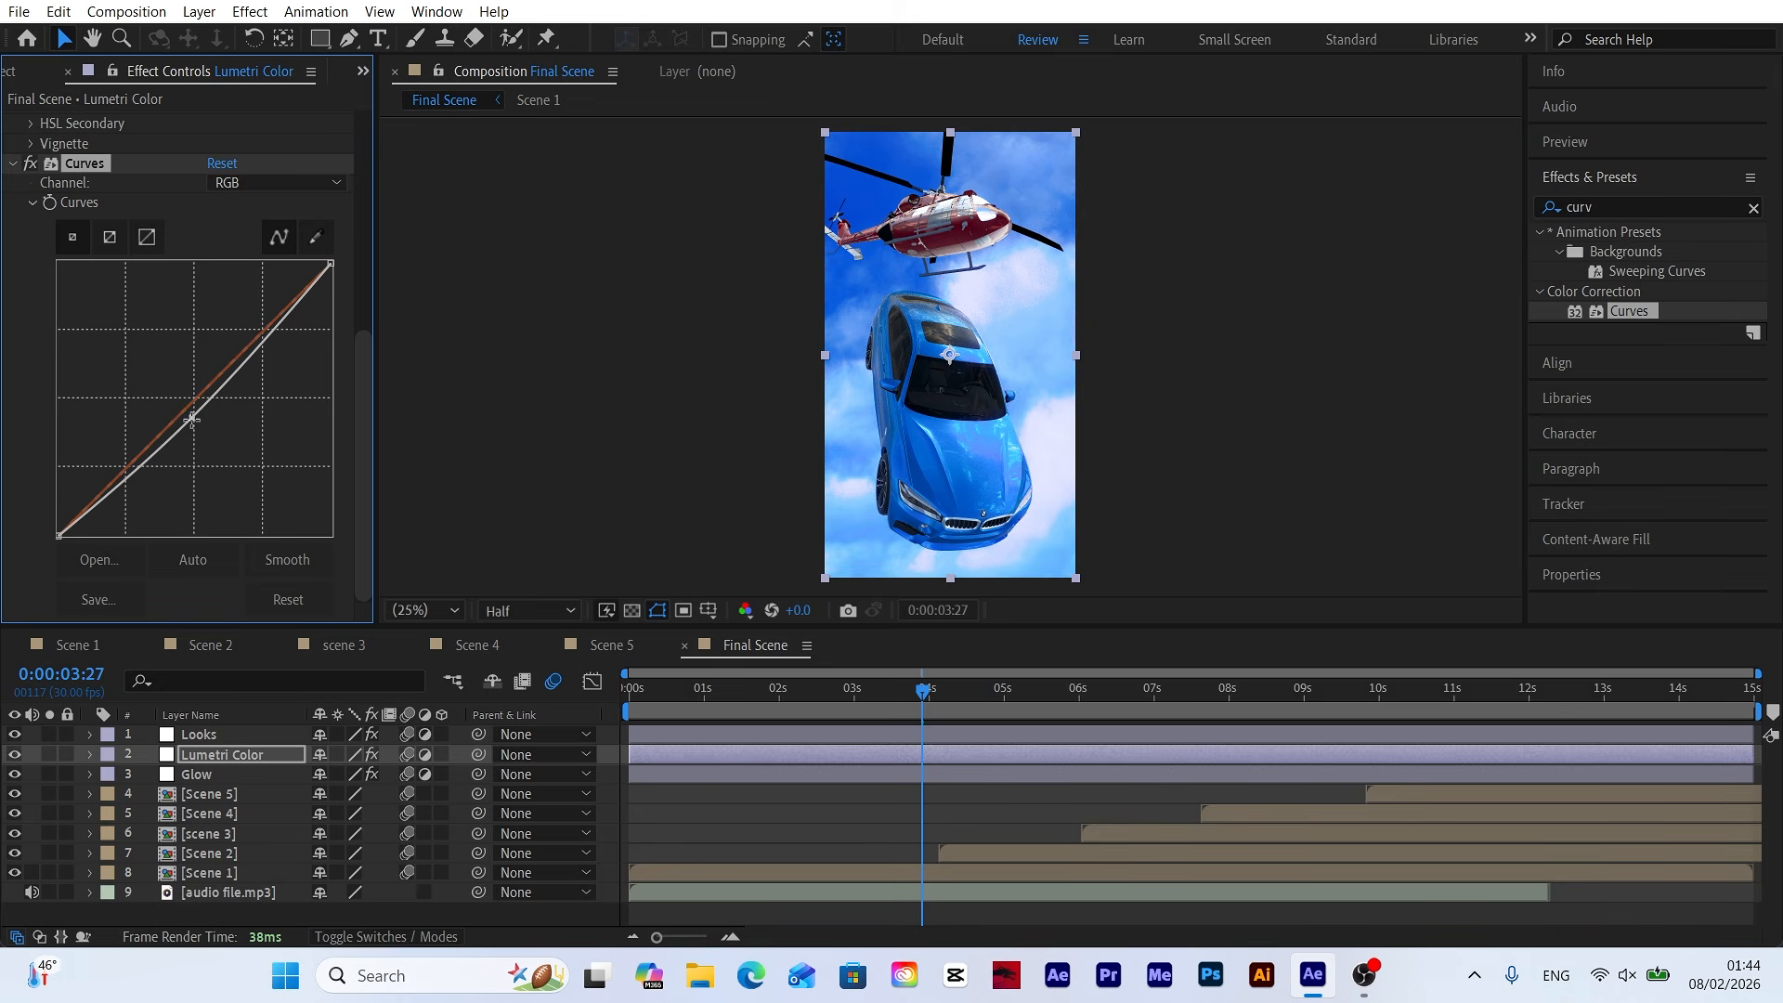
drag(191, 419, 190, 417)
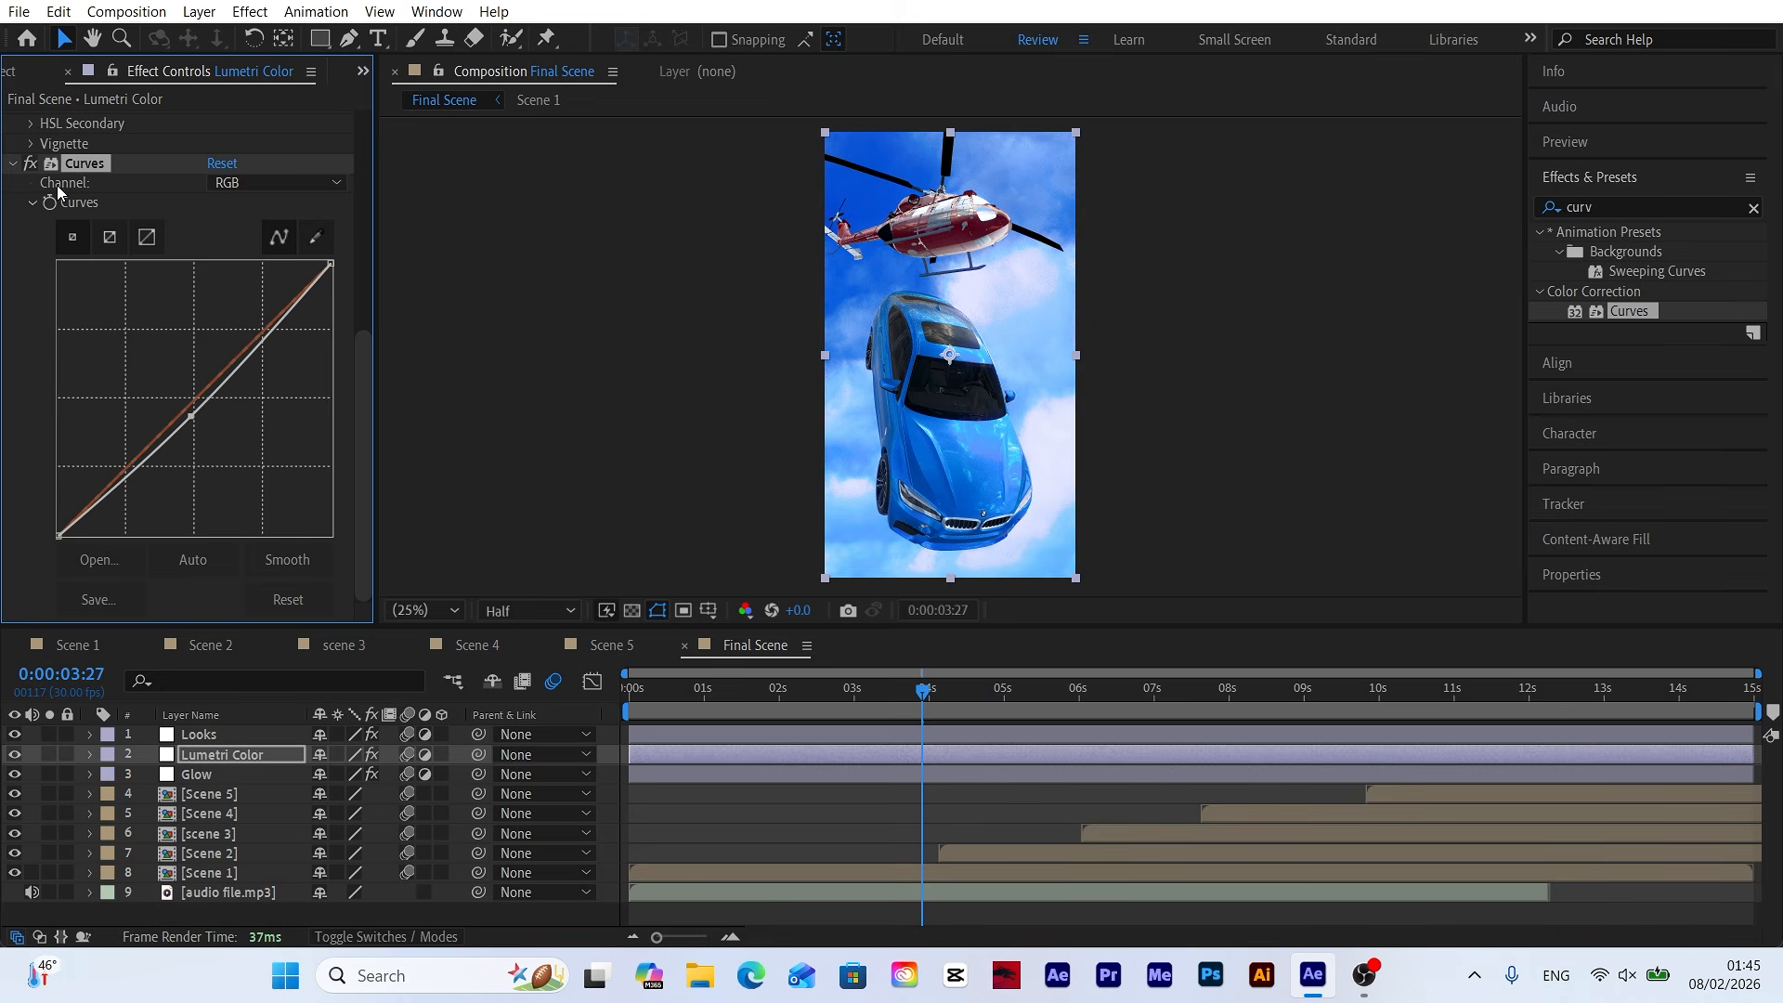
click(30, 164)
click(30, 164)
click(29, 164)
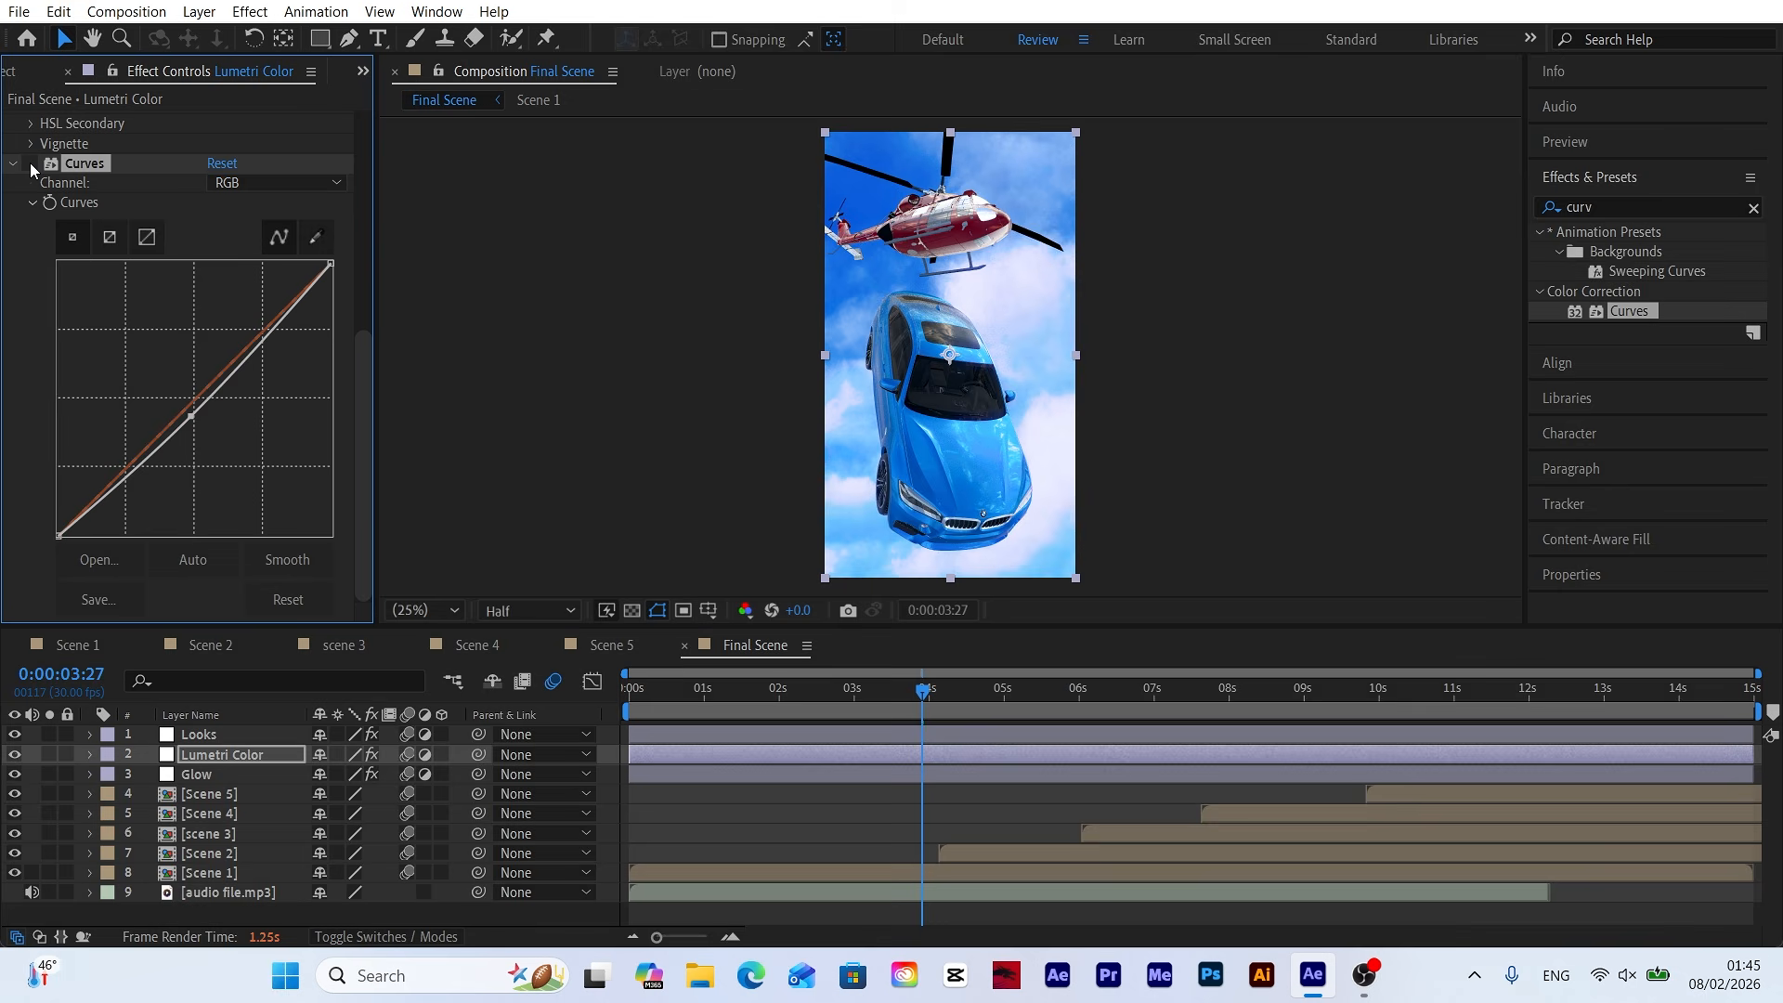
click(30, 165)
Deselect the layers and move the Final Scene playhead back to 0:00:00:00.
click(611, 782)
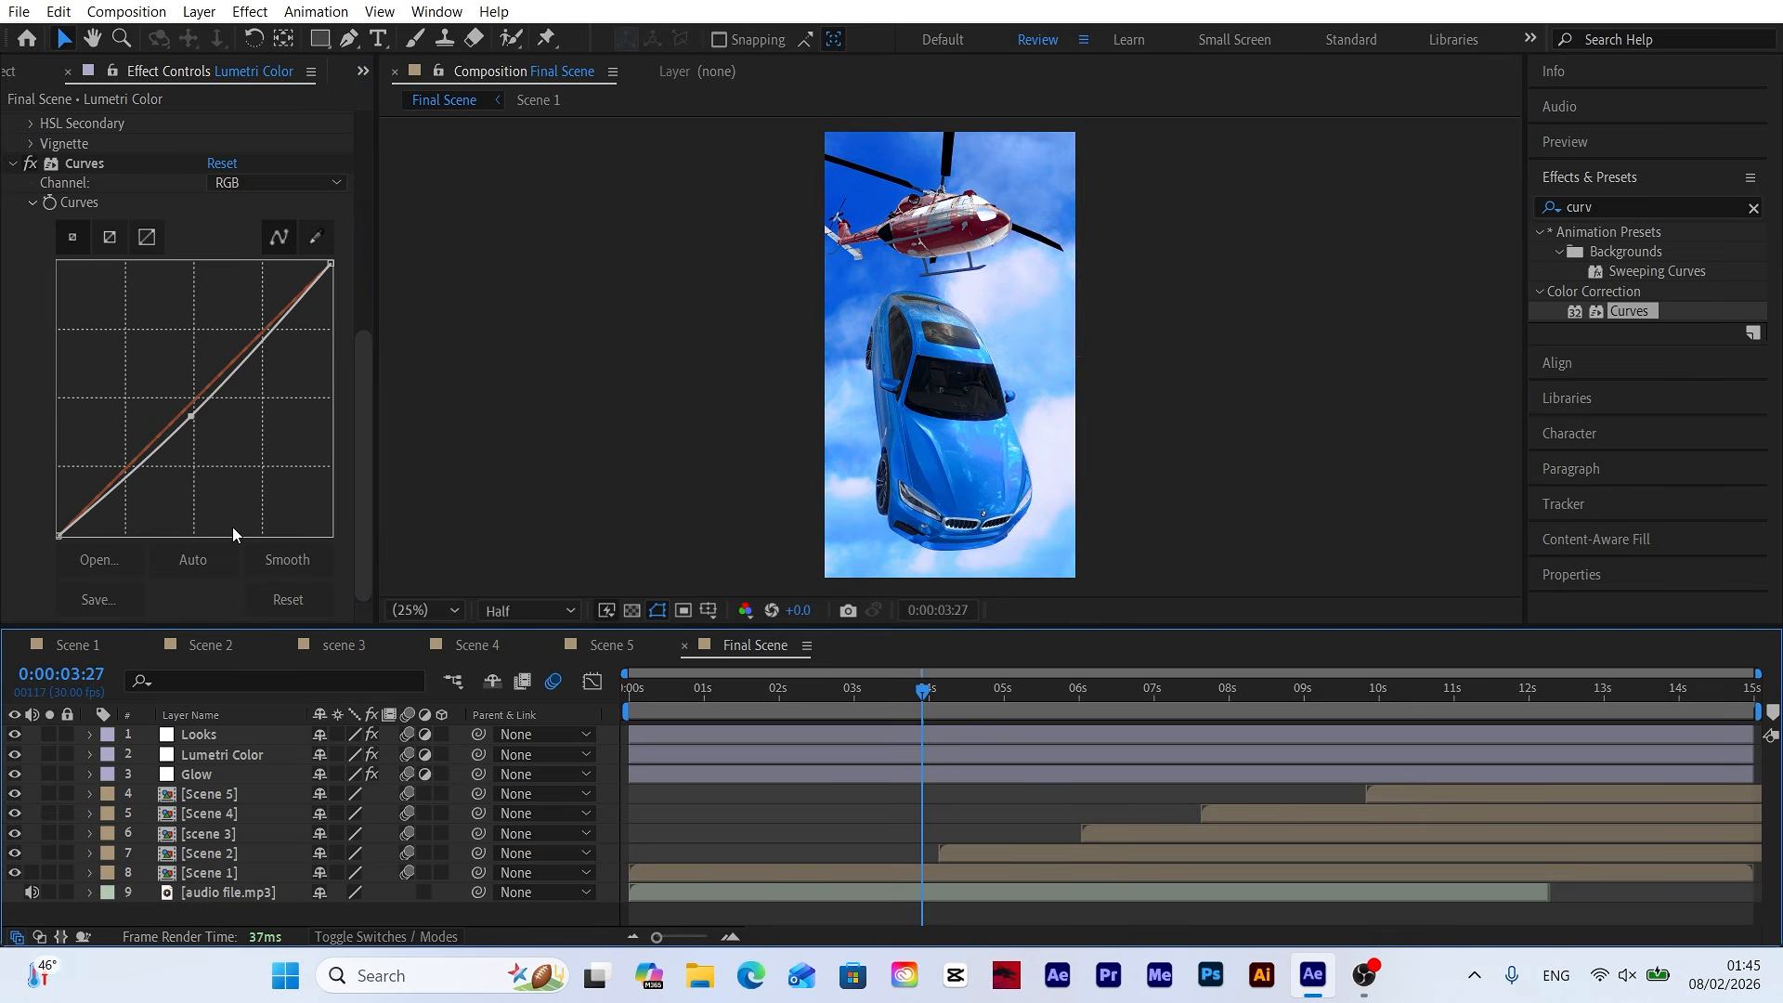
scroll(232, 527, up, 8)
drag(697, 695, 494, 700)
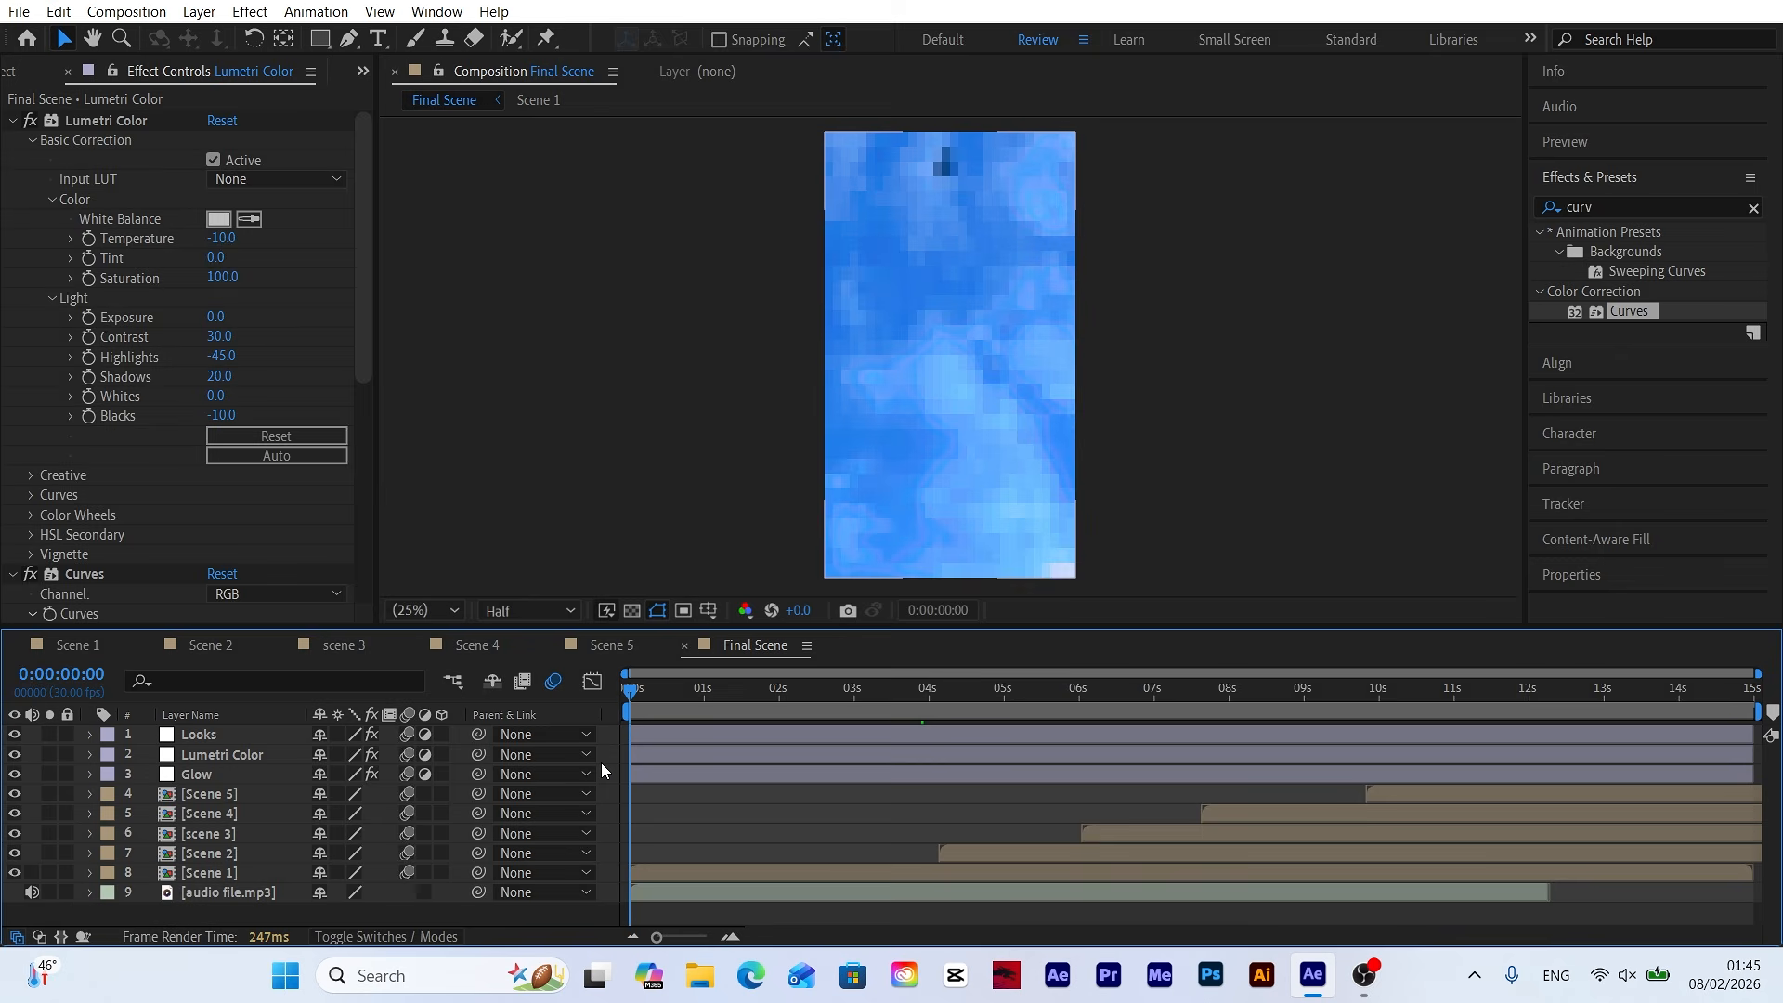